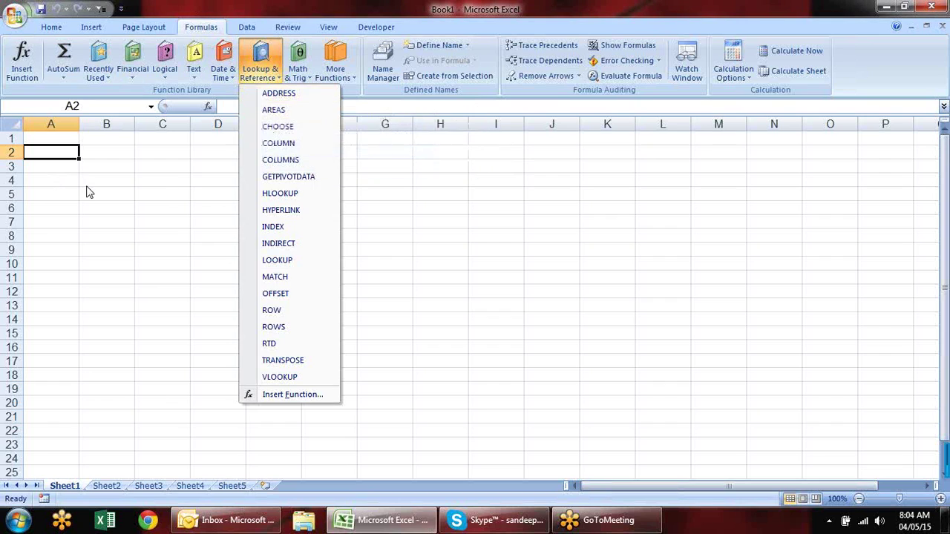
{"action": "left_click", "coordinate": [229, 195]}
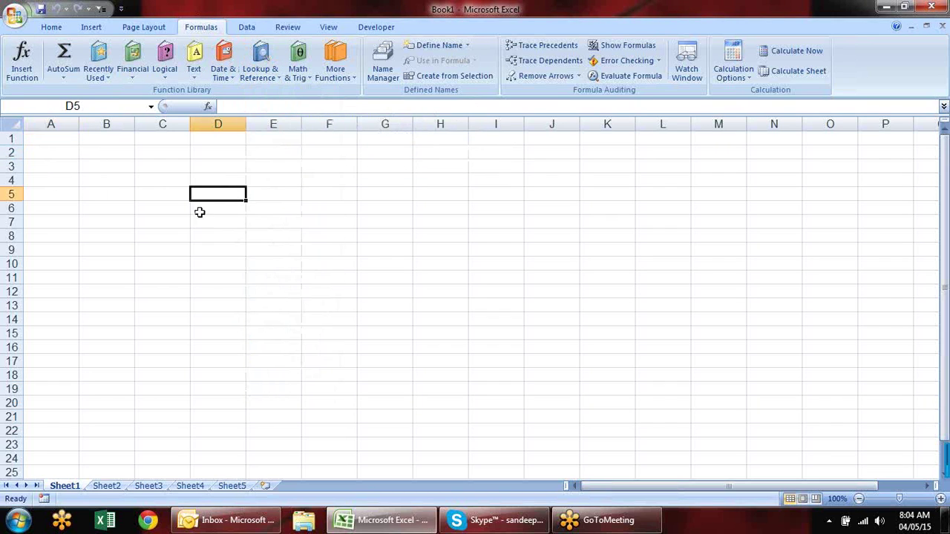
{"action": "left_click", "coordinate": [151, 189]}
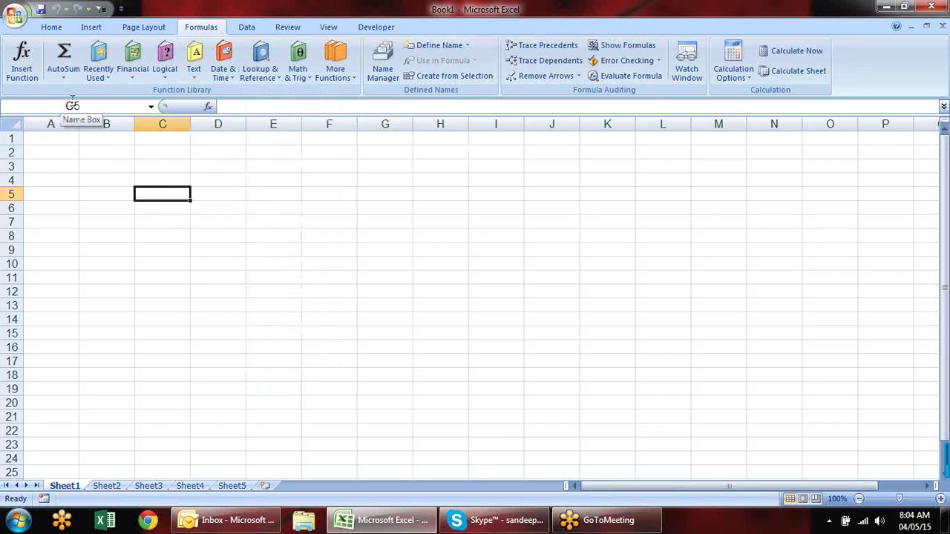
{"action": "left_click", "coordinate": [160, 155]}
{"action": "left_click", "coordinate": [172, 180]}
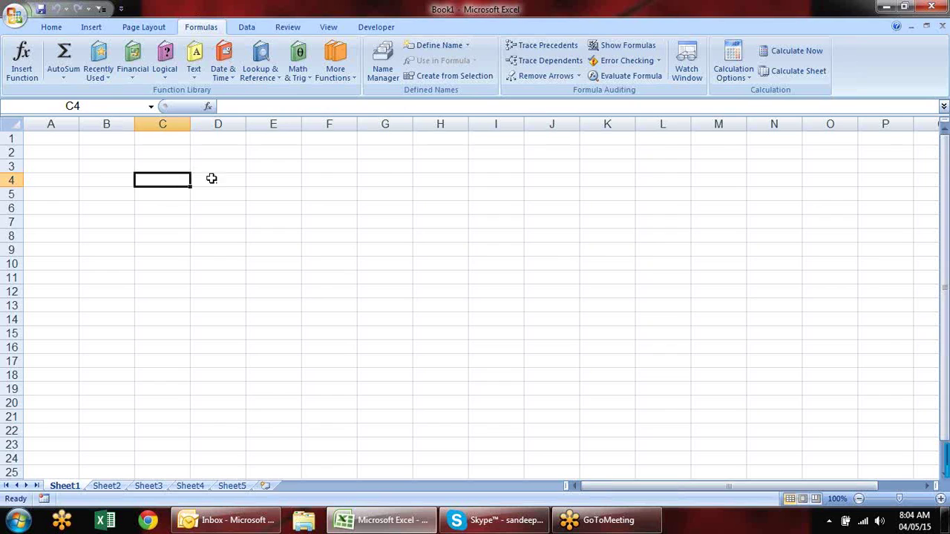
{"action": "left_click", "coordinate": [217, 179]}
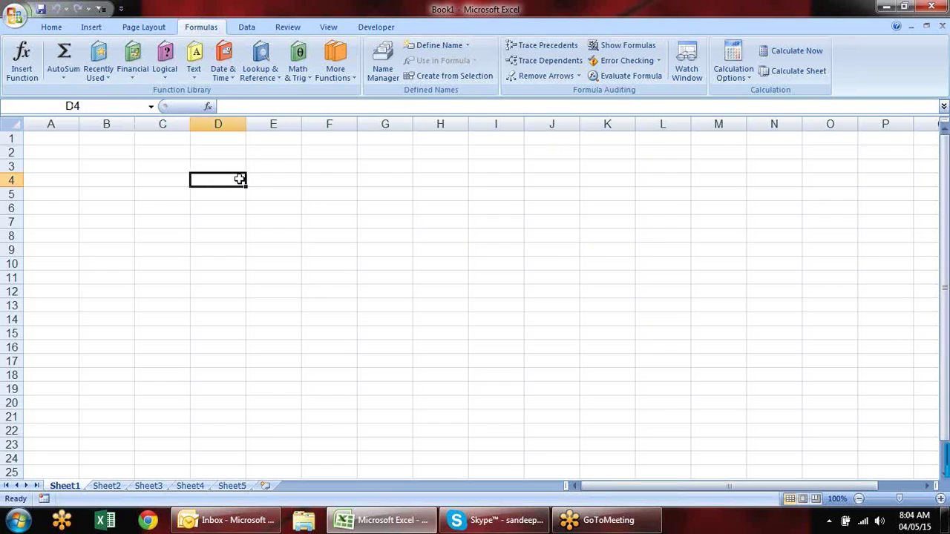
Enter the formula =ADDRESS(3,2) in cell C3
{"action": "left_click", "coordinate": [160, 165]}
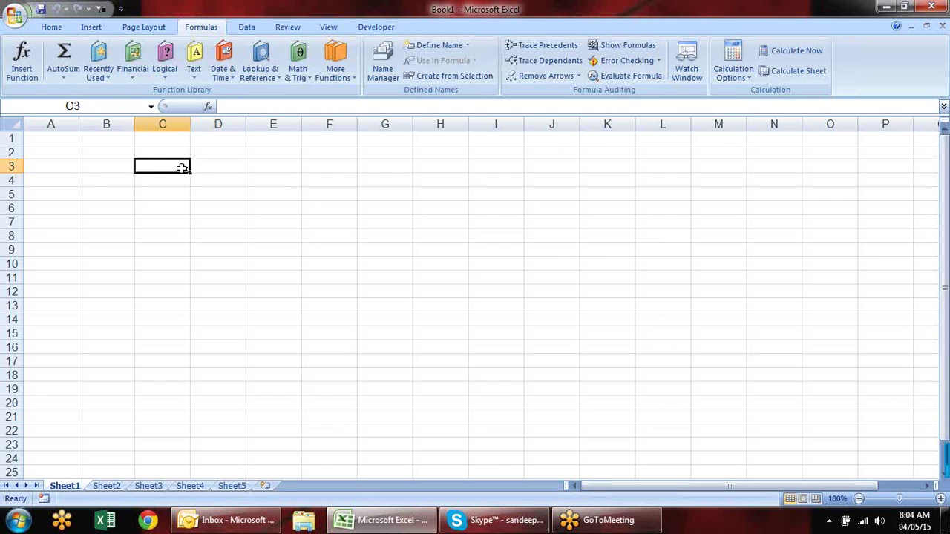
{"action": "type", "text": "="}
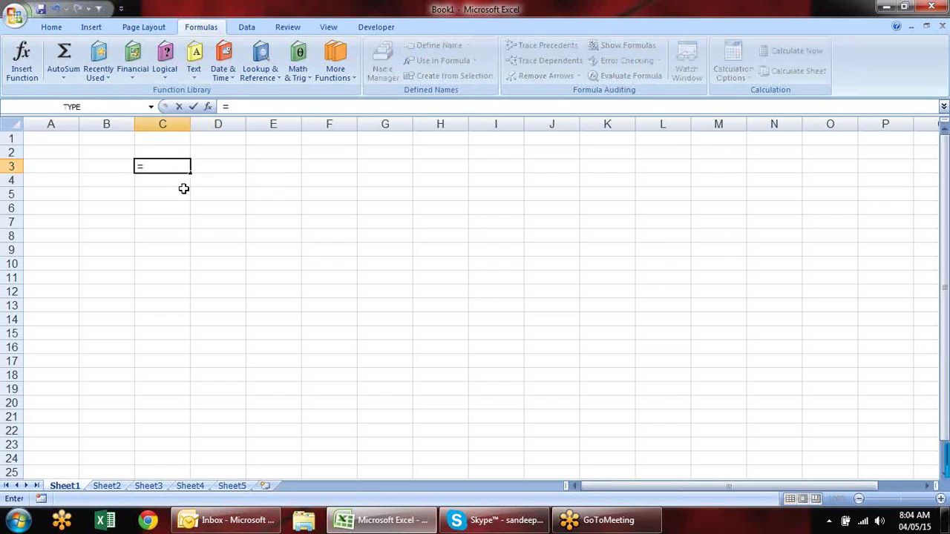
{"action": "type", "text": "ad"}
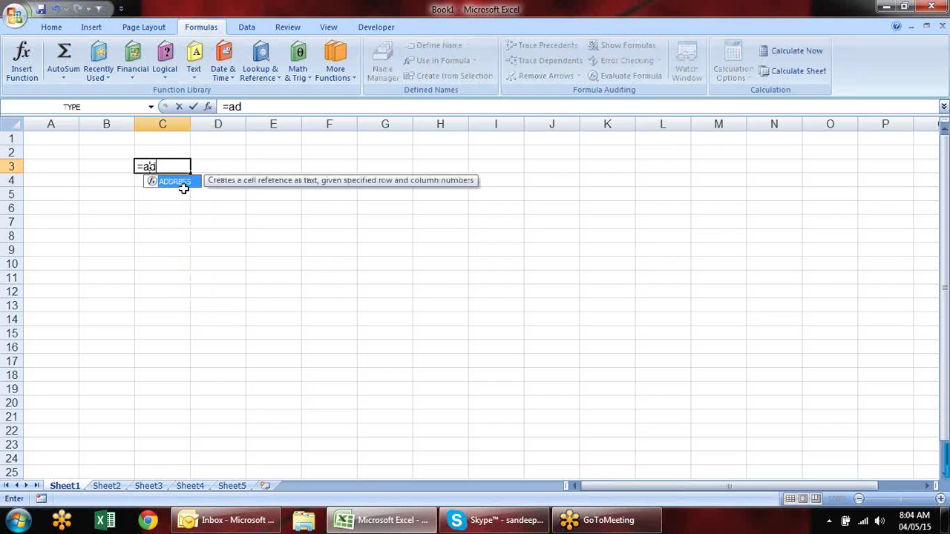
{"action": "key", "text": "Tab"}
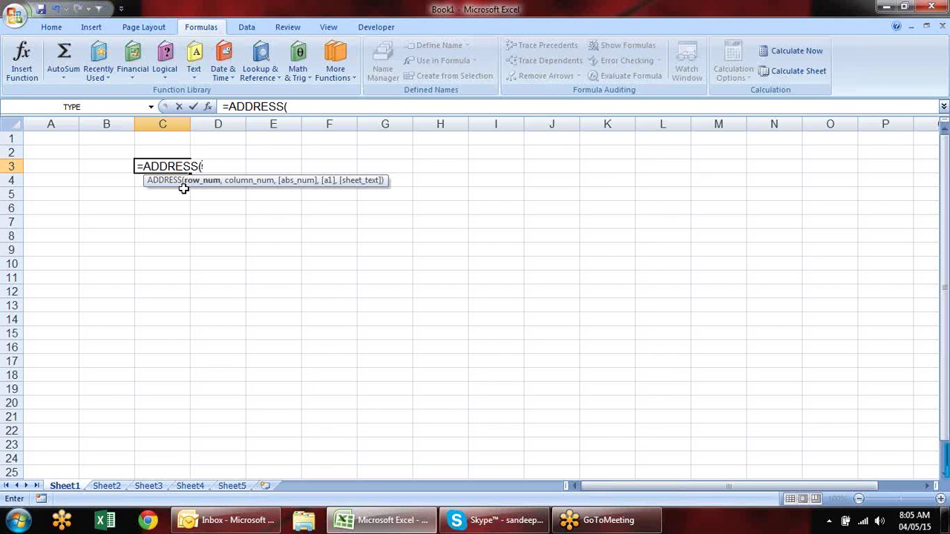
{"action": "type", "text": "3,"}
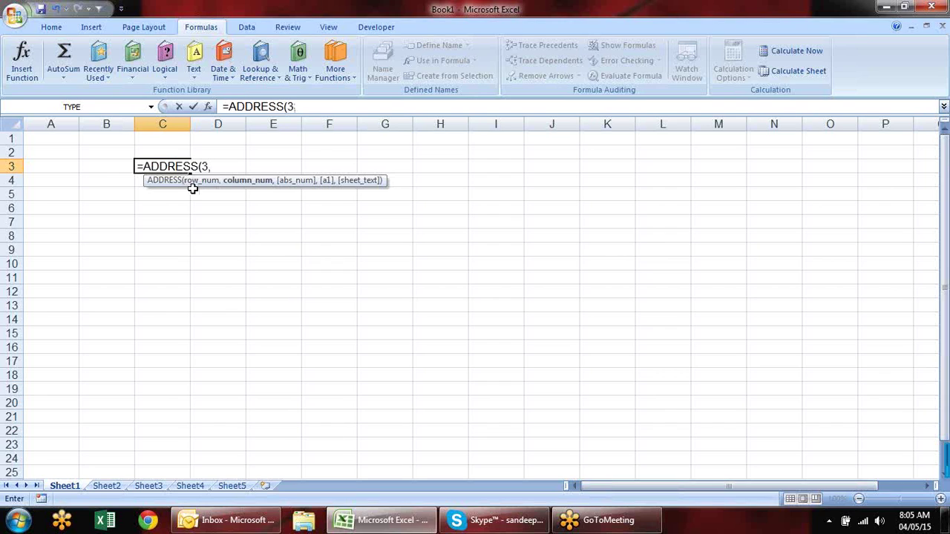
{"action": "type", "text": "2)"}
{"action": "key", "text": "Return"}
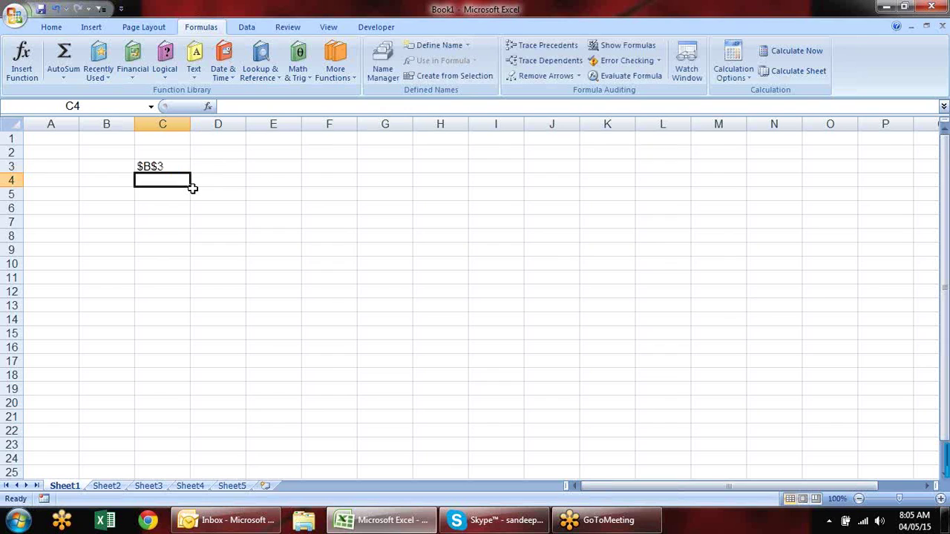
Review the ADDRESS formula in cell C3 without changing it
{"action": "key", "text": "Up"}
{"action": "key", "text": "F2"}
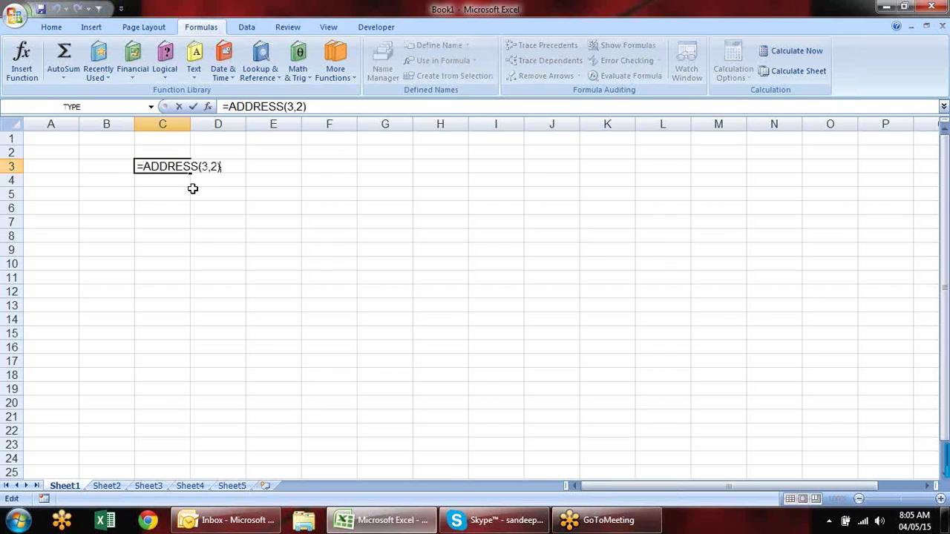
{"action": "key", "text": "Escape"}
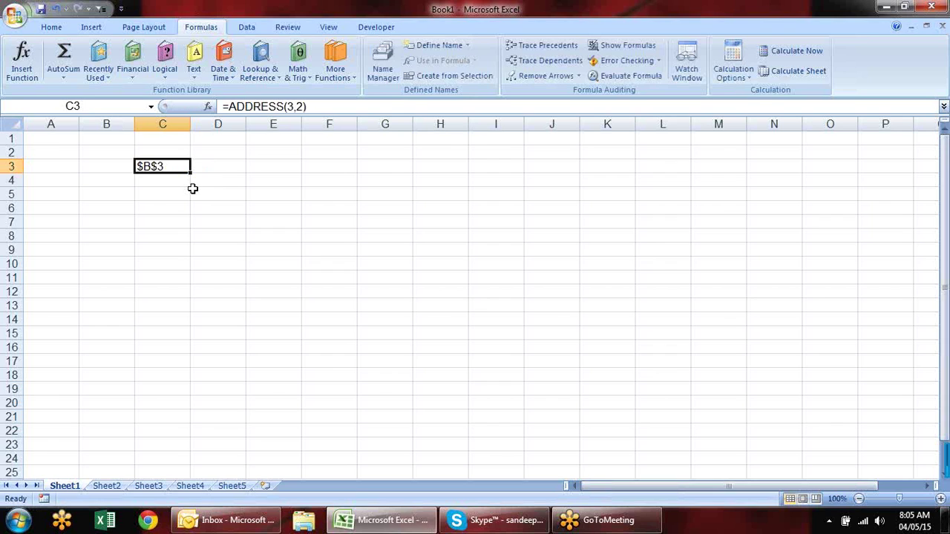
{"action": "key", "text": "Right"}
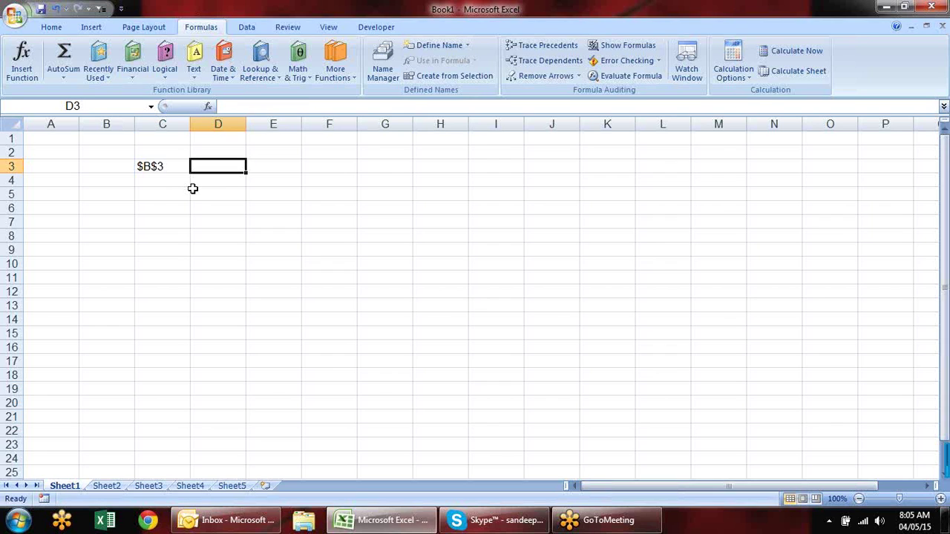
{"action": "type", "text": "="}
{"action": "key", "text": "Left"}
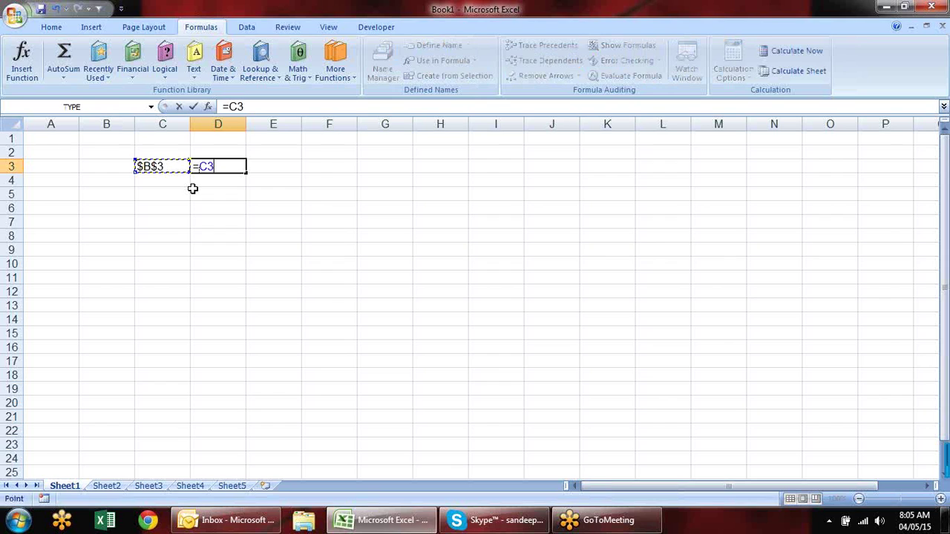
{"action": "key", "text": "Escape"}
{"action": "key", "text": "Left"}
{"action": "key", "text": "F2"}
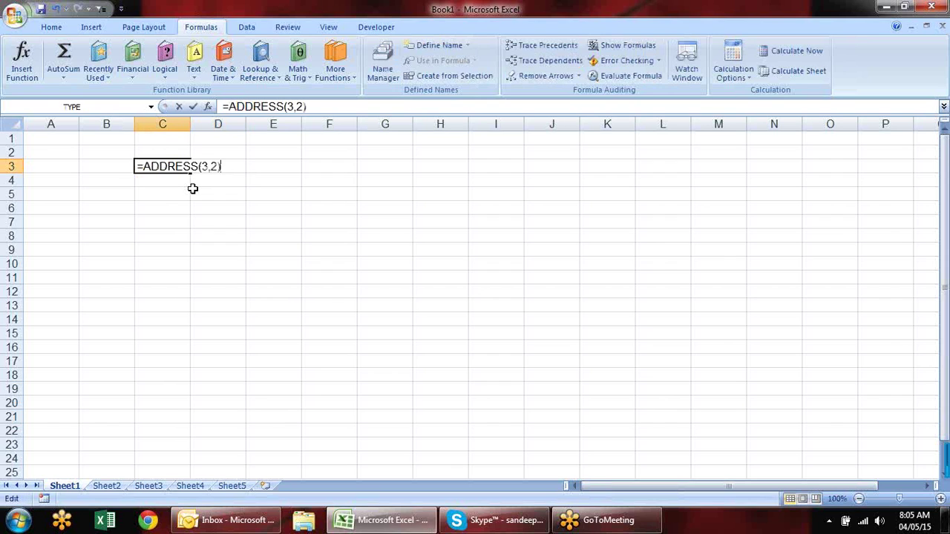
{"action": "key", "text": "Home"}
{"action": "key", "text": "Right"}
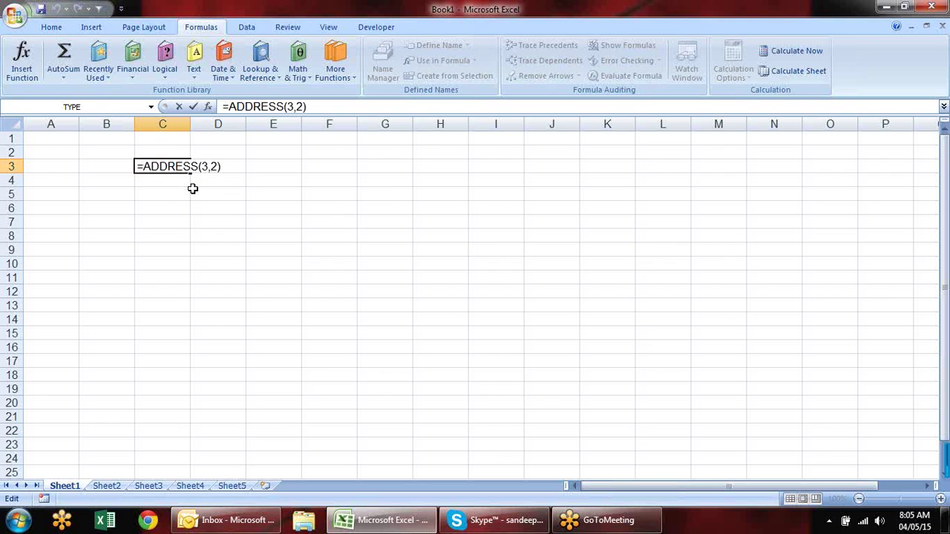
{"action": "key", "text": "Return"}
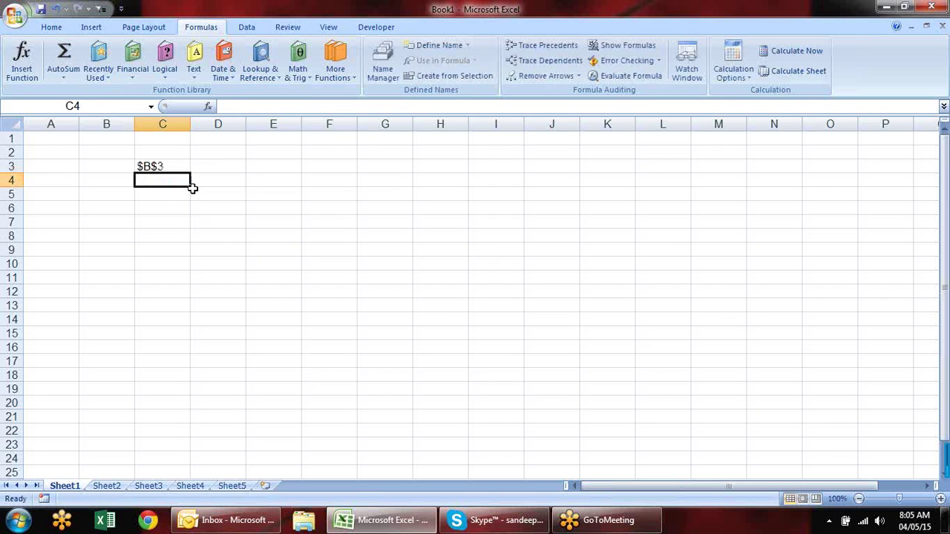
Enter the formula =INDIRECT(C3) in cell D3
{"action": "key", "text": "Up"}
{"action": "key", "text": "Right"}
{"action": "type", "text": "=ind"}
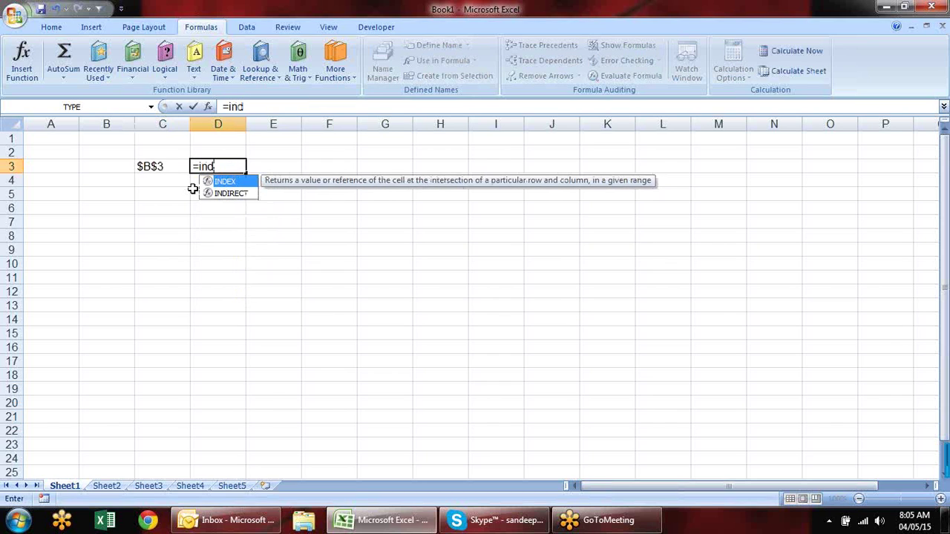
{"action": "key", "text": "Down"}
{"action": "key", "text": "Tab"}
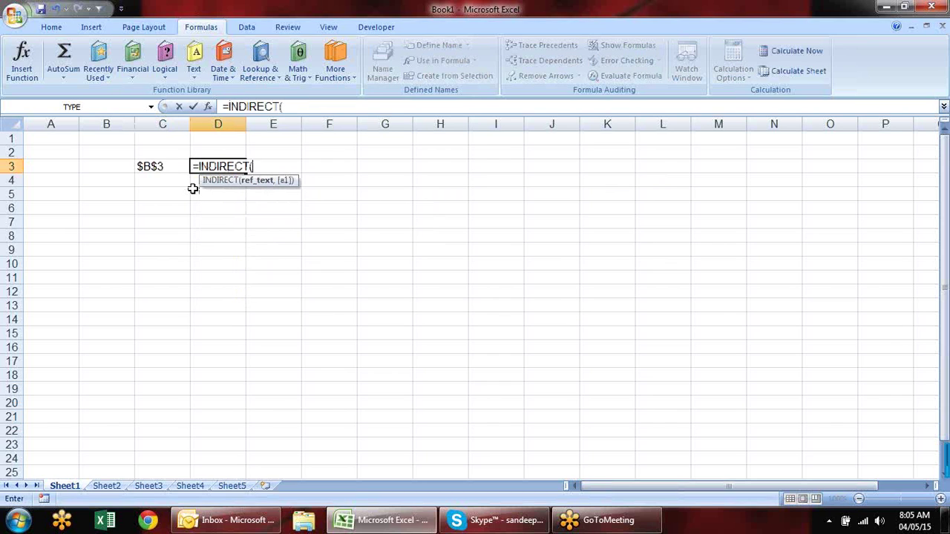
{"action": "left_click", "coordinate": [170, 165]}
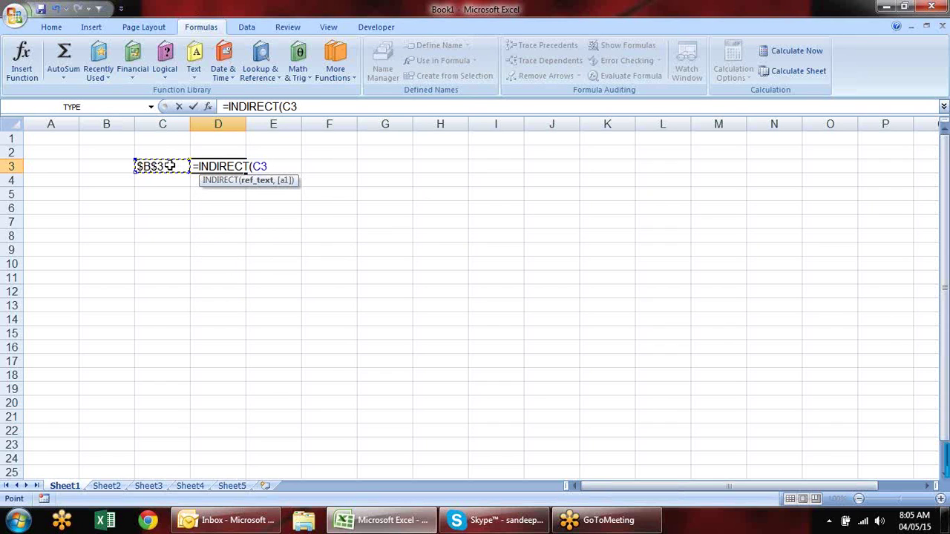
{"action": "type", "text": ")"}
{"action": "key", "text": "Return"}
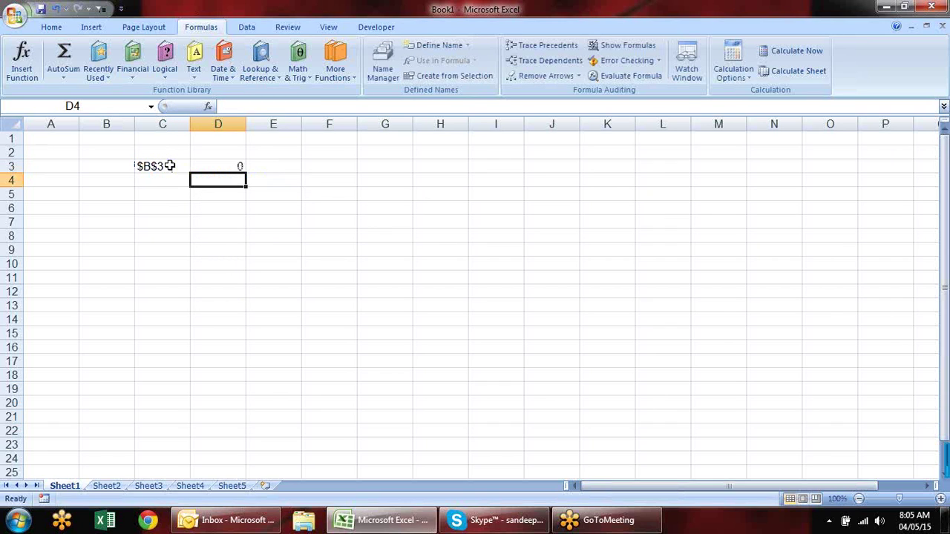
Enter the text hi in cell B3 and check the INDIRECT formula in D3
{"action": "key", "text": "Up"}
{"action": "key", "text": "Left"}
{"action": "key", "text": "Left"}
{"action": "key", "text": "Down"}
{"action": "key", "text": "Up"}
{"action": "type", "text": "hi"}
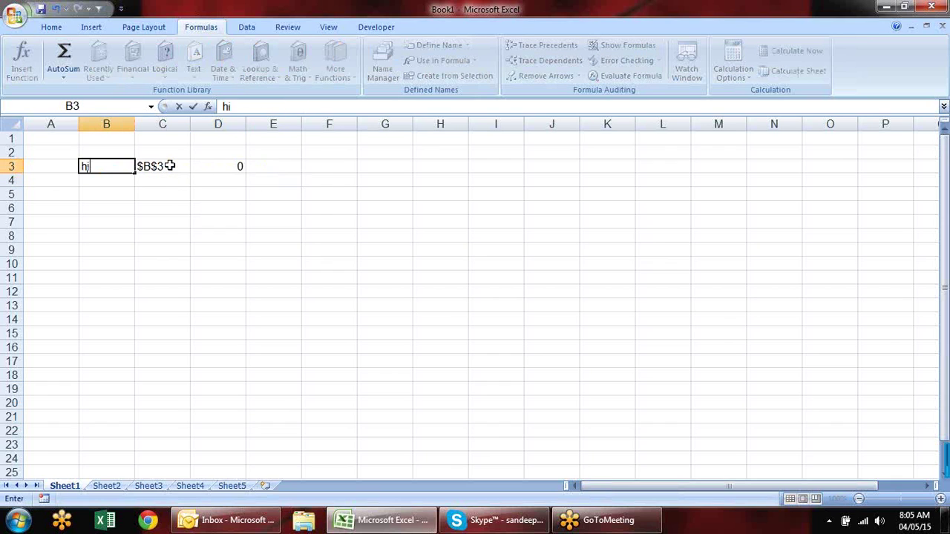
{"action": "key", "text": "Return"}
{"action": "left_click", "coordinate": [212, 160]}
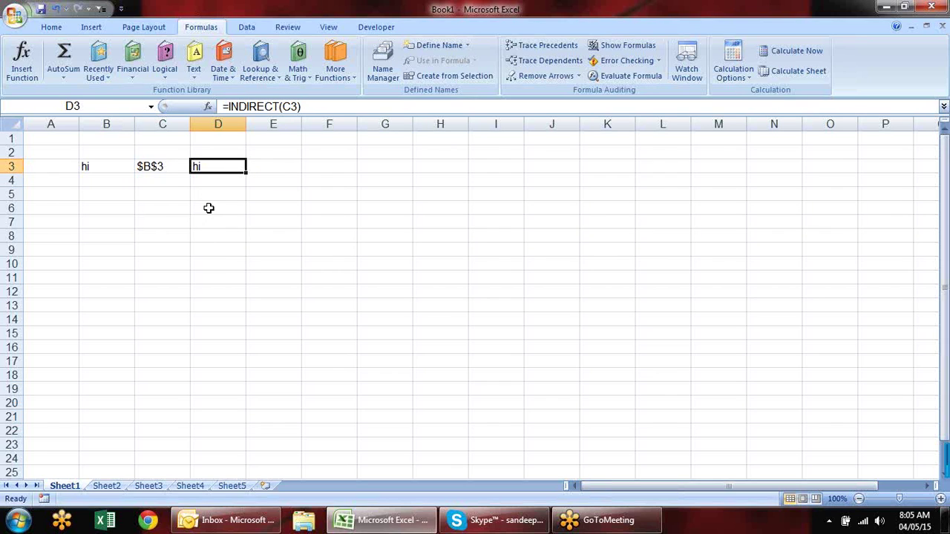
Start an AREAS formula in cell F3 with the range J2:J6 as its first reference
{"action": "left_click", "coordinate": [281, 74]}
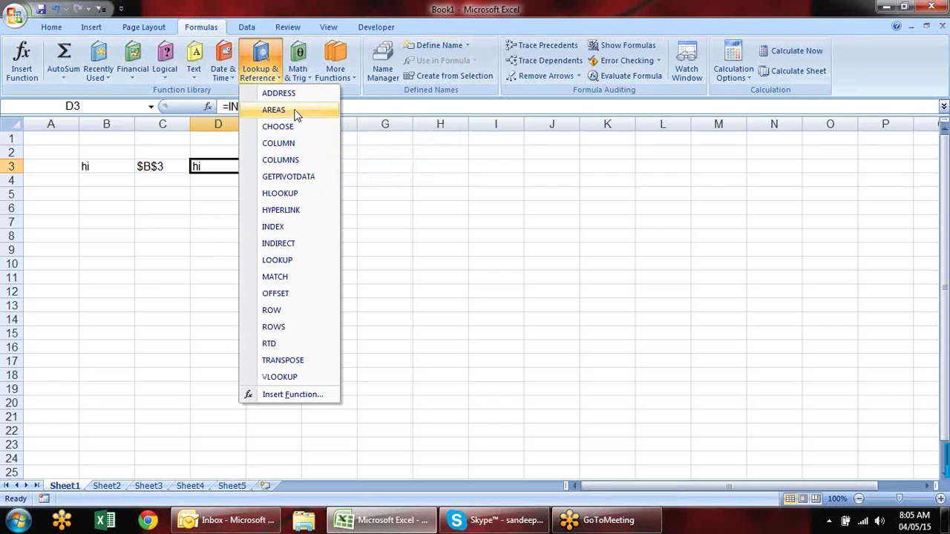
{"action": "left_click", "coordinate": [369, 176]}
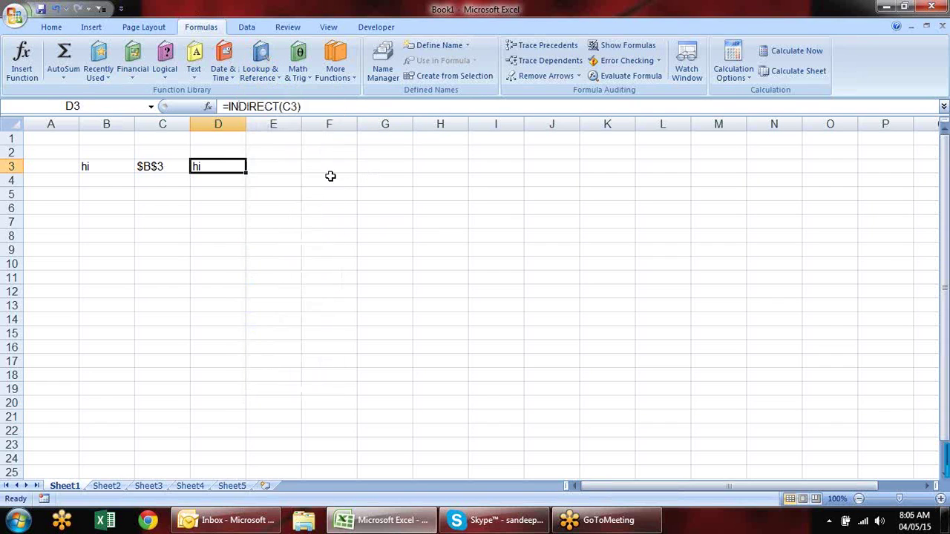
{"action": "left_click", "coordinate": [329, 166]}
{"action": "type", "text": "="}
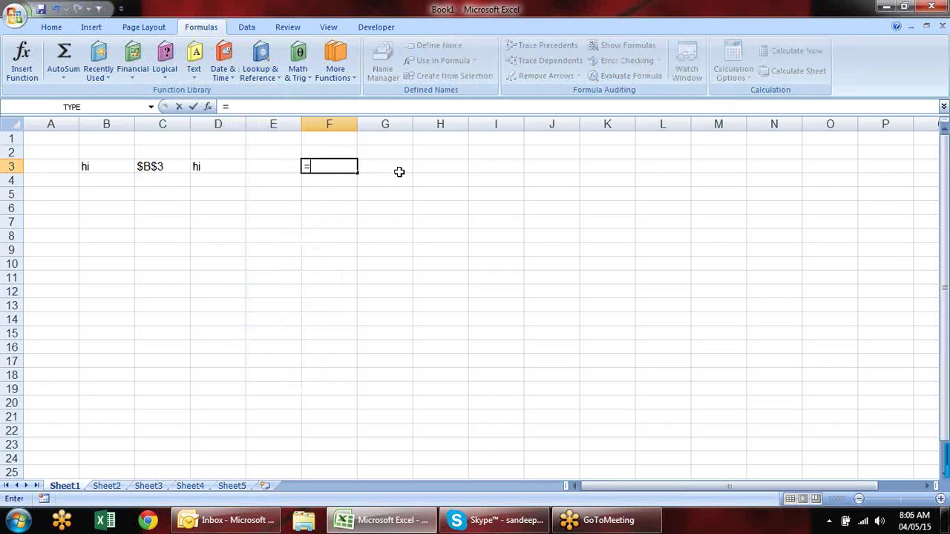
{"action": "type", "text": "are"}
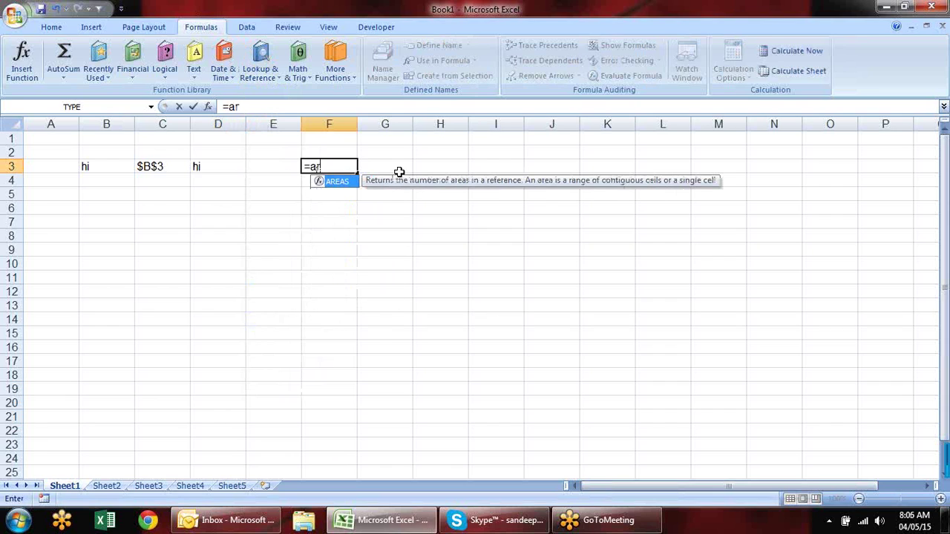
{"action": "key", "text": "Tab"}
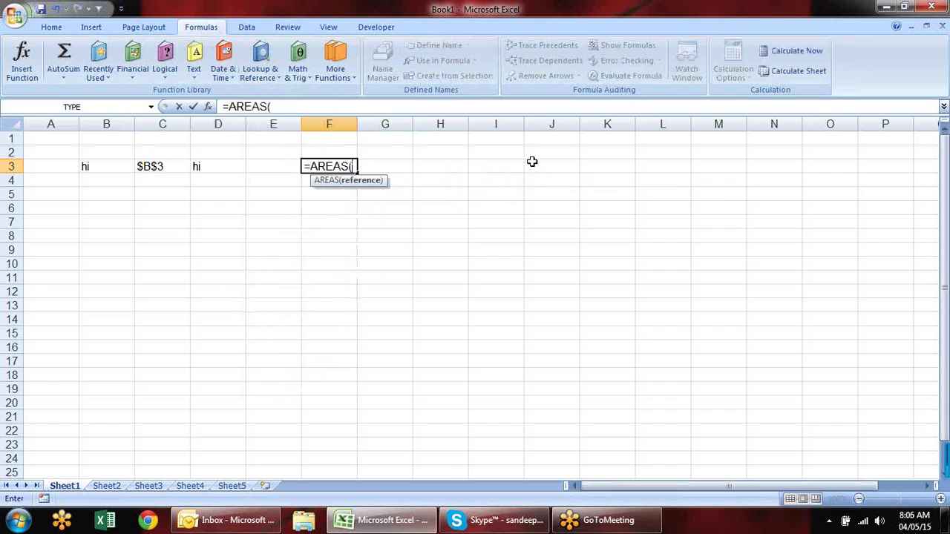
{"action": "left_click_drag", "start_coordinate": [533, 155], "coordinate": [534, 204]}
Try to add the ranges L2:L8, M2:M7, K11:K15 and H9:H13 as further references in the AREAS formula
{"action": "type", "text": ","}
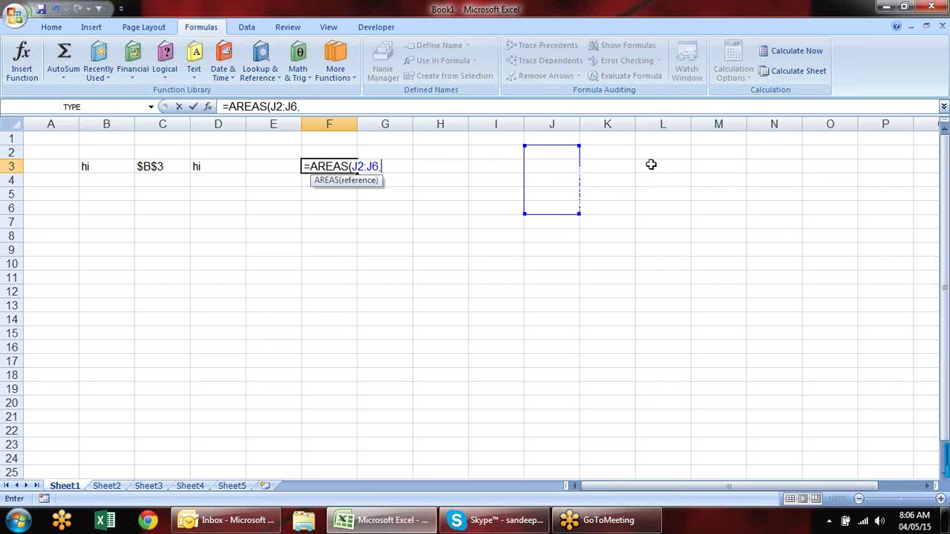
{"action": "left_click_drag", "start_coordinate": [643, 150], "coordinate": [642, 231]}
{"action": "type", "text": ","}
{"action": "left_click", "coordinate": [731, 153]}
{"action": "left_click_drag", "start_coordinate": [733, 164], "coordinate": [735, 225]}
{"action": "type", "text": ","}
{"action": "left_click_drag", "start_coordinate": [613, 273], "coordinate": [617, 334]}
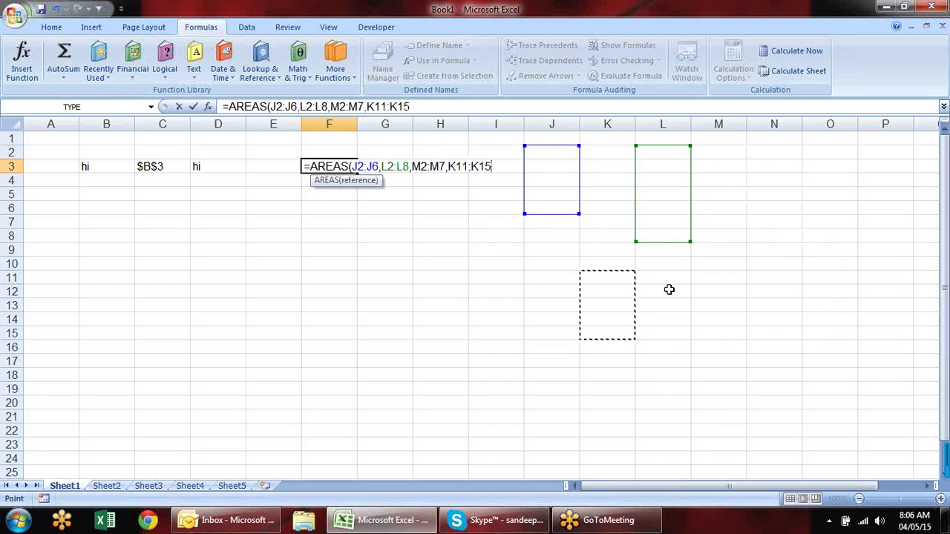
{"action": "type", "text": ","}
{"action": "left_click_drag", "start_coordinate": [708, 276], "coordinate": [711, 336]}
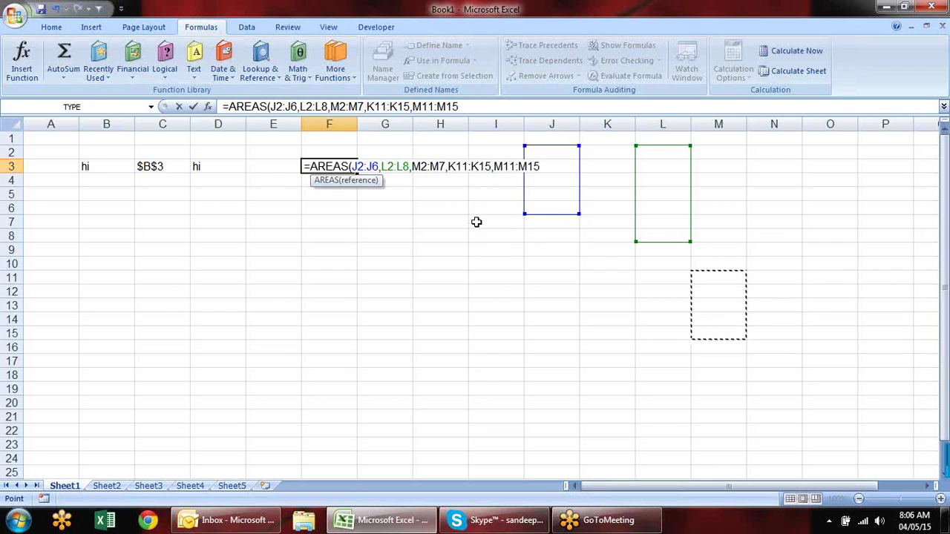
{"action": "left_click", "coordinate": [461, 252]}
{"action": "left_click_drag", "start_coordinate": [462, 257], "coordinate": [462, 302]}
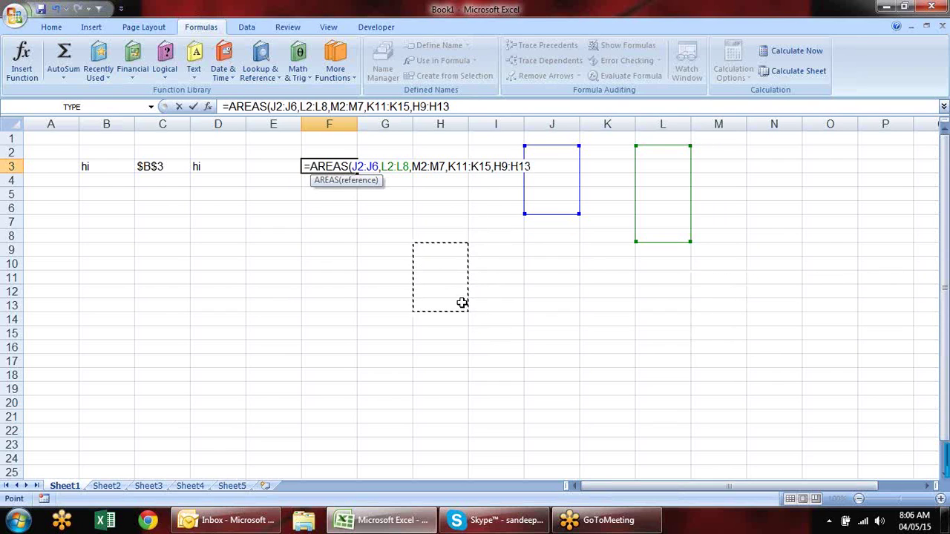
Discard the unfinished AREAS formula in cell F3
{"action": "type", "text": ","}
{"action": "key", "text": "BackSpace"}
{"action": "key", "text": "BackSpace"}
{"action": "key", "text": "BackSpace"}
{"action": "key", "text": "BackSpace"}
{"action": "key", "text": "BackSpace"}
{"action": "key", "text": "BackSpace"}
{"action": "key", "text": "BackSpace"}
{"action": "key", "text": "BackSpace"}
{"action": "key", "text": "BackSpace"}
{"action": "key", "text": "BackSpace"}
{"action": "key", "text": "BackSpace"}
{"action": "key", "text": "BackSpace"}
{"action": "key", "text": "BackSpace"}
{"action": "key", "text": "BackSpace"}
{"action": "key", "text": "BackSpace"}
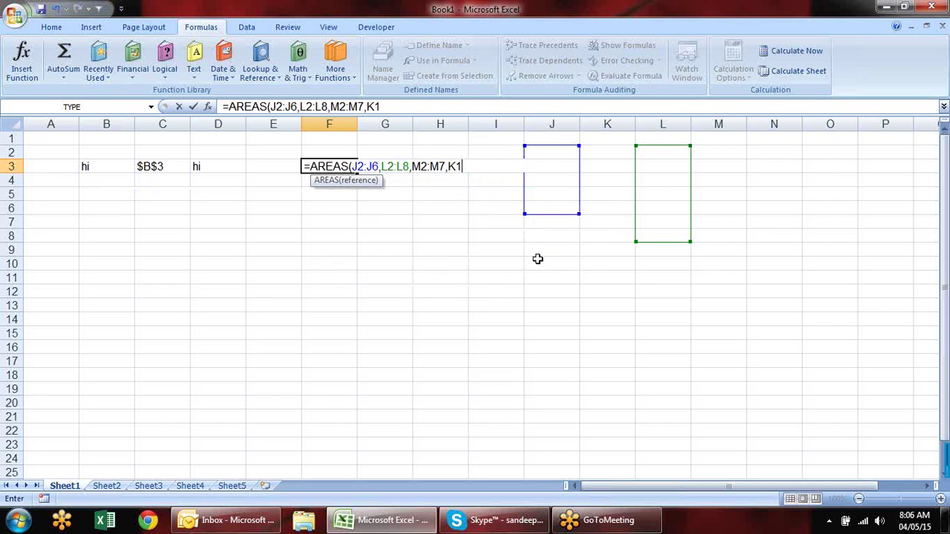
{"action": "key", "text": "BackSpace"}
{"action": "key", "text": "BackSpace"}
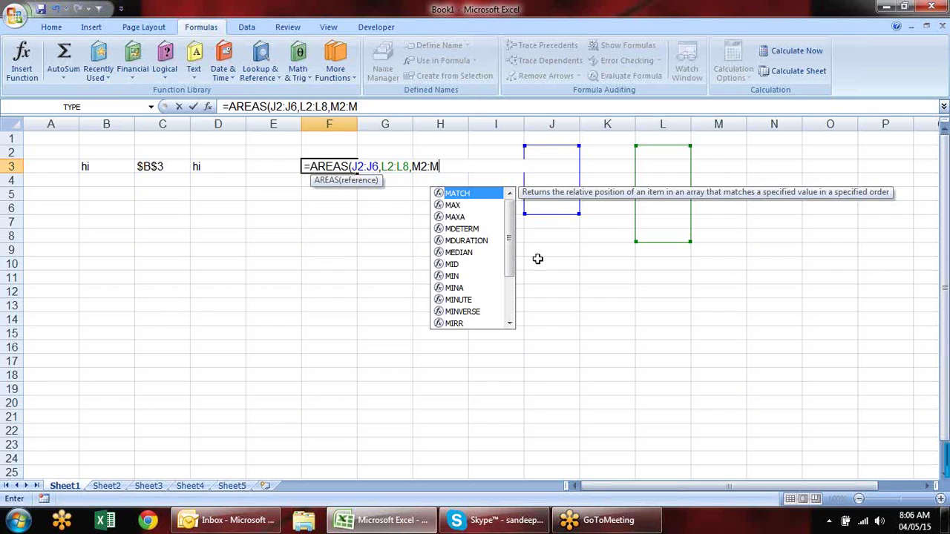
{"action": "key", "text": "BackSpace"}
{"action": "key", "text": "BackSpace"}
{"action": "key", "text": "BackSpace"}
{"action": "key", "text": "BackSpace"}
{"action": "key", "text": "BackSpace"}
{"action": "key", "text": "BackSpace"}
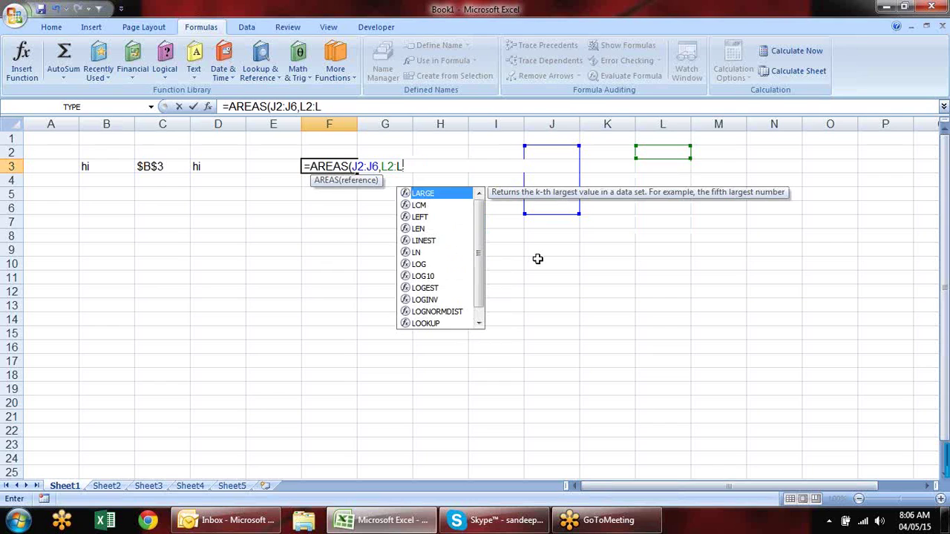
{"action": "key", "text": "Escape"}
{"action": "key", "text": "Escape"}
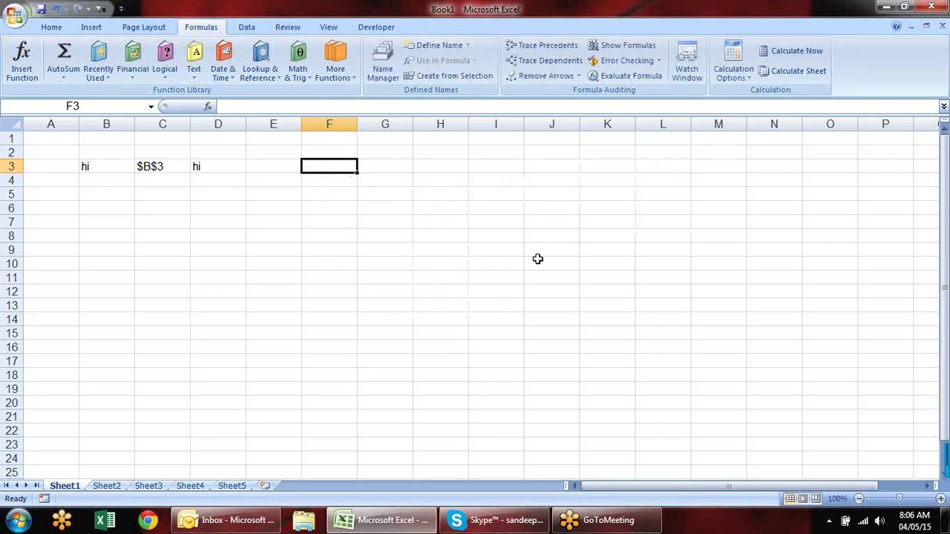
{"action": "left_click", "coordinate": [256, 195]}
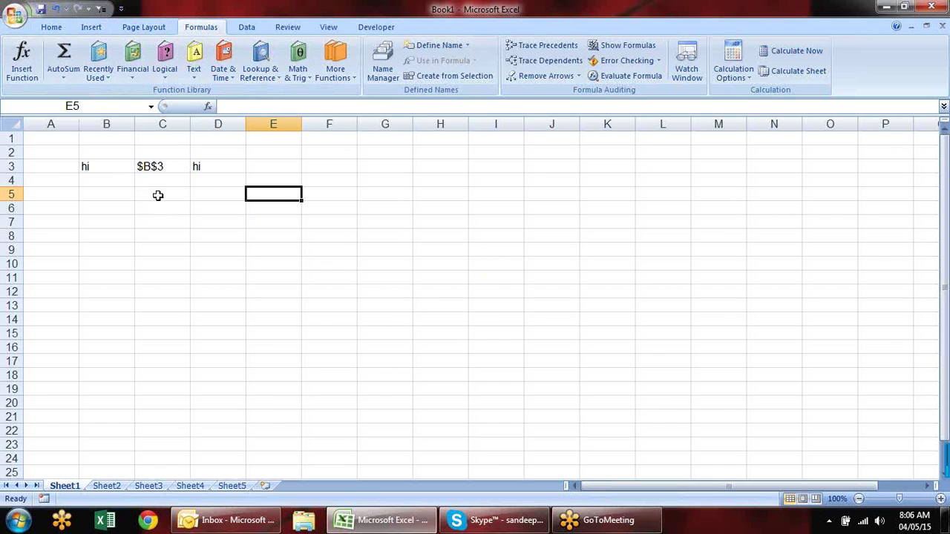
{"action": "left_click_drag", "start_coordinate": [155, 195], "coordinate": [148, 257]}
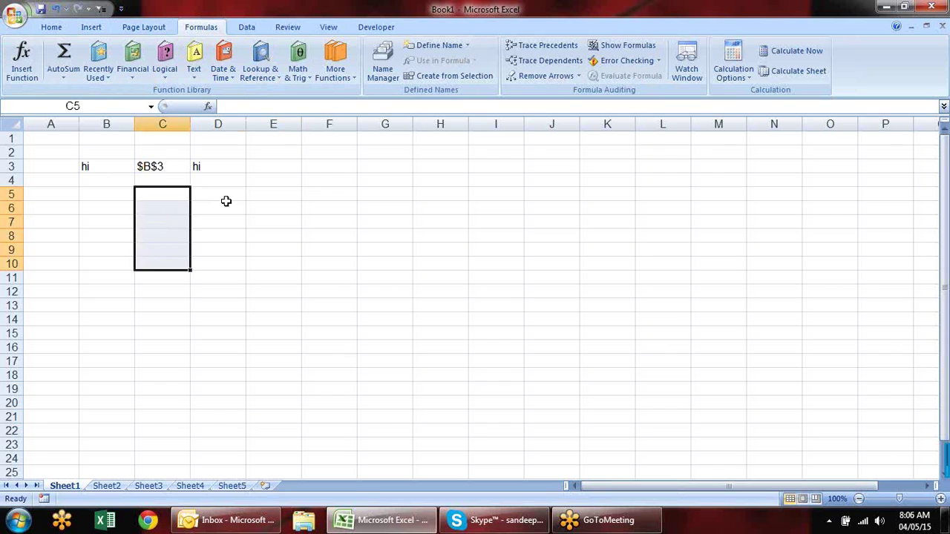
{"action": "left_click", "coordinate": [221, 206]}
{"action": "left_click", "coordinate": [172, 194]}
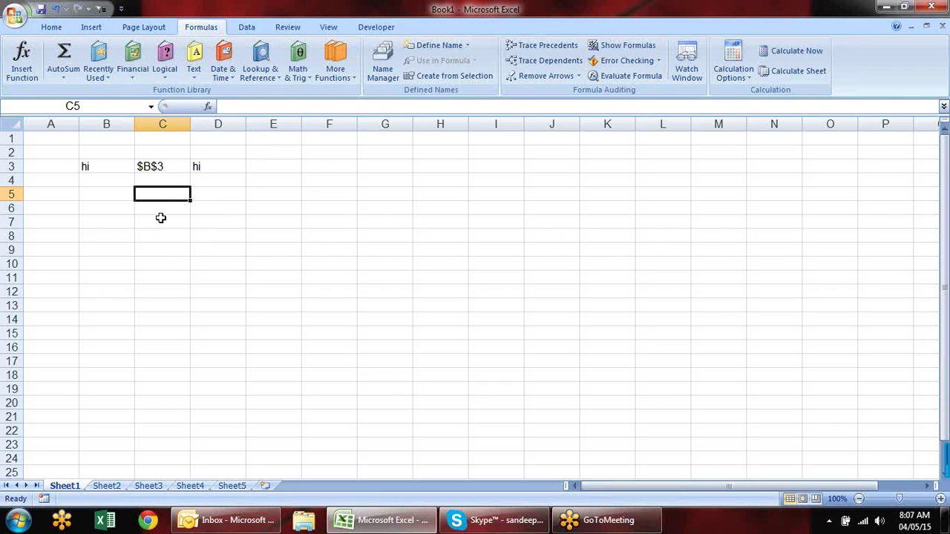
Enter the department headings HR in cell B5 and Admin in cell C5
{"action": "left_click", "coordinate": [125, 191]}
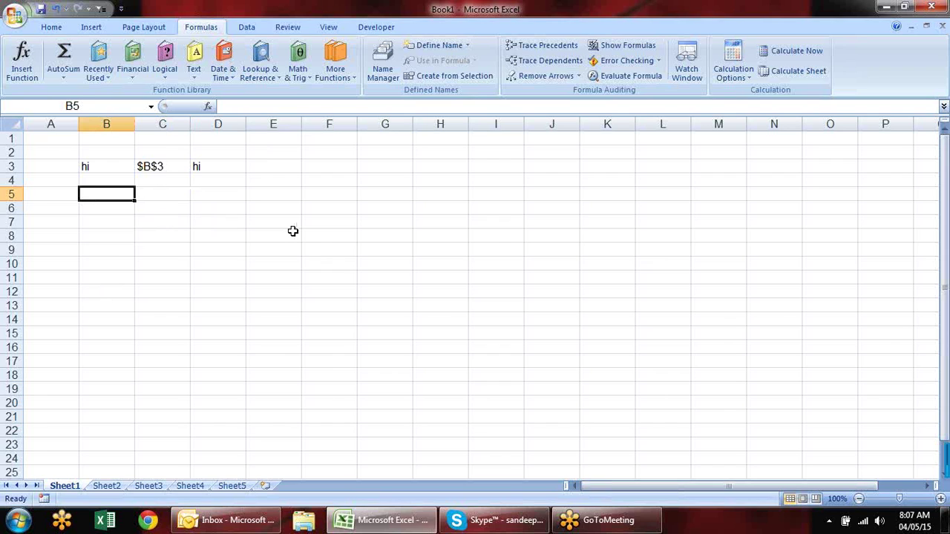
{"action": "type", "text": "HR"}
{"action": "key", "text": "Tab"}
{"action": "type", "text": "ADmi"}
{"action": "key", "text": "BackSpace"}
{"action": "key", "text": "BackSpace"}
{"action": "key", "text": "BackSpace"}
{"action": "type", "text": "admin"}
{"action": "key", "text": "Return"}
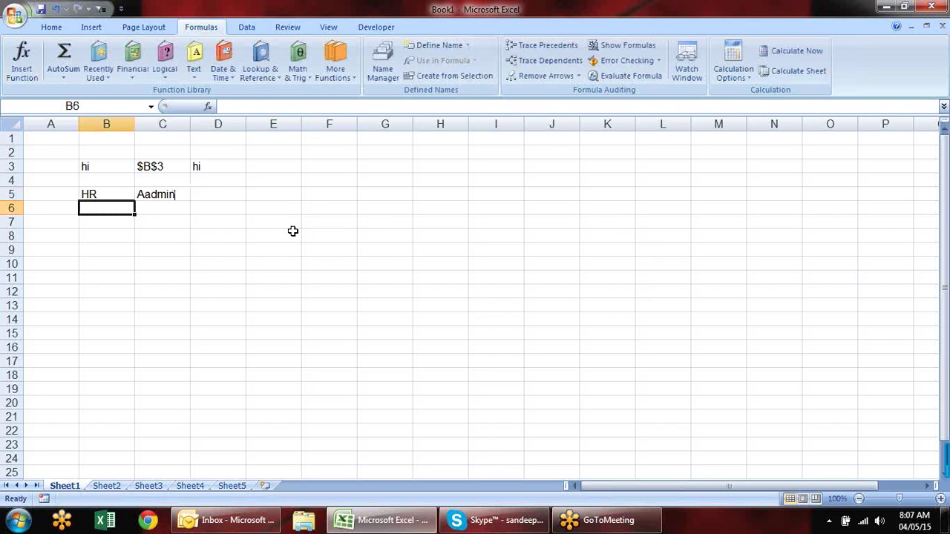
{"action": "key", "text": "Up"}
{"action": "key", "text": "Right"}
{"action": "key", "text": "F2"}
{"action": "key", "text": "Left"}
{"action": "key", "text": "Left"}
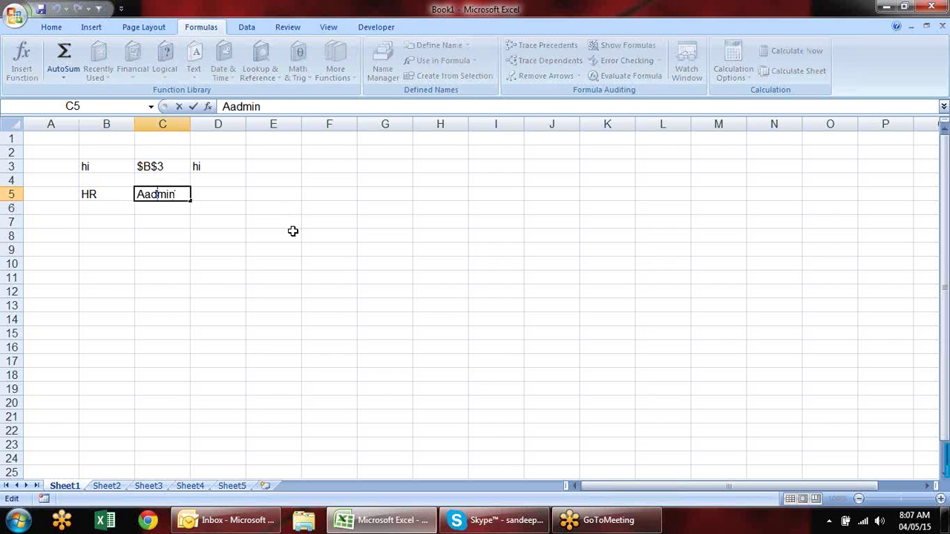
{"action": "key", "text": "BackSpace"}
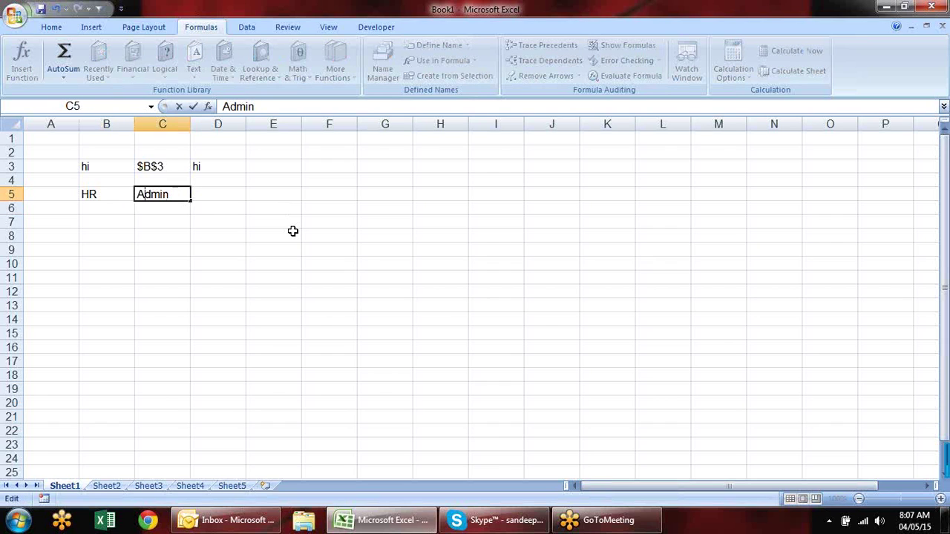
{"action": "key", "text": "Return"}
Enter three employee first names below the HR heading in cells B6 to B8
{"action": "key", "text": "Left"}
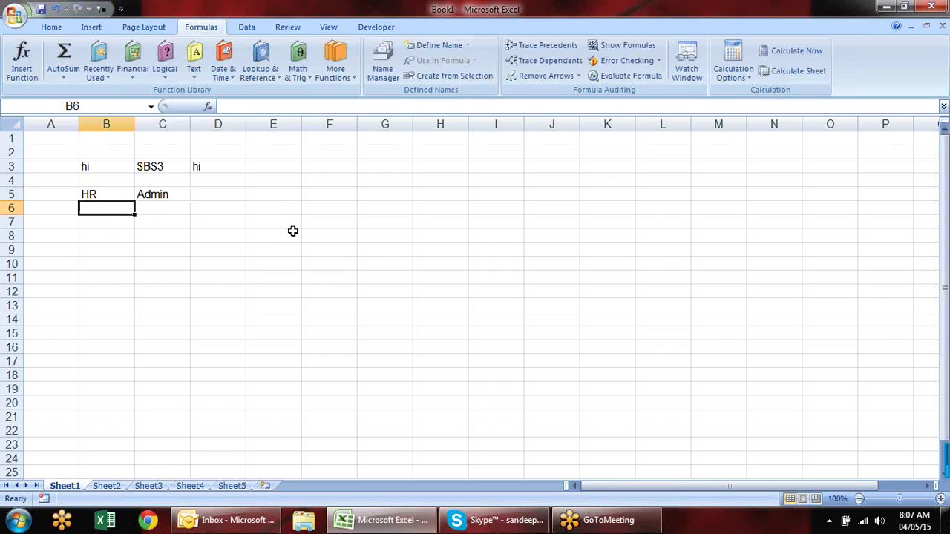
{"action": "type", "text": "sandeep"}
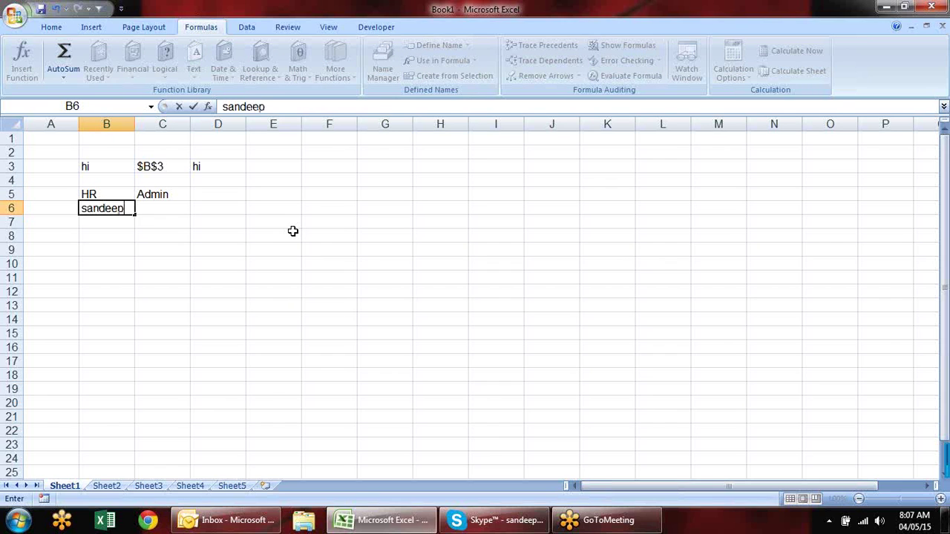
{"action": "key", "text": "Return"}
{"action": "type", "text": "pradeep"}
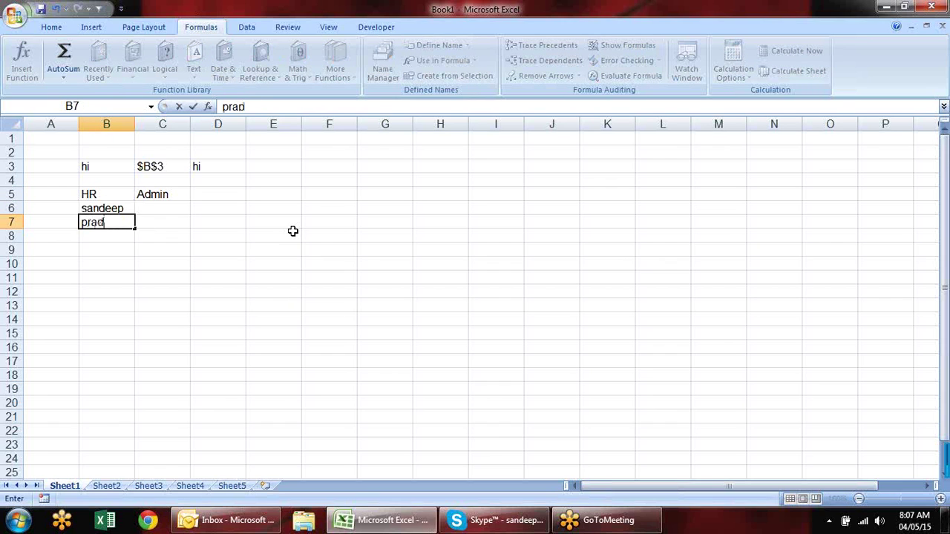
{"action": "key", "text": "Return"}
{"action": "type", "text": "ravi"}
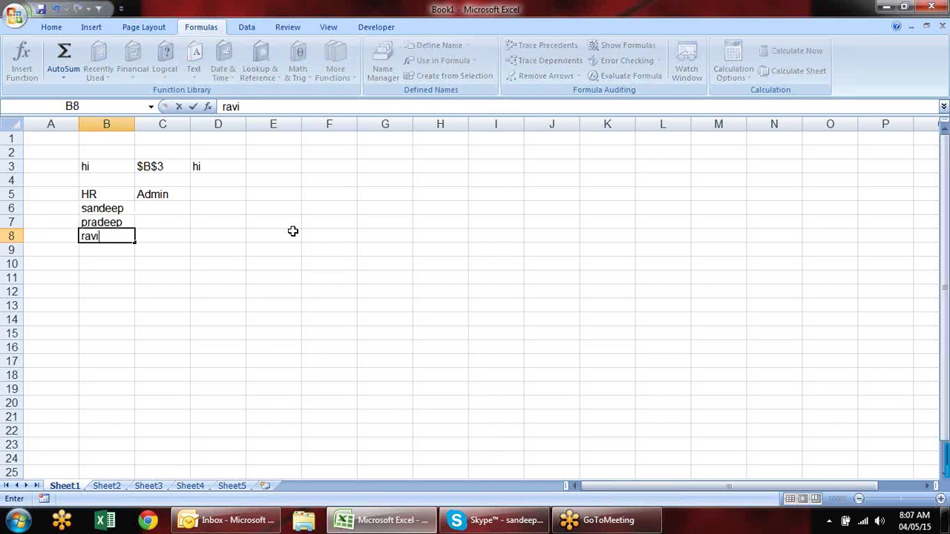
{"action": "key", "text": "Return"}
Enter three employee first names below the Admin heading in cells C6 to C8
{"action": "key", "text": "Up"}
{"action": "key", "text": "Up"}
{"action": "key", "text": "Up"}
{"action": "key", "text": "Right"}
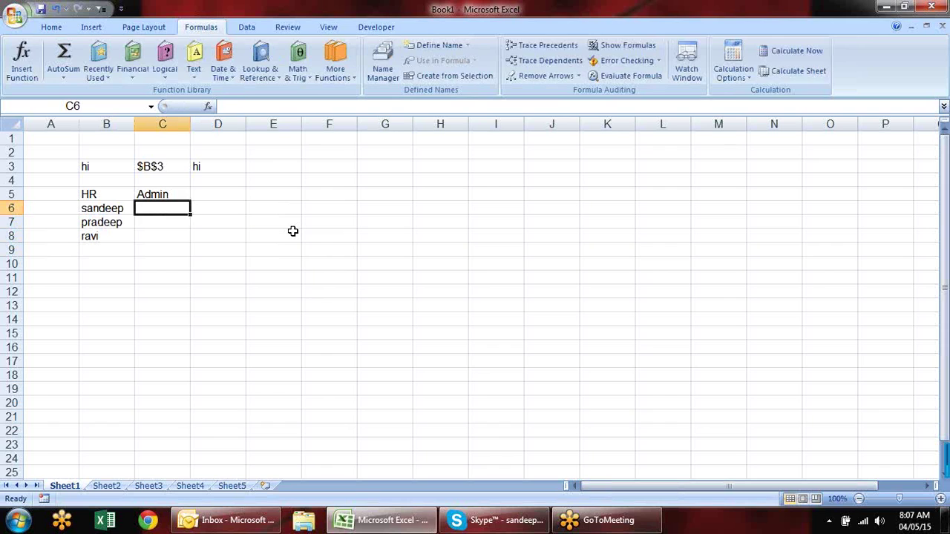
{"action": "type", "text": "vijay"}
{"action": "key", "text": "Return"}
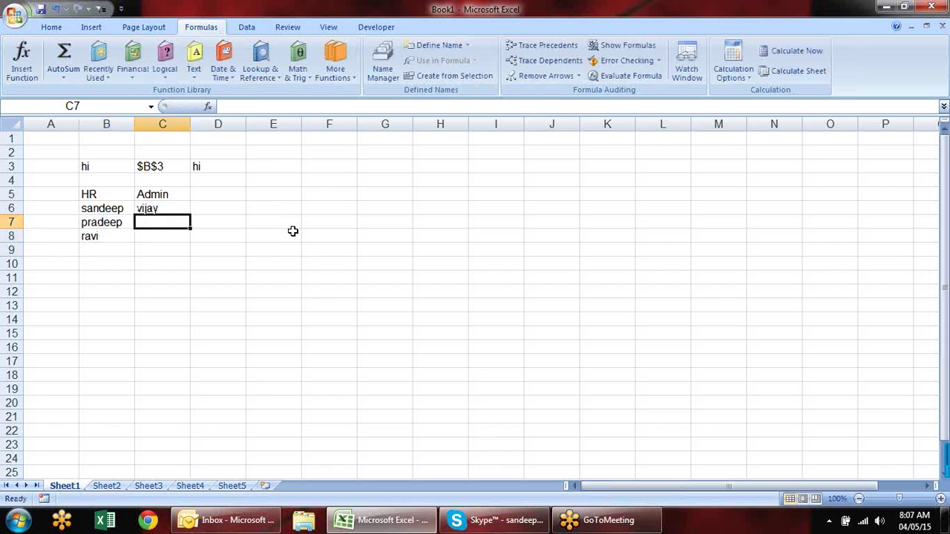
{"action": "type", "text": "harish"}
{"action": "key", "text": "Return"}
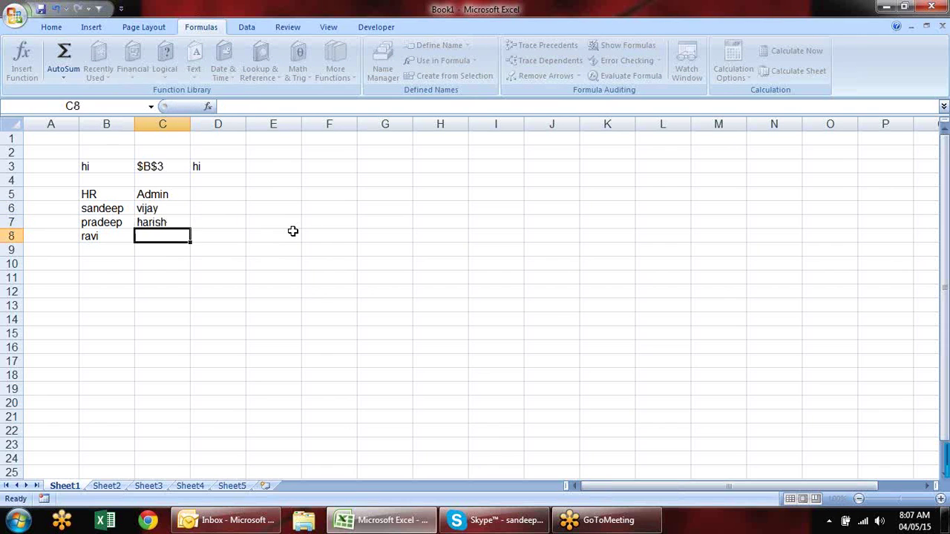
{"action": "type", "text": "sujeet"}
{"action": "key", "text": "Return"}
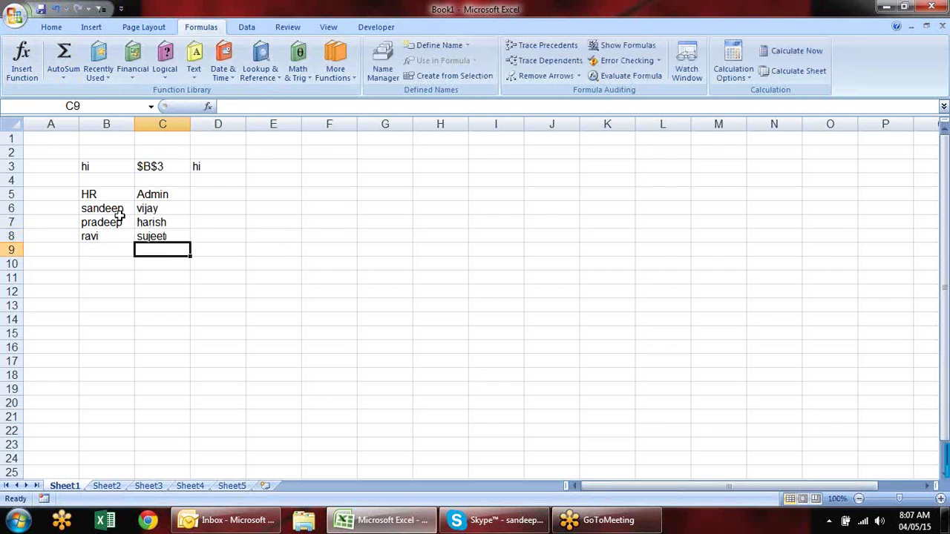
{"action": "left_click_drag", "start_coordinate": [121, 208], "coordinate": [118, 245]}
{"action": "left_click_drag", "start_coordinate": [155, 210], "coordinate": [156, 236]}
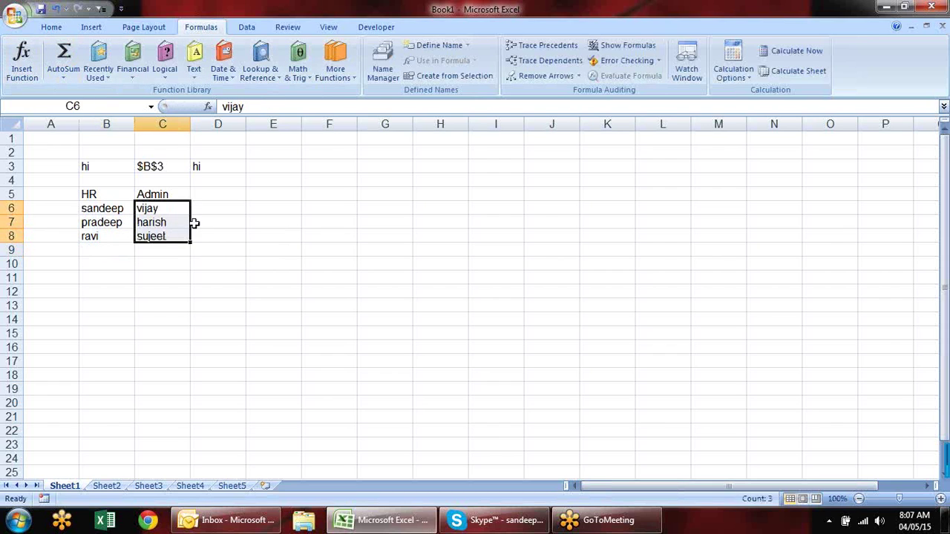
{"action": "left_click", "coordinate": [394, 163]}
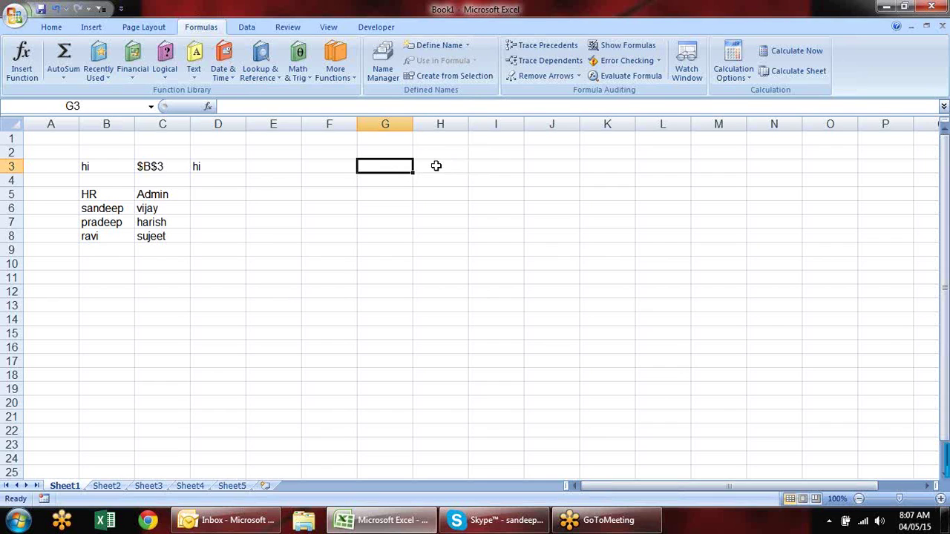
{"action": "left_click_drag", "start_coordinate": [403, 167], "coordinate": [396, 205]}
Enter the column headings Dept in cell G2 and Name in cell H2
{"action": "left_click", "coordinate": [400, 154]}
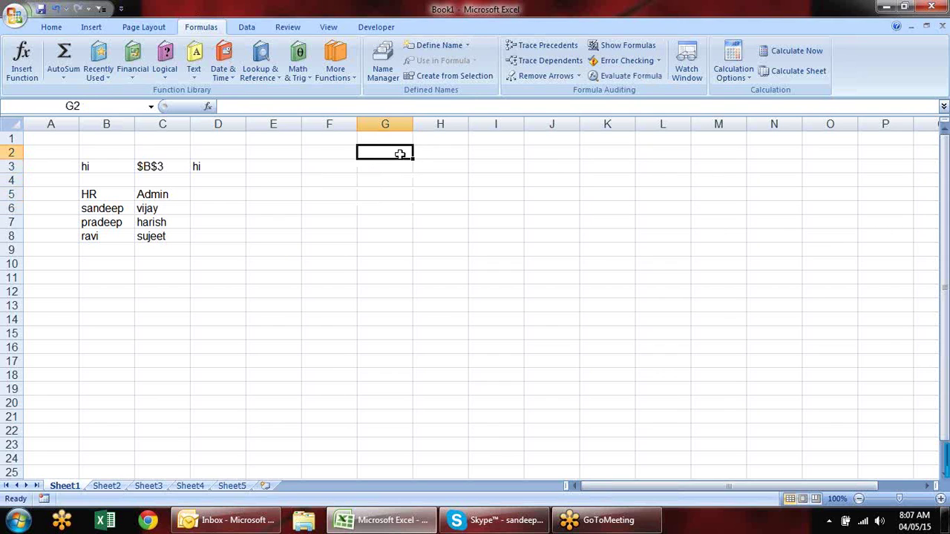
{"action": "type", "text": "Dept"}
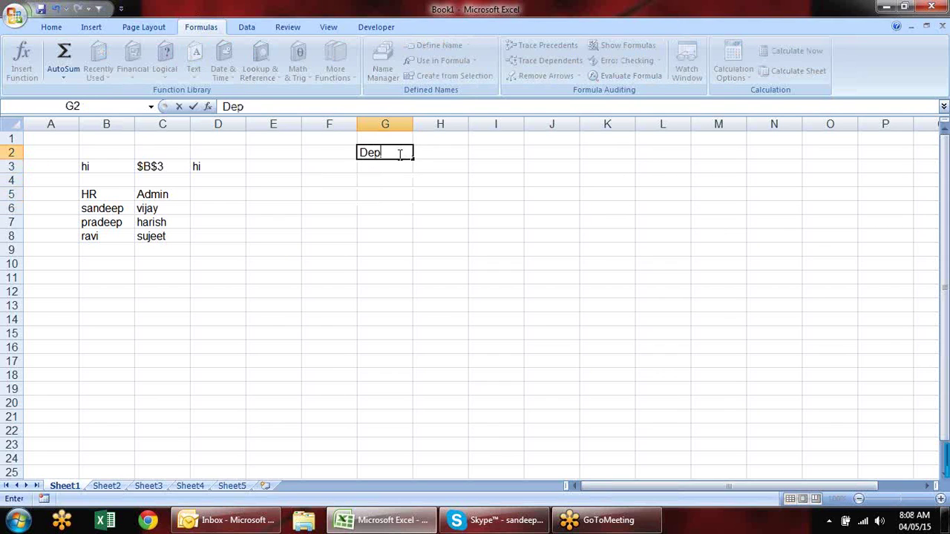
{"action": "key", "text": "Tab"}
{"action": "type", "text": "Name"}
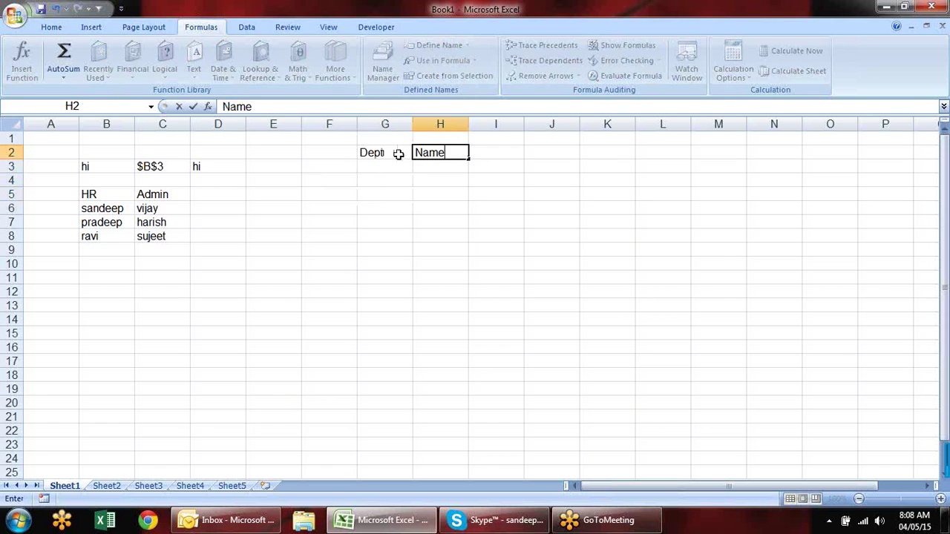
{"action": "key", "text": "Return"}
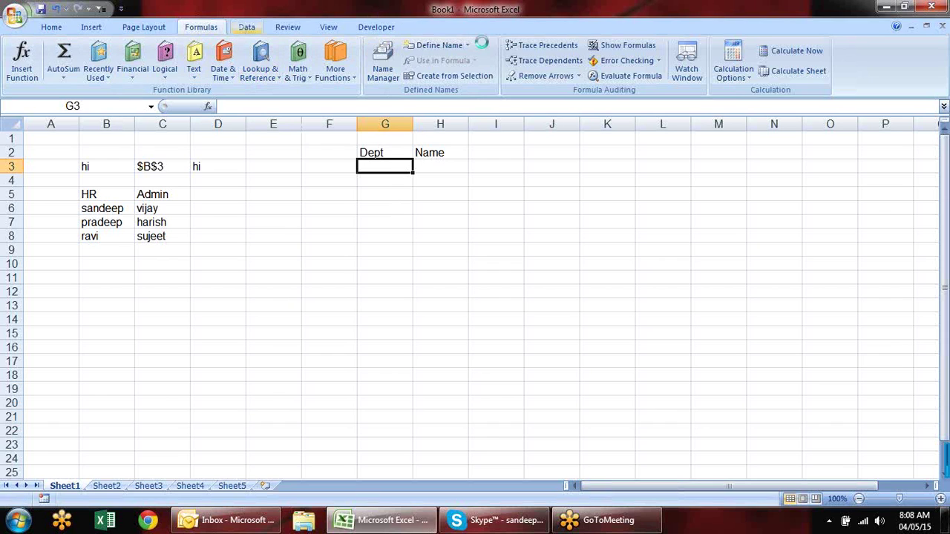
Add List data validation to cell G3 with the source HR,Admin
{"action": "left_click", "coordinate": [245, 28]}
{"action": "left_click", "coordinate": [549, 77]}
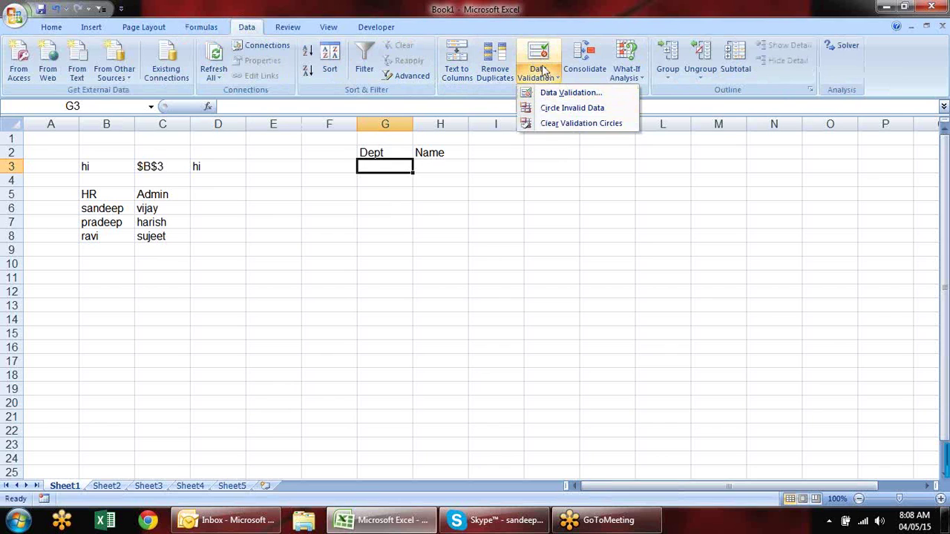
{"action": "left_click", "coordinate": [542, 52]}
{"action": "left_click", "coordinate": [360, 206]}
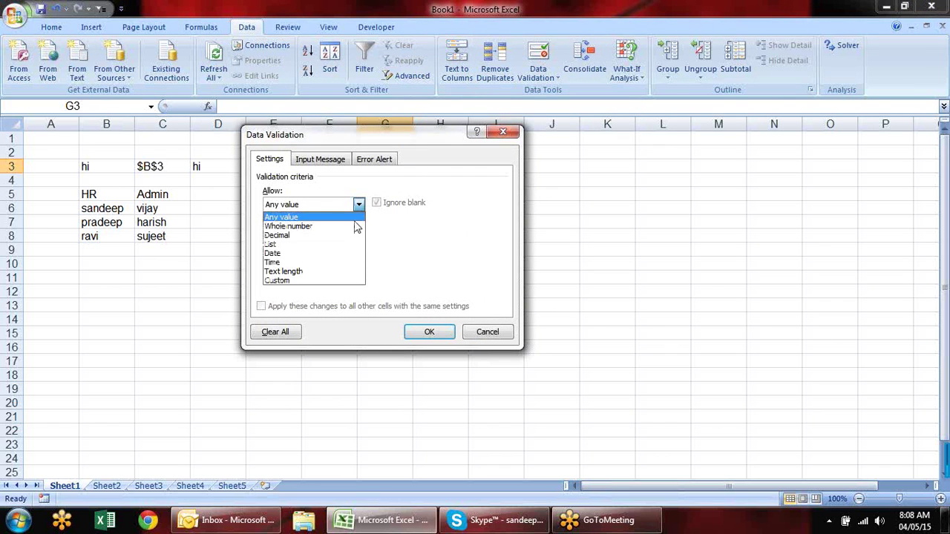
{"action": "left_click", "coordinate": [334, 252]}
{"action": "left_click", "coordinate": [328, 260]}
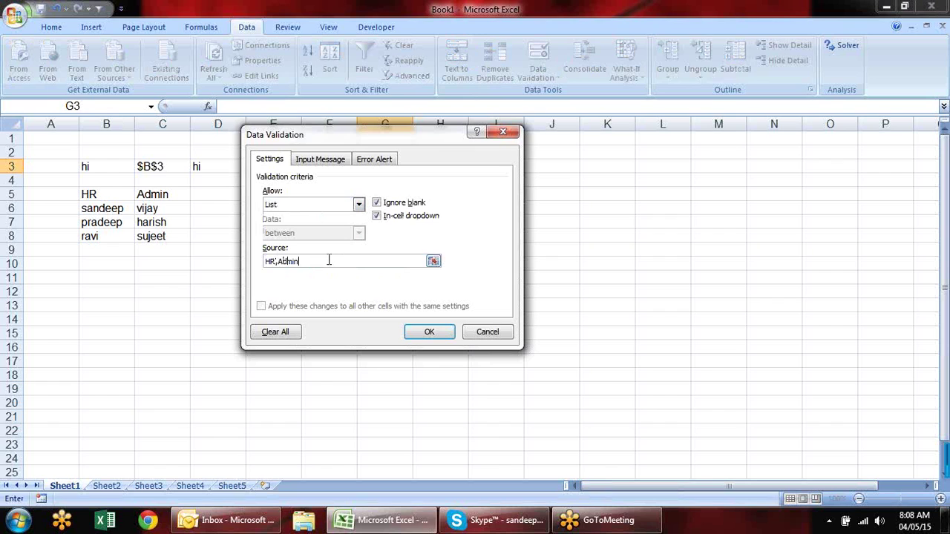
{"action": "key", "text": "Return"}
Copy cell G3 and paste only its validation into cells G4 to G17
{"action": "left_click", "coordinate": [420, 166]}
{"action": "left_click", "coordinate": [437, 172]}
{"action": "key", "text": "ctrl+c"}
{"action": "left_click_drag", "start_coordinate": [386, 182], "coordinate": [377, 353]}
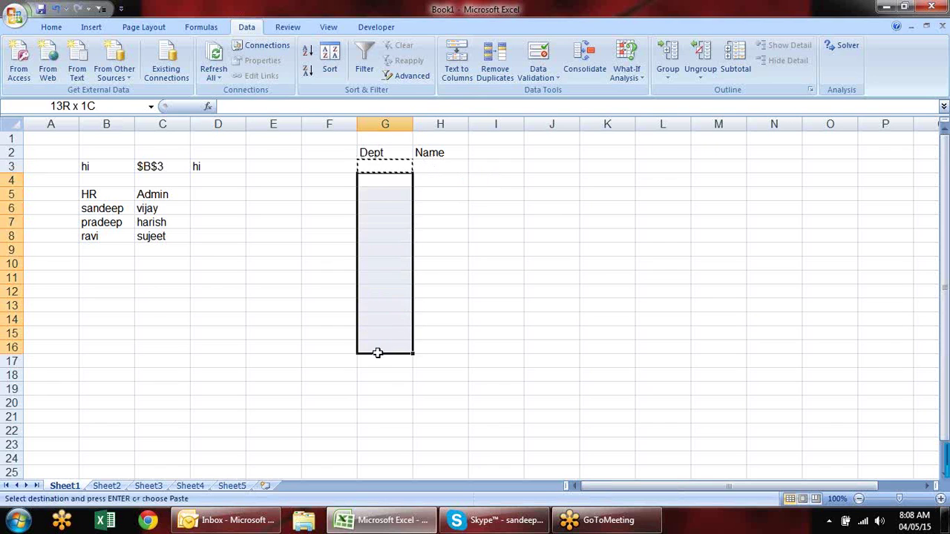
{"action": "key", "text": "alt+e"}
{"action": "key", "text": "s"}
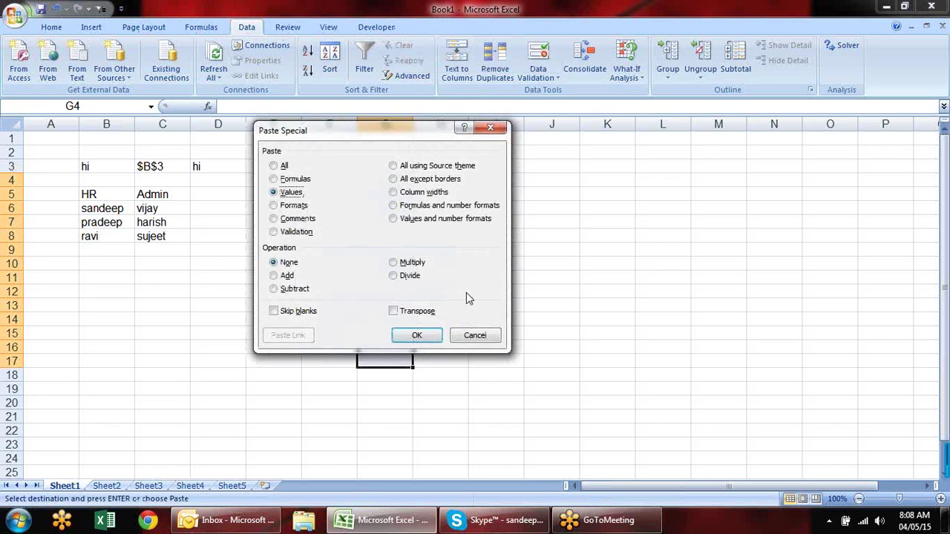
{"action": "left_click", "coordinate": [301, 233]}
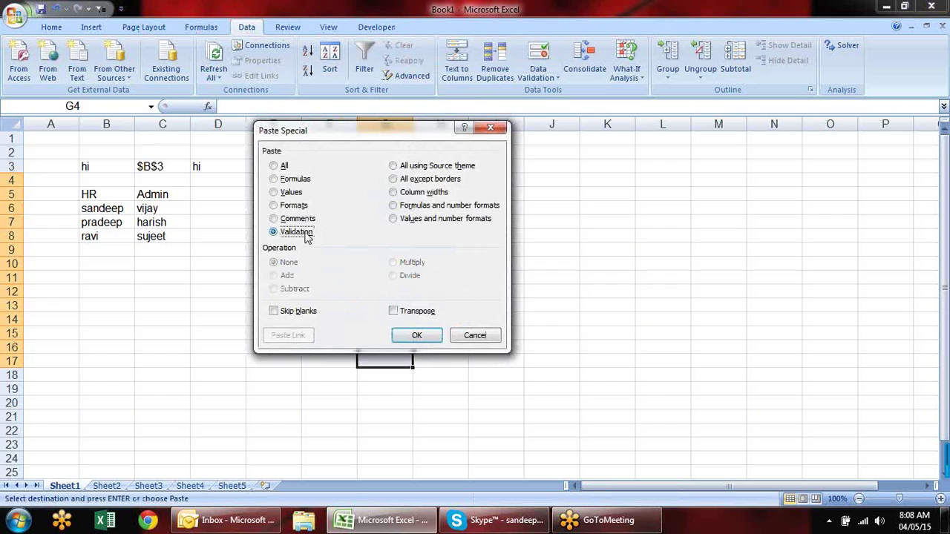
{"action": "left_click", "coordinate": [421, 336]}
Check the copied department dropdown in cell G5
{"action": "left_click", "coordinate": [453, 235]}
{"action": "left_click", "coordinate": [407, 198]}
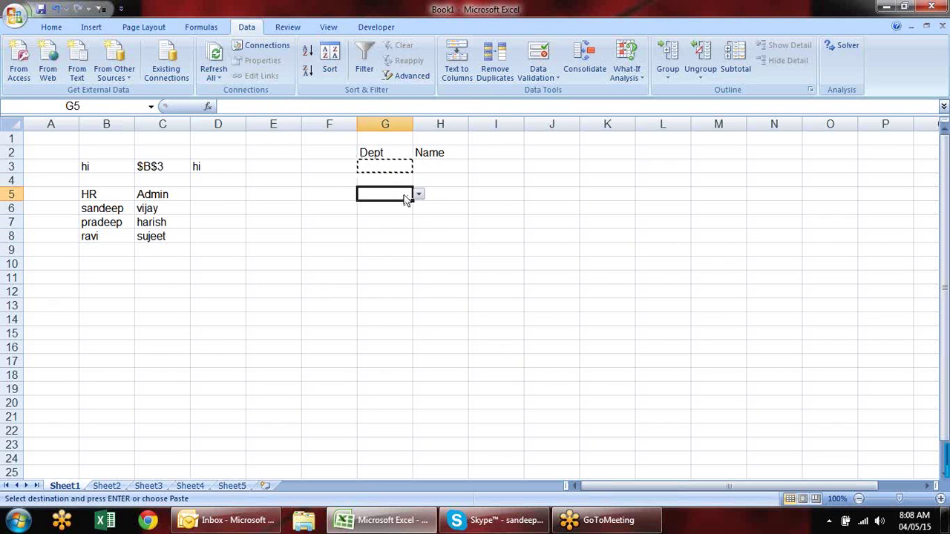
{"action": "left_click", "coordinate": [419, 194]}
{"action": "key", "text": "Escape"}
{"action": "left_click", "coordinate": [400, 251]}
Choose Admin from the department dropdown in cell G3 and compare the name ranges under HR and Admin
{"action": "left_click", "coordinate": [397, 168]}
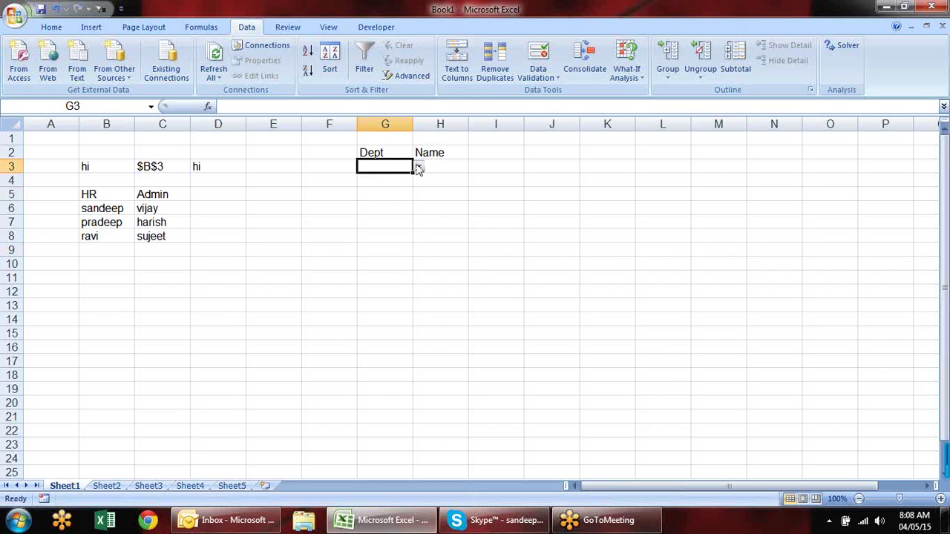
{"action": "left_click", "coordinate": [440, 165]}
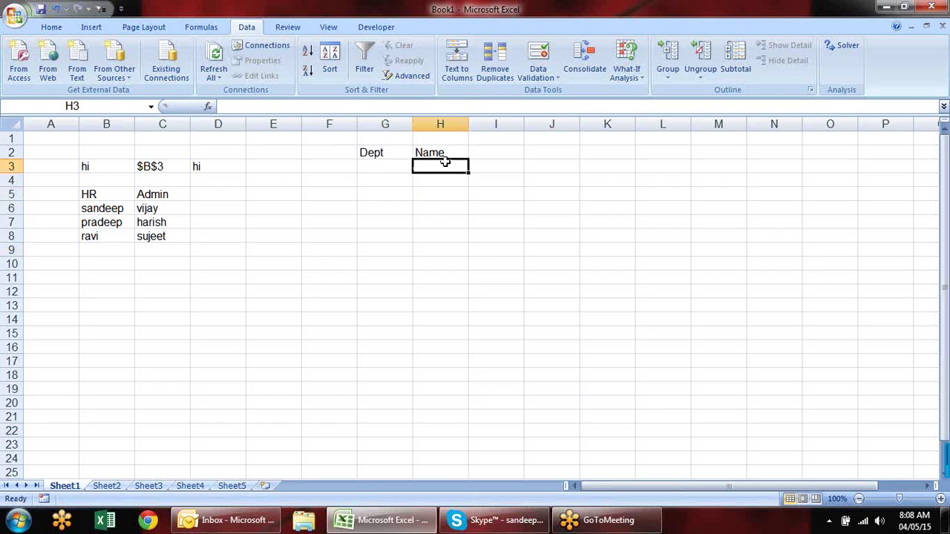
{"action": "left_click_drag", "start_coordinate": [123, 208], "coordinate": [120, 236]}
{"action": "left_click", "coordinate": [393, 166]}
{"action": "left_click", "coordinate": [419, 166]}
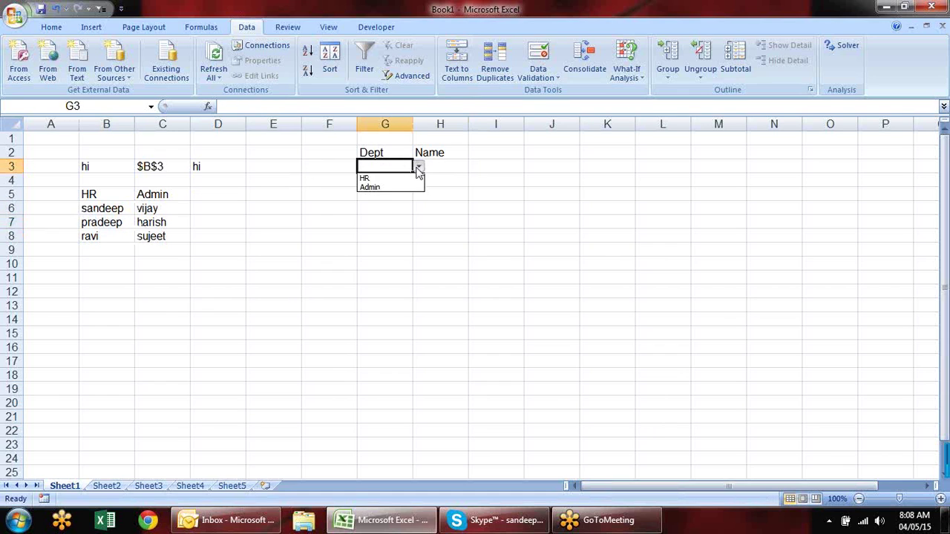
{"action": "left_click", "coordinate": [399, 188]}
{"action": "left_click", "coordinate": [451, 166]}
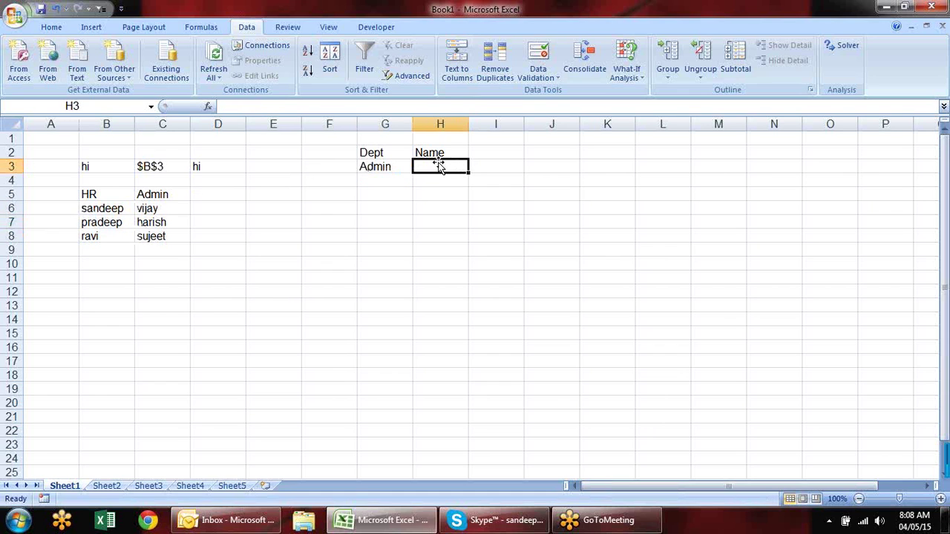
{"action": "left_click_drag", "start_coordinate": [147, 210], "coordinate": [152, 236]}
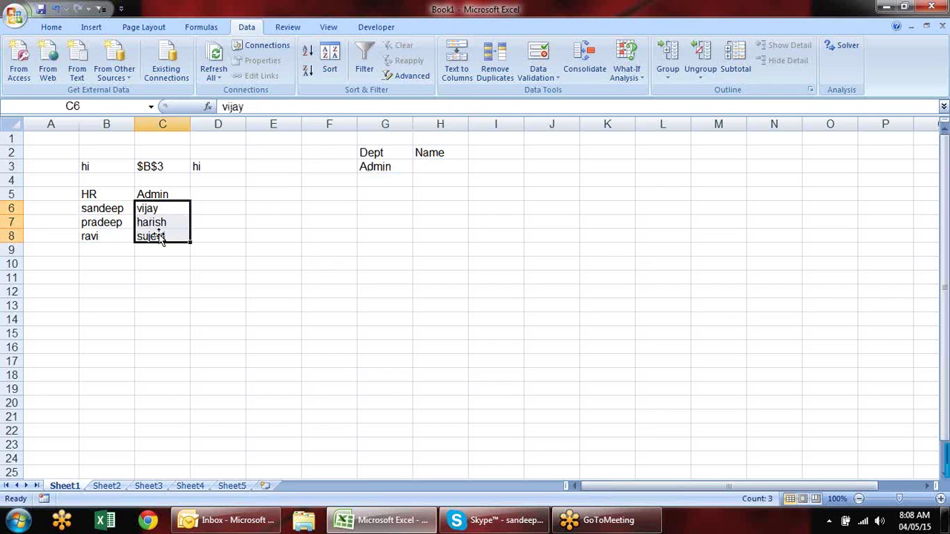
{"action": "left_click", "coordinate": [276, 212]}
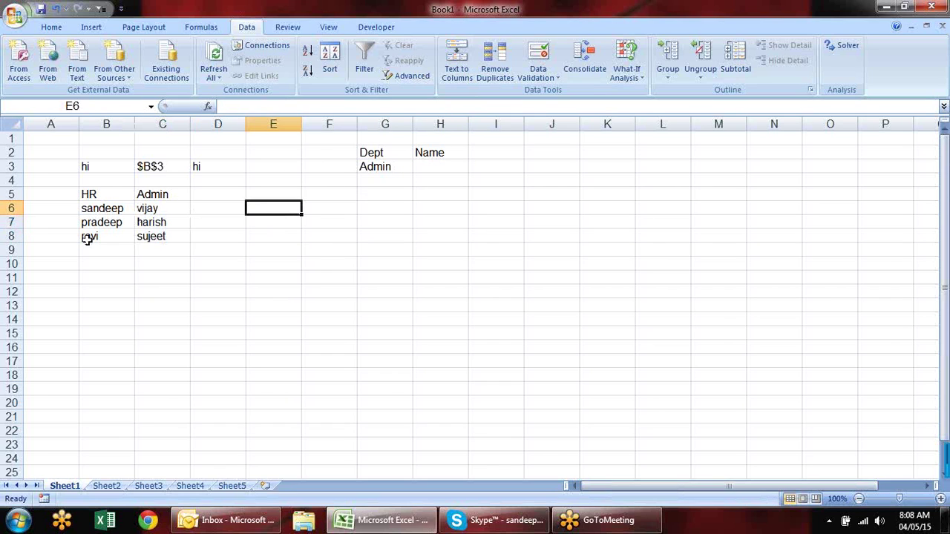
Define the range name HR for cells B6 to B8
{"action": "left_click_drag", "start_coordinate": [109, 208], "coordinate": [110, 236]}
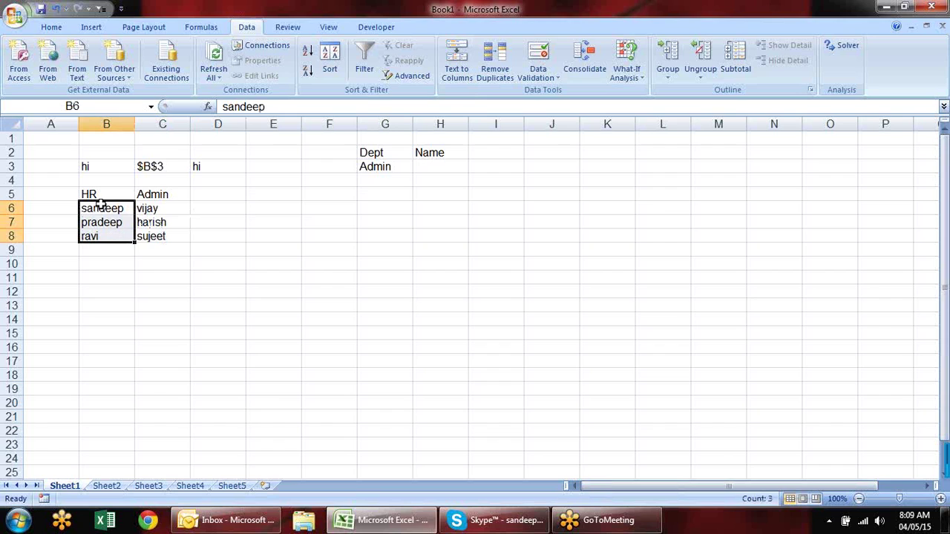
{"action": "left_click", "coordinate": [106, 108]}
{"action": "type", "text": "HR"}
{"action": "key", "text": "Return"}
Define the range name Admin for cells C6 to C8
{"action": "left_click", "coordinate": [157, 209]}
{"action": "left_click_drag", "start_coordinate": [172, 207], "coordinate": [166, 238]}
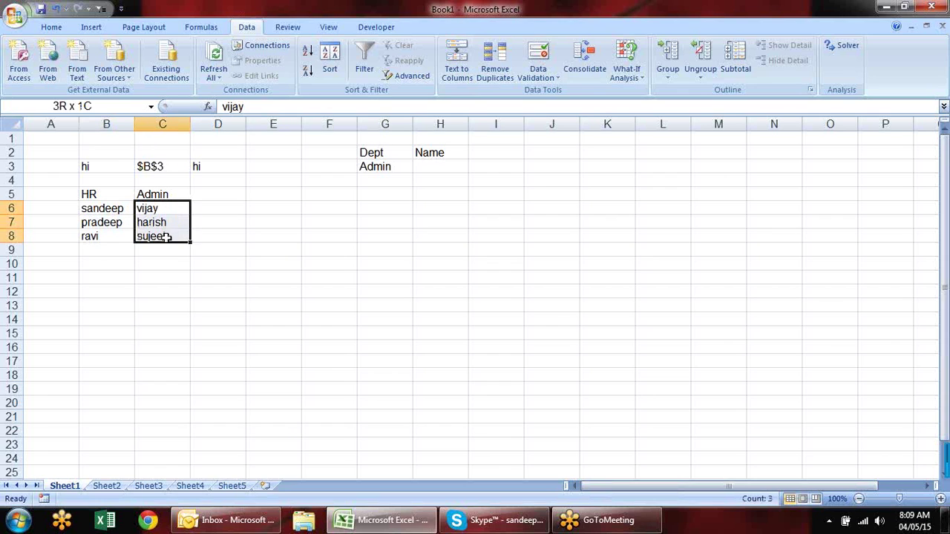
{"action": "left_click", "coordinate": [109, 108]}
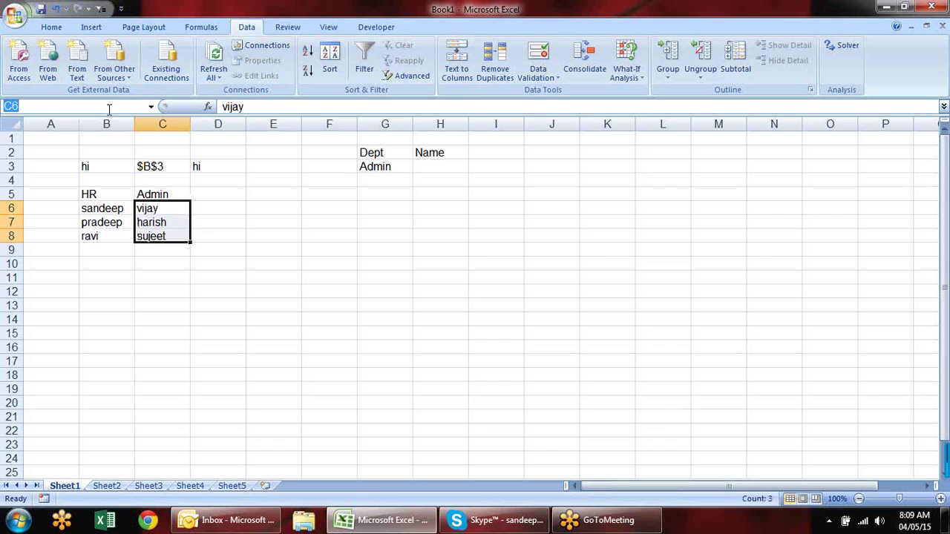
{"action": "type", "text": "Admin"}
{"action": "key", "text": "Return"}
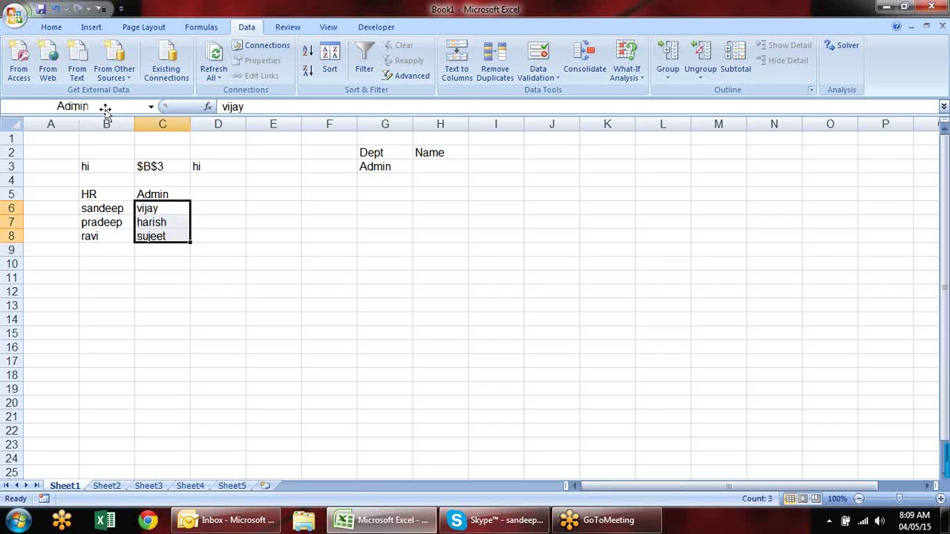
Enter the formula =HR in cell D13
{"action": "left_click", "coordinate": [192, 305]}
{"action": "type", "text": "=hr"}
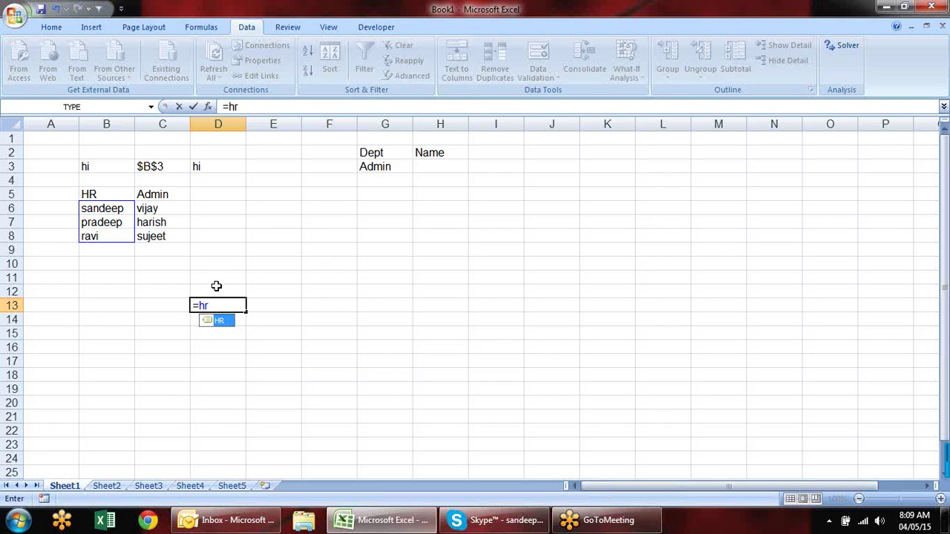
{"action": "key", "text": "Tab"}
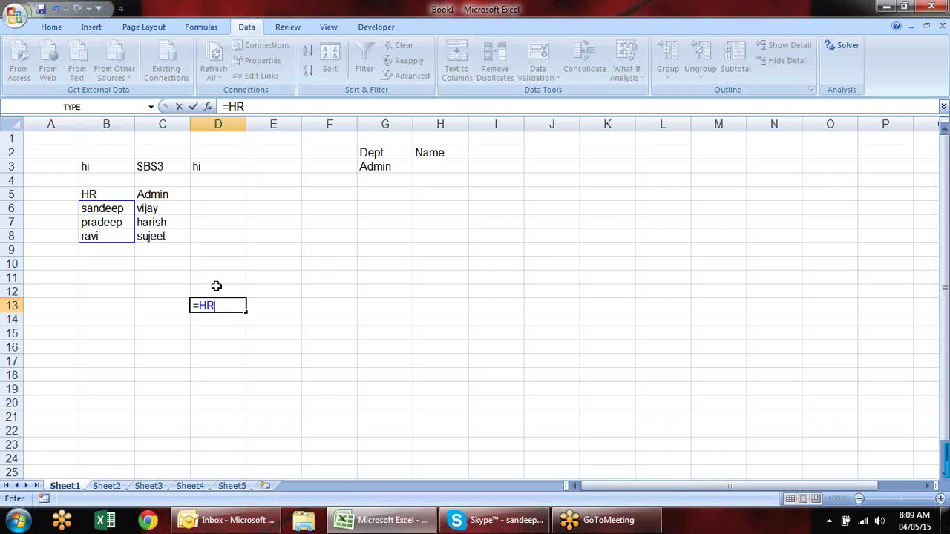
{"action": "key", "text": "Return"}
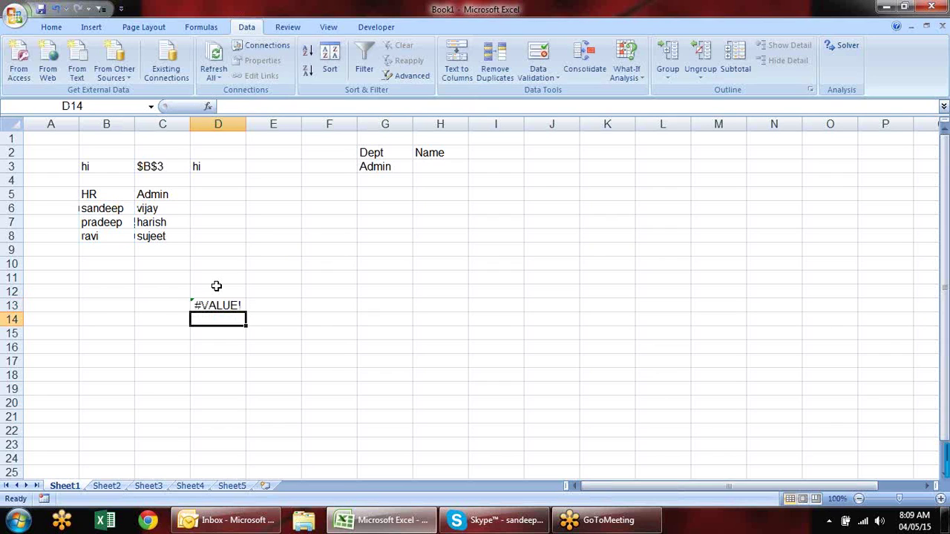
Enter =HR as an array formula across cells D13 to D17 and clear those cells again
{"action": "key", "text": "Up"}
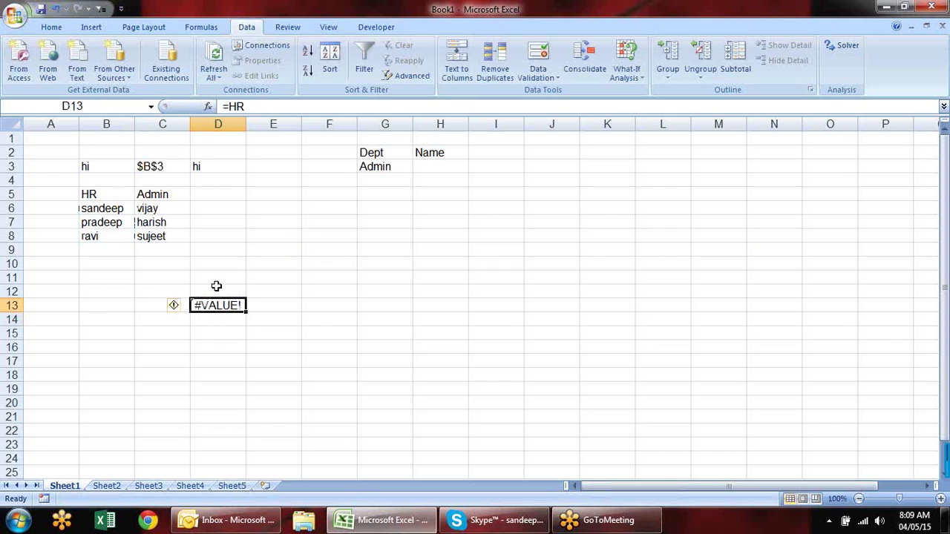
{"action": "key", "text": "shift+Down"}
{"action": "key", "text": "shift+Down"}
{"action": "key", "text": "shift+Down"}
{"action": "key", "text": "shift+Down"}
{"action": "key", "text": "F2"}
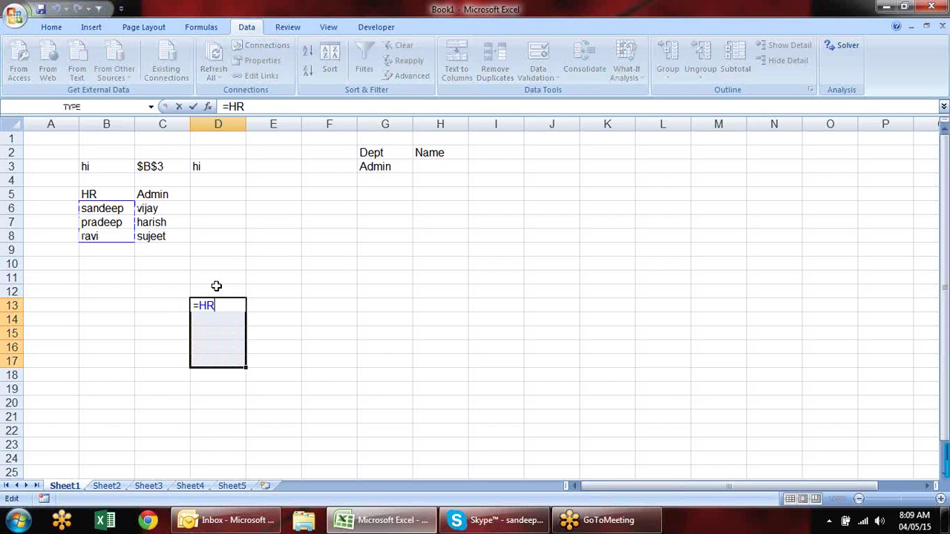
{"action": "key", "text": "ctrl+shift+Return"}
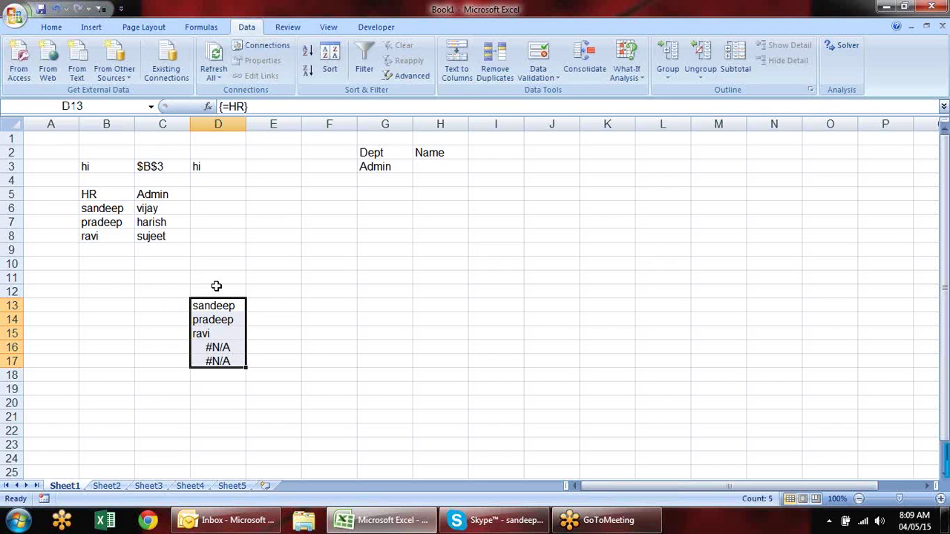
{"action": "key", "text": "Delete"}
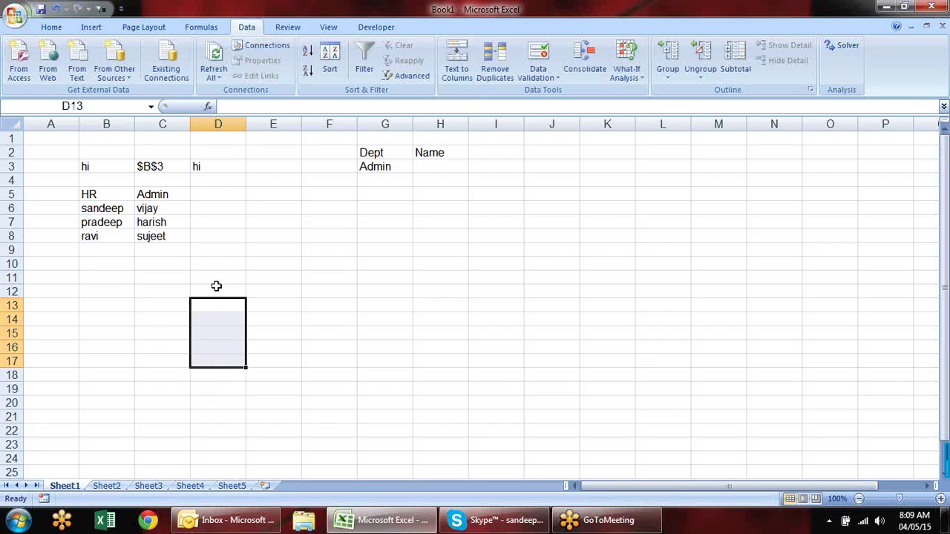
{"action": "left_click", "coordinate": [322, 277]}
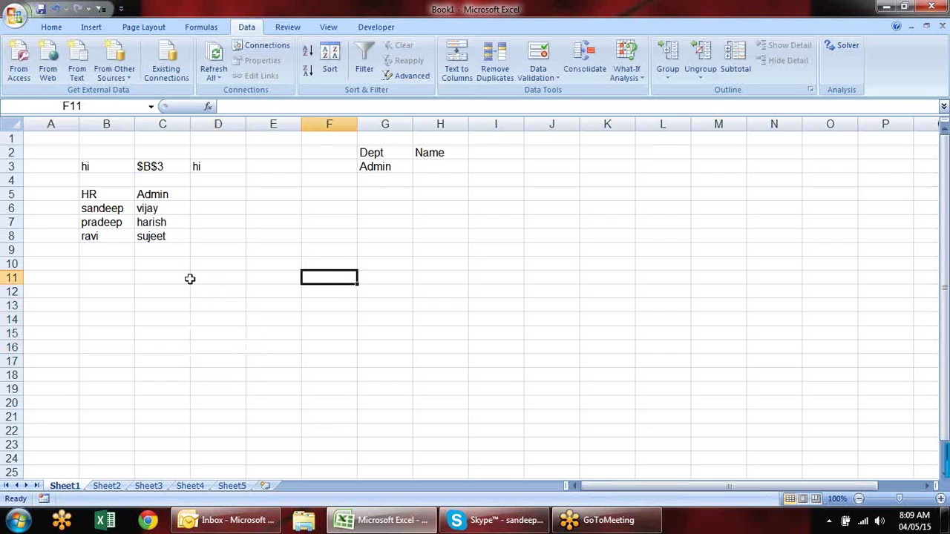
Enter the formula =INDIRECT(G3) in cell H3
{"action": "left_click", "coordinate": [453, 168]}
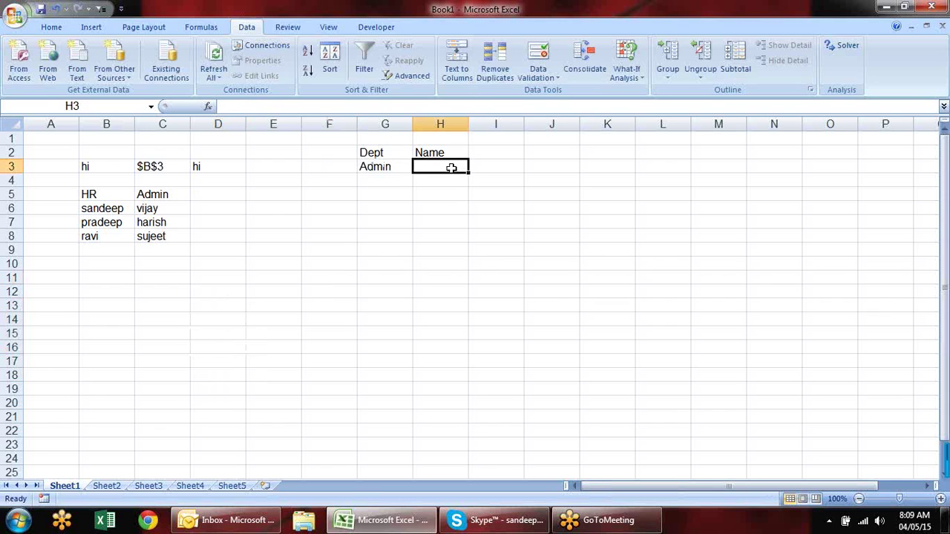
{"action": "type", "text": "=ind"}
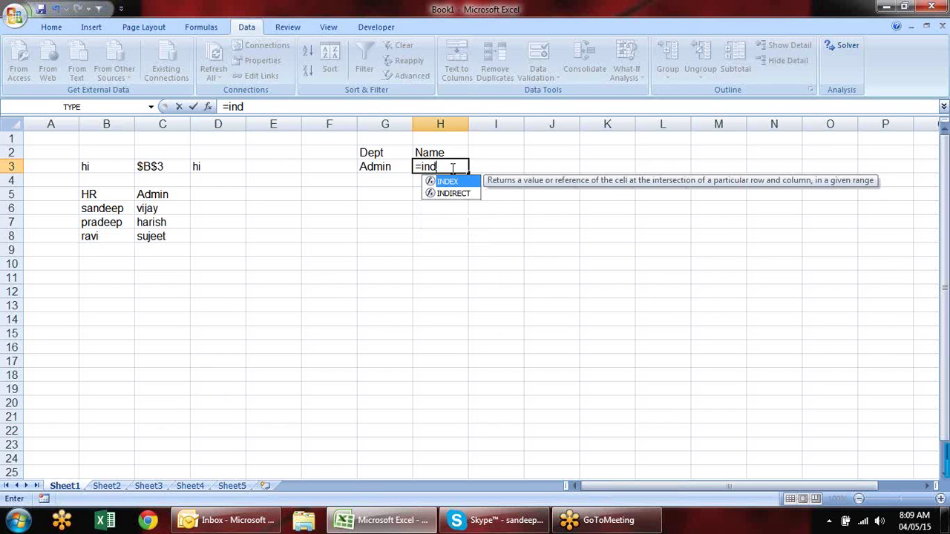
{"action": "key", "text": "Down"}
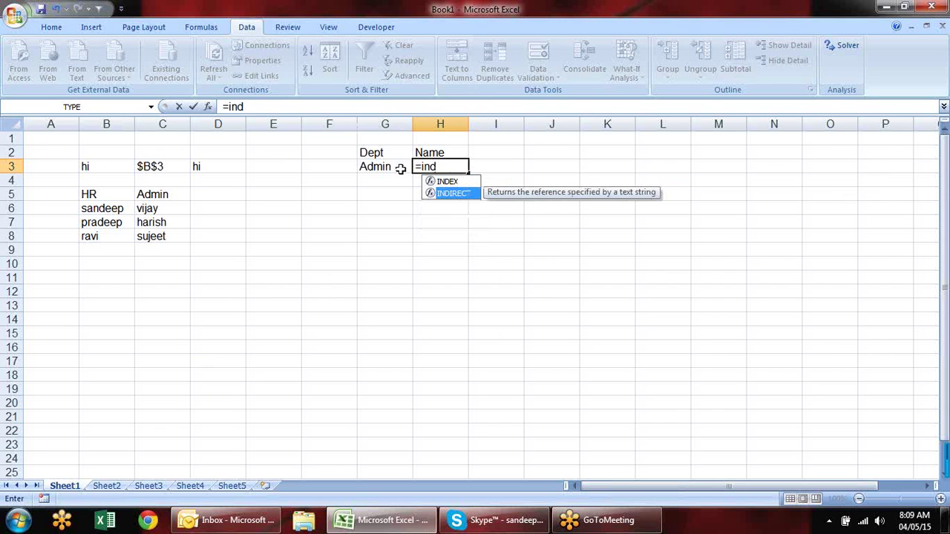
{"action": "key", "text": "Tab"}
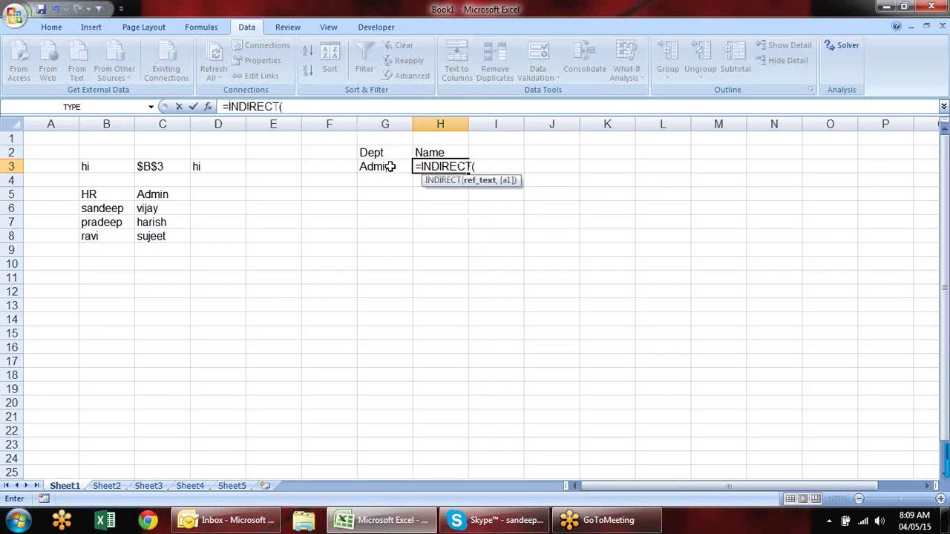
{"action": "left_click", "coordinate": [390, 167]}
{"action": "type", "text": ")"}
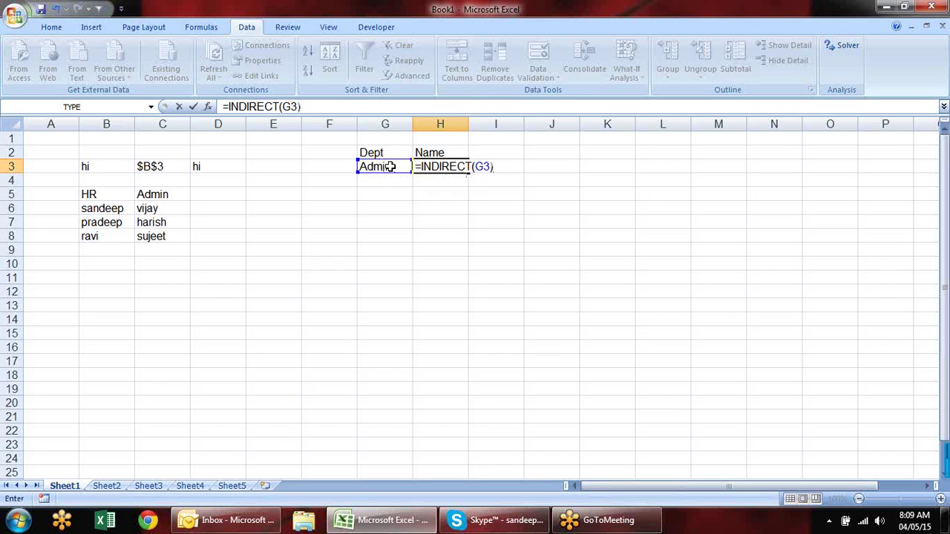
{"action": "key", "text": "Return"}
Copy the formula text from cell H3 and add List data validation there with the source =INDIRECT(G3)
{"action": "left_click", "coordinate": [456, 166]}
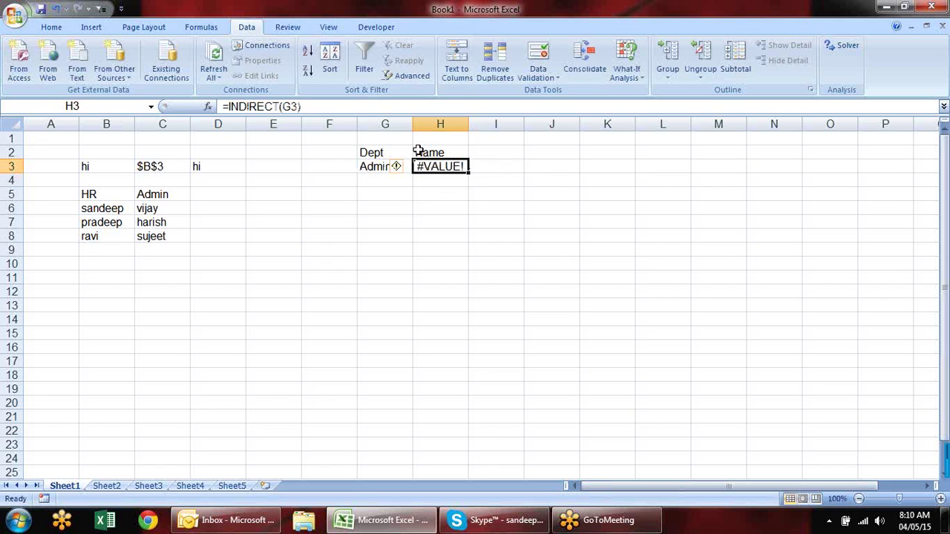
{"action": "left_click", "coordinate": [310, 110]}
{"action": "left_click", "coordinate": [172, 106]}
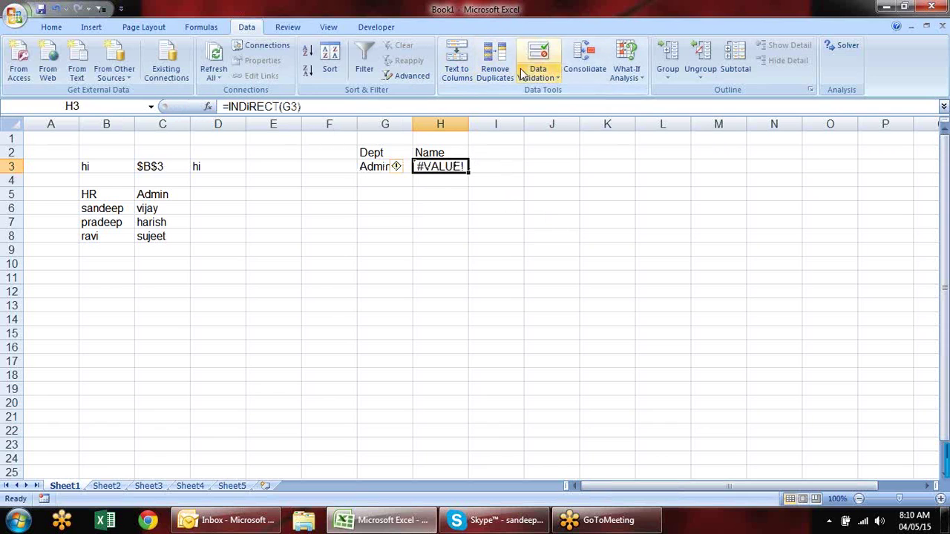
{"action": "left_click", "coordinate": [538, 56]}
{"action": "left_click", "coordinate": [357, 205]}
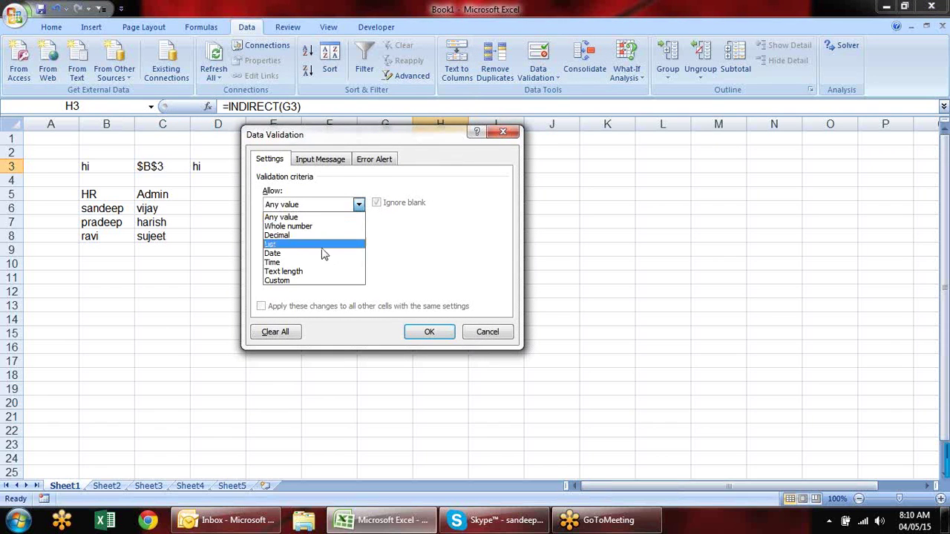
{"action": "left_click", "coordinate": [324, 244]}
{"action": "left_click", "coordinate": [322, 260]}
{"action": "type", "text": "=INDIRECT(G3)"}
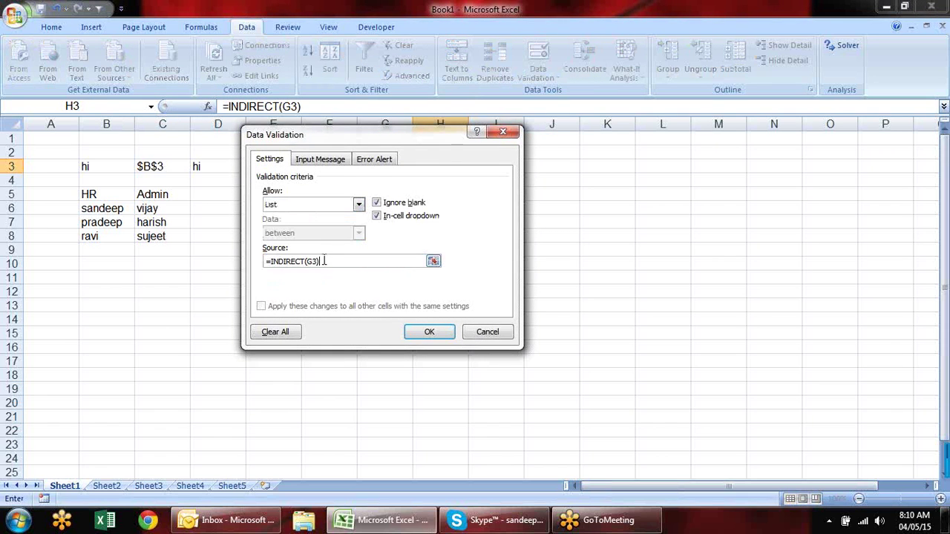
{"action": "left_click", "coordinate": [436, 333]}
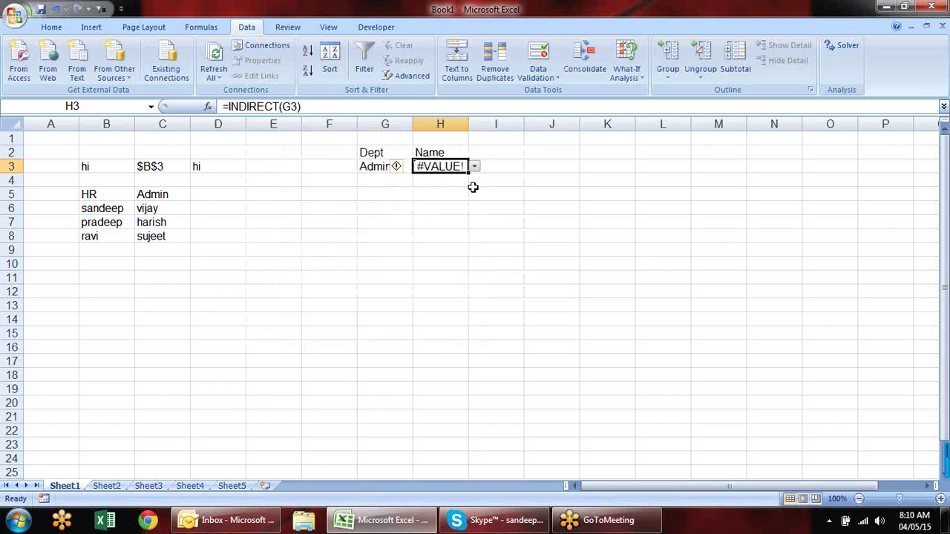
Try the name dropdown in cell H3, finishing with the first Admin name selected
{"action": "left_click", "coordinate": [475, 168]}
{"action": "left_click", "coordinate": [460, 188]}
{"action": "left_click", "coordinate": [475, 167]}
{"action": "left_click", "coordinate": [464, 179]}
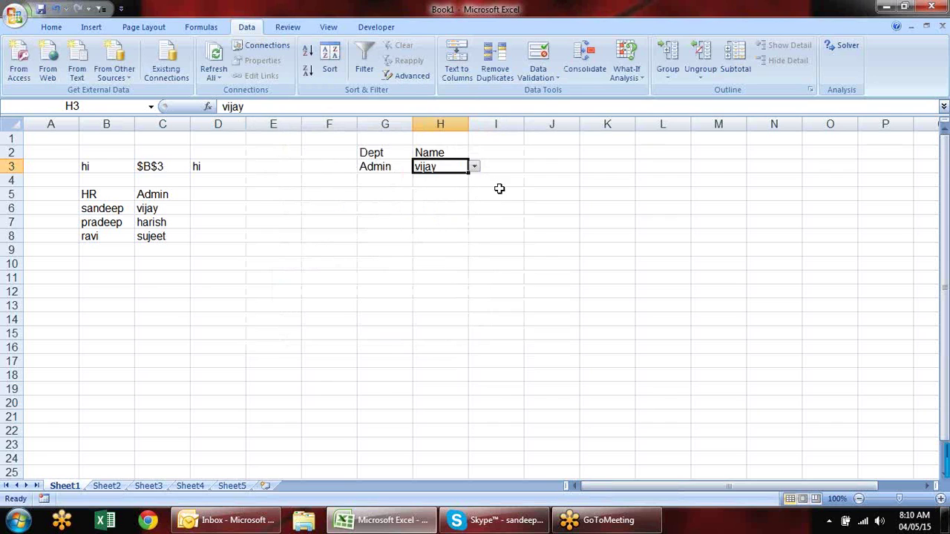
{"action": "left_click", "coordinate": [500, 191]}
{"action": "left_click", "coordinate": [384, 171]}
Copy cell H3 and paste only its validation into cells H4 to H13
{"action": "left_click", "coordinate": [452, 166]}
{"action": "key", "text": "ctrl+c"}
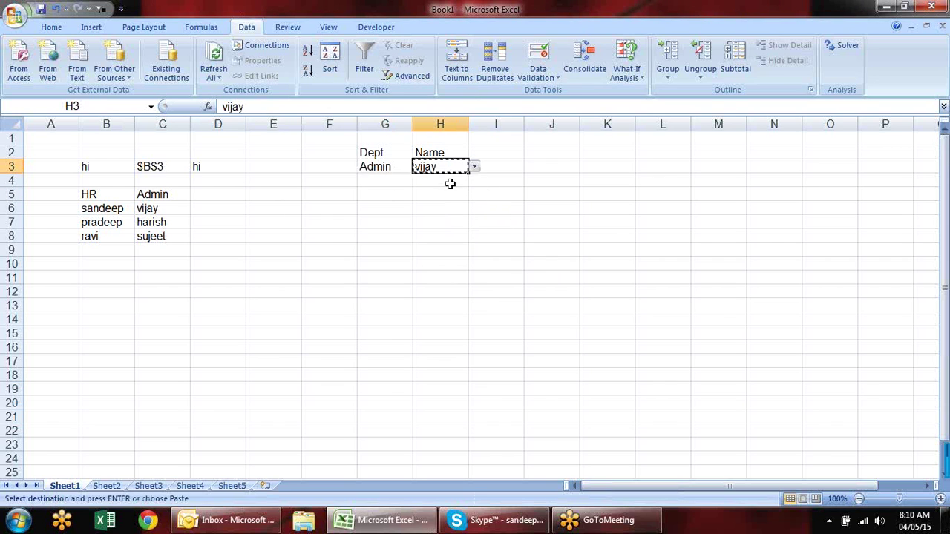
{"action": "left_click_drag", "start_coordinate": [450, 182], "coordinate": [466, 311]}
{"action": "key", "text": "alt+e"}
{"action": "key", "text": "s"}
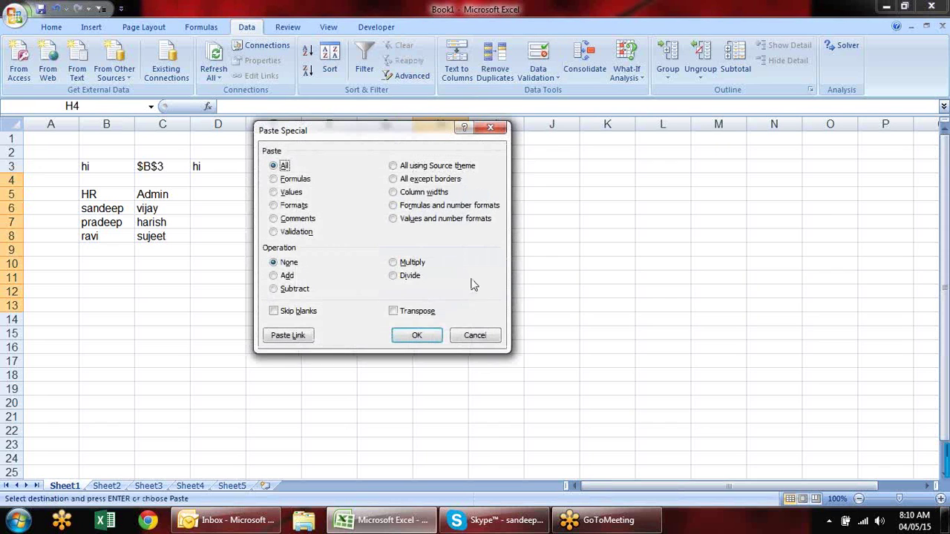
{"action": "left_click", "coordinate": [310, 232]}
{"action": "left_click", "coordinate": [393, 311]}
{"action": "left_click", "coordinate": [416, 335]}
{"action": "left_click", "coordinate": [547, 252]}
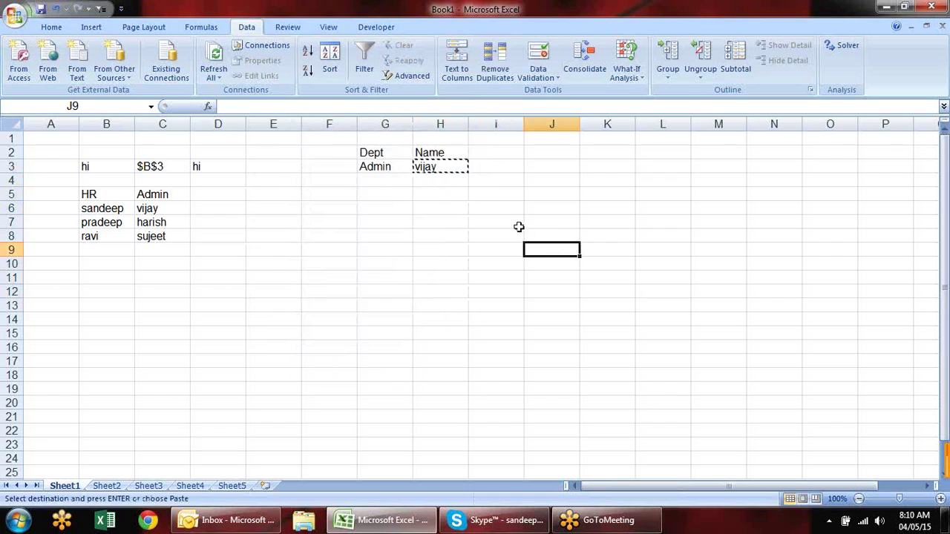
{"action": "key", "text": "Escape"}
Choose HR as the department in cell G4 and the second name offered in cell H4
{"action": "left_click", "coordinate": [379, 182]}
{"action": "left_click", "coordinate": [419, 181]}
{"action": "left_click", "coordinate": [405, 193]}
{"action": "left_click", "coordinate": [450, 184]}
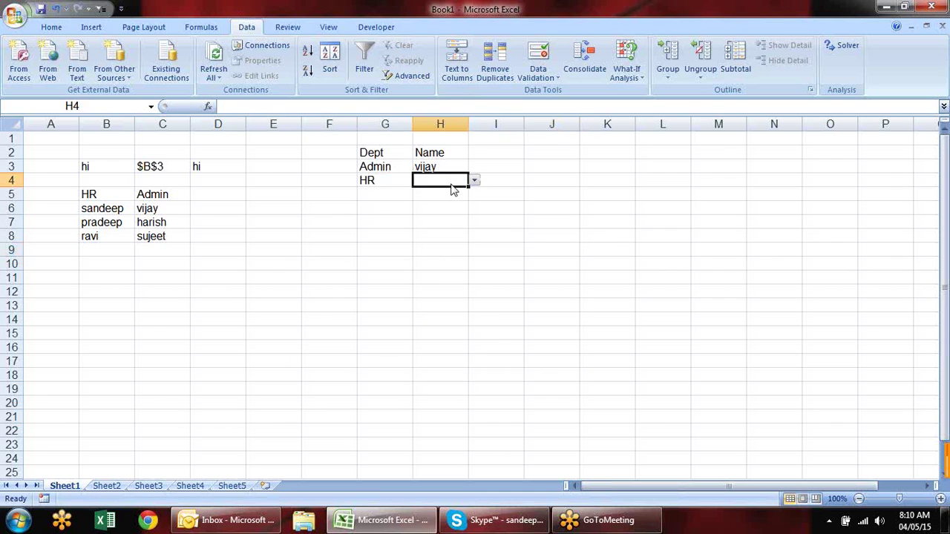
{"action": "key", "text": "alt+Down"}
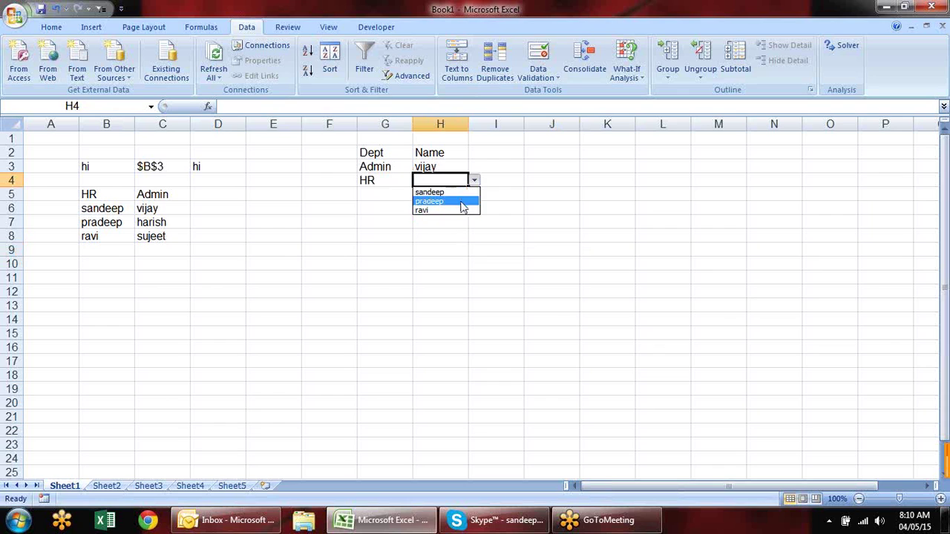
{"action": "left_click", "coordinate": [461, 206]}
Change the department in cell G4 to Admin and open the name dropdown in cell H4
{"action": "left_click", "coordinate": [394, 181]}
{"action": "left_click", "coordinate": [418, 181]}
{"action": "left_click", "coordinate": [406, 201]}
{"action": "left_click", "coordinate": [448, 183]}
{"action": "left_click", "coordinate": [474, 181]}
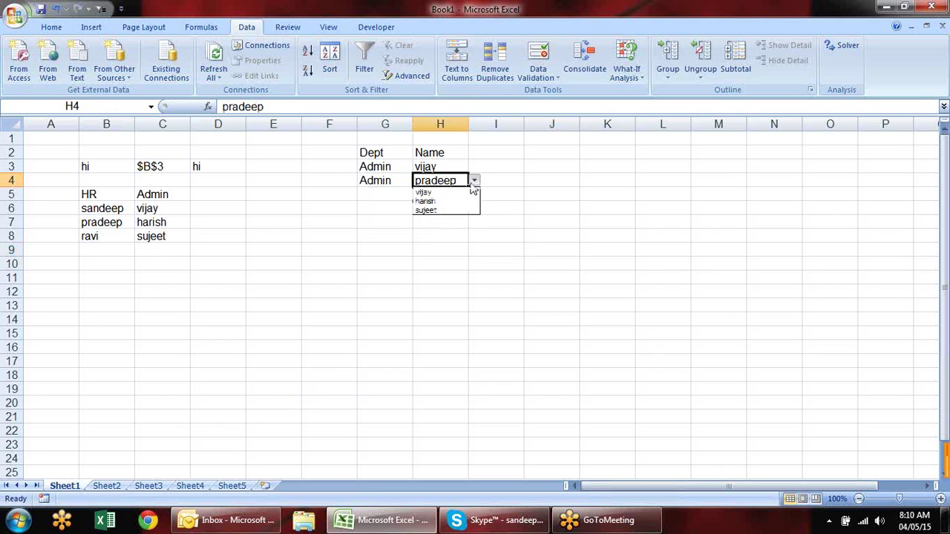
Choose the second name offered in cell H4, and fill row 5 with HR in G5 and the second name in H5
{"action": "left_click", "coordinate": [454, 202]}
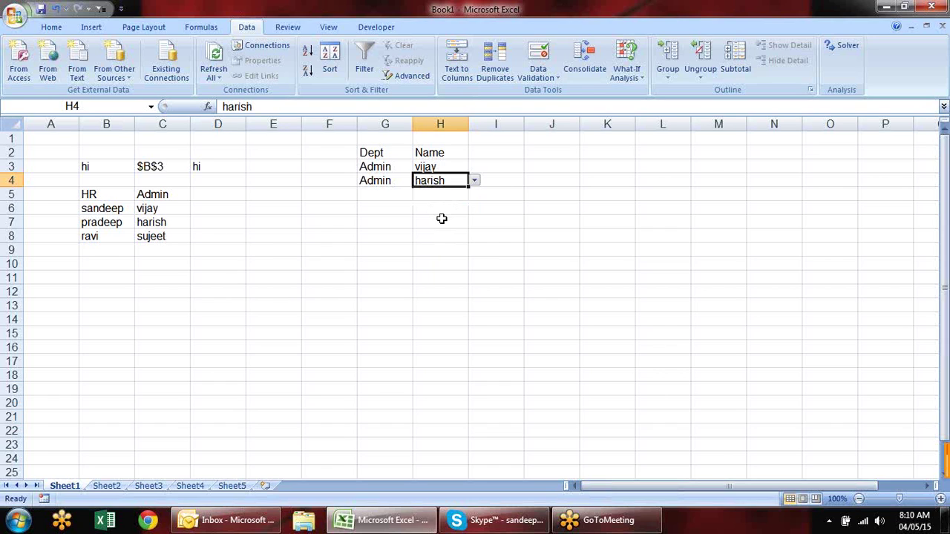
{"action": "left_click", "coordinate": [340, 252]}
{"action": "left_click", "coordinate": [409, 190]}
{"action": "left_click", "coordinate": [418, 195]}
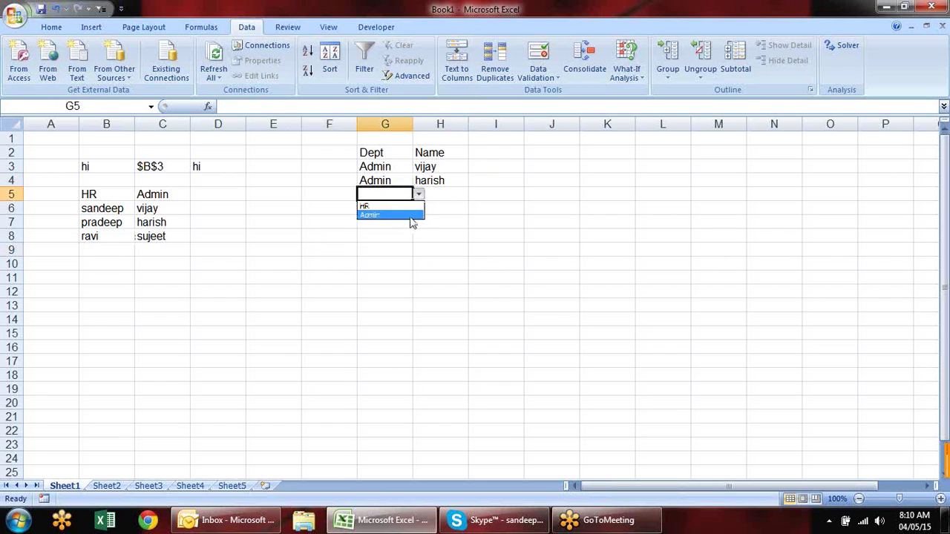
{"action": "left_click", "coordinate": [409, 205]}
{"action": "left_click", "coordinate": [457, 194]}
{"action": "left_click", "coordinate": [474, 194]}
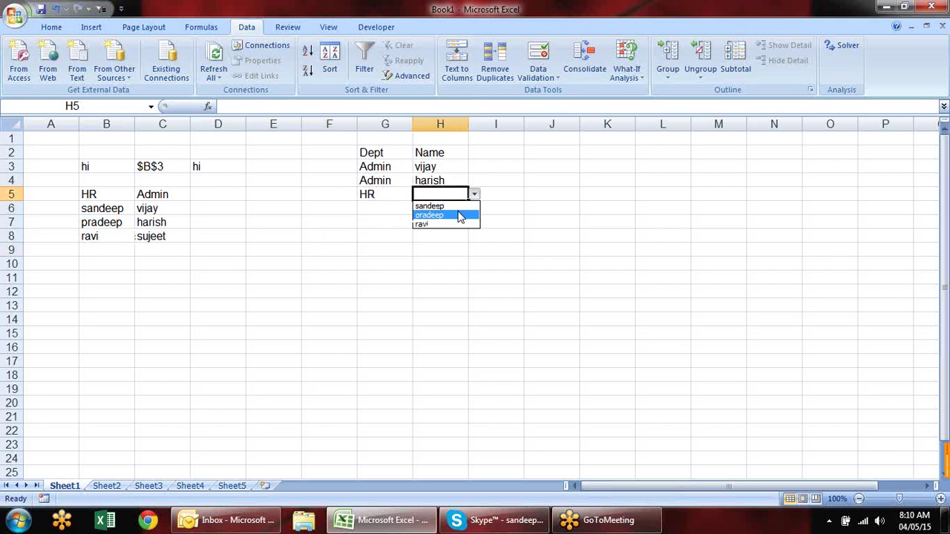
{"action": "left_click", "coordinate": [460, 215]}
{"action": "left_click", "coordinate": [506, 237]}
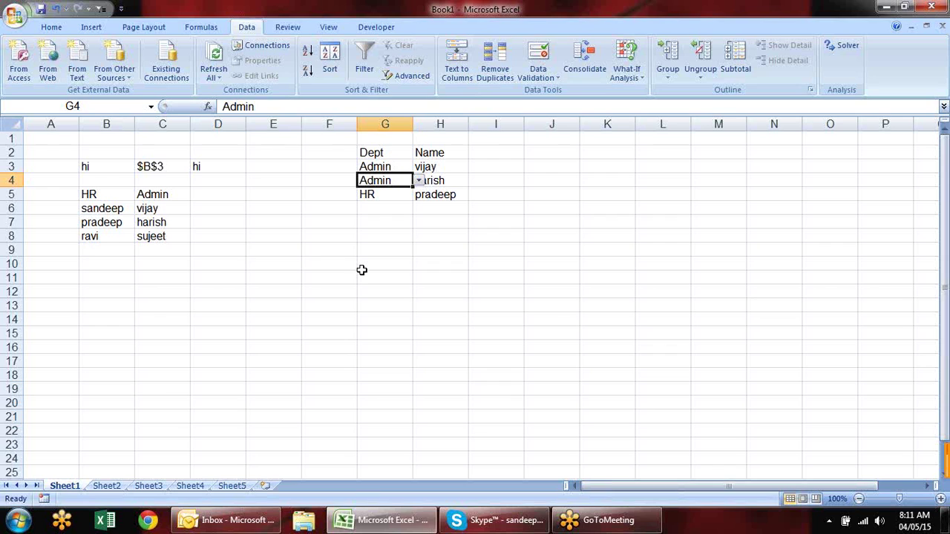
Review the department and name entries in cells G3 to H5
{"action": "left_click", "coordinate": [449, 163]}
{"action": "left_click", "coordinate": [452, 185]}
{"action": "left_click", "coordinate": [458, 197]}
{"action": "left_click", "coordinate": [394, 191]}
{"action": "left_click", "coordinate": [394, 166]}
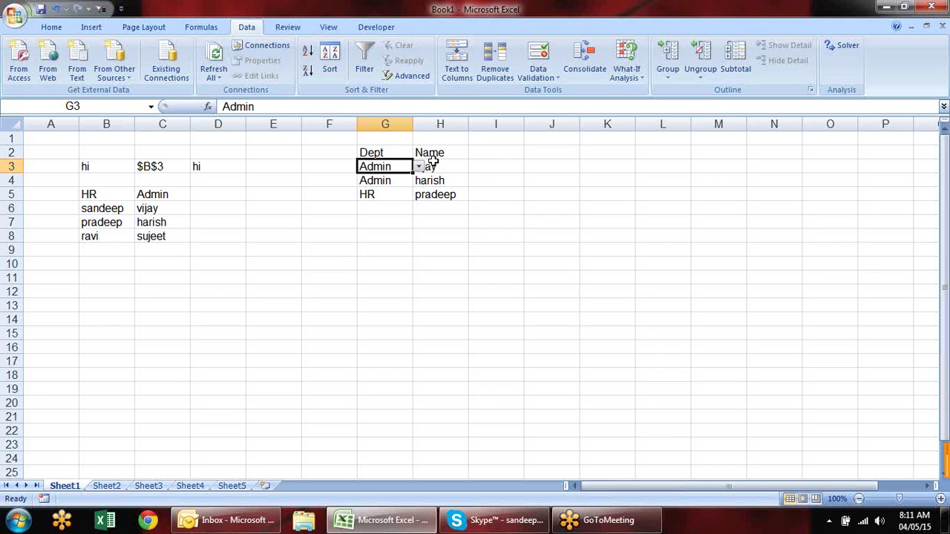
{"action": "left_click", "coordinate": [435, 164]}
{"action": "left_click", "coordinate": [443, 194]}
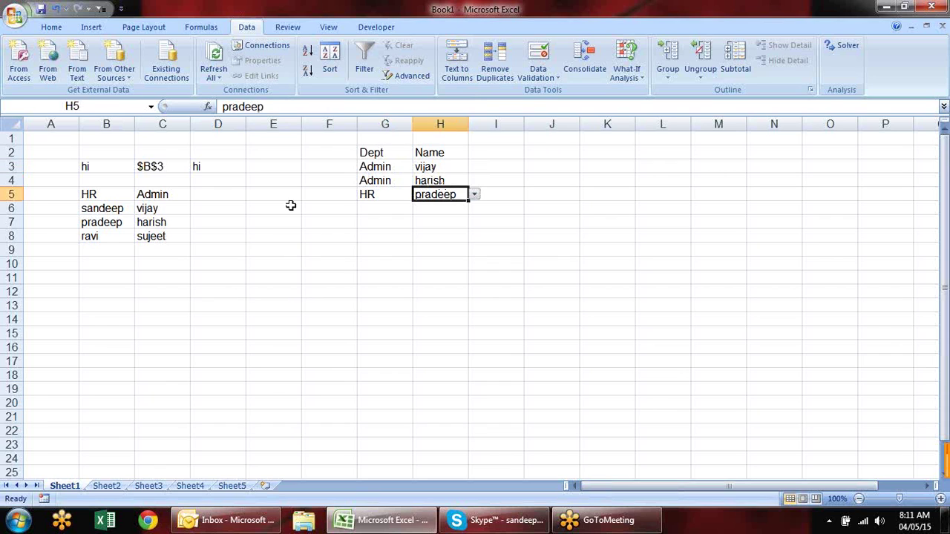
{"action": "left_click", "coordinate": [308, 224]}
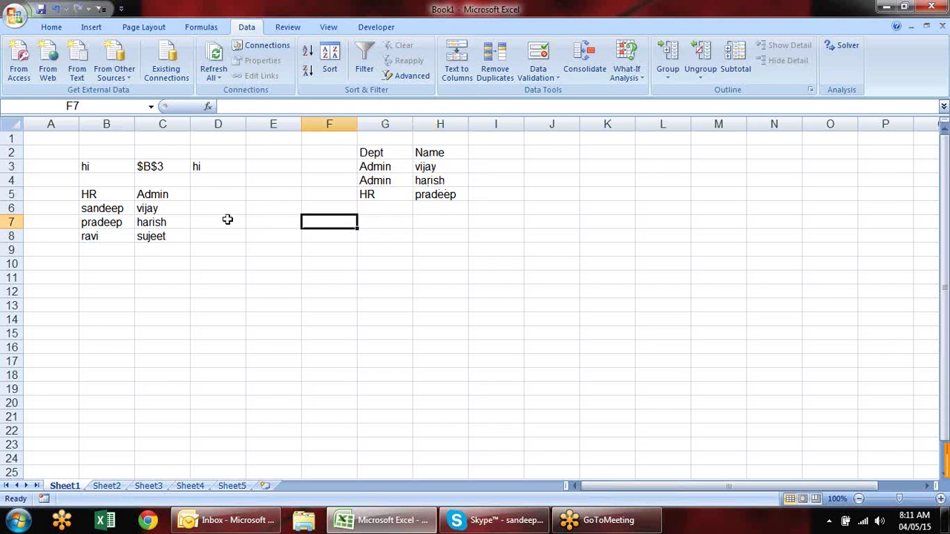
{"action": "left_click", "coordinate": [214, 281]}
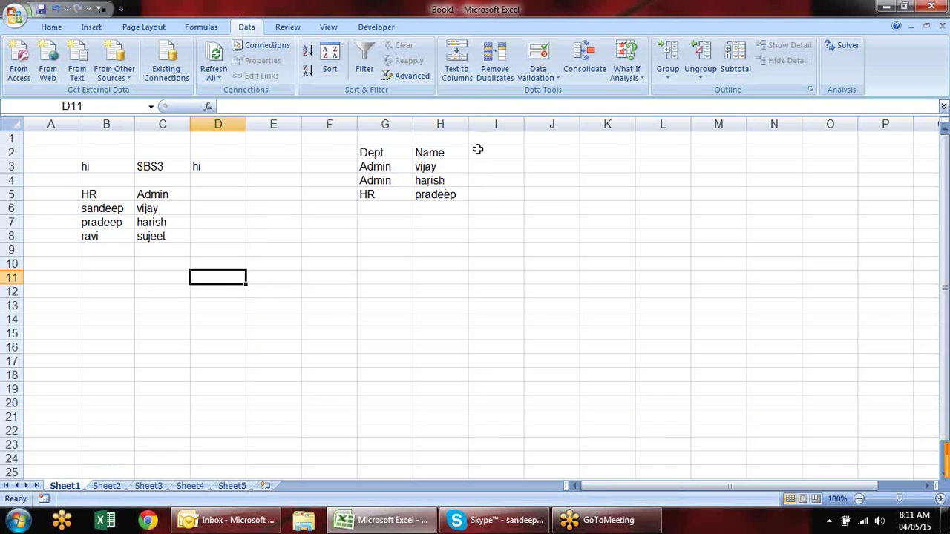
Find AREAS among the lookup and reference functions and try to enter =AREAS(K3:K6,M2:M7) in cell I5
{"action": "left_click", "coordinate": [51, 27]}
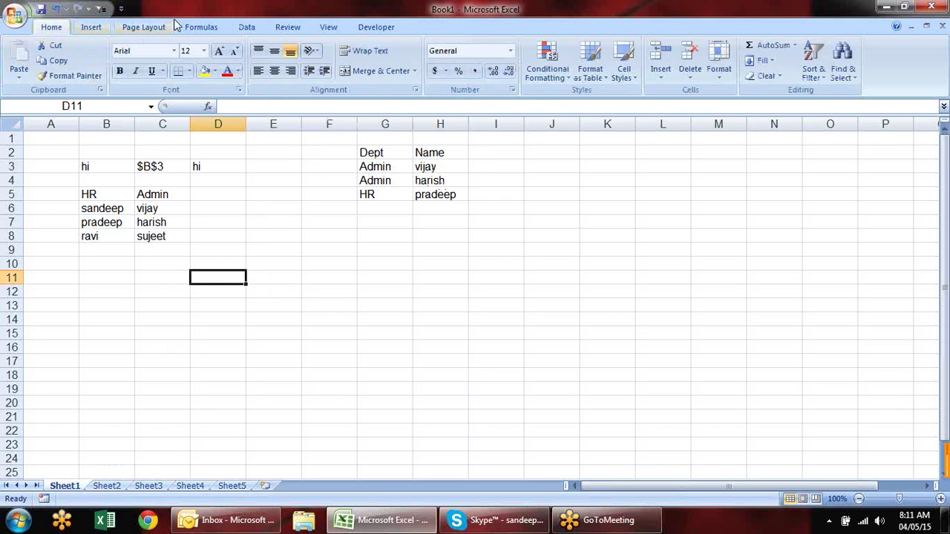
{"action": "left_click", "coordinate": [201, 26]}
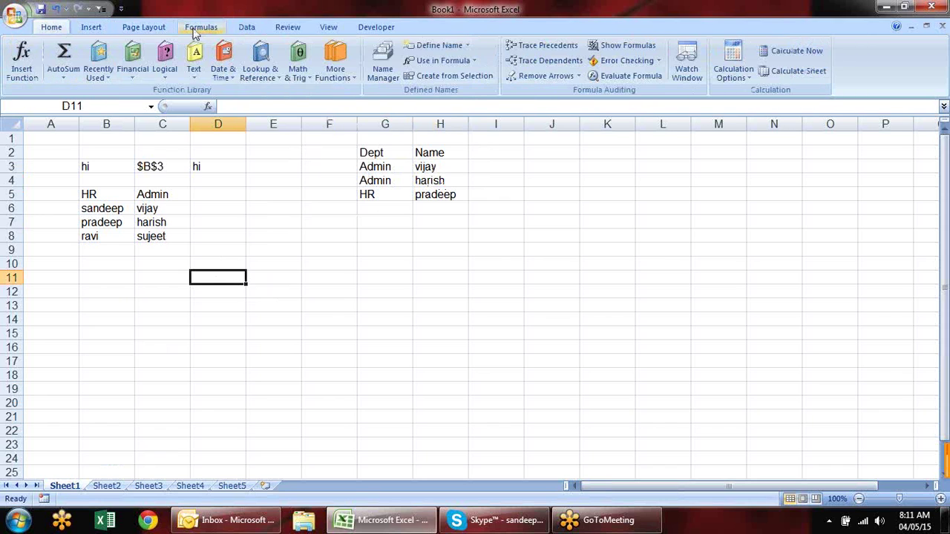
{"action": "left_click", "coordinate": [275, 83]}
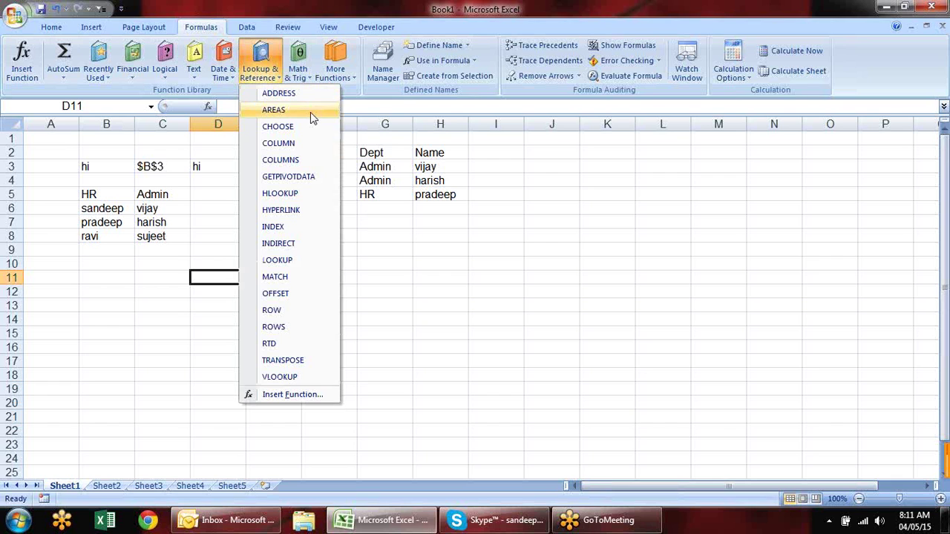
{"action": "left_click", "coordinate": [517, 190]}
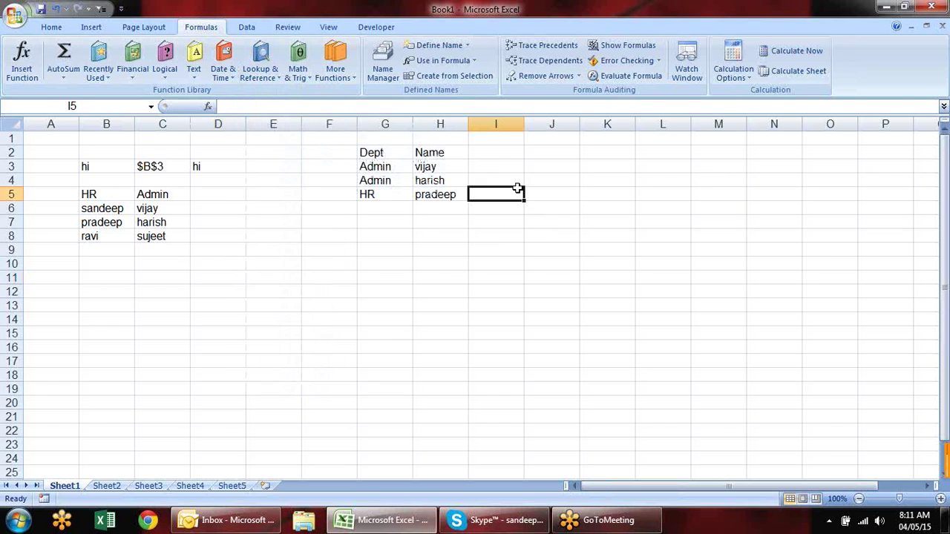
{"action": "type", "text": "=are"}
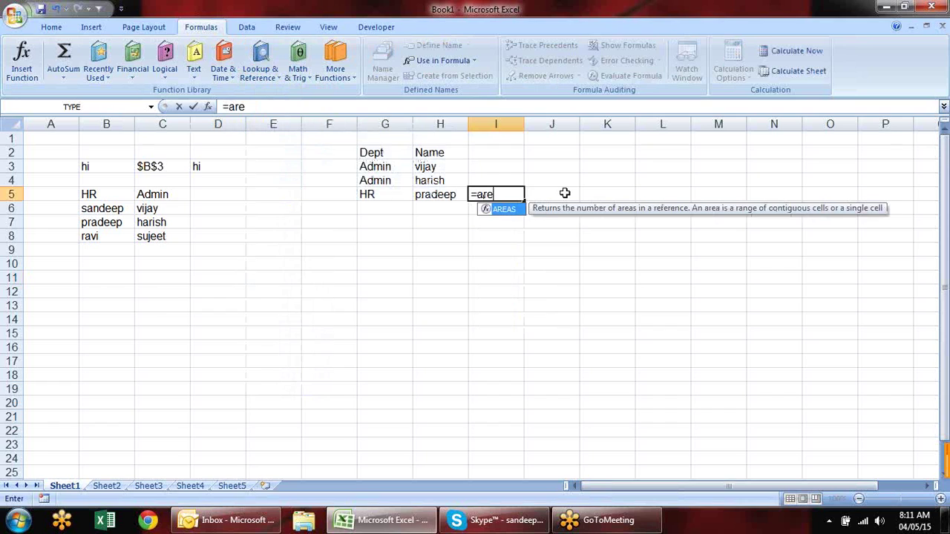
{"action": "key", "text": "Tab"}
{"action": "left_click_drag", "start_coordinate": [622, 164], "coordinate": [606, 212]}
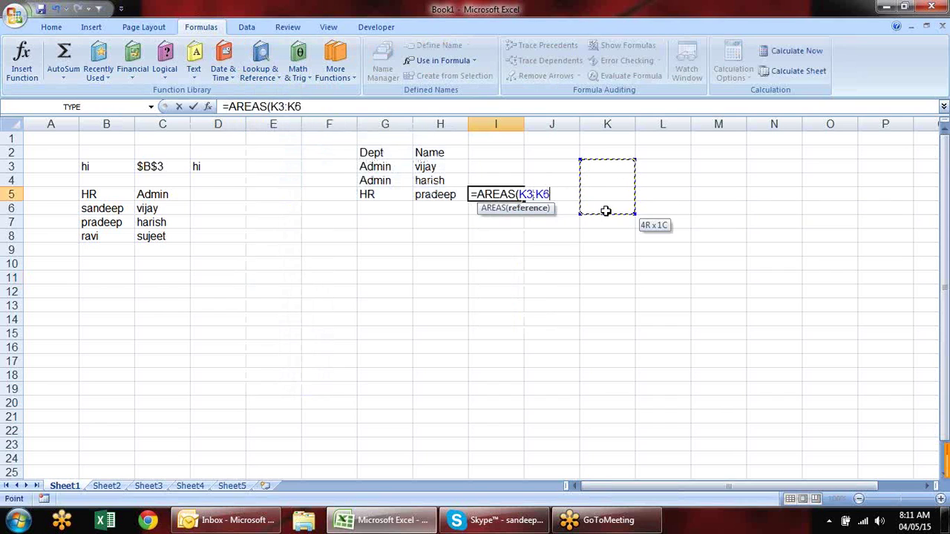
{"action": "type", "text": ","}
{"action": "left_click_drag", "start_coordinate": [711, 152], "coordinate": [698, 222]}
{"action": "type", "text": ")"}
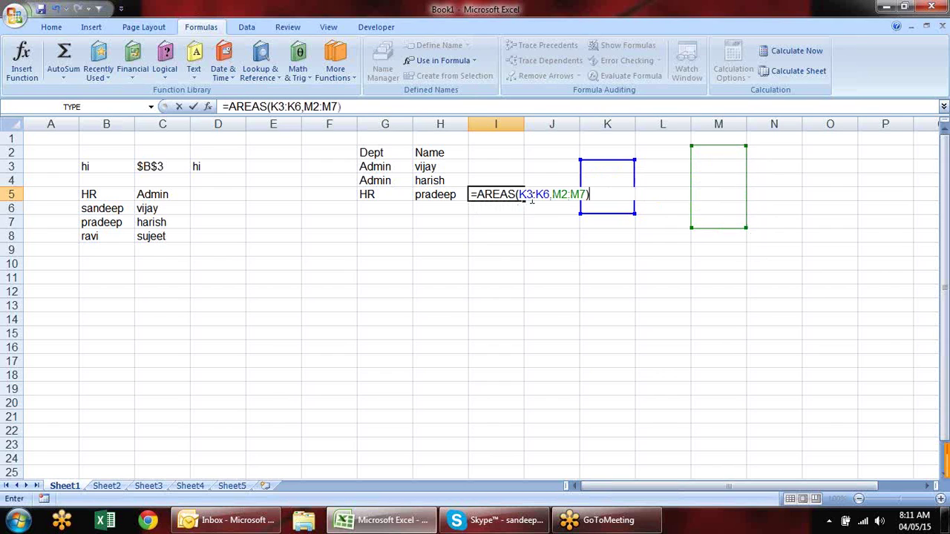
{"action": "key", "text": "Return"}
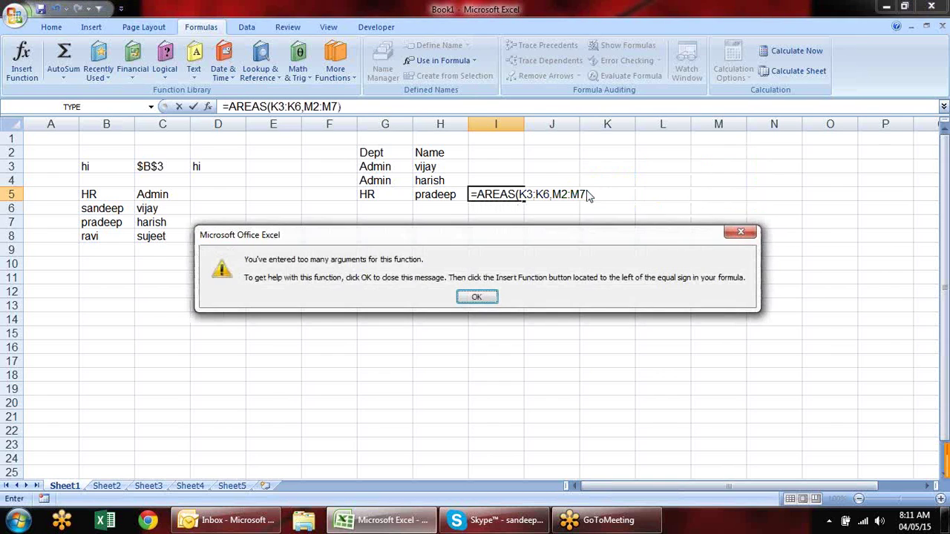
{"action": "key", "text": "Return"}
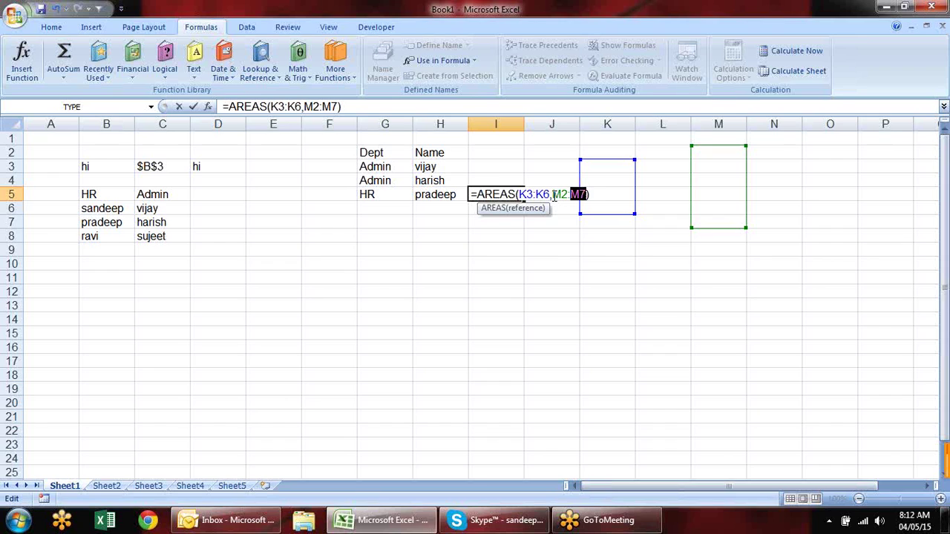
Wrap both ranges in an extra pair of parentheses so that cell I5 holds =AREAS((K3:K6,M2:M7))
{"action": "left_click", "coordinate": [522, 194]}
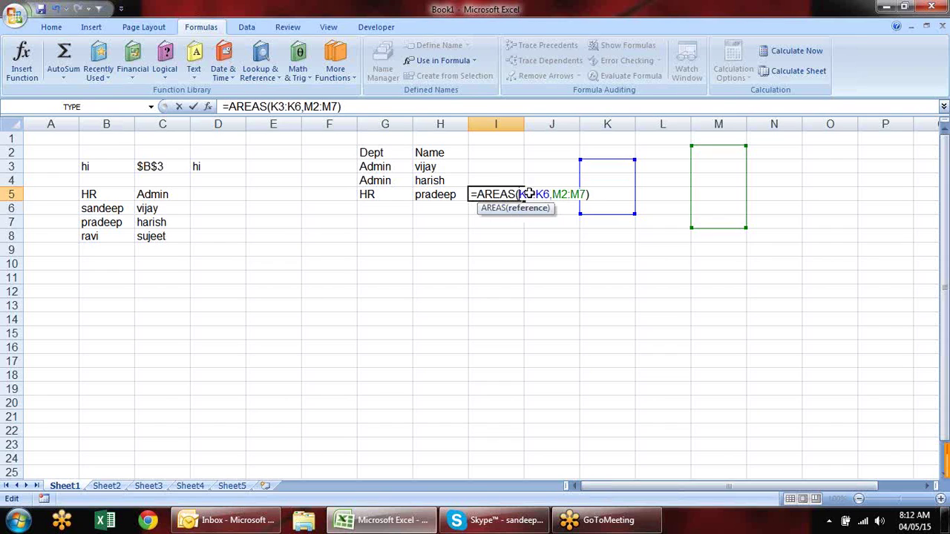
{"action": "type", "text": "("}
{"action": "left_click", "coordinate": [590, 194]}
{"action": "type", "text": ")"}
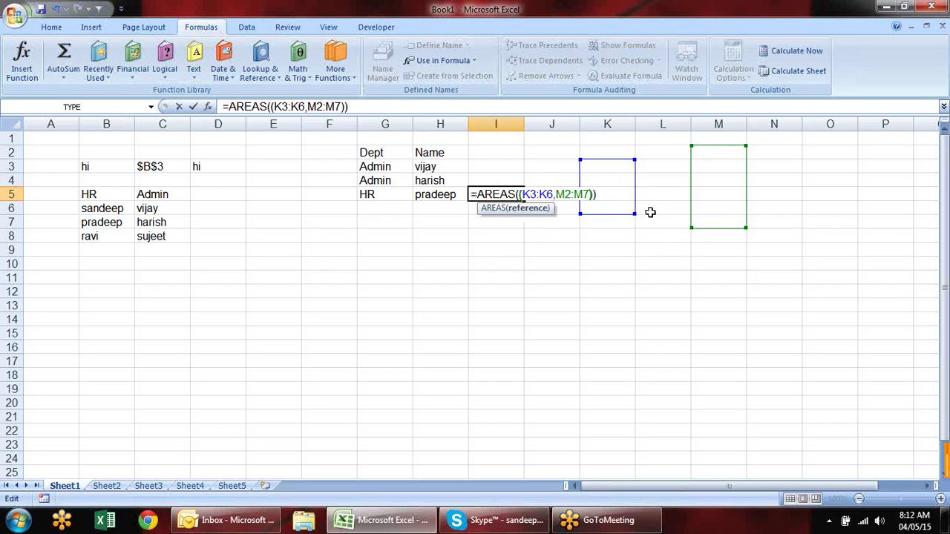
{"action": "key", "text": "Return"}
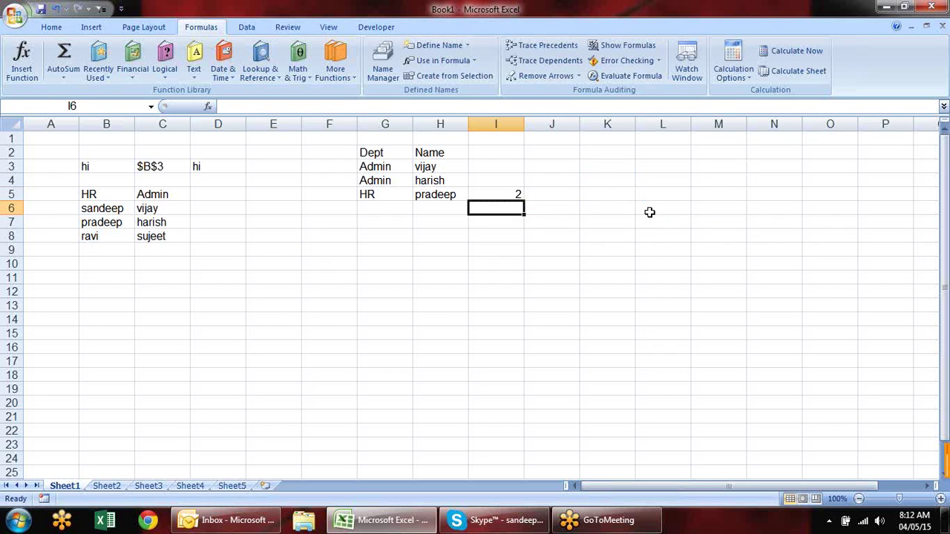
Inspect the ranges referenced by the AREAS formula in cell I5 and clear the cell
{"action": "left_click", "coordinate": [504, 196]}
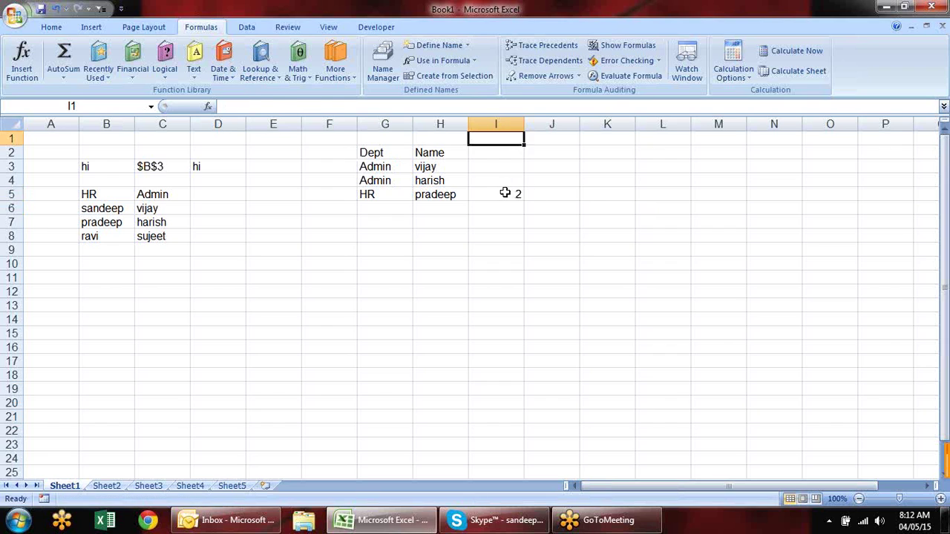
{"action": "double_click", "coordinate": [505, 194]}
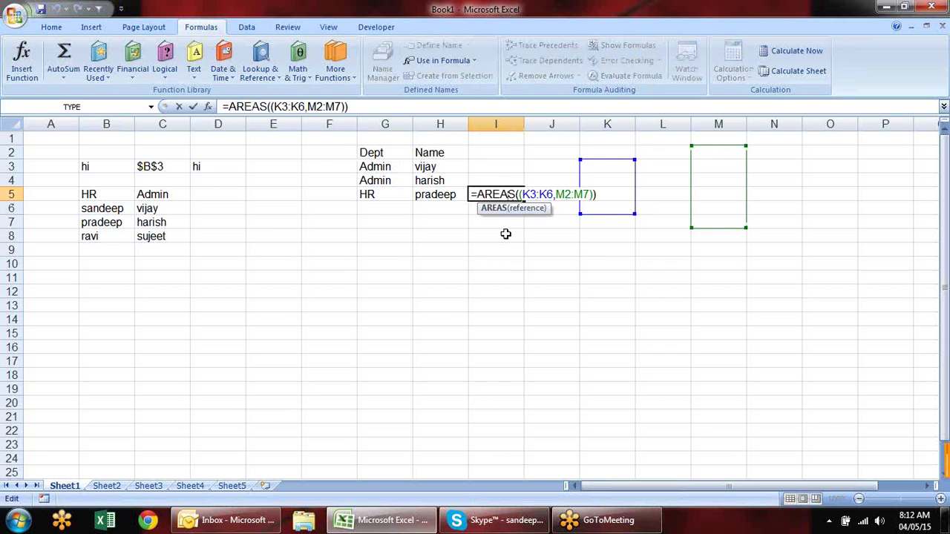
{"action": "key", "text": "Escape"}
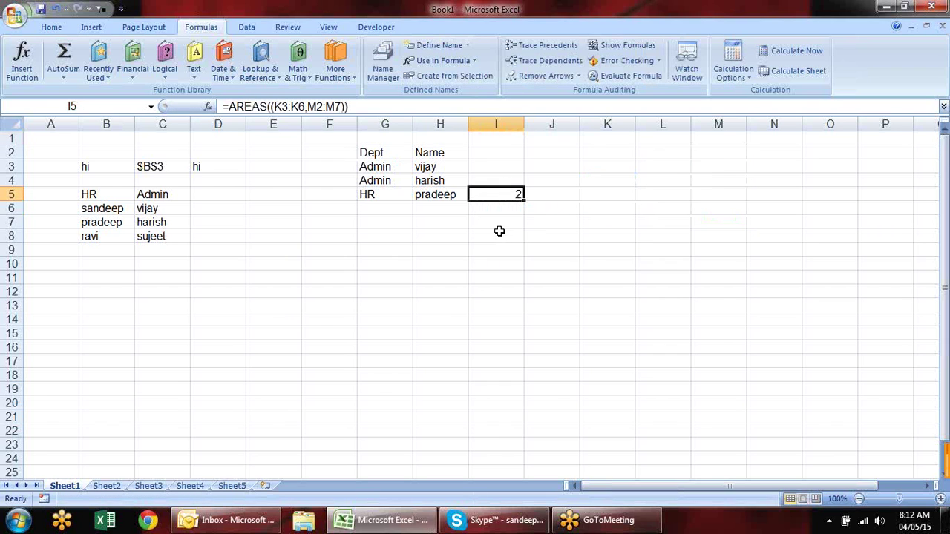
{"action": "key", "text": "Delete"}
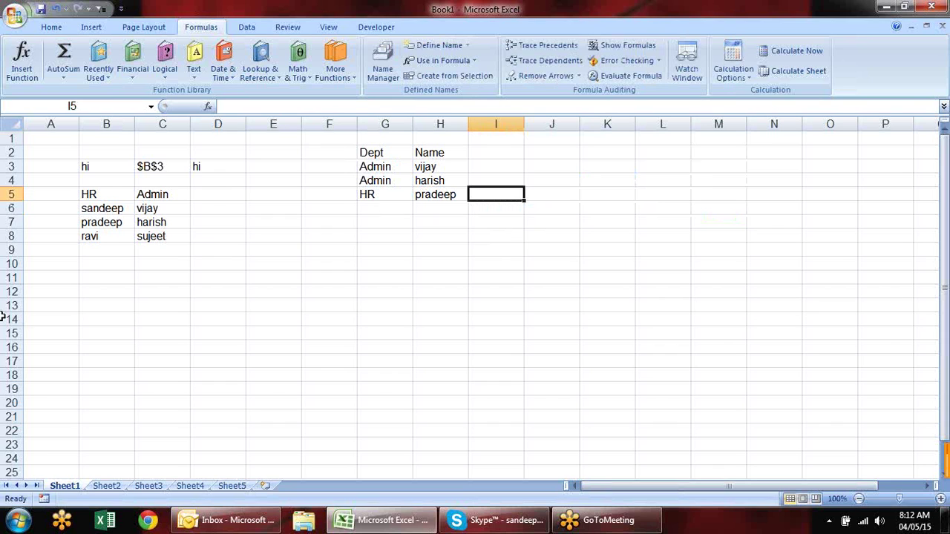
{"action": "left_click", "coordinate": [317, 248]}
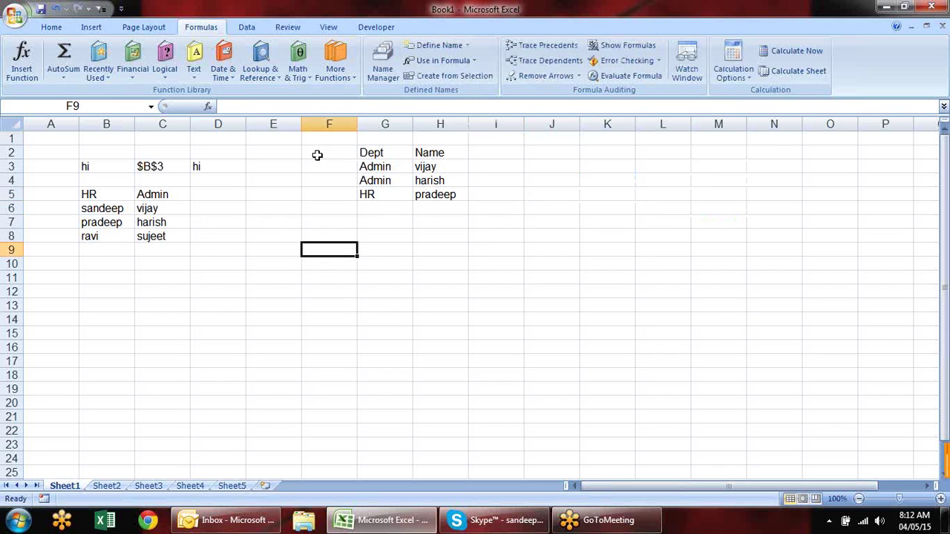
Check the list of lookup and reference functions and enter the numbers 1 to 12 down cells F8 to F19
{"action": "left_click", "coordinate": [261, 77]}
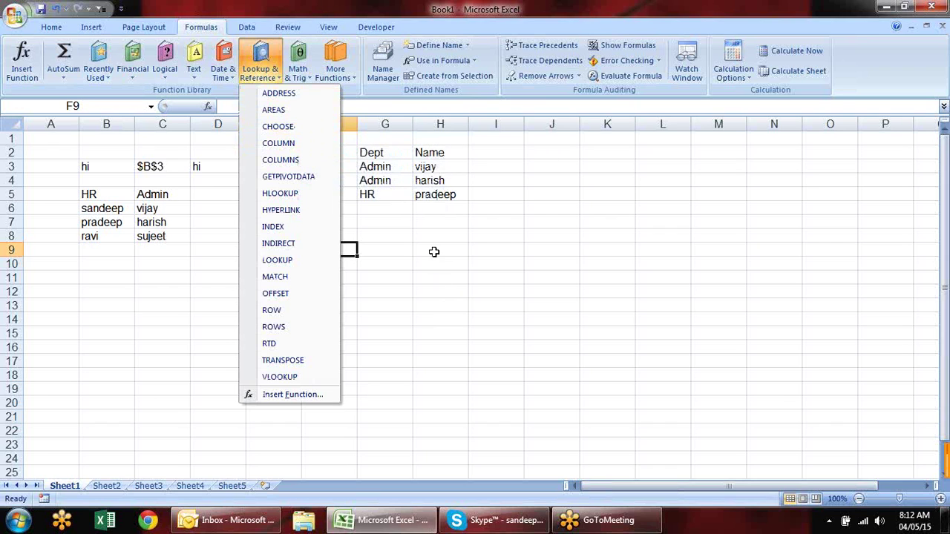
{"action": "left_click", "coordinate": [371, 255]}
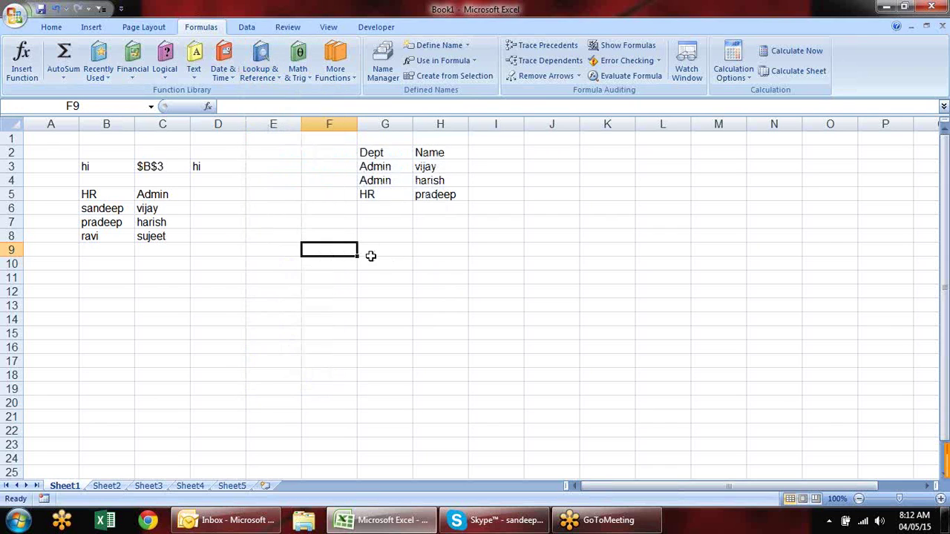
{"action": "left_click", "coordinate": [340, 232]}
{"action": "type", "text": "1"}
{"action": "key", "text": "Return"}
{"action": "type", "text": "2"}
{"action": "key", "text": "Return"}
{"action": "type", "text": "3"}
{"action": "key", "text": "Return"}
{"action": "type", "text": "4"}
{"action": "key", "text": "Return"}
{"action": "type", "text": "5"}
{"action": "key", "text": "Return"}
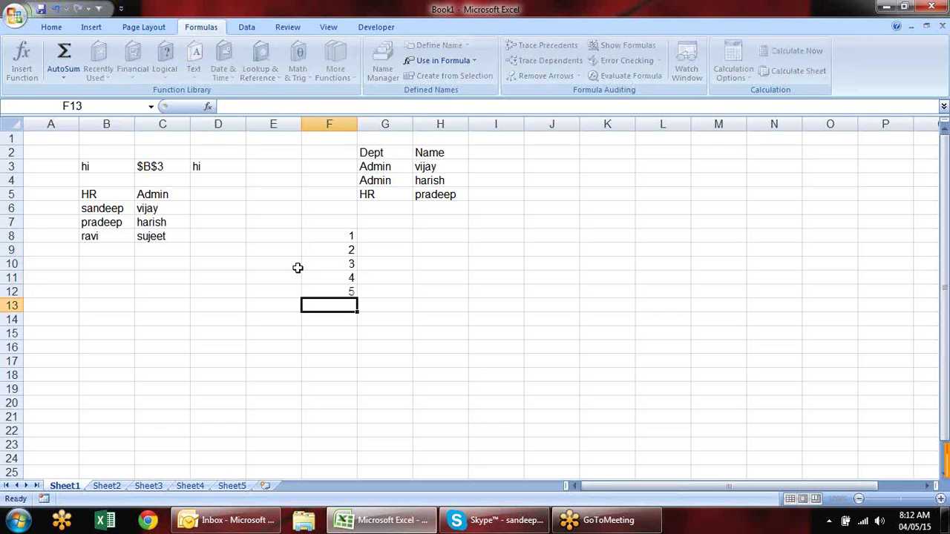
{"action": "type", "text": "6"}
{"action": "key", "text": "Return"}
{"action": "type", "text": "7"}
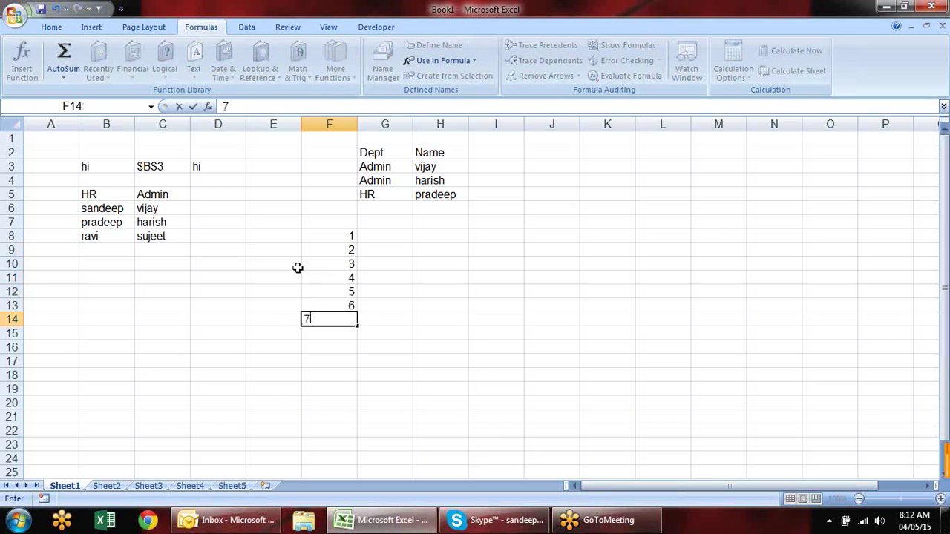
{"action": "key", "text": "Return"}
{"action": "type", "text": "8"}
{"action": "key", "text": "Return"}
{"action": "type", "text": "9"}
{"action": "key", "text": "Return"}
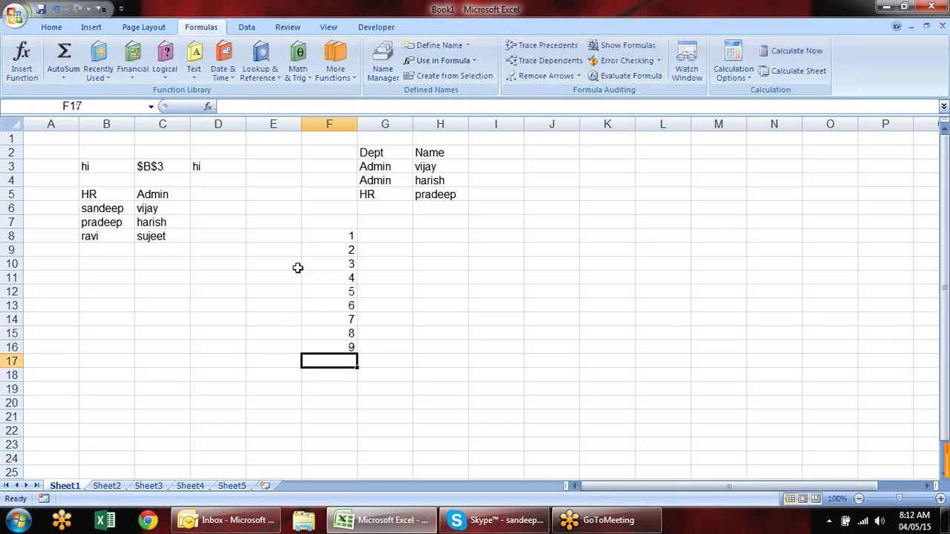
{"action": "type", "text": "10"}
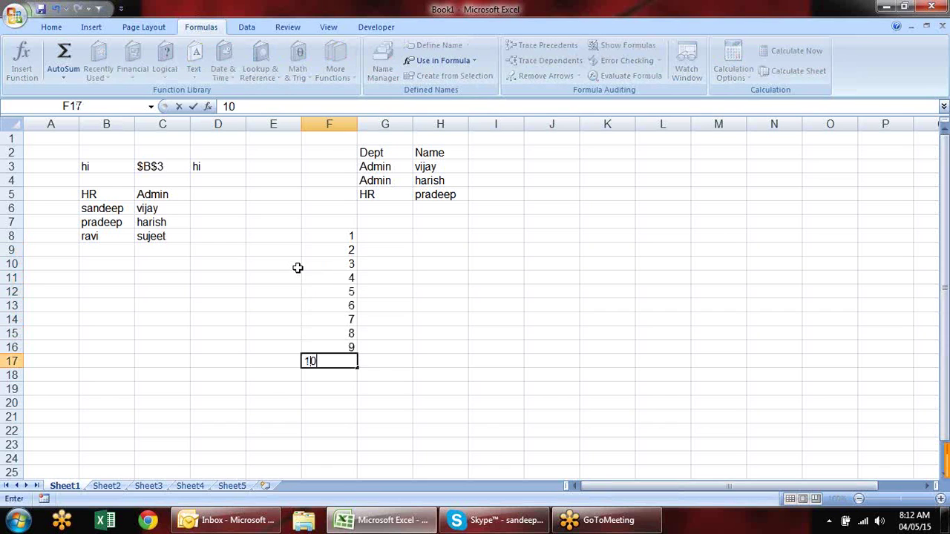
{"action": "key", "text": "Return"}
{"action": "type", "text": "11"}
{"action": "key", "text": "Return"}
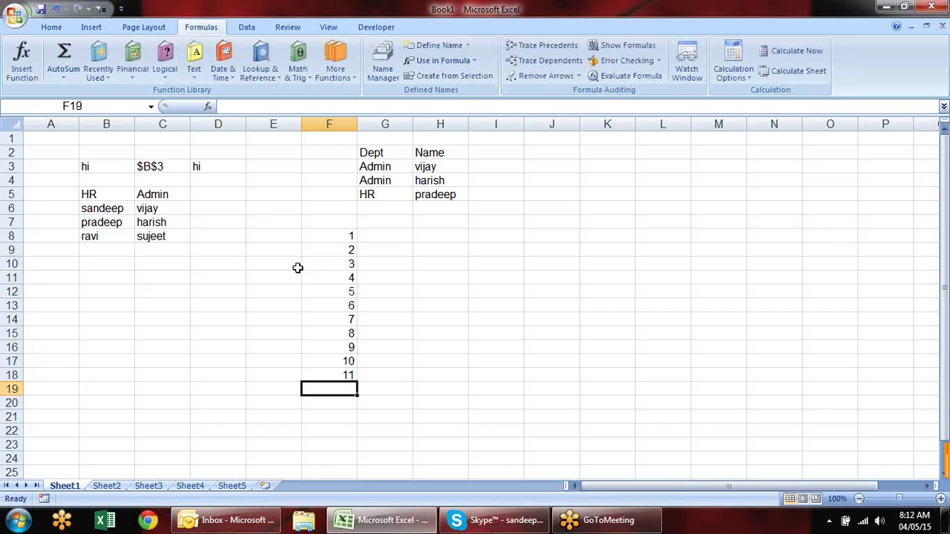
{"action": "type", "text": "12"}
{"action": "key", "text": "Return"}
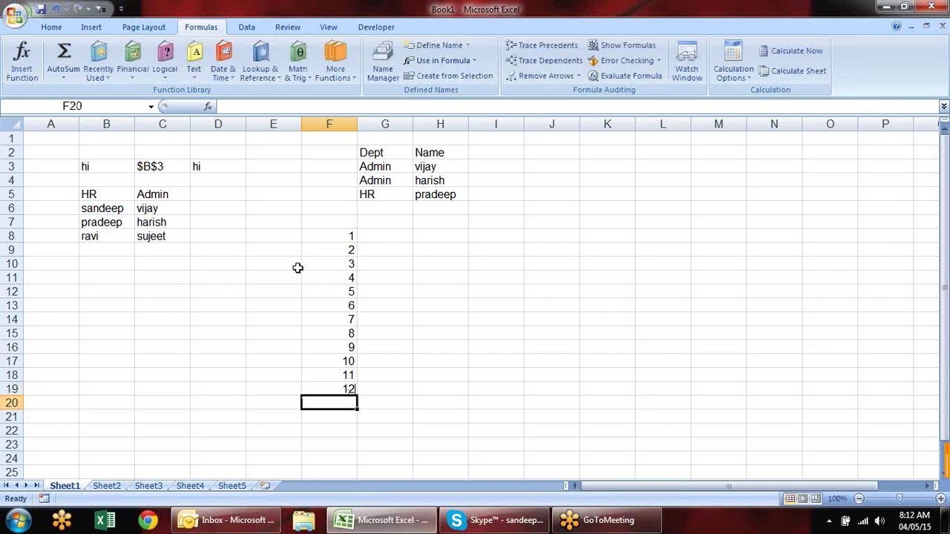
{"action": "left_click", "coordinate": [391, 234]}
{"action": "left_click_drag", "start_coordinate": [392, 234], "coordinate": [389, 388]}
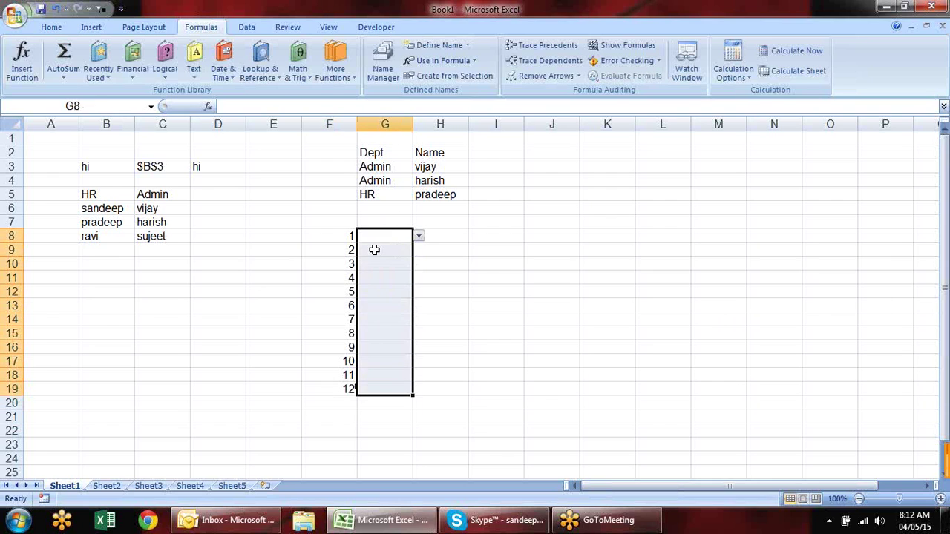
{"action": "key", "text": "alt+i"}
{"action": "key", "text": "Escape"}
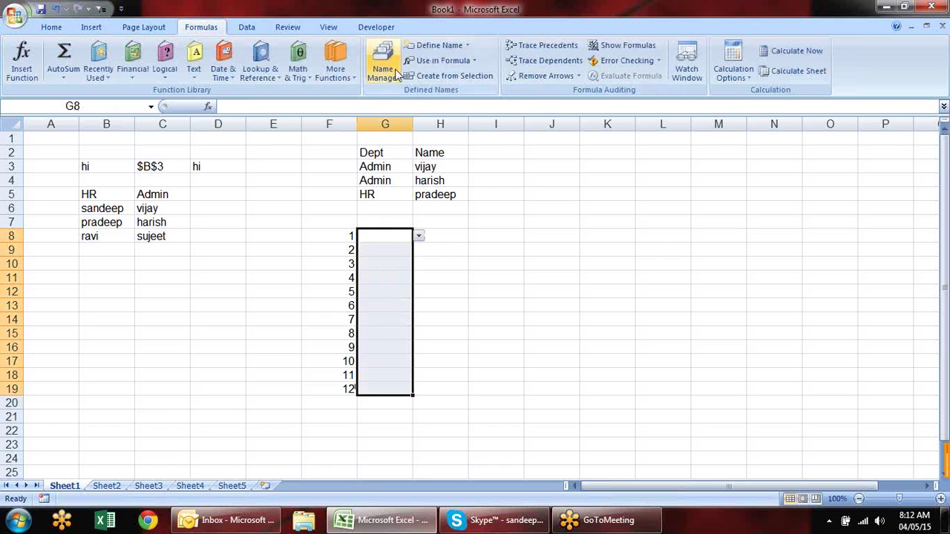
{"action": "left_click", "coordinate": [248, 27]}
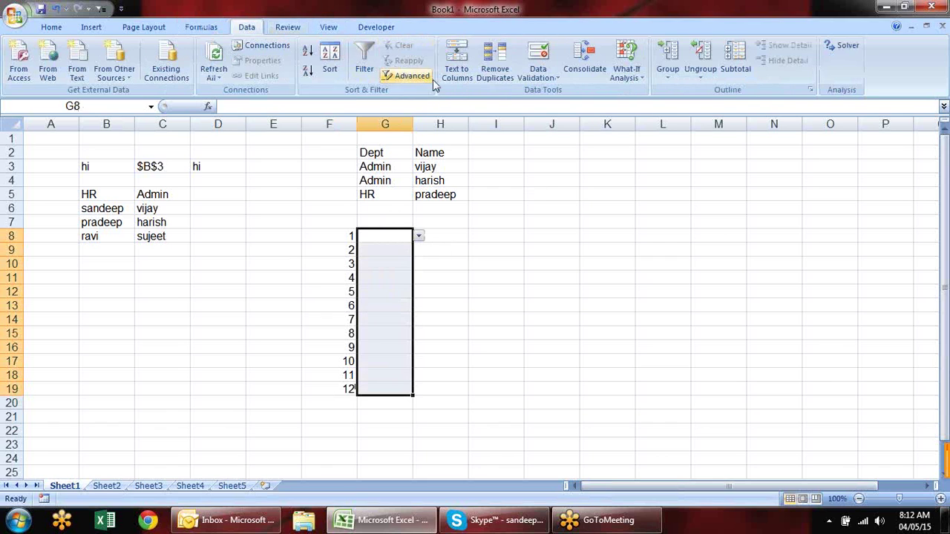
{"action": "left_click", "coordinate": [547, 67]}
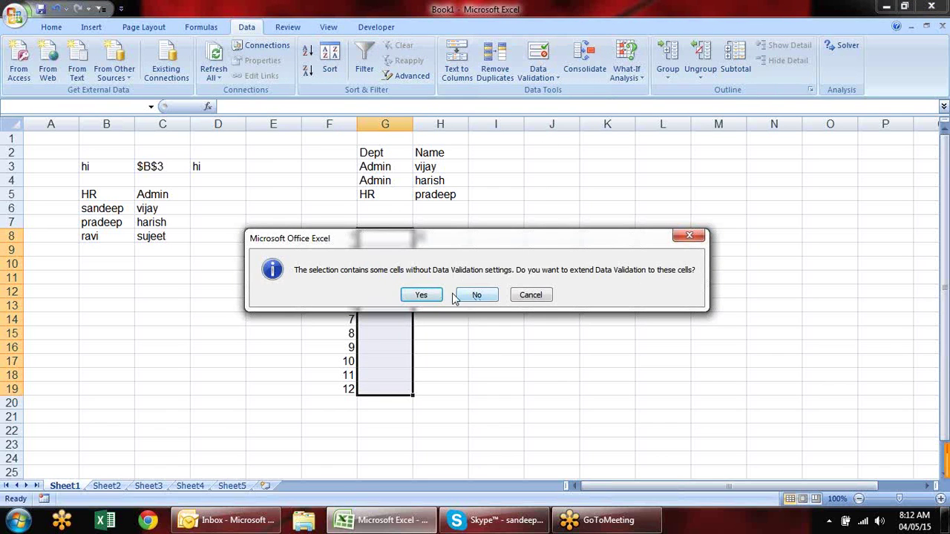
{"action": "left_click", "coordinate": [455, 295]}
{"action": "left_click", "coordinate": [279, 334]}
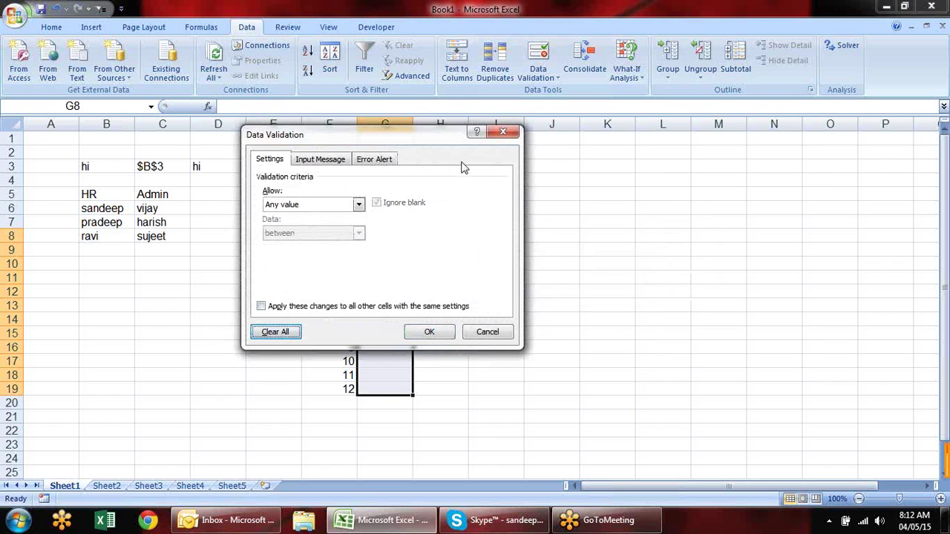
{"action": "left_click", "coordinate": [504, 133]}
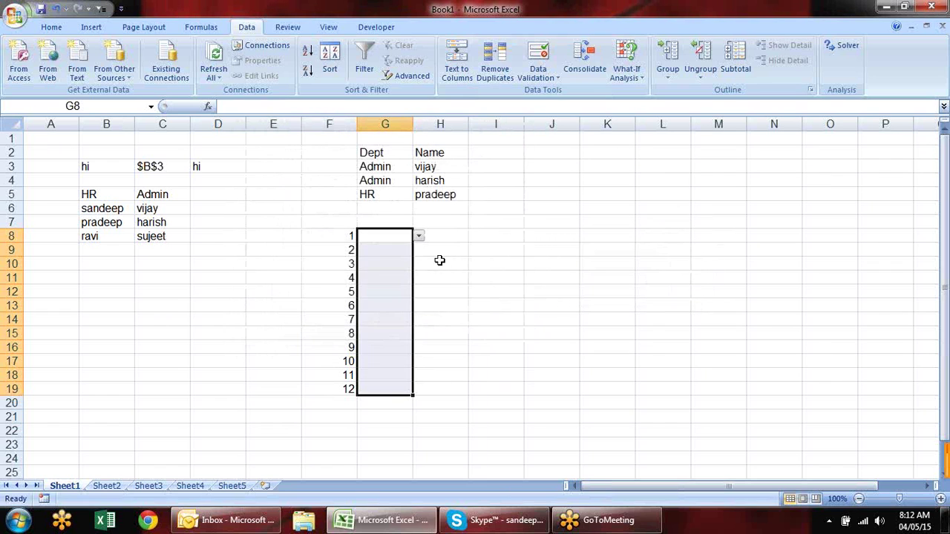
{"action": "left_click", "coordinate": [503, 237]}
{"action": "left_click", "coordinate": [404, 241]}
{"action": "left_click", "coordinate": [403, 250]}
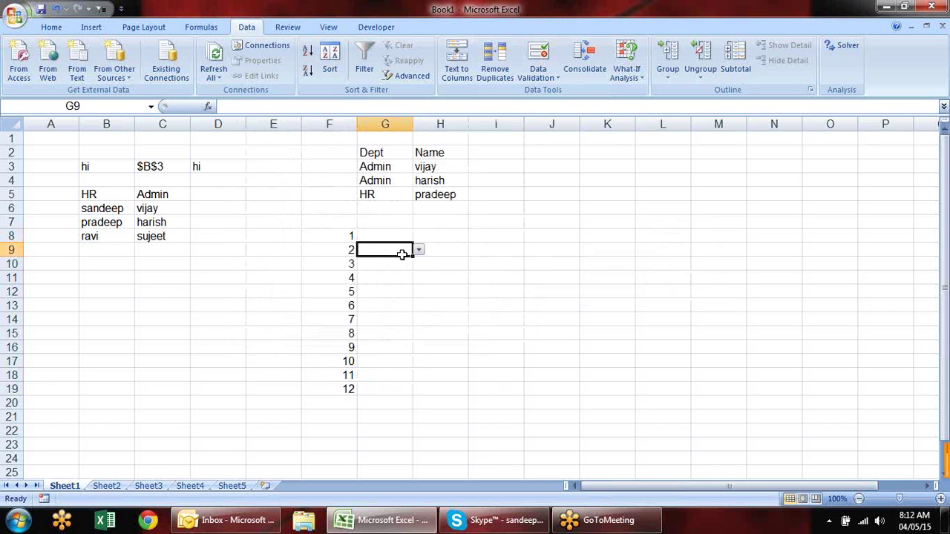
Extend the data validation to all of cells G8:G19 and clear all validation settings from them
{"action": "left_click_drag", "start_coordinate": [401, 237], "coordinate": [393, 393]}
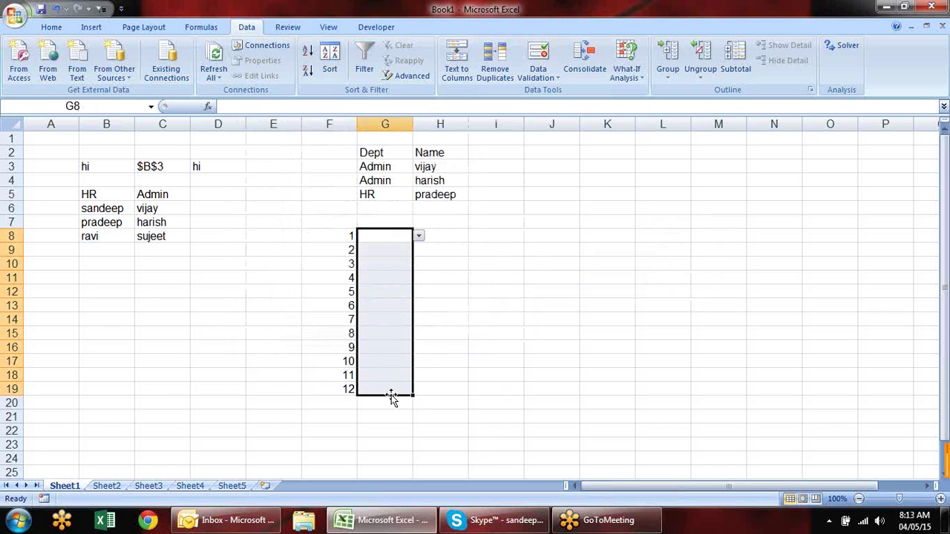
{"action": "left_click", "coordinate": [540, 52]}
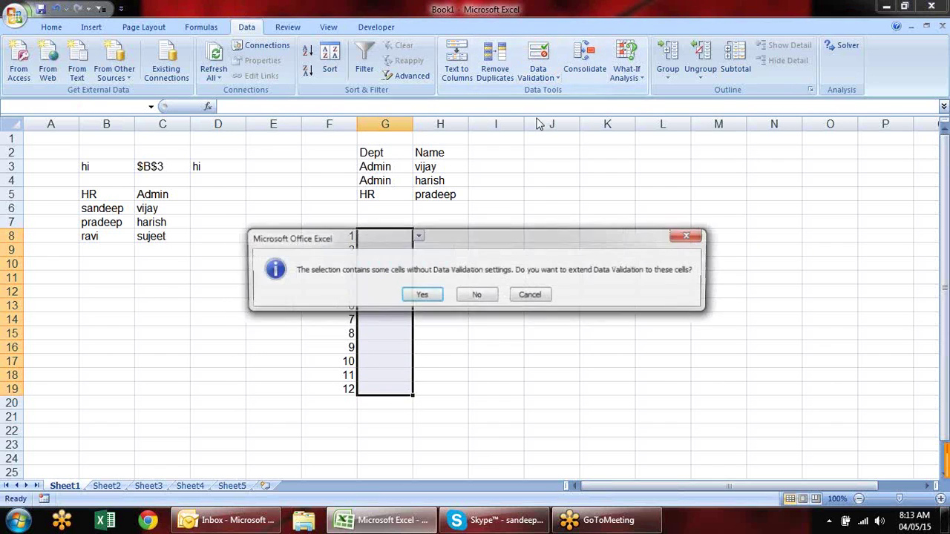
{"action": "left_click", "coordinate": [424, 295]}
{"action": "left_click", "coordinate": [288, 331]}
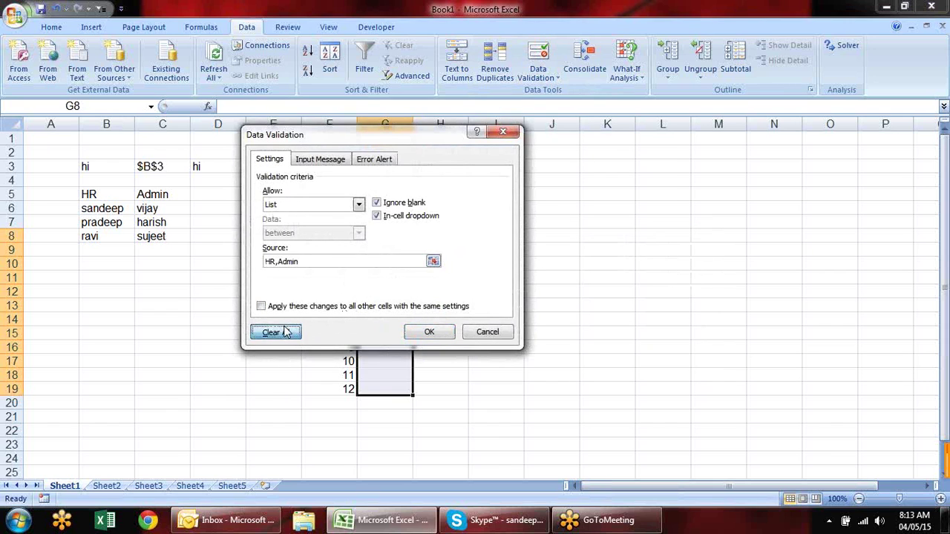
{"action": "left_click", "coordinate": [429, 331]}
{"action": "left_click", "coordinate": [396, 237]}
{"action": "left_click", "coordinate": [401, 249]}
{"action": "key", "text": "Up"}
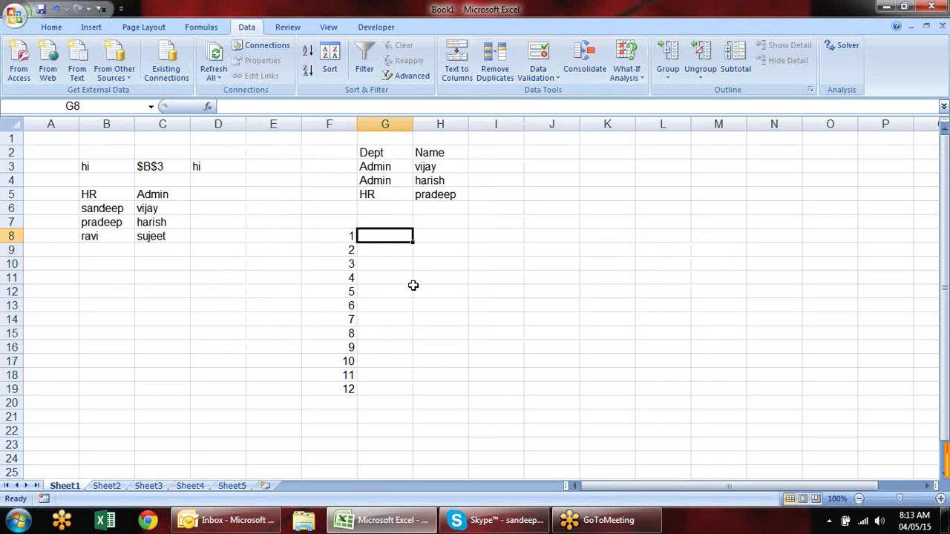
Enter jan in cell G8 and fill the month names down to cell G19
{"action": "type", "text": "dec"}
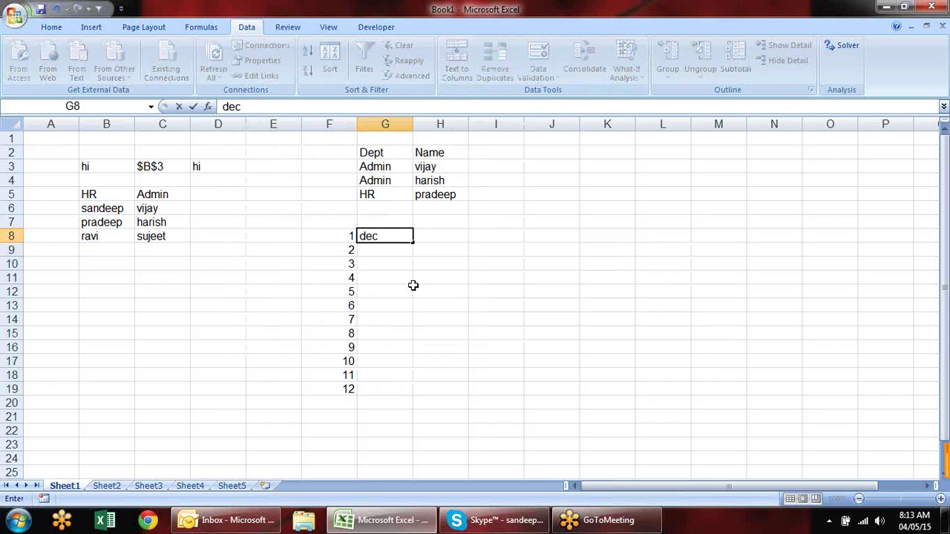
{"action": "key", "text": "Return"}
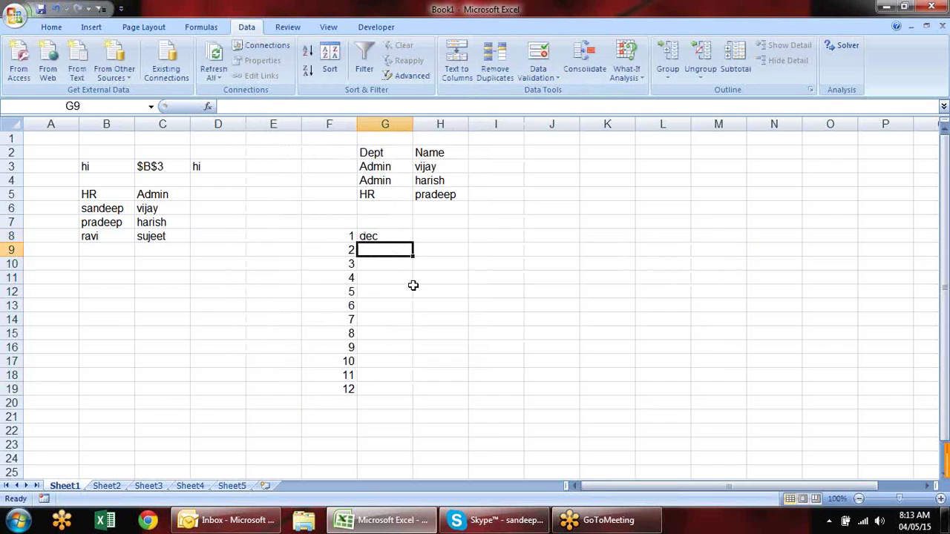
{"action": "left_click", "coordinate": [380, 235]}
{"action": "type", "text": "jan"}
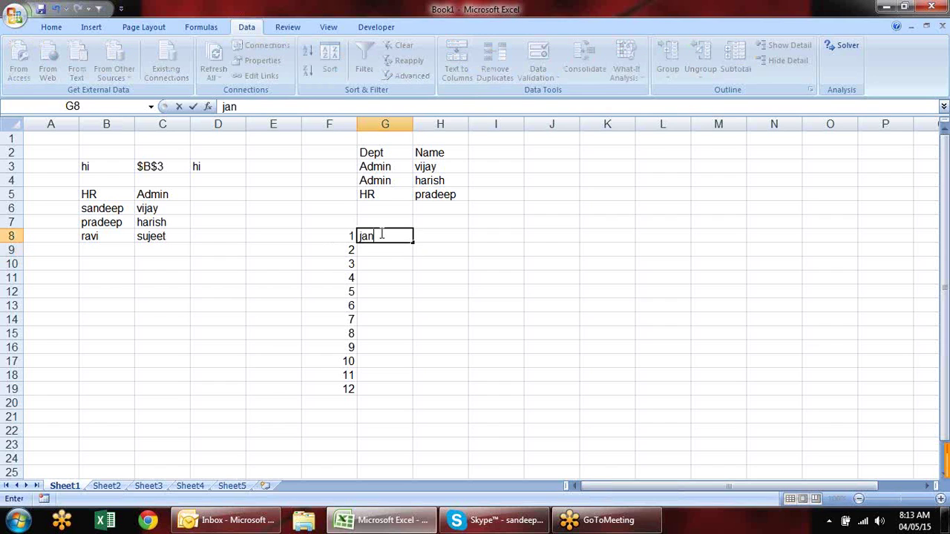
{"action": "key", "text": "Return"}
{"action": "left_click", "coordinate": [380, 234]}
{"action": "left_click_drag", "start_coordinate": [412, 243], "coordinate": [400, 395]}
{"action": "left_click", "coordinate": [515, 264]}
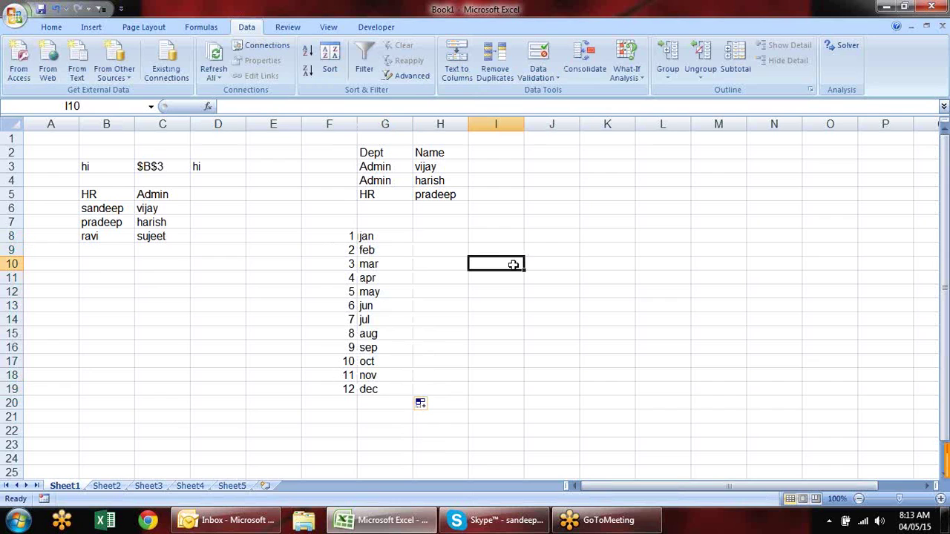
Select cells H8:H19 beside the month list and clear the validation circles
{"action": "left_click", "coordinate": [347, 238]}
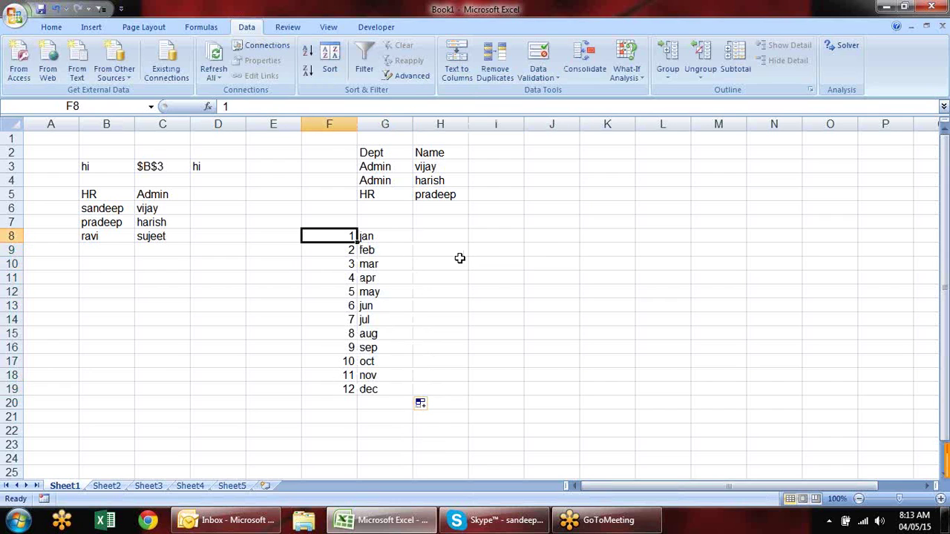
{"action": "key", "text": "Right"}
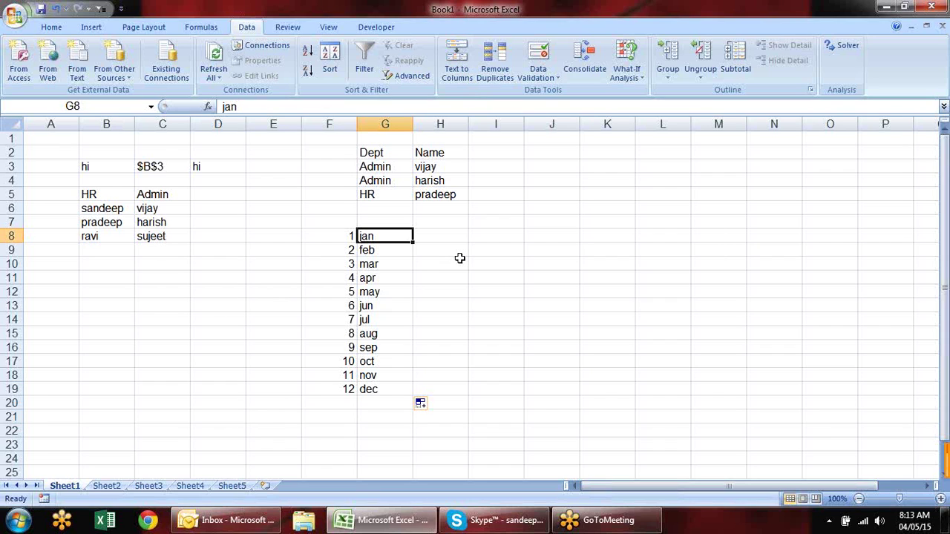
{"action": "key", "text": "Right"}
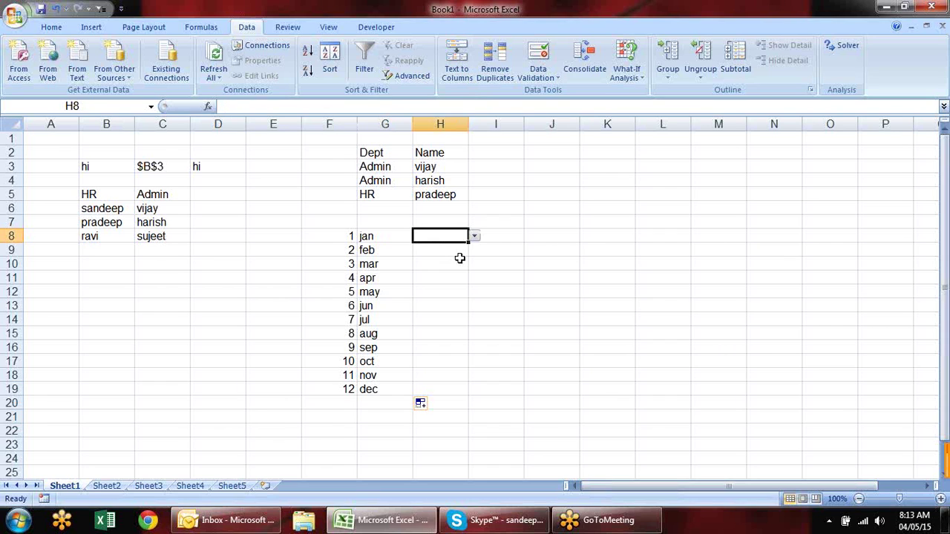
{"action": "key", "text": "shift+Down"}
{"action": "key", "text": "shift+Down"}
{"action": "key", "text": "shift+Down"}
{"action": "key", "text": "shift+Down"}
{"action": "key", "text": "shift+Down"}
{"action": "key", "text": "shift+Down"}
{"action": "key", "text": "shift+Down"}
{"action": "key", "text": "shift+Down"}
{"action": "key", "text": "shift+Down"}
{"action": "key", "text": "shift+Down"}
{"action": "key", "text": "shift+Down"}
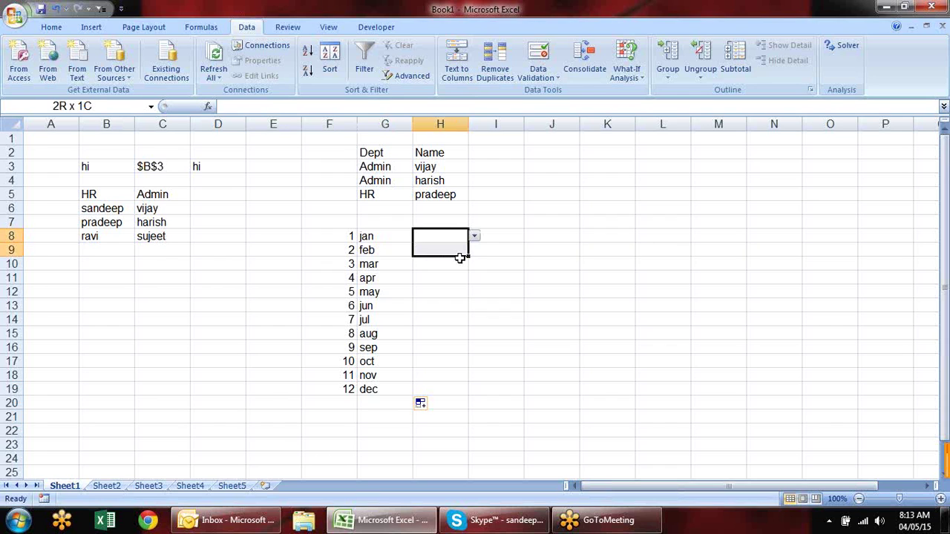
{"action": "left_click", "coordinate": [538, 74]}
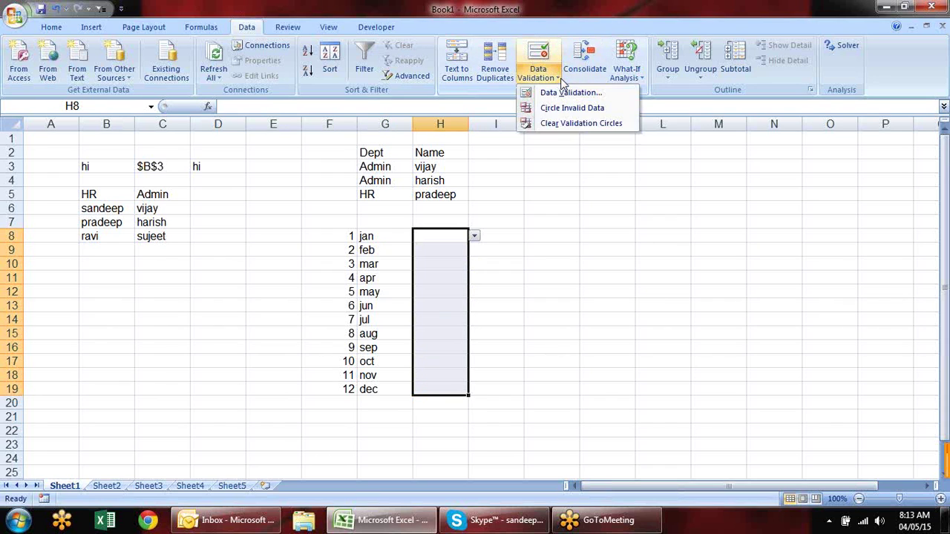
{"action": "left_click", "coordinate": [585, 123]}
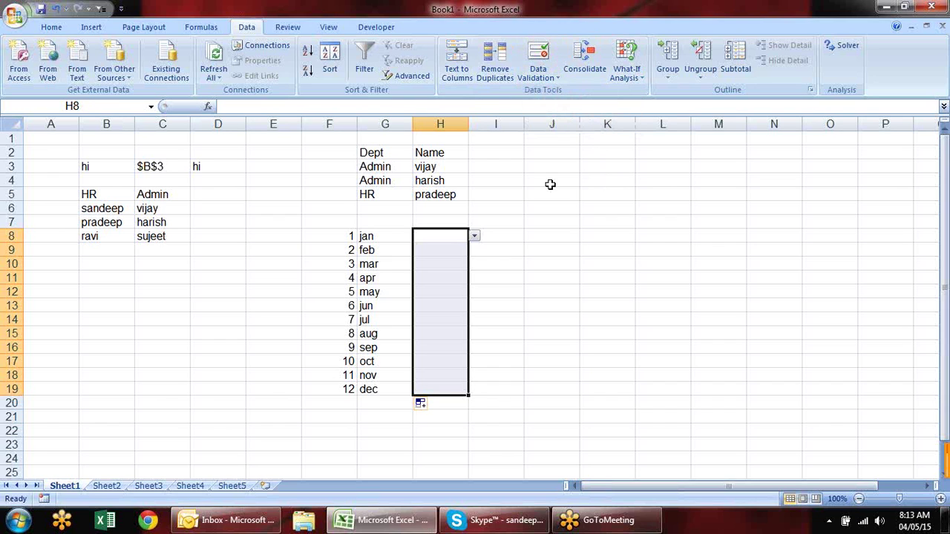
Extend the dropdown validation across the selected cells H8:H19 and clear all of its settings
{"action": "left_click", "coordinate": [538, 58]}
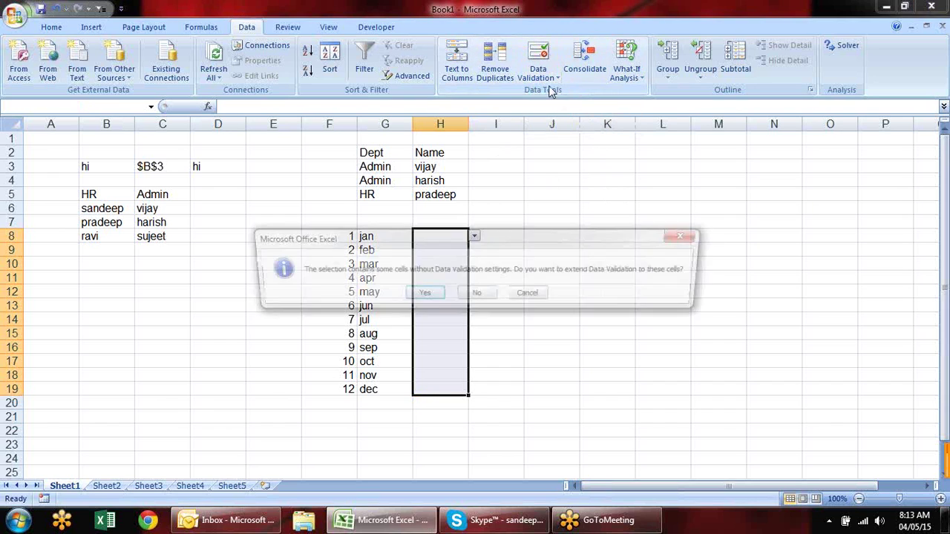
{"action": "left_click", "coordinate": [434, 294]}
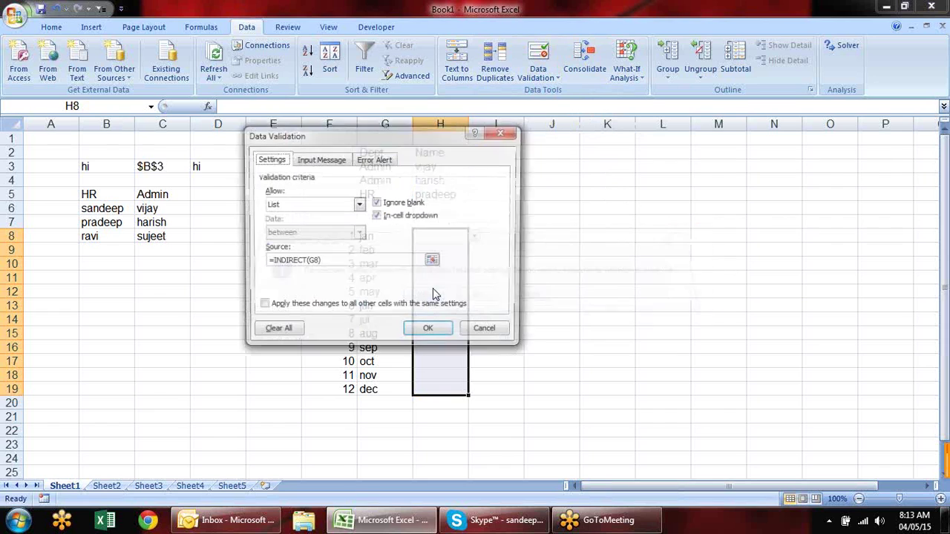
{"action": "left_click", "coordinate": [290, 332]}
{"action": "left_click", "coordinate": [443, 332]}
{"action": "left_click", "coordinate": [444, 250]}
Write the formula =CHOOSE(1,"jan","feb","mar") in cell H8
{"action": "left_click", "coordinate": [443, 236]}
{"action": "type", "text": "="}
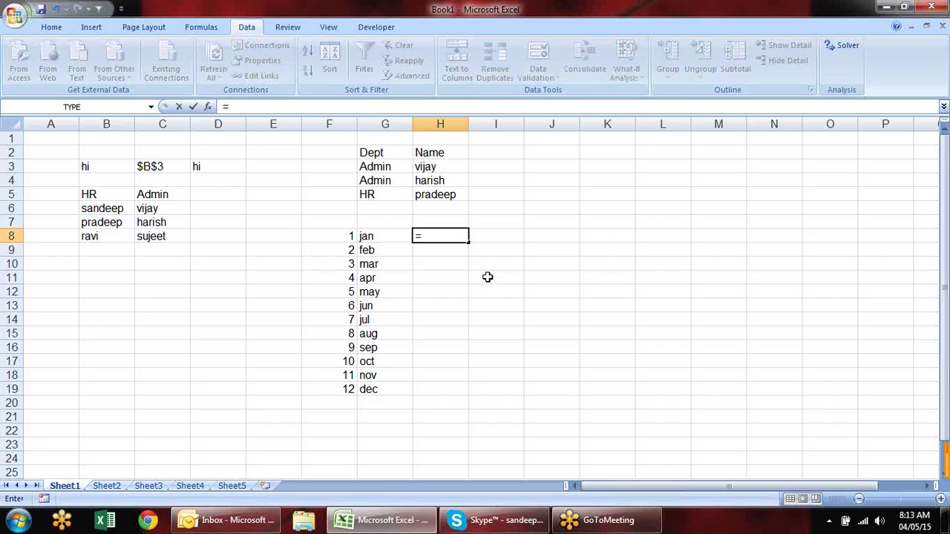
{"action": "type", "text": "cho"}
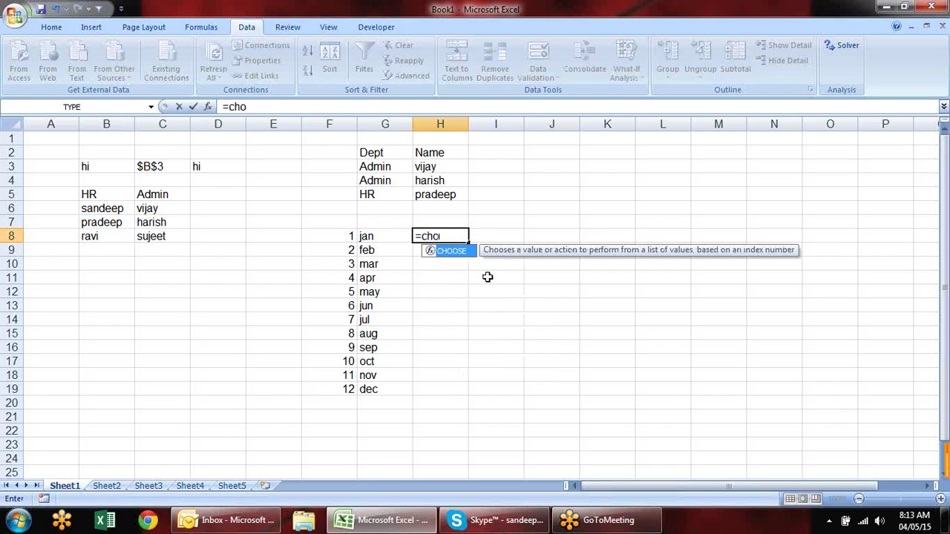
{"action": "key", "text": "Tab"}
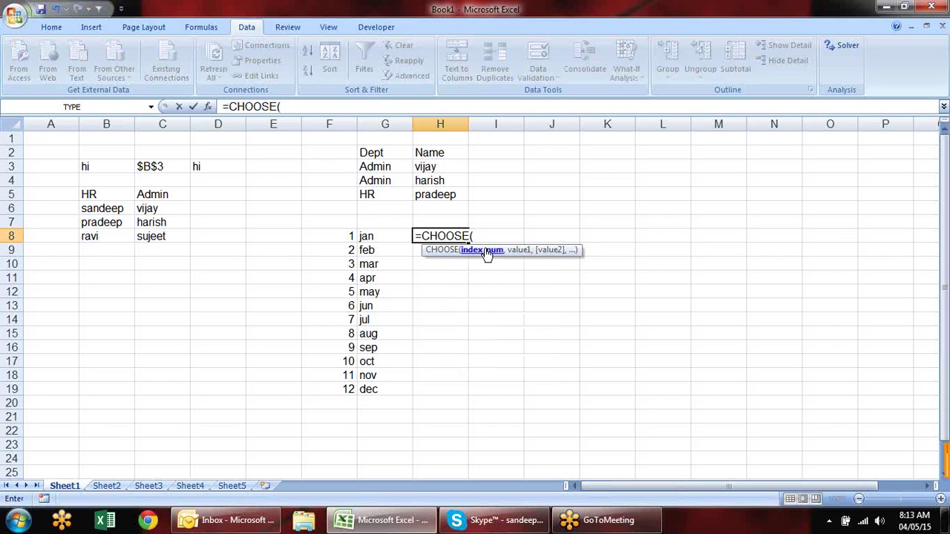
{"action": "type", "text": "1,"}
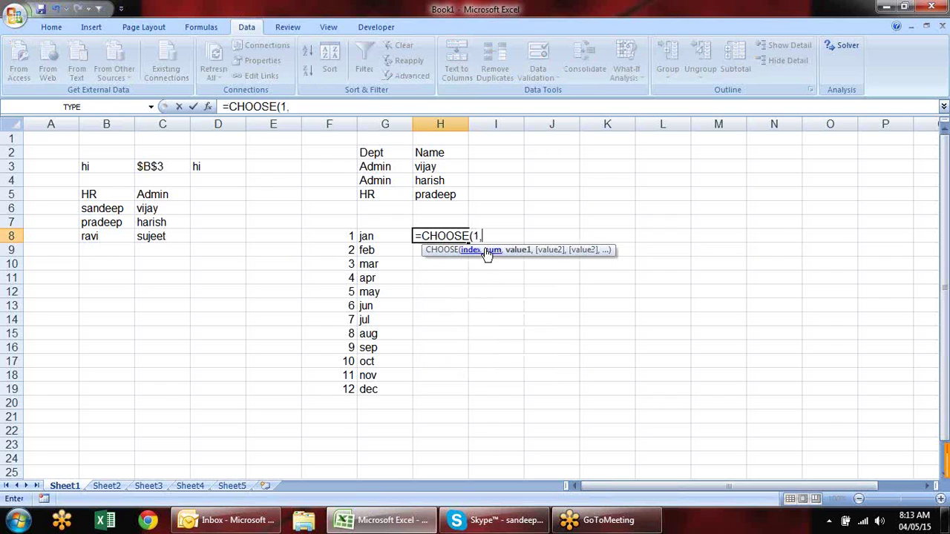
{"action": "type", "text": "\"jan"}
{"action": "type", "text": "\","}
{"action": "type", "text": "\"fe"}
{"action": "key", "text": "BackSpace"}
{"action": "type", "text": "feb\","}
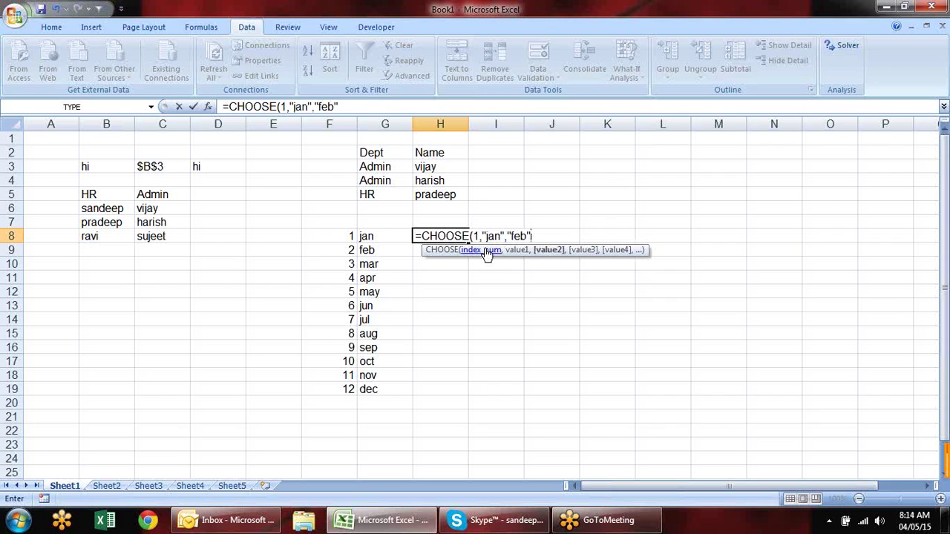
{"action": "type", "text": "\"mar"}
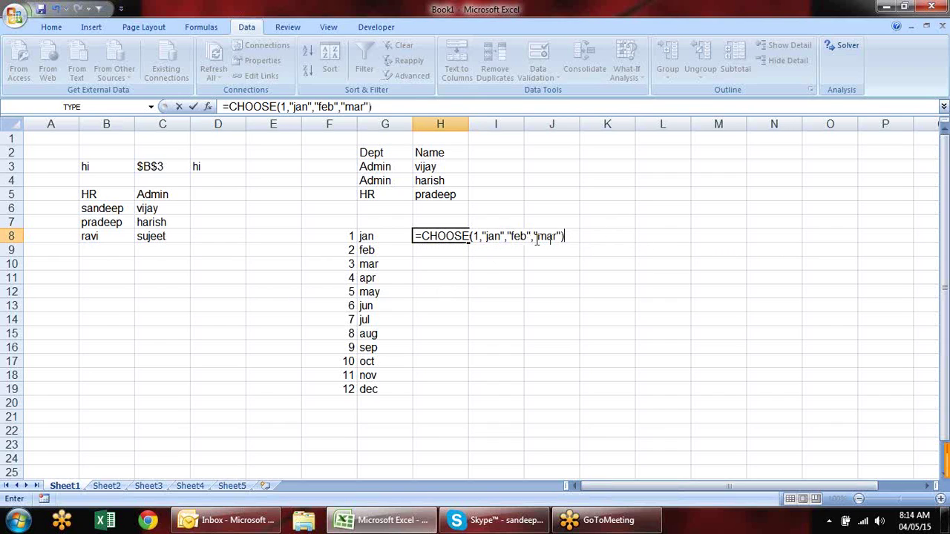
Review the CHOOSE formula's arguments, set its index number to 2, and commit =CHOOSE(2,"jan","feb","mar") in cell H8
{"action": "double_click", "coordinate": [479, 236]}
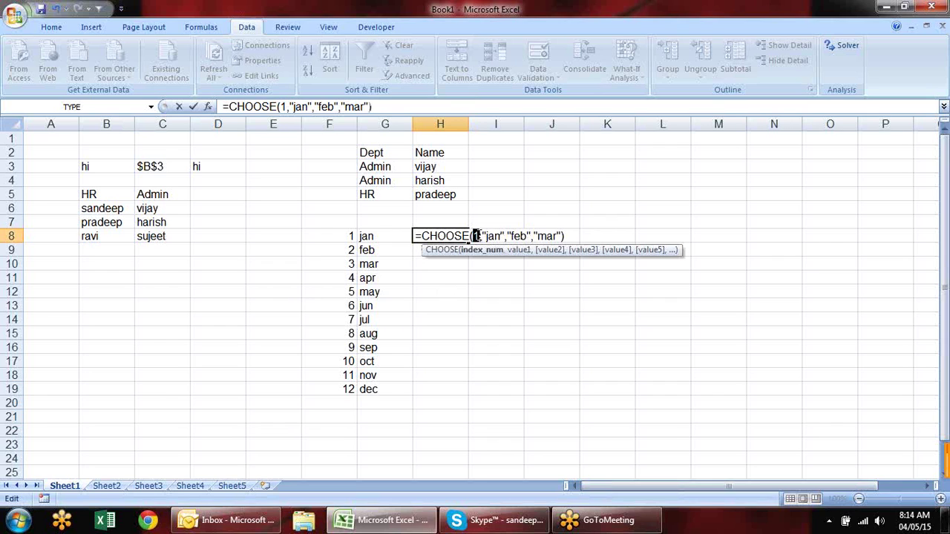
{"action": "left_click", "coordinate": [488, 236]}
{"action": "left_click", "coordinate": [533, 235]}
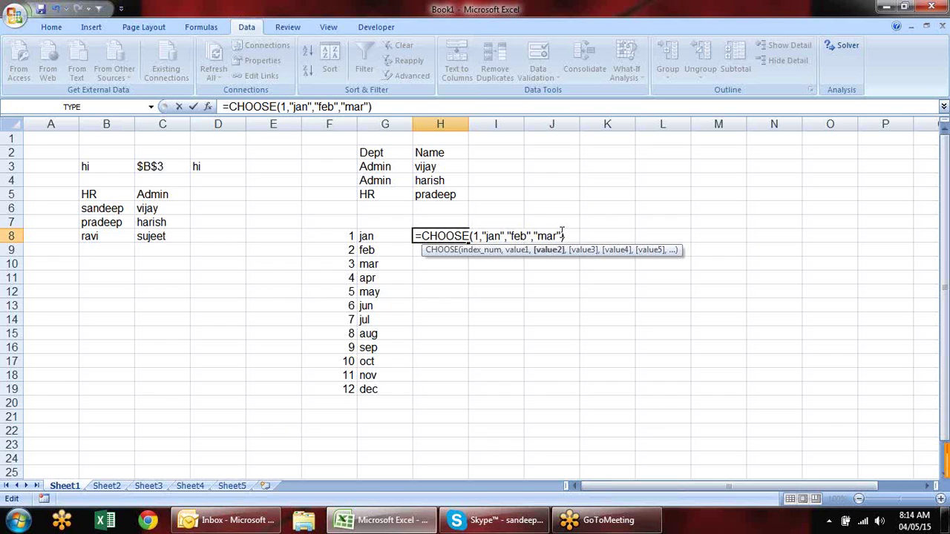
{"action": "left_click_drag", "start_coordinate": [562, 236], "coordinate": [477, 238]}
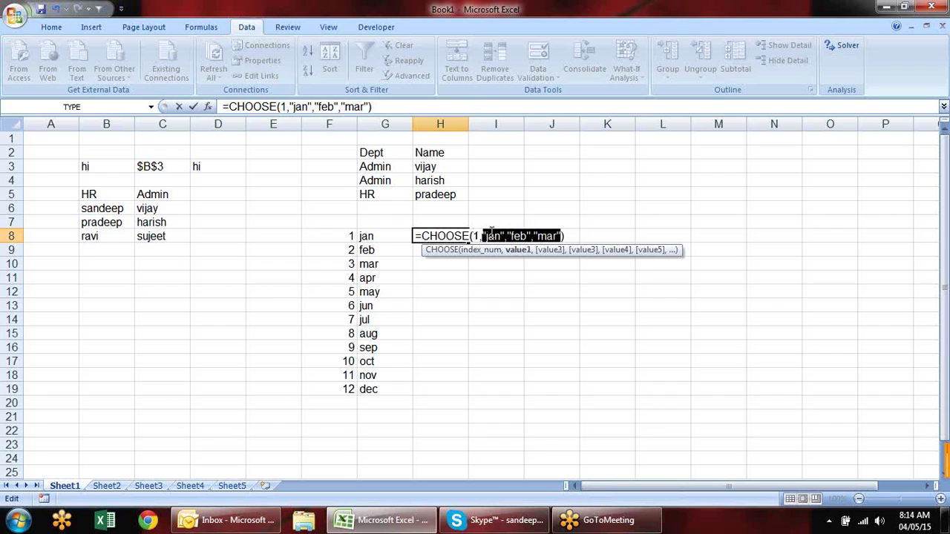
{"action": "left_click", "coordinate": [479, 235]}
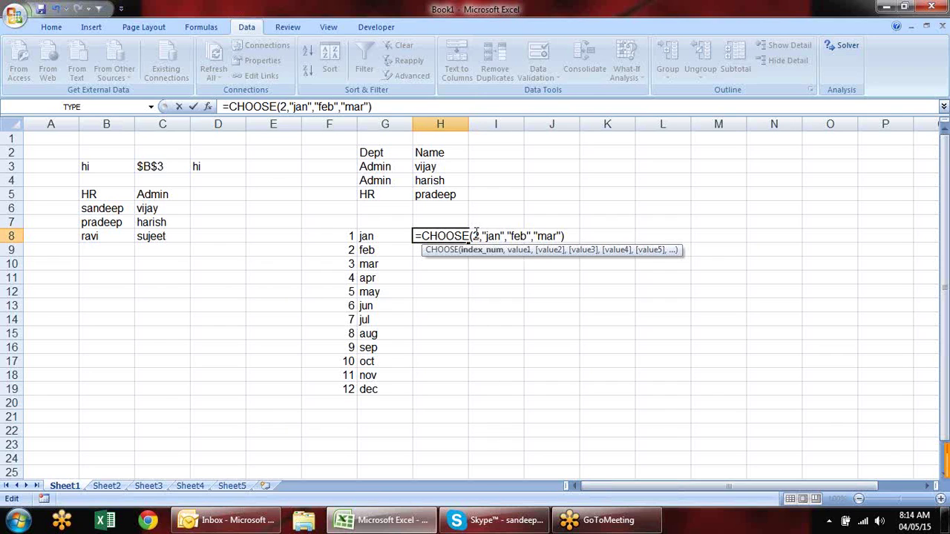
{"action": "key", "text": "Right"}
{"action": "key", "text": "Right"}
{"action": "key", "text": "Right"}
{"action": "key", "text": "Right"}
{"action": "key", "text": "Right"}
{"action": "key", "text": "Right"}
{"action": "key", "text": "Right"}
{"action": "key", "text": "Right"}
{"action": "key", "text": "Right"}
{"action": "key", "text": "Right"}
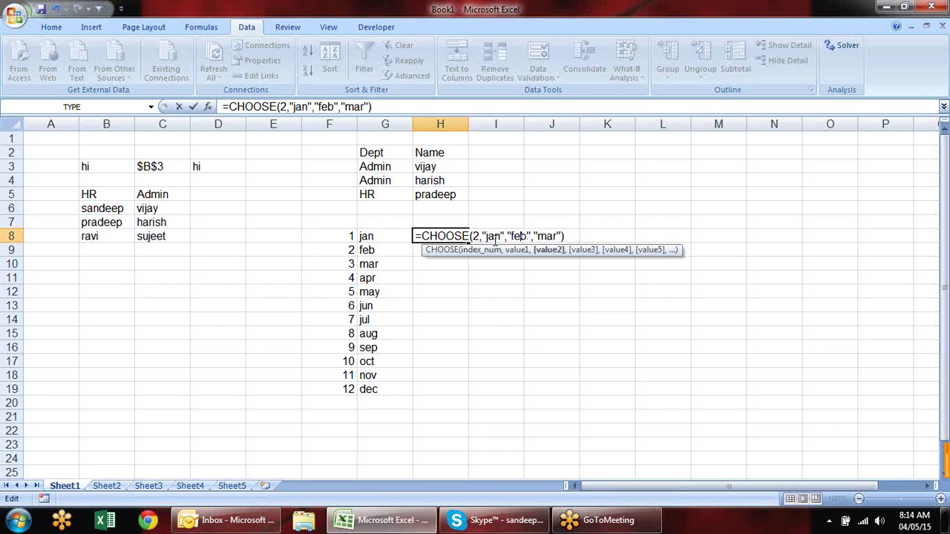
{"action": "left_click_drag", "start_coordinate": [488, 236], "coordinate": [548, 236]}
{"action": "left_click", "coordinate": [547, 236]}
{"action": "key", "text": "Return"}
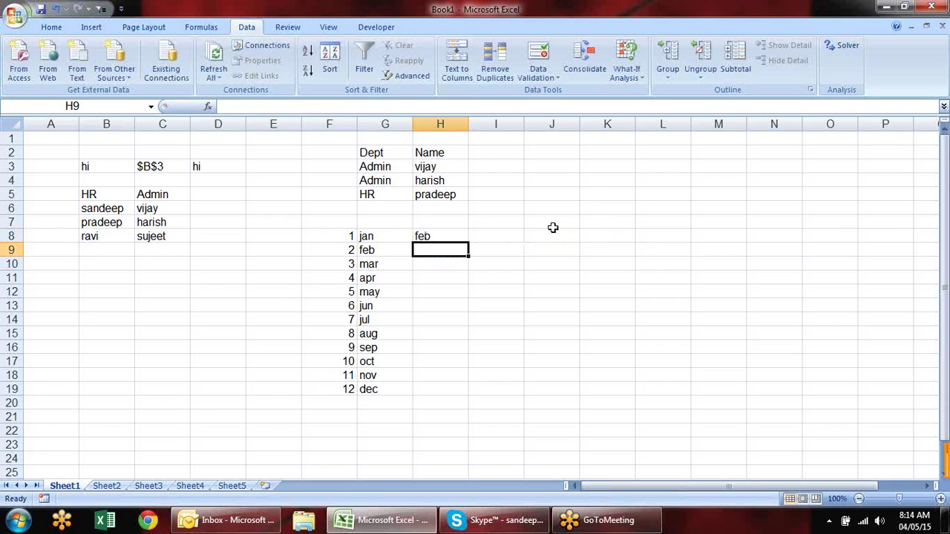
Set the index number of the CHOOSE formula in cell H8 to 3 and commit it
{"action": "left_click", "coordinate": [443, 236]}
{"action": "double_click", "coordinate": [456, 236]}
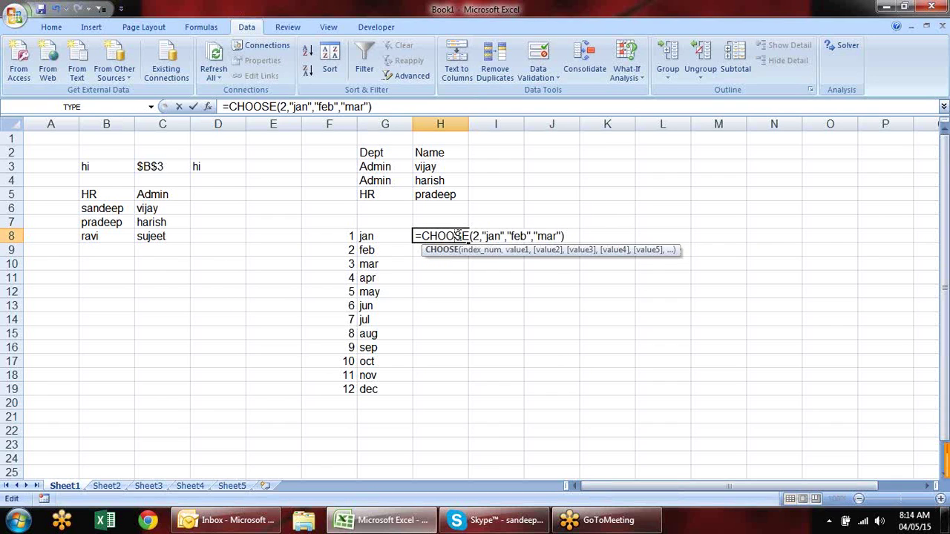
{"action": "key", "text": "BackSpace"}
{"action": "type", "text": "3"}
{"action": "key", "text": "Return"}
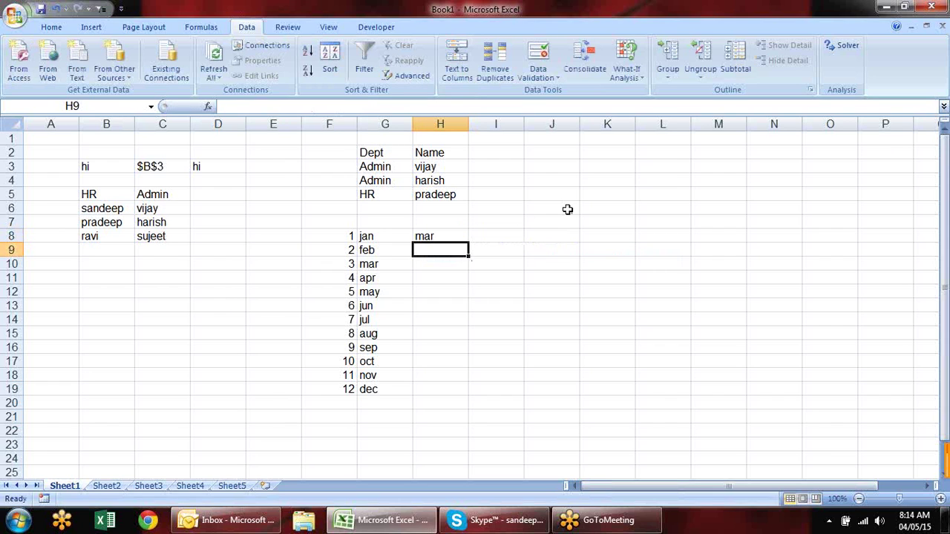
Delete the CHOOSE formula from cell H8 beside the month list
{"action": "left_click", "coordinate": [462, 237]}
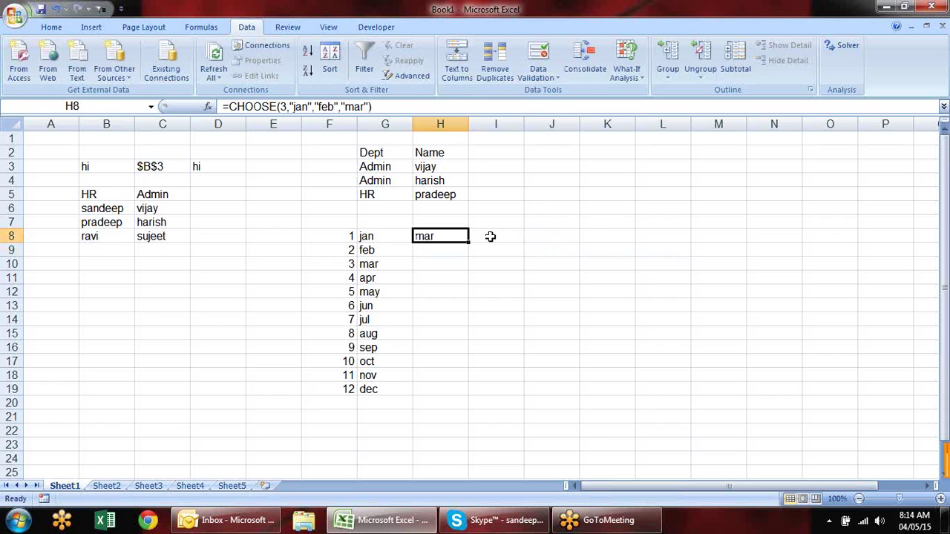
{"action": "key", "text": "Home"}
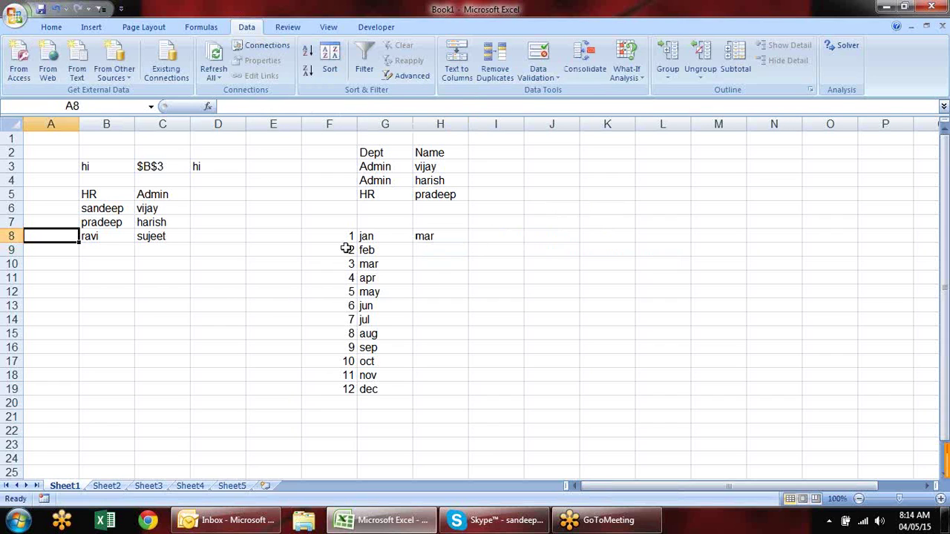
{"action": "left_click_drag", "start_coordinate": [386, 250], "coordinate": [387, 391]}
{"action": "left_click_drag", "start_coordinate": [384, 238], "coordinate": [386, 391]}
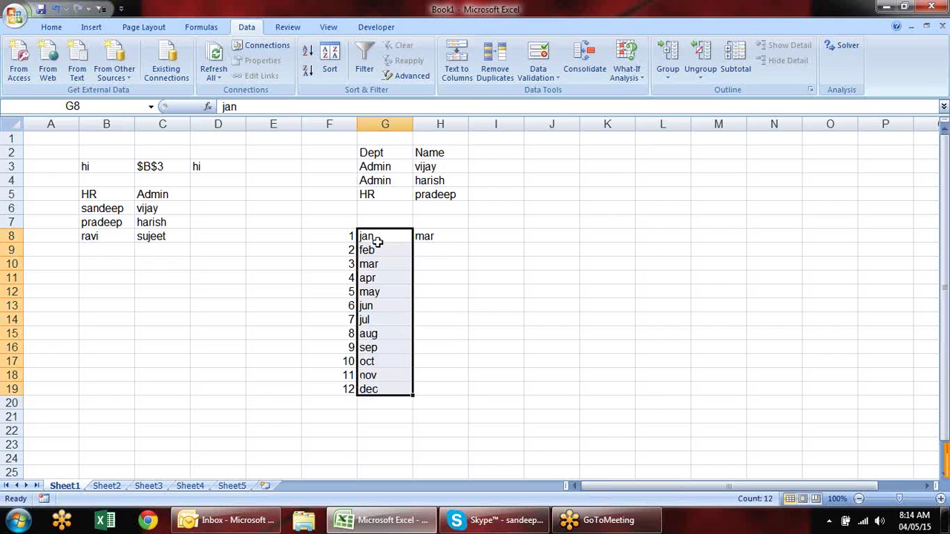
{"action": "left_click", "coordinate": [451, 238]}
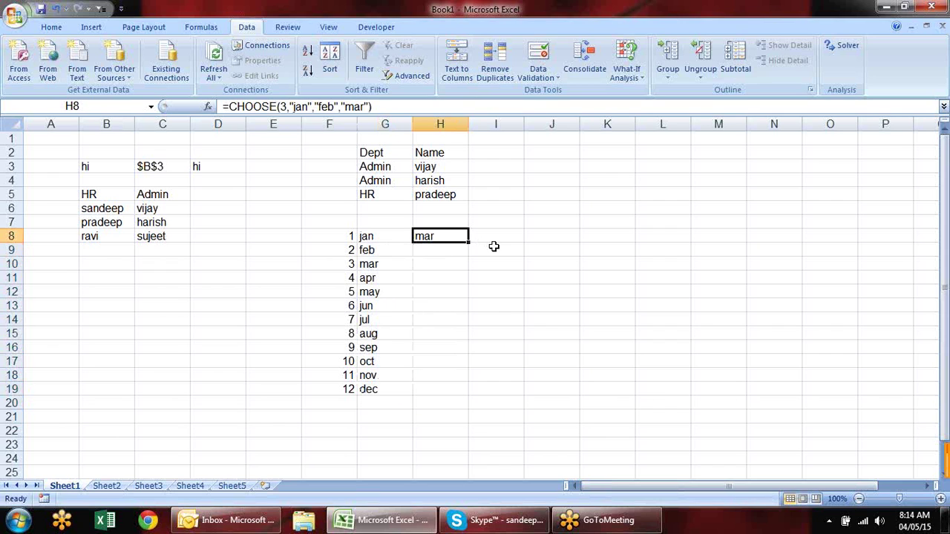
{"action": "key", "text": "Delete"}
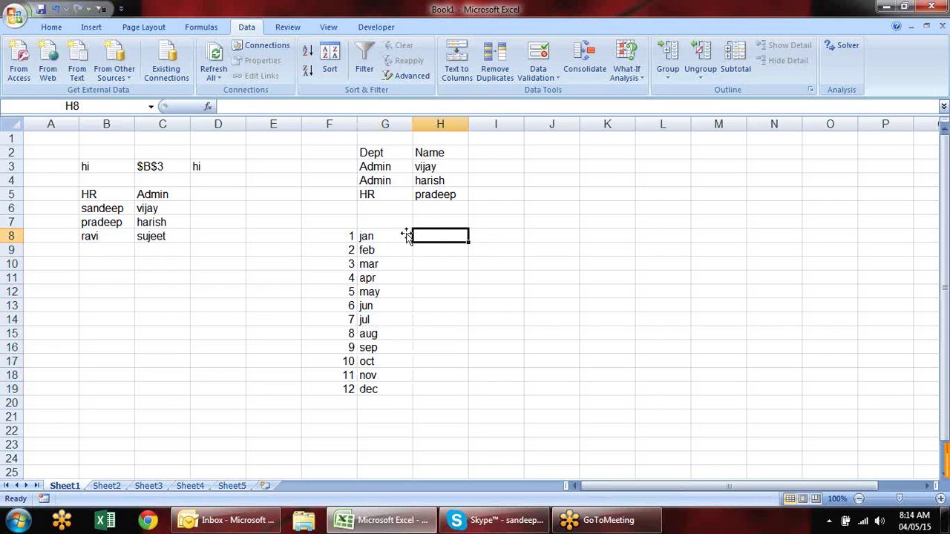
Select the months in G8:G19, widen column G, and merge them into one line in G8 with Fill Justify
{"action": "left_click_drag", "start_coordinate": [410, 234], "coordinate": [404, 386]}
{"action": "left_click", "coordinate": [406, 385]}
{"action": "left_click", "coordinate": [386, 234]}
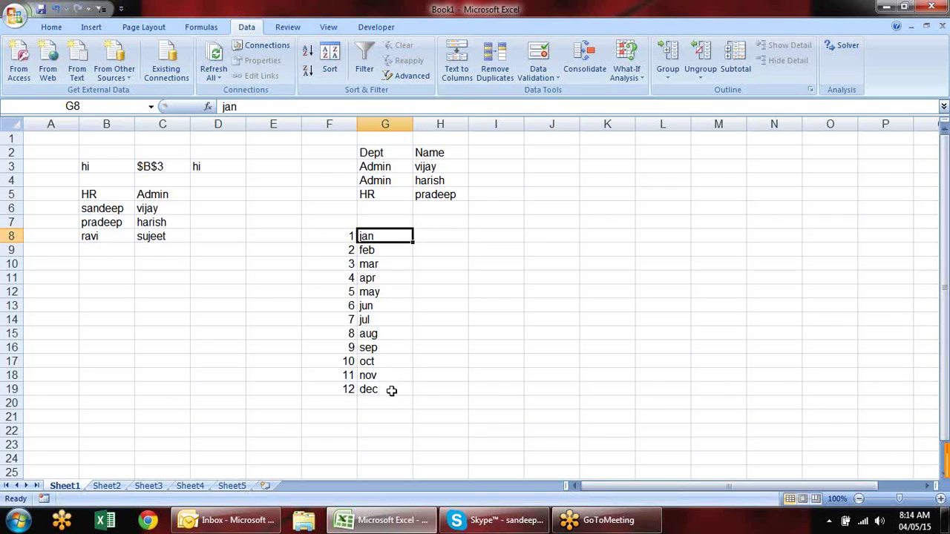
{"action": "left_click_drag", "start_coordinate": [405, 236], "coordinate": [384, 389]}
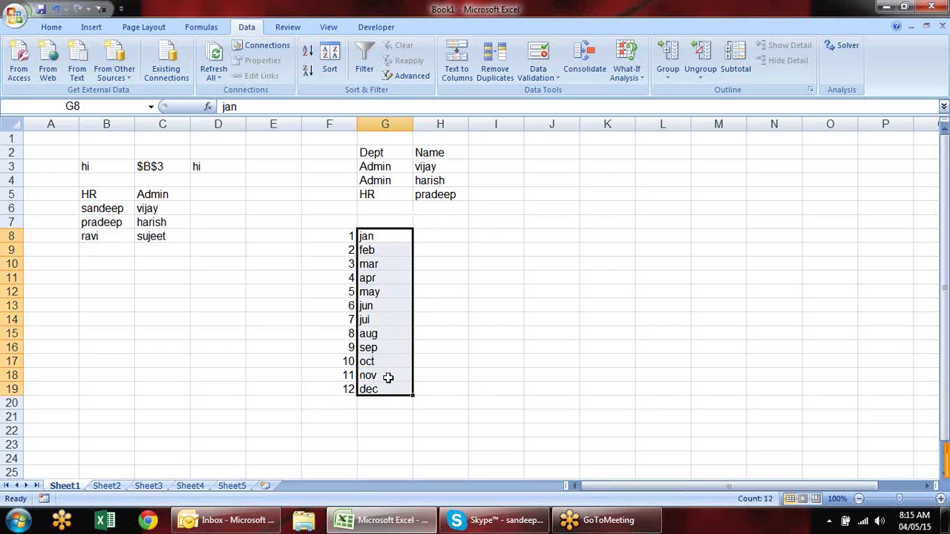
{"action": "left_click_drag", "start_coordinate": [413, 121], "coordinate": [775, 197]}
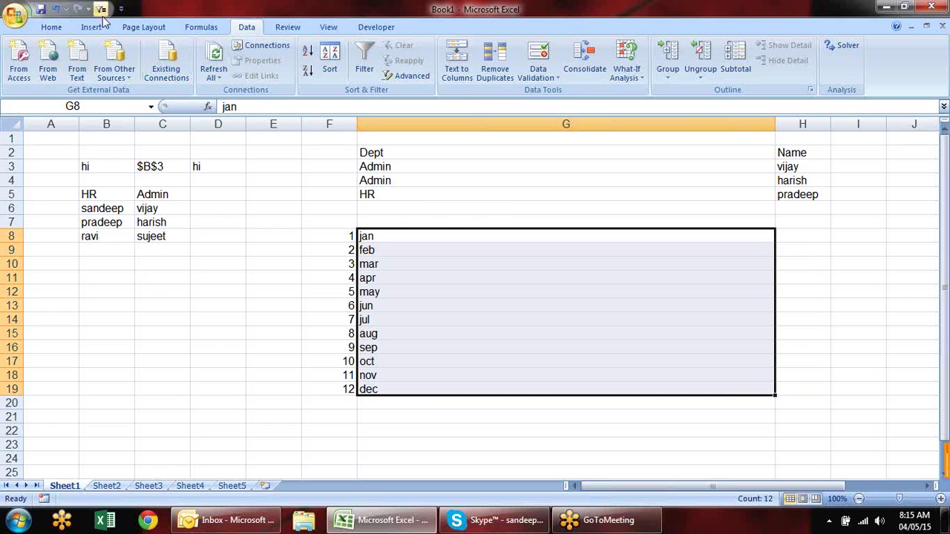
{"action": "left_click", "coordinate": [45, 26]}
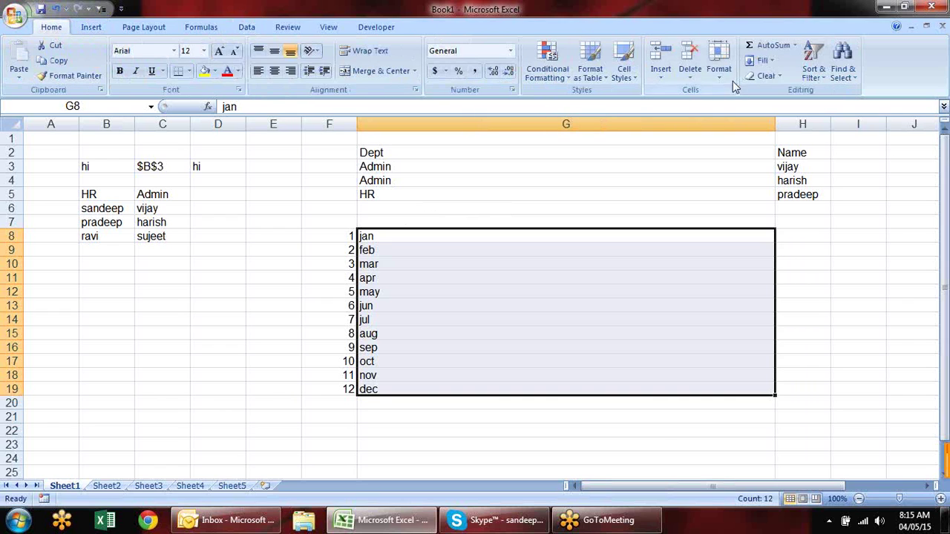
{"action": "left_click", "coordinate": [770, 62]}
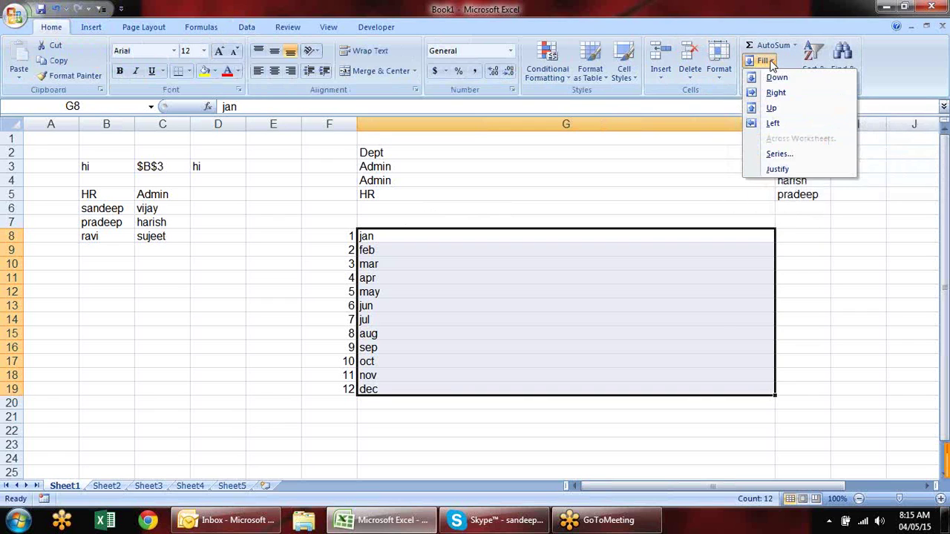
{"action": "left_click", "coordinate": [777, 169]}
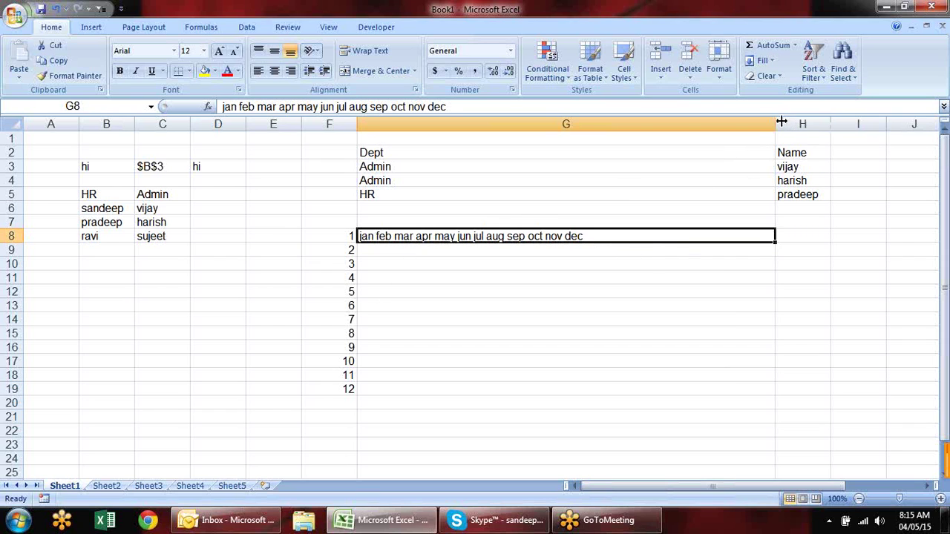
Narrow column G to one month's width, split the G8 text back into one month per row with Fill Justify, and widen the column slightly
{"action": "left_click_drag", "start_coordinate": [777, 124], "coordinate": [380, 154]}
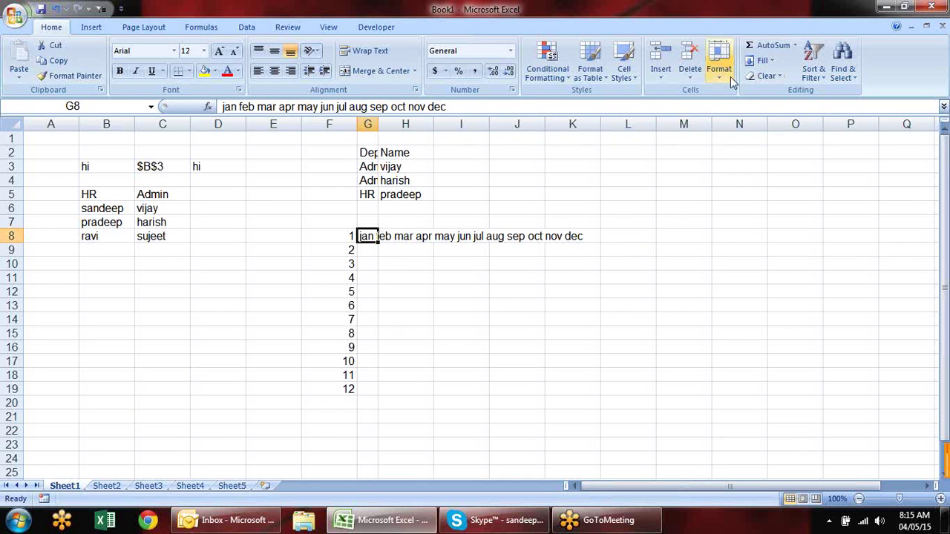
{"action": "left_click", "coordinate": [762, 61]}
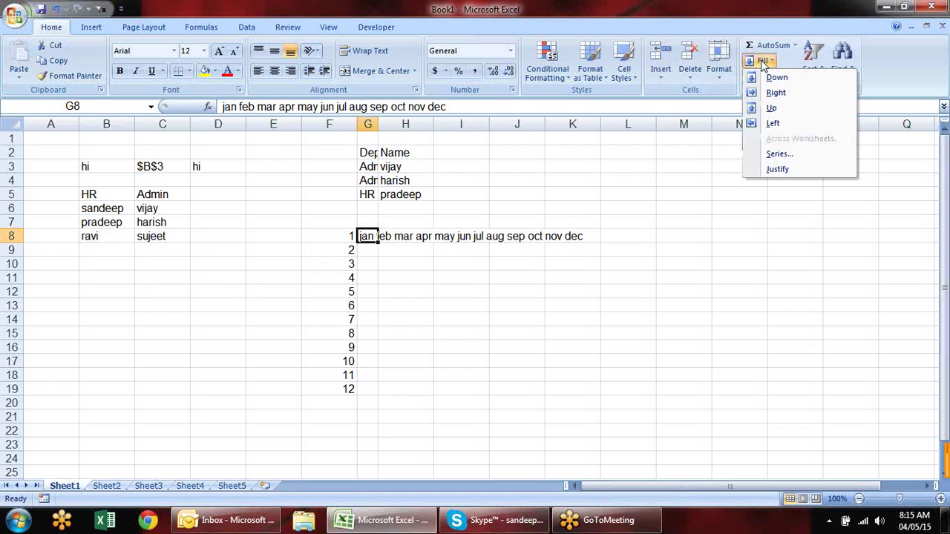
{"action": "left_click", "coordinate": [784, 172]}
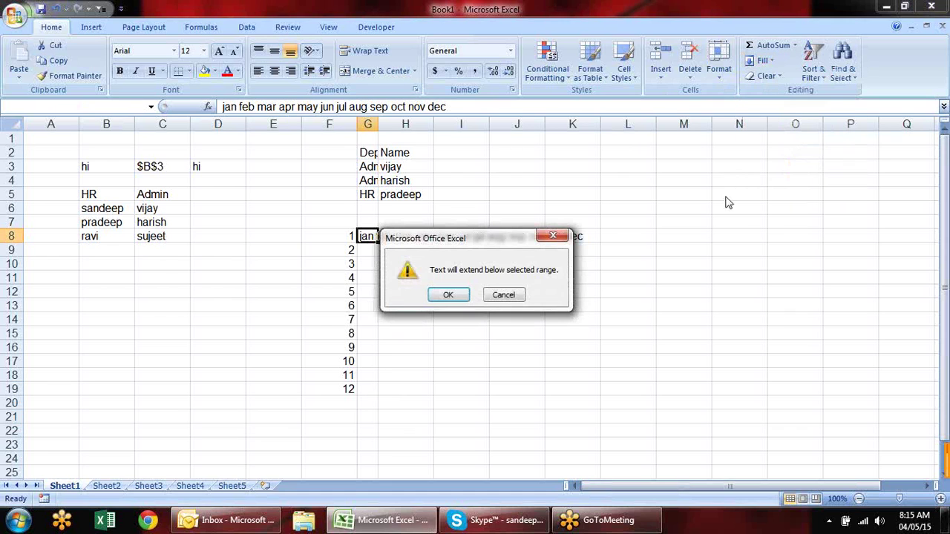
{"action": "left_click", "coordinate": [447, 296]}
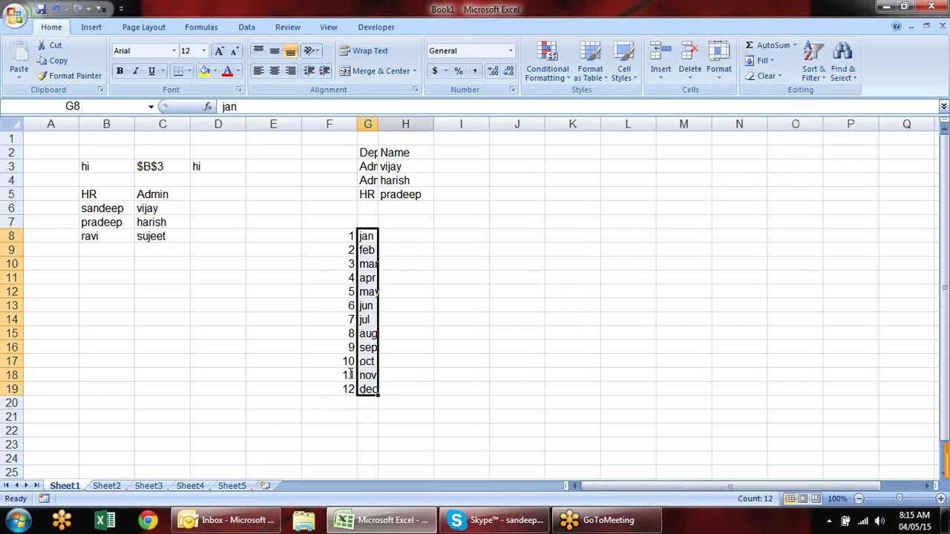
{"action": "left_click_drag", "start_coordinate": [378, 124], "coordinate": [401, 124]}
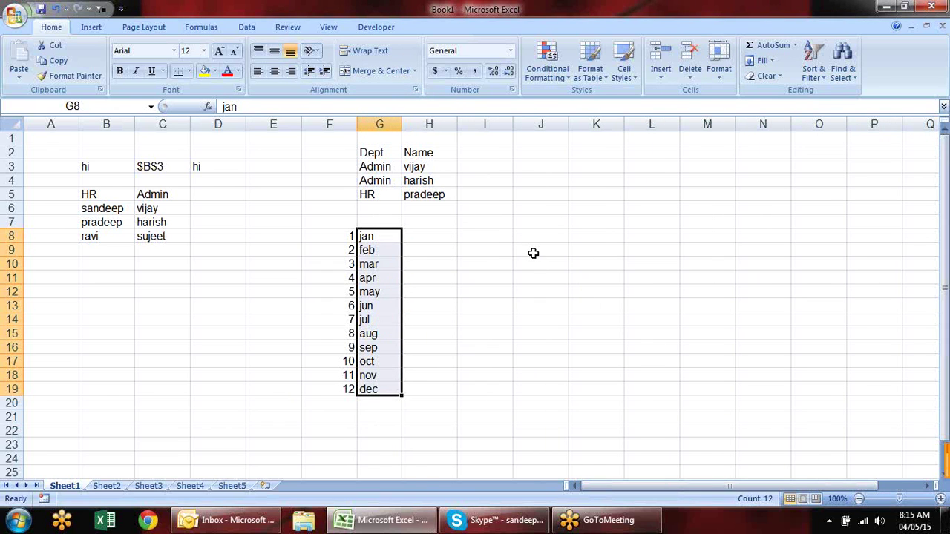
Combine months G8:G19 into a single line in G8 using a widened column G and Fill Justify, and narrow the column again
{"action": "left_click_drag", "start_coordinate": [401, 124], "coordinate": [670, 126]}
{"action": "left_click", "coordinate": [774, 59]}
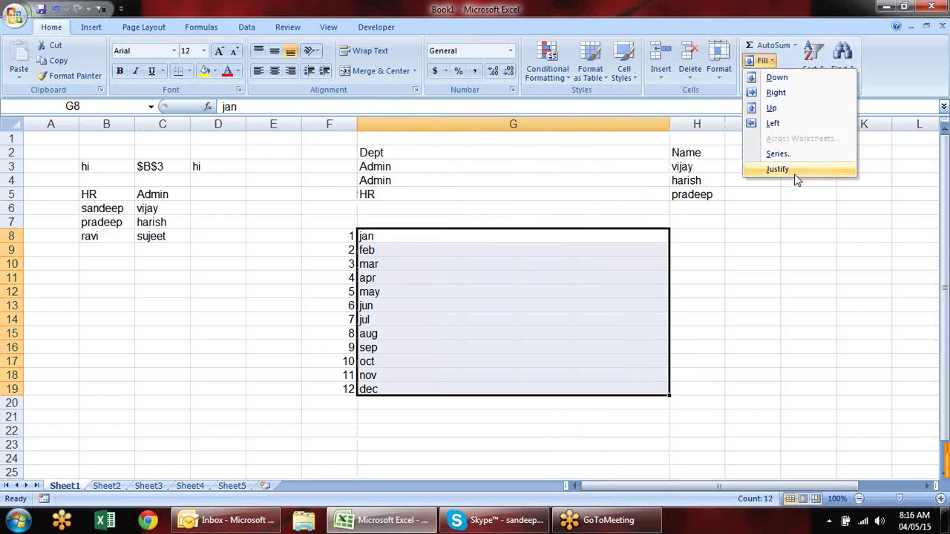
{"action": "left_click", "coordinate": [792, 173]}
{"action": "left_click", "coordinate": [587, 276]}
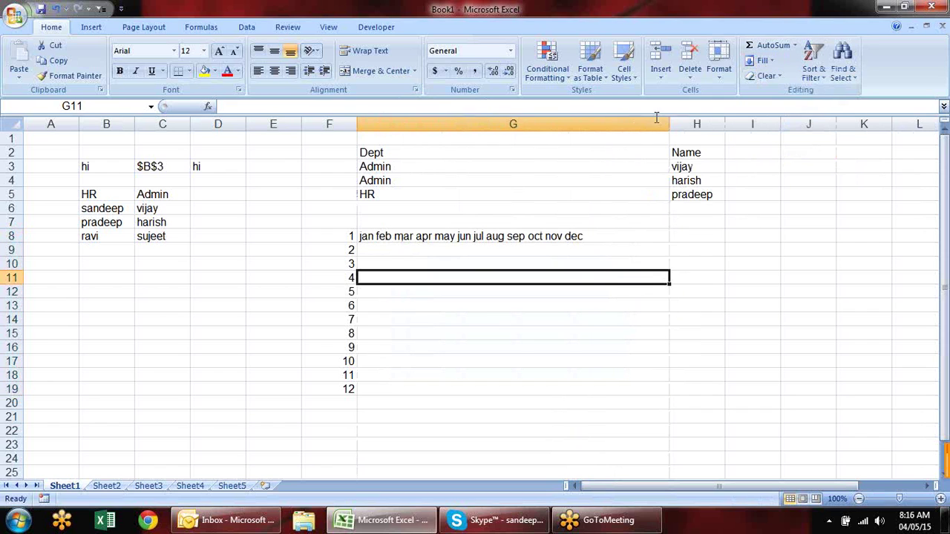
{"action": "left_click_drag", "start_coordinate": [670, 121], "coordinate": [424, 128]}
Replace the spaces between the months in cell G8 with "," (quote, comma, quote) using Find and Replace
{"action": "left_click", "coordinate": [366, 236]}
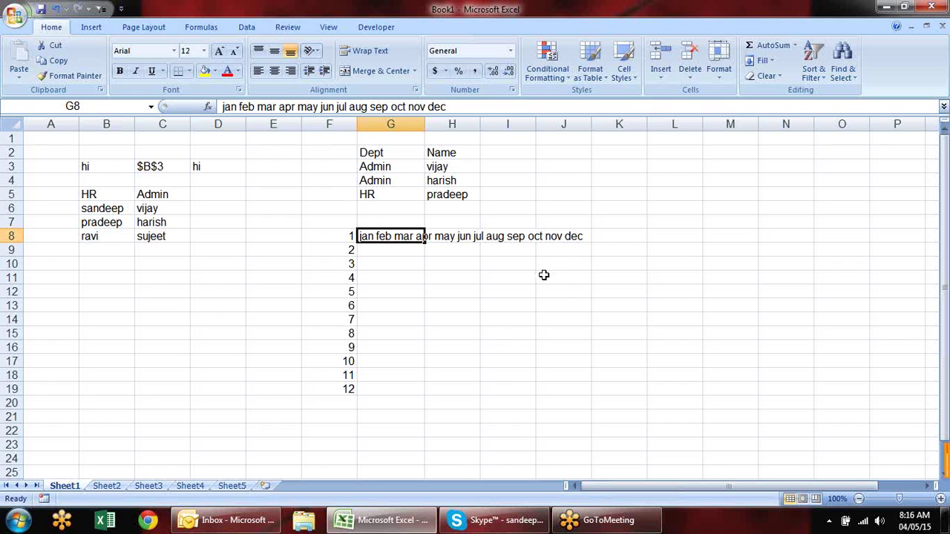
{"action": "key", "text": "ctrl+f"}
{"action": "left_click_drag", "start_coordinate": [414, 186], "coordinate": [615, 290]}
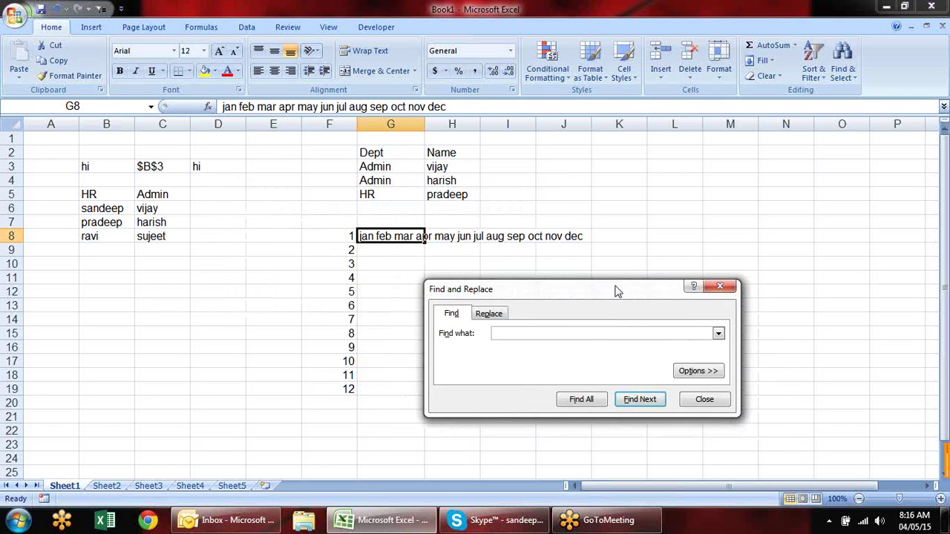
{"action": "left_click", "coordinate": [490, 313]}
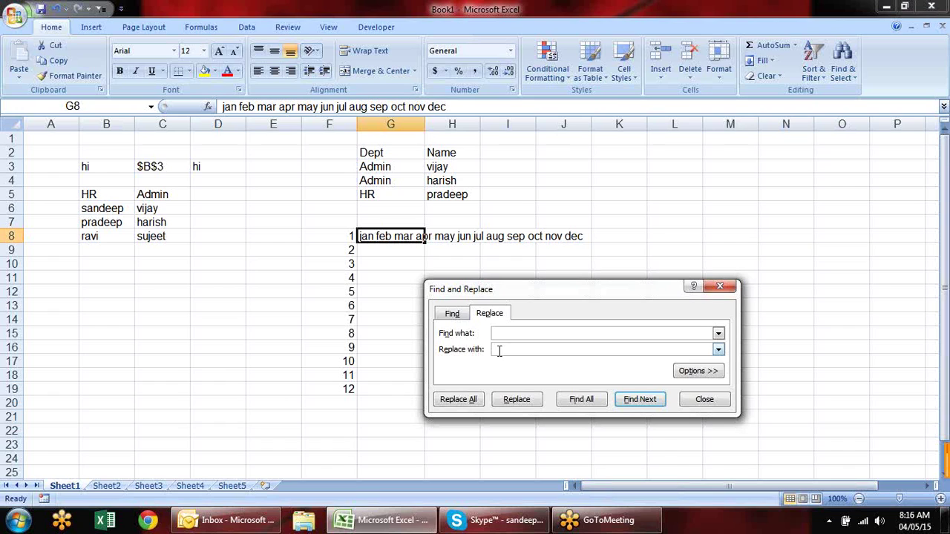
{"action": "left_click", "coordinate": [503, 349]}
{"action": "left_click", "coordinate": [512, 401]}
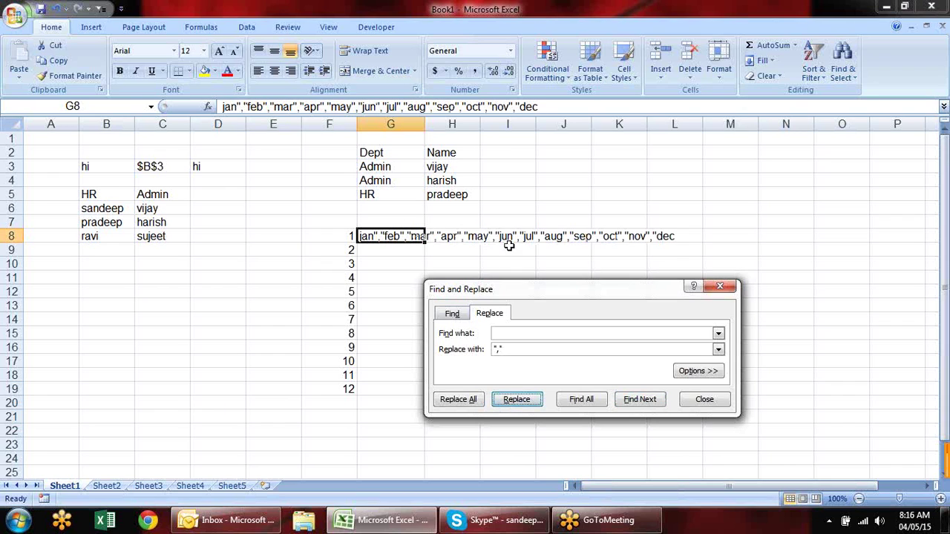
{"action": "left_click", "coordinate": [720, 288]}
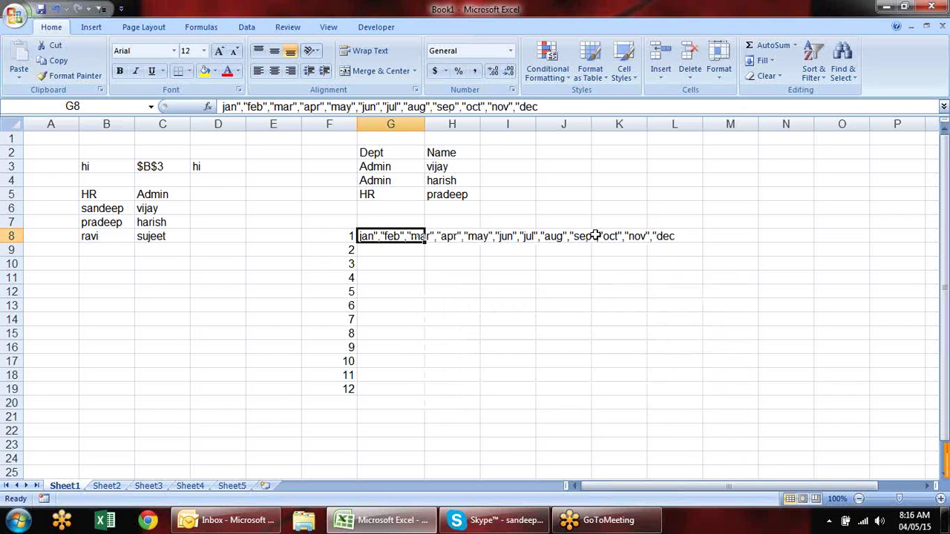
Add the missing quotation marks before jan and after dec in the text of cell G8
{"action": "double_click", "coordinate": [376, 237]}
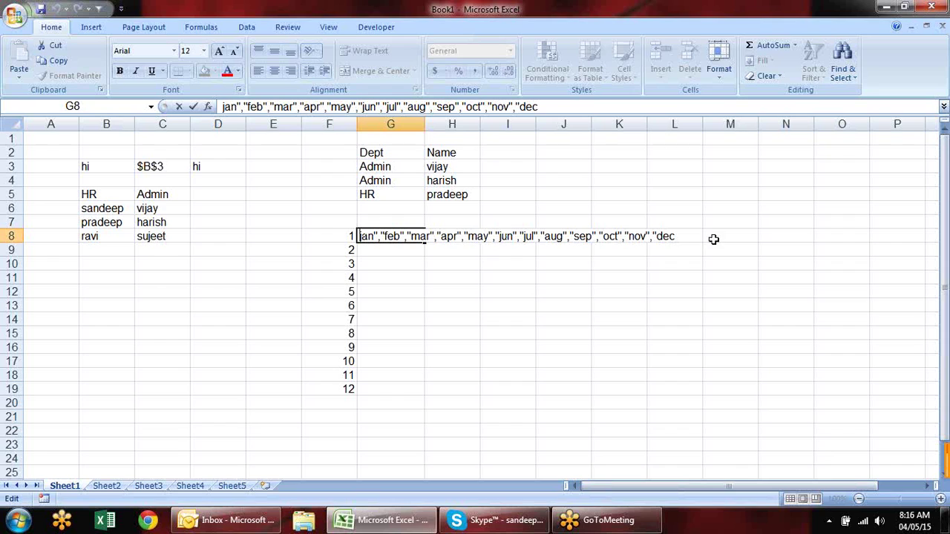
{"action": "type", "text": "\""}
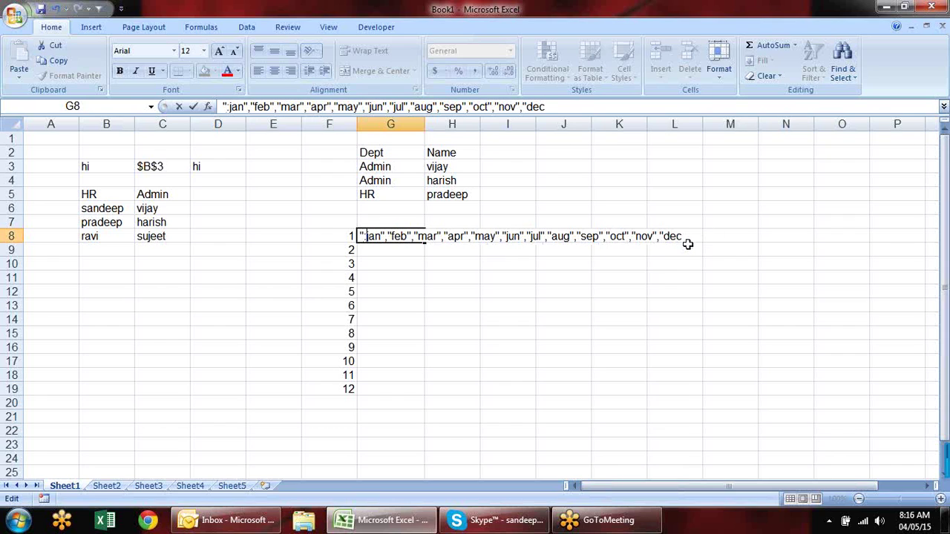
{"action": "key", "text": "BackSpace"}
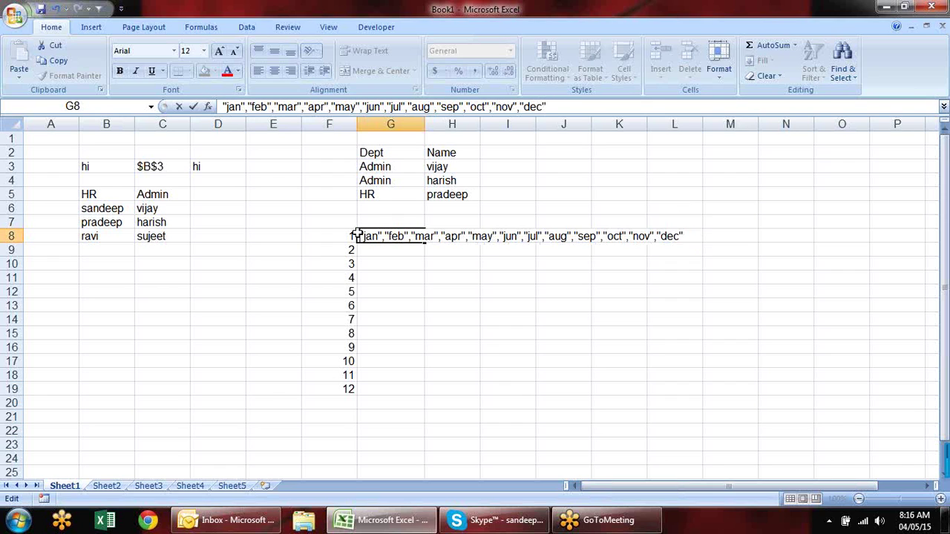
Turn the quoted month text in G8 into a CHOOSE formula with F8 as its index number, =choose(F8,"jan",...,"dec"), and commit it
{"action": "type", "text": "=chos"}
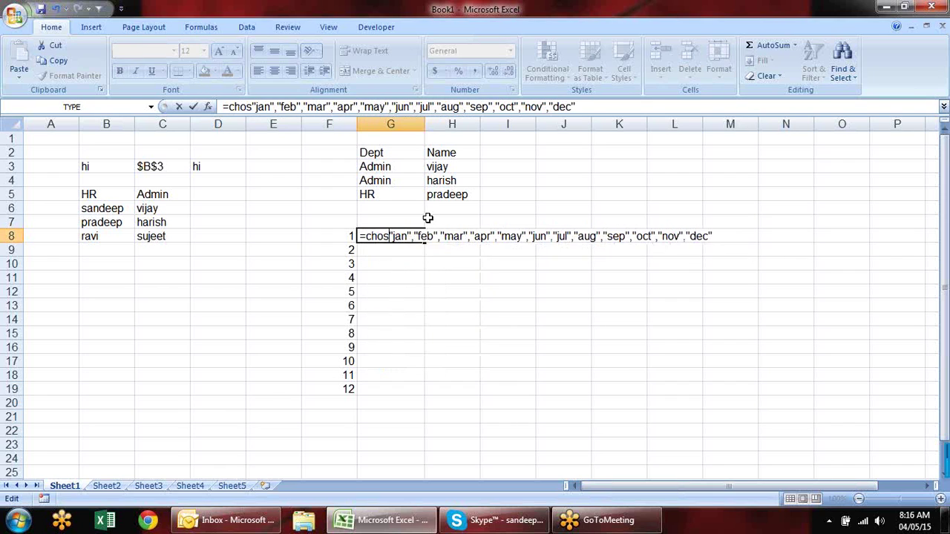
{"action": "key", "text": "BackSpace"}
{"action": "type", "text": "ose"}
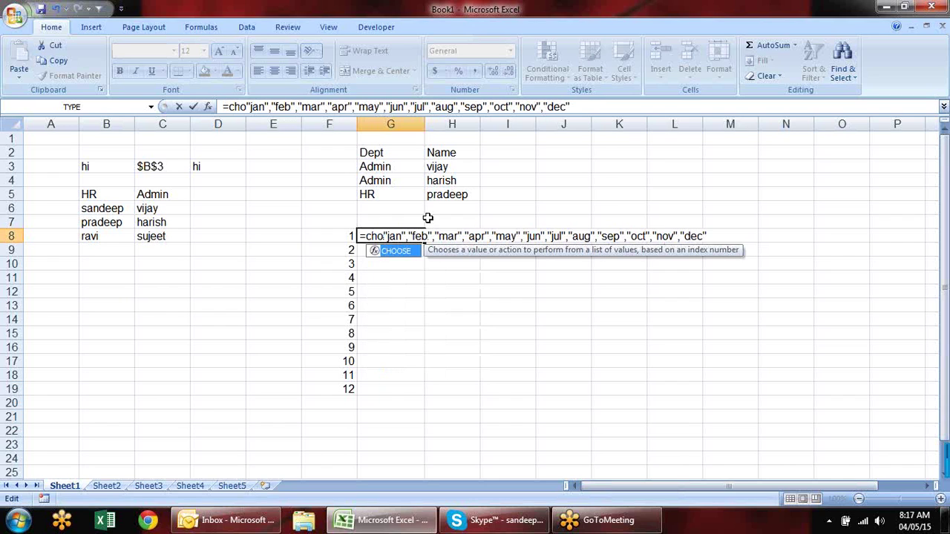
{"action": "type", "text": "("}
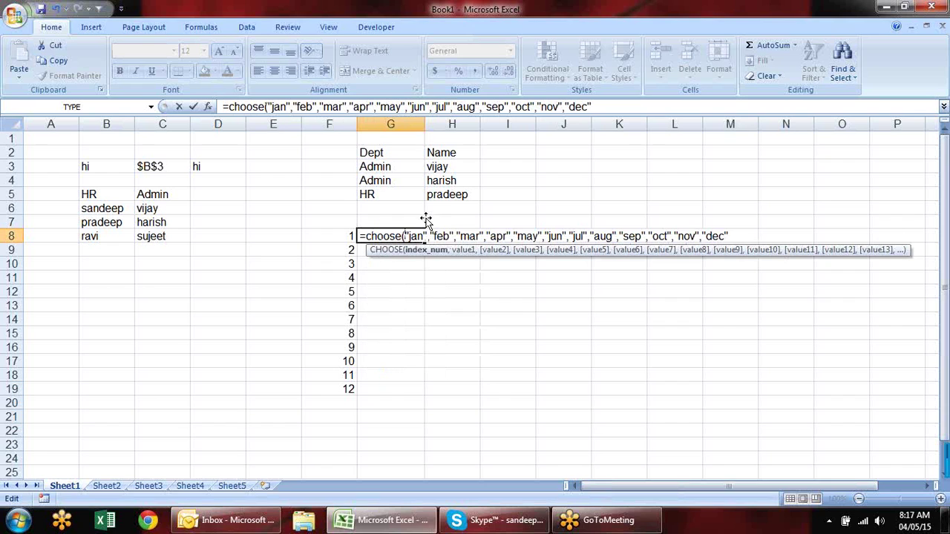
{"action": "left_click", "coordinate": [349, 236]}
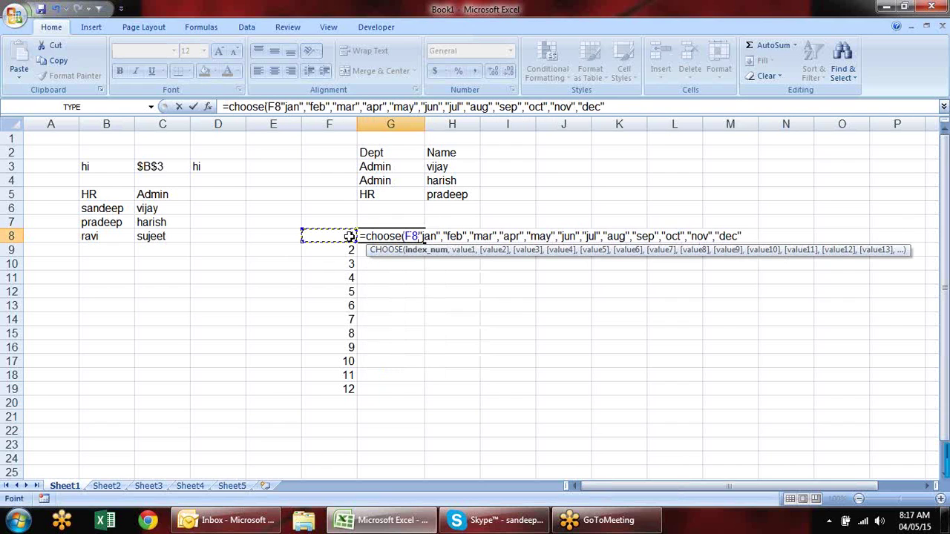
{"action": "type", "text": ","}
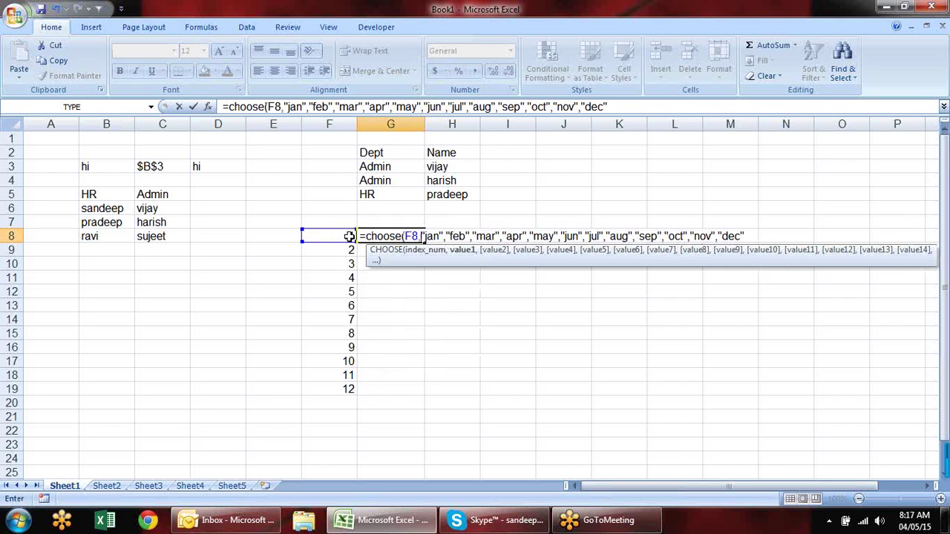
{"action": "left_click", "coordinate": [745, 236]}
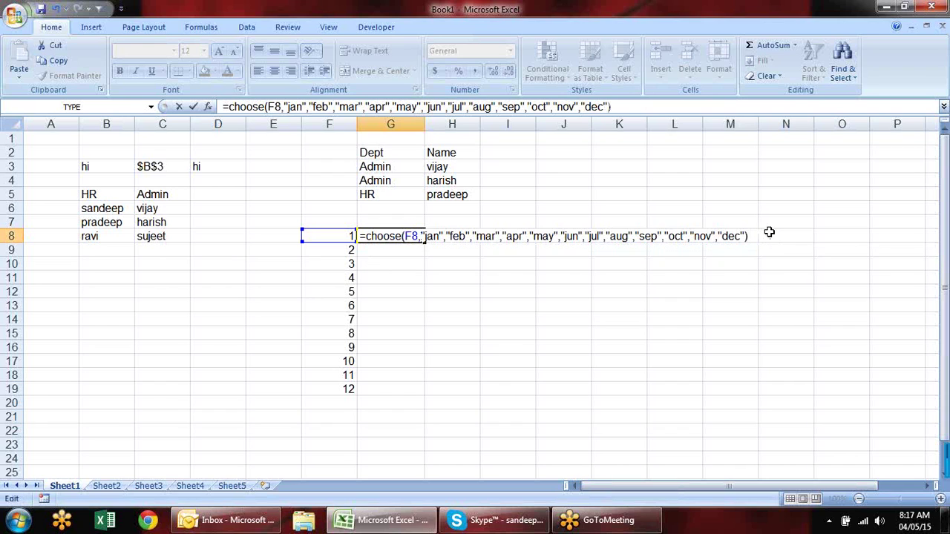
{"action": "key", "text": "Return"}
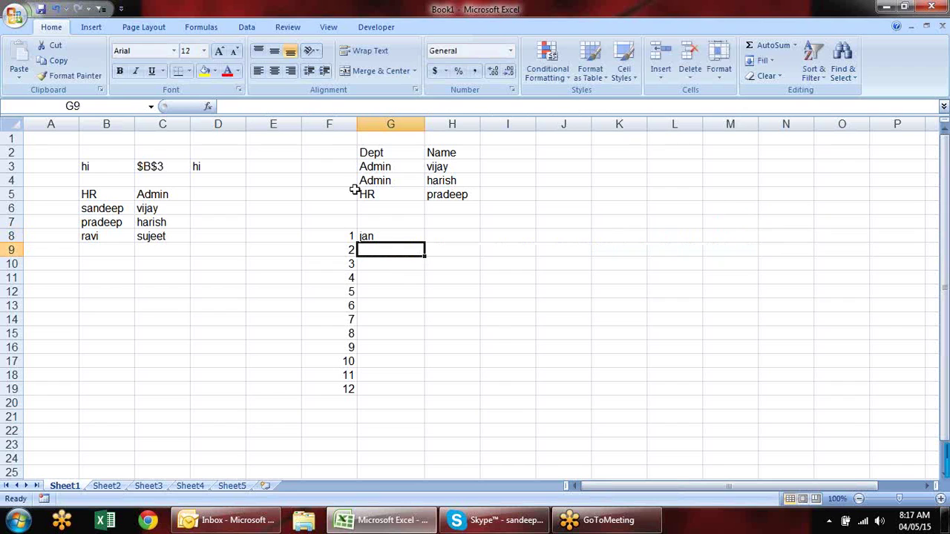
Copy the CHOOSE formula from G8 down through G19 for all twelve index numbers
{"action": "left_click", "coordinate": [416, 234]}
{"action": "left_click_drag", "start_coordinate": [426, 245], "coordinate": [398, 393]}
{"action": "left_click", "coordinate": [527, 317]}
Test the CHOOSE formulas by trying 6 in F8 and setting the index numbers in F8:F11 to 7, 5, 2 and 1
{"action": "left_click", "coordinate": [330, 236]}
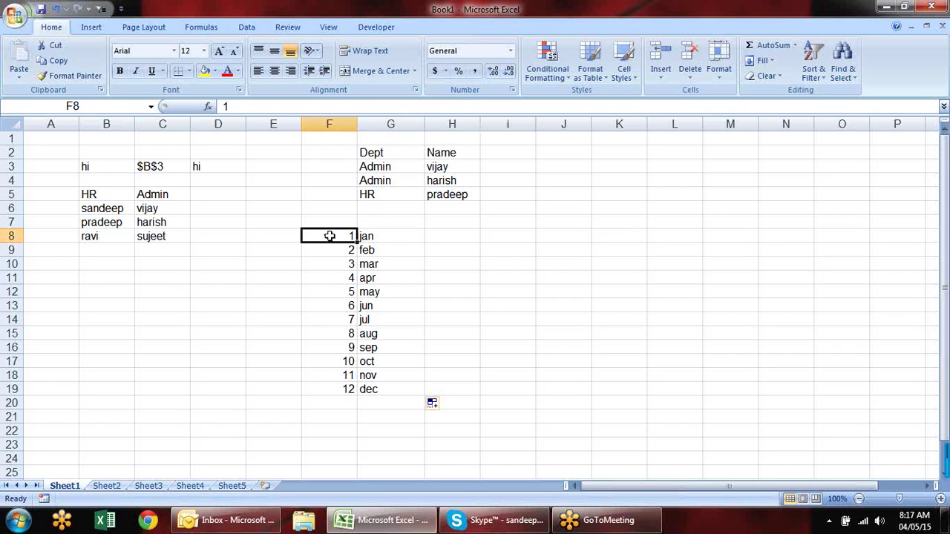
{"action": "type", "text": "6"}
{"action": "key", "text": "Return"}
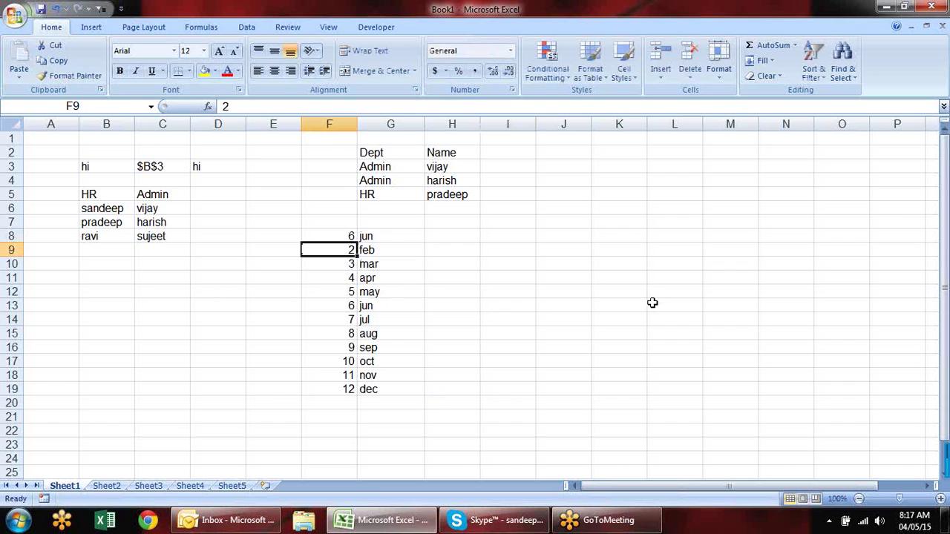
{"action": "key", "text": "Up"}
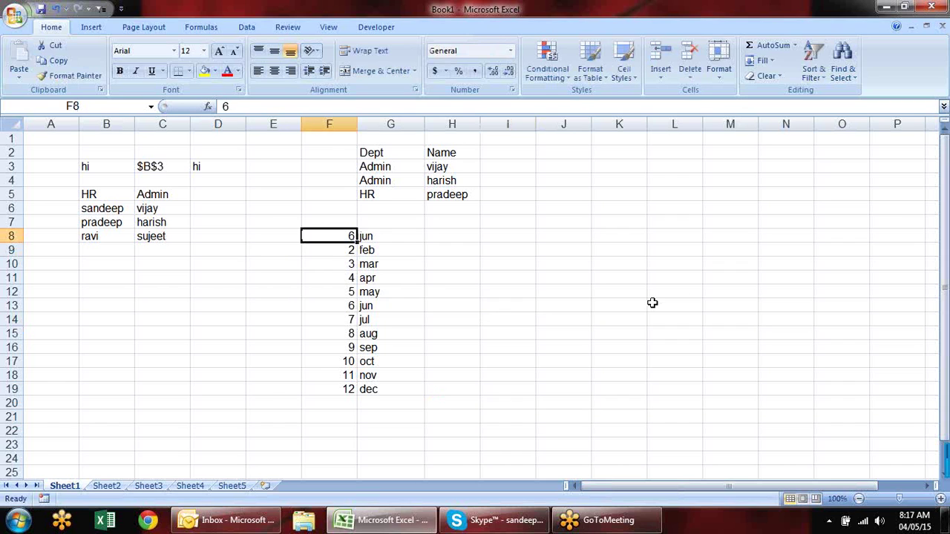
{"action": "type", "text": "7"}
{"action": "key", "text": "Return"}
{"action": "type", "text": "5"}
{"action": "key", "text": "Return"}
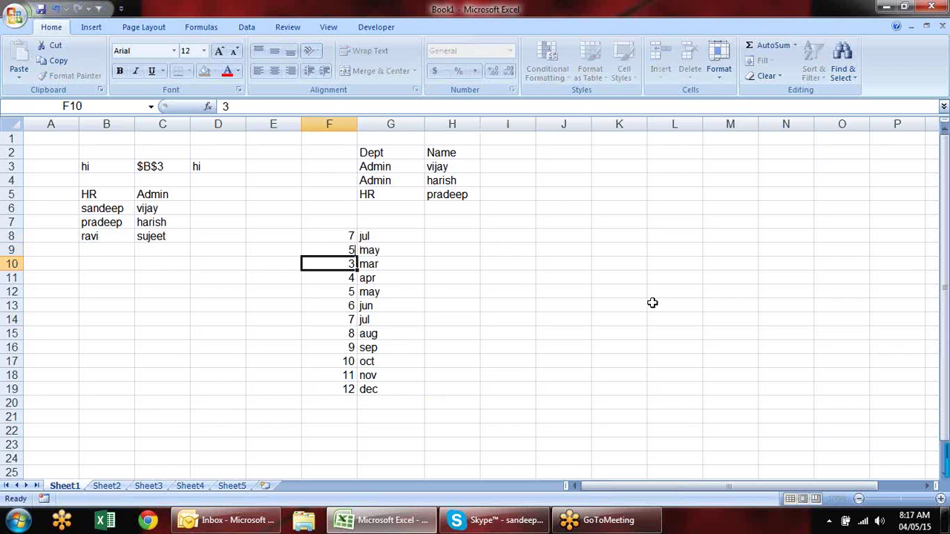
{"action": "type", "text": "2"}
{"action": "key", "text": "Return"}
{"action": "type", "text": "1"}
{"action": "key", "text": "Return"}
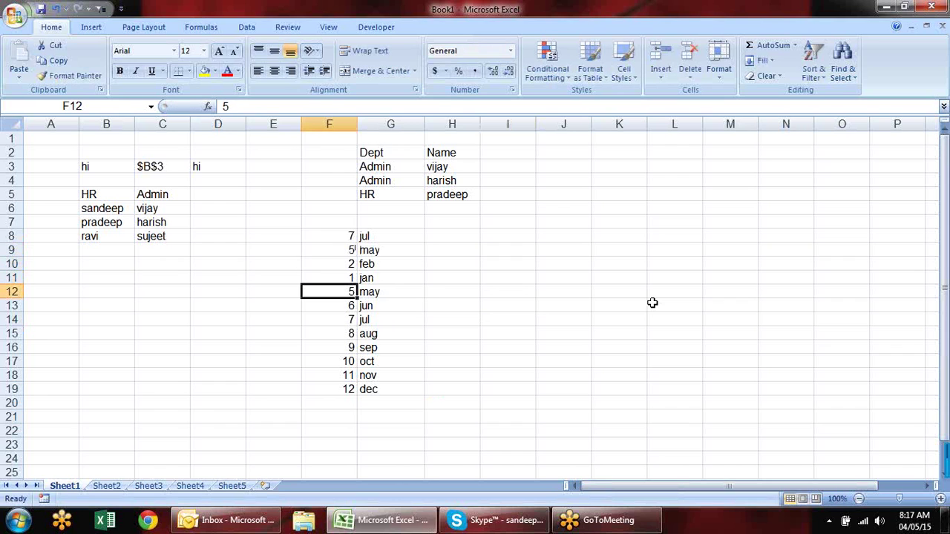
Review the arguments of the CHOOSE formula in G8 and look through the list of Lookup & Reference functions
{"action": "left_click", "coordinate": [374, 238]}
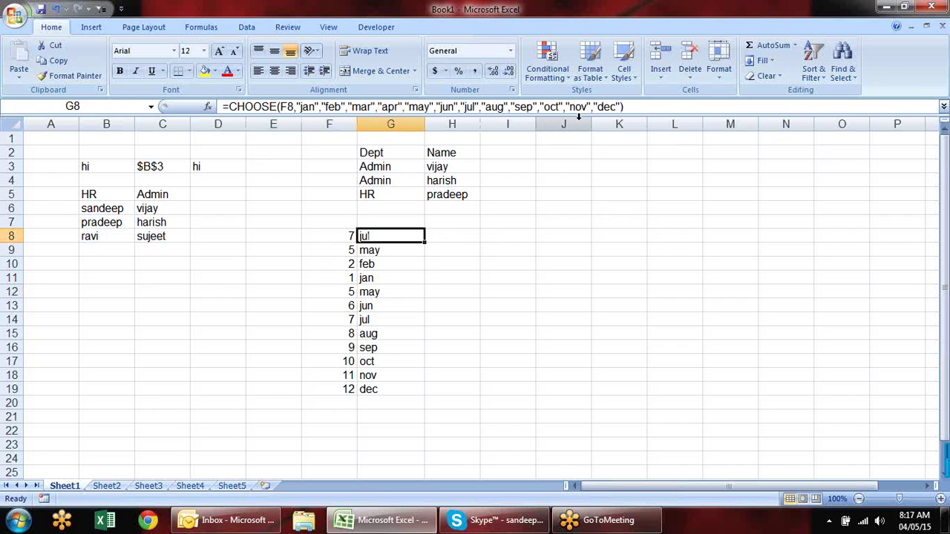
{"action": "left_click", "coordinate": [283, 106]}
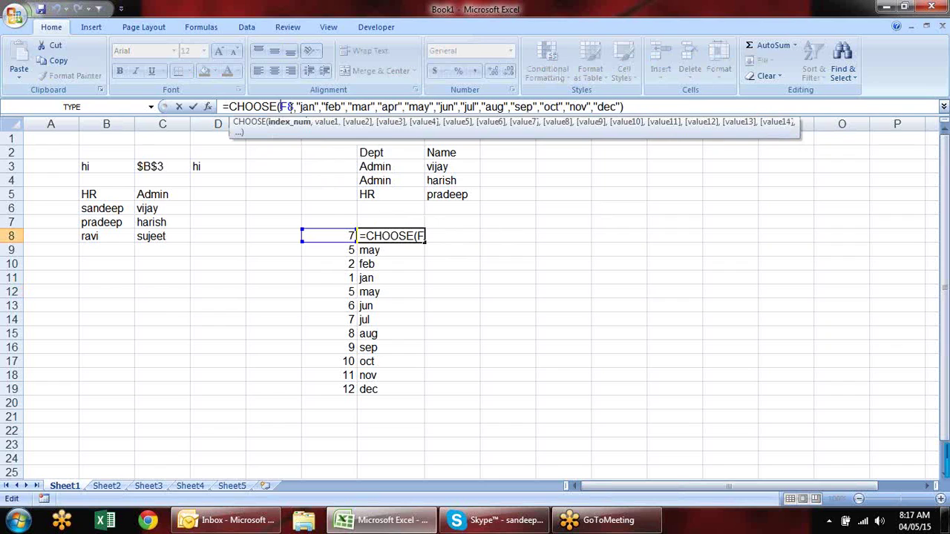
{"action": "key", "text": "Escape"}
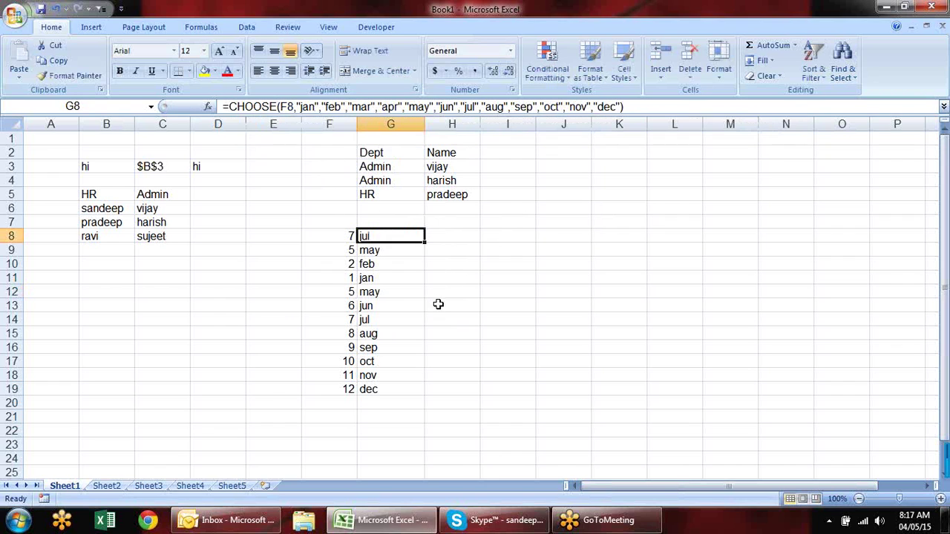
{"action": "left_click", "coordinate": [257, 236]}
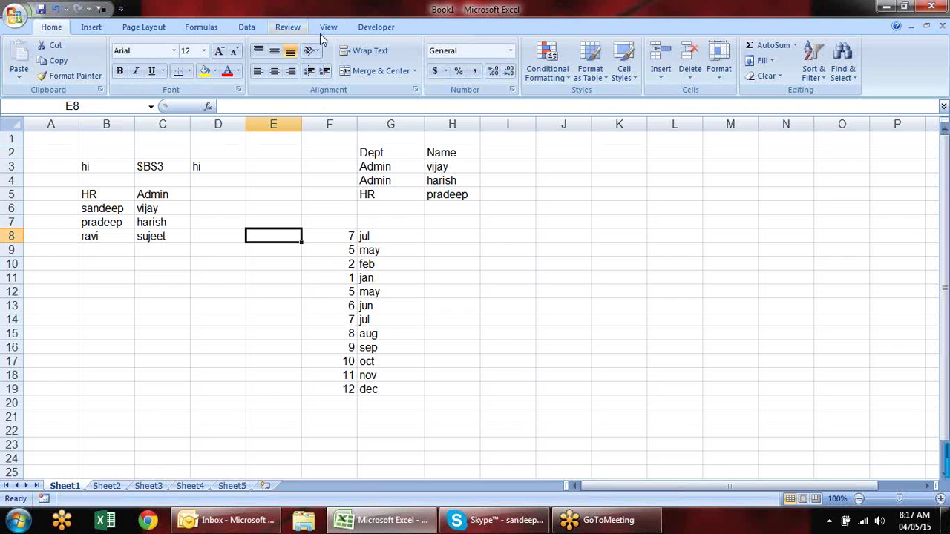
{"action": "left_click", "coordinate": [201, 29]}
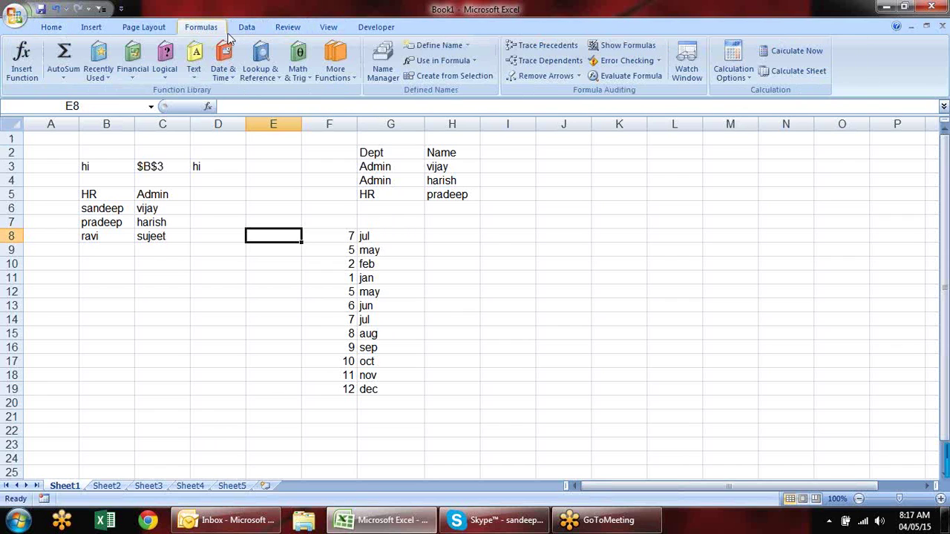
{"action": "left_click", "coordinate": [272, 81]}
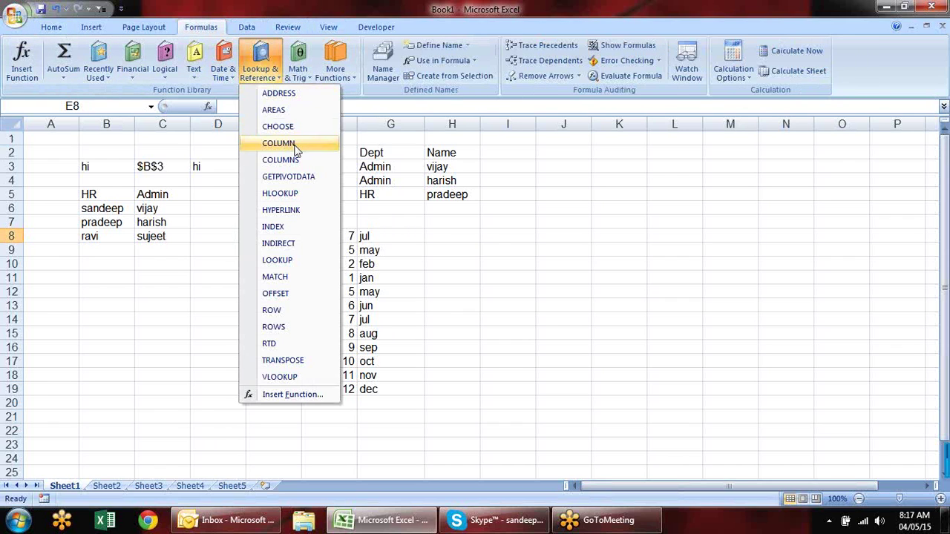
{"action": "left_click", "coordinate": [547, 290]}
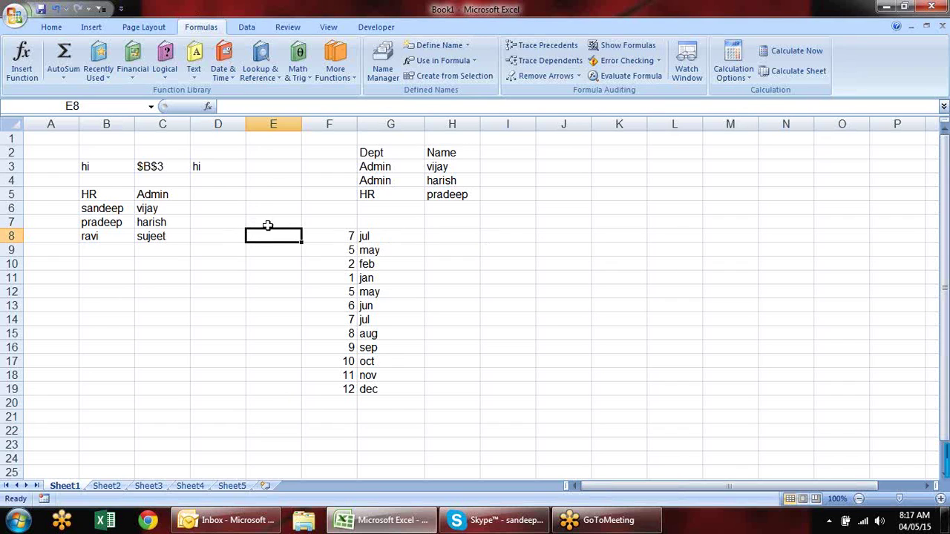
Enter =COLUMN() in cell D7 to return the cell's own column number
{"action": "left_click", "coordinate": [239, 223]}
{"action": "type", "text": "="}
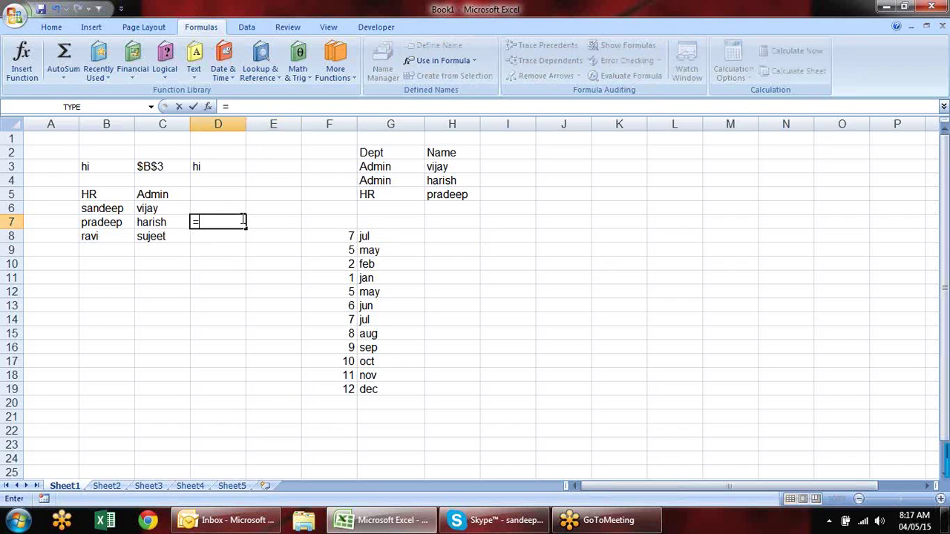
{"action": "type", "text": "col"}
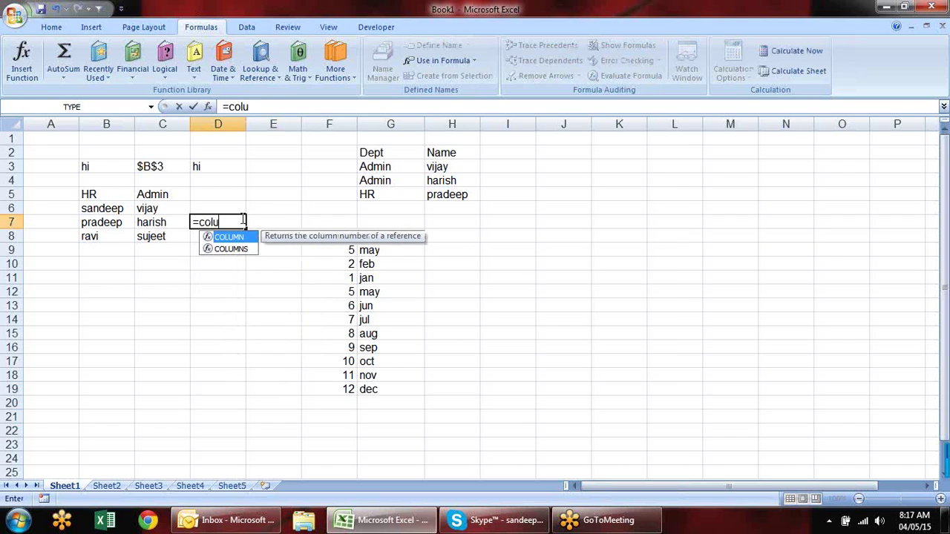
{"action": "type", "text": "u"}
{"action": "key", "text": "Tab"}
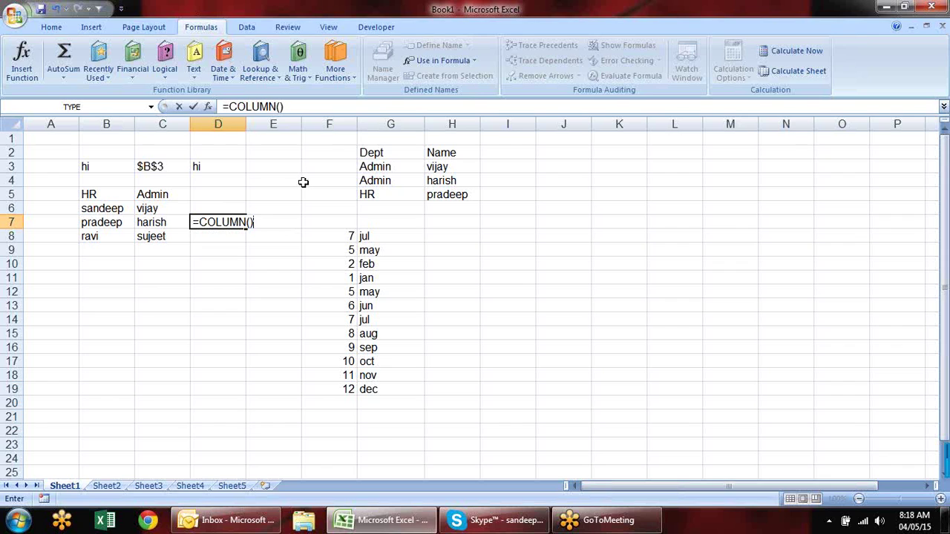
{"action": "key", "text": "Return"}
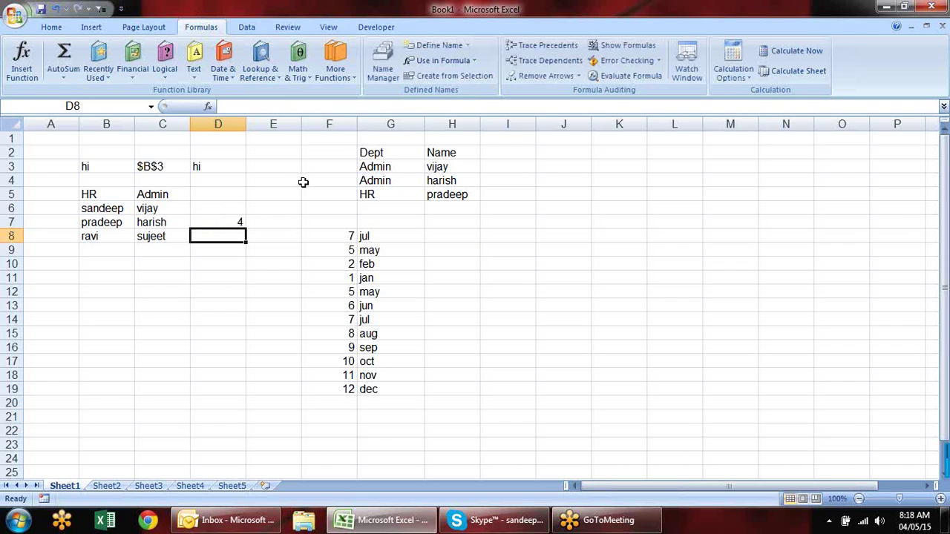
Enter =ROW() in cell D8 to return its own row number, and check the formulas in D8 and D7
{"action": "type", "text": "=ROW("}
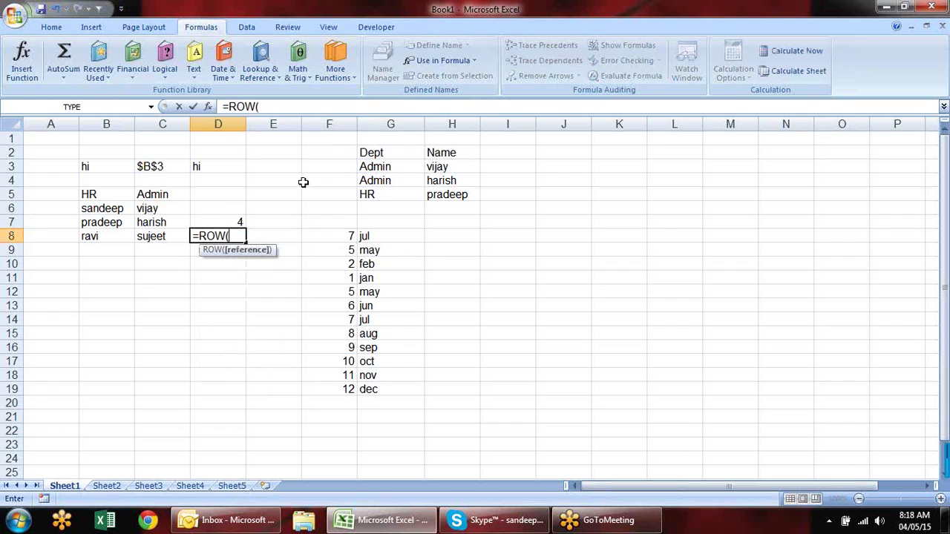
{"action": "key", "text": "Return"}
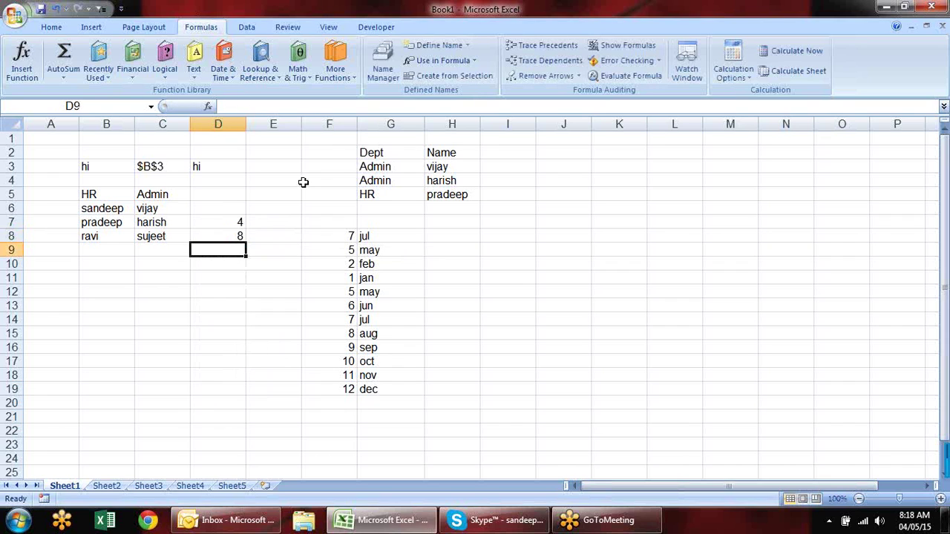
{"action": "left_click", "coordinate": [239, 234]}
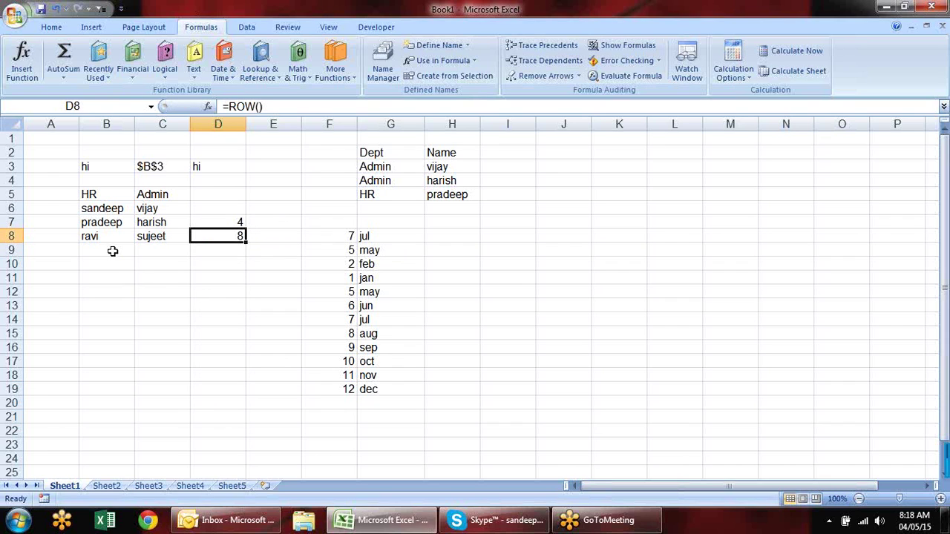
{"action": "left_click", "coordinate": [230, 223]}
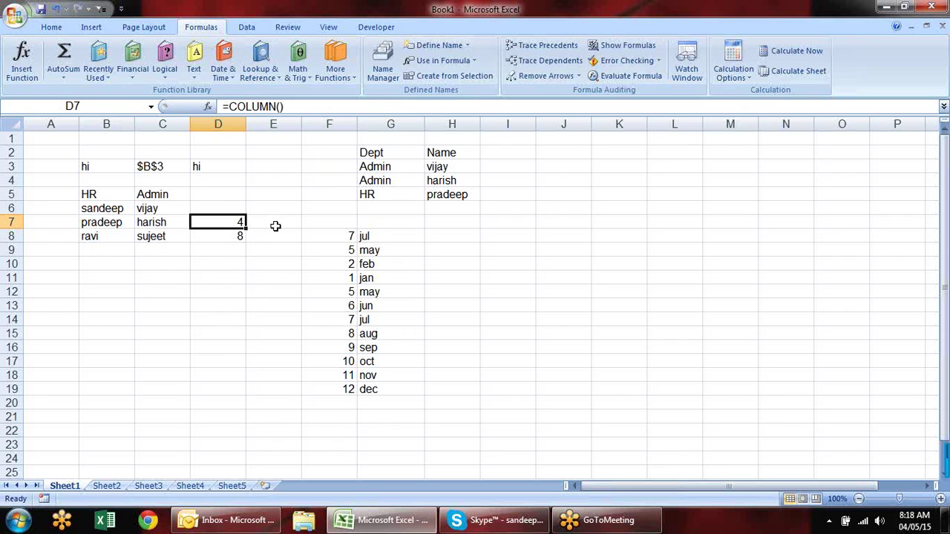
Enter =COLUMN(D2) in cell E10 to return the column number of a referenced cell
{"action": "left_click", "coordinate": [257, 265]}
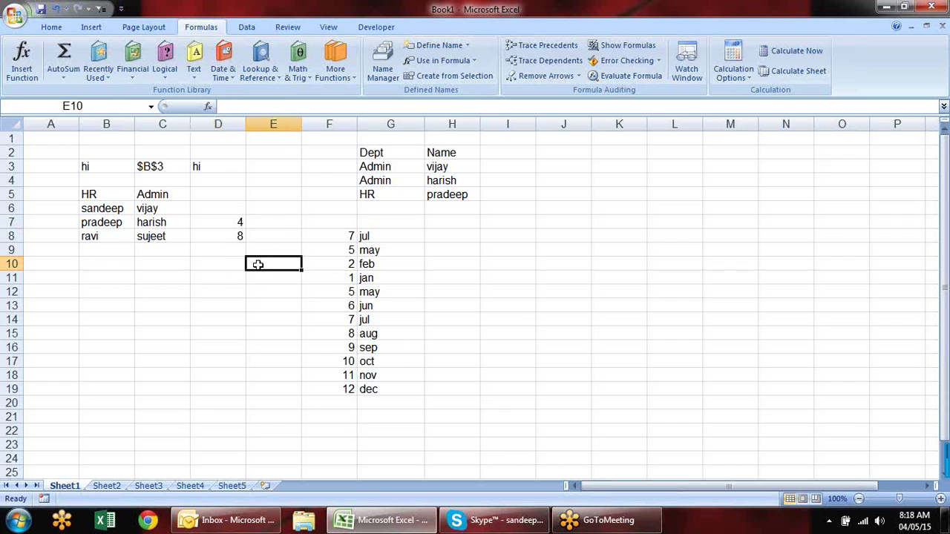
{"action": "type", "text": "=ro"}
{"action": "key", "text": "BackSpace"}
{"action": "key", "text": "BackSpace"}
{"action": "type", "text": "co"}
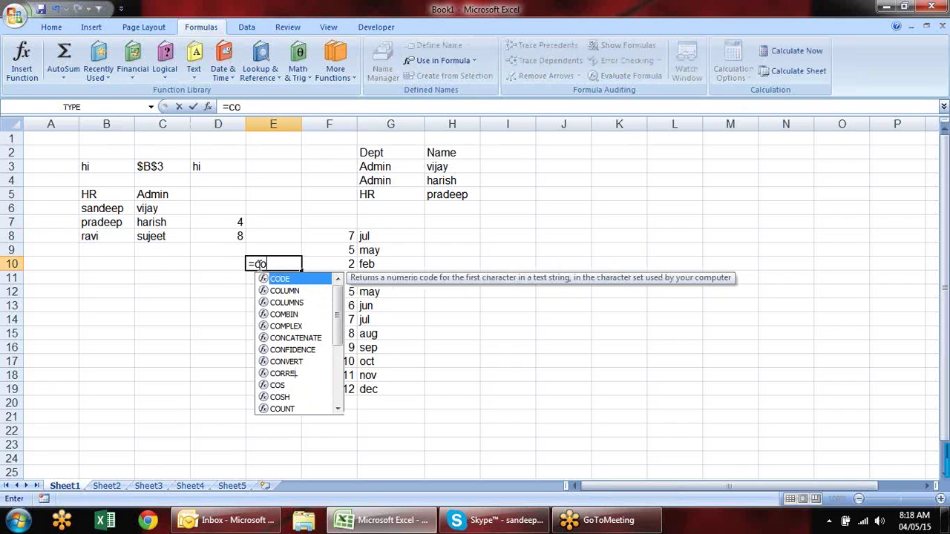
{"action": "key", "text": "Down"}
{"action": "key", "text": "Tab"}
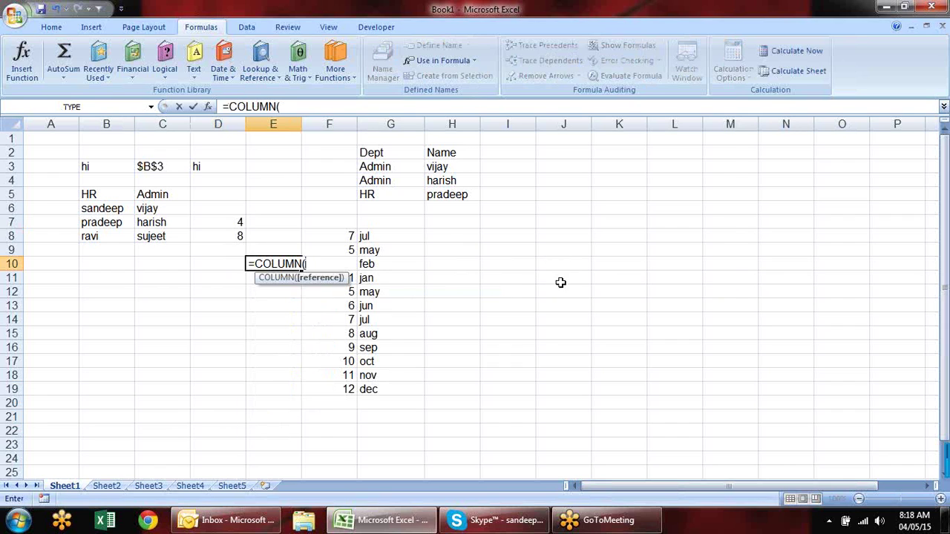
{"action": "left_click", "coordinate": [233, 152]}
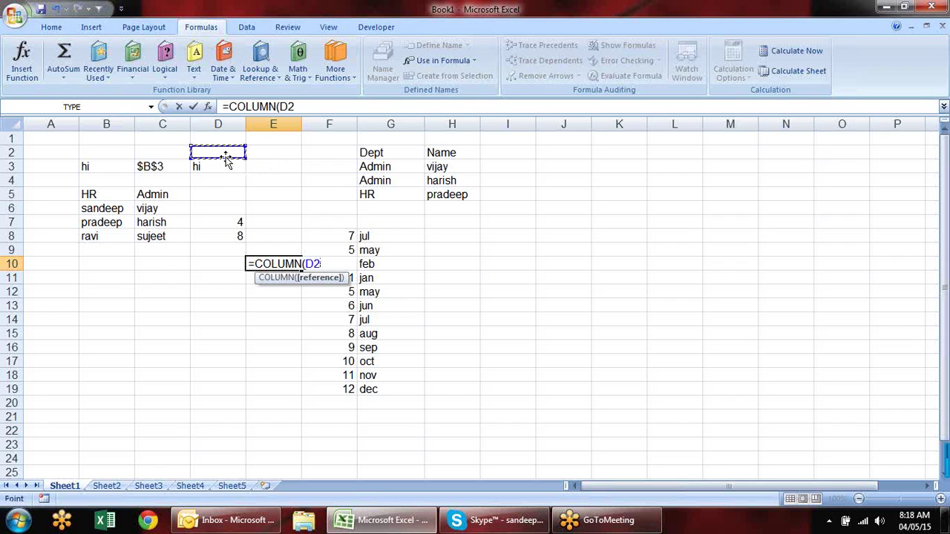
{"action": "type", "text": ")"}
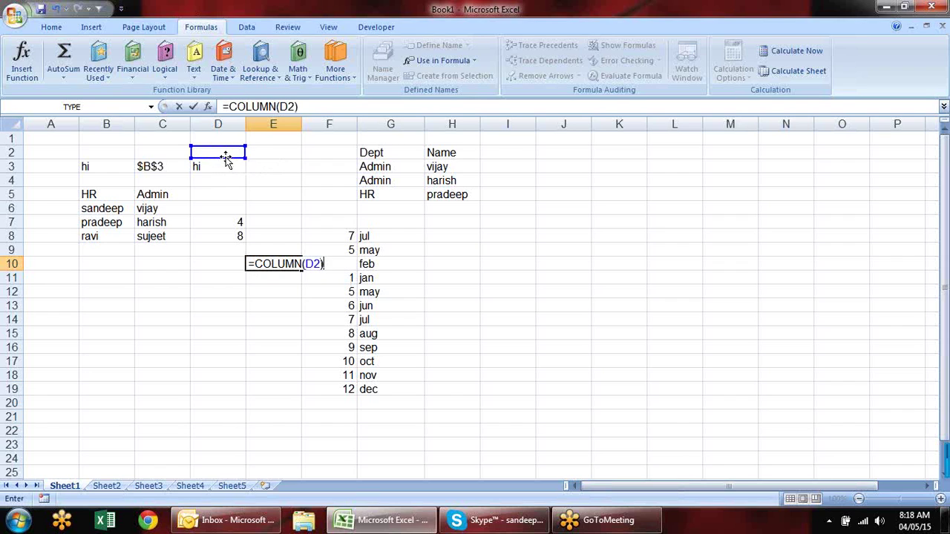
{"action": "key", "text": "Return"}
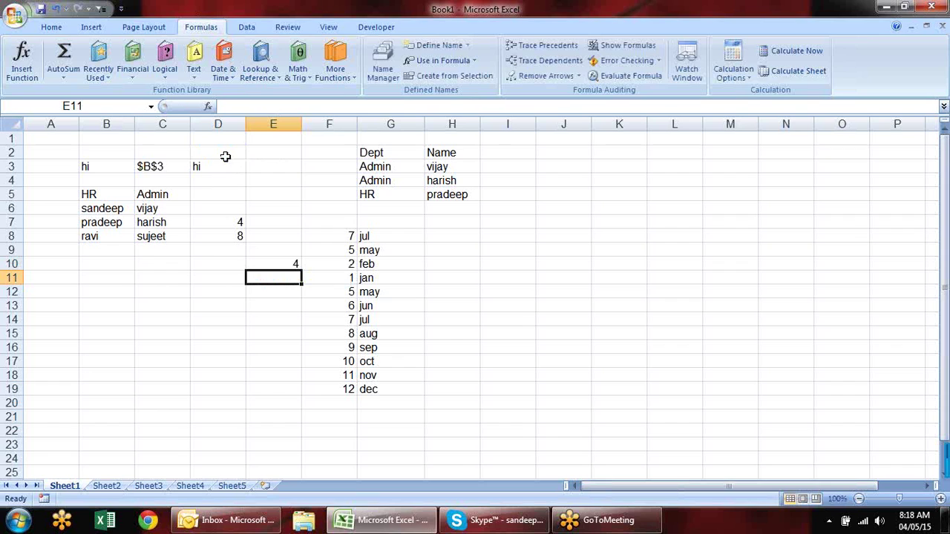
Enter =ROW(D4) in cell E11 to return the referenced cell's row number, and check the formulas in E10 and E11
{"action": "type", "text": "=row"}
{"action": "key", "text": "Tab"}
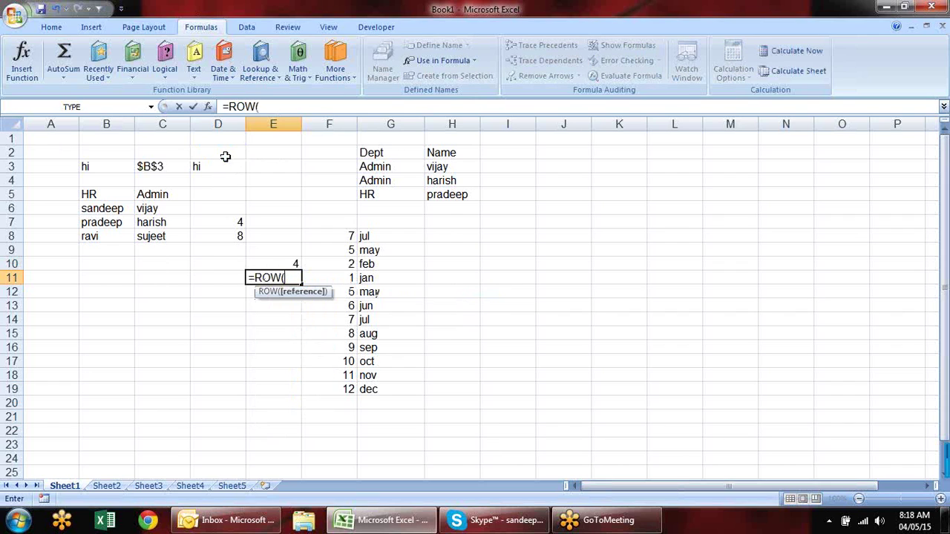
{"action": "left_click", "coordinate": [204, 180]}
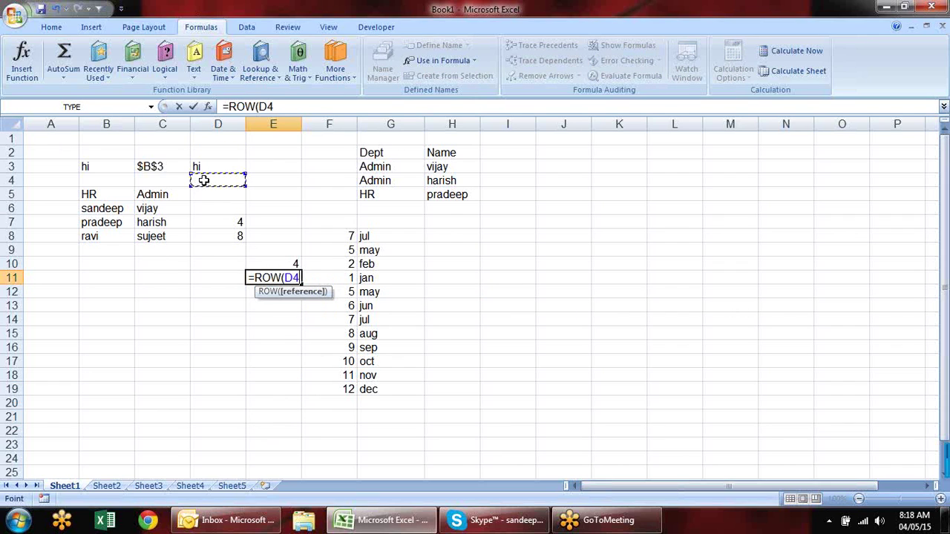
{"action": "key", "text": "Return"}
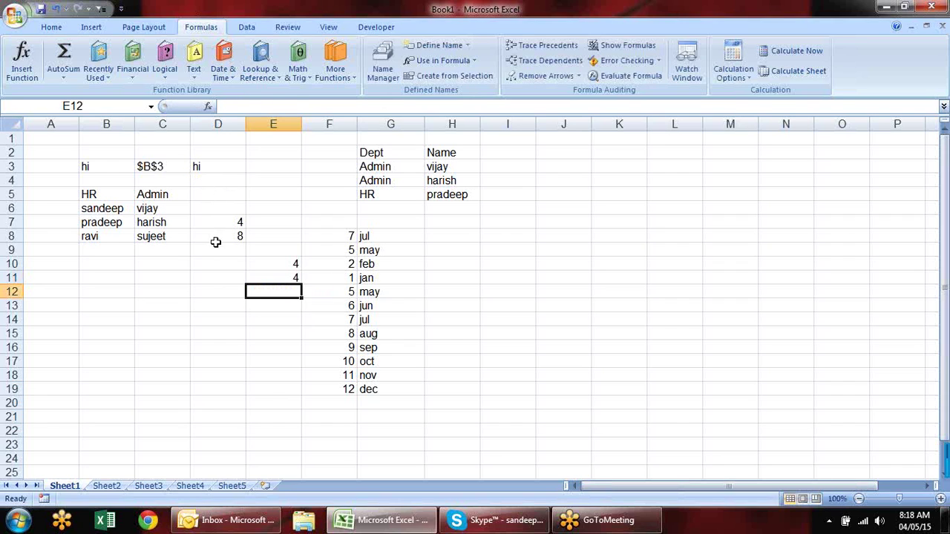
{"action": "left_click", "coordinate": [295, 261]}
{"action": "left_click", "coordinate": [290, 278]}
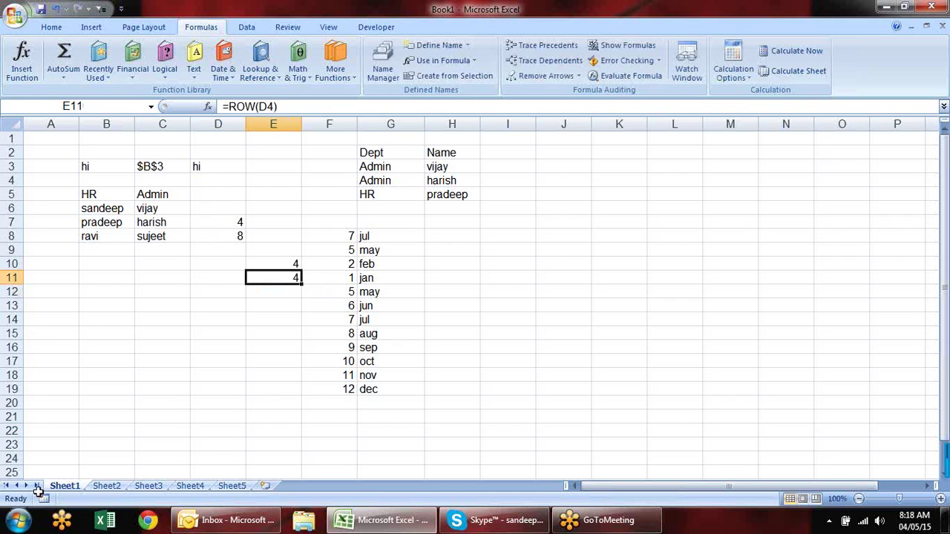
Switch to the empty Sheet2 and make A1 the active cell
{"action": "left_click", "coordinate": [107, 486]}
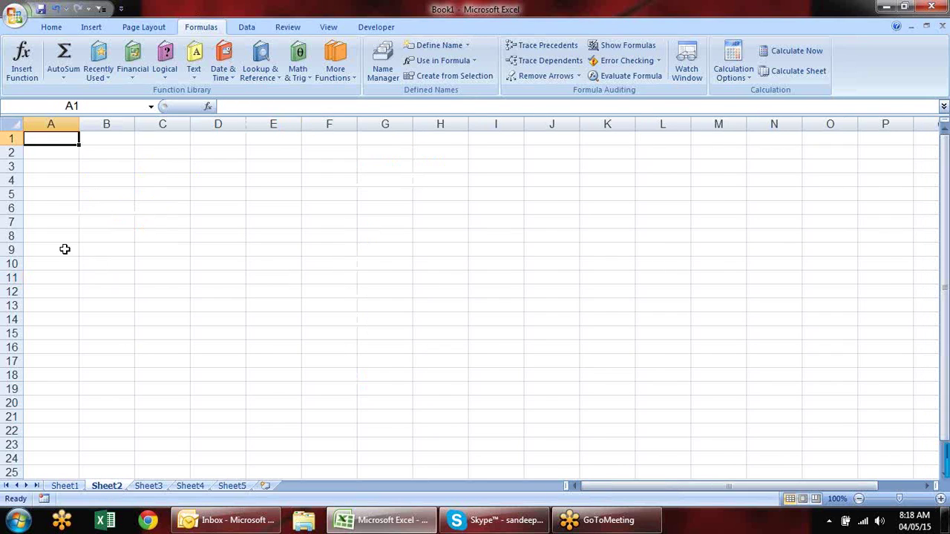
{"action": "left_click", "coordinate": [59, 165]}
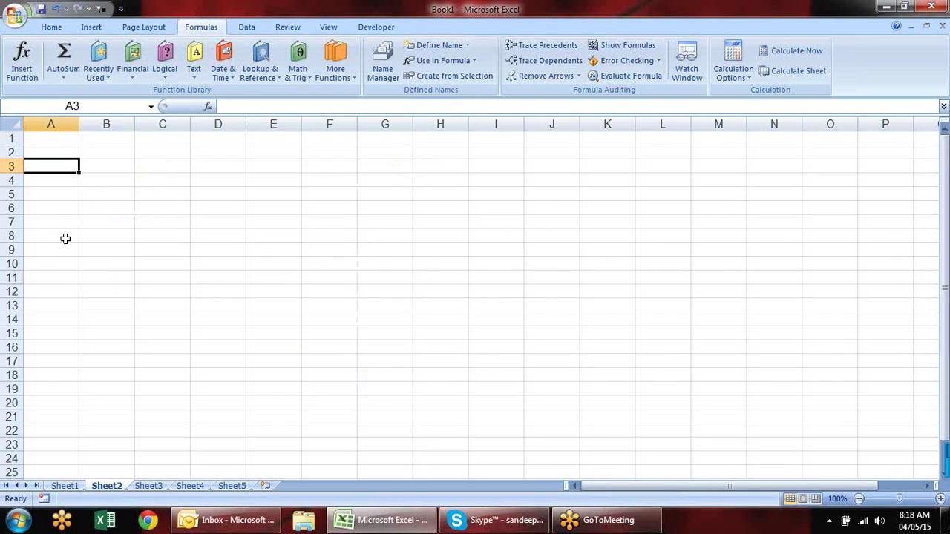
{"action": "left_click", "coordinate": [72, 487]}
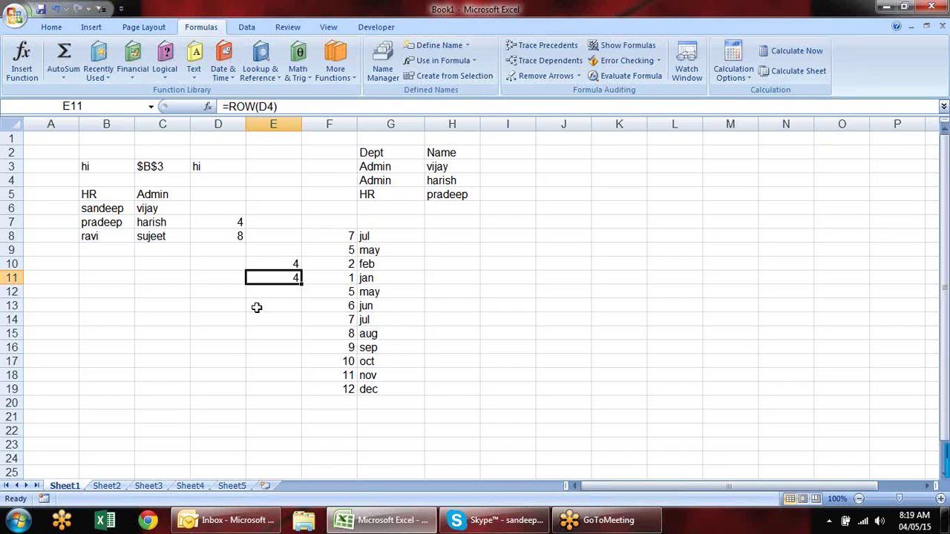
{"action": "left_click", "coordinate": [107, 488]}
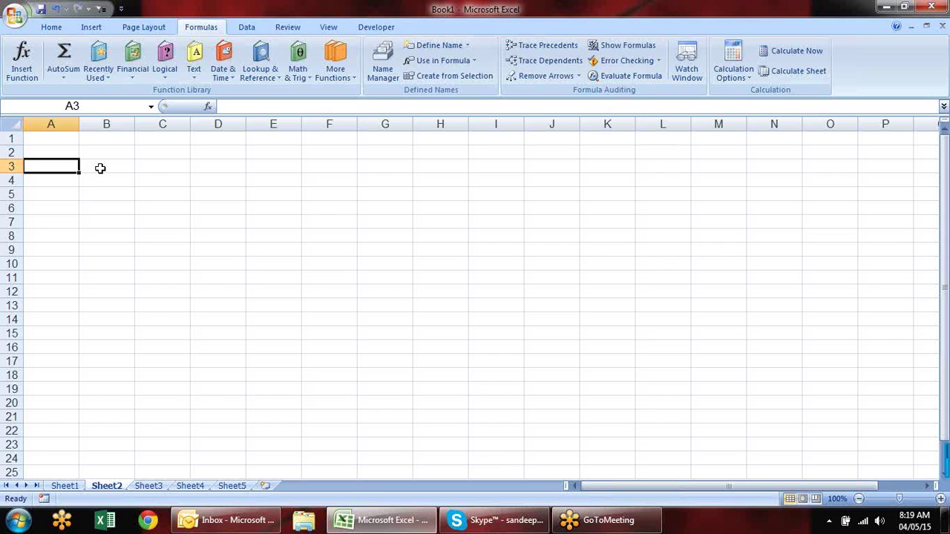
{"action": "type", "text": "3"}
{"action": "key", "text": "Escape"}
{"action": "key", "text": "Up"}
{"action": "key", "text": "Up"}
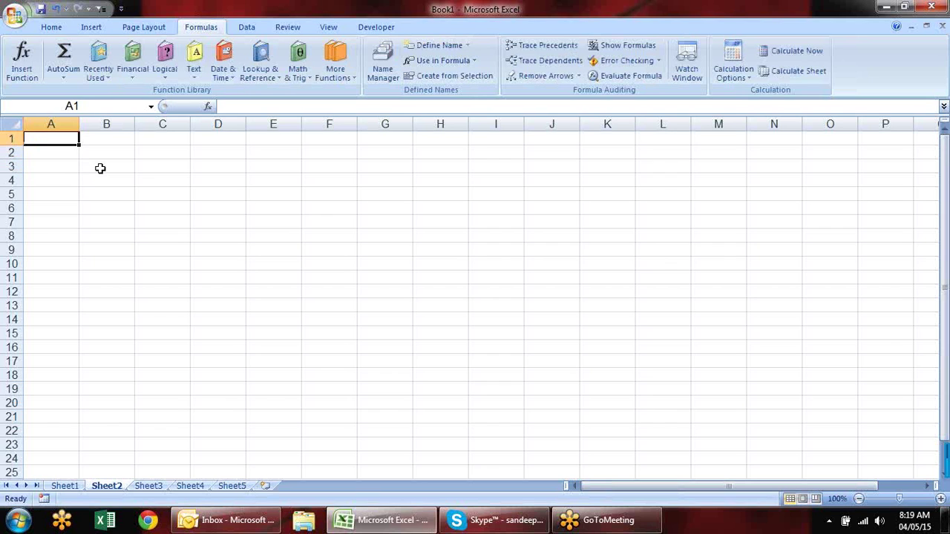
Enter a first name in B1 and autofill the custom name list down to B11
{"action": "key", "text": "Right"}
{"action": "type", "text": "sandee"}
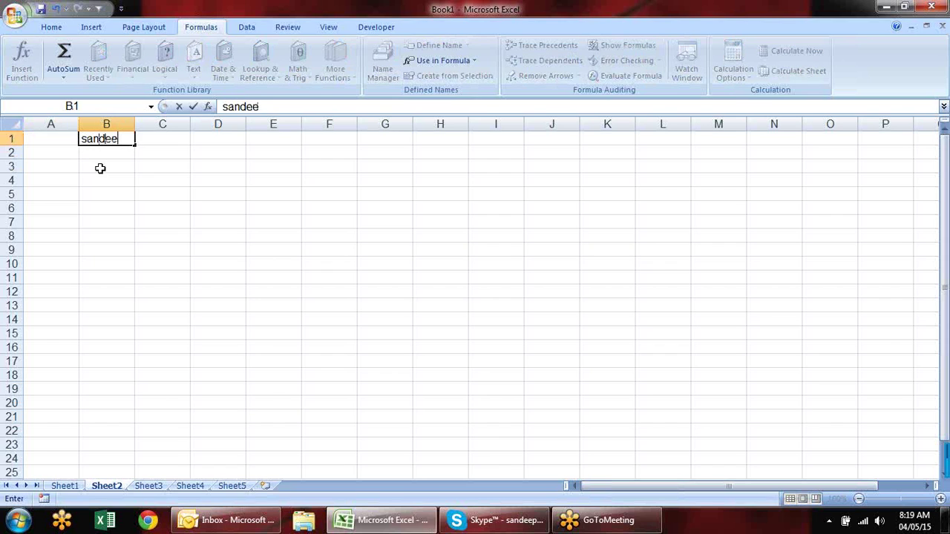
{"action": "type", "text": "p"}
{"action": "key", "text": "Return"}
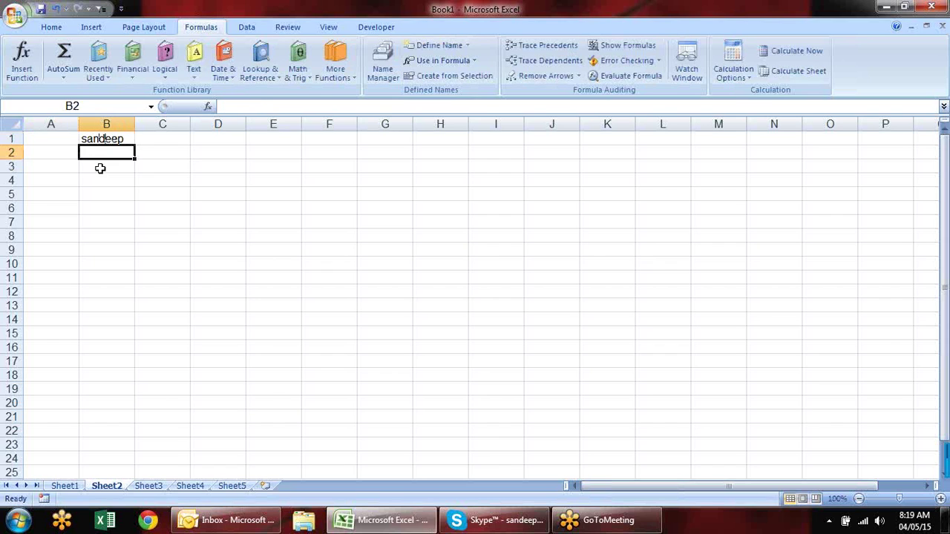
{"action": "key", "text": "Up"}
{"action": "left_click_drag", "start_coordinate": [135, 144], "coordinate": [121, 276]}
Fill C1:C11 with random numbers using =RANDBETWEEN(10,90)
{"action": "left_click", "coordinate": [158, 138]}
{"action": "left_click_drag", "start_coordinate": [158, 138], "coordinate": [155, 284]}
{"action": "type", "text": "="}
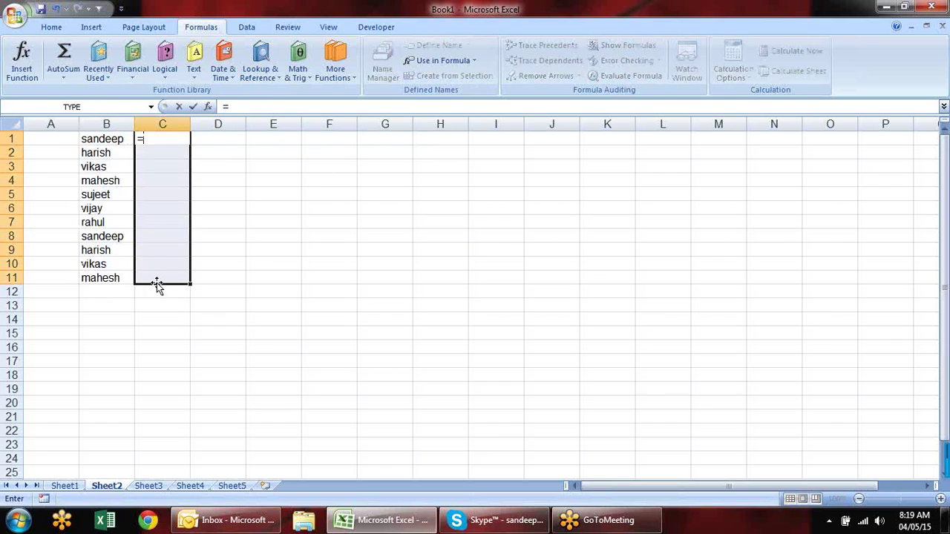
{"action": "type", "text": "r"}
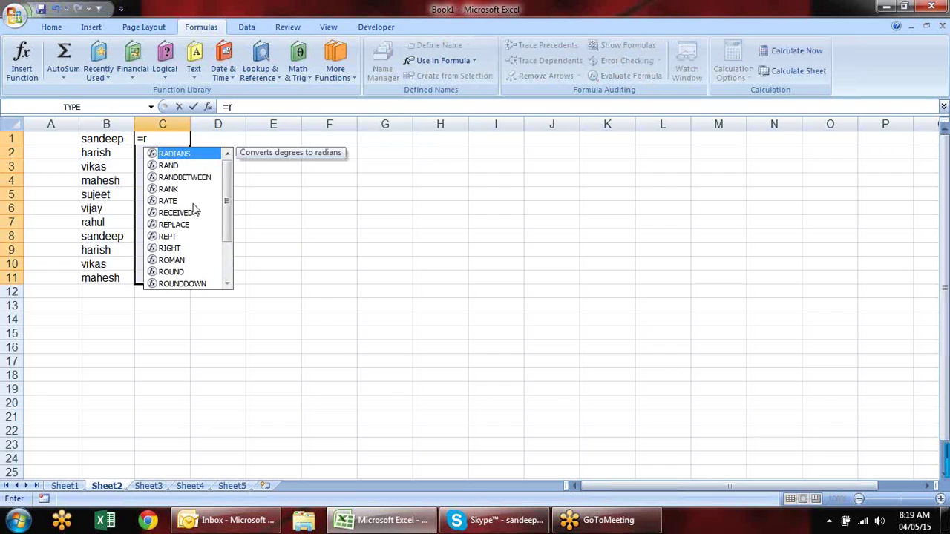
{"action": "left_click", "coordinate": [190, 177]}
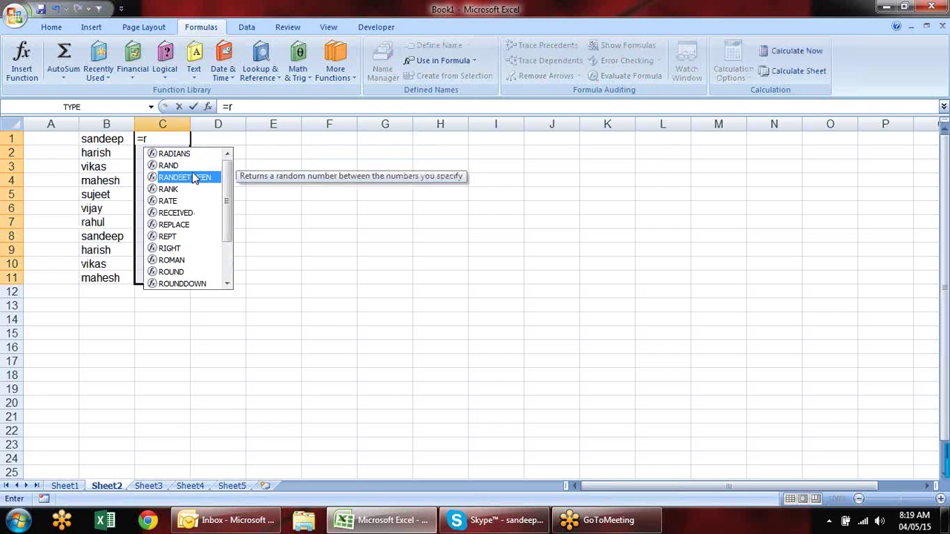
{"action": "double_click", "coordinate": [190, 178]}
{"action": "type", "text": "10,"}
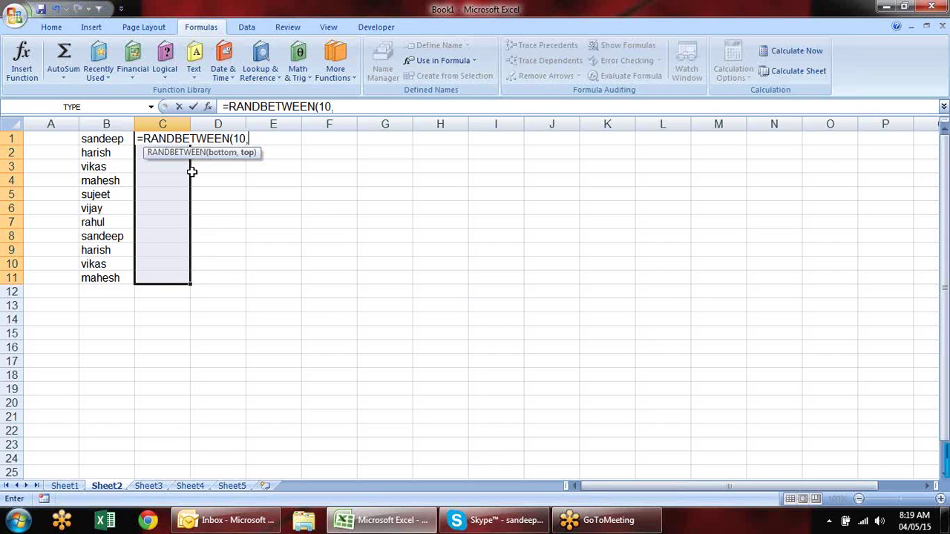
{"action": "type", "text": "90)"}
{"action": "key", "text": "ctrl+Return"}
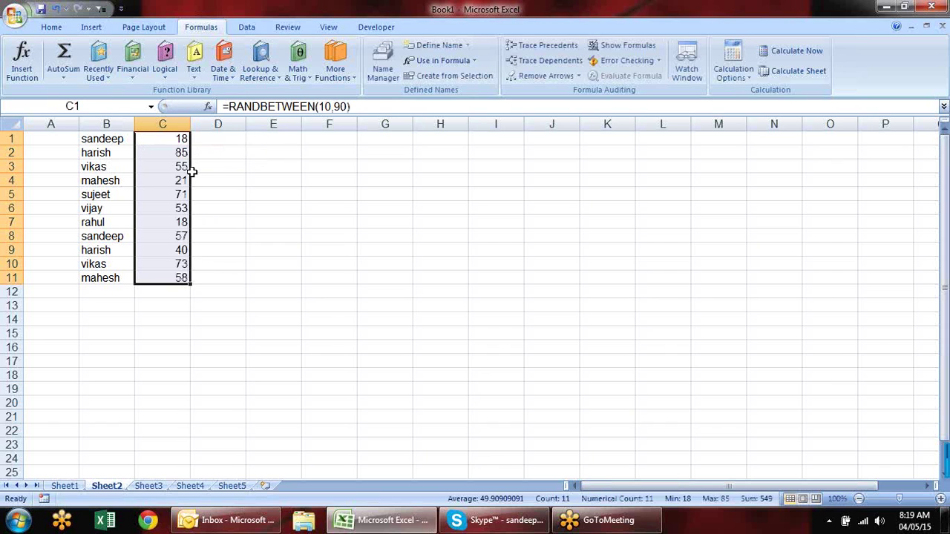
Convert the RANDBETWEEN formulas in C1:C11 to fixed numbers by pasting them over themselves as Values
{"action": "key", "text": "ctrl+c"}
{"action": "key", "text": "alt+e"}
{"action": "key", "text": "s"}
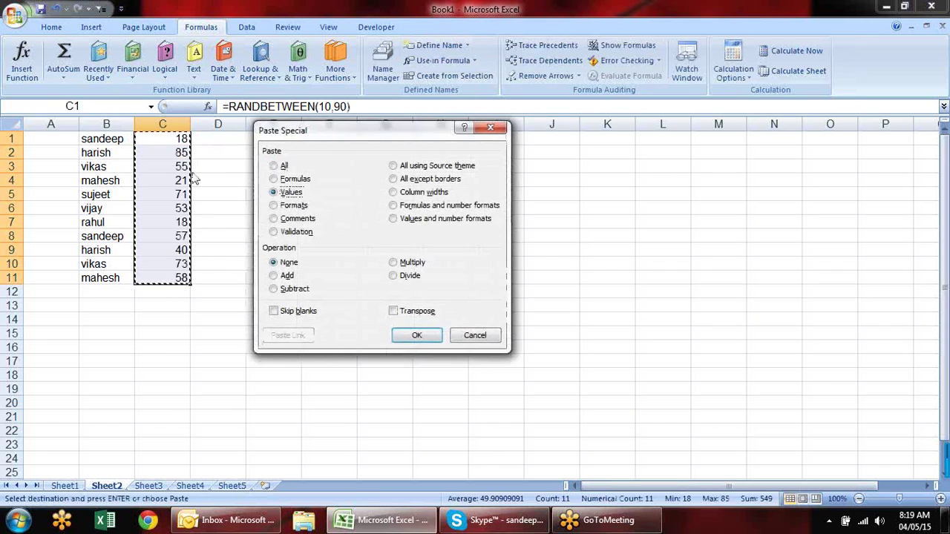
{"action": "key", "text": "v"}
{"action": "key", "text": "Return"}
Enter =ROW() in A1 and fill it down to A11 as serial numbers beside the names
{"action": "left_click", "coordinate": [74, 138]}
{"action": "left_click", "coordinate": [69, 180]}
{"action": "key", "text": "Down"}
{"action": "key", "text": "Down"}
{"action": "key", "text": "Down"}
{"action": "key", "text": "Down"}
{"action": "left_click", "coordinate": [61, 138]}
{"action": "type", "text": "=row"}
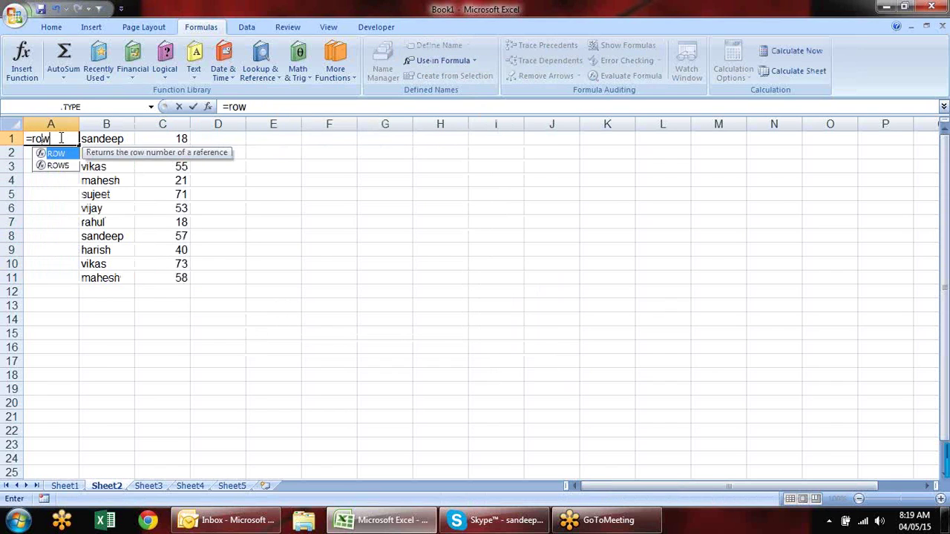
{"action": "key", "text": "Tab"}
{"action": "key", "text": "Return"}
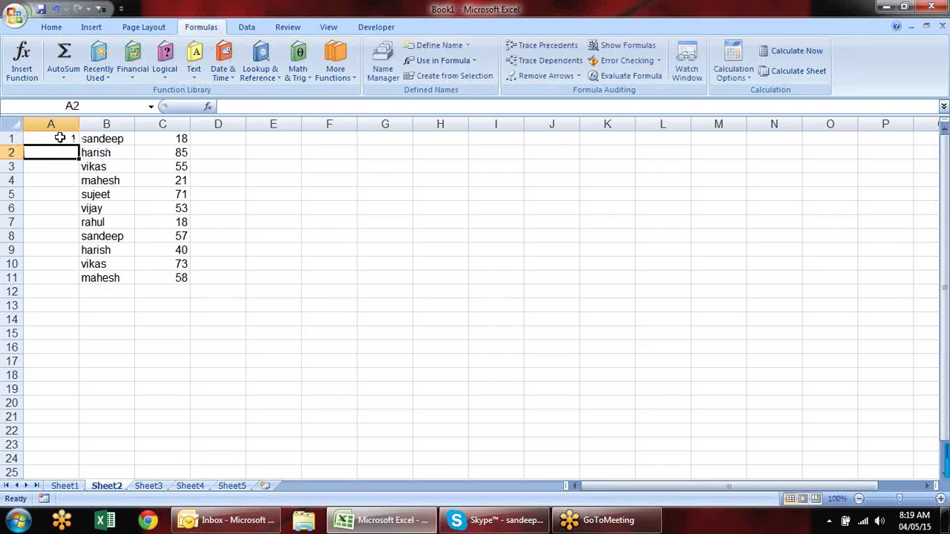
{"action": "left_click", "coordinate": [60, 138]}
{"action": "left_click_drag", "start_coordinate": [78, 146], "coordinate": [33, 282]}
{"action": "left_click", "coordinate": [403, 320]}
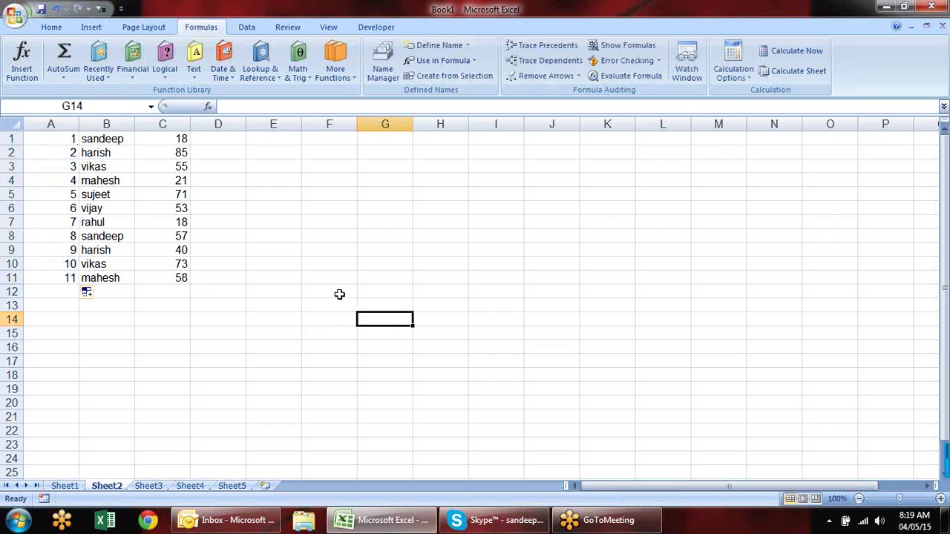
Delete the whole of row 4 from the list
{"action": "left_click", "coordinate": [8, 181]}
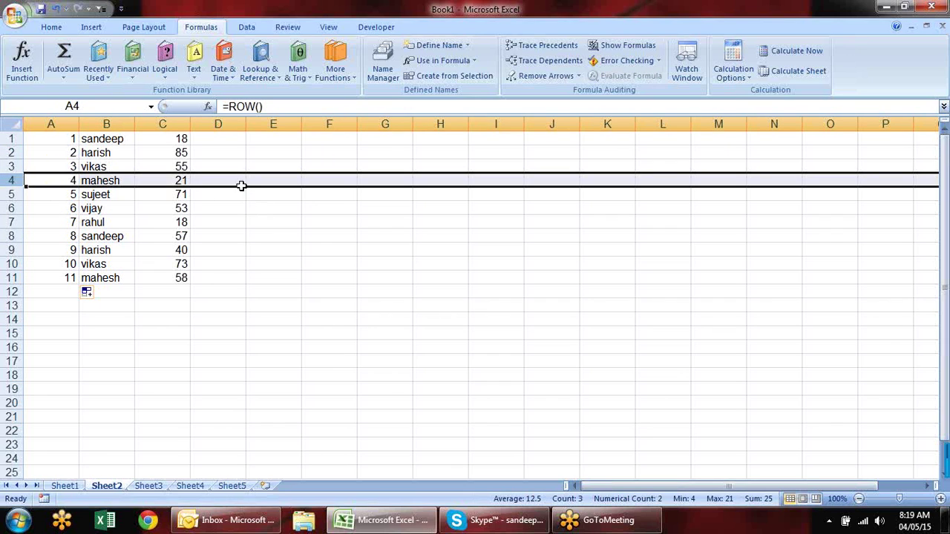
{"action": "right_click", "coordinate": [12, 180]}
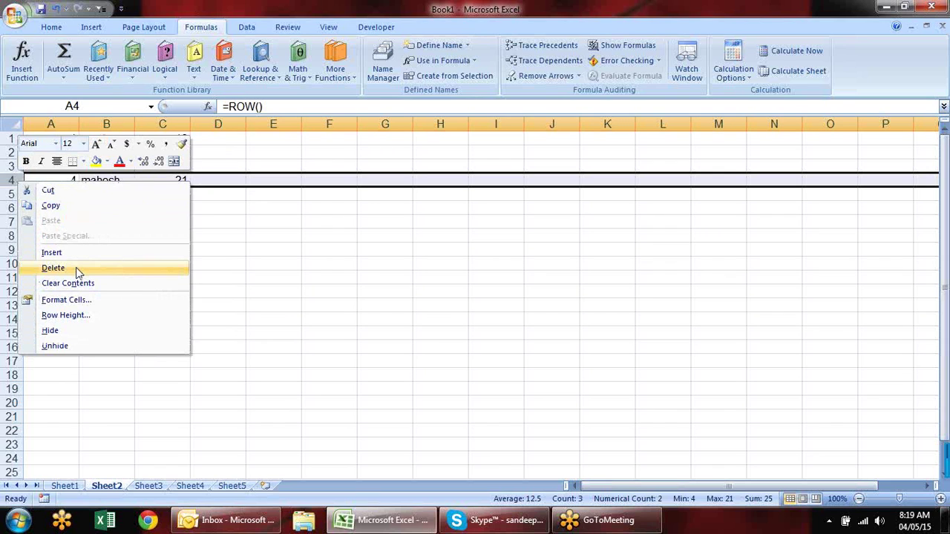
{"action": "left_click", "coordinate": [77, 271]}
{"action": "left_click", "coordinate": [365, 260]}
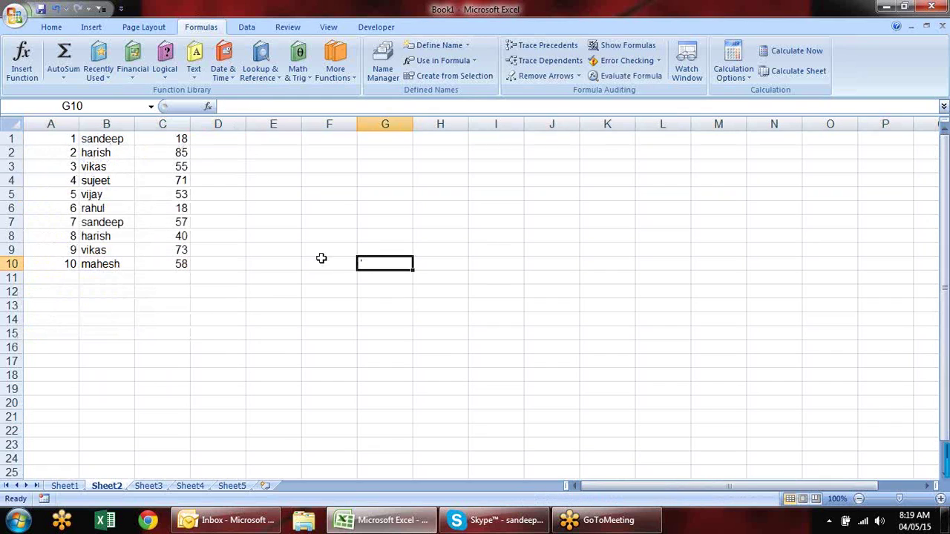
Examine the serial numbers and their ROW formulas in column A, from A4 to A10 and back up to A1
{"action": "left_click_drag", "start_coordinate": [60, 176], "coordinate": [47, 264]}
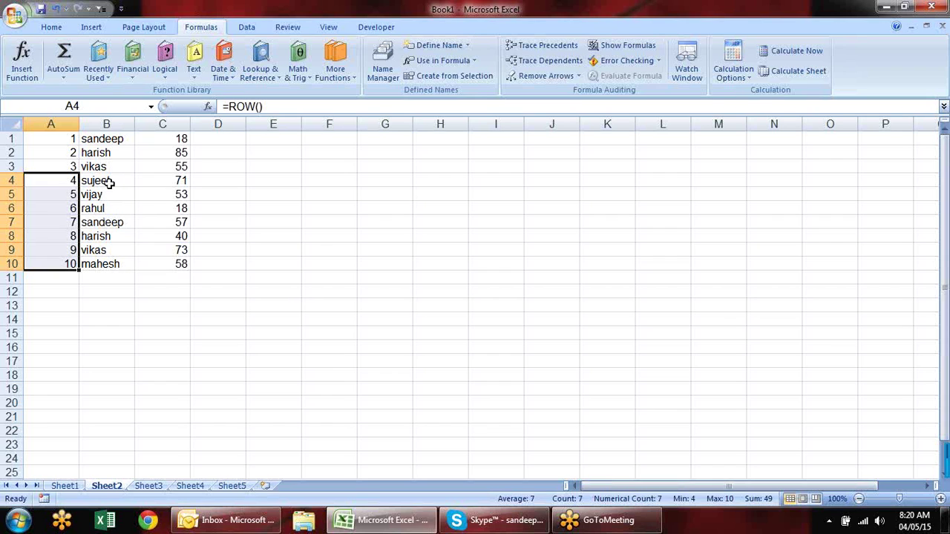
{"action": "left_click", "coordinate": [63, 183]}
{"action": "left_click", "coordinate": [62, 169]}
{"action": "left_click", "coordinate": [73, 195]}
{"action": "left_click", "coordinate": [64, 220]}
{"action": "left_click", "coordinate": [56, 249]}
{"action": "left_click", "coordinate": [69, 263]}
{"action": "left_click", "coordinate": [68, 193]}
{"action": "left_click", "coordinate": [68, 180]}
{"action": "left_click", "coordinate": [69, 138]}
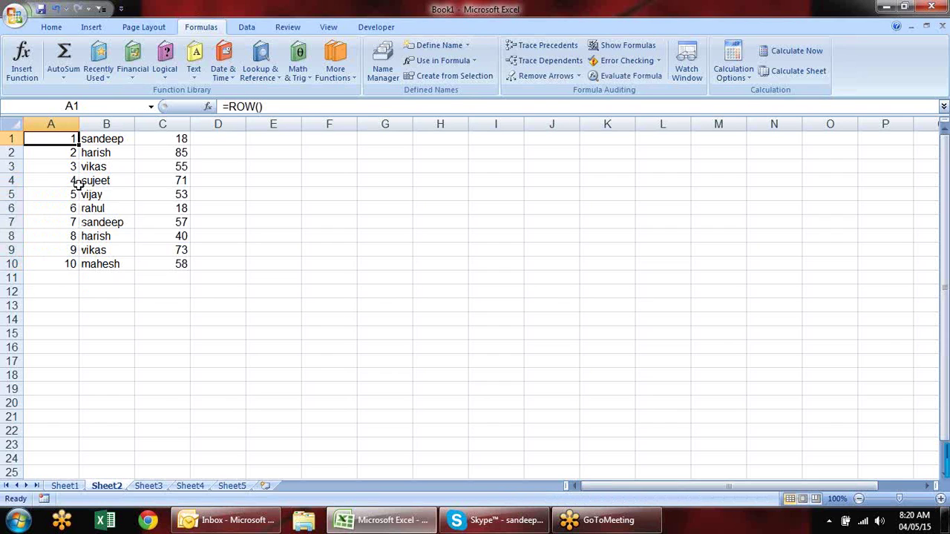
Insert five blank rows above the list so the data starts in row 6
{"action": "right_click", "coordinate": [11, 138]}
{"action": "key", "text": "Escape"}
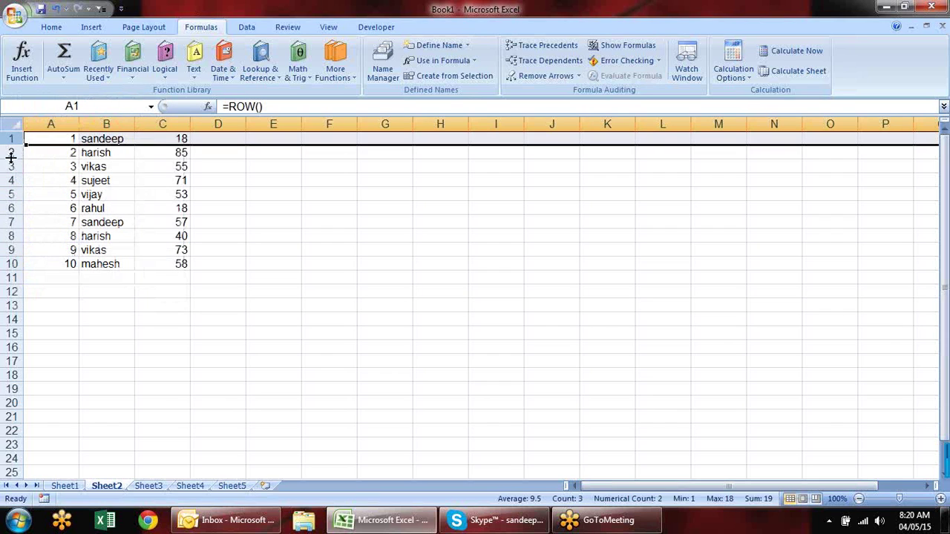
{"action": "right_click", "coordinate": [4, 140]}
{"action": "right_click", "coordinate": [4, 140]}
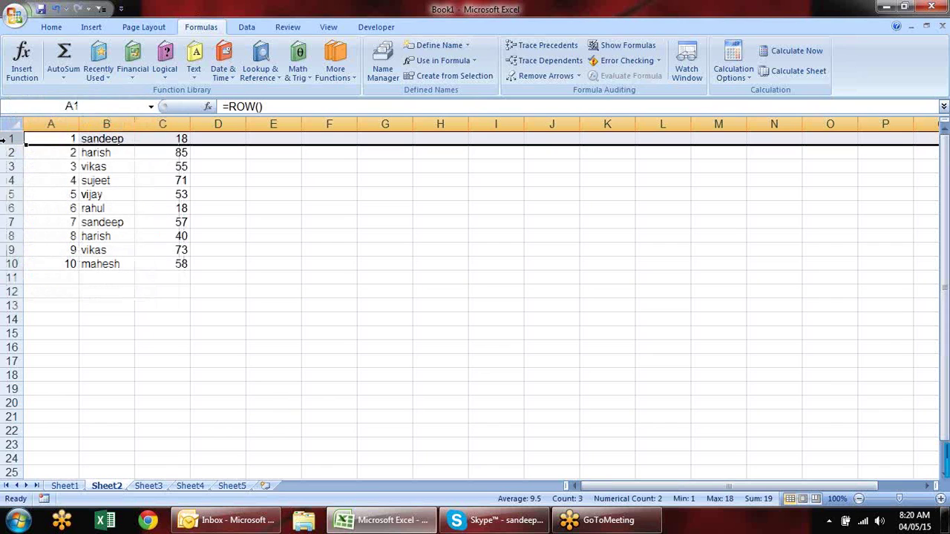
{"action": "right_click", "coordinate": [5, 140]}
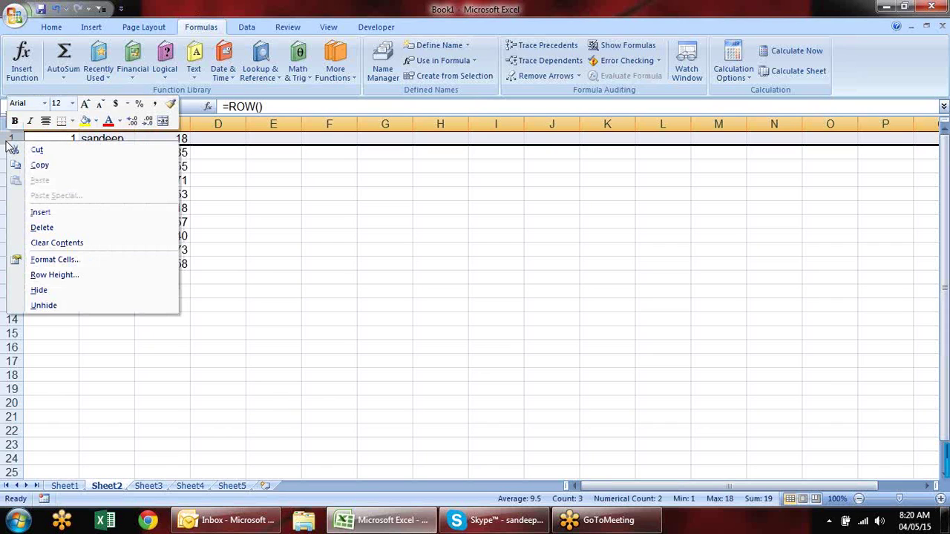
{"action": "left_click", "coordinate": [64, 215]}
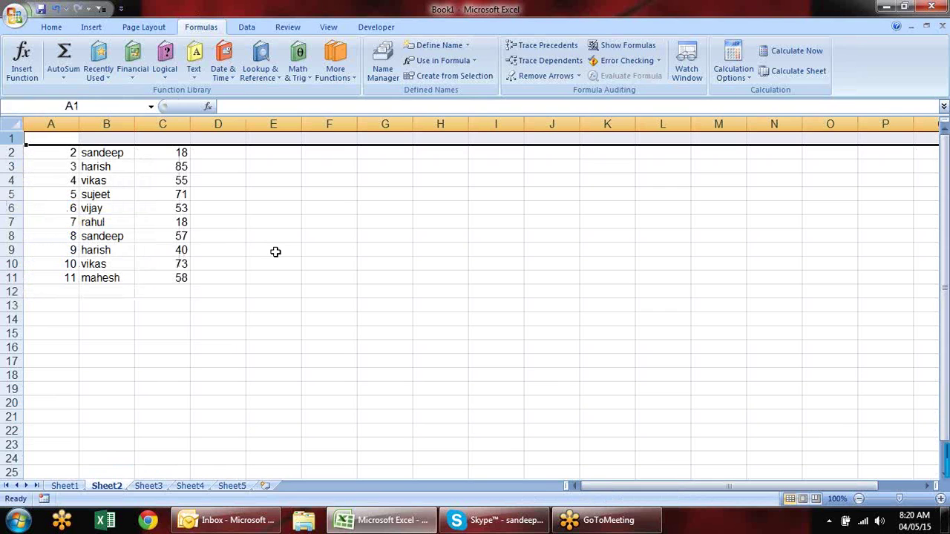
{"action": "key", "text": "F4"}
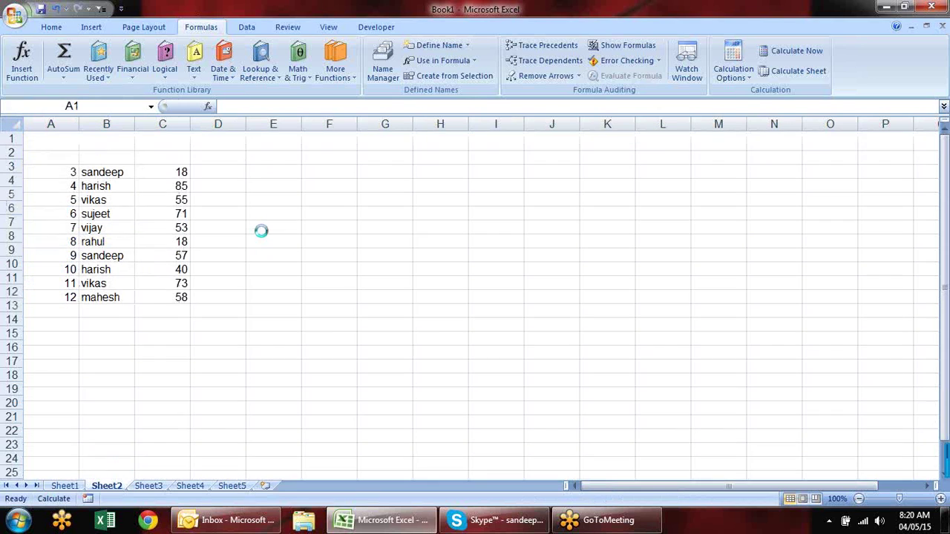
{"action": "key", "text": "F4"}
{"action": "key", "text": "F4"}
{"action": "key", "text": "F4"}
{"action": "left_click", "coordinate": [253, 222]}
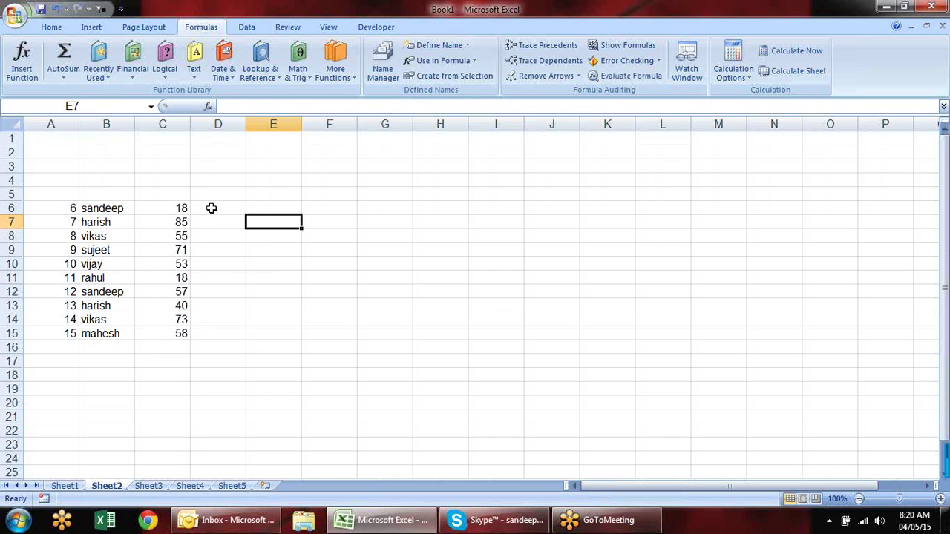
Add the column headings Sl, Name and Sales in A5:C5
{"action": "left_click", "coordinate": [61, 193]}
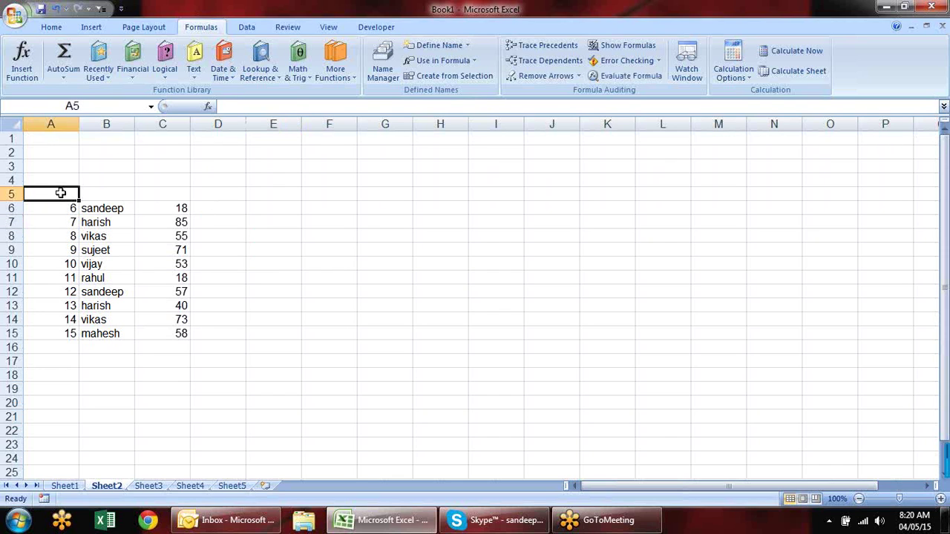
{"action": "type", "text": "Sl"}
{"action": "key", "text": "Tab"}
{"action": "type", "text": "Name"}
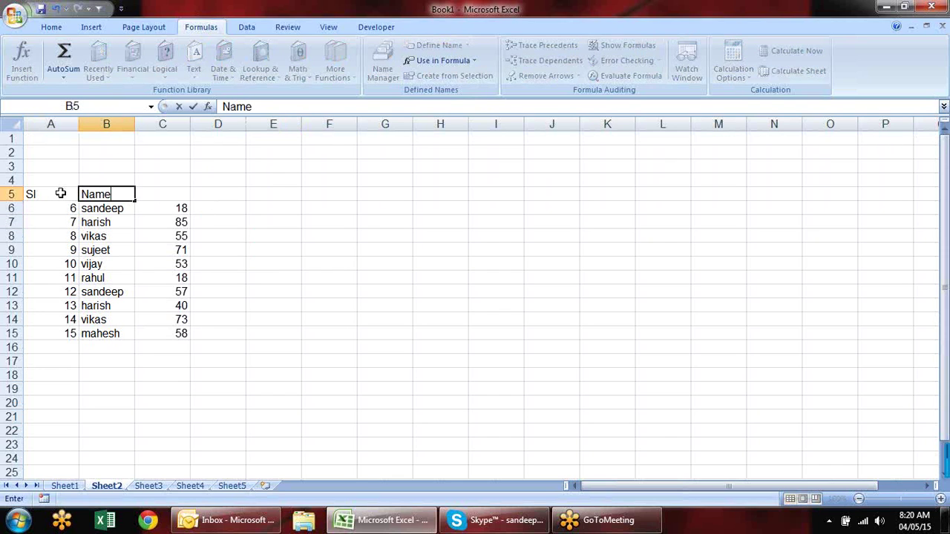
{"action": "key", "text": "Tab"}
{"action": "type", "text": "Sales"}
{"action": "key", "text": "Return"}
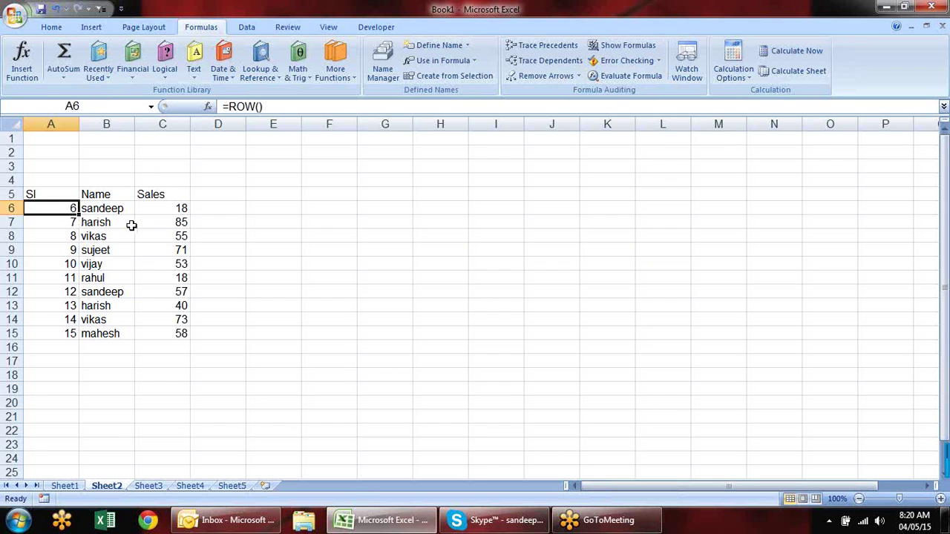
Change the formula in A6 to =ROW()-5 and fill it down to A15
{"action": "key", "text": "F2"}
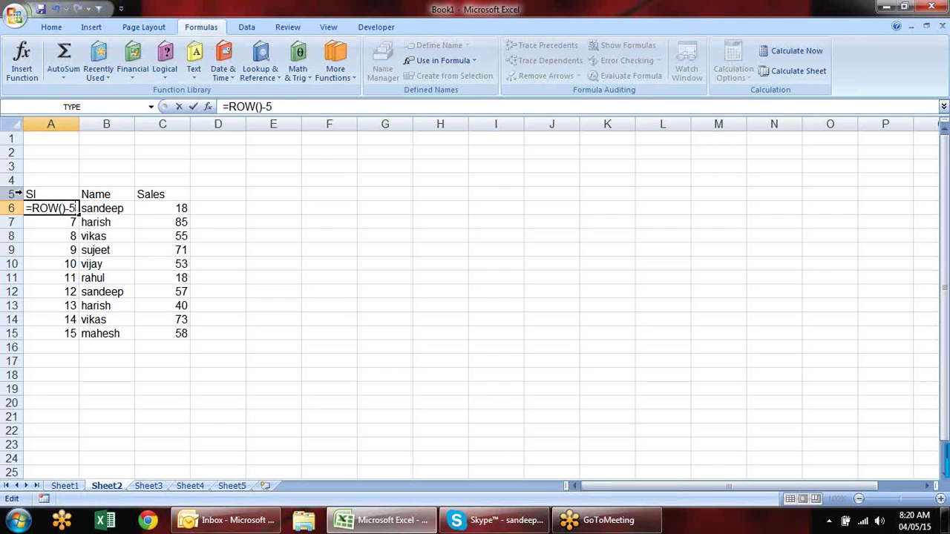
{"action": "key", "text": "Return"}
{"action": "left_click", "coordinate": [59, 209]}
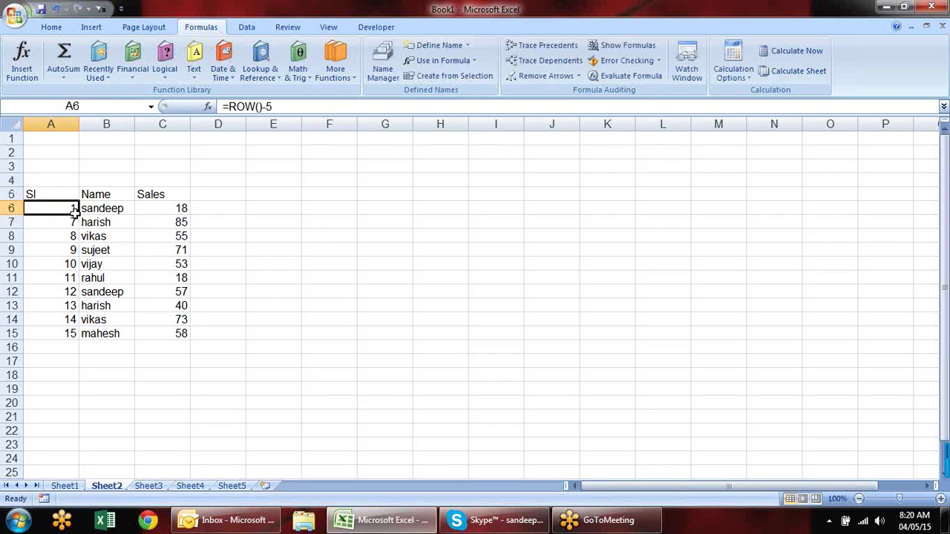
{"action": "left_click_drag", "start_coordinate": [77, 213], "coordinate": [77, 340]}
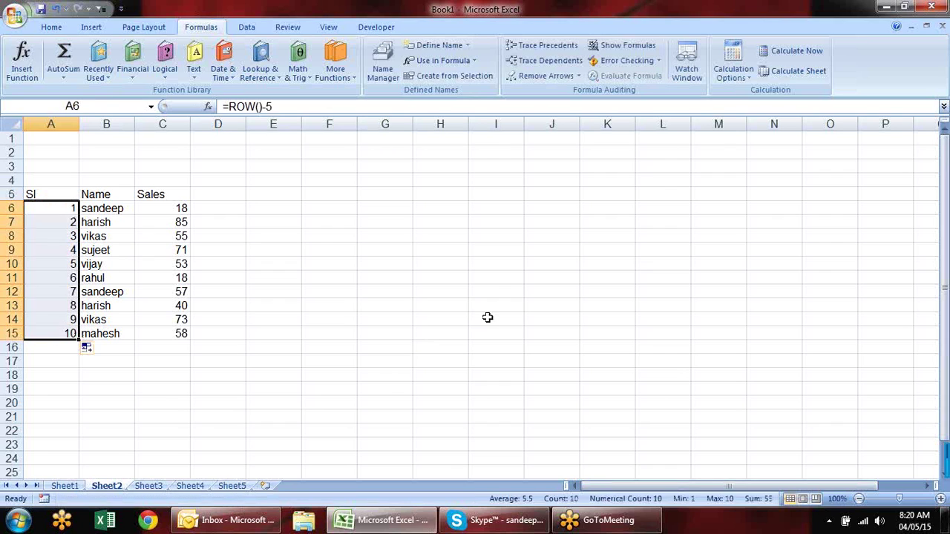
{"action": "left_click", "coordinate": [459, 295]}
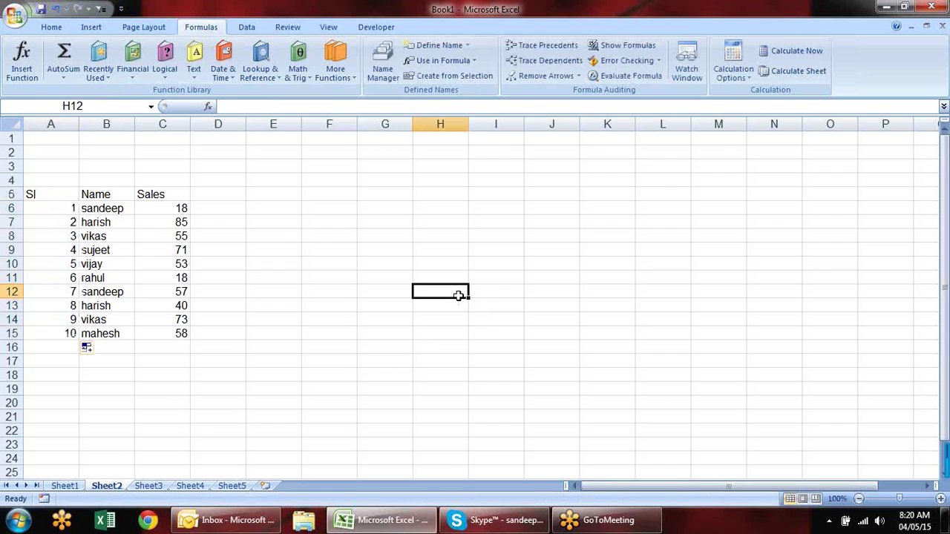
Delete the whole of row 9, followed by row 13, and check the serial numbers in column A
{"action": "left_click", "coordinate": [11, 250]}
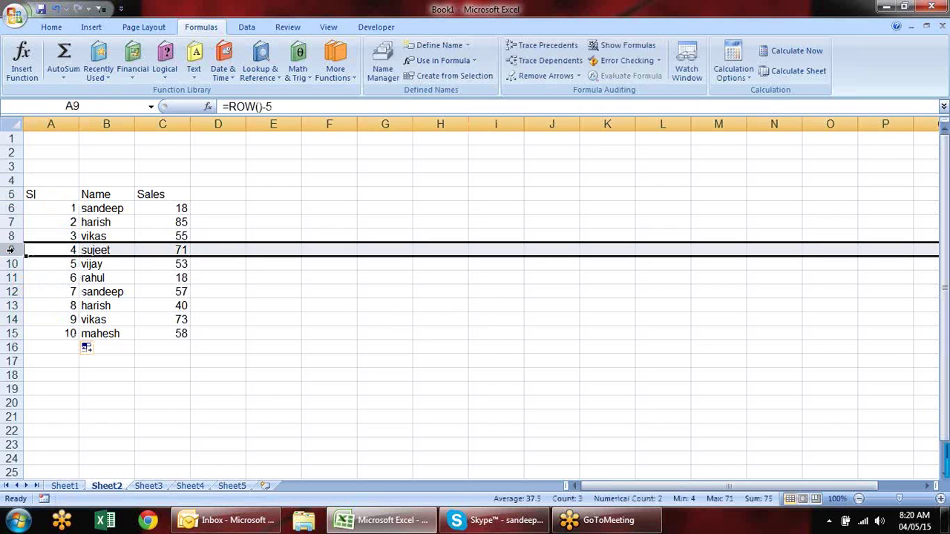
{"action": "key", "text": "alt+e"}
{"action": "key", "text": "d"}
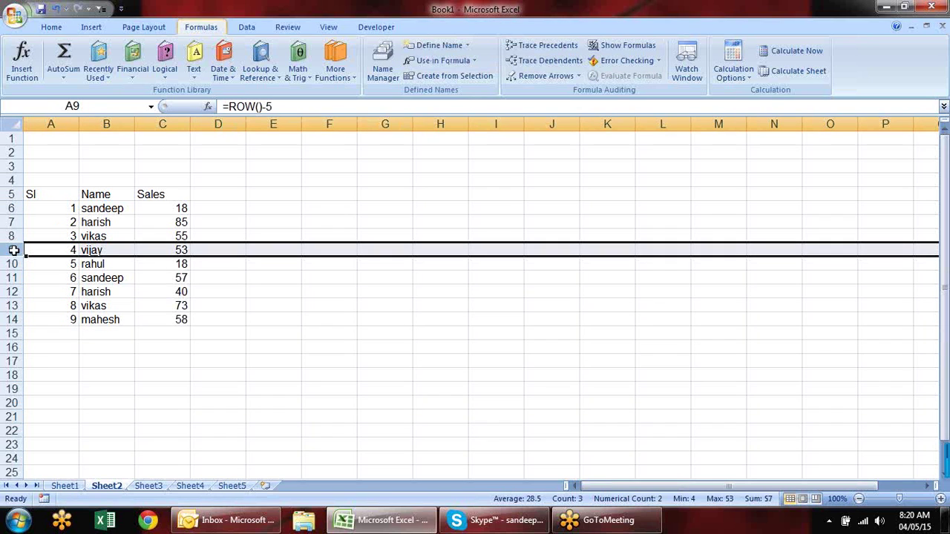
{"action": "left_click", "coordinate": [12, 305]}
{"action": "key", "text": "alt+e"}
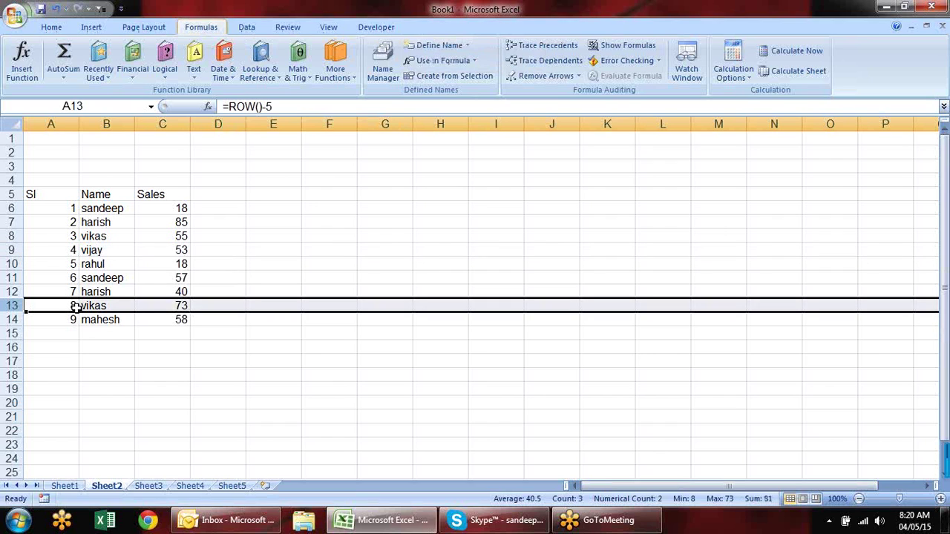
{"action": "key", "text": "d"}
{"action": "left_click", "coordinate": [275, 259]}
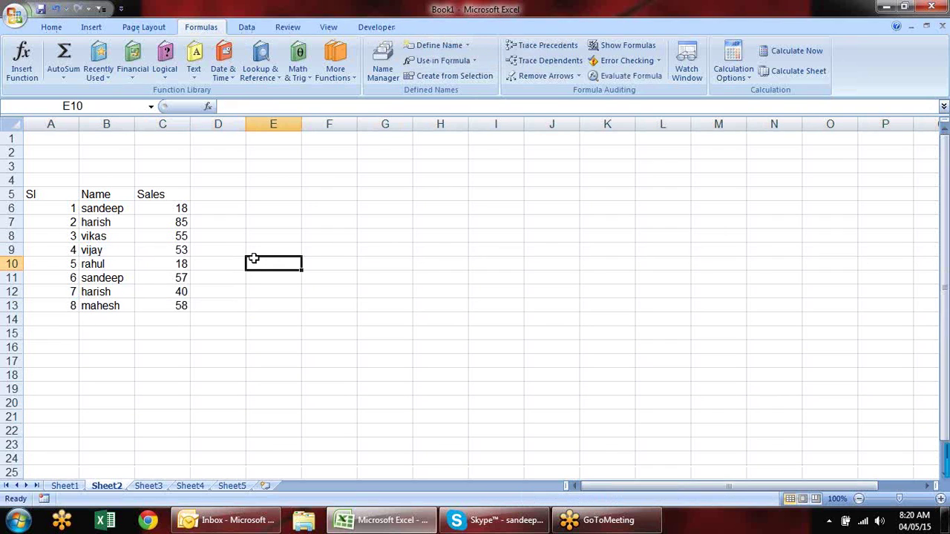
{"action": "left_click_drag", "start_coordinate": [74, 221], "coordinate": [70, 293]}
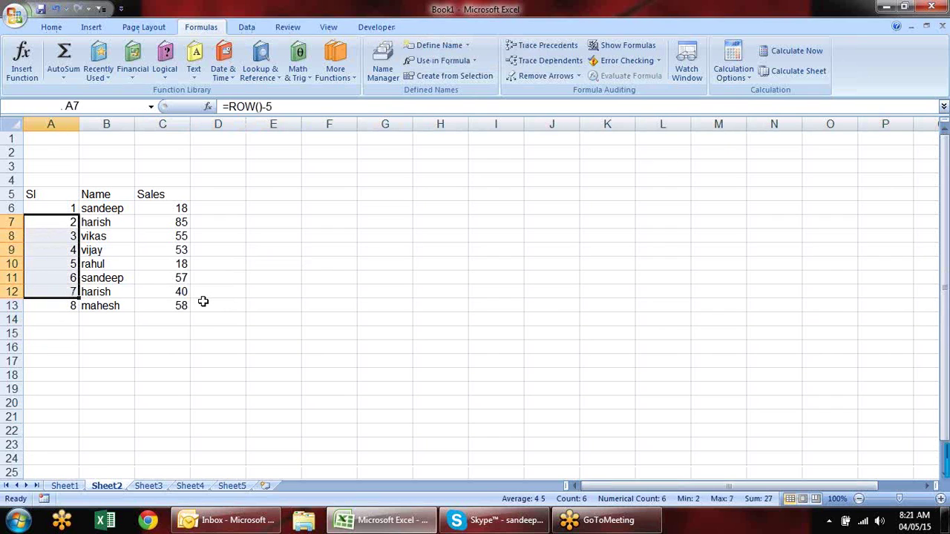
{"action": "left_click", "coordinate": [204, 300]}
{"action": "left_click", "coordinate": [96, 302]}
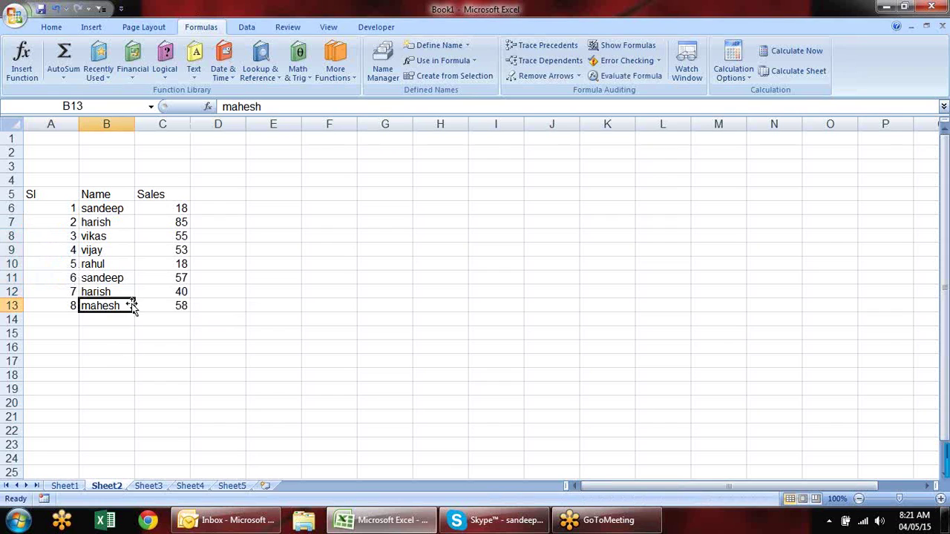
Clear the names and sales figures from B6:C13
{"action": "left_click_drag", "start_coordinate": [98, 208], "coordinate": [168, 310]}
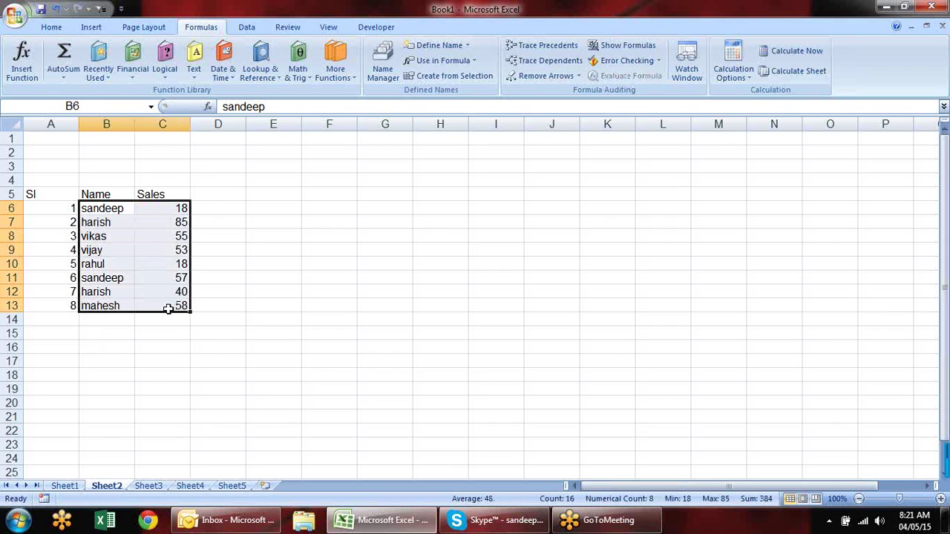
{"action": "key", "text": "Delete"}
Change the formula in A6 to =IF(B6<>"",ROW()-5,"") so the serial number depends on a name in column B
{"action": "left_click_drag", "start_coordinate": [56, 208], "coordinate": [54, 302]}
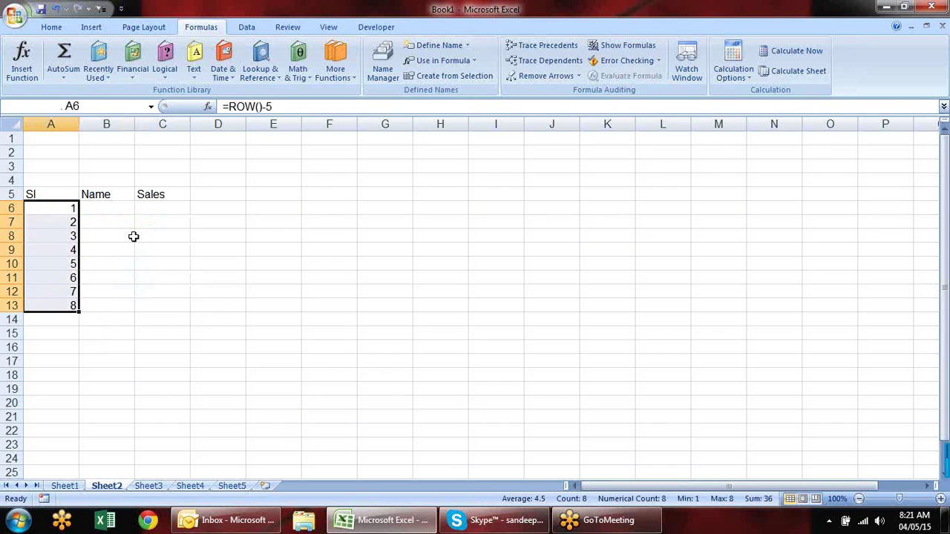
{"action": "key", "text": "F2"}
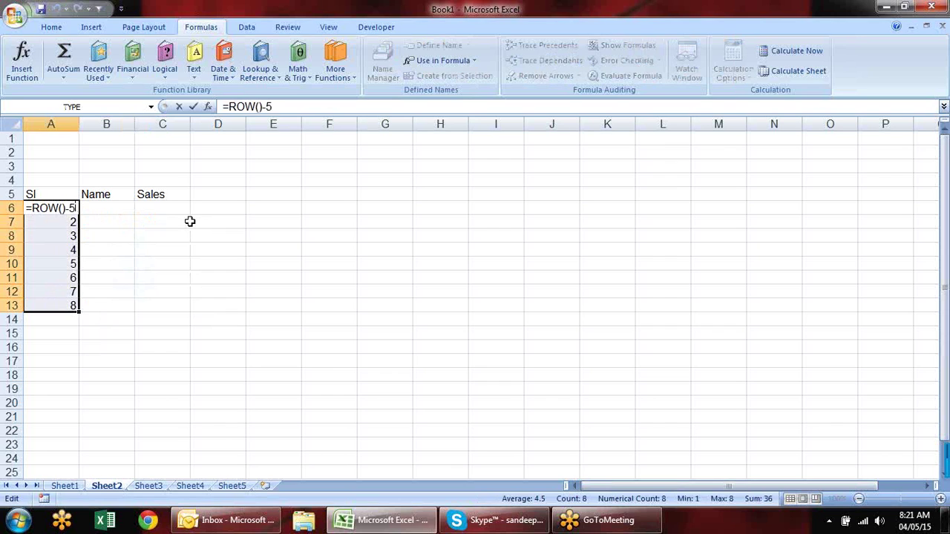
{"action": "left_click_drag", "start_coordinate": [77, 208], "coordinate": [33, 209]}
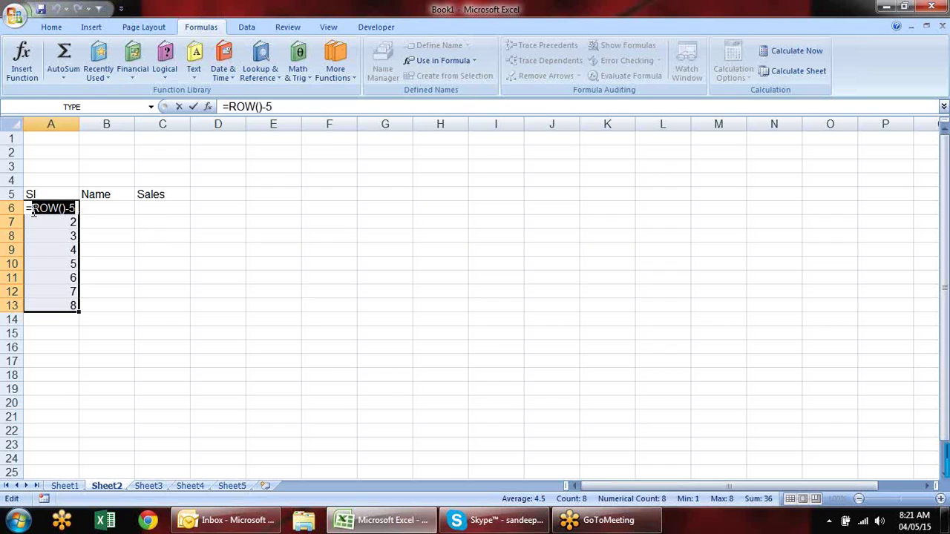
{"action": "left_click", "coordinate": [35, 211]}
{"action": "type", "text": "IF("}
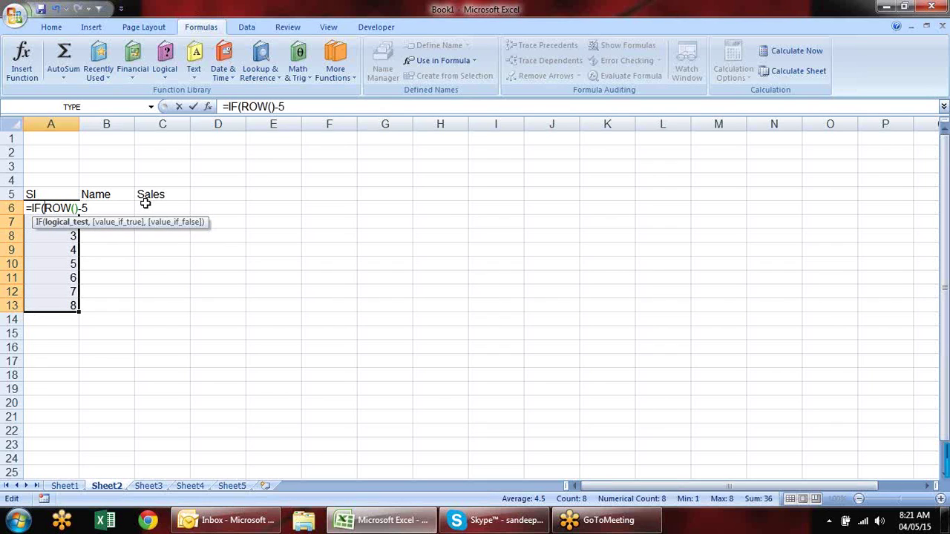
{"action": "type", "text": "b6"}
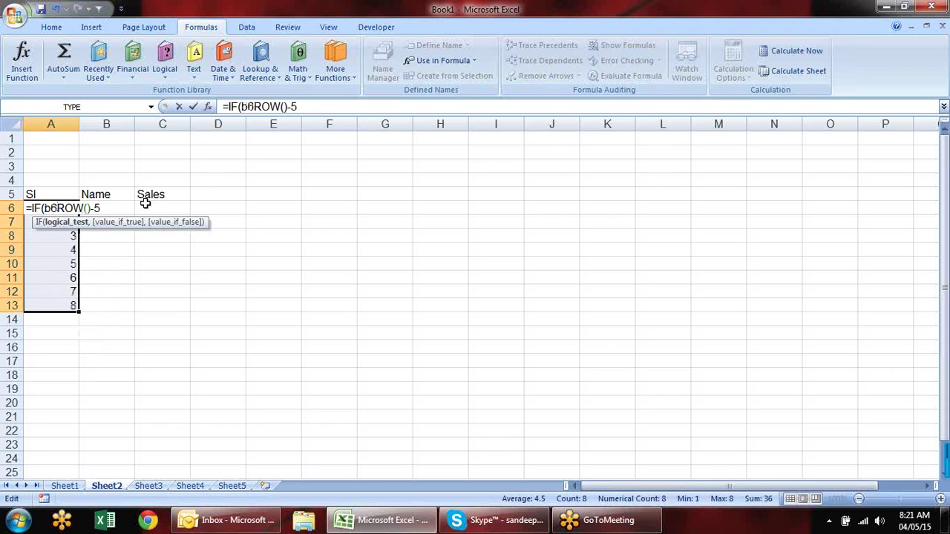
{"action": "type", "text": "<>"}
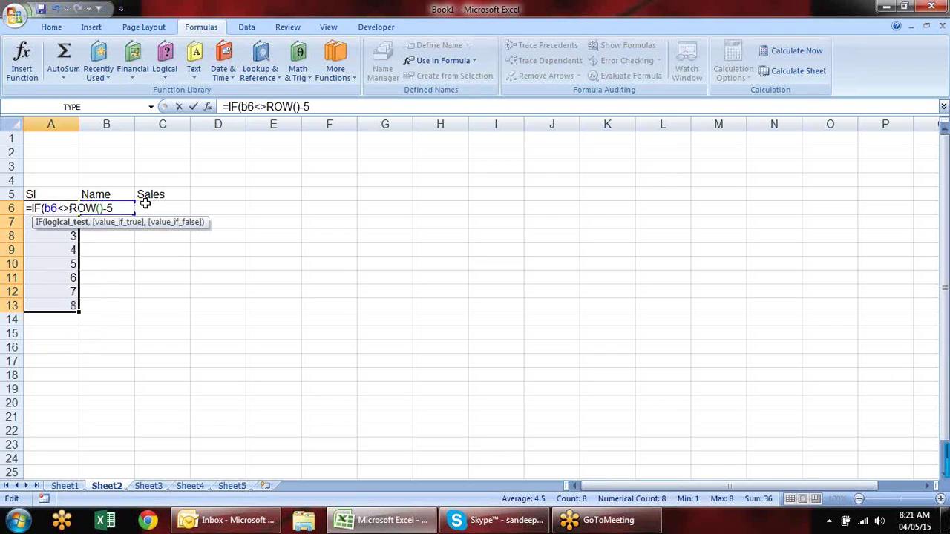
{"action": "type", "text": "\"\""}
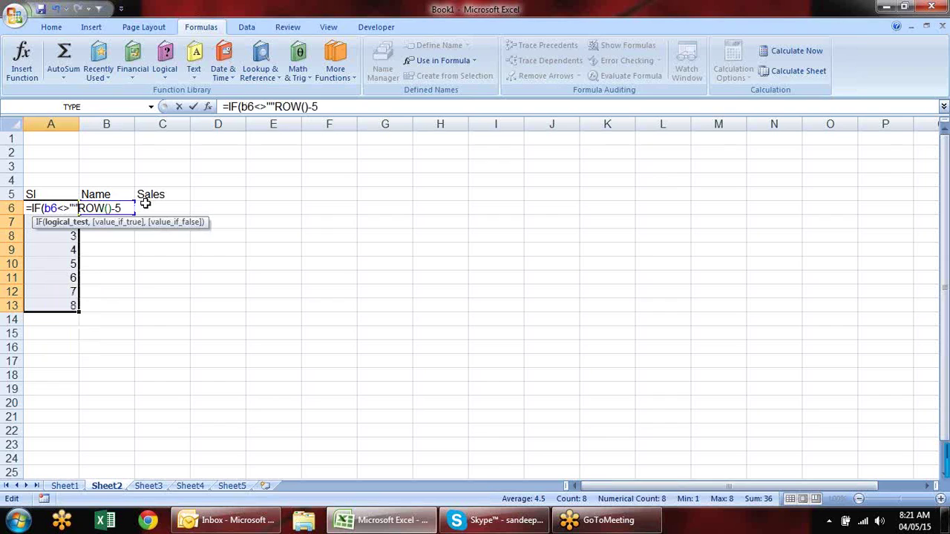
{"action": "type", "text": ",ROW()-5"}
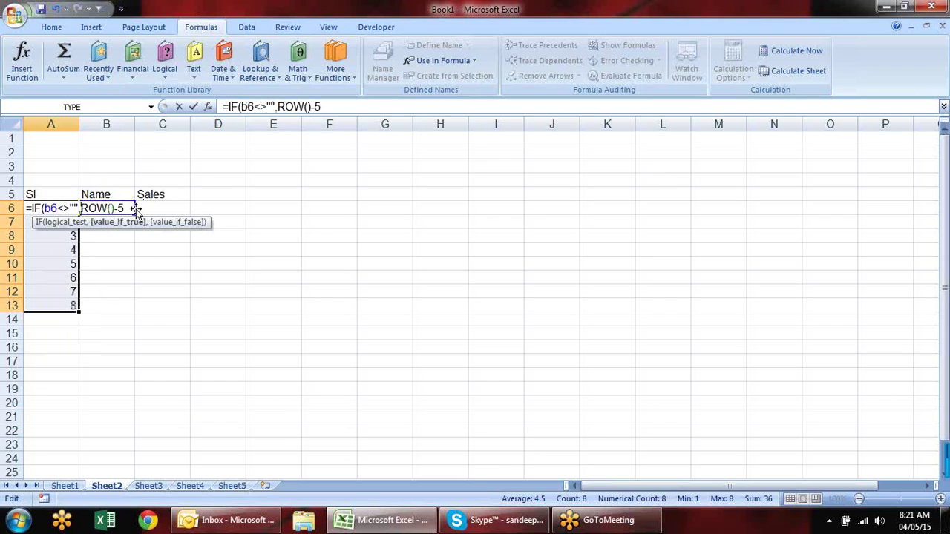
{"action": "type", "text": ","}
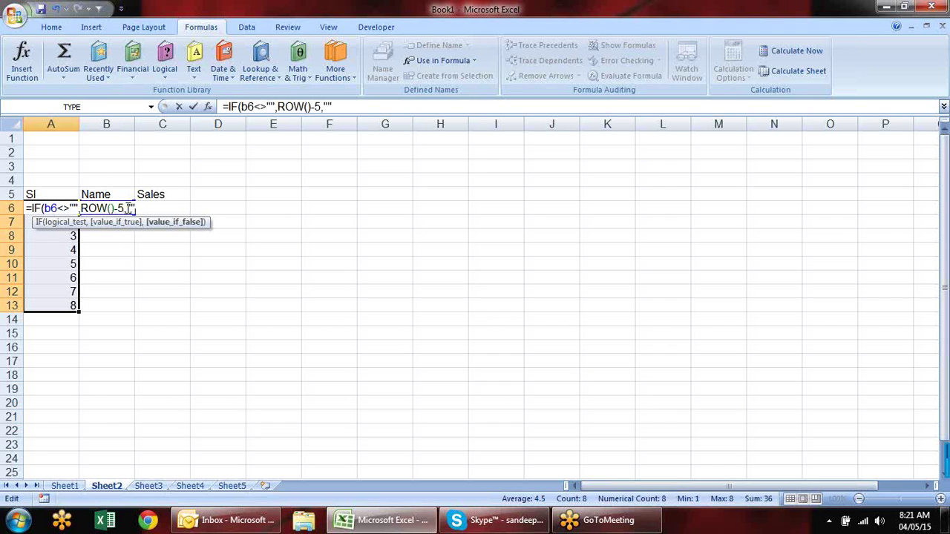
{"action": "key", "text": "Return"}
{"action": "key", "text": "Return"}
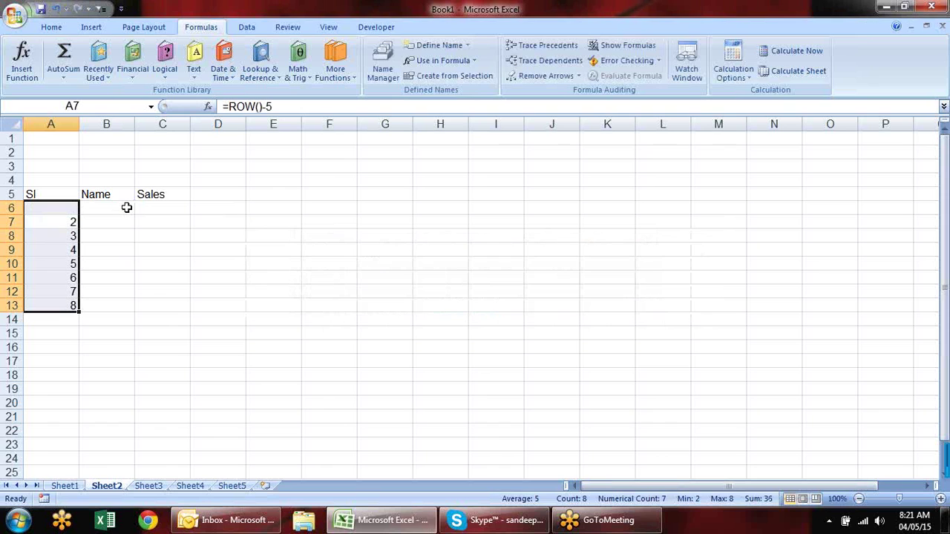
Fill the A6 formula down column A to about row 49, well past the existing list
{"action": "left_click", "coordinate": [71, 209]}
{"action": "left_click_drag", "start_coordinate": [78, 215], "coordinate": [78, 468]}
{"action": "scroll", "coordinate": [221, 314], "scroll_direction": "up", "scroll_amount": 8}
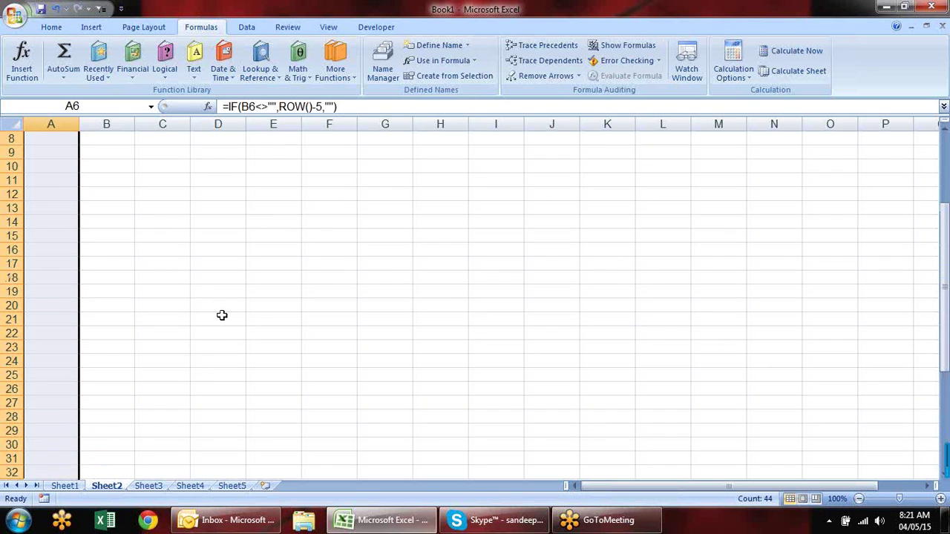
Enter a person's name in B6, sdf in B7, and df in each cell of B8:B14
{"action": "left_click", "coordinate": [100, 213]}
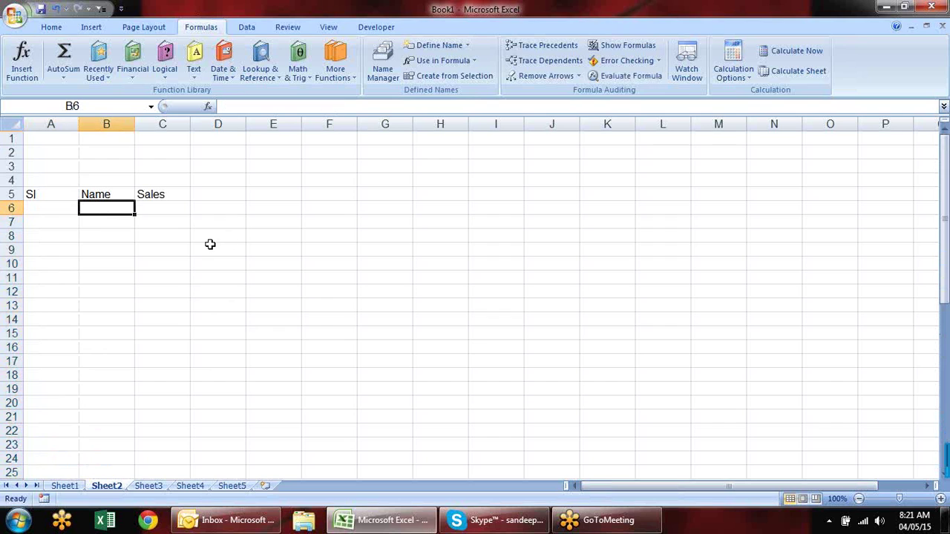
{"action": "type", "text": "sandeep"}
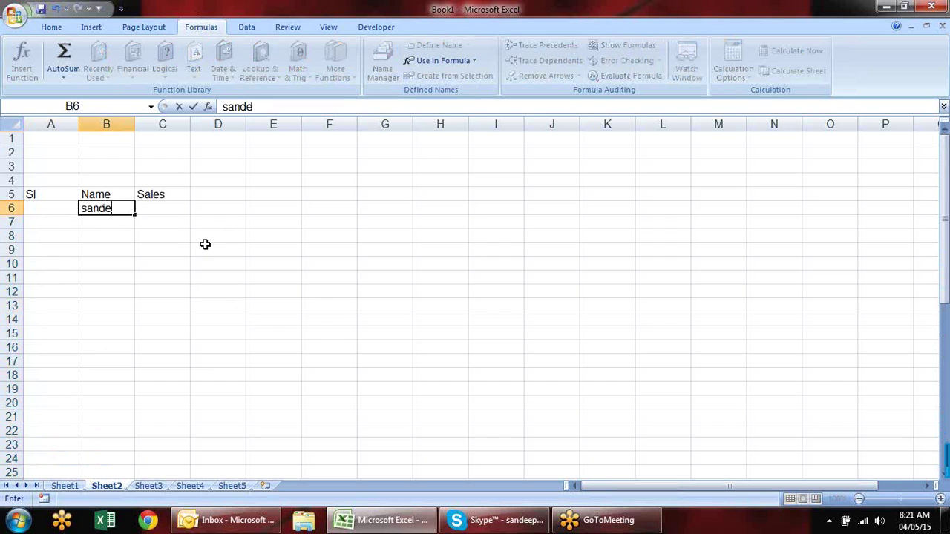
{"action": "key", "text": "Return"}
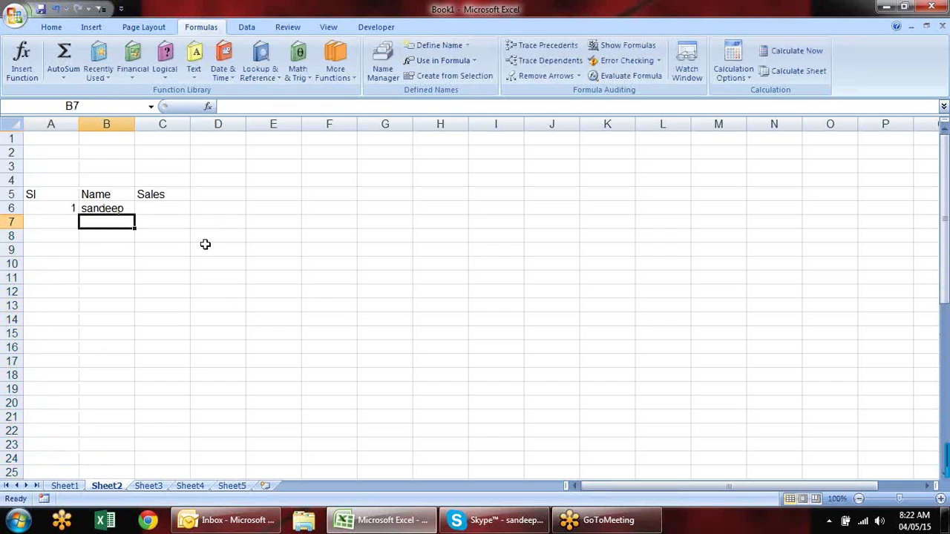
{"action": "type", "text": "sdf df df df df df df"}
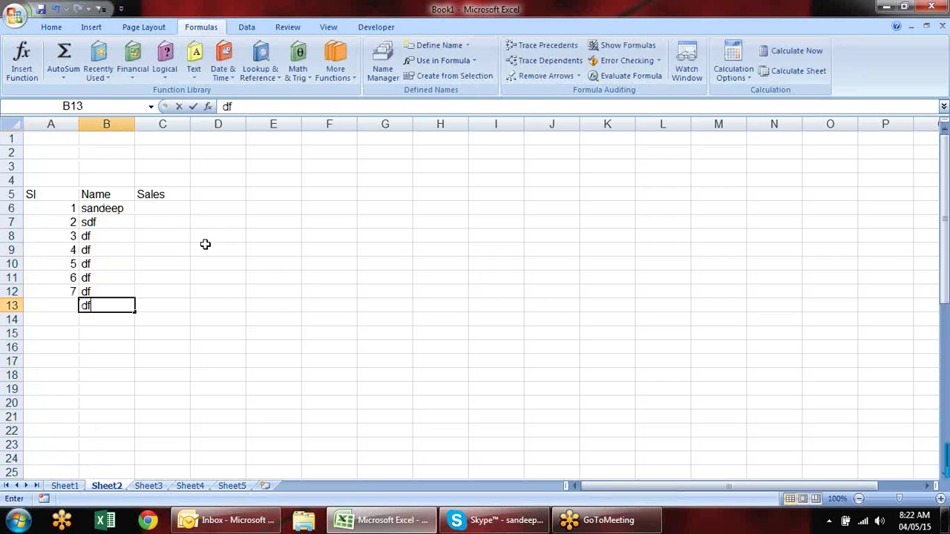
{"action": "key", "text": "Return"}
{"action": "type", "text": "df"}
{"action": "key", "text": "Return"}
Enter the sales figures 34, 2, 3, 54, 56, 465, 56, 56 and 56 in C6:C14
{"action": "key", "text": "Up"}
{"action": "key", "text": "Up"}
{"action": "key", "text": "Up"}
{"action": "key", "text": "Up"}
{"action": "key", "text": "Up"}
{"action": "key", "text": "Up"}
{"action": "key", "text": "Up"}
{"action": "key", "text": "Up"}
{"action": "key", "text": "Up"}
{"action": "key", "text": "Right"}
{"action": "type", "text": "d"}
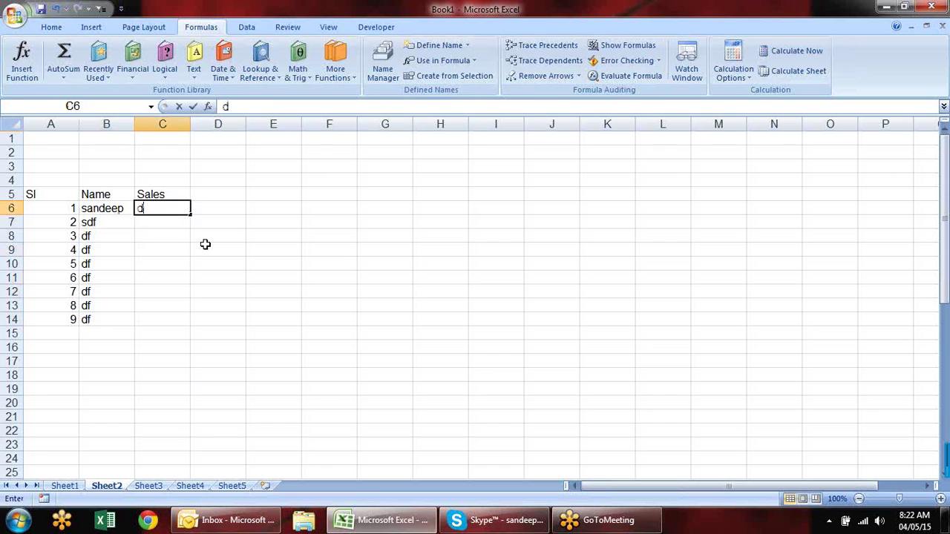
{"action": "key", "text": "BackSpace"}
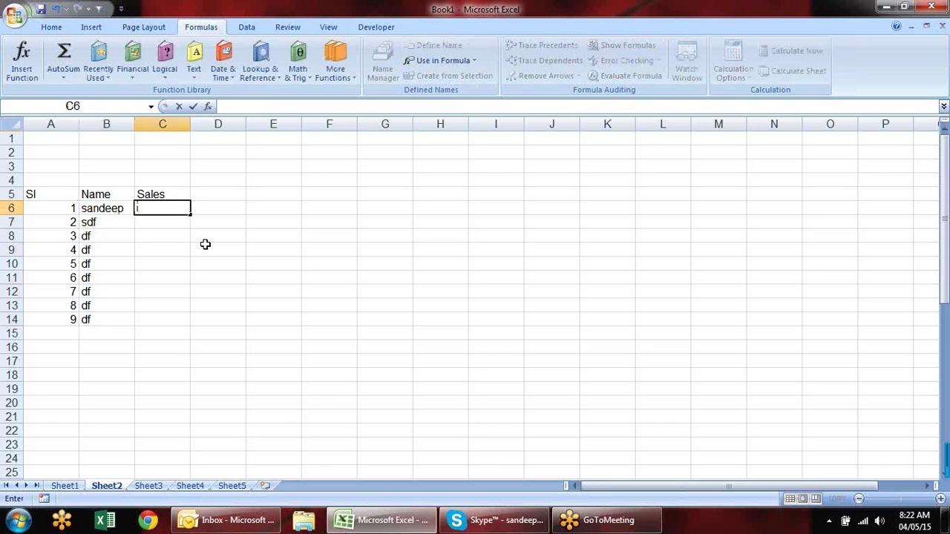
{"action": "type", "text": "34"}
{"action": "key", "text": "Return"}
{"action": "type", "text": "2"}
{"action": "key", "text": "Return"}
{"action": "type", "text": "3"}
{"action": "key", "text": "Return"}
{"action": "type", "text": "54"}
{"action": "key", "text": "Return"}
{"action": "key", "text": "Return"}
{"action": "type", "text": "465"}
{"action": "key", "text": "Return"}
{"action": "type", "text": "56"}
{"action": "key", "text": "ctrl+Return"}
{"action": "key", "text": "Up"}
{"action": "key", "text": "Up"}
{"action": "type", "text": "56"}
{"action": "key", "text": "Return"}
{"action": "key", "text": "Return"}
{"action": "key", "text": "Return"}
{"action": "key", "text": "Return"}
{"action": "type", "text": "56"}
{"action": "key", "text": "Up"}
{"action": "key", "text": "Up"}
{"action": "key", "text": "Down"}
{"action": "type", "text": "56"}
{"action": "key", "text": "Return"}
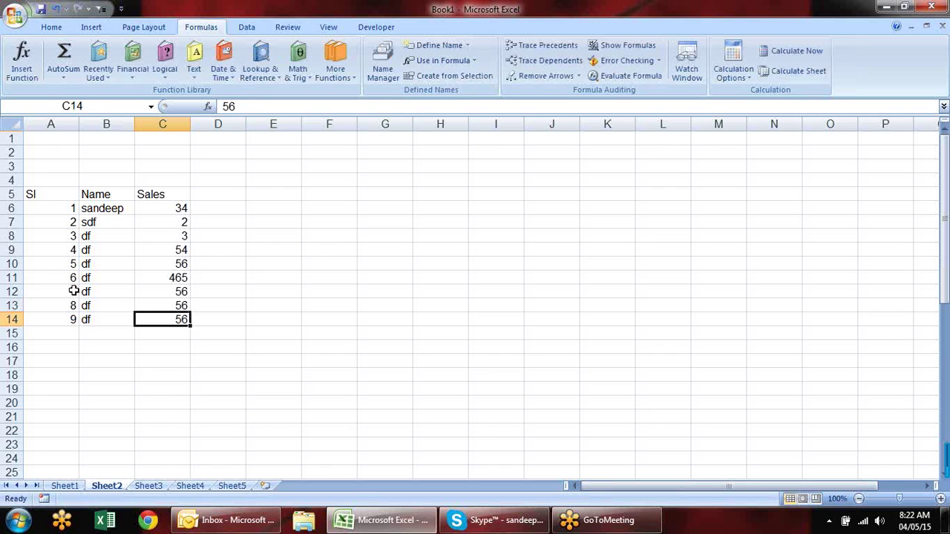
Delete the whole of row 10 from the list to test the automatic renumbering
{"action": "left_click", "coordinate": [12, 264]}
{"action": "right_click", "coordinate": [12, 264]}
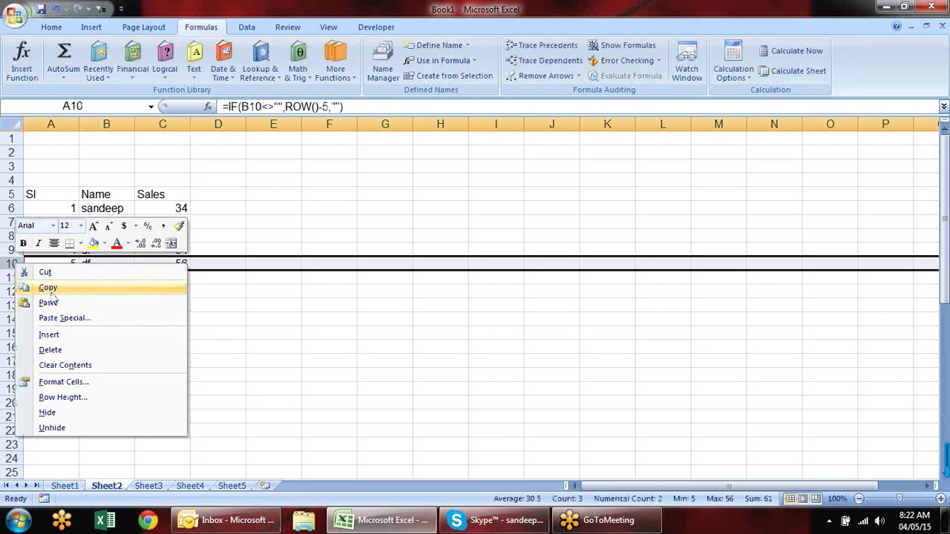
{"action": "left_click", "coordinate": [89, 350]}
{"action": "left_click", "coordinate": [290, 291]}
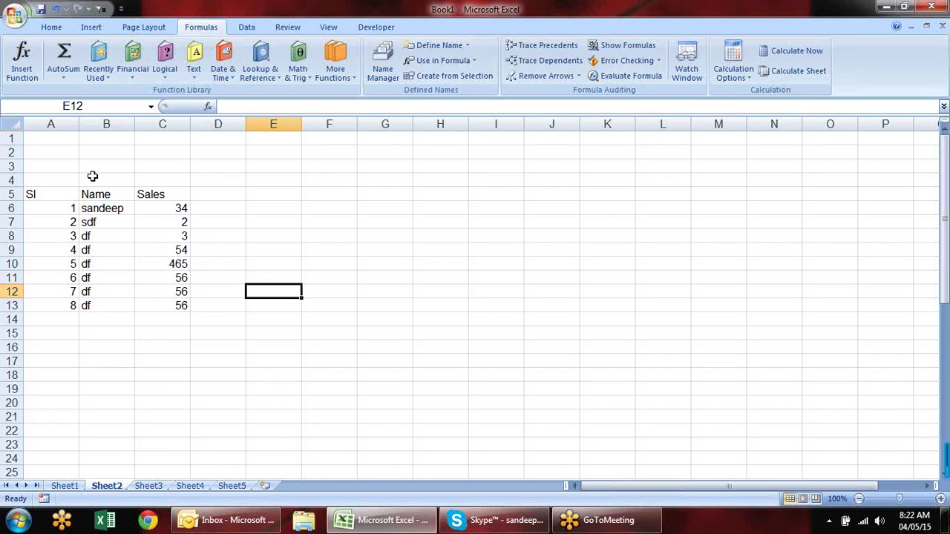
Enter =COLUMN() in A4 and fill it across to E4
{"action": "left_click", "coordinate": [77, 179]}
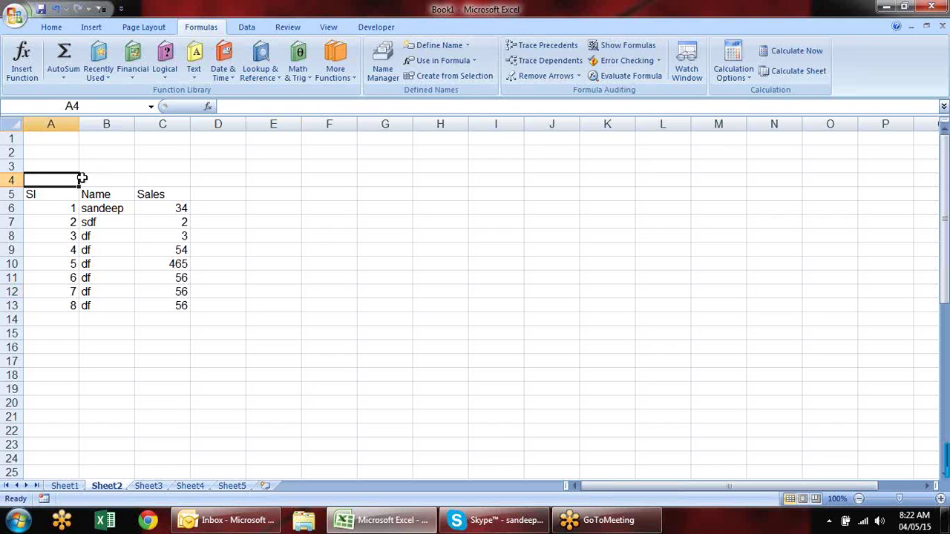
{"action": "type", "text": "=COLUMN("}
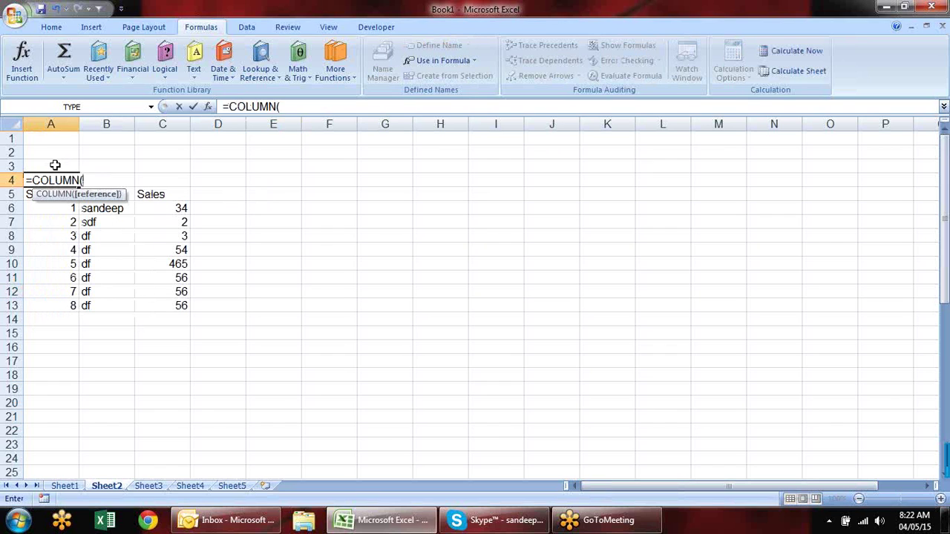
{"action": "key", "text": "Return"}
{"action": "left_click", "coordinate": [62, 181]}
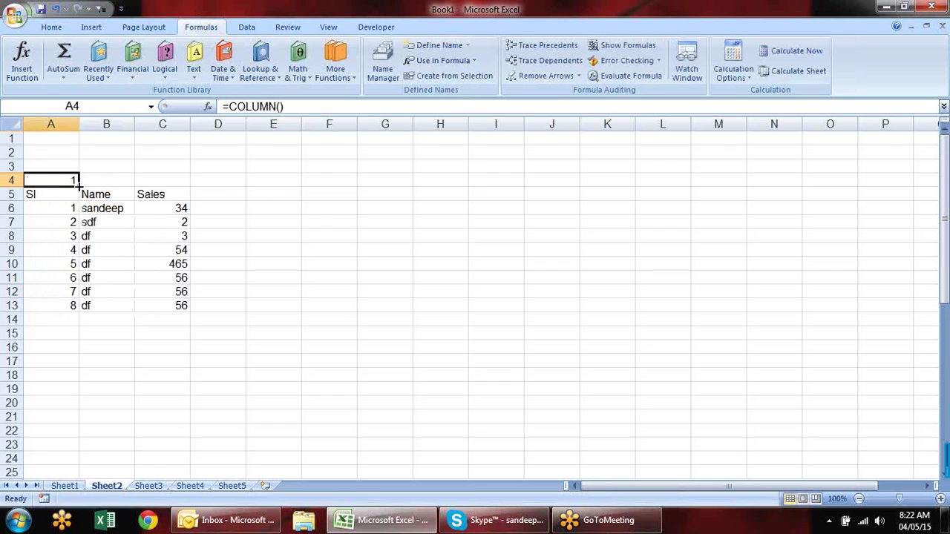
{"action": "left_click_drag", "start_coordinate": [78, 185], "coordinate": [300, 185]}
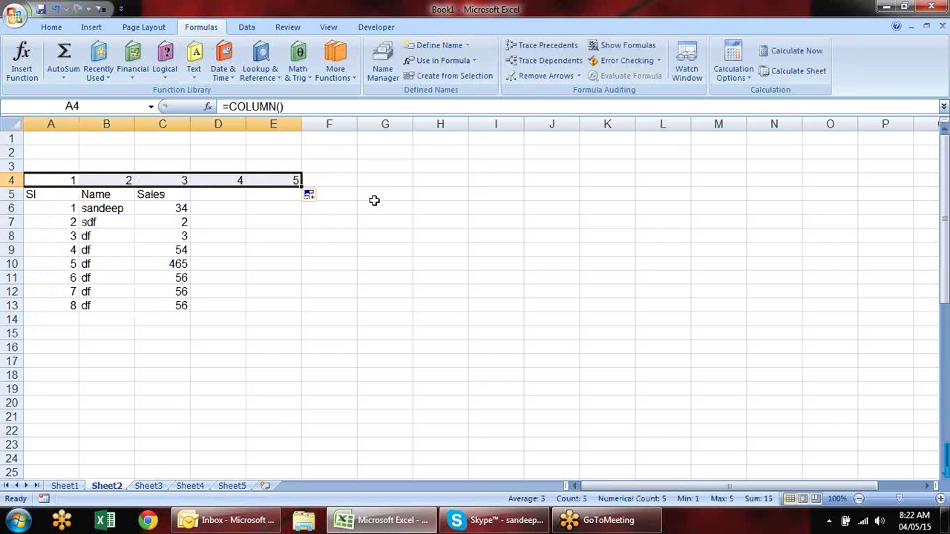
Clear the COLUMN formulas from A4:E4
{"action": "key", "text": "Delete"}
{"action": "left_click", "coordinate": [335, 223]}
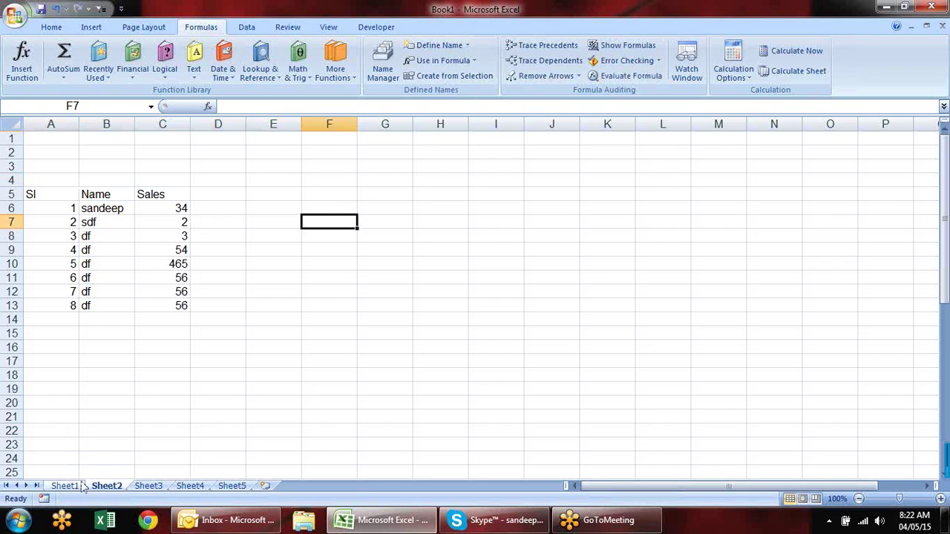
Enter =ROWS(I3:I11) in E5 to count the rows of that range
{"action": "left_click", "coordinate": [288, 195]}
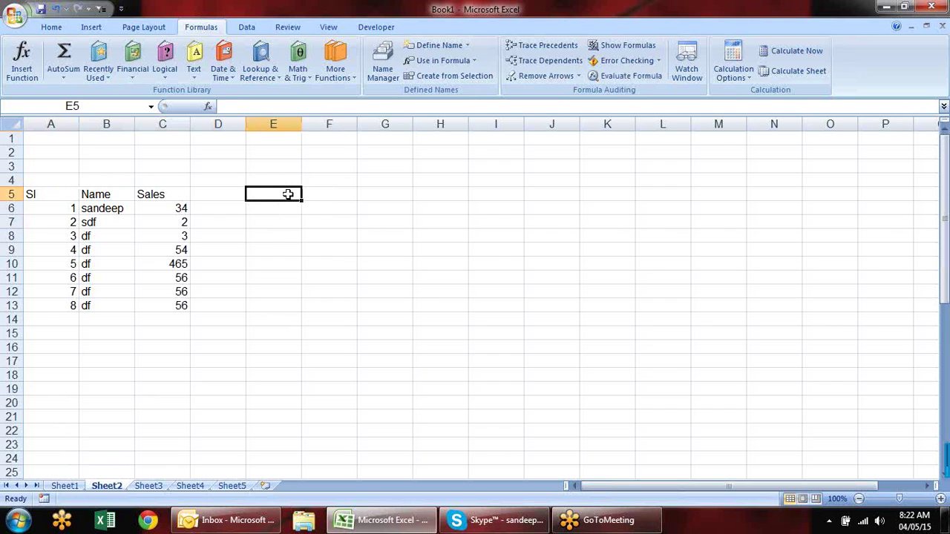
{"action": "type", "text": "=row"}
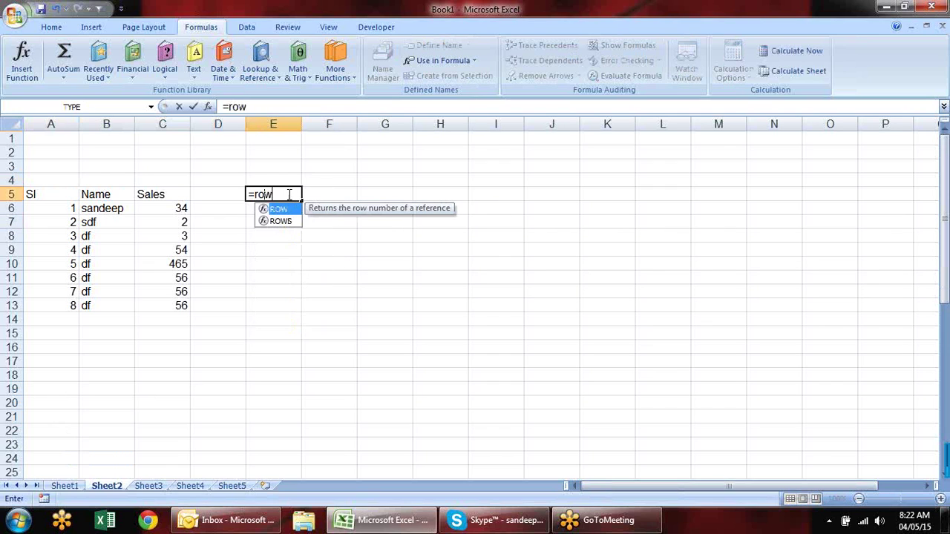
{"action": "type", "text": "s"}
{"action": "key", "text": "Tab"}
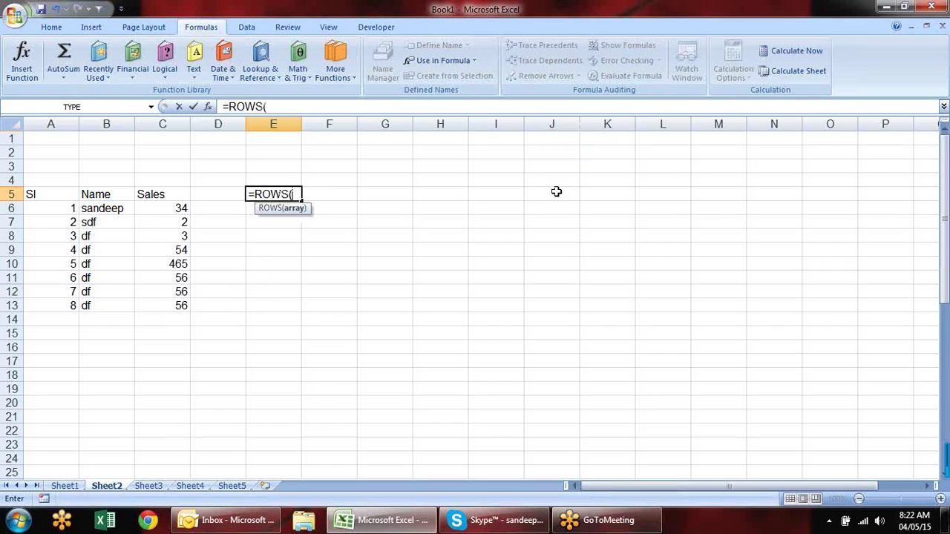
{"action": "left_click_drag", "start_coordinate": [497, 170], "coordinate": [509, 282]}
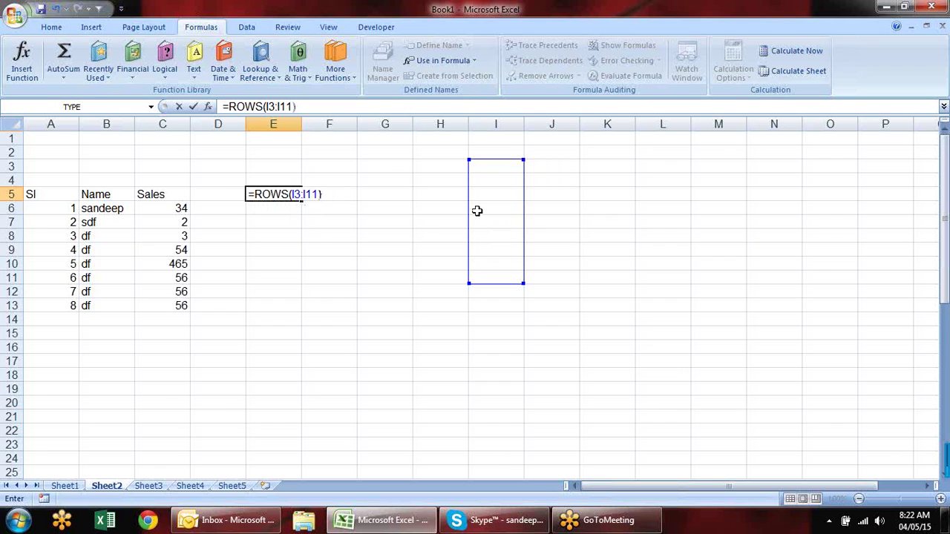
{"action": "key", "text": "Return"}
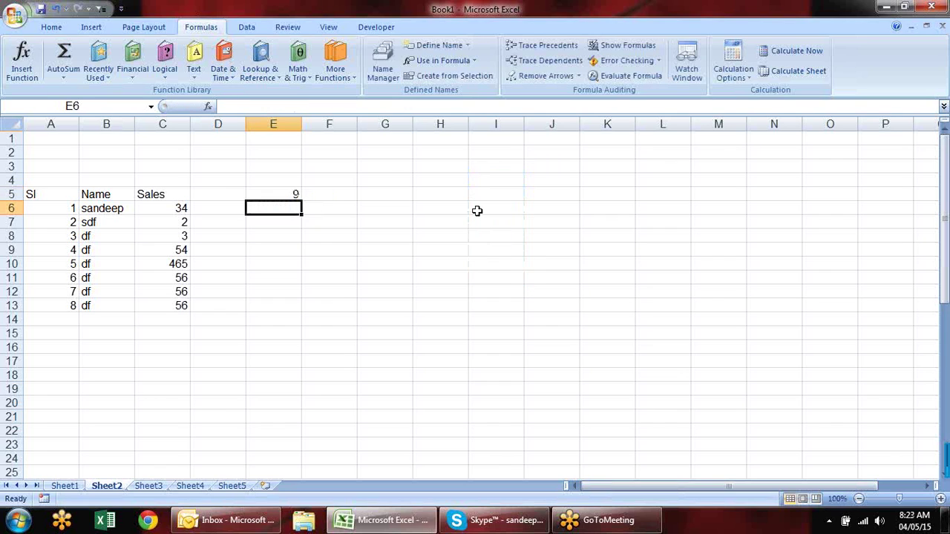
Enter =COLUMNS(G2:J3) in E6 to count the columns of that range
{"action": "type", "text": "=co"}
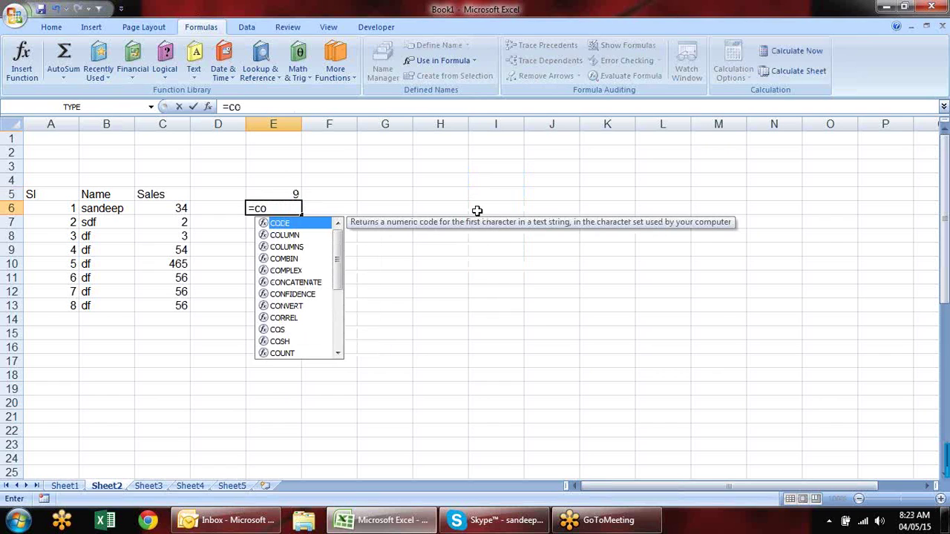
{"action": "key", "text": "Down"}
{"action": "key", "text": "Down"}
{"action": "key", "text": "Tab"}
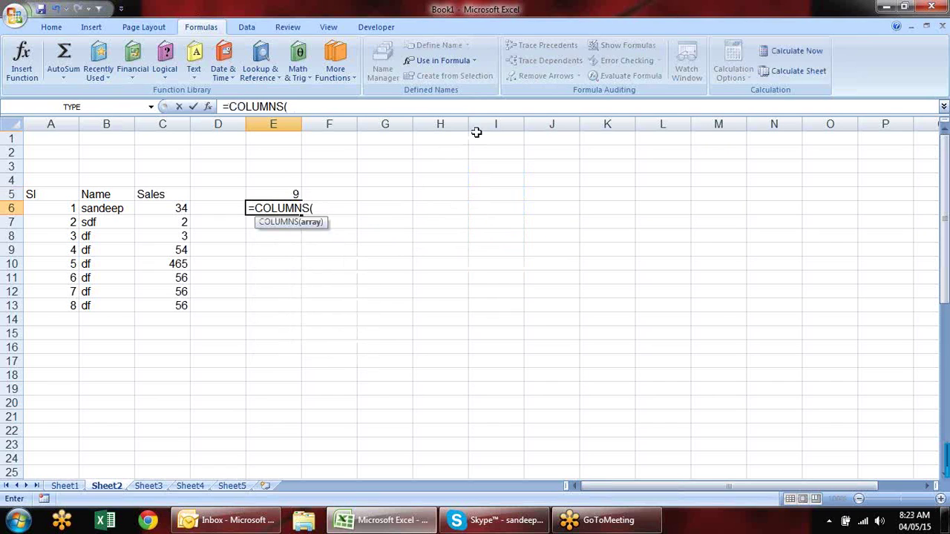
{"action": "left_click_drag", "start_coordinate": [402, 148], "coordinate": [554, 163]}
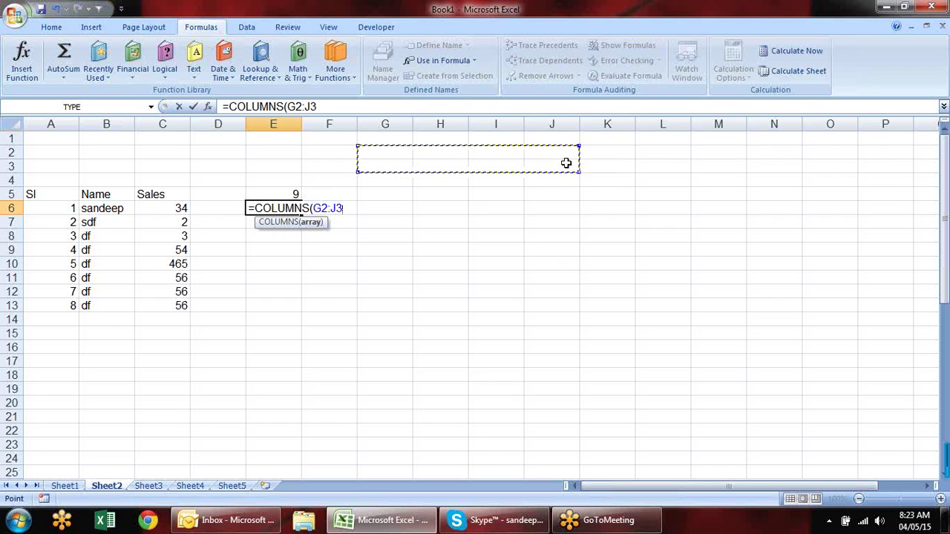
{"action": "key", "text": "Return"}
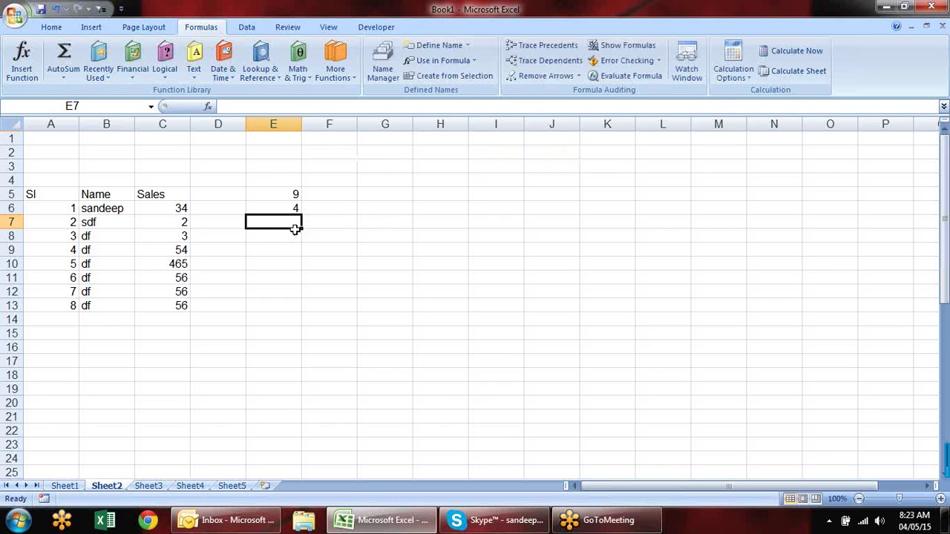
{"action": "left_click", "coordinate": [296, 273]}
{"action": "left_click", "coordinate": [285, 208]}
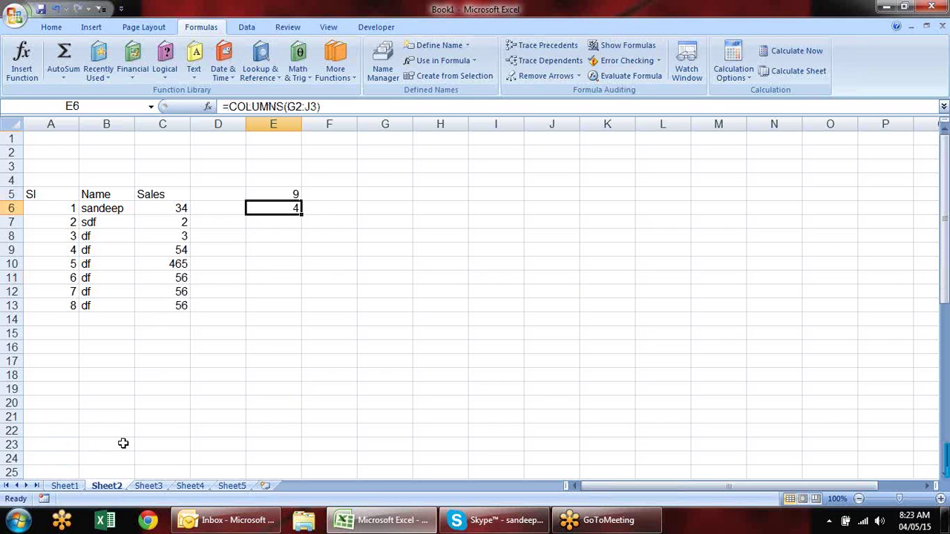
{"action": "left_click", "coordinate": [275, 74]}
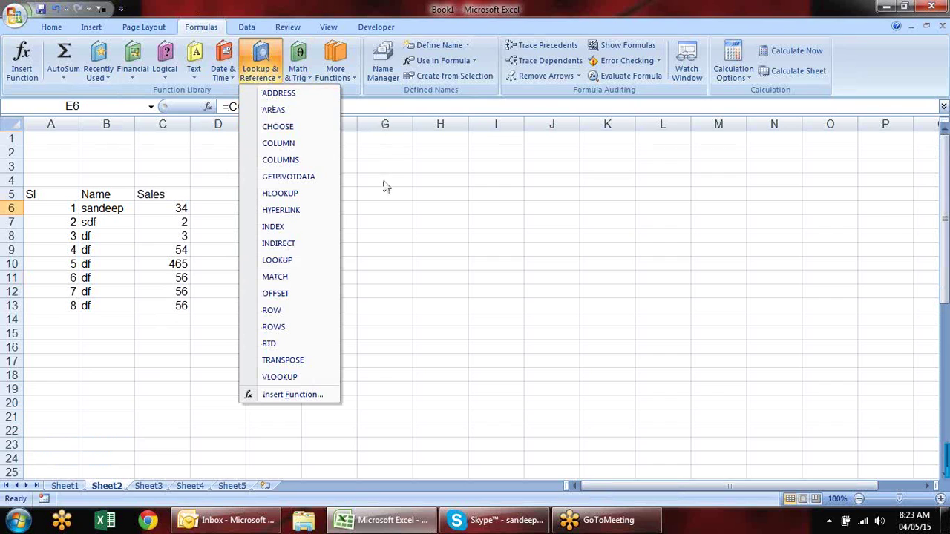
{"action": "left_click", "coordinate": [407, 197]}
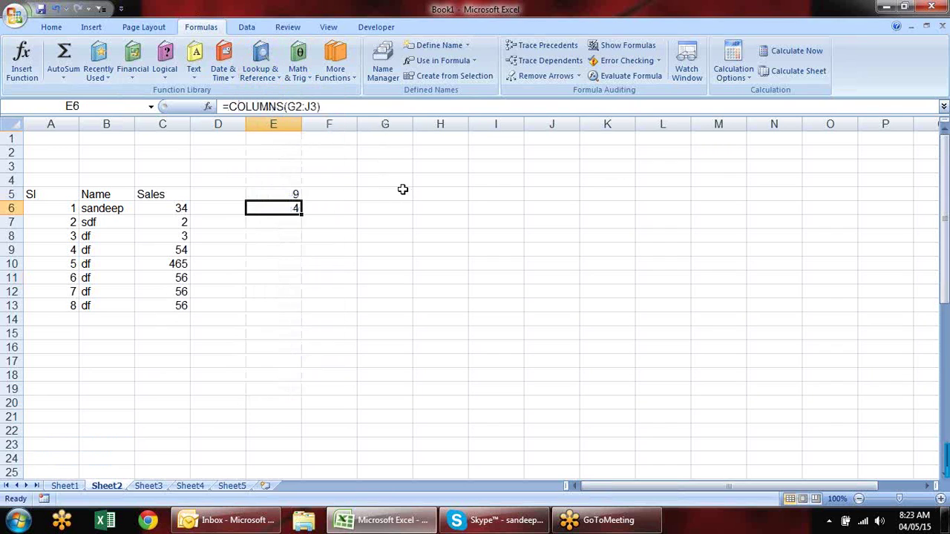
Enter the text google in cell G4 and keep that cell selected
{"action": "left_click", "coordinate": [349, 187]}
{"action": "left_click", "coordinate": [383, 187]}
{"action": "left_click", "coordinate": [384, 182]}
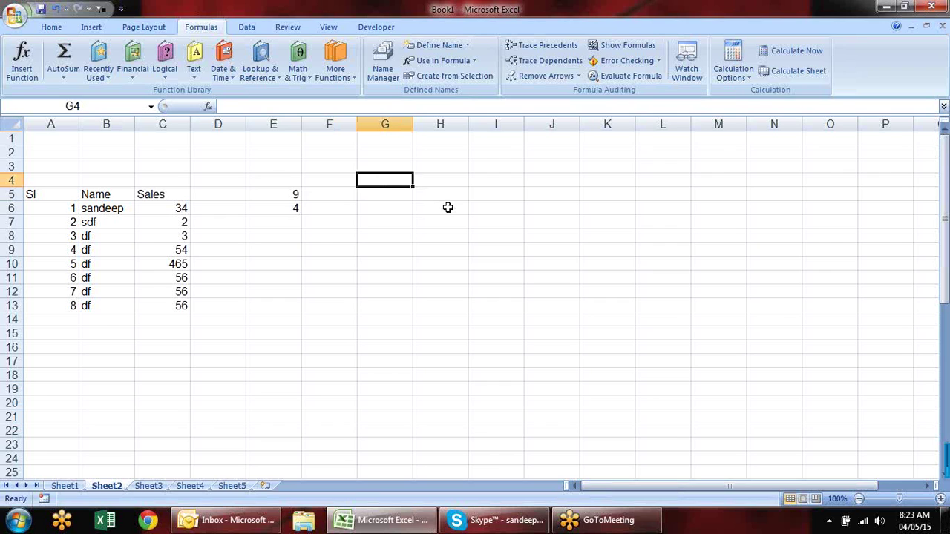
{"action": "type", "text": "google"}
{"action": "key", "text": "Return"}
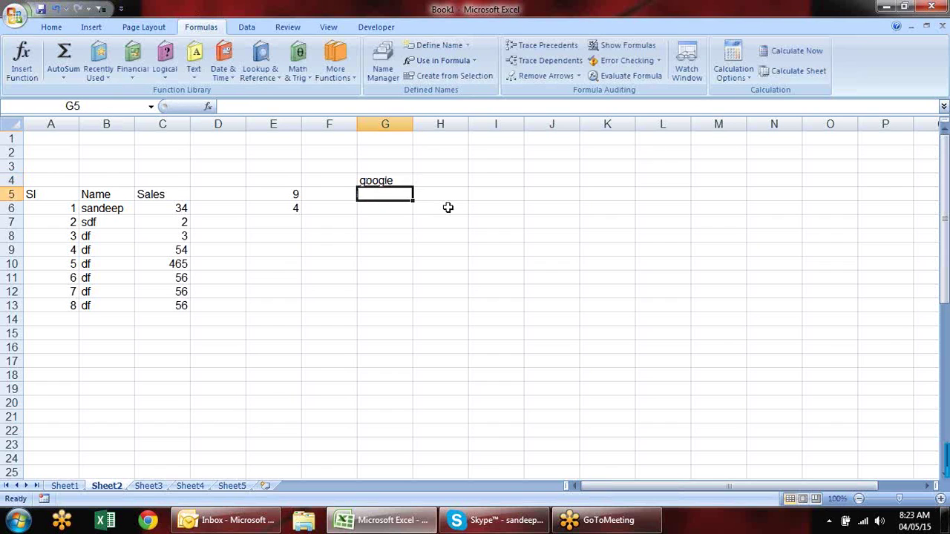
{"action": "key", "text": "Up"}
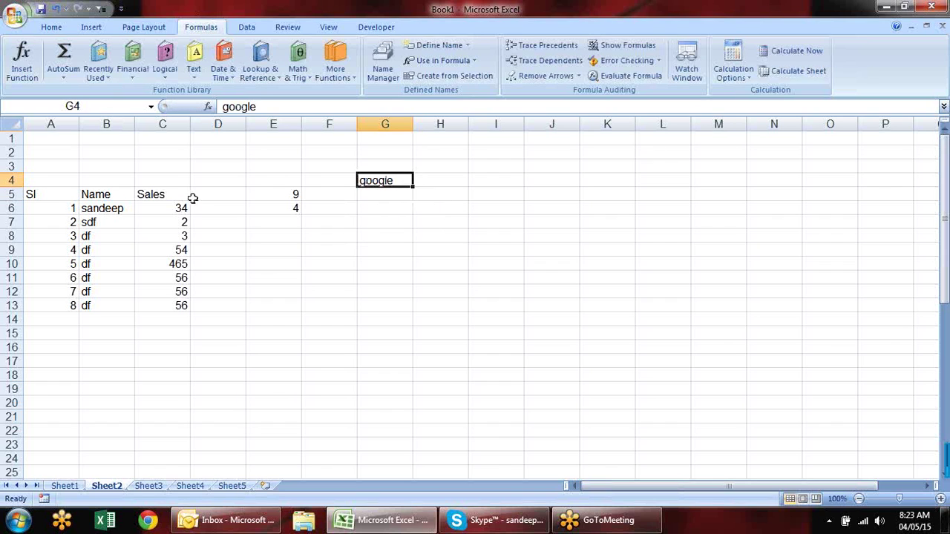
{"action": "left_click", "coordinate": [89, 28]}
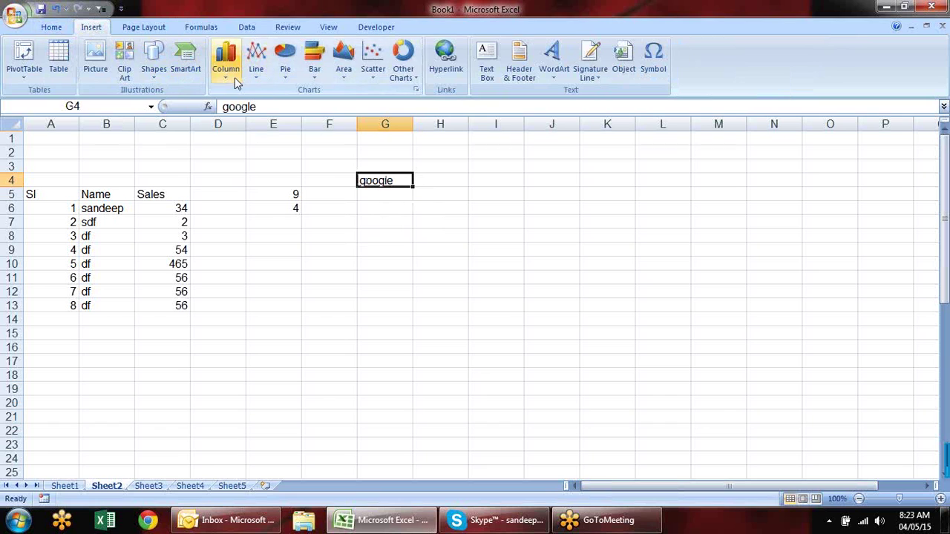
{"action": "left_click", "coordinate": [445, 70]}
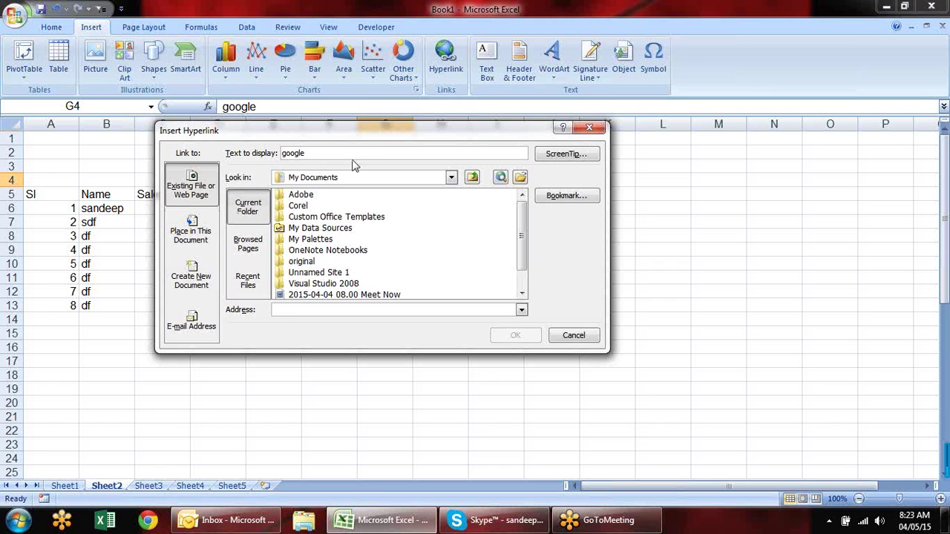
{"action": "left_click_drag", "start_coordinate": [346, 155], "coordinate": [269, 161]}
{"action": "left_click_drag", "start_coordinate": [324, 132], "coordinate": [528, 143]}
{"action": "left_click", "coordinate": [493, 320]}
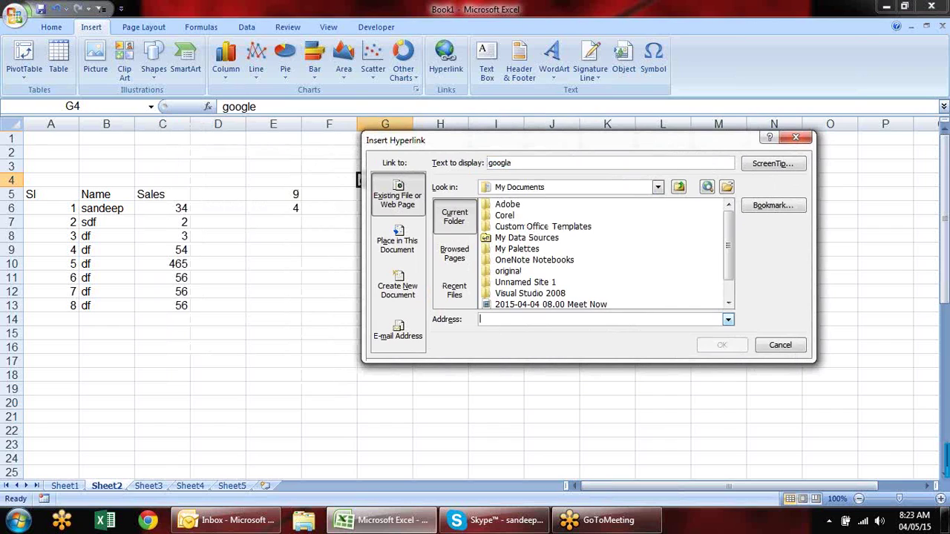
{"action": "type", "text": "www.google.com"}
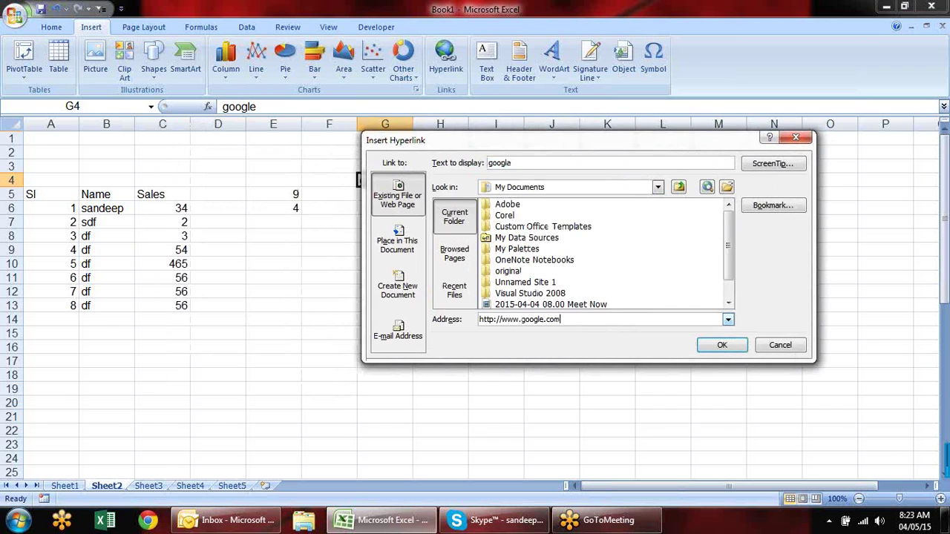
{"action": "left_click", "coordinate": [712, 346]}
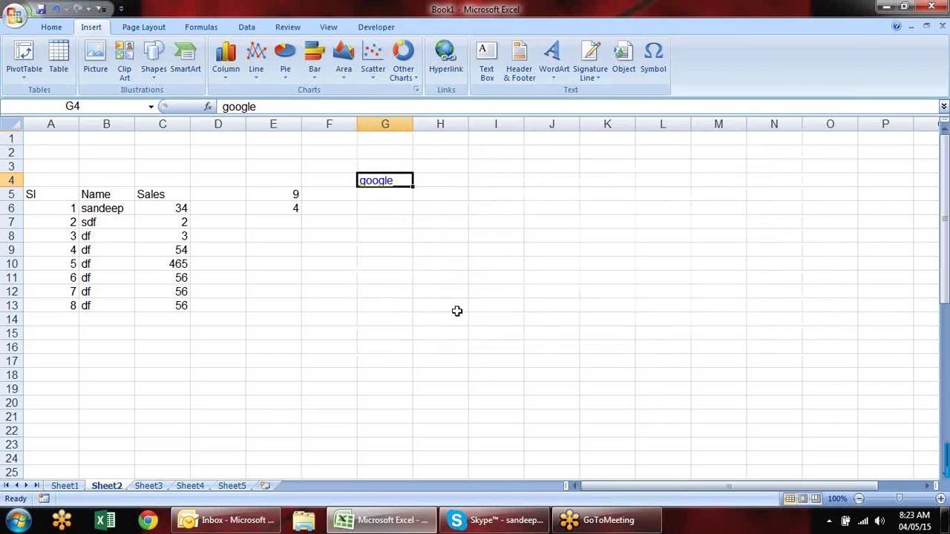
Follow the google link in G4 to test it, and close the browser window it opens
{"action": "left_click", "coordinate": [484, 279]}
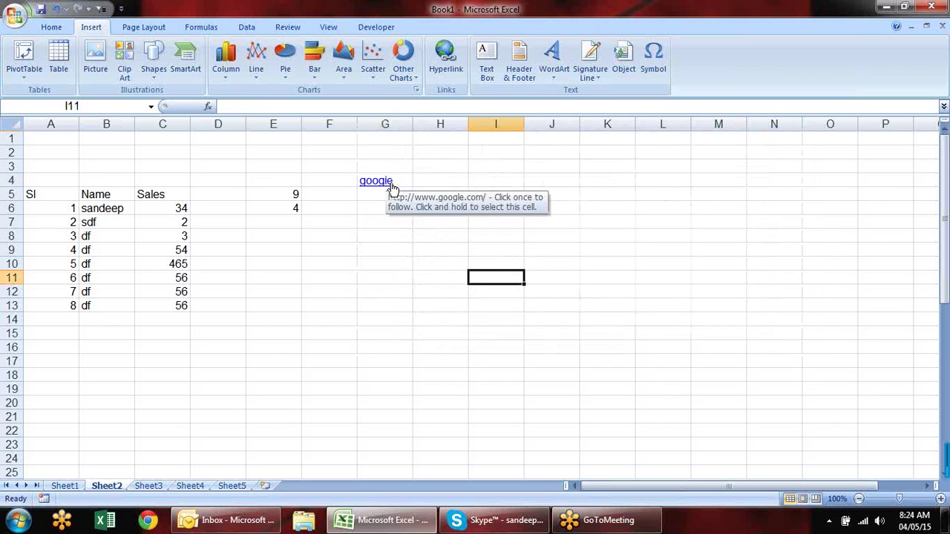
{"action": "left_click", "coordinate": [392, 187]}
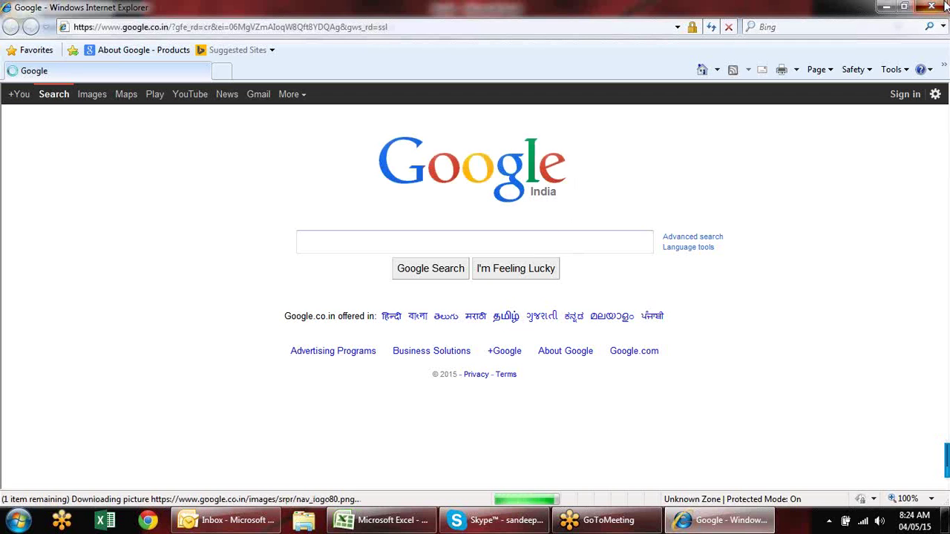
{"action": "left_click", "coordinate": [932, 6]}
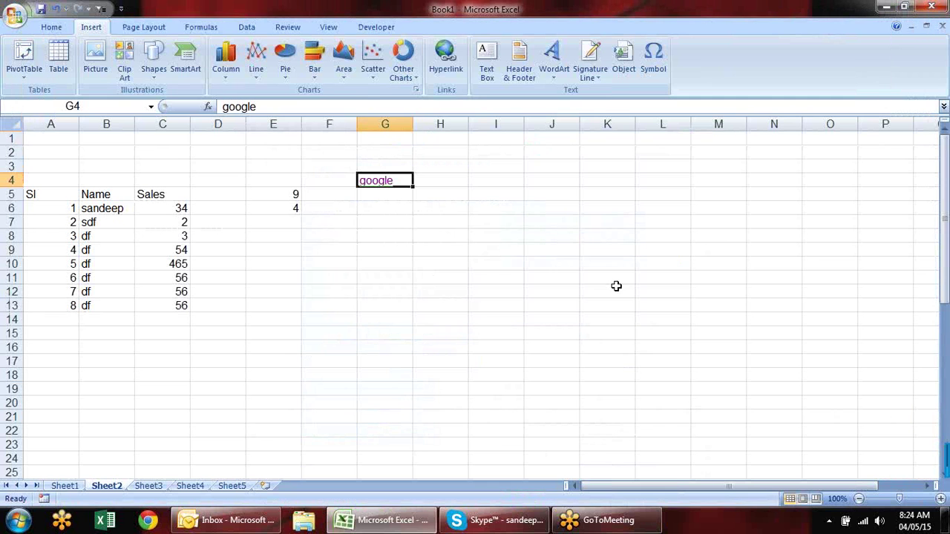
List the site names google, facebook, rediff, yahoo and youtube in cells H6 to H10
{"action": "left_click", "coordinate": [441, 211]}
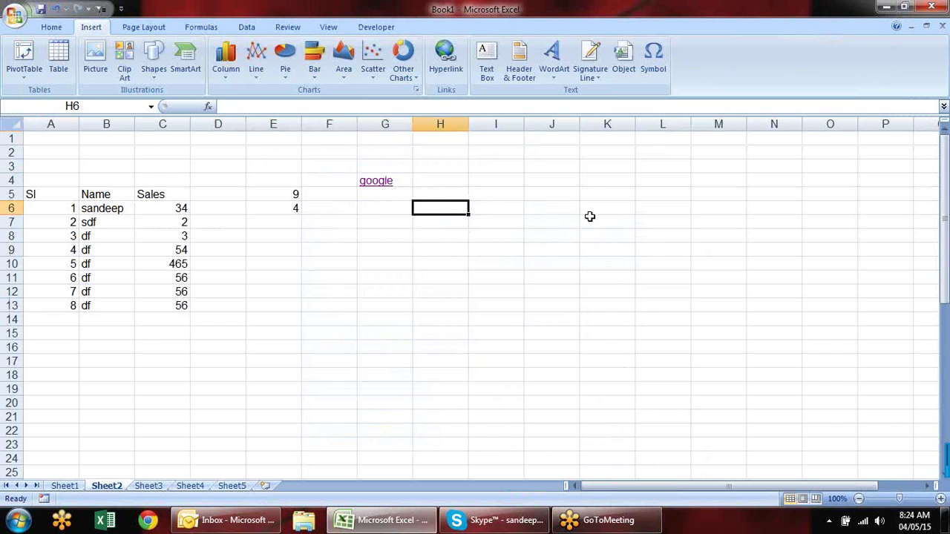
{"action": "type", "text": "google"}
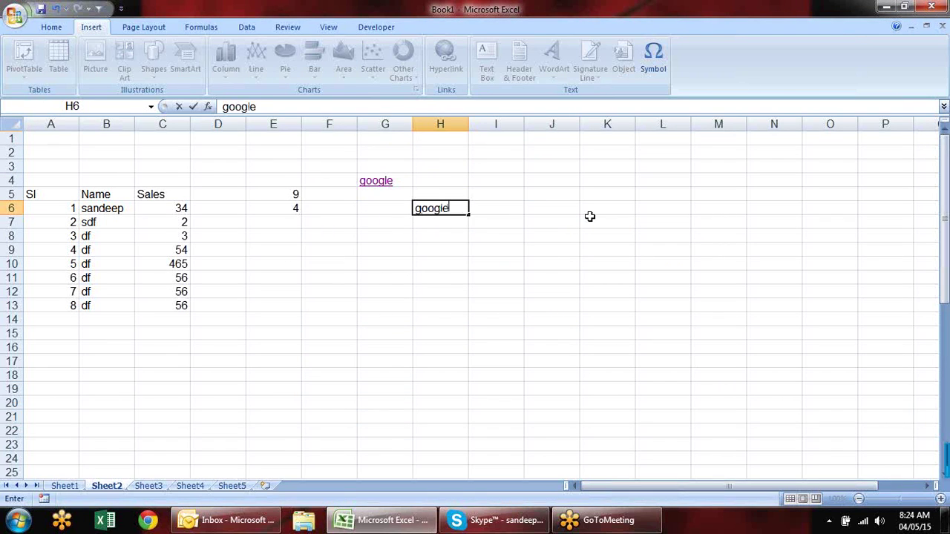
{"action": "key", "text": "Return"}
{"action": "type", "text": "fac"}
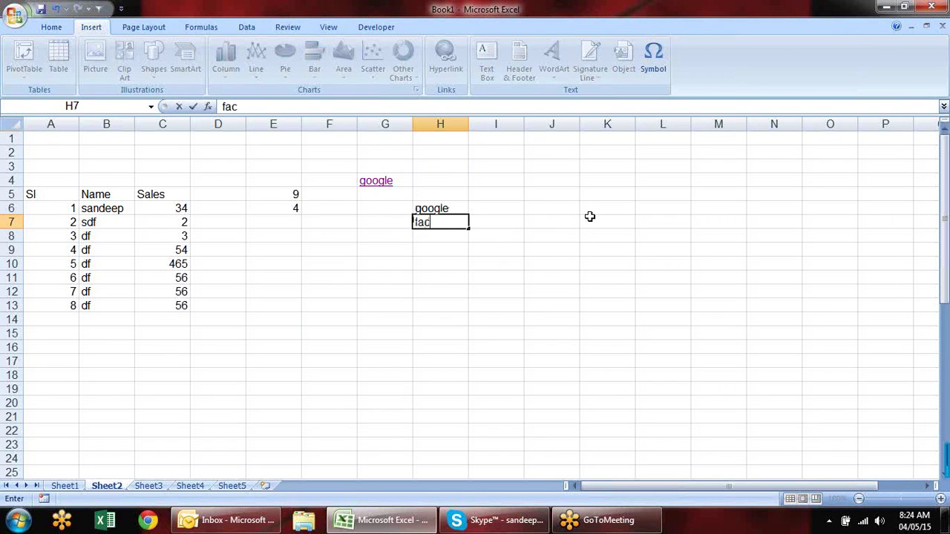
{"action": "type", "text": "ebook"}
{"action": "key", "text": "Return"}
{"action": "type", "text": "rediff"}
{"action": "key", "text": "Return"}
{"action": "type", "text": "yahoo"}
{"action": "key", "text": "Return"}
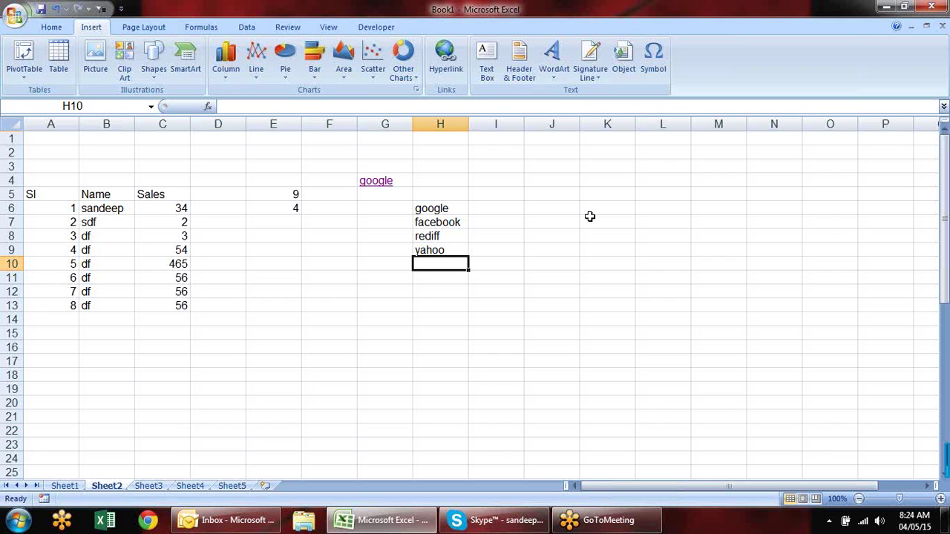
{"action": "type", "text": "youtube"}
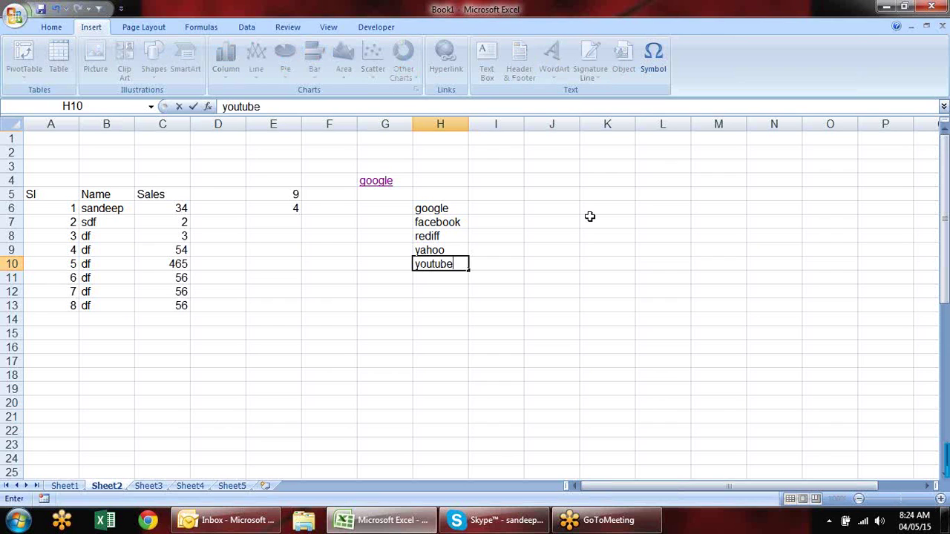
{"action": "key", "text": "Return"}
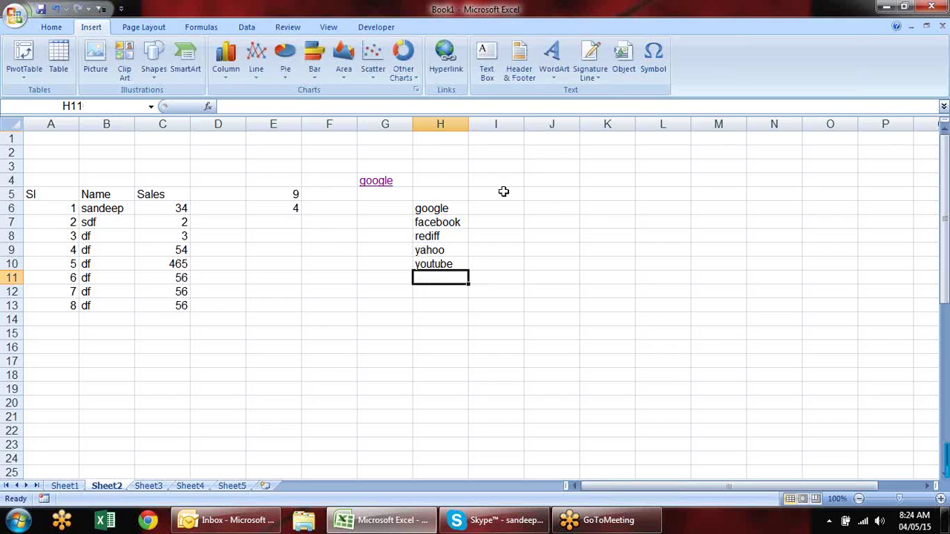
{"action": "left_click", "coordinate": [452, 205]}
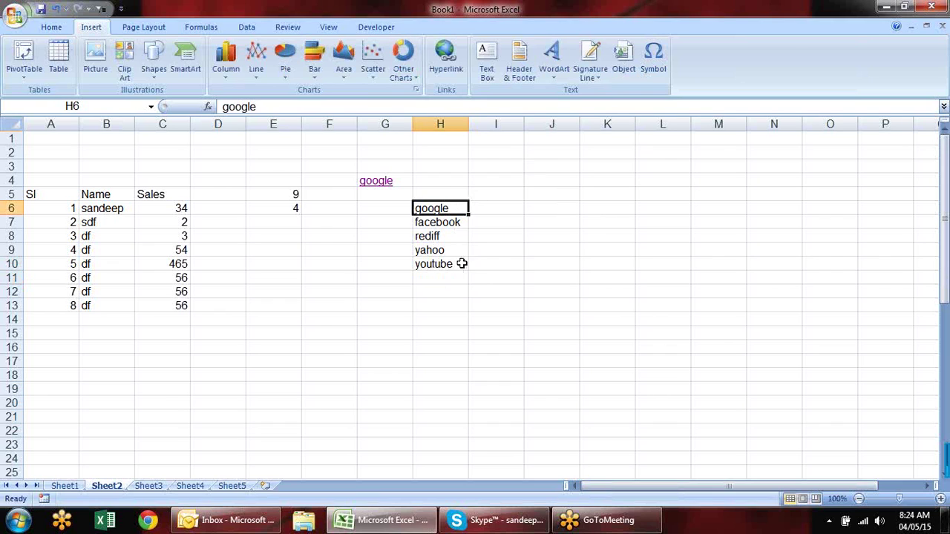
{"action": "left_click", "coordinate": [496, 207]}
{"action": "type", "text": "="}
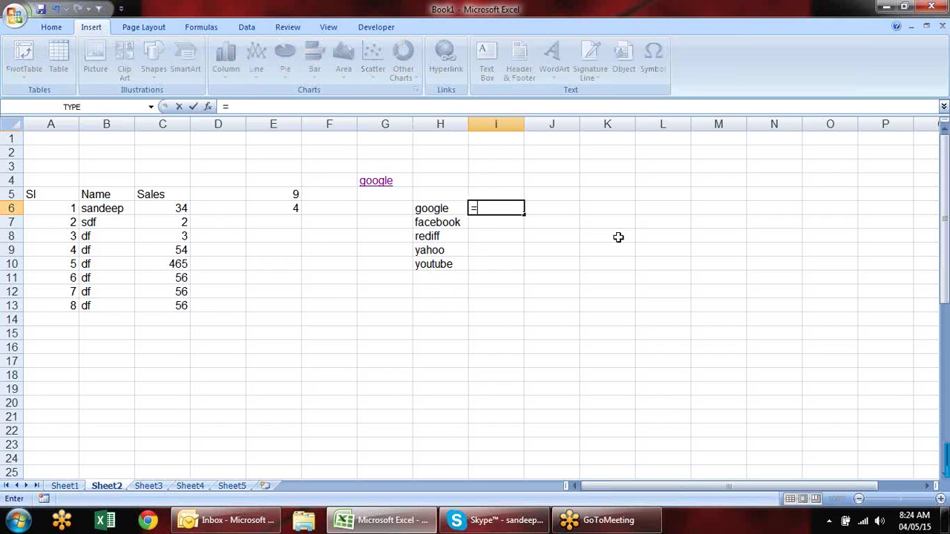
{"action": "type", "text": "hy"}
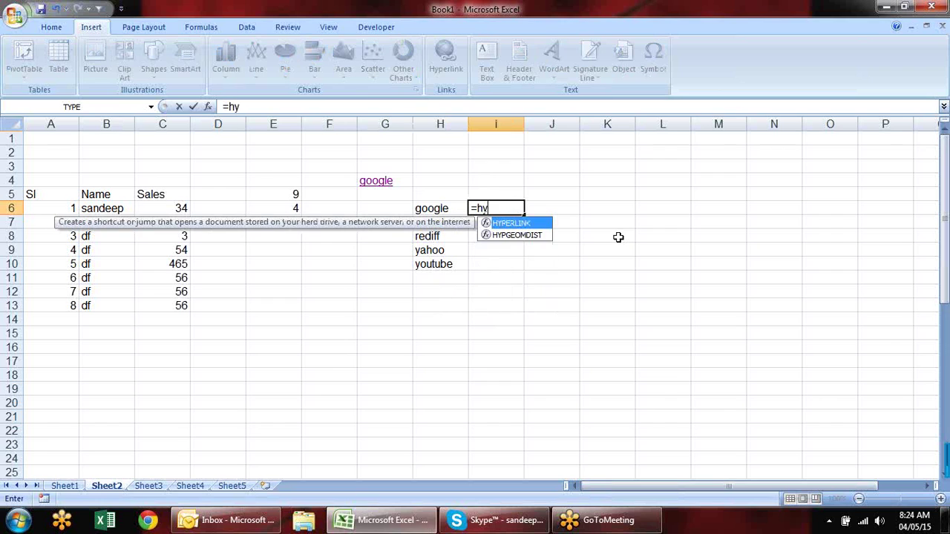
{"action": "key", "text": "Tab"}
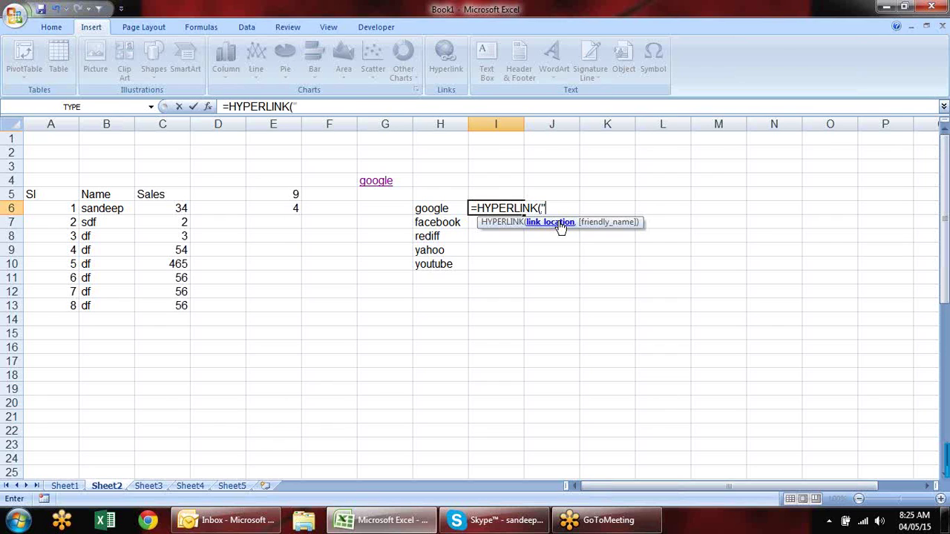
{"action": "type", "text": "\"www.\"&"}
{"action": "left_click", "coordinate": [439, 207]}
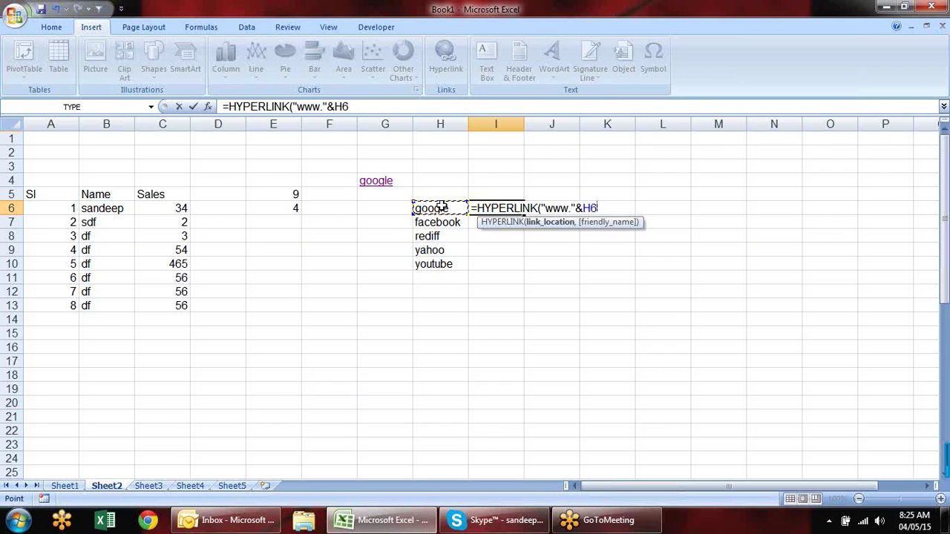
{"action": "type", "text": "&\".com\""}
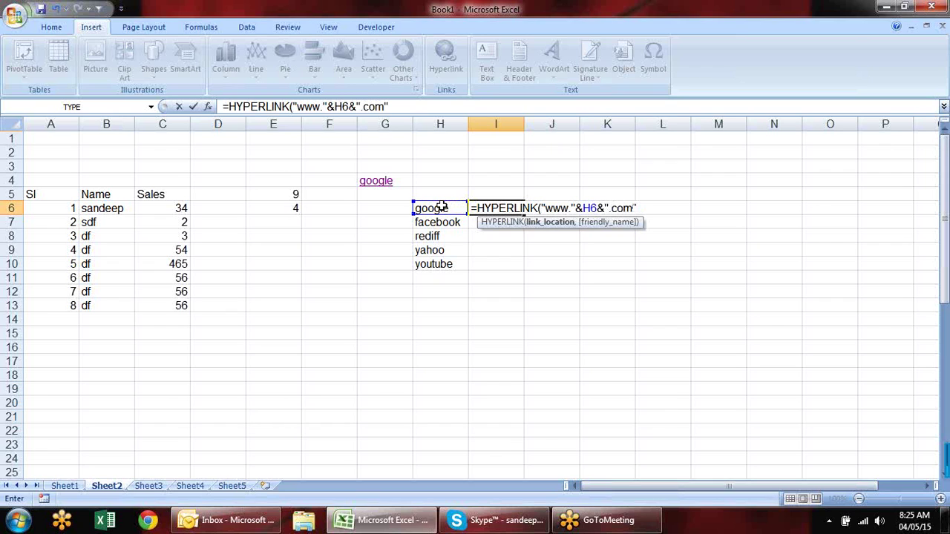
{"action": "type", "text": ","}
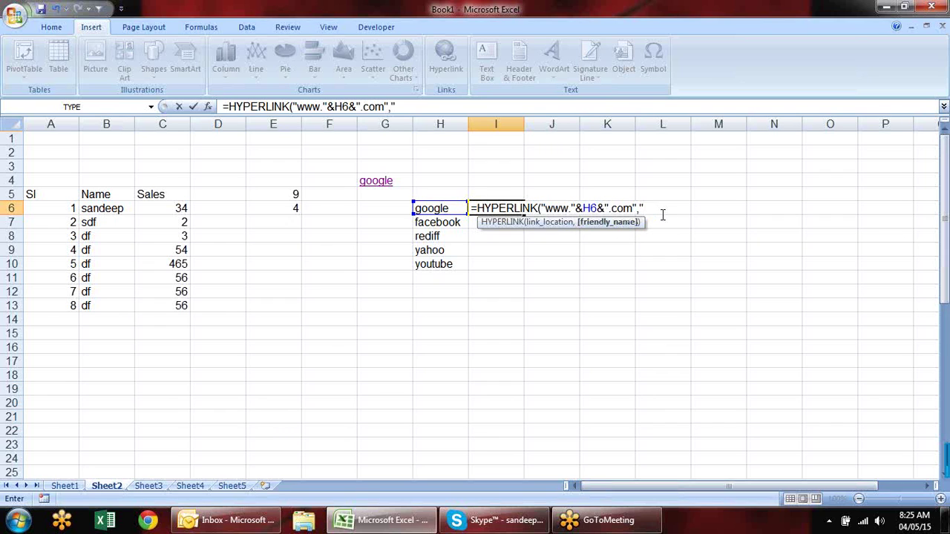
{"action": "type", "text": "\"Click"}
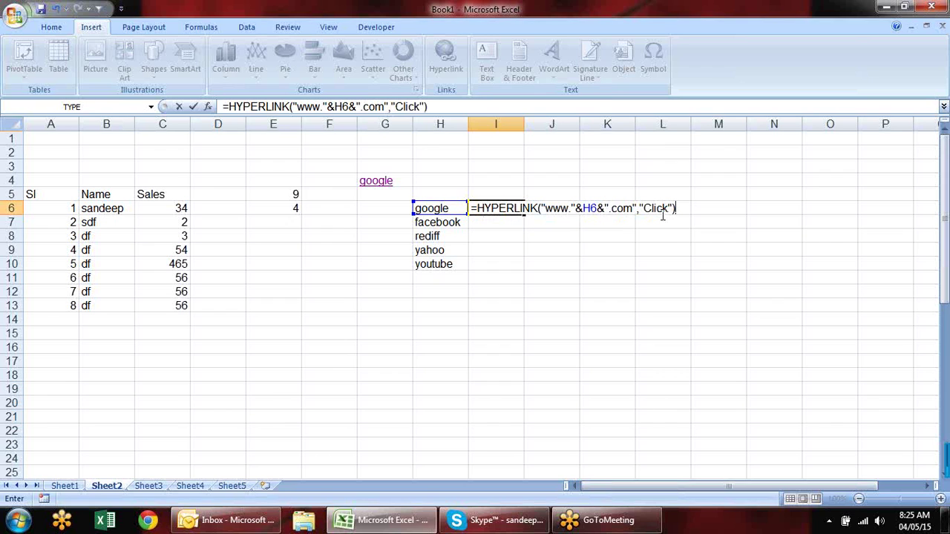
{"action": "key", "text": "Return"}
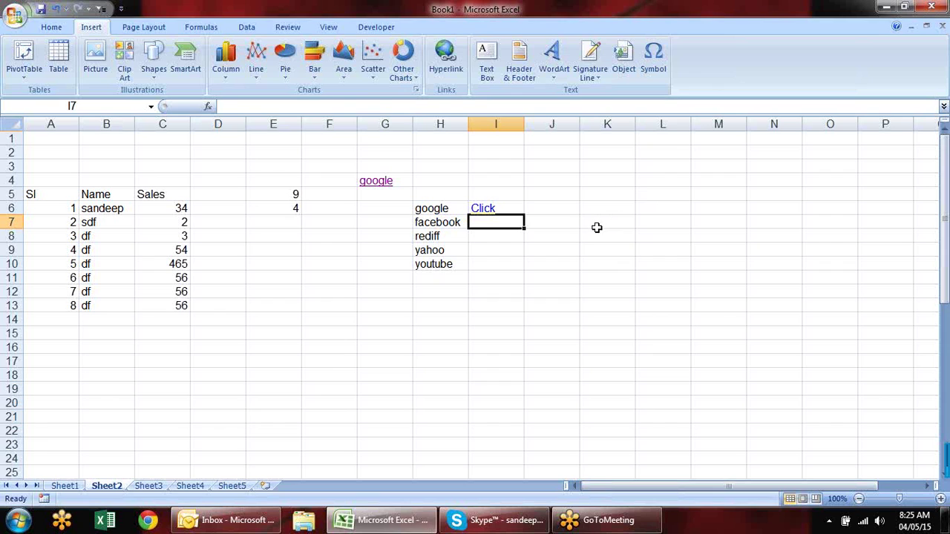
Copy the HYPERLINK formula from I6 down to I7:I10
{"action": "key", "text": "Up"}
{"action": "key", "text": "ctrl+c"}
{"action": "key", "text": "Down"}
{"action": "key", "text": "shift+Down"}
{"action": "key", "text": "shift+Down"}
{"action": "key", "text": "shift+Down"}
{"action": "key", "text": "Return"}
{"action": "left_click", "coordinate": [577, 300]}
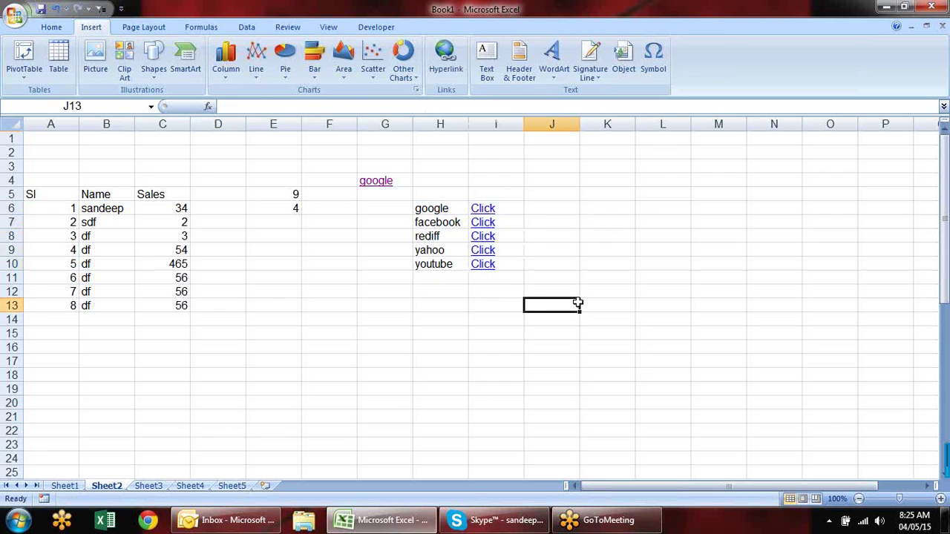
Check the cell reference in the copied HYPERLINK formula in I10
{"action": "left_click", "coordinate": [509, 289]}
{"action": "key", "text": "Up"}
{"action": "key", "text": "Up"}
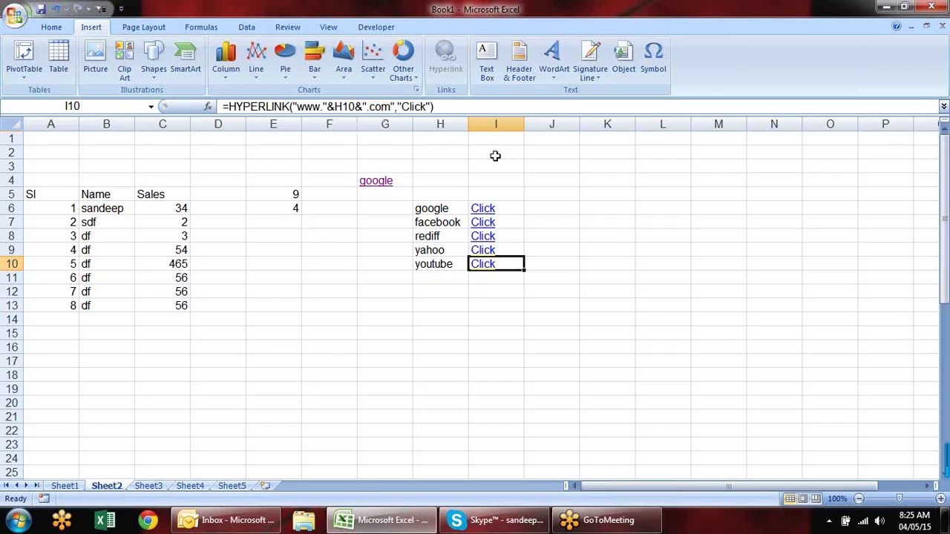
{"action": "left_click", "coordinate": [590, 234]}
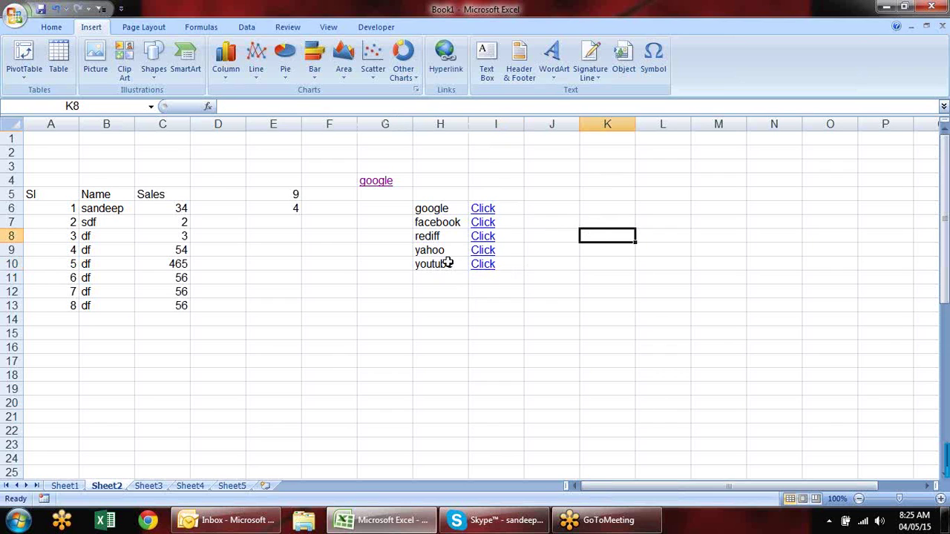
Try to open the yahoo web link in I9
{"action": "left_click", "coordinate": [489, 253]}
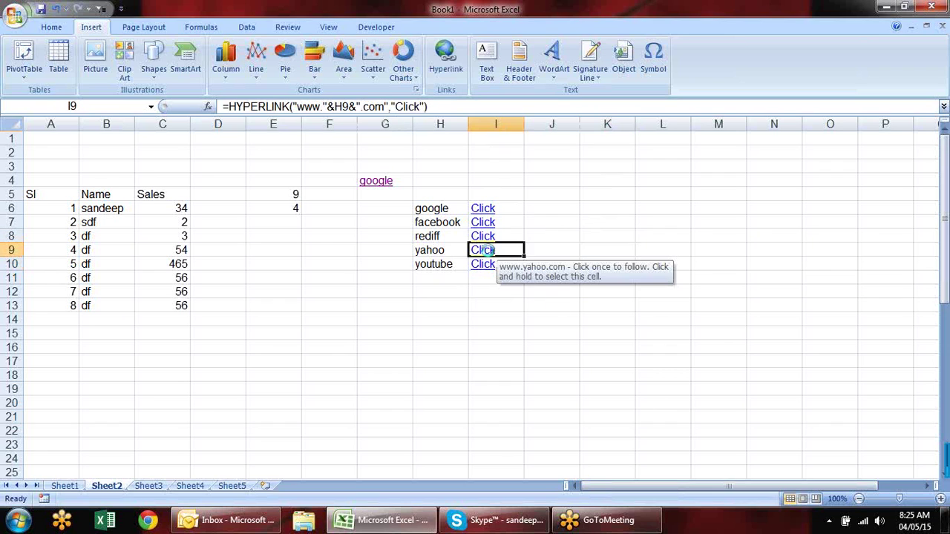
{"action": "left_click", "coordinate": [482, 296]}
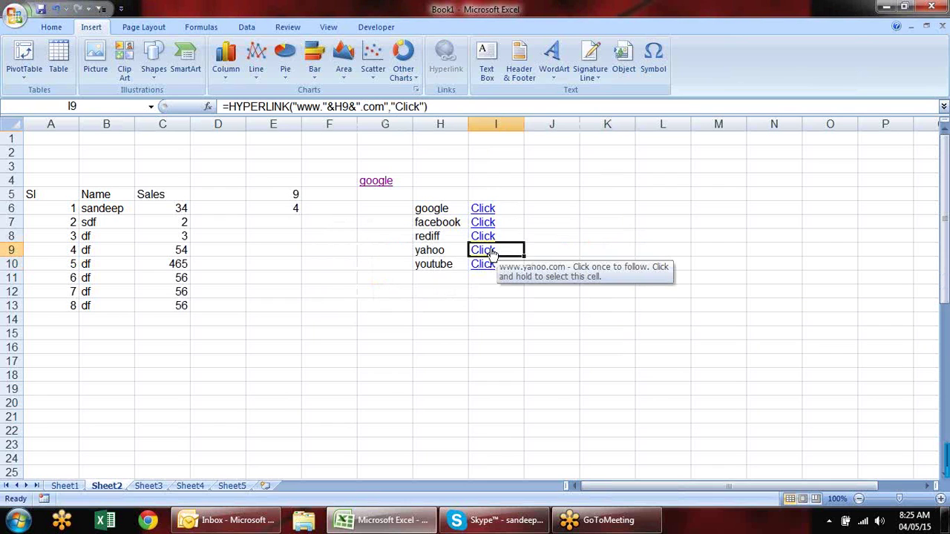
{"action": "left_click", "coordinate": [493, 253]}
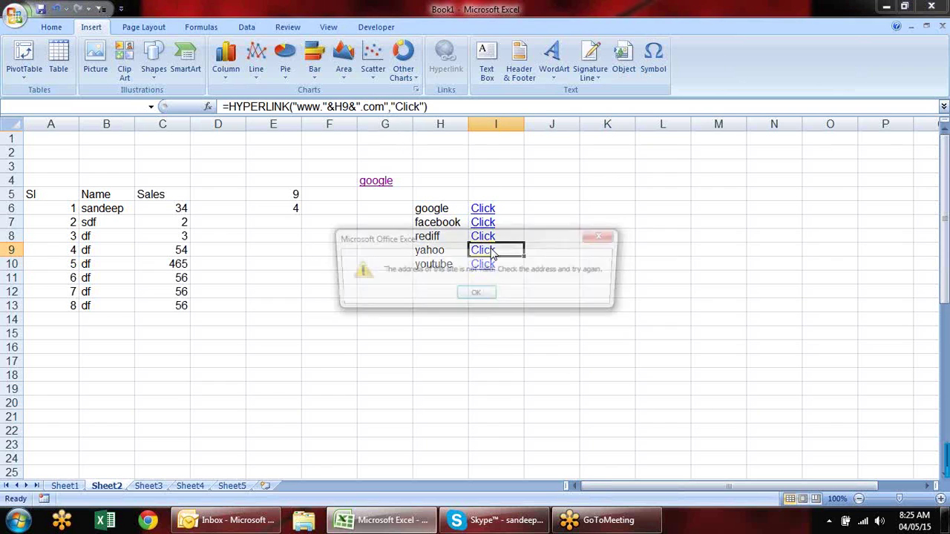
{"action": "left_click", "coordinate": [481, 294]}
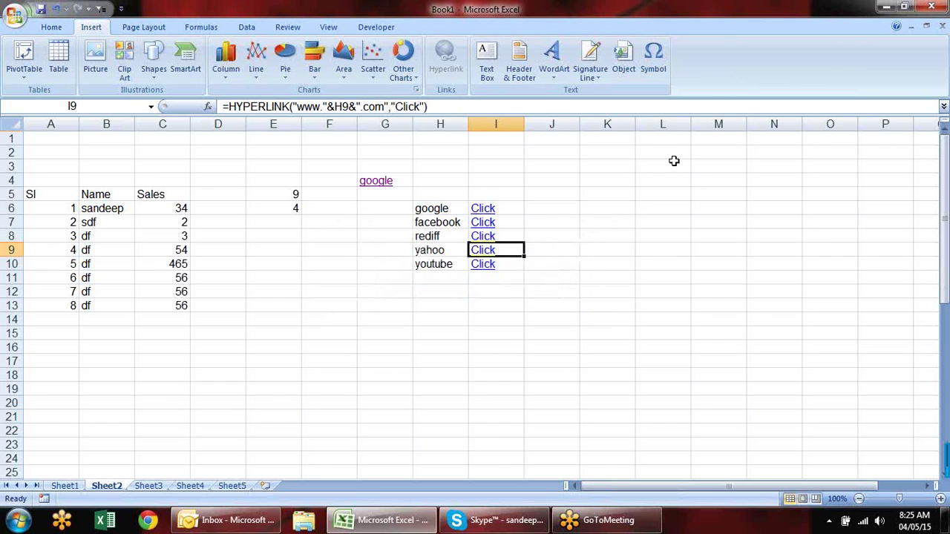
{"action": "key", "text": "Up"}
{"action": "key", "text": "Up"}
{"action": "key", "text": "Up"}
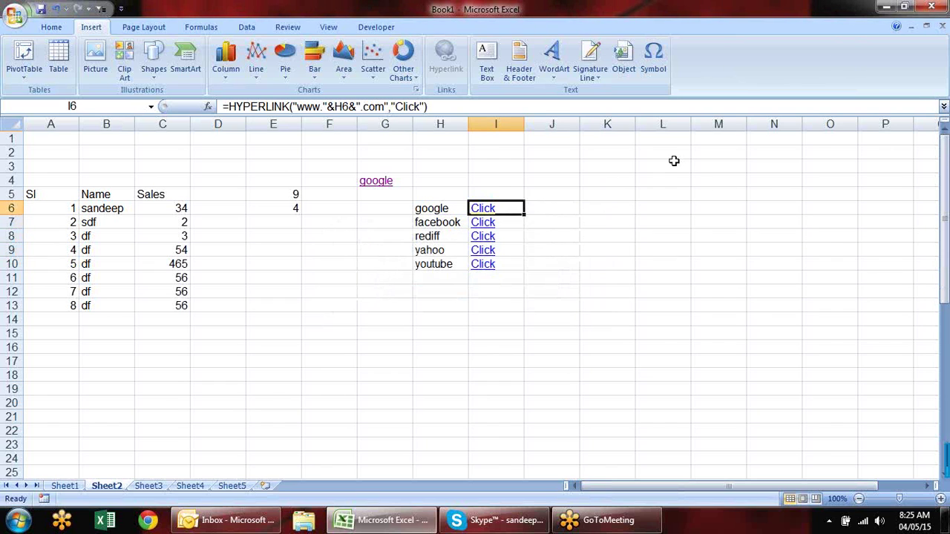
{"action": "left_click", "coordinate": [300, 107]}
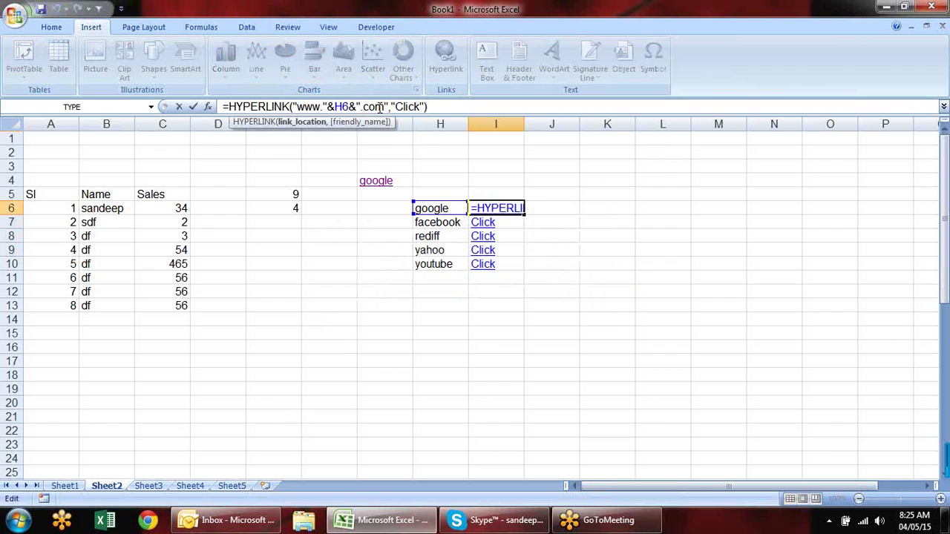
{"action": "type", "text": "http"}
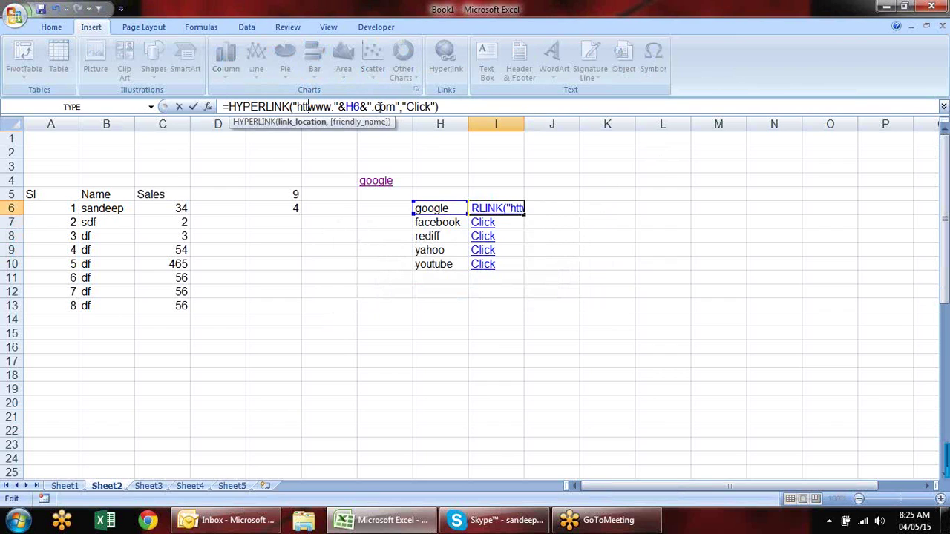
{"action": "type", "text": "://"}
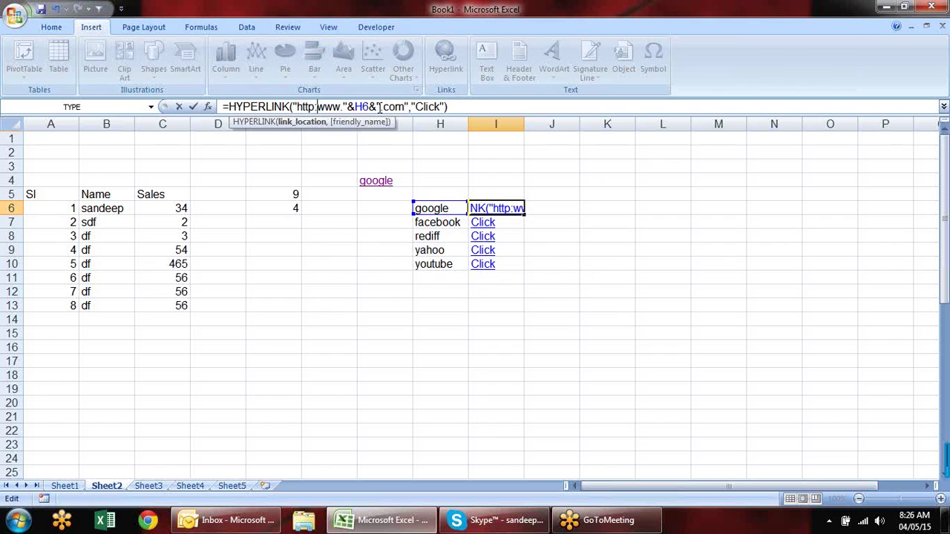
{"action": "key", "text": "Return"}
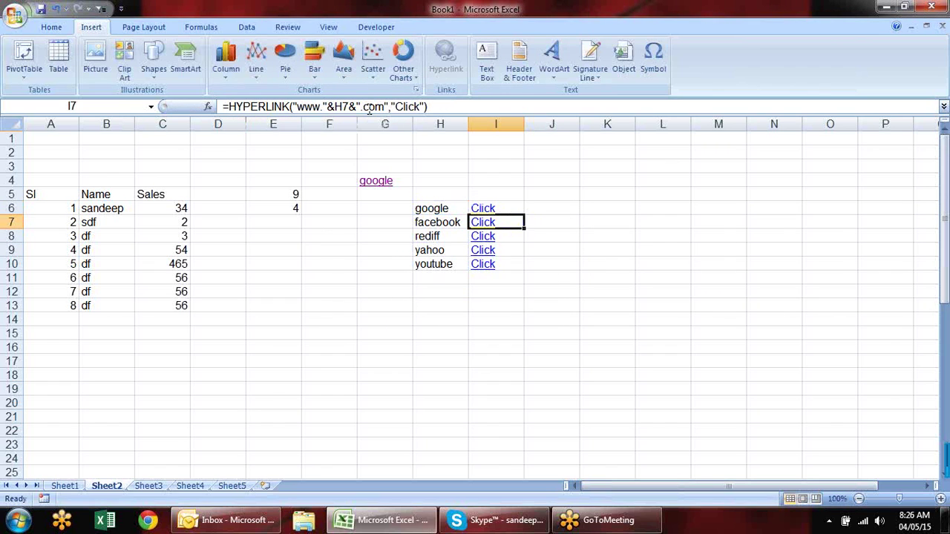
Copy the corrected HYPERLINK formula from I6 down to I7:I10
{"action": "left_click", "coordinate": [513, 208]}
{"action": "left_click_drag", "start_coordinate": [523, 213], "coordinate": [524, 270]}
{"action": "left_click", "coordinate": [568, 221]}
Test the google link in I6, close the browser window it opens, and follow the facebook link in I7
{"action": "left_click", "coordinate": [491, 212]}
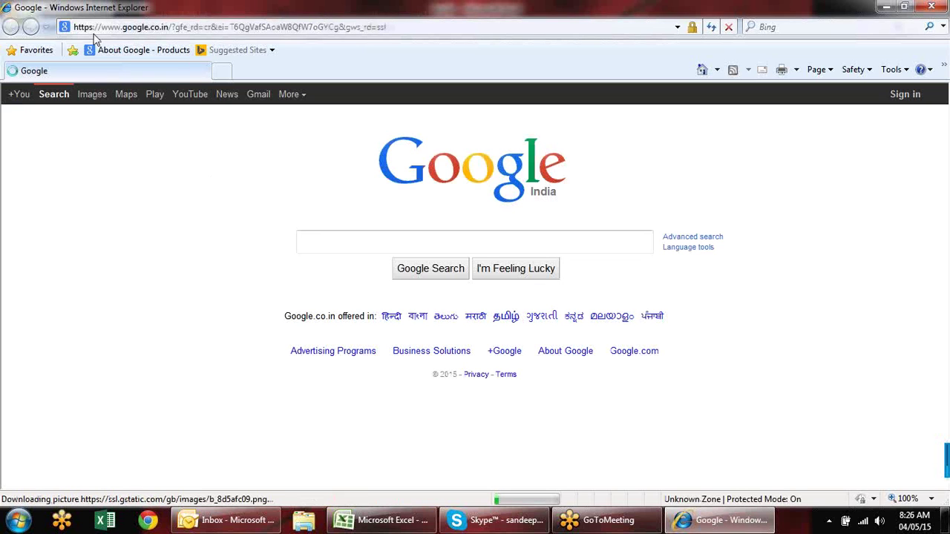
{"action": "left_click", "coordinate": [931, 7]}
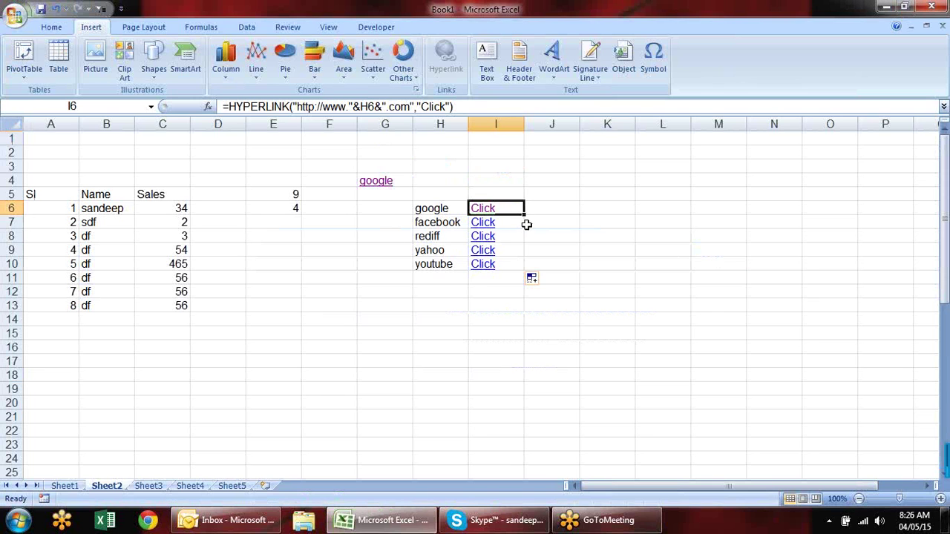
{"action": "left_click", "coordinate": [484, 227]}
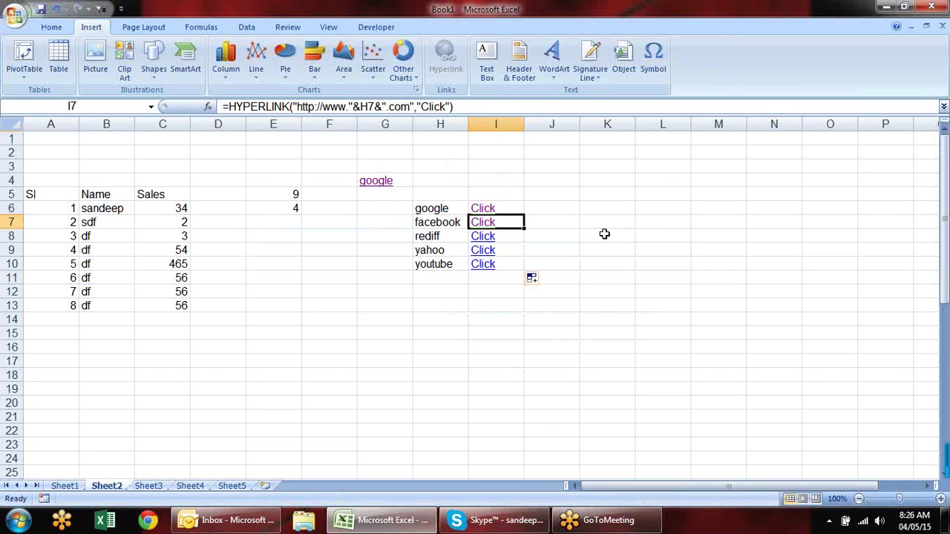
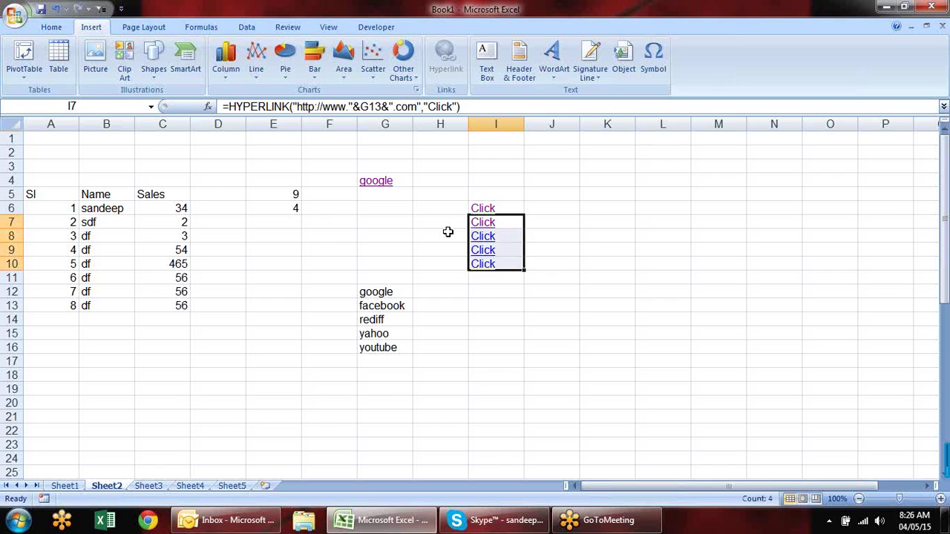
Delete the links in I7:I10, keeping only the one in I6
{"action": "key", "text": "Delete"}
{"action": "key", "text": "Left"}
{"action": "key", "text": "Left"}
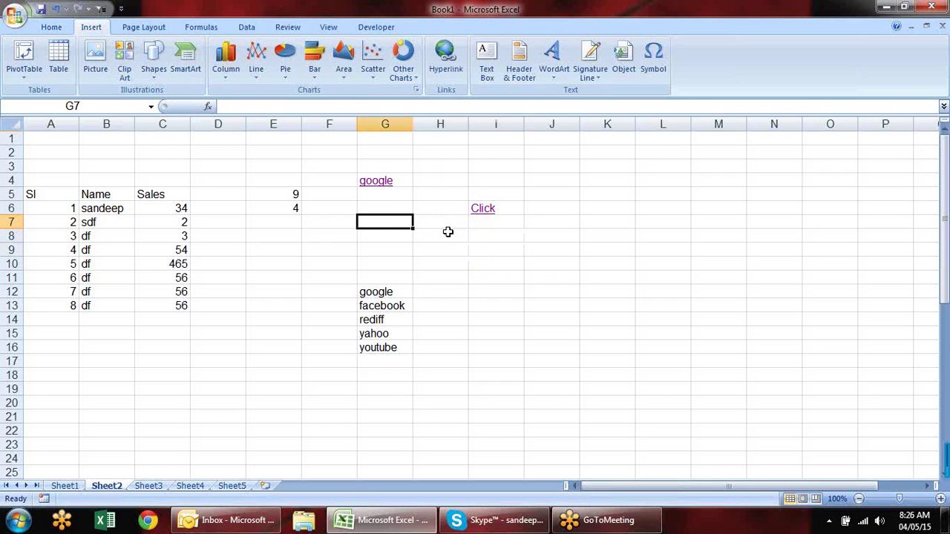
Open data validation for the empty cell H6 and set it to allow a List
{"action": "key", "text": "Right"}
{"action": "key", "text": "Up"}
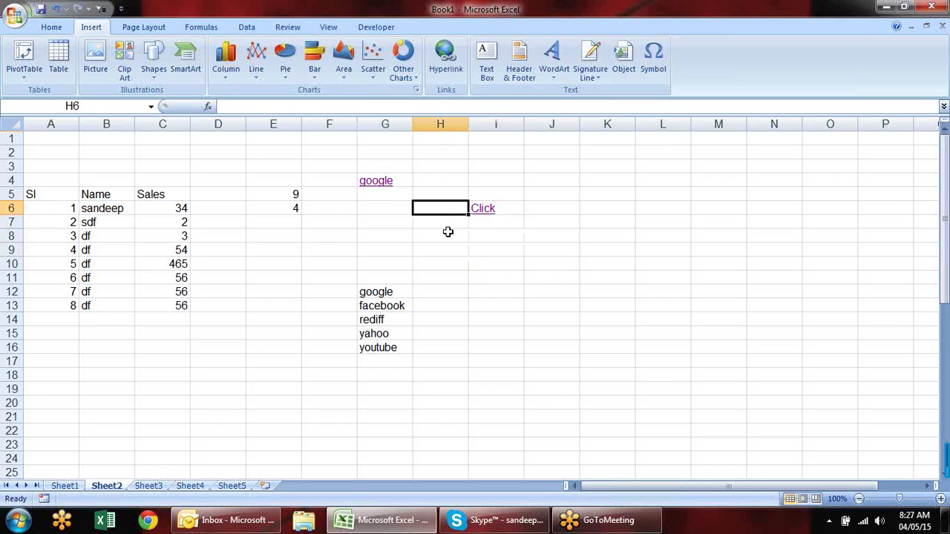
{"action": "left_click", "coordinate": [253, 28]}
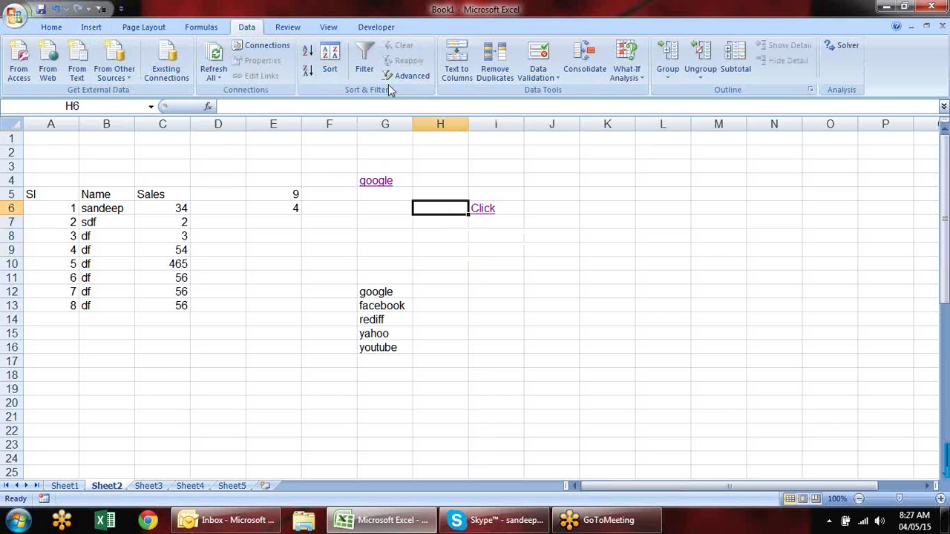
{"action": "left_click", "coordinate": [540, 61]}
{"action": "left_click", "coordinate": [565, 214]}
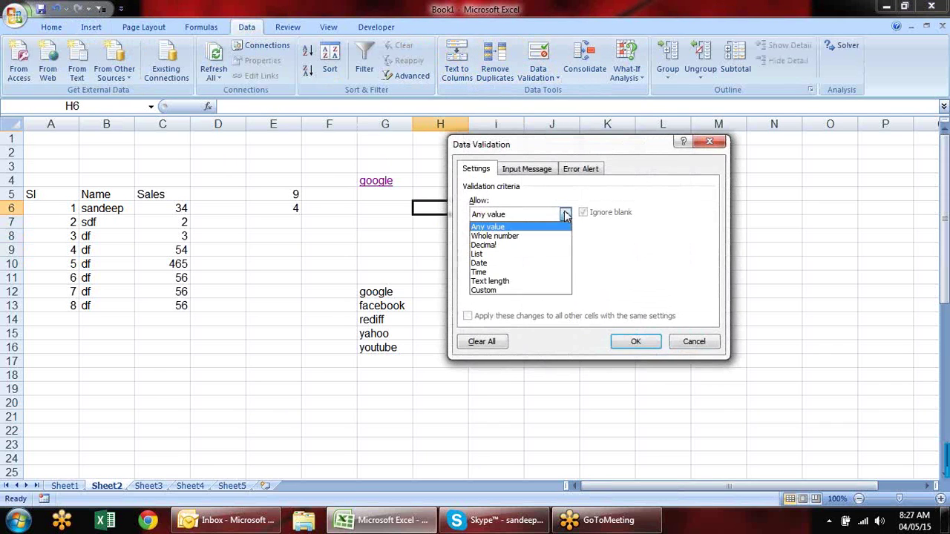
{"action": "left_click", "coordinate": [525, 254]}
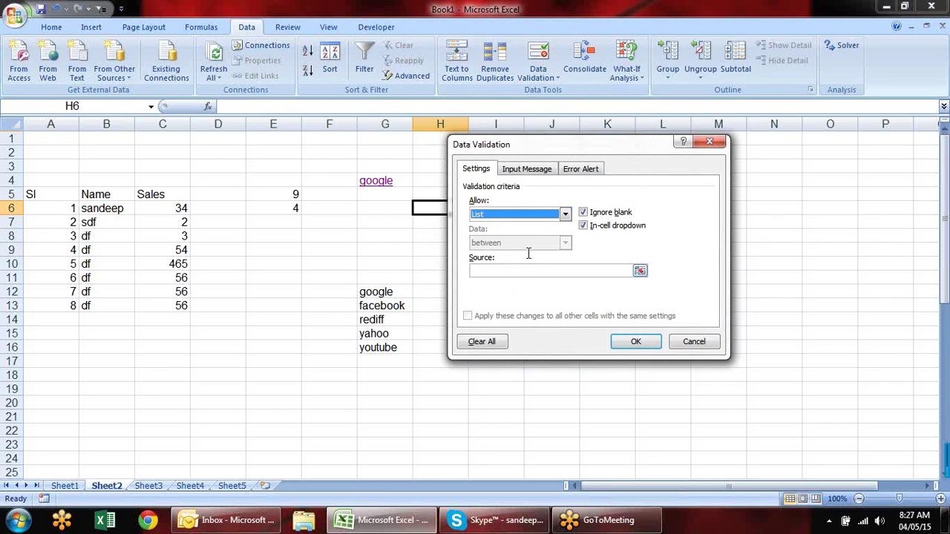
Set the list validation source for cell H6 to =$G$12:$G$16 and apply the rule
{"action": "left_click", "coordinate": [639, 274]}
{"action": "left_click_drag", "start_coordinate": [371, 289], "coordinate": [383, 347]}
{"action": "left_click", "coordinate": [385, 347]}
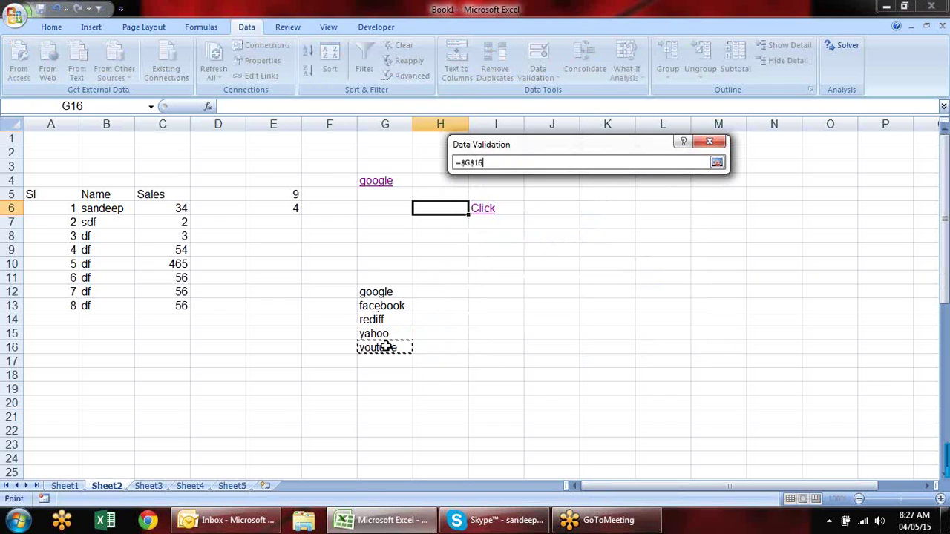
{"action": "key", "text": "shift+Up"}
{"action": "key", "text": "shift+Up"}
{"action": "key", "text": "shift+Up"}
{"action": "key", "text": "shift+Up"}
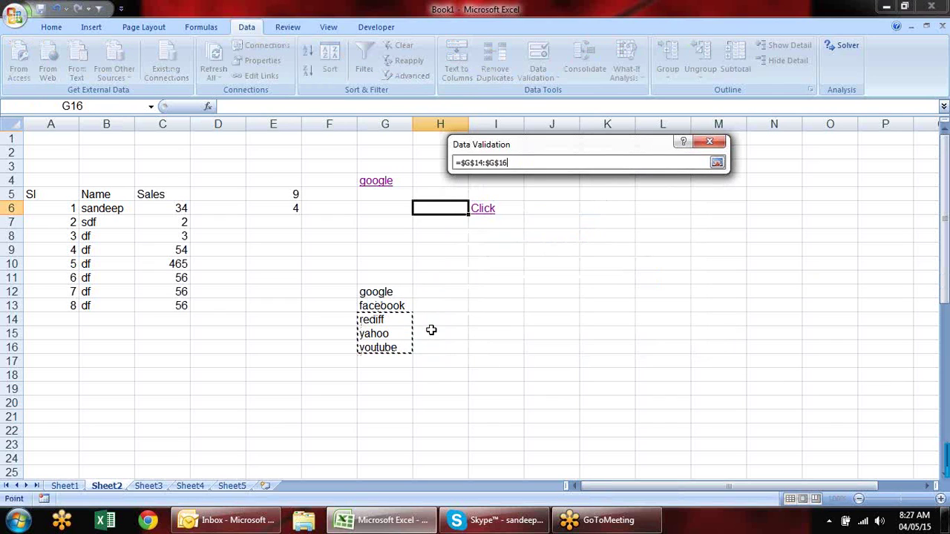
{"action": "key", "text": "Return"}
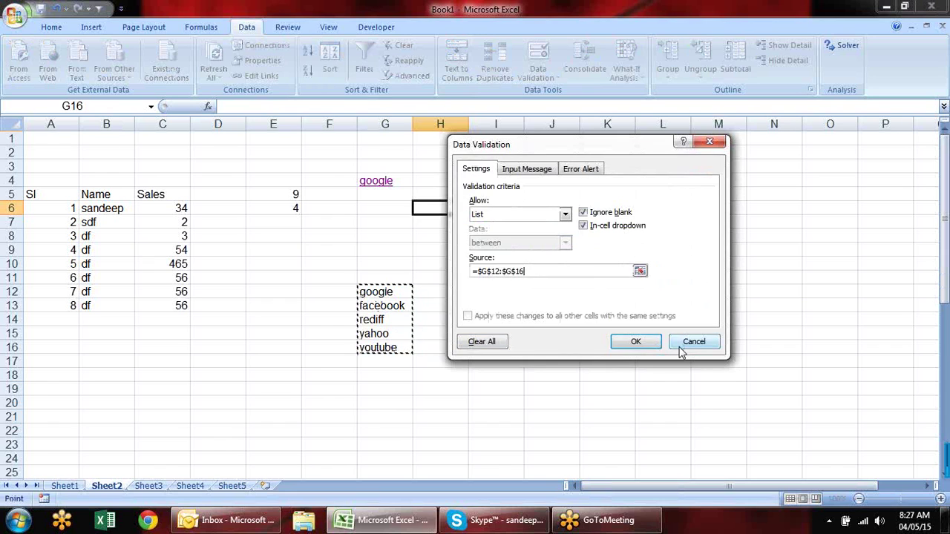
{"action": "left_click", "coordinate": [636, 342]}
Choose rediff from the dropdown list in cell H6
{"action": "left_click", "coordinate": [475, 209]}
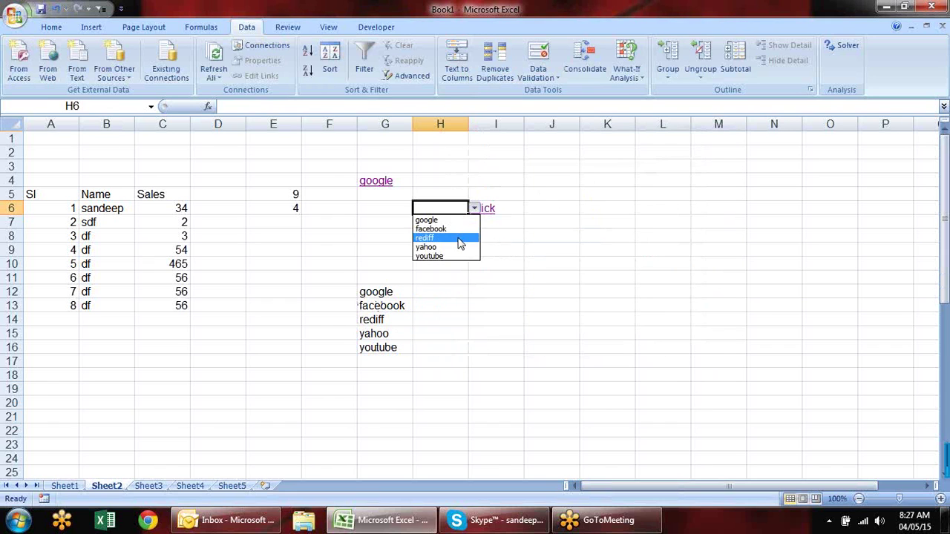
{"action": "left_click", "coordinate": [456, 239]}
{"action": "left_click", "coordinate": [505, 255]}
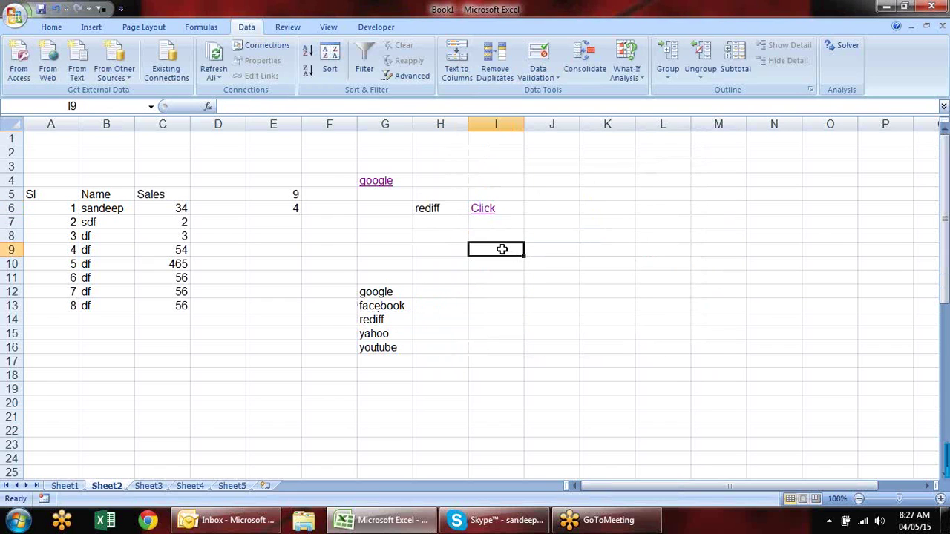
Change the HYPERLINK formula in I6 to reference H6 instead of G12
{"action": "left_click", "coordinate": [486, 213]}
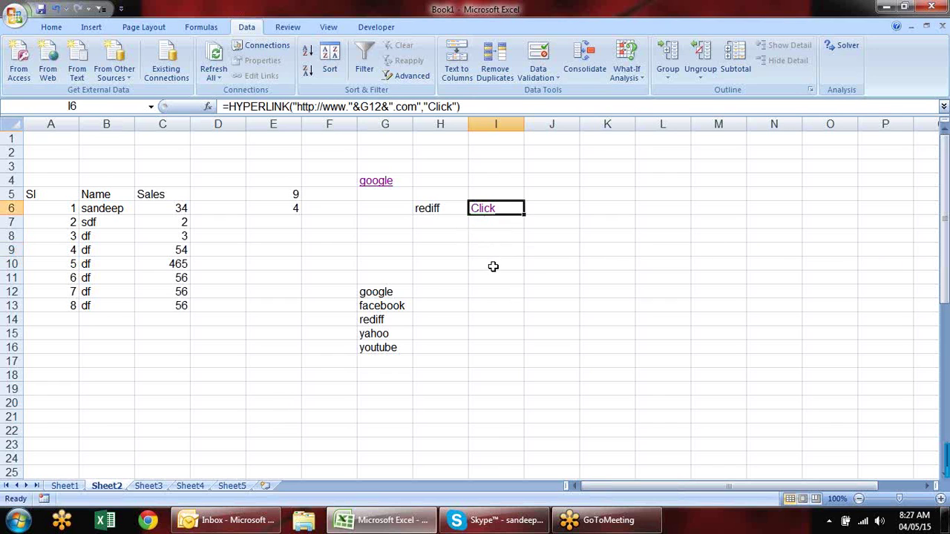
{"action": "left_click", "coordinate": [376, 295]}
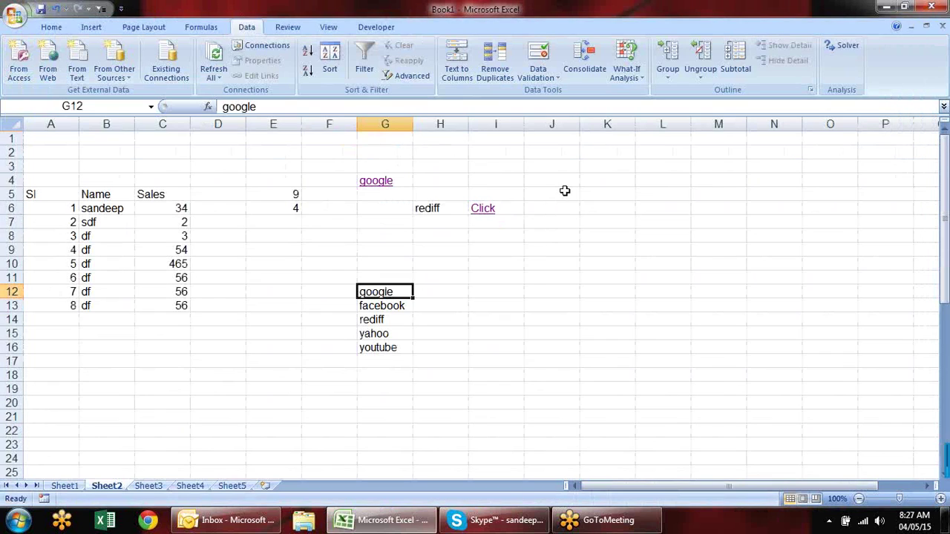
{"action": "key", "text": "Up"}
{"action": "key", "text": "Up"}
{"action": "key", "text": "Up"}
{"action": "key", "text": "Up"}
{"action": "key", "text": "Up"}
{"action": "key", "text": "Up"}
{"action": "key", "text": "Right"}
{"action": "key", "text": "Right"}
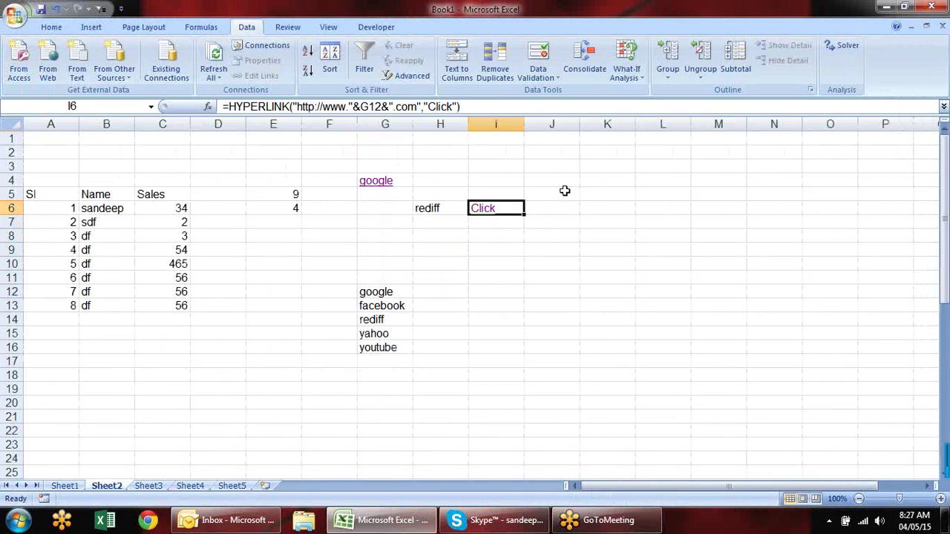
{"action": "key", "text": "F2"}
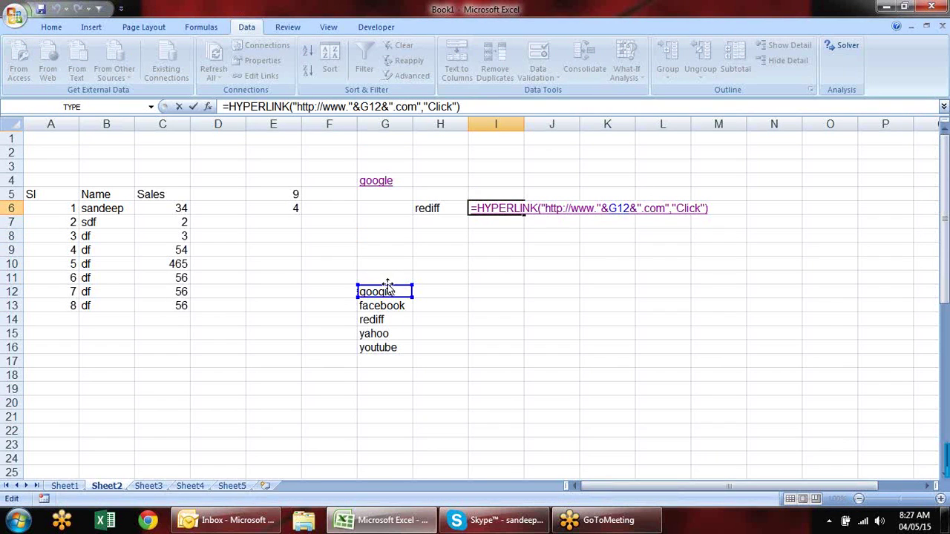
{"action": "left_click", "coordinate": [445, 208]}
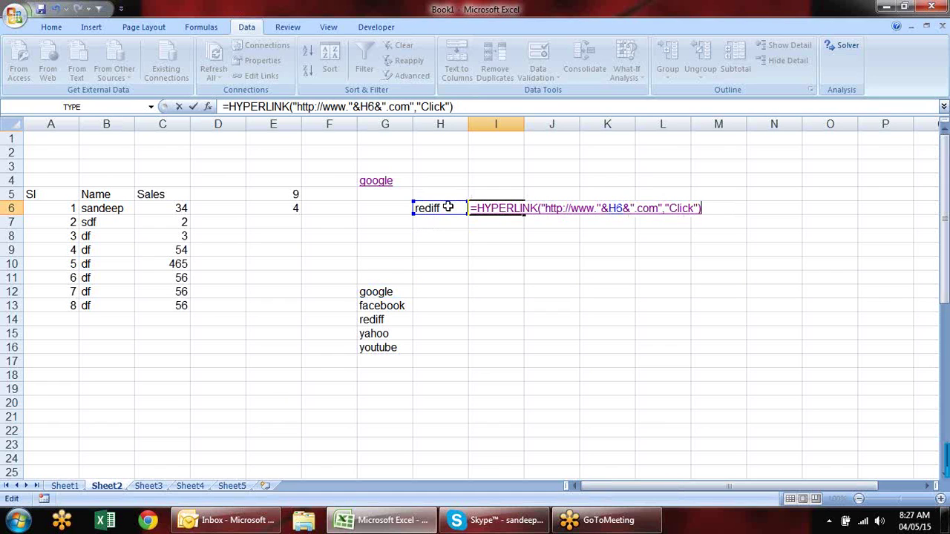
{"action": "key", "text": "Return"}
Test the Click link in I6 for the rediff entry and close the browser window
{"action": "left_click", "coordinate": [490, 209]}
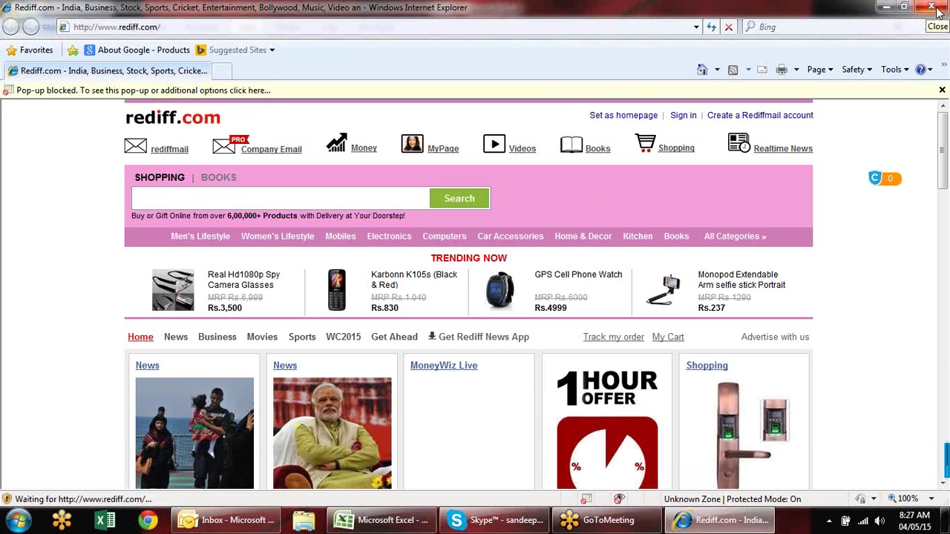
{"action": "left_click", "coordinate": [932, 7]}
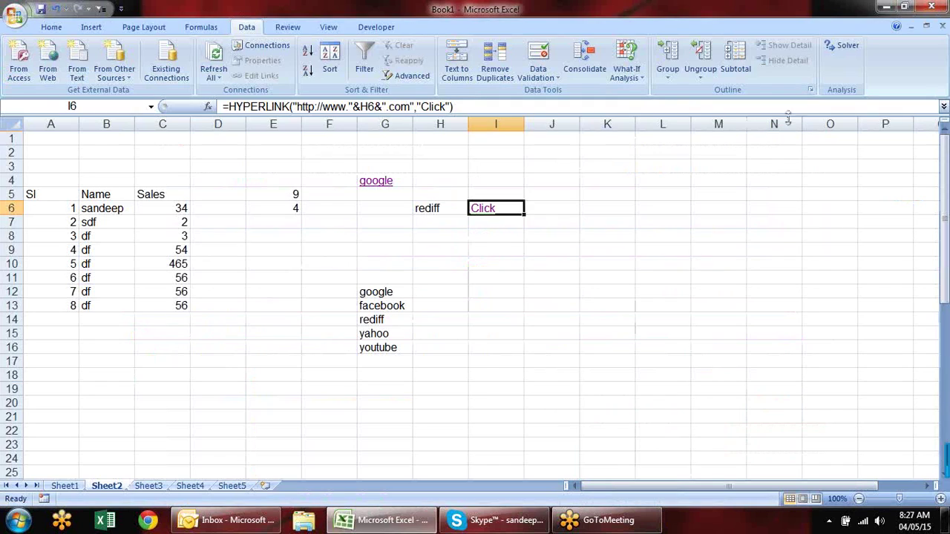
Choose google in H6's dropdown list, test the Click link in I6, and close the browser window
{"action": "left_click", "coordinate": [448, 212]}
{"action": "left_click", "coordinate": [473, 209]}
{"action": "left_click", "coordinate": [468, 218]}
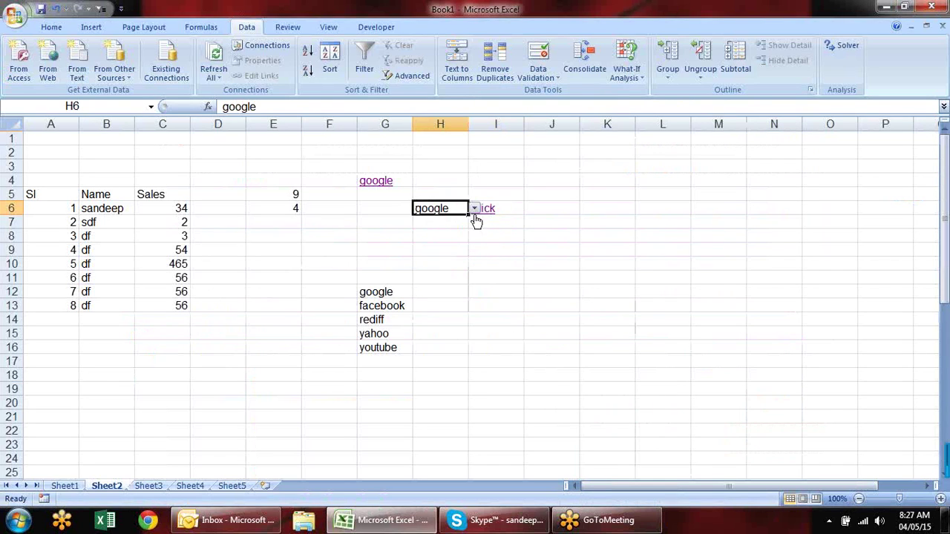
{"action": "left_click", "coordinate": [491, 213]}
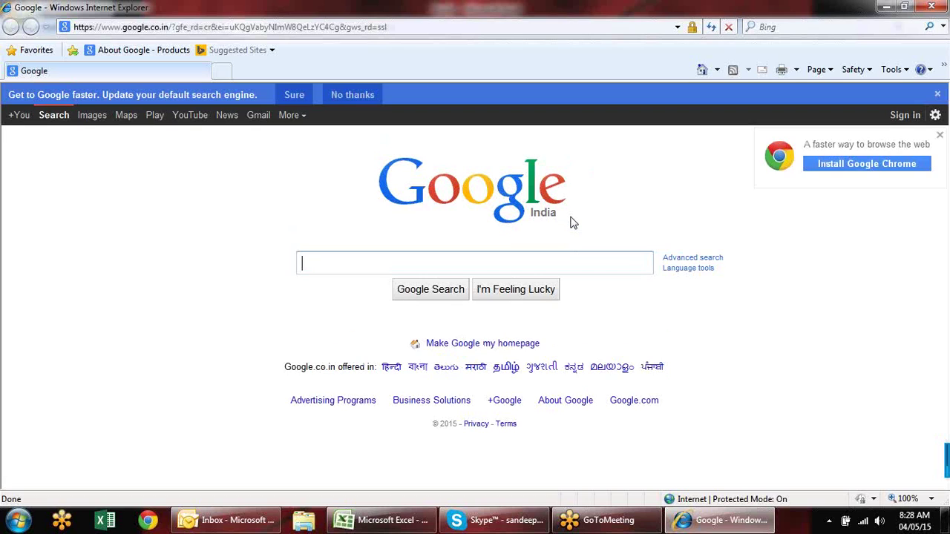
{"action": "left_click", "coordinate": [937, 96]}
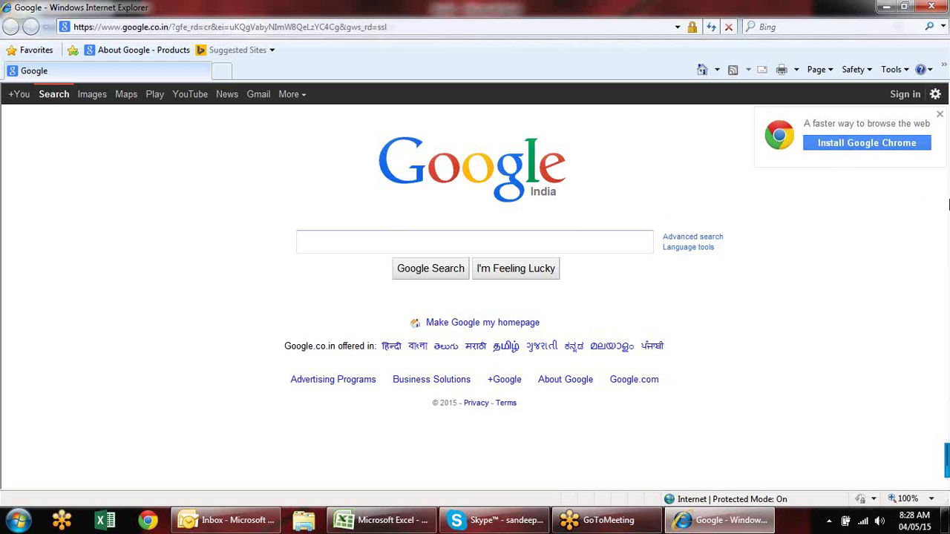
{"action": "left_click", "coordinate": [941, 7]}
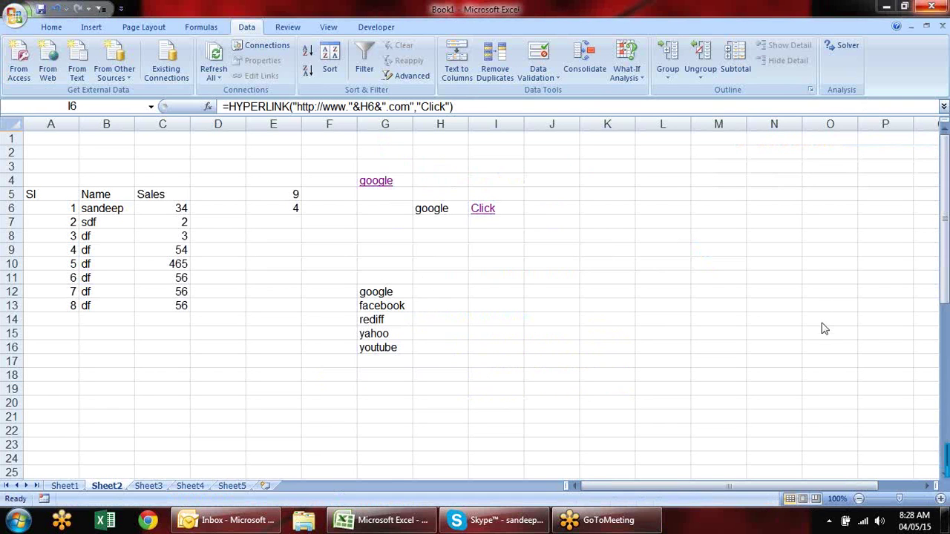
{"action": "left_click", "coordinate": [494, 235]}
{"action": "left_click", "coordinate": [437, 304]}
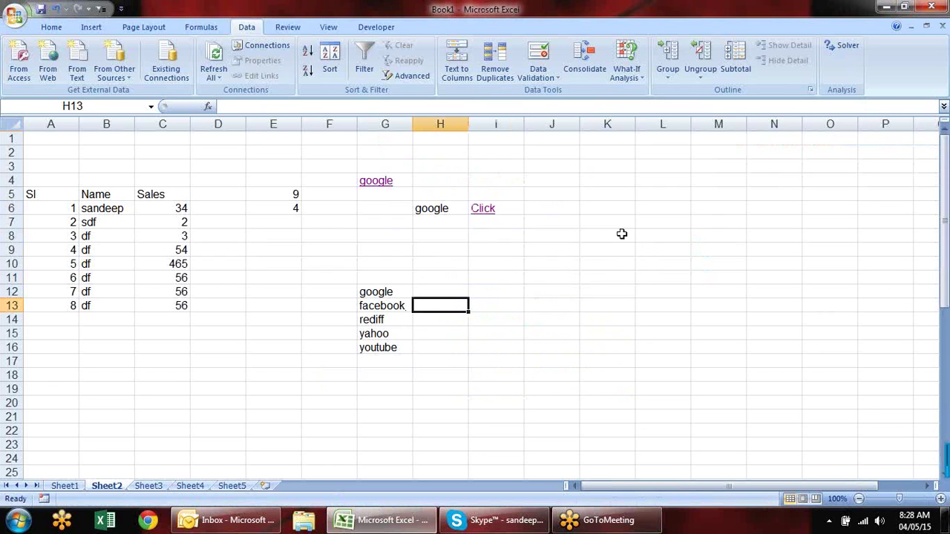
{"action": "left_click", "coordinate": [329, 291]}
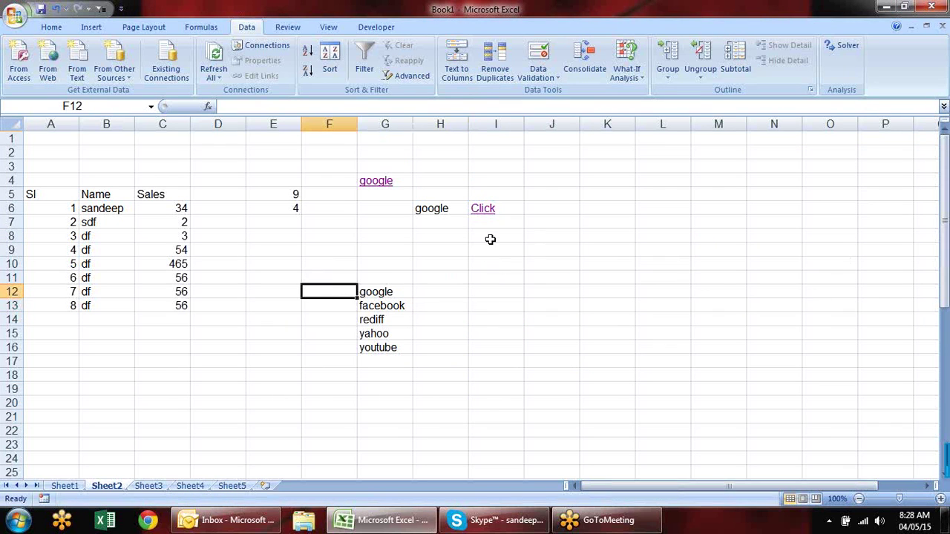
{"action": "left_click", "coordinate": [440, 318]}
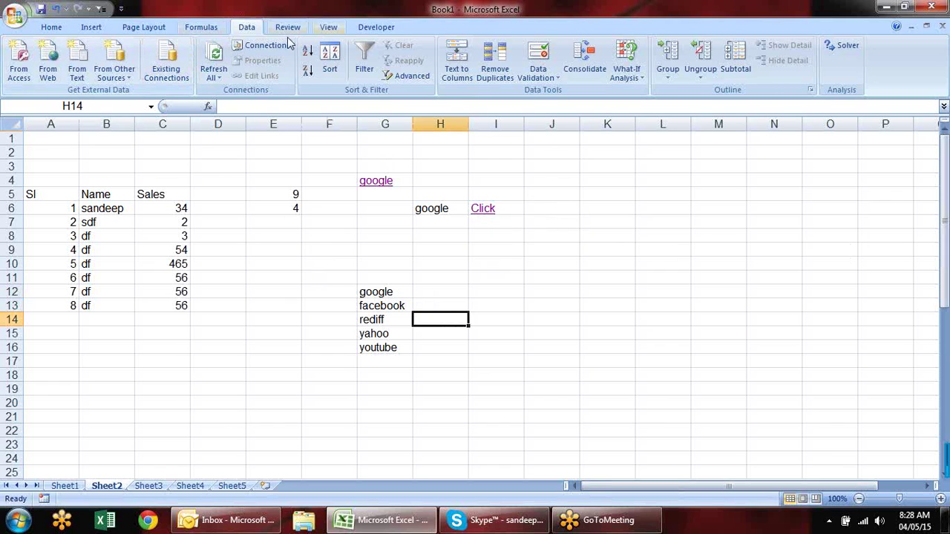
{"action": "left_click", "coordinate": [215, 27]}
{"action": "left_click", "coordinate": [260, 64]}
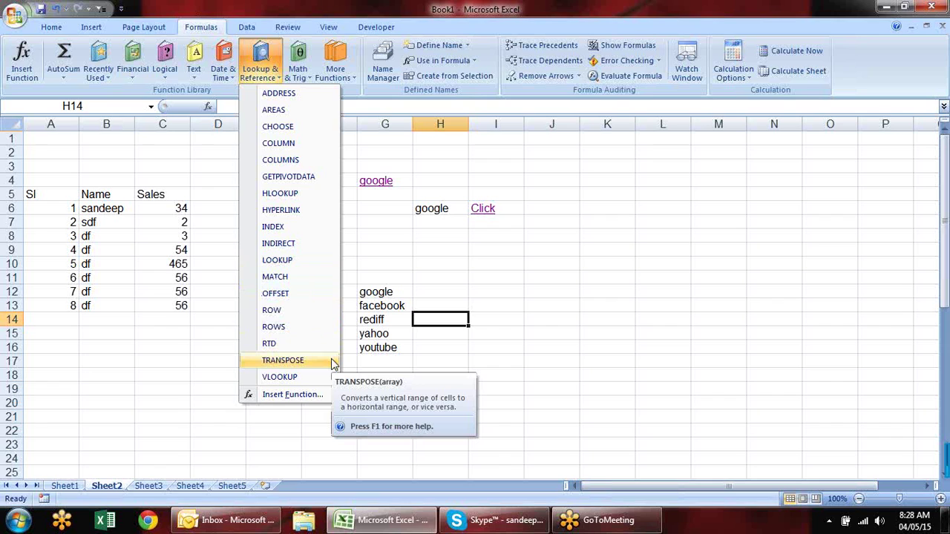
{"action": "left_click", "coordinate": [553, 275]}
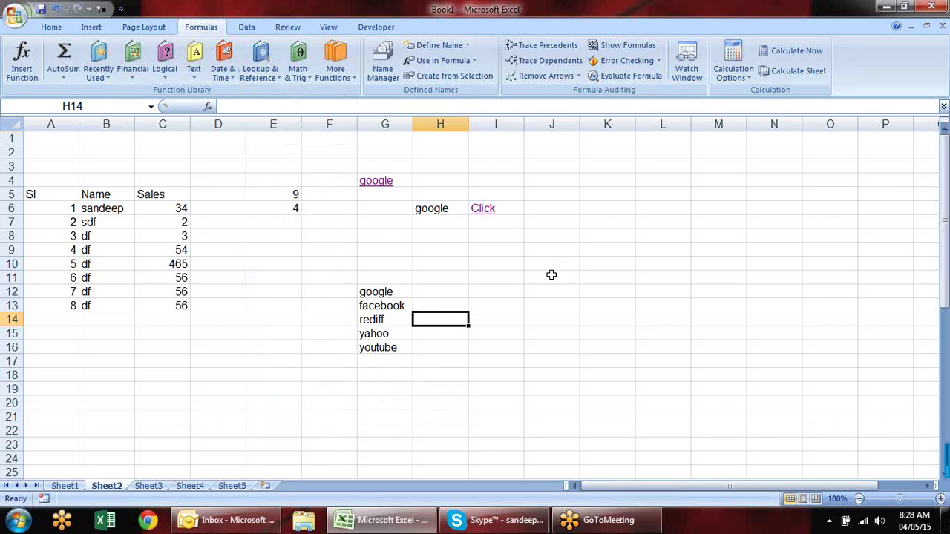
{"action": "left_click", "coordinate": [519, 276]}
{"action": "left_click_drag", "start_coordinate": [391, 289], "coordinate": [391, 345]}
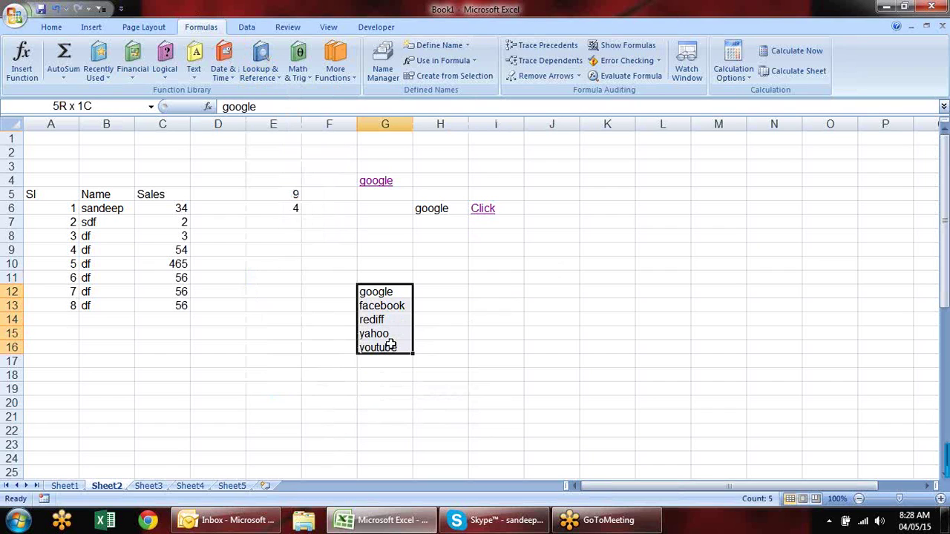
{"action": "left_click_drag", "start_coordinate": [391, 345], "coordinate": [391, 345]}
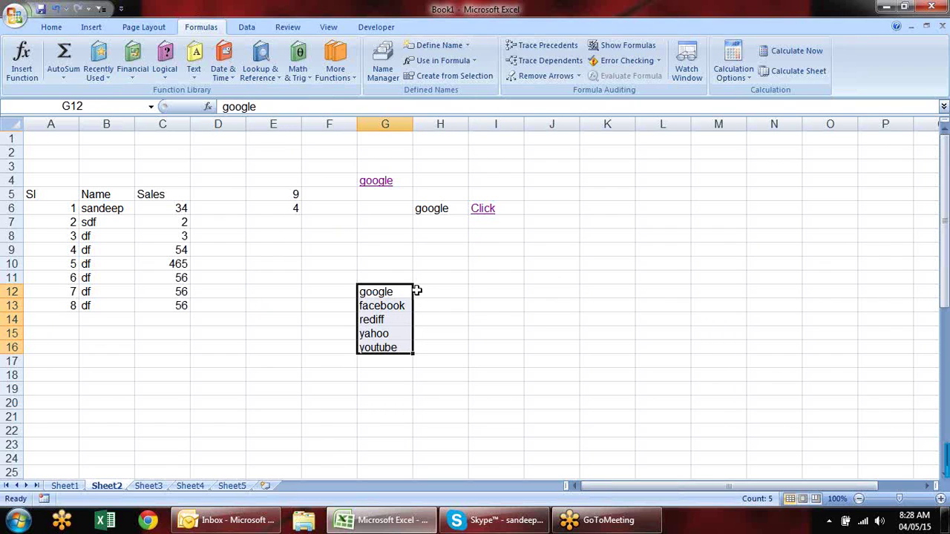
{"action": "key", "text": "ctrl+c"}
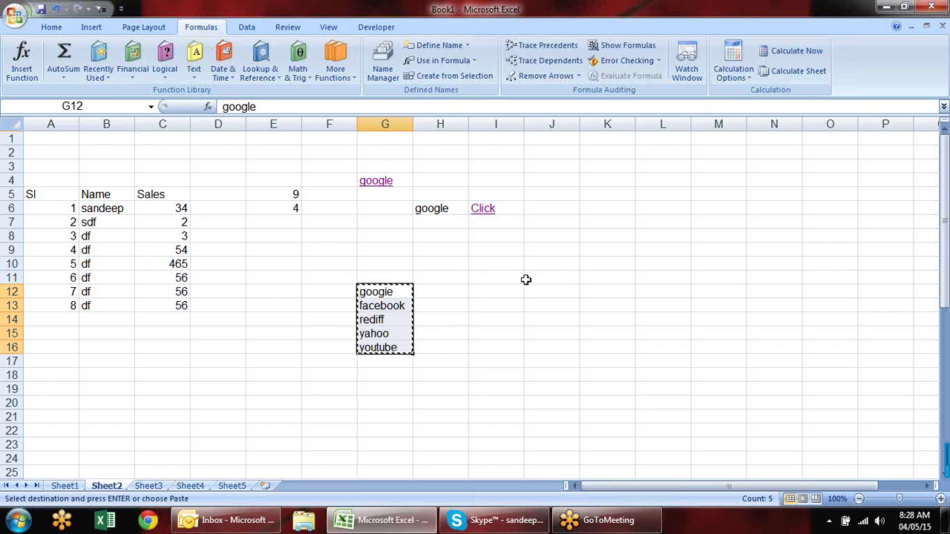
{"action": "left_click", "coordinate": [513, 290]}
{"action": "right_click", "coordinate": [515, 289]}
{"action": "key", "text": "Escape"}
{"action": "key", "text": "F2"}
{"action": "right_click", "coordinate": [520, 286]}
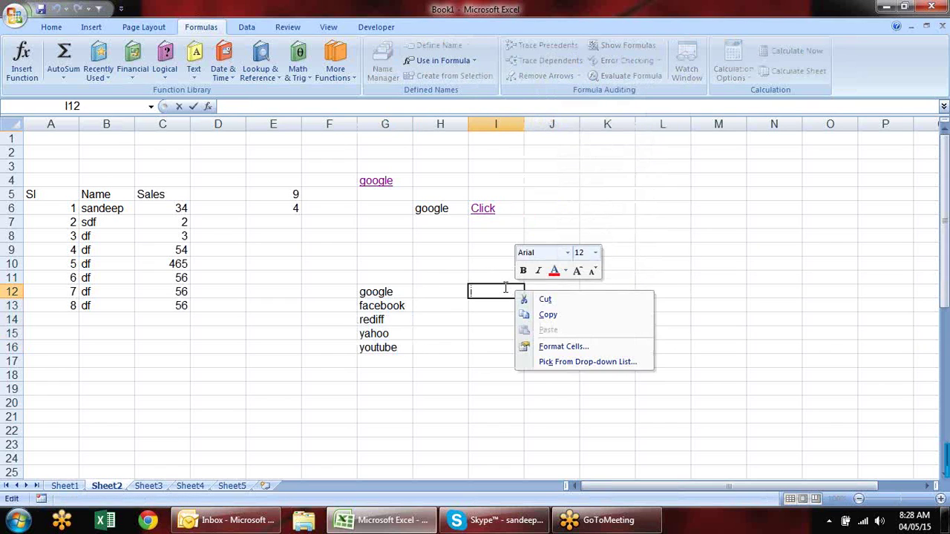
{"action": "key", "text": "Escape"}
Copy G12:G16, paste it transposed starting at J11 with Paste Special, and clear the pasted row
{"action": "left_click_drag", "start_coordinate": [394, 293], "coordinate": [400, 349]}
{"action": "key", "text": "ctrl+c"}
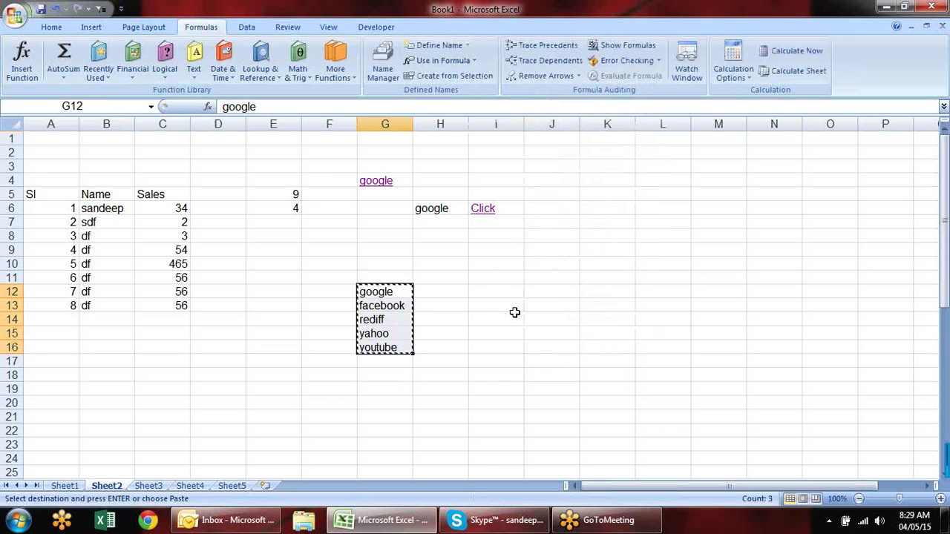
{"action": "left_click", "coordinate": [525, 280]}
{"action": "key", "text": "alt+e"}
{"action": "key", "text": "s"}
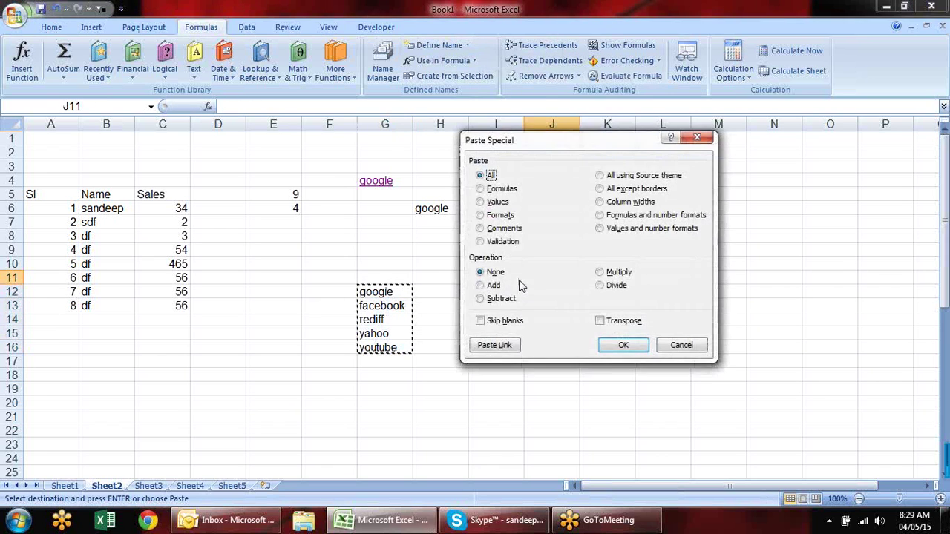
{"action": "left_click", "coordinate": [599, 321]}
{"action": "left_click", "coordinate": [609, 348]}
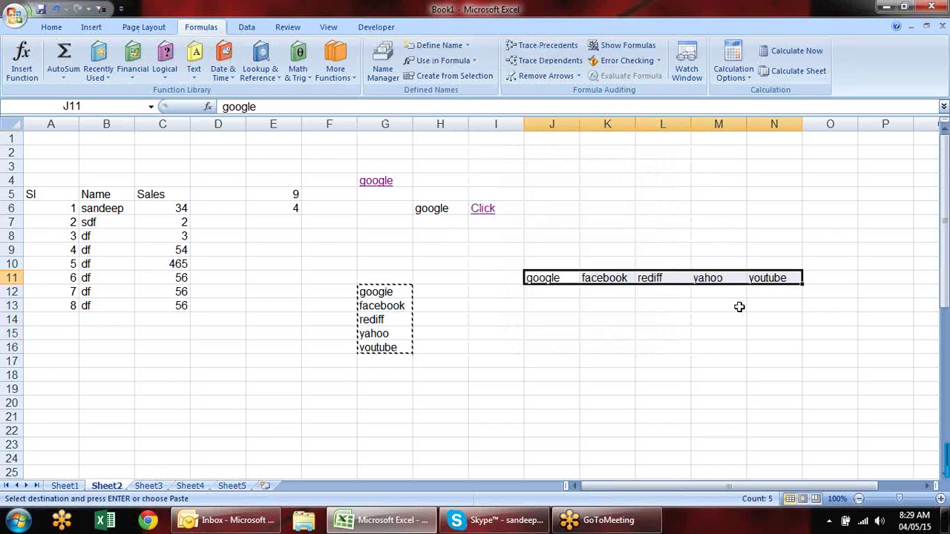
{"action": "key", "text": "Delete"}
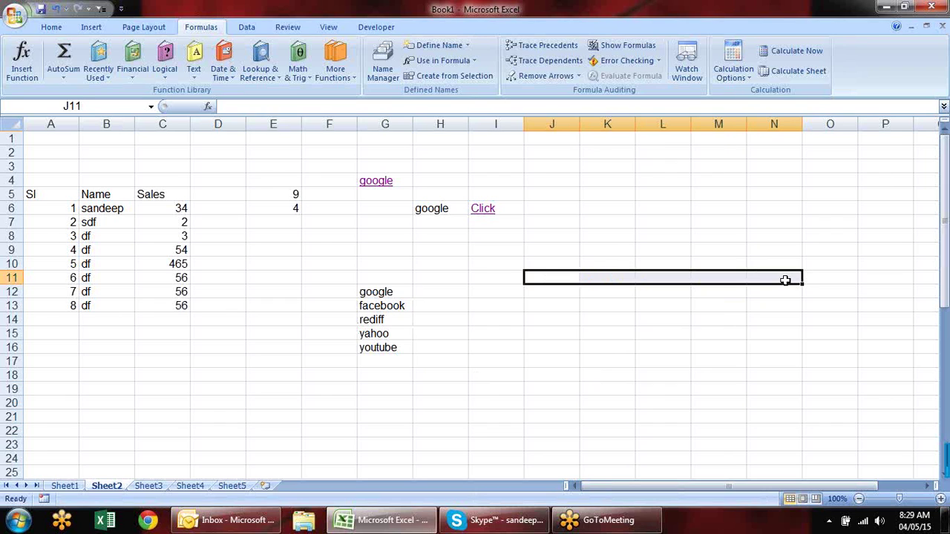
Enter =TRANSPOSE(G12:G16) as an array formula across J14:N14
{"action": "left_click_drag", "start_coordinate": [560, 324], "coordinate": [763, 320]}
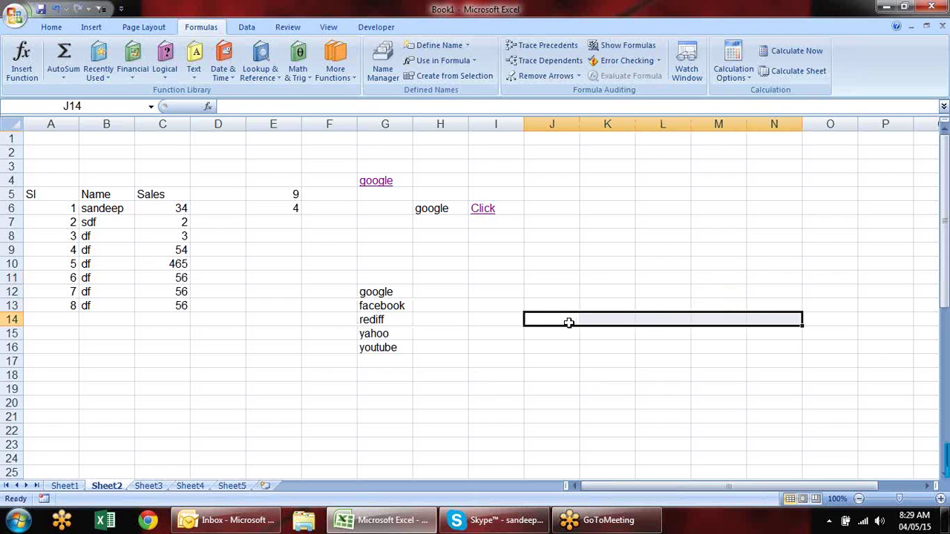
{"action": "type", "text": "="}
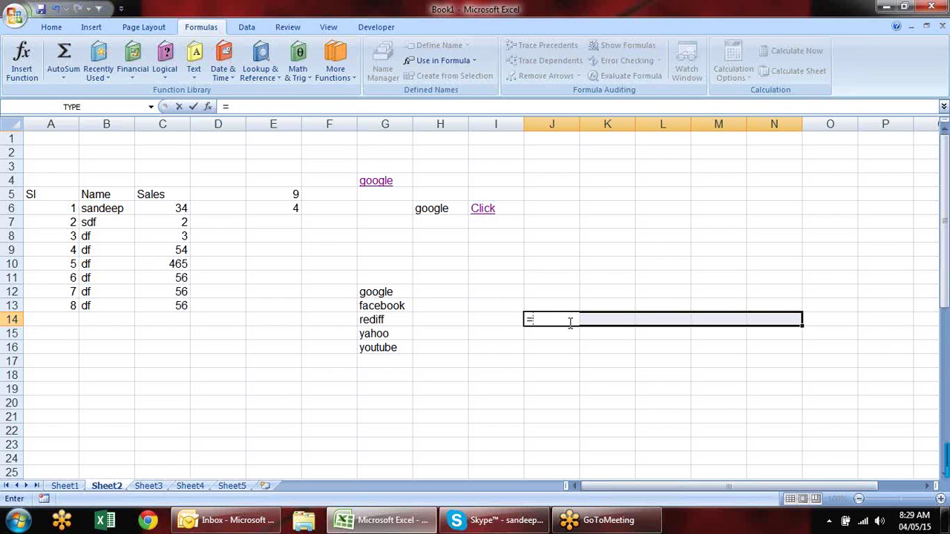
{"action": "type", "text": "tr"}
{"action": "key", "text": "Tab"}
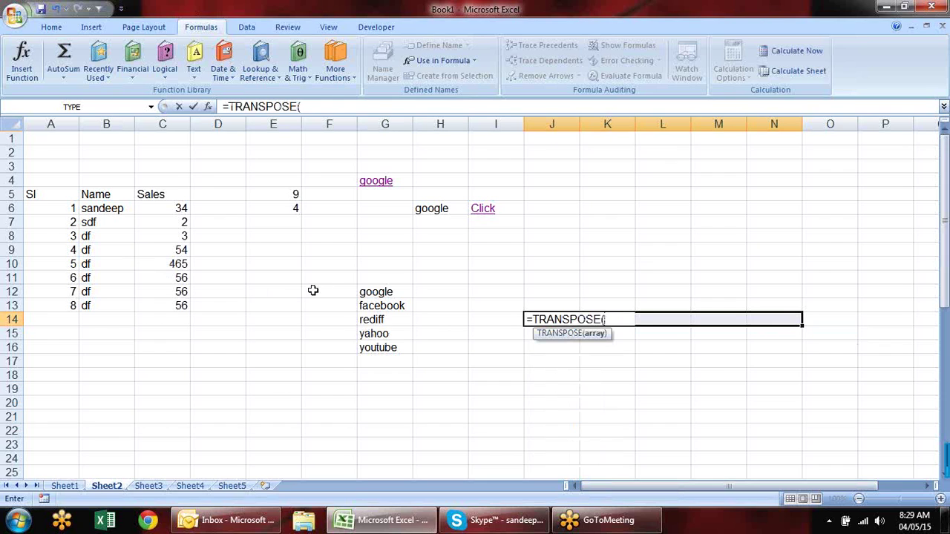
{"action": "left_click_drag", "start_coordinate": [362, 291], "coordinate": [364, 343]}
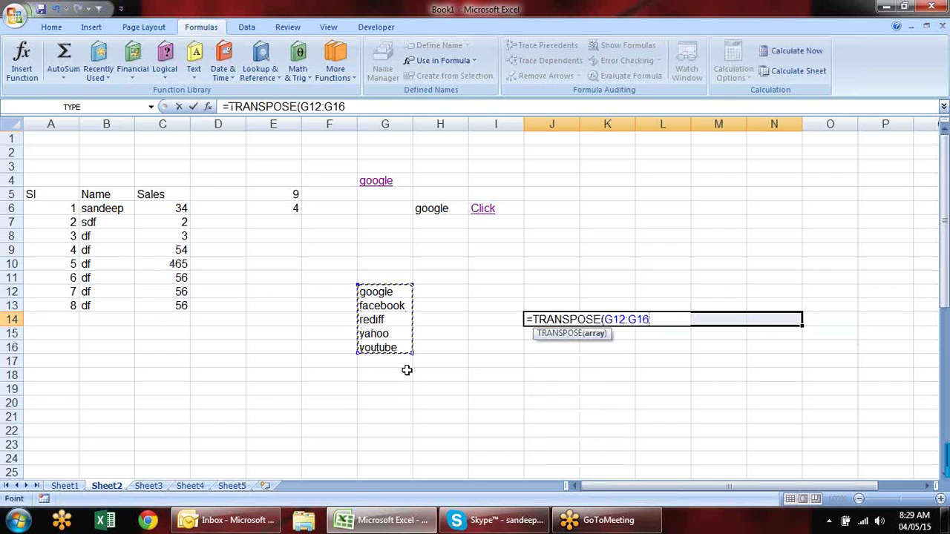
{"action": "type", "text": ")"}
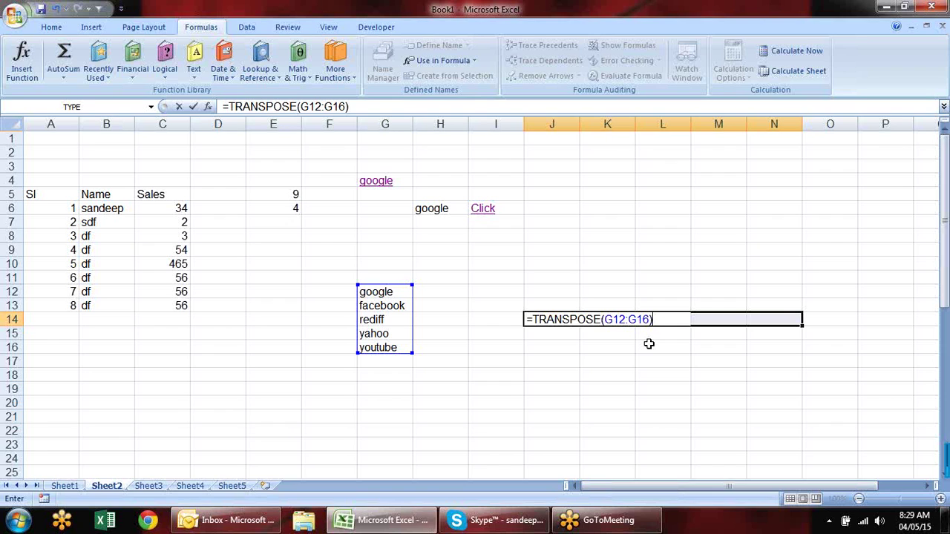
{"action": "key", "text": "ctrl+shift+Return"}
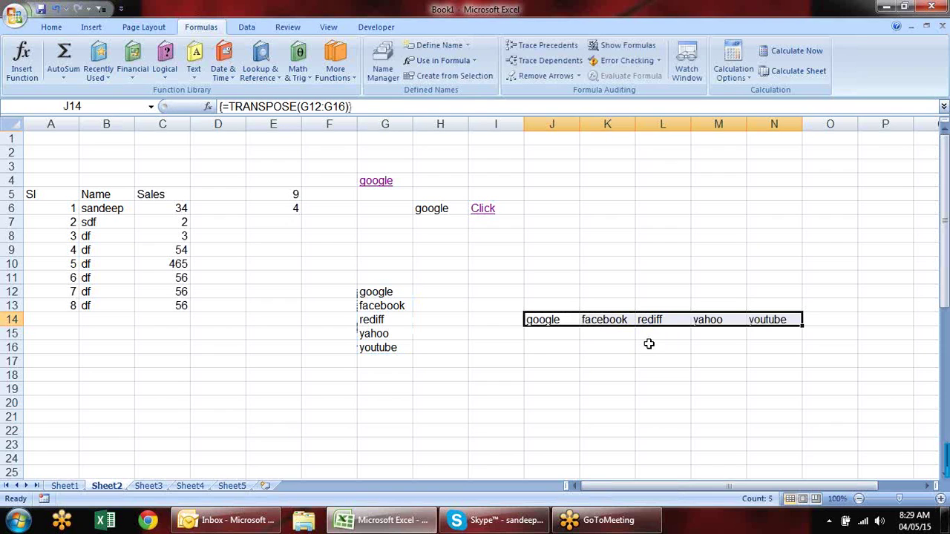
Enter the note ctrl+shift+enter in J12 above the transposed row
{"action": "left_click", "coordinate": [525, 291]}
{"action": "type", "text": "c"}
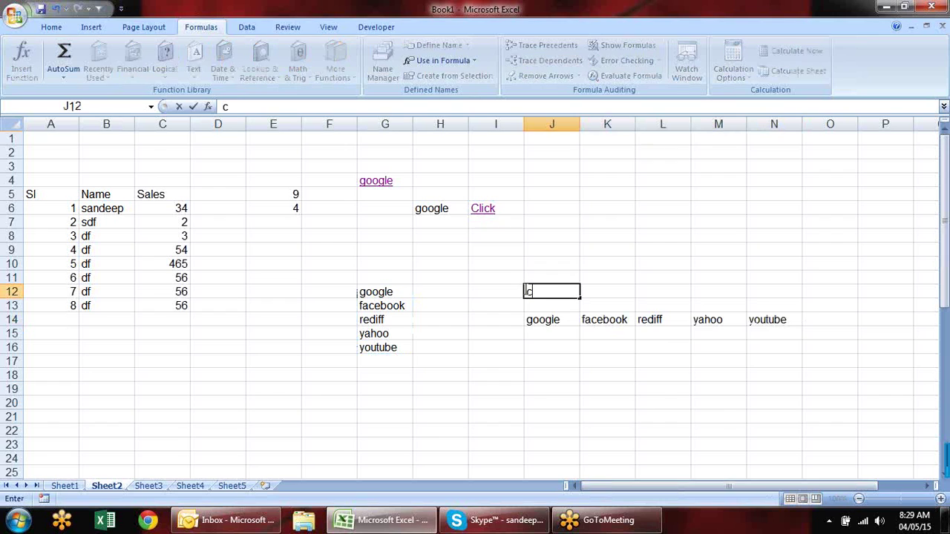
{"action": "type", "text": "trl+shift"}
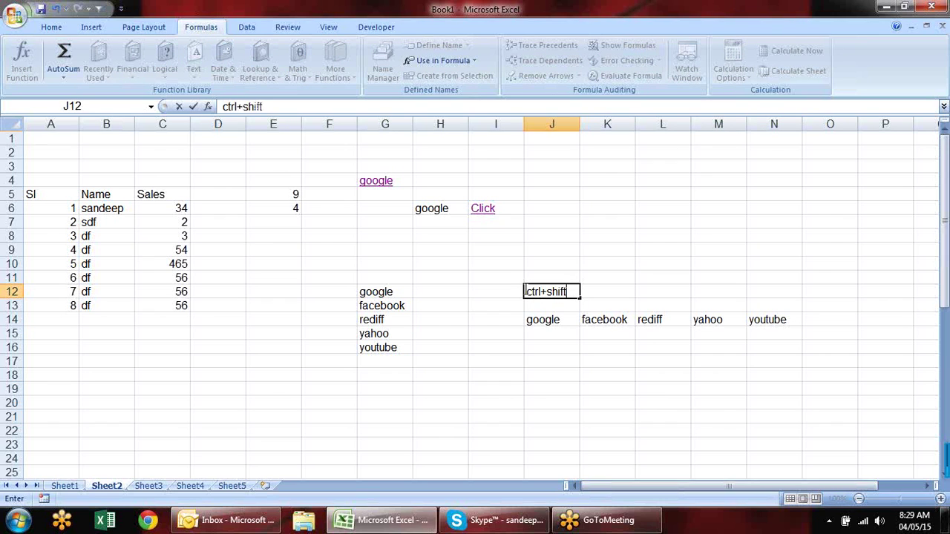
{"action": "type", "text": "+enter"}
{"action": "key", "text": "Return"}
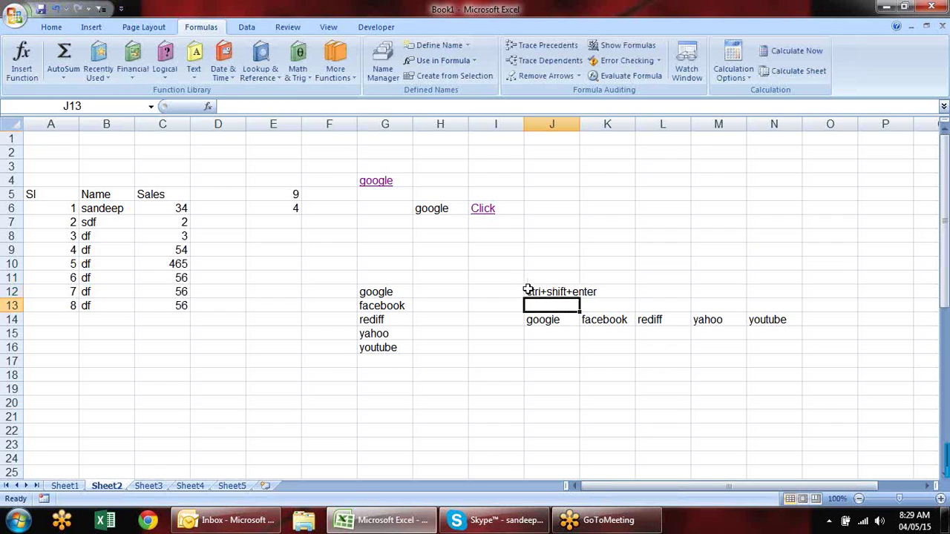
{"action": "left_click", "coordinate": [586, 355]}
Replace the first entry of the vertical list in G12 with a person's first name to test the TRANSPOSE link
{"action": "left_click_drag", "start_coordinate": [541, 321], "coordinate": [751, 319]}
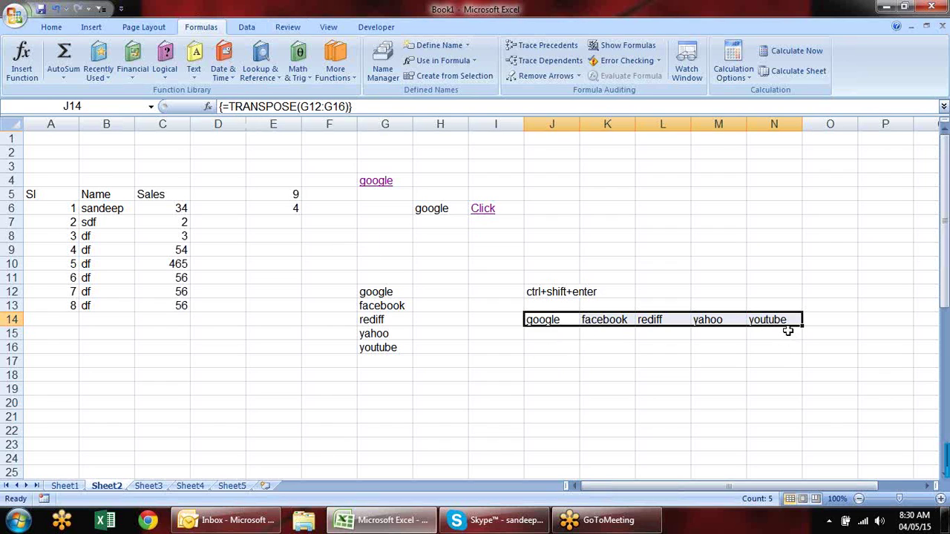
{"action": "left_click", "coordinate": [679, 334]}
{"action": "left_click", "coordinate": [408, 292]}
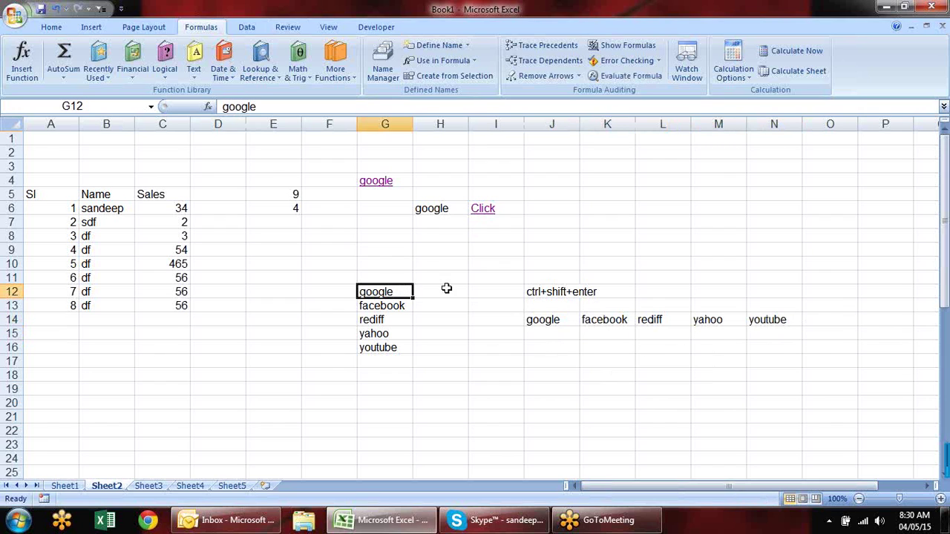
{"action": "type", "text": "san"}
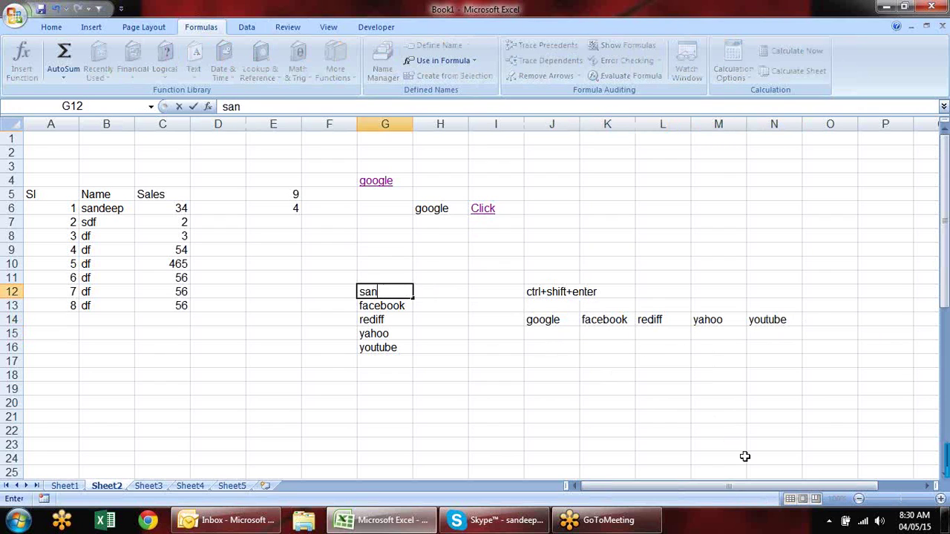
{"action": "type", "text": "deep"}
{"action": "key", "text": "Return"}
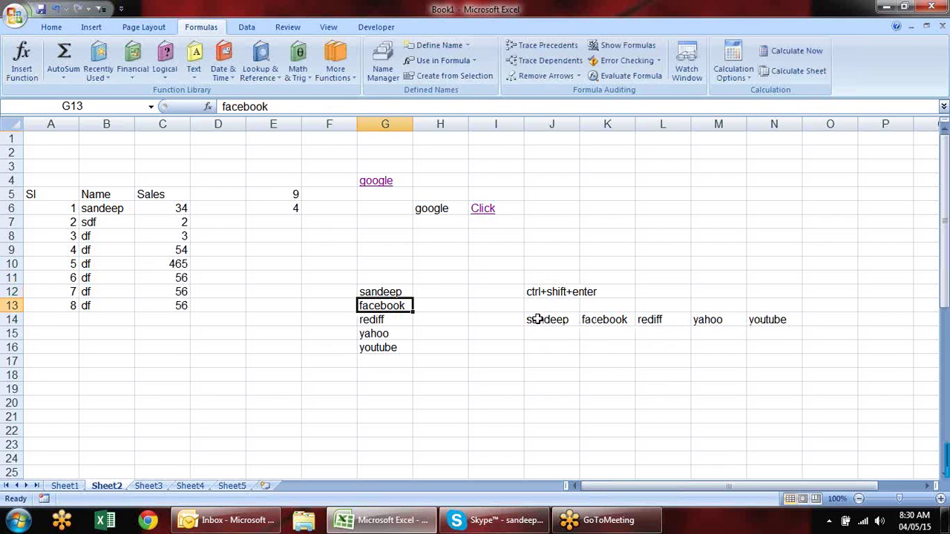
{"action": "left_click", "coordinate": [331, 386]}
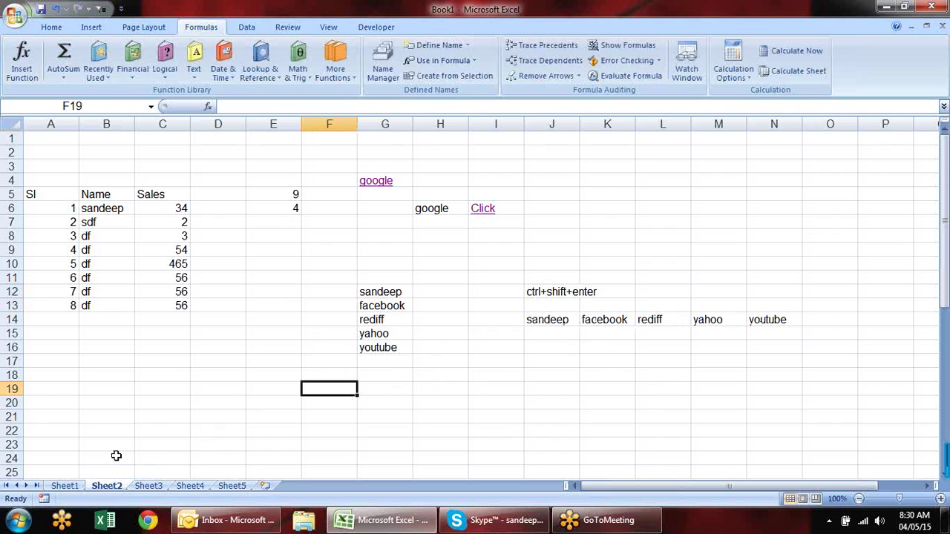
On Sheet3, enter the header EID in A1 and E001 in A2, and fill the ID series down to A12
{"action": "left_click", "coordinate": [148, 487]}
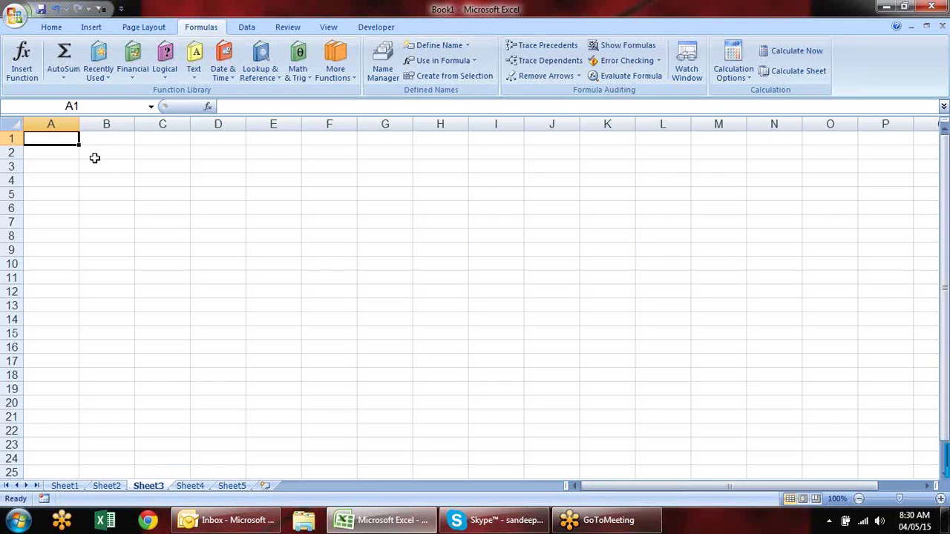
{"action": "type", "text": "EID"}
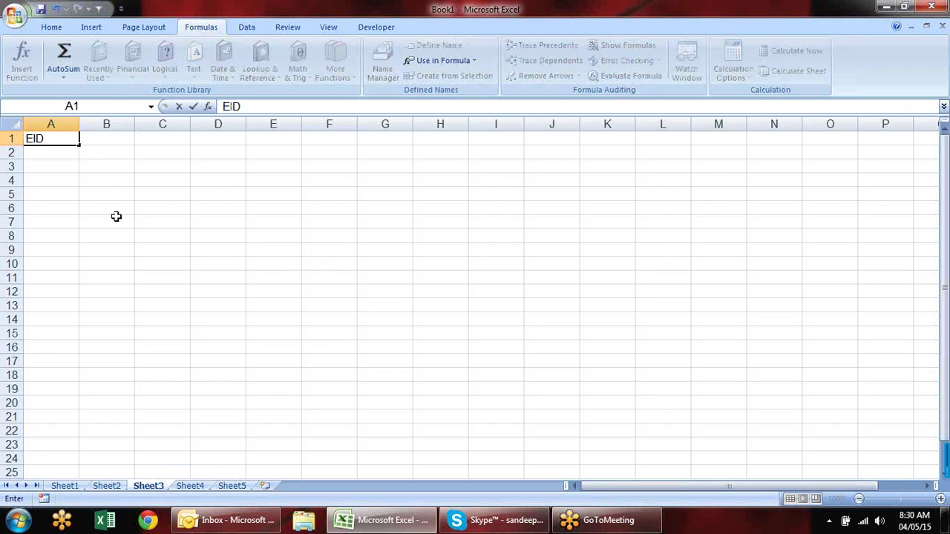
{"action": "key", "text": "Return"}
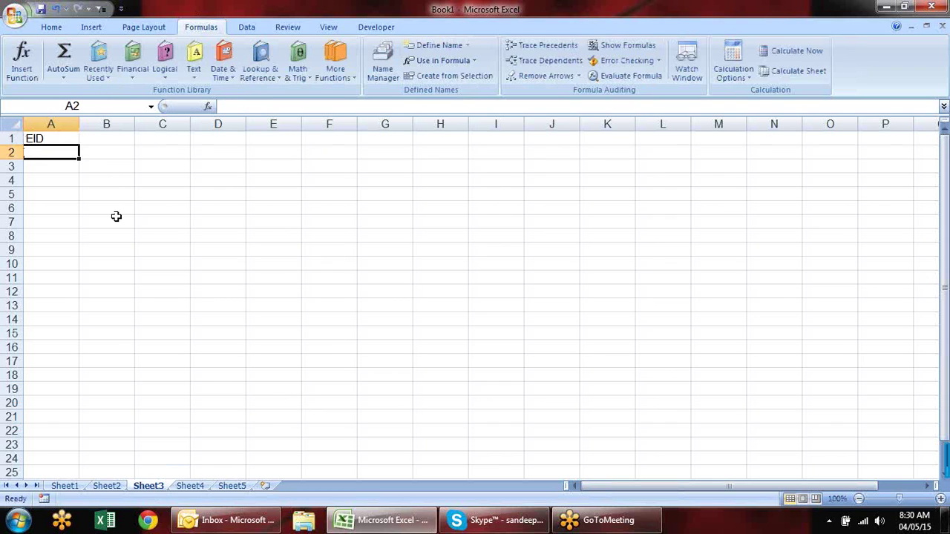
{"action": "type", "text": "E001"}
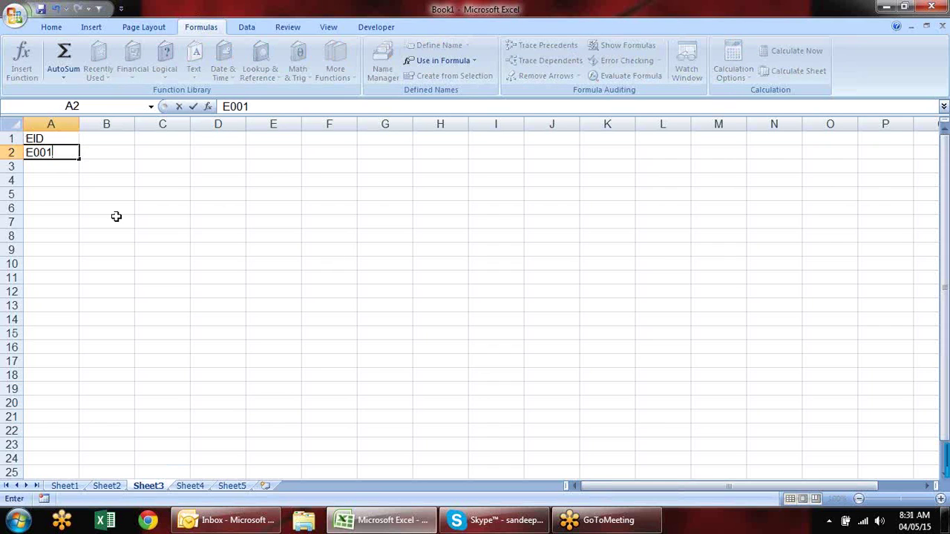
{"action": "key", "text": "Return"}
{"action": "left_click", "coordinate": [70, 154]}
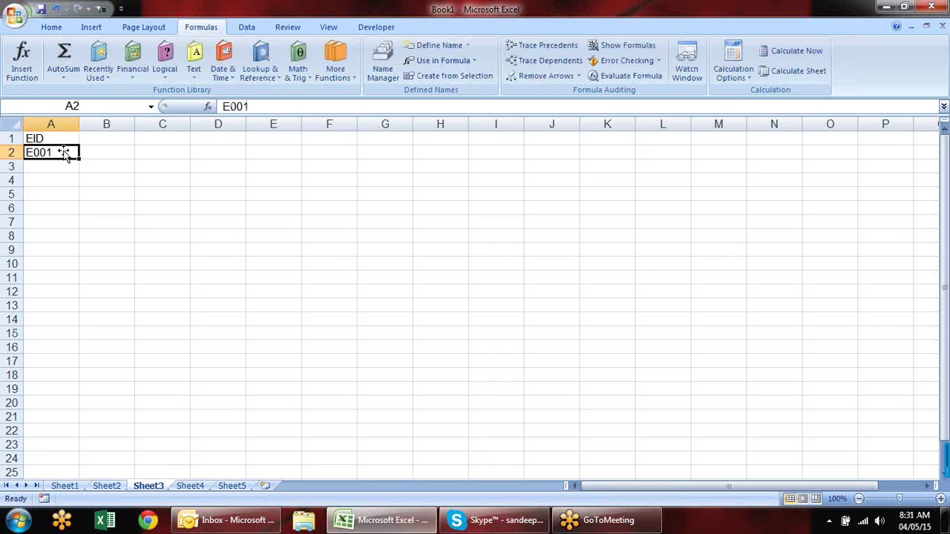
{"action": "left_click_drag", "start_coordinate": [78, 158], "coordinate": [65, 298]}
Add the headers Name in B1 and City in C1
{"action": "left_click", "coordinate": [99, 137]}
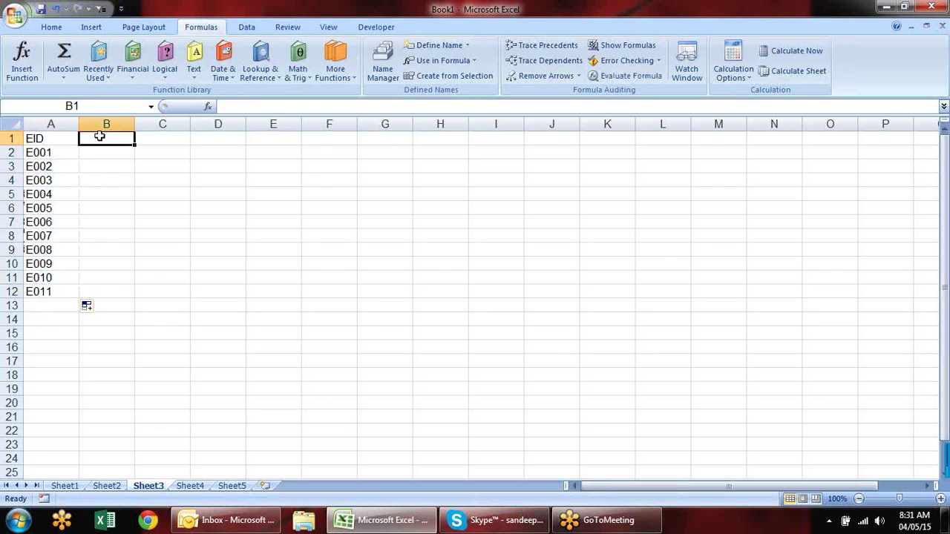
{"action": "type", "text": "Name"}
{"action": "key", "text": "Tab"}
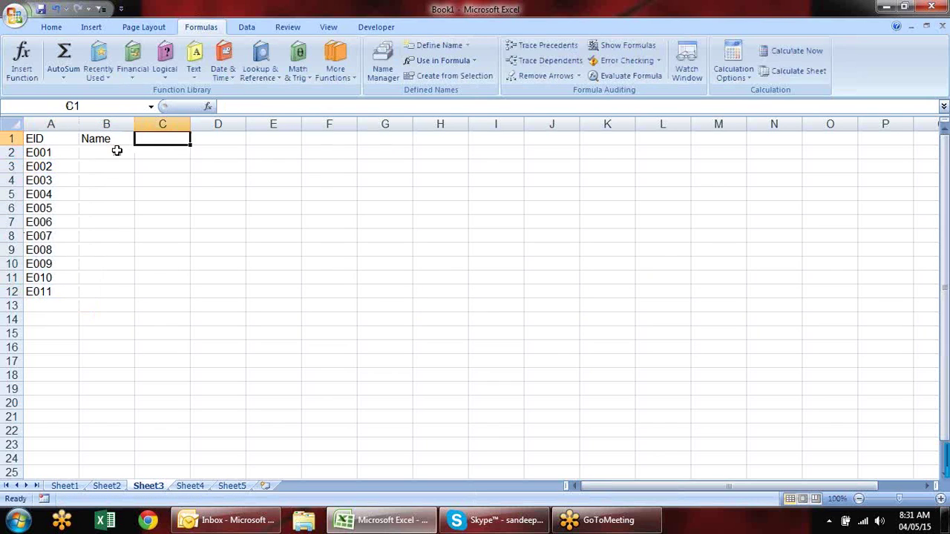
{"action": "type", "text": "City"}
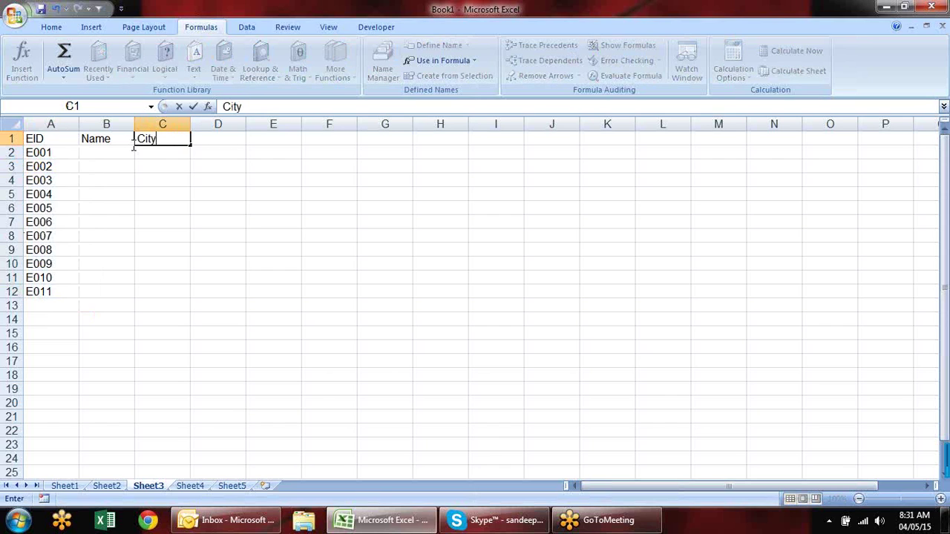
{"action": "key", "text": "Return"}
Enter a first name in B2 and faridabad in C2, and autofill both columns down to row 12
{"action": "type", "text": "sa"}
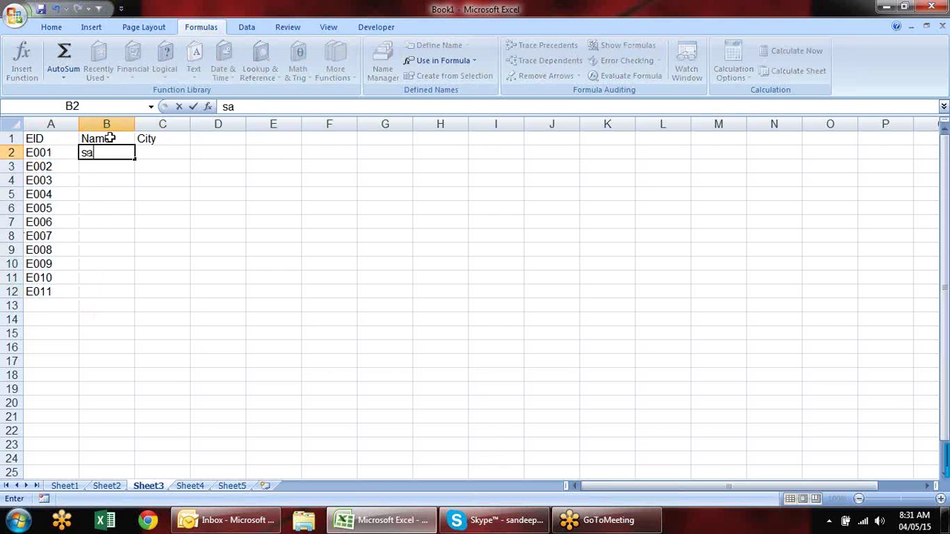
{"action": "type", "text": "ndep"}
{"action": "key", "text": "Return"}
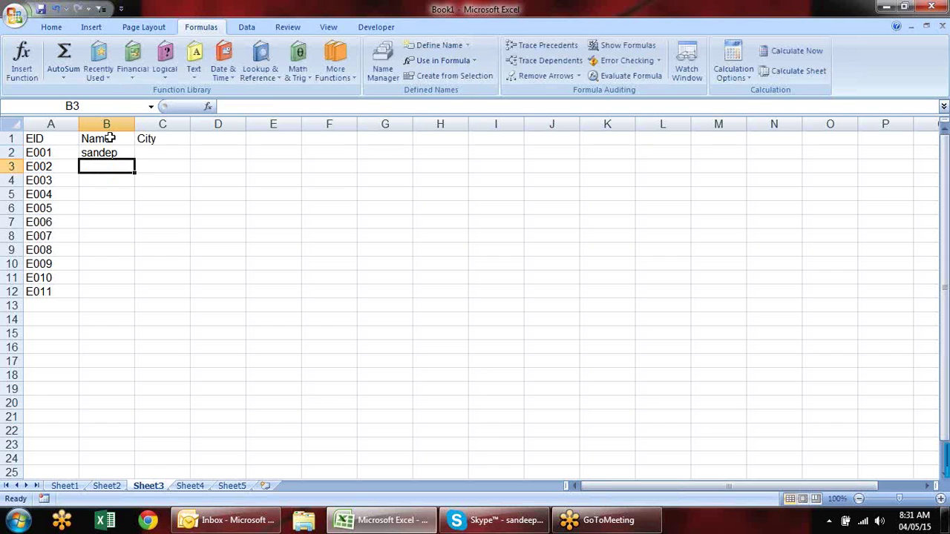
{"action": "left_click", "coordinate": [172, 155]}
{"action": "type", "text": "faridabad"}
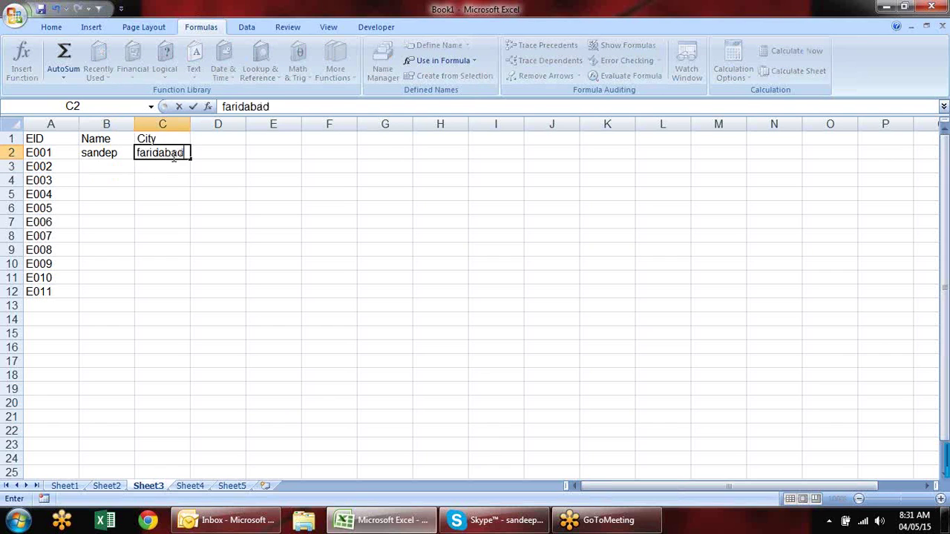
{"action": "key", "text": "Return"}
{"action": "left_click_drag", "start_coordinate": [109, 154], "coordinate": [190, 300]}
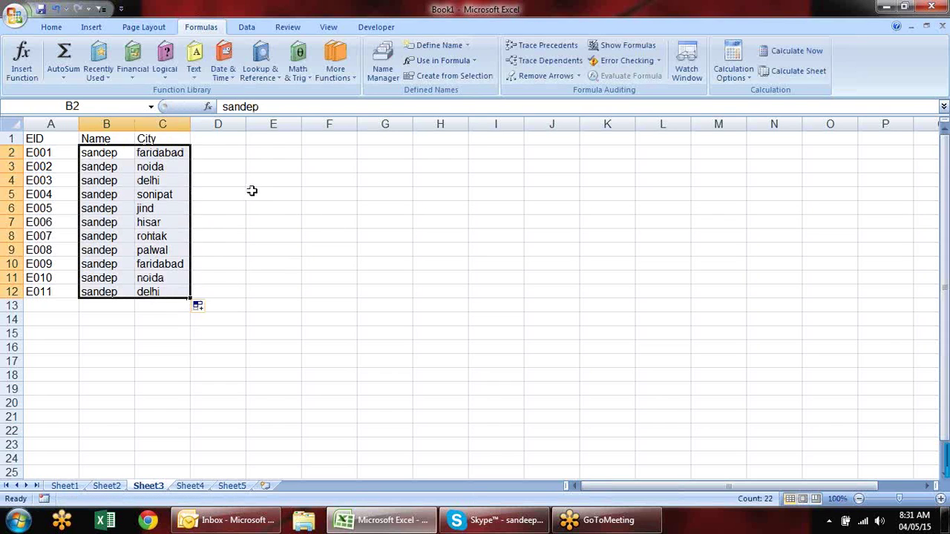
Correct the spelling of the first name in B2 and autofill the name list down to B12
{"action": "left_click", "coordinate": [111, 153]}
{"action": "double_click", "coordinate": [109, 152]}
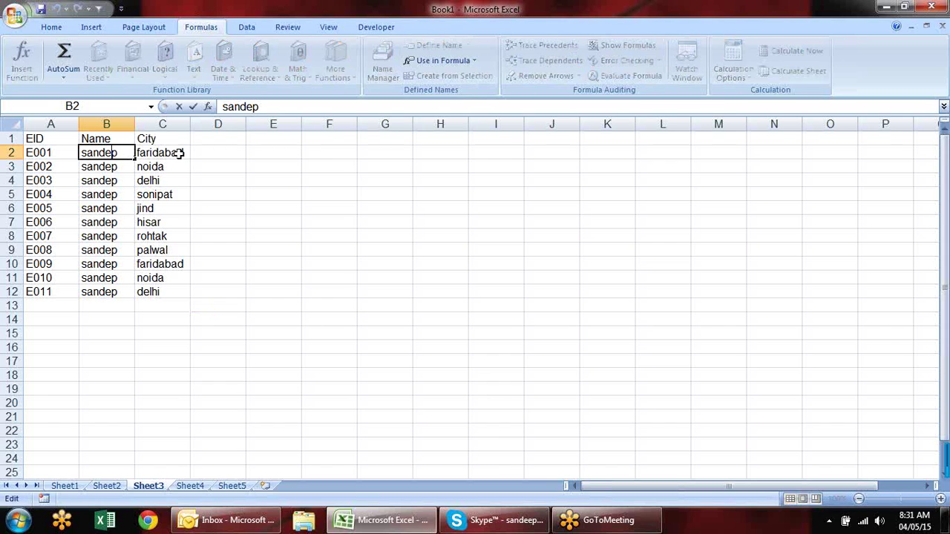
{"action": "type", "text": "e"}
{"action": "key", "text": "Return"}
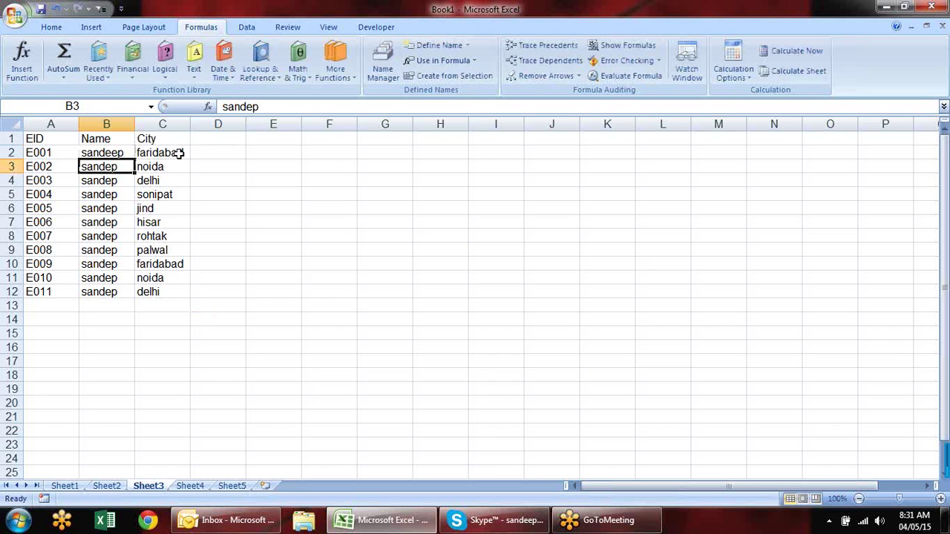
{"action": "left_click", "coordinate": [126, 152]}
{"action": "double_click", "coordinate": [126, 153]}
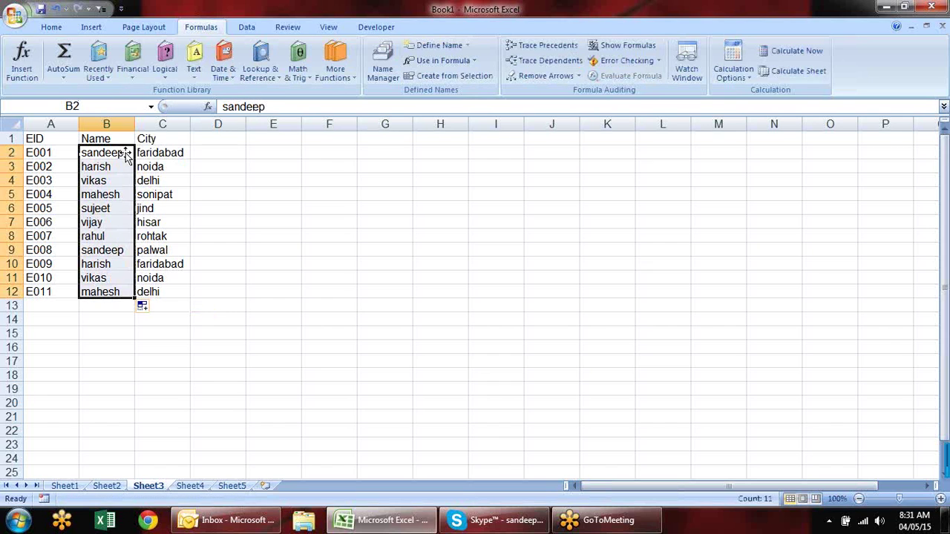
{"action": "left_click", "coordinate": [250, 171]}
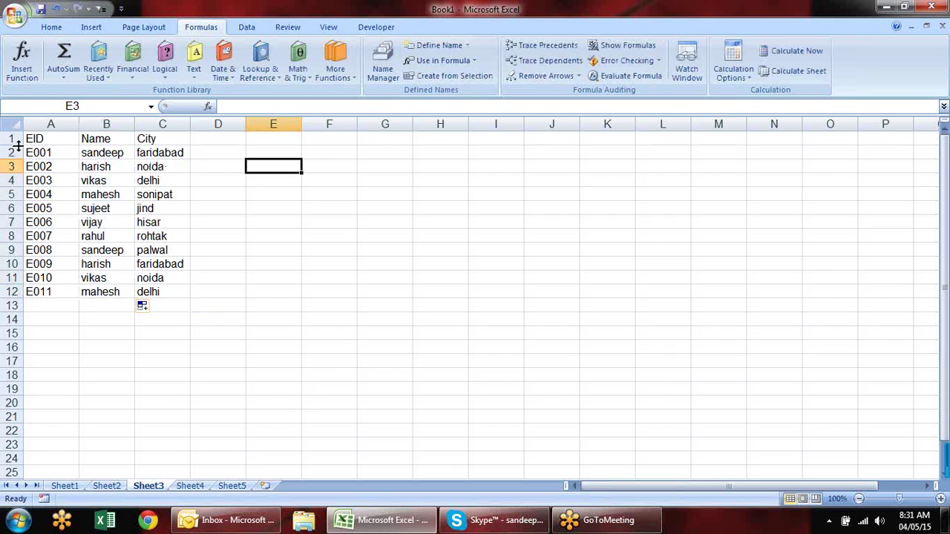
Add the header Sales in D1 and enter =RANDBETWEEN(10,90) in D2
{"action": "left_click", "coordinate": [195, 142]}
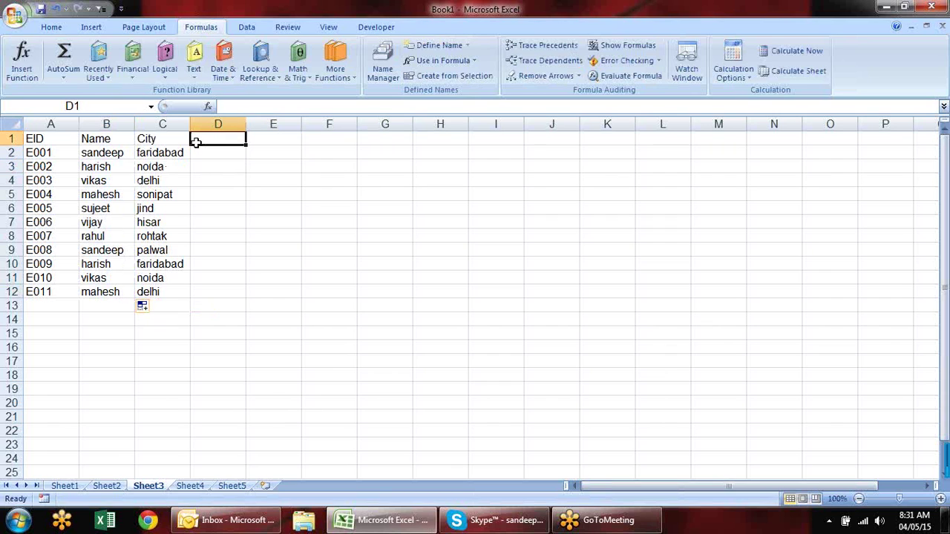
{"action": "type", "text": "Sales"}
{"action": "key", "text": "Return"}
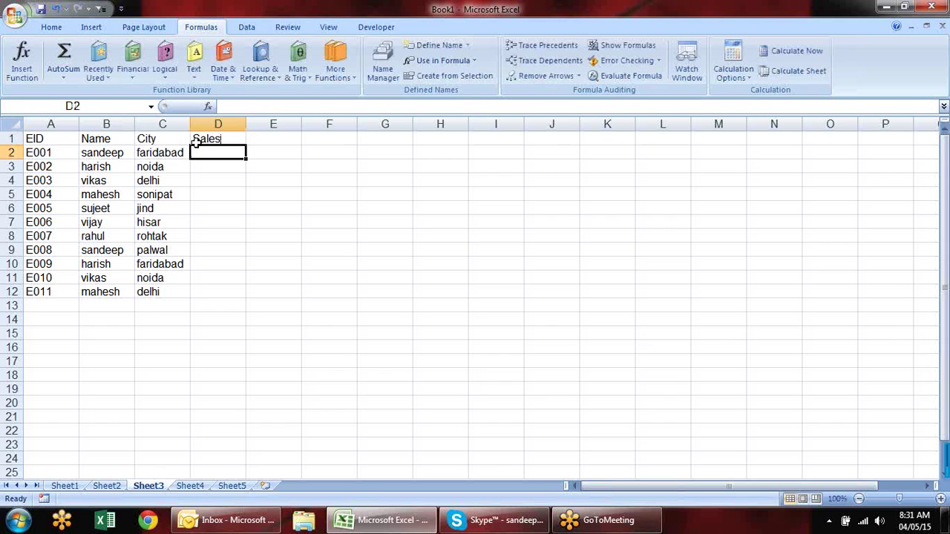
{"action": "type", "text": "=r"}
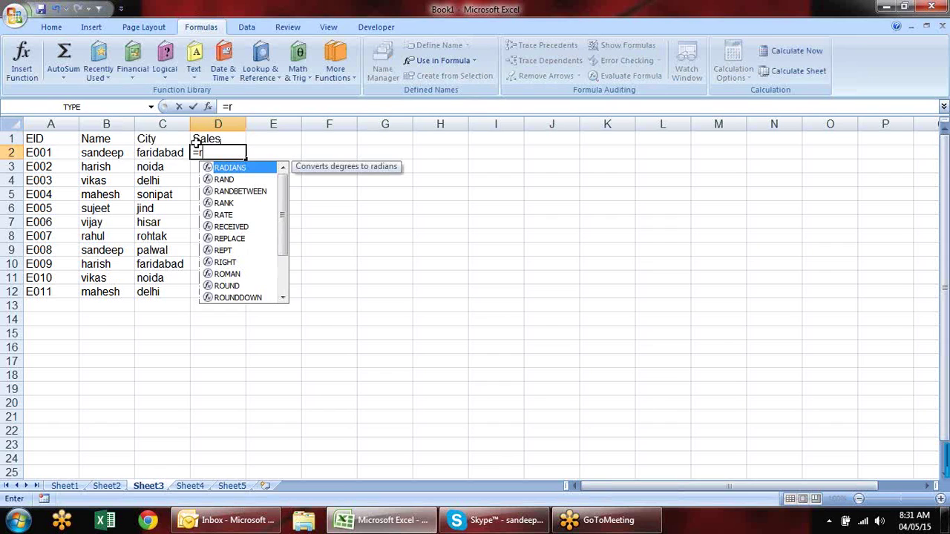
{"action": "key", "text": "Down"}
{"action": "key", "text": "Down"}
{"action": "key", "text": "Tab"}
{"action": "type", "text": "10,90)"}
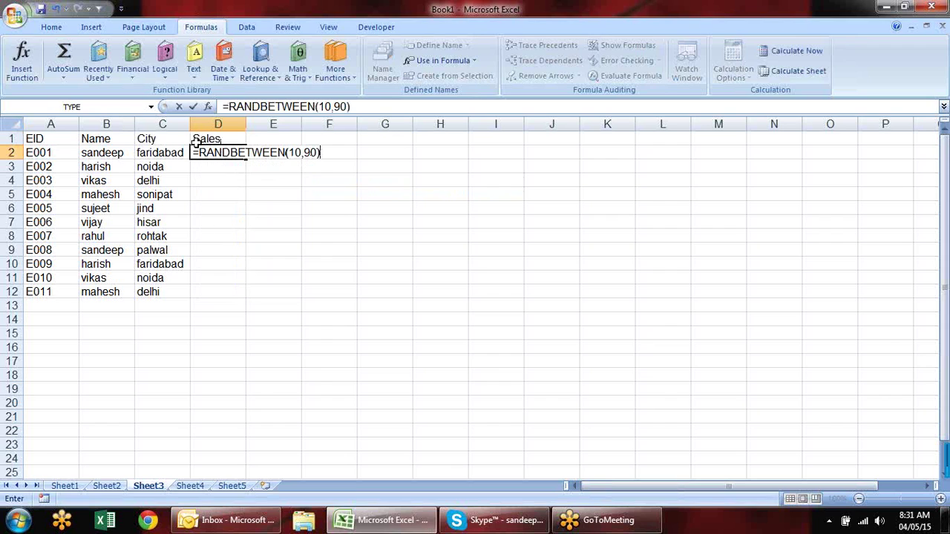
{"action": "key", "text": "Return"}
Copy the random sales formula from D2 down to D12
{"action": "key", "text": "Up"}
{"action": "key", "text": "ctrl+c"}
{"action": "key", "text": "Left"}
{"action": "key", "text": "ctrl+Down"}
{"action": "key", "text": "Right"}
{"action": "key", "text": "ctrl+shift+Up"}
{"action": "key", "text": "ctrl+v"}
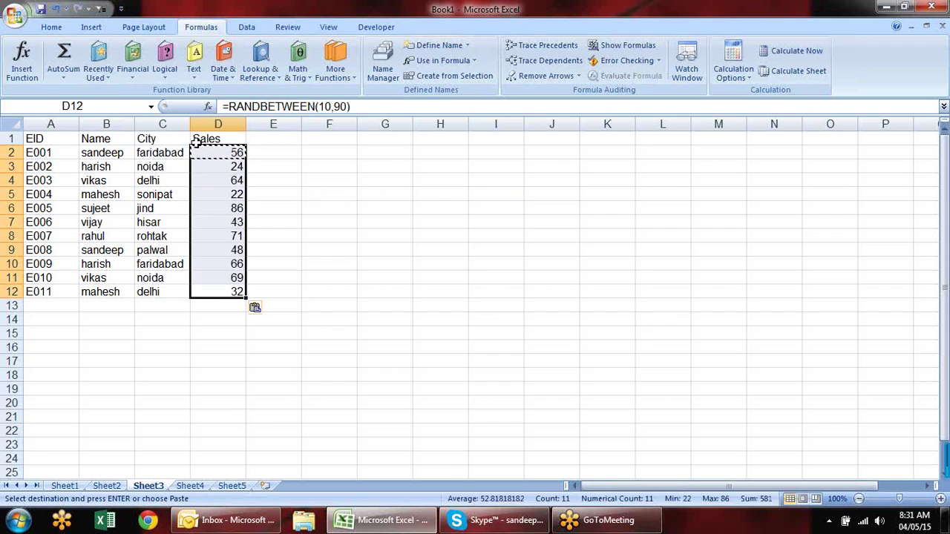
Convert the Sales formulas in D2:D12 to fixed values with Paste Special Values
{"action": "key", "text": "alt"}
{"action": "key", "text": "e"}
{"action": "key", "text": "s"}
{"action": "key", "text": "v"}
{"action": "key", "text": "Return"}
{"action": "key", "text": "Right"}
{"action": "key", "text": "Right"}
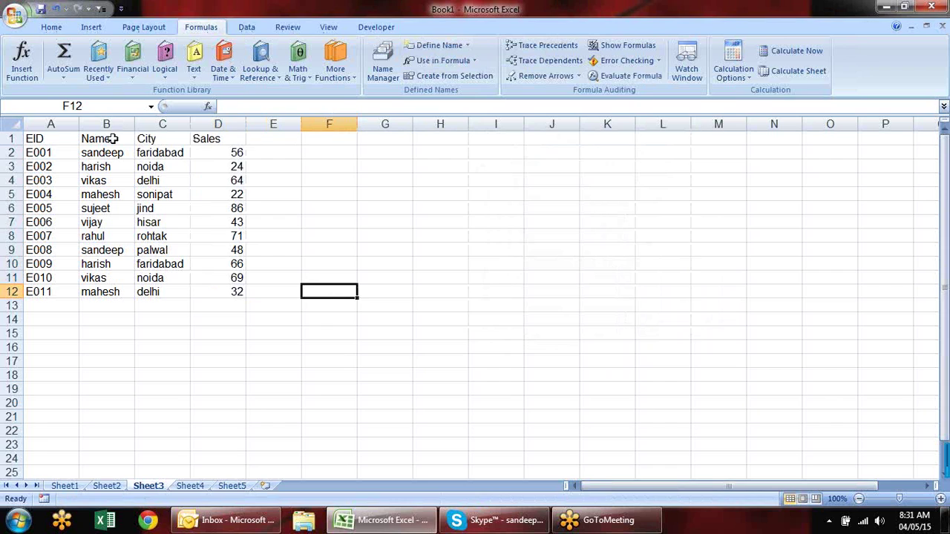
Copy the header row A1:D1 and paste it starting at H2
{"action": "left_click", "coordinate": [45, 137]}
{"action": "left_click_drag", "start_coordinate": [44, 138], "coordinate": [216, 139]}
{"action": "key", "text": "ctrl+c"}
{"action": "left_click", "coordinate": [430, 153]}
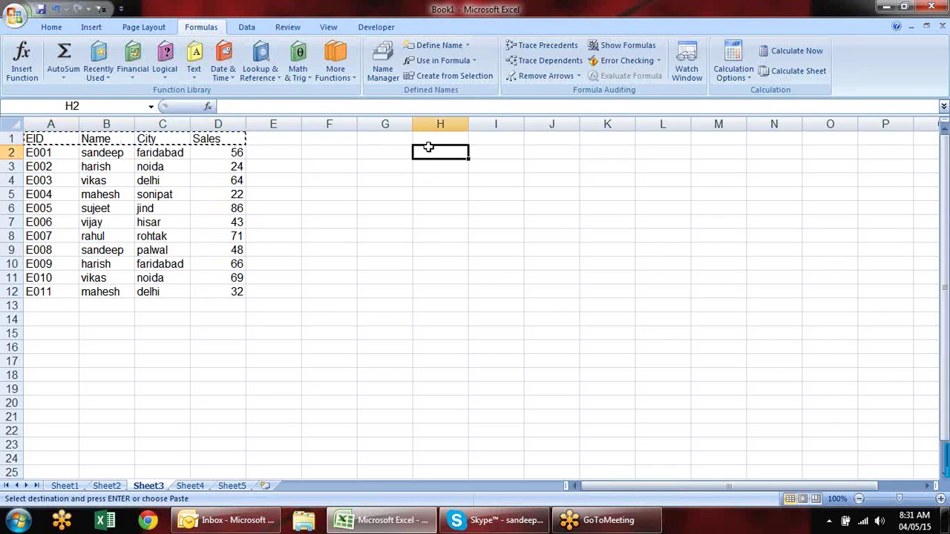
{"action": "key", "text": "ctrl+v"}
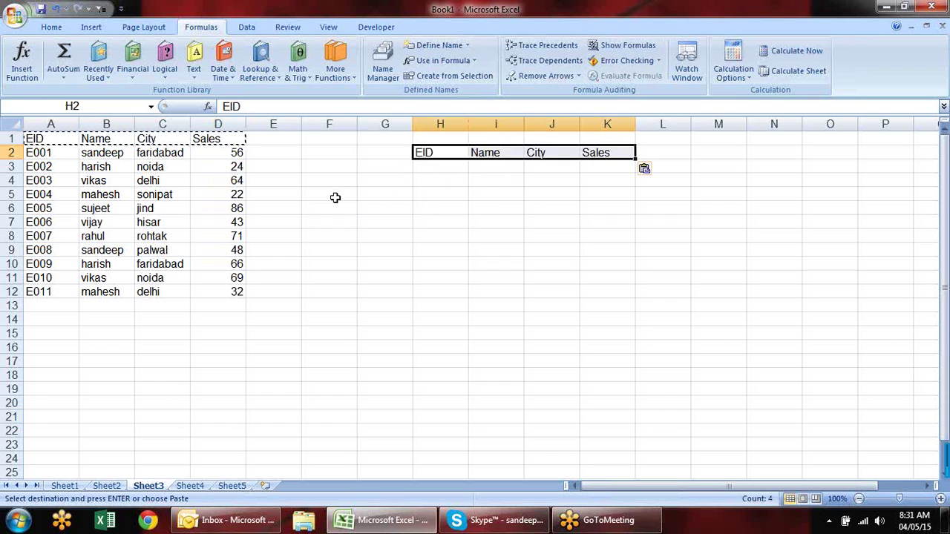
Move the pasted headers from H2:K2 to F2:I2
{"action": "key", "text": "ctrl+c"}
{"action": "key", "text": "Left"}
{"action": "key", "text": "Left"}
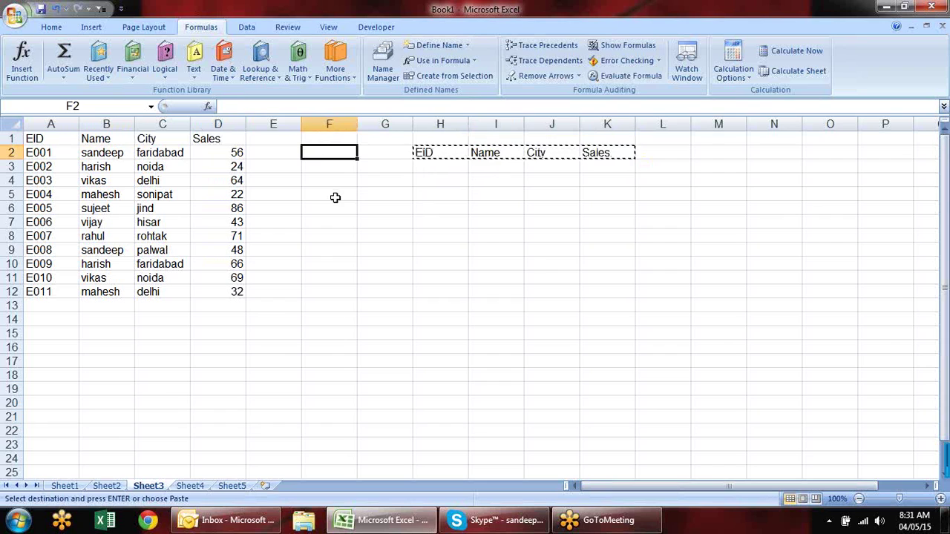
{"action": "key", "text": "ctrl+v"}
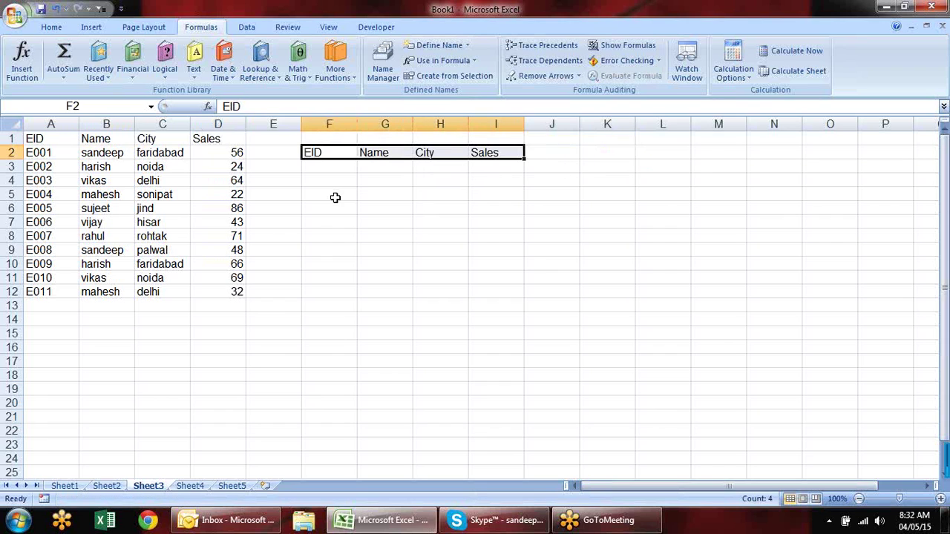
{"action": "left_click", "coordinate": [439, 193]}
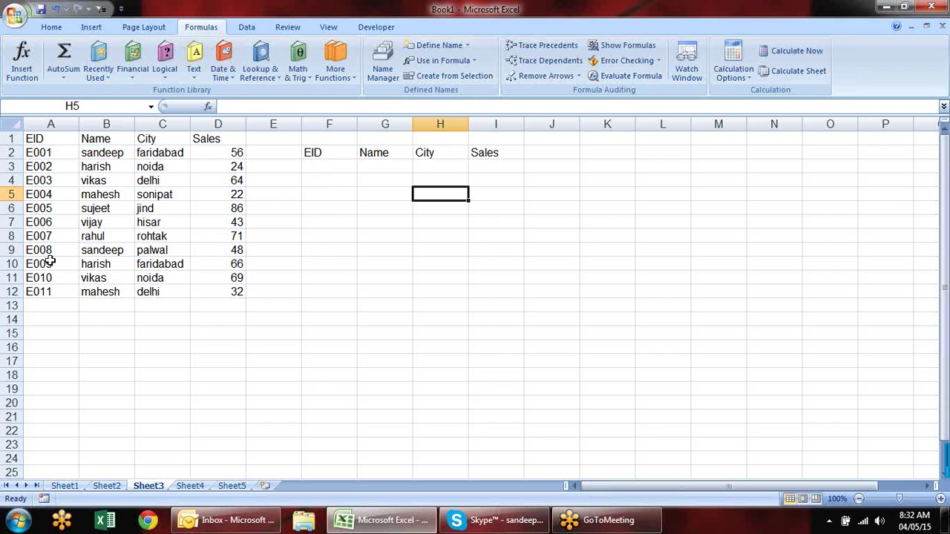
Copy the employee IDs from A4, A7, A10 and A12 into F3:F6 under the EID header
{"action": "left_click", "coordinate": [57, 184]}
{"action": "left_click", "coordinate": [53, 222], "text": "ctrl"}
{"action": "left_click", "coordinate": [53, 265], "text": "ctrl"}
{"action": "left_click", "coordinate": [61, 292], "text": "ctrl"}
{"action": "key", "text": "ctrl+c"}
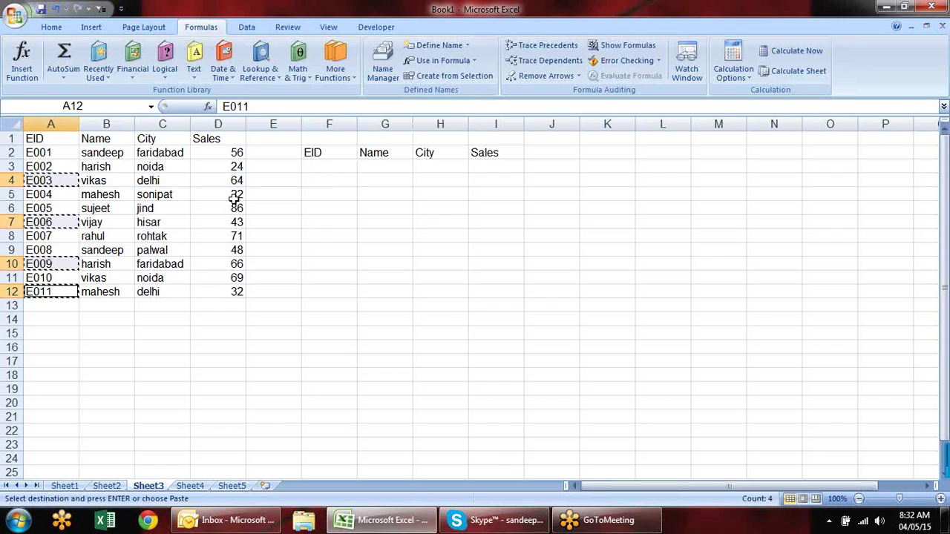
{"action": "left_click", "coordinate": [329, 165]}
{"action": "key", "text": "ctrl+v"}
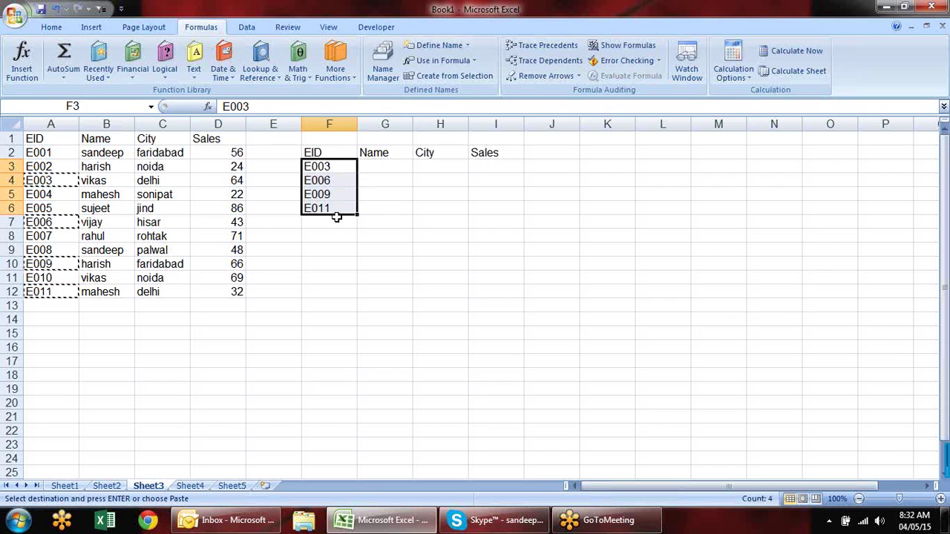
{"action": "key", "text": "Escape"}
{"action": "left_click", "coordinate": [387, 207]}
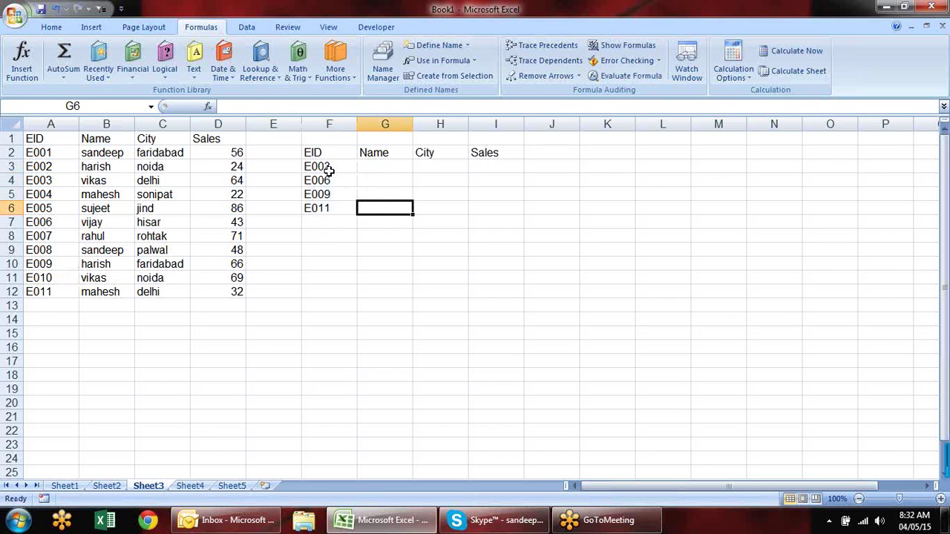
Start a VLOOKUP formula in G3 with F3 as the lookup value and absolute range $A$1:$D$12 as the table array
{"action": "left_click", "coordinate": [395, 171]}
{"action": "type", "text": "="}
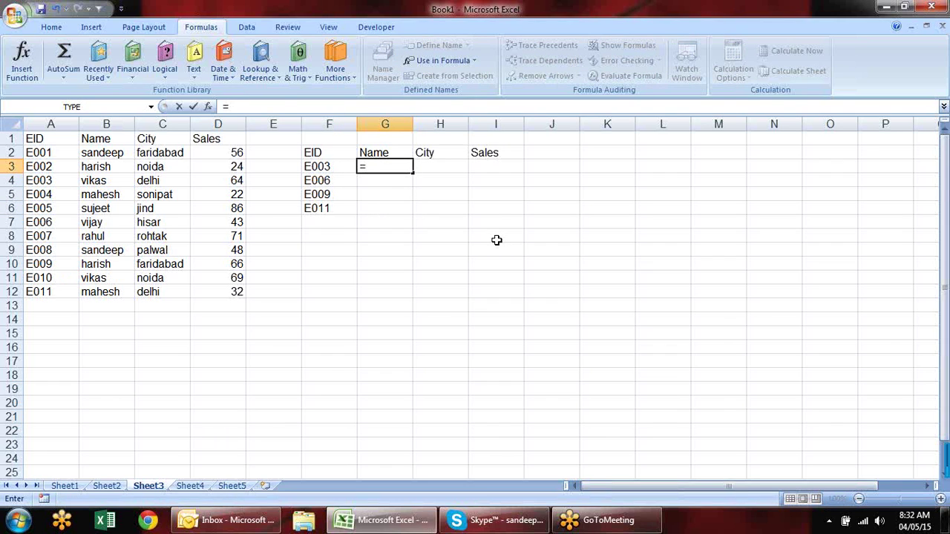
{"action": "type", "text": "vl"}
{"action": "key", "text": "Tab"}
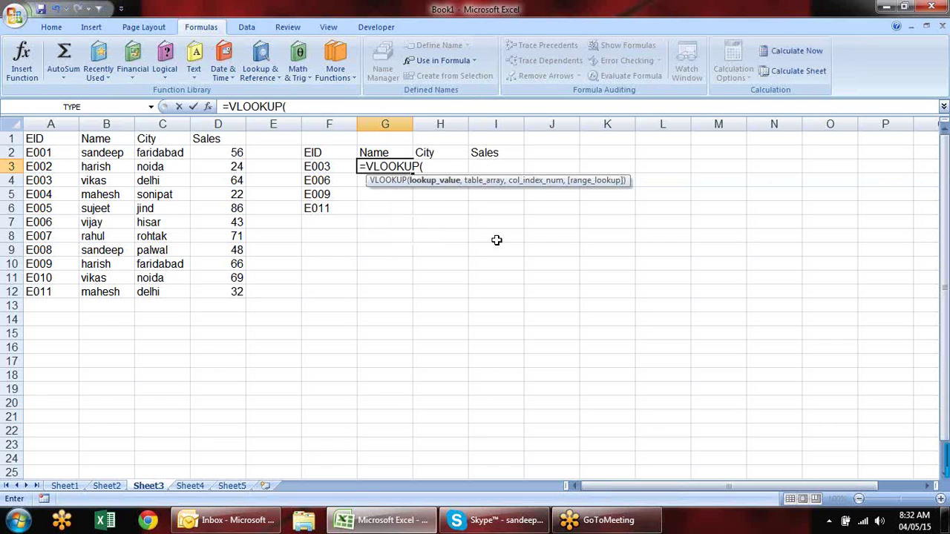
{"action": "left_click", "coordinate": [332, 166]}
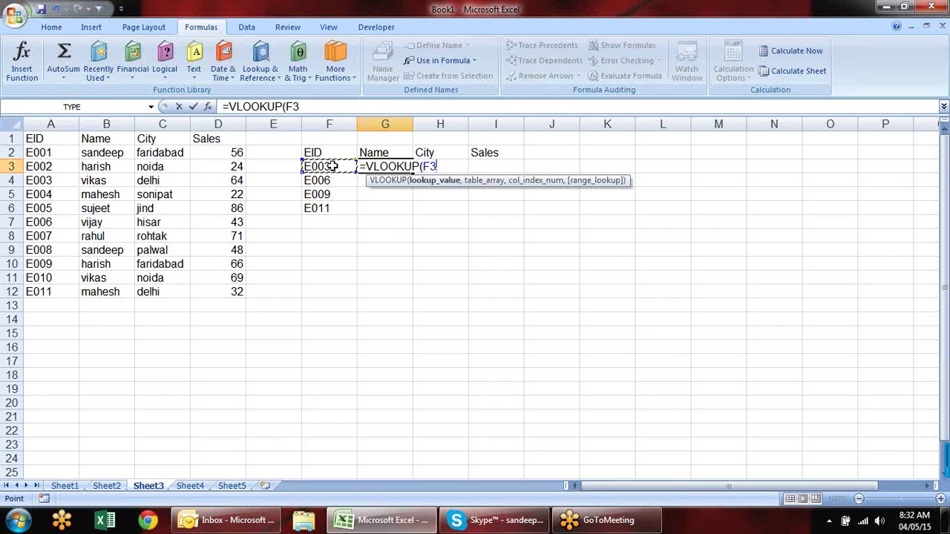
{"action": "type", "text": ","}
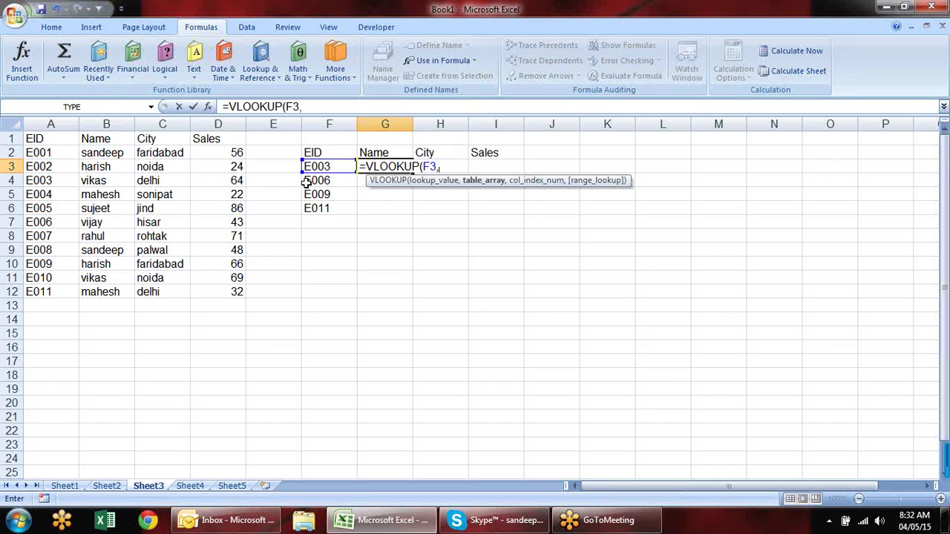
{"action": "left_click_drag", "start_coordinate": [53, 140], "coordinate": [211, 293]}
{"action": "key", "text": "F4"}
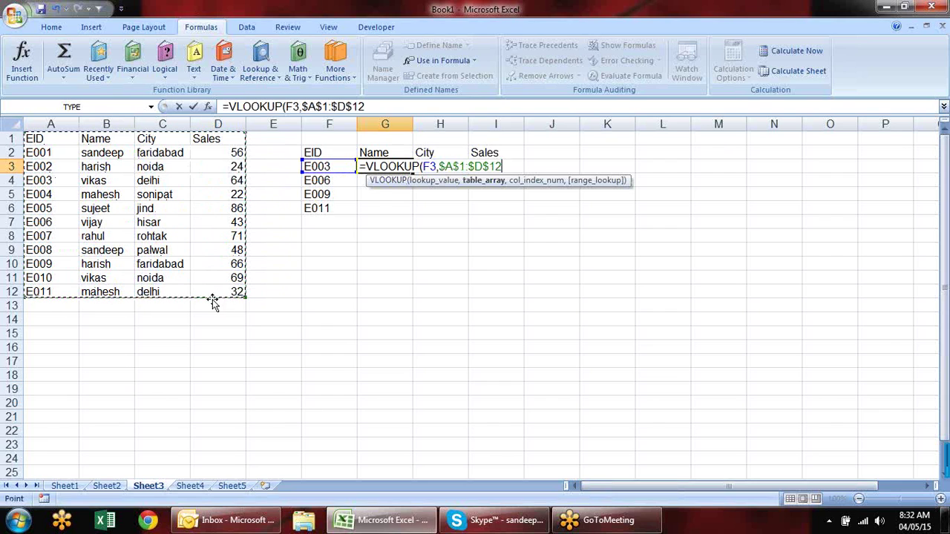
Make the lookup value $F3 and complete the G3 formula with column index 2 and FALSE for an exact match
{"action": "left_click", "coordinate": [430, 167]}
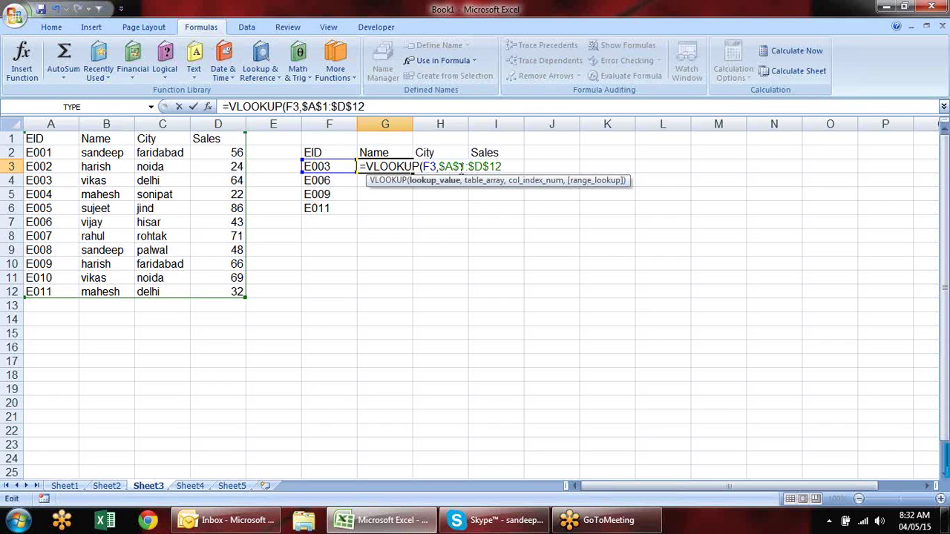
{"action": "type", "text": "$"}
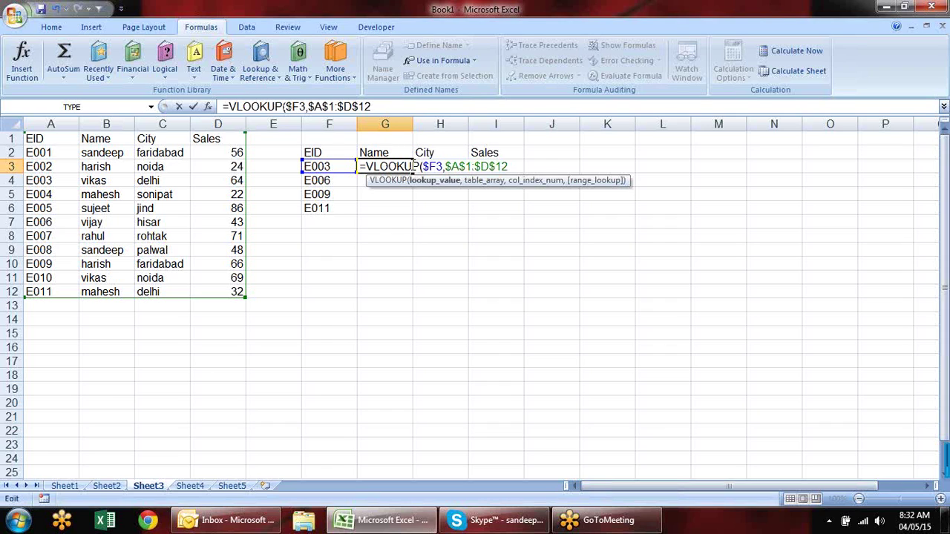
{"action": "left_click", "coordinate": [511, 167]}
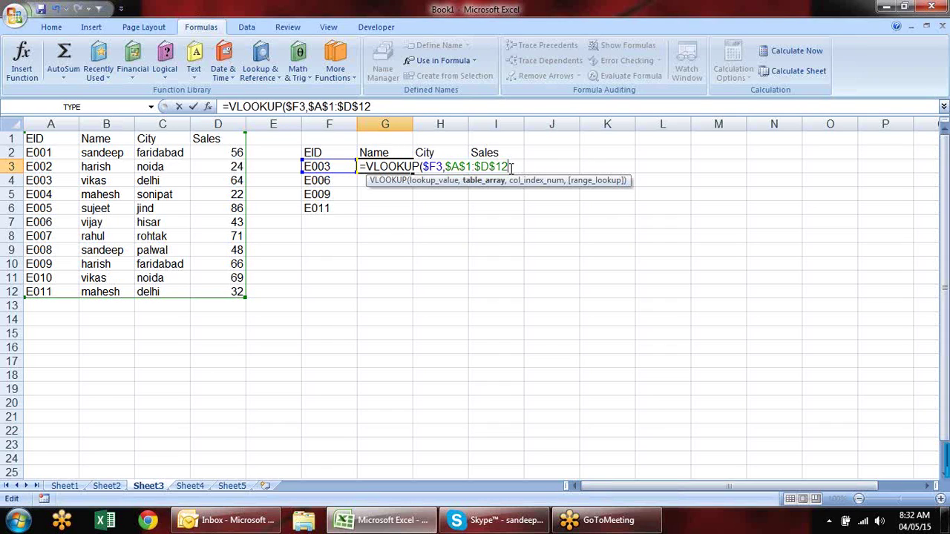
{"action": "type", "text": ","}
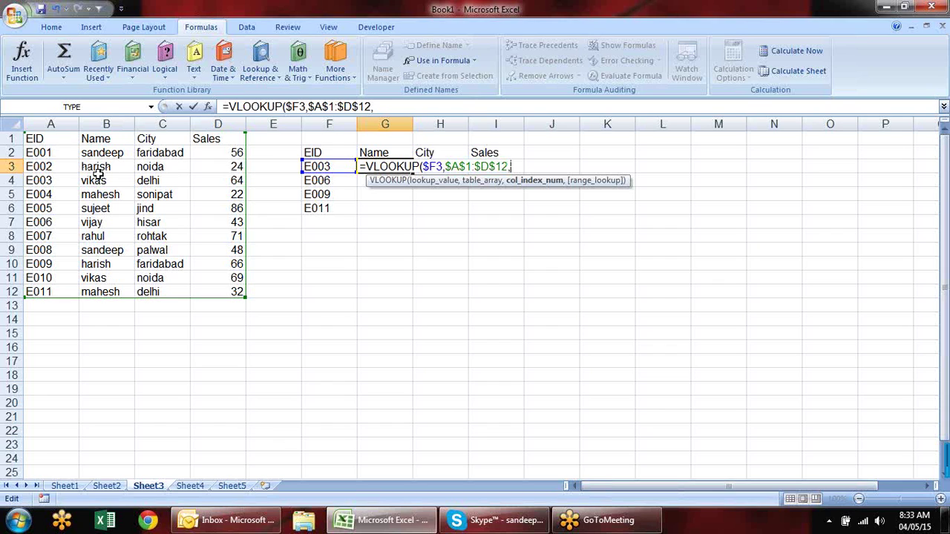
{"action": "type", "text": "2,"}
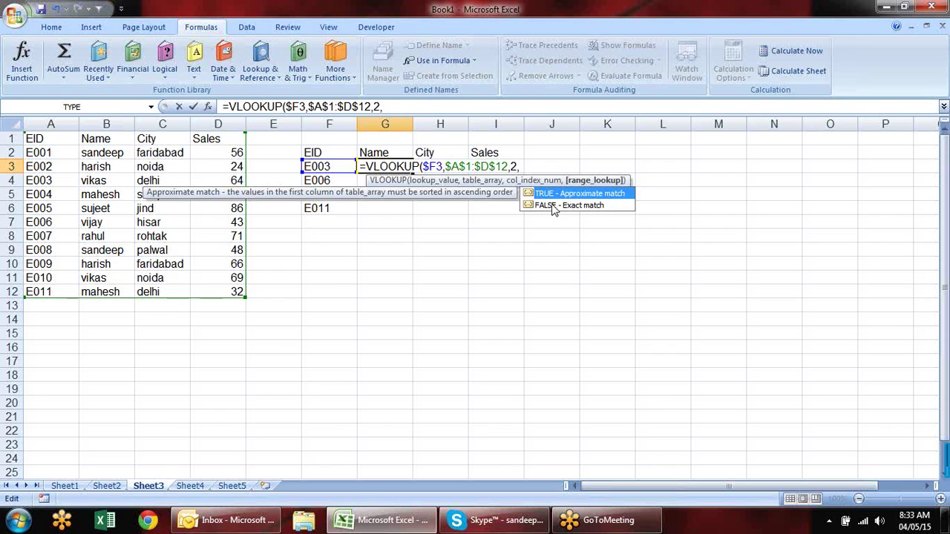
{"action": "left_click", "coordinate": [577, 211]}
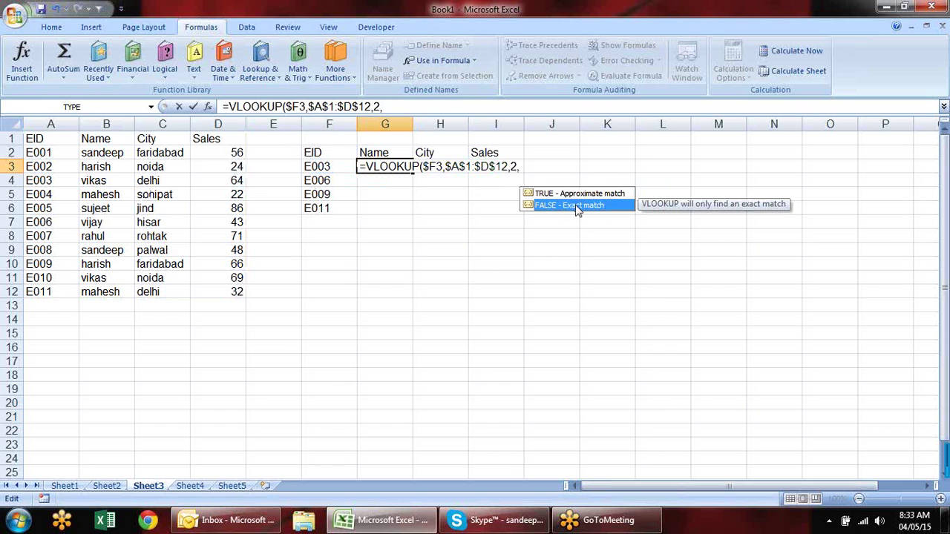
{"action": "double_click", "coordinate": [577, 207]}
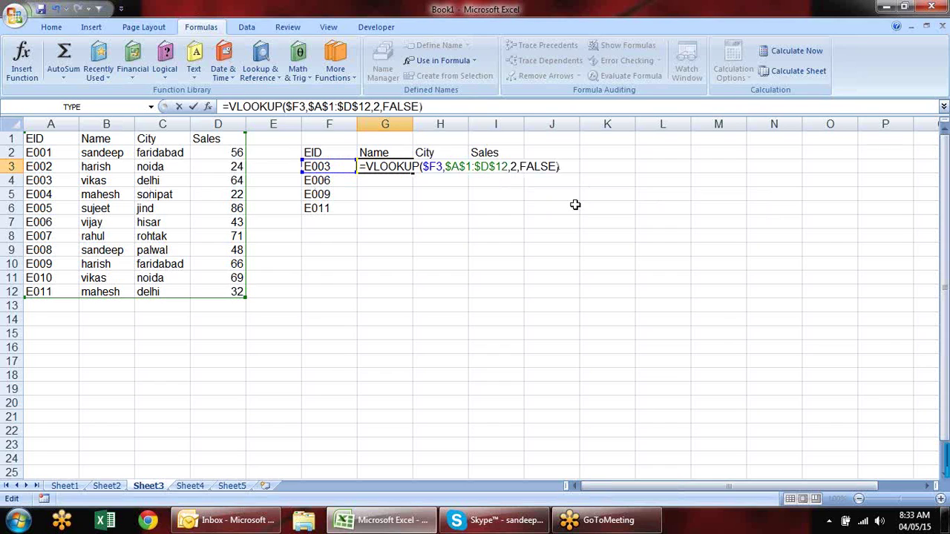
{"action": "key", "text": "Return"}
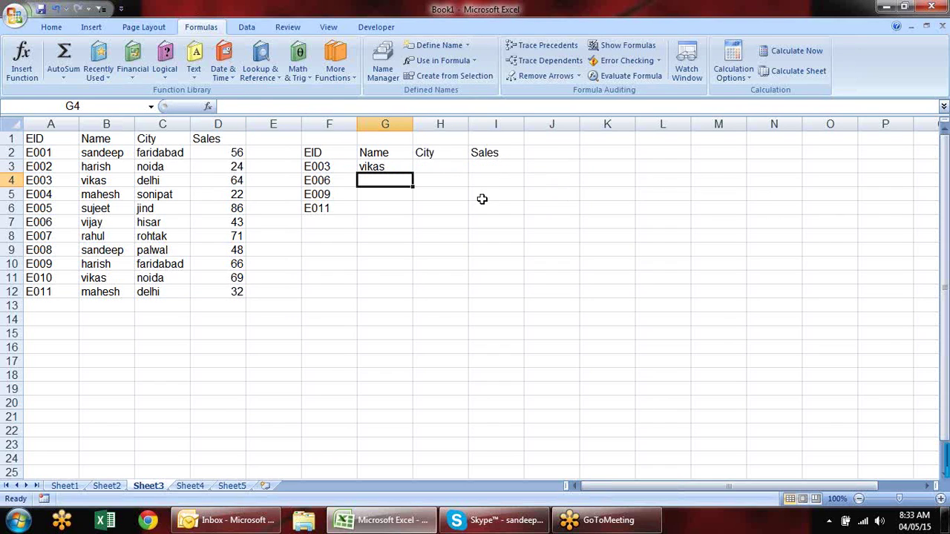
Fill the G3 formula across to I3 and change the column index in H3 to 3
{"action": "left_click", "coordinate": [406, 163]}
{"action": "left_click_drag", "start_coordinate": [414, 172], "coordinate": [523, 178]}
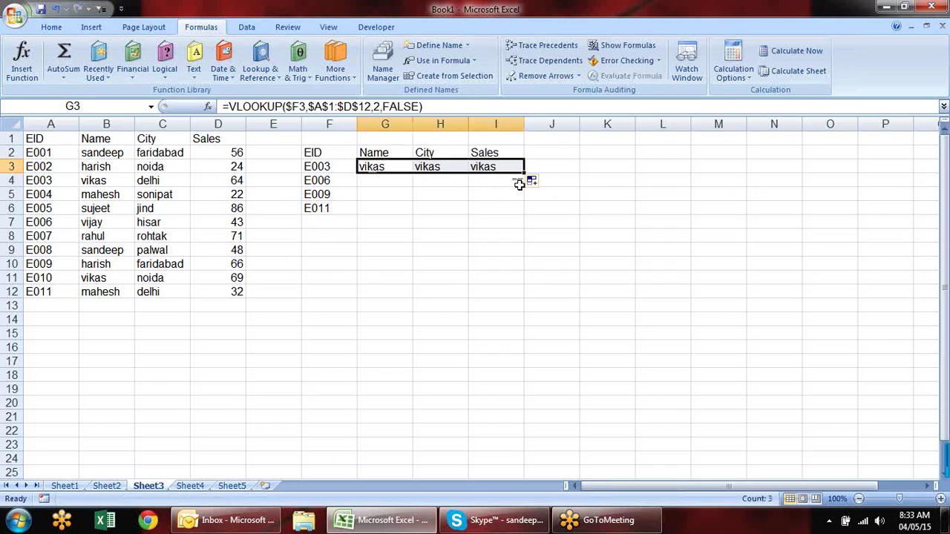
{"action": "left_click", "coordinate": [442, 167]}
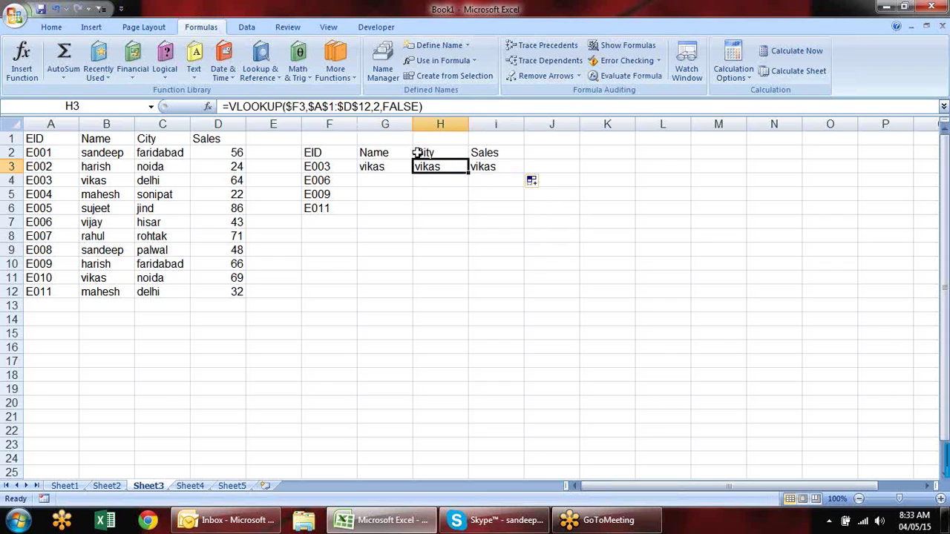
{"action": "double_click", "coordinate": [450, 169]}
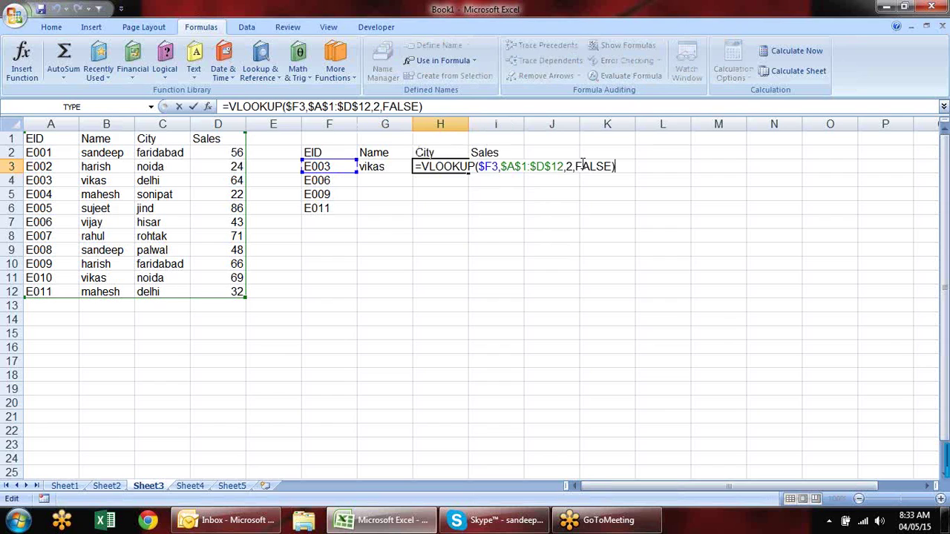
{"action": "left_click", "coordinate": [571, 166]}
{"action": "key", "text": "BackSpace"}
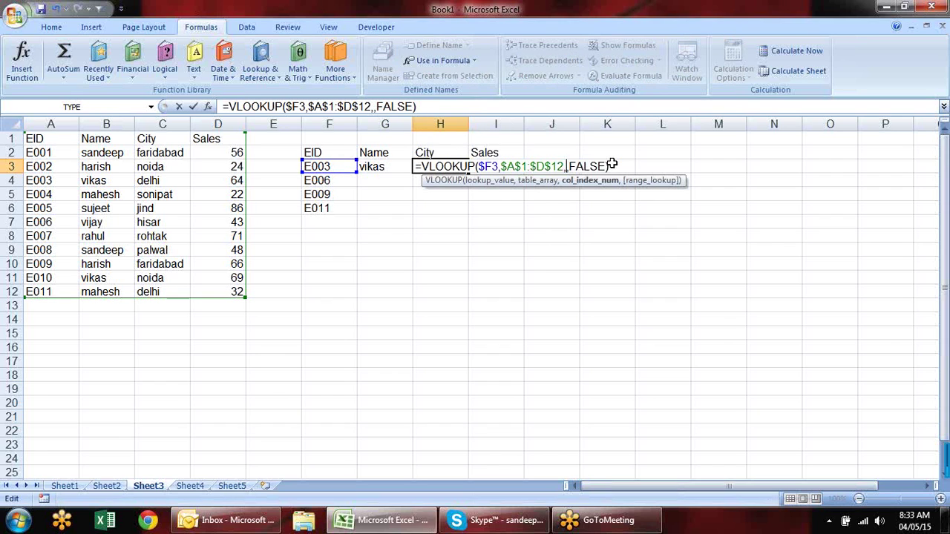
{"action": "type", "text": "3"}
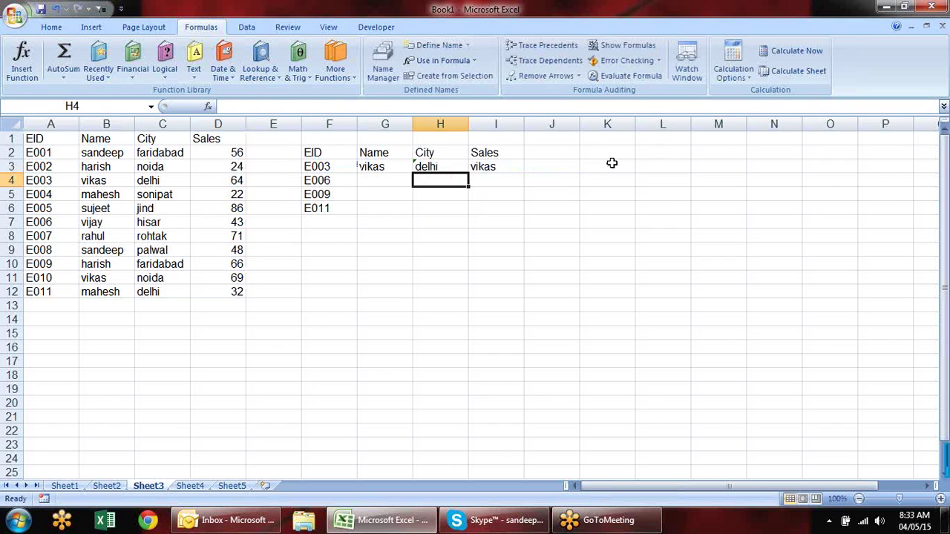
Change the column index in I3 to 4 and fill the G3:I3 formulas down to row 6
{"action": "key", "text": "Up"}
{"action": "key", "text": "Right"}
{"action": "key", "text": "F2"}
{"action": "key", "text": "Left"}
{"action": "key", "text": "Left"}
{"action": "key", "text": "Left"}
{"action": "key", "text": "Left"}
{"action": "key", "text": "Left"}
{"action": "key", "text": "Left"}
{"action": "key", "text": "Left"}
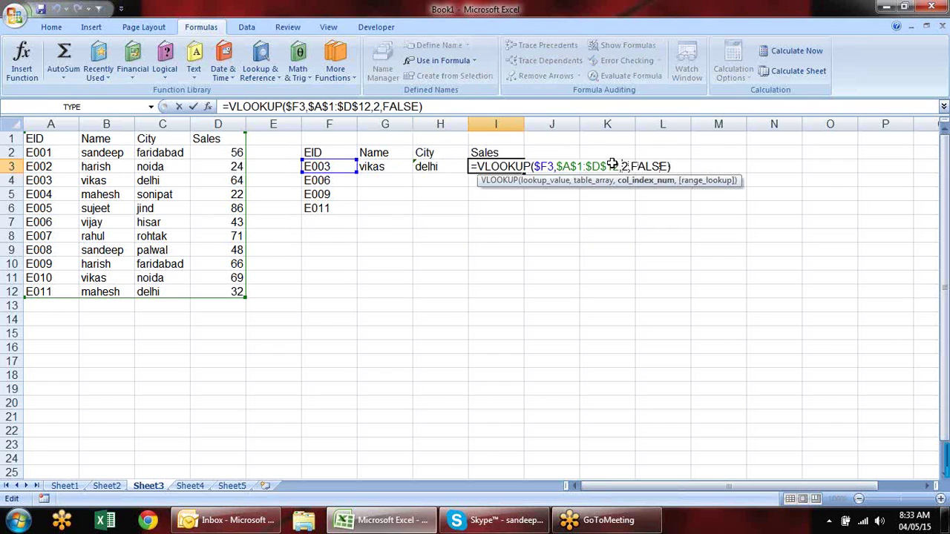
{"action": "key", "text": "BackSpace"}
{"action": "type", "text": "4"}
{"action": "key", "text": "Return"}
{"action": "left_click_drag", "start_coordinate": [374, 169], "coordinate": [524, 213]}
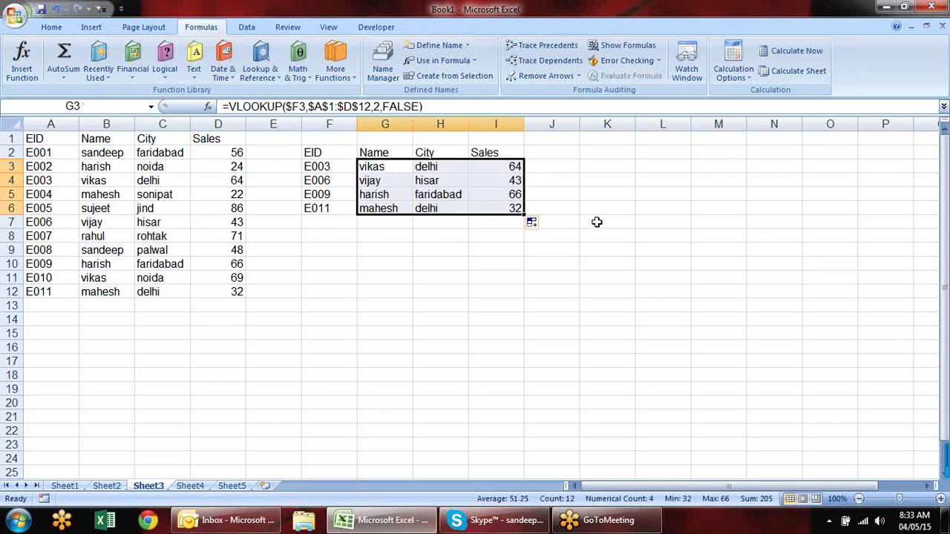
Change the lookup ID in F3 to E002
{"action": "double_click", "coordinate": [343, 166]}
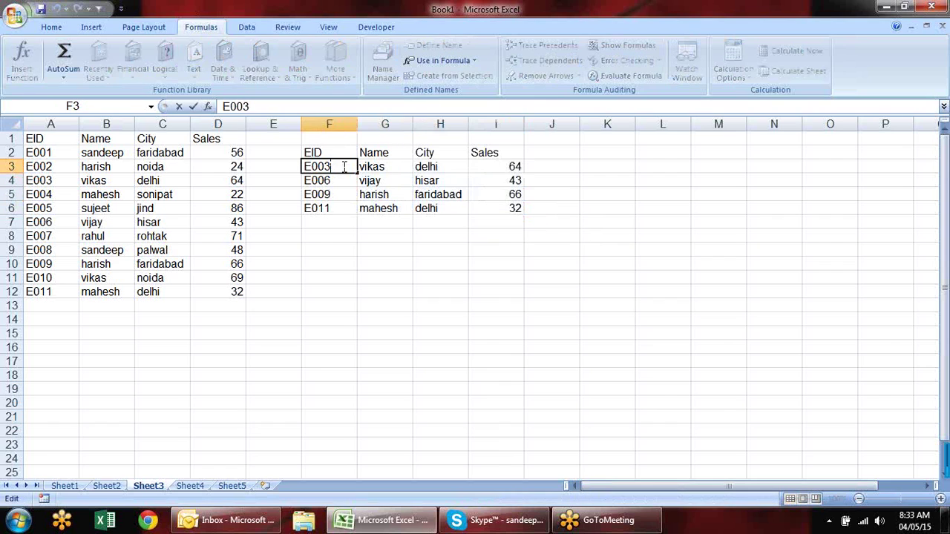
{"action": "key", "text": "BackSpace"}
{"action": "type", "text": "2"}
{"action": "key", "text": "Return"}
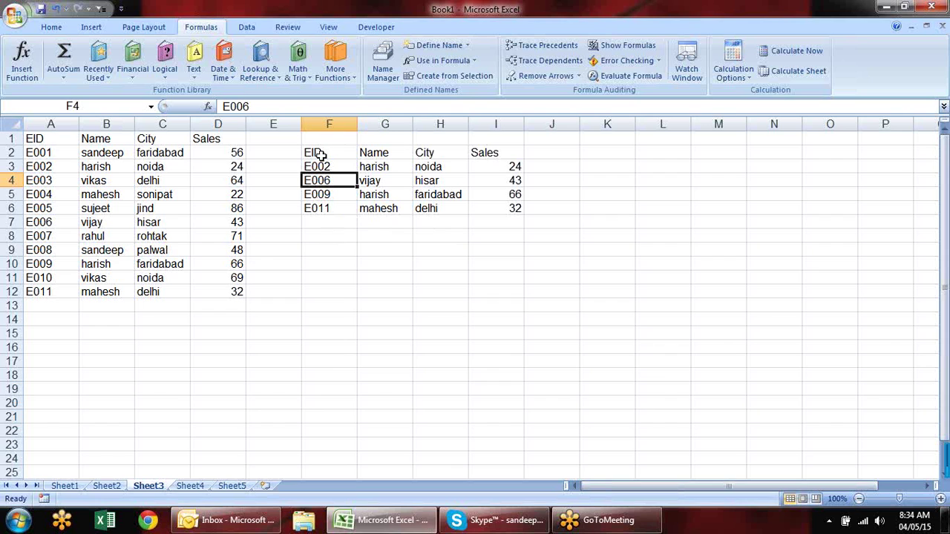
Apply a yellow fill to both EID columns, F2:F6 and A1:A12
{"action": "left_click_drag", "start_coordinate": [319, 155], "coordinate": [319, 210]}
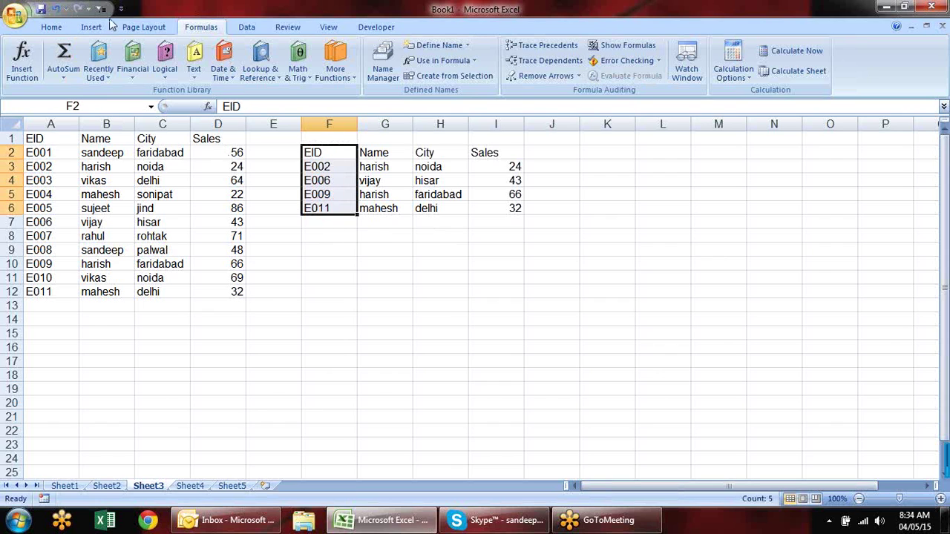
{"action": "left_click", "coordinate": [49, 28]}
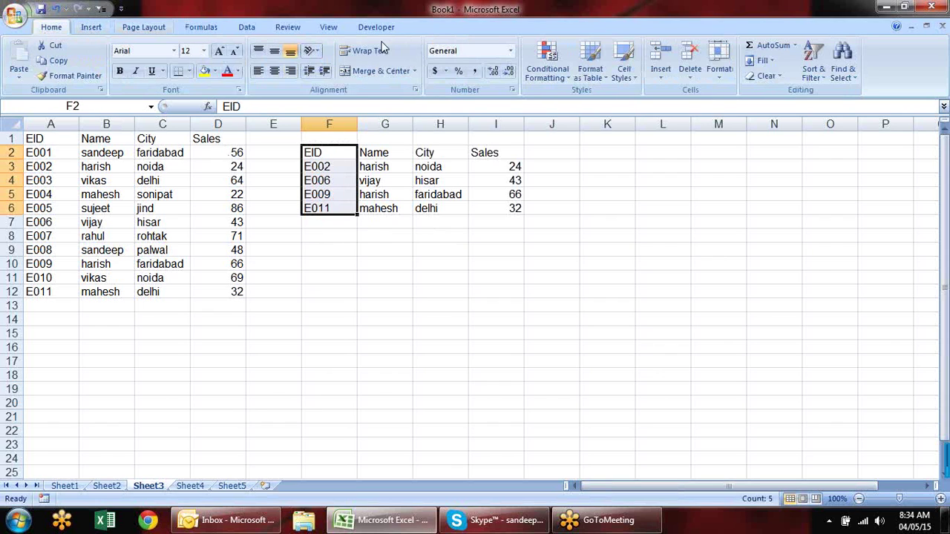
{"action": "left_click", "coordinate": [206, 72]}
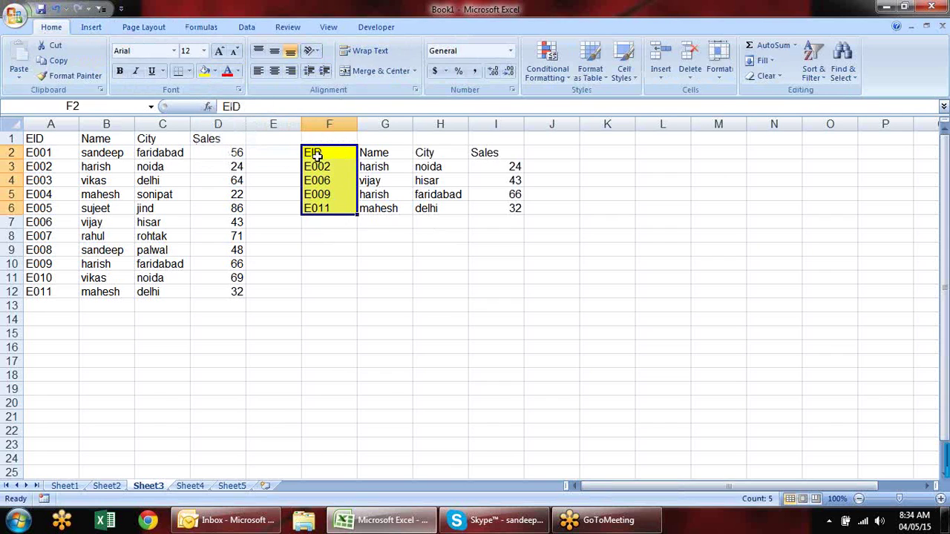
{"action": "left_click_drag", "start_coordinate": [66, 139], "coordinate": [45, 294]}
{"action": "left_click", "coordinate": [205, 72]}
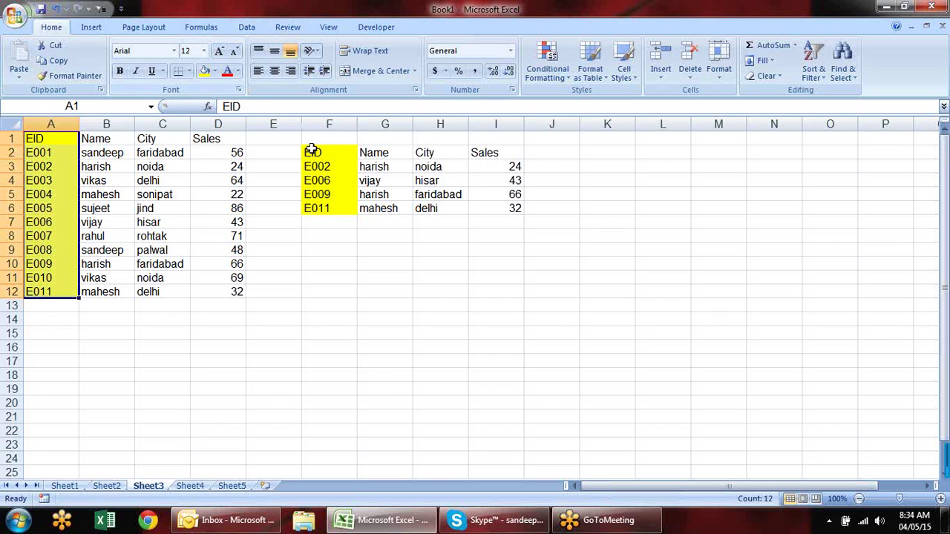
{"action": "left_click_drag", "start_coordinate": [58, 140], "coordinate": [234, 290]}
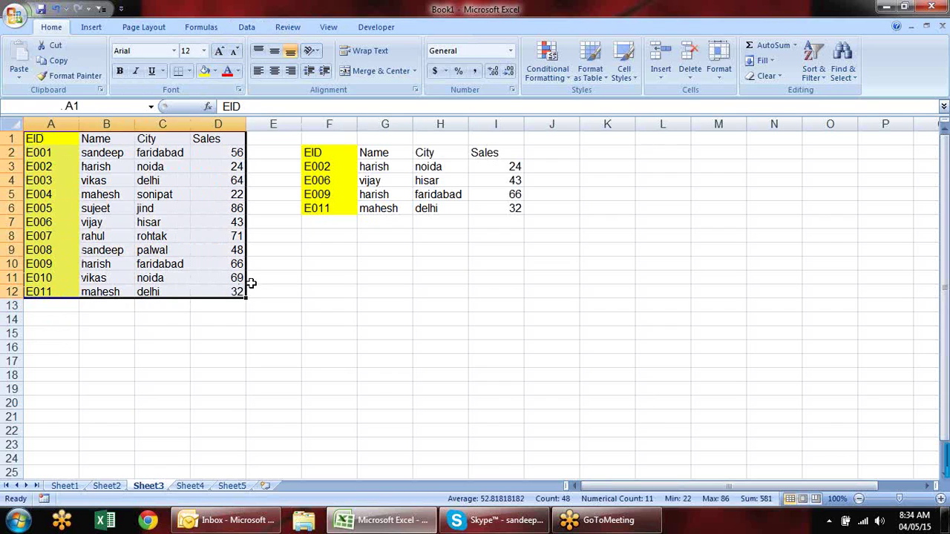
{"action": "left_click", "coordinate": [336, 300]}
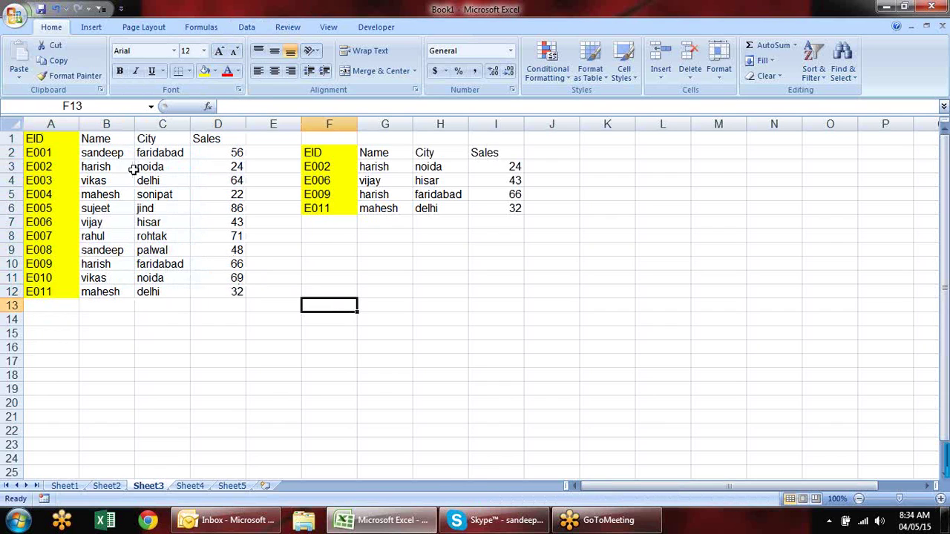
Insert a blank column before column A
{"action": "left_click", "coordinate": [67, 120]}
{"action": "right_click", "coordinate": [67, 119]}
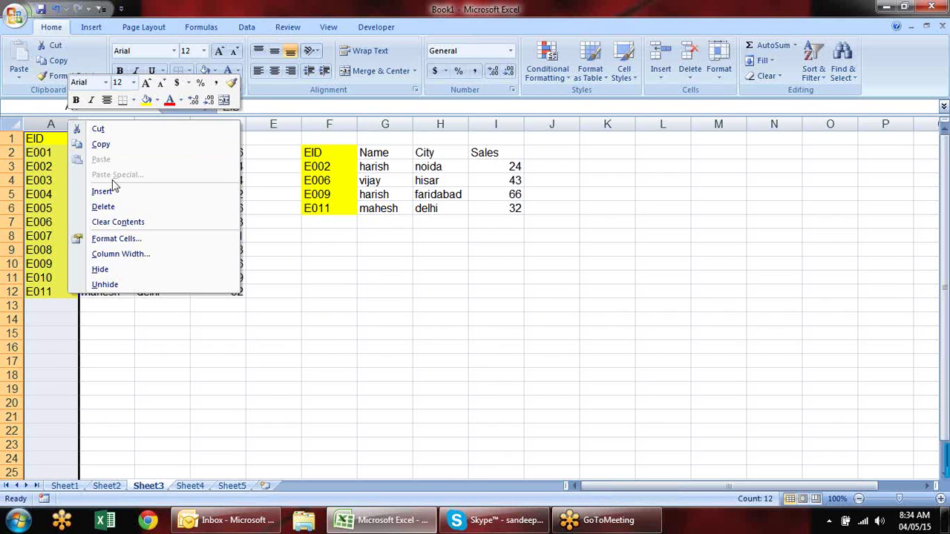
{"action": "left_click", "coordinate": [117, 192]}
Select the empty cells A1:A12 beside the source table's EID column
{"action": "left_click", "coordinate": [53, 152]}
{"action": "left_click_drag", "start_coordinate": [57, 139], "coordinate": [51, 292]}
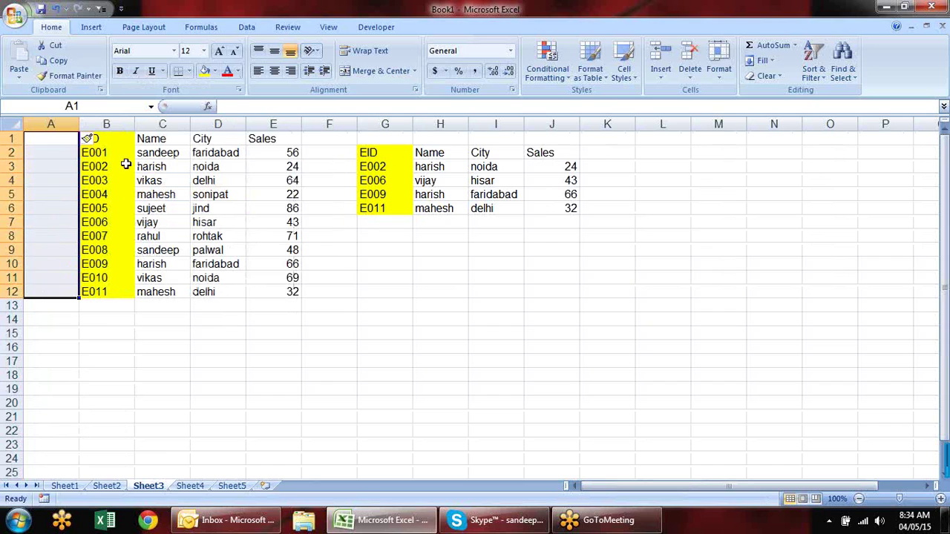
{"action": "left_click", "coordinate": [379, 175]}
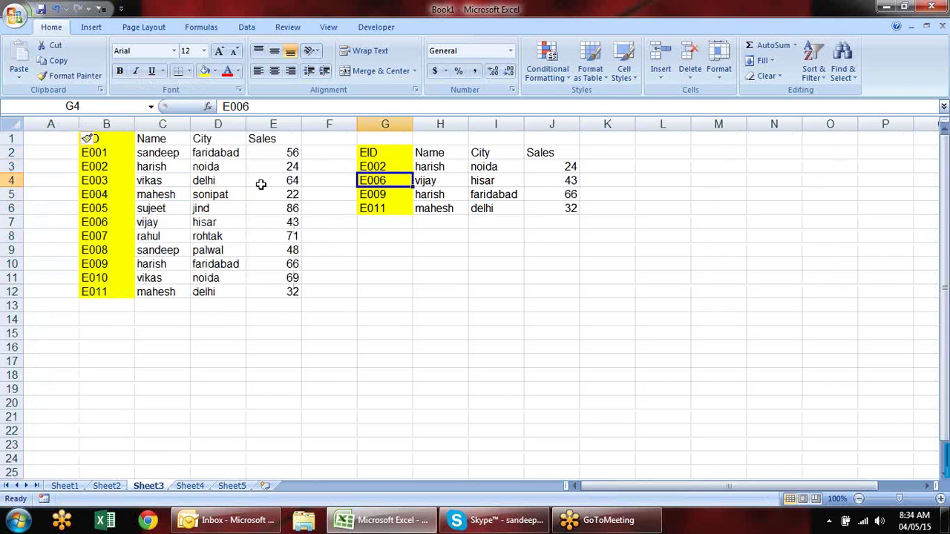
{"action": "left_click", "coordinate": [86, 164]}
{"action": "left_click", "coordinate": [50, 152]}
{"action": "left_click_drag", "start_coordinate": [56, 139], "coordinate": [34, 285]}
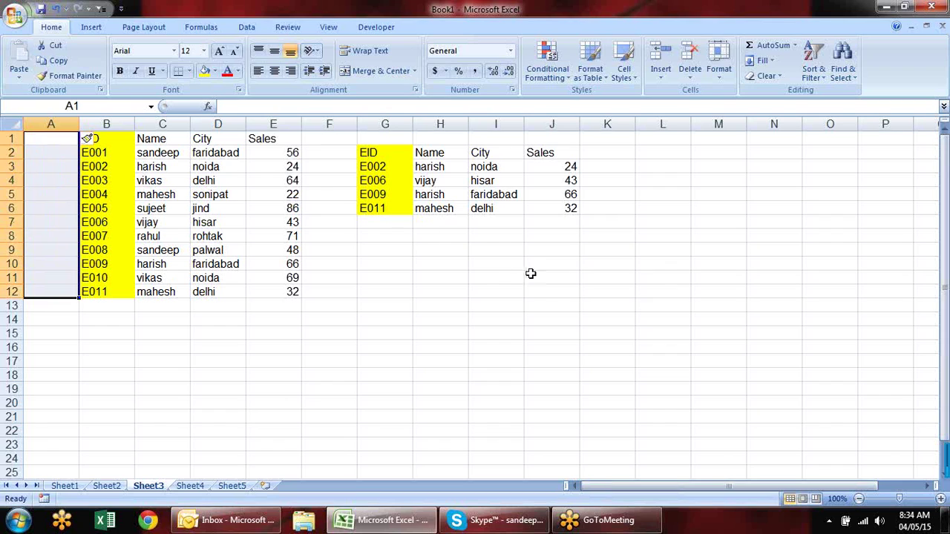
Clear the four lookup IDs in G3:G6 of the second table
{"action": "left_click", "coordinate": [495, 276]}
{"action": "left_click", "coordinate": [419, 255]}
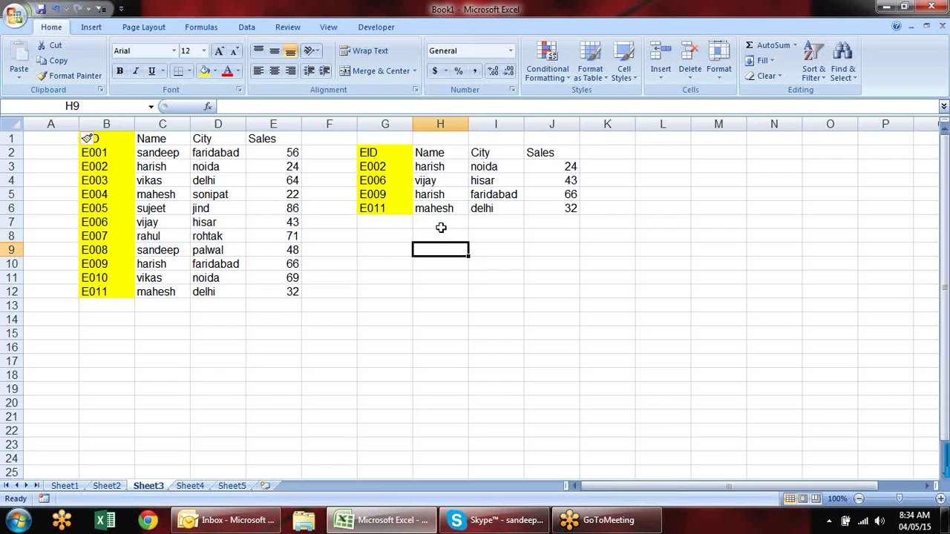
{"action": "left_click", "coordinate": [400, 169]}
{"action": "left_click_drag", "start_coordinate": [400, 169], "coordinate": [408, 211]}
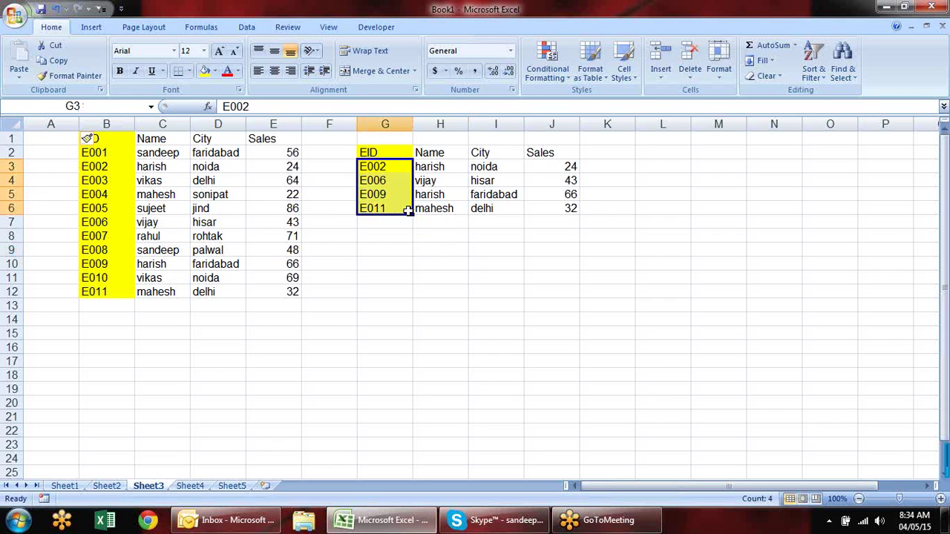
{"action": "key", "text": "Delete"}
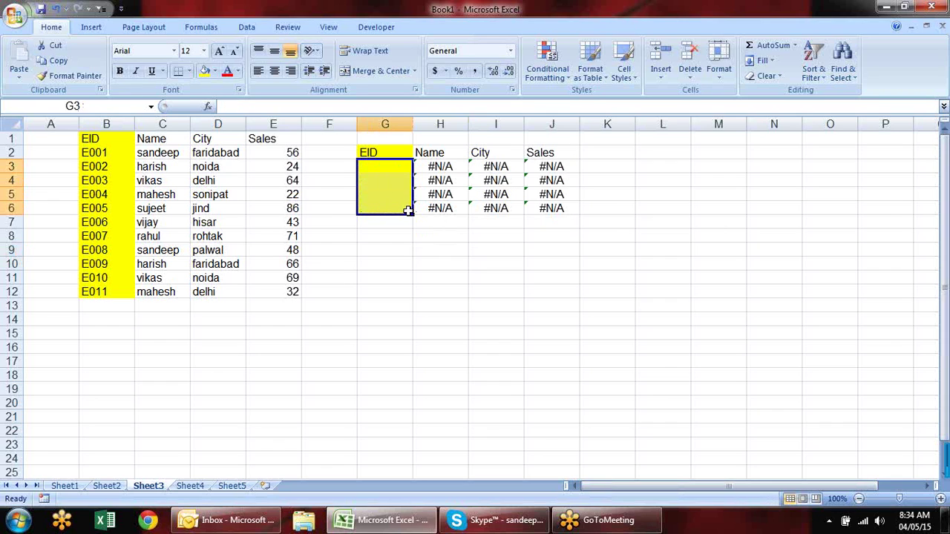
Examine the emptied ID cells and the dependent VLOOKUP formulas in the Name, City and Sales columns
{"action": "left_click", "coordinate": [388, 169]}
{"action": "left_click", "coordinate": [389, 185]}
{"action": "left_click", "coordinate": [388, 198]}
{"action": "left_click", "coordinate": [392, 213]}
{"action": "left_click", "coordinate": [445, 168]}
{"action": "left_click", "coordinate": [508, 166]}
{"action": "left_click", "coordinate": [547, 168]}
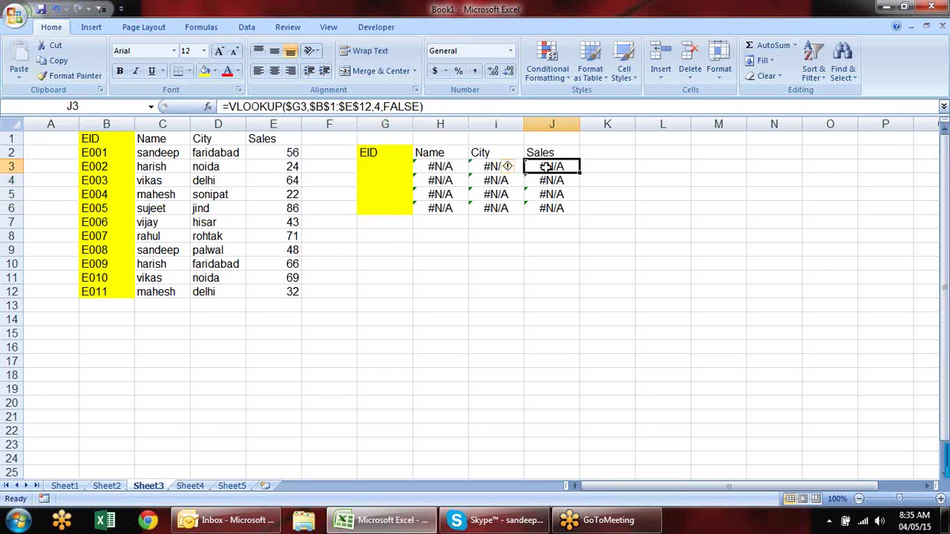
{"action": "left_click", "coordinate": [570, 184]}
{"action": "left_click", "coordinate": [545, 209]}
{"action": "left_click", "coordinate": [446, 207]}
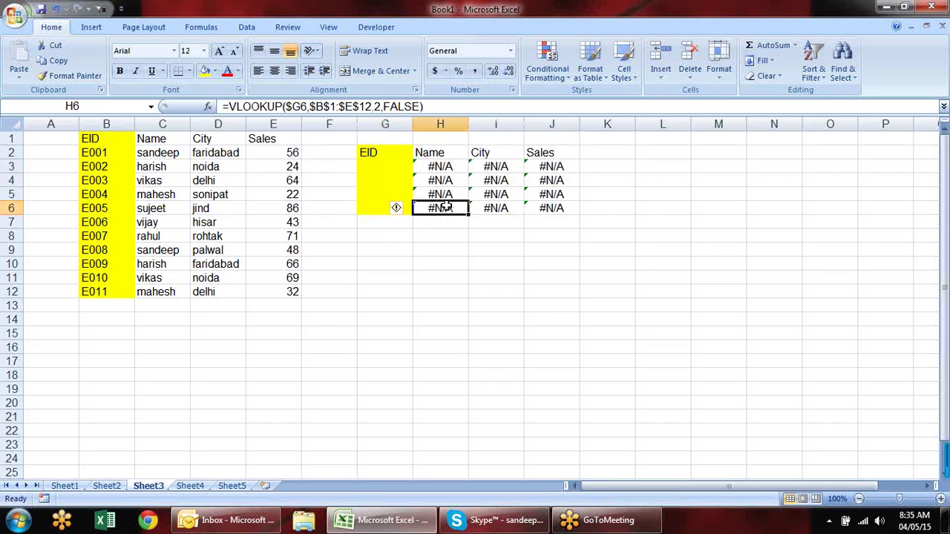
Wrap the VLOOKUP formula in H3 in IFERROR, with an empty string "" as the value if error
{"action": "left_click", "coordinate": [440, 165]}
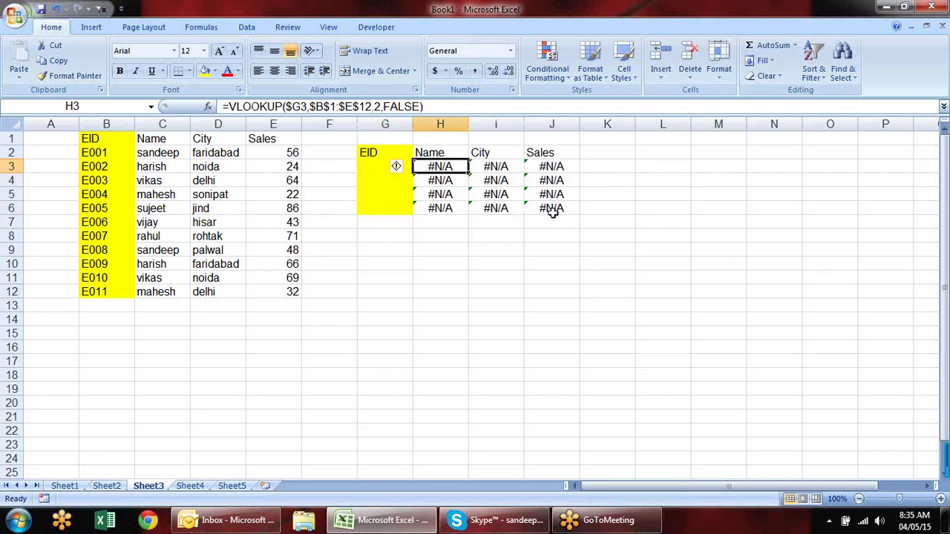
{"action": "key", "text": "F2"}
{"action": "key", "text": "Home"}
{"action": "key", "text": "Right"}
{"action": "type", "text": "if"}
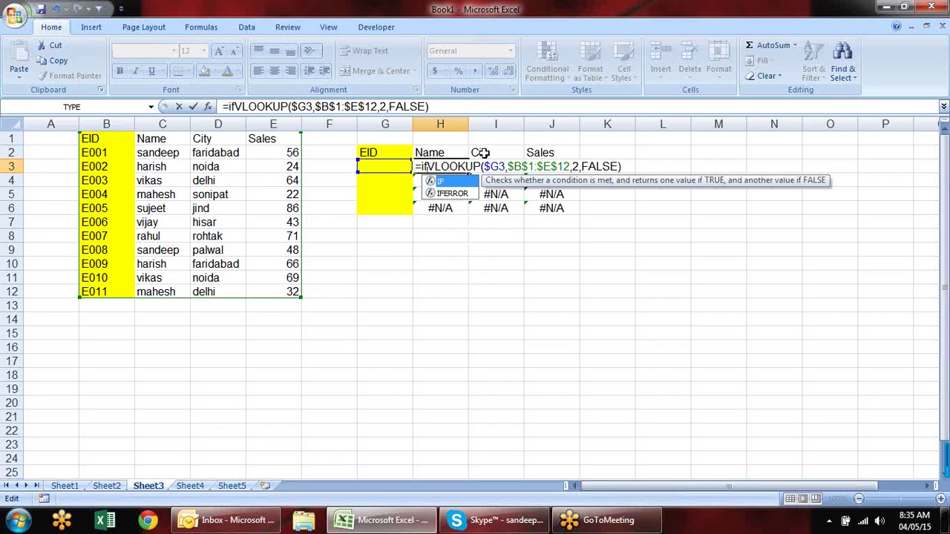
{"action": "key", "text": "Down"}
{"action": "key", "text": "Tab"}
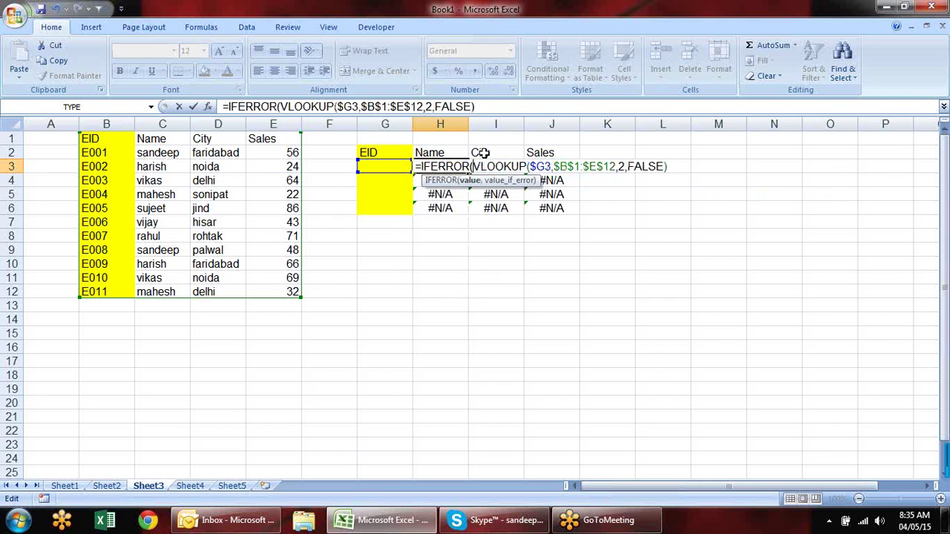
{"action": "left_click_drag", "start_coordinate": [472, 166], "coordinate": [668, 167]}
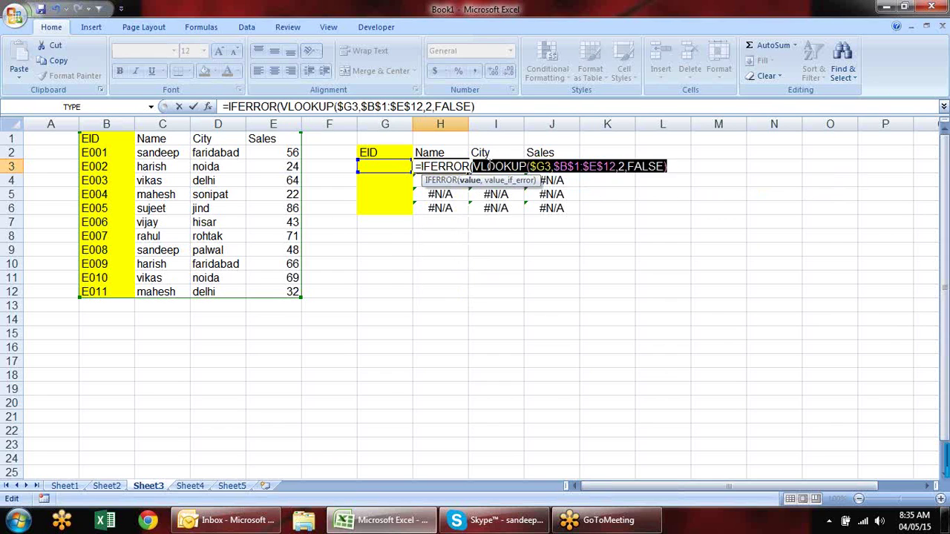
{"action": "left_click", "coordinate": [678, 169]}
{"action": "type", "text": ","}
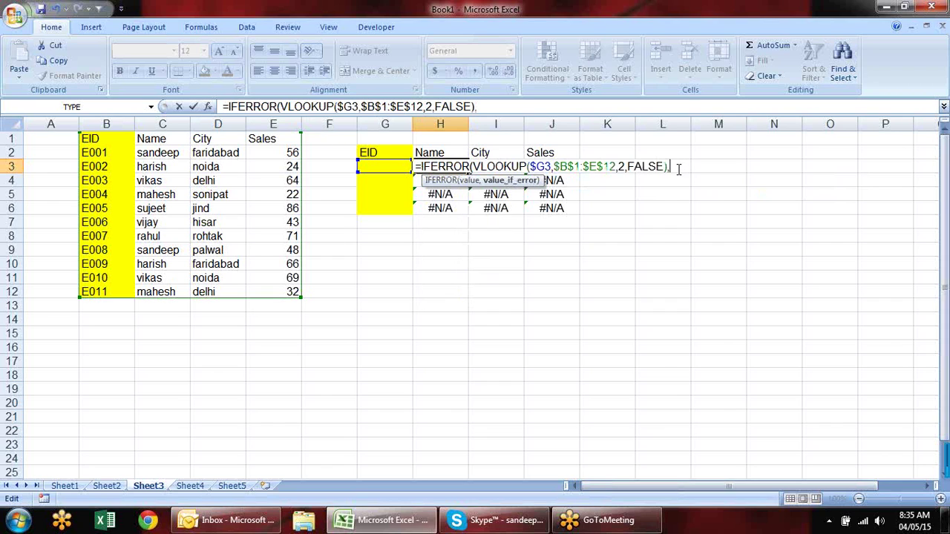
{"action": "type", "text": "\"\")"}
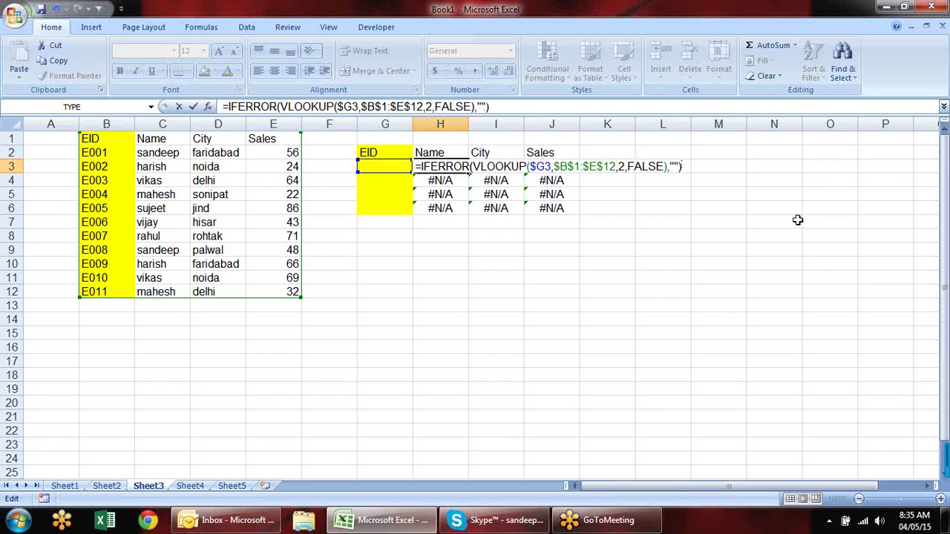
{"action": "key", "text": "Return"}
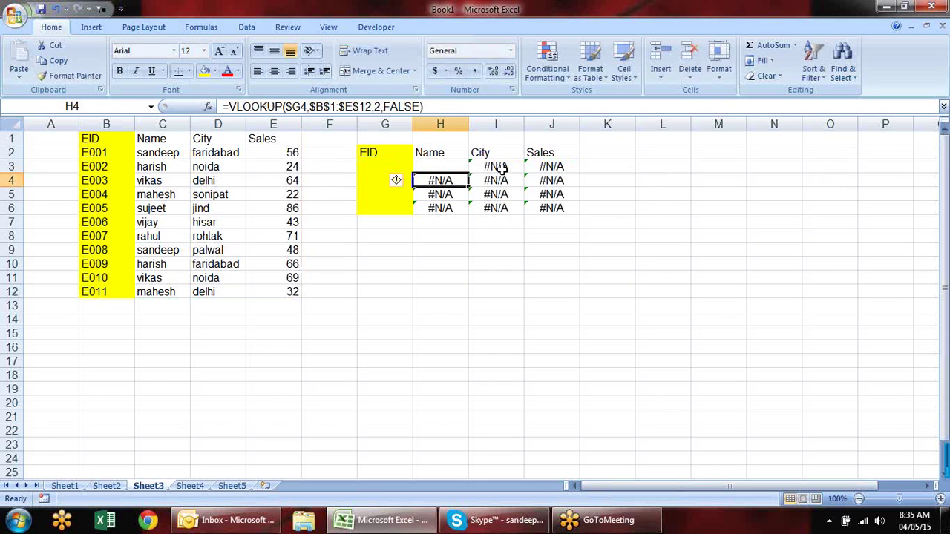
Copy the IFERROR formula from H3 across to J3 and set the column index in I3 to 3
{"action": "left_click", "coordinate": [454, 165]}
{"action": "left_click_drag", "start_coordinate": [467, 172], "coordinate": [577, 165]}
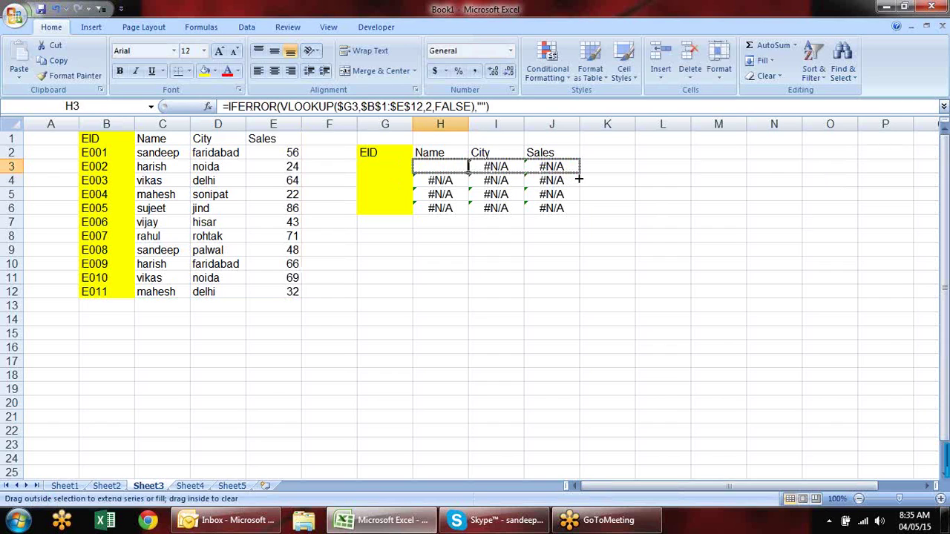
{"action": "left_click", "coordinate": [520, 163]}
{"action": "double_click", "coordinate": [529, 167]}
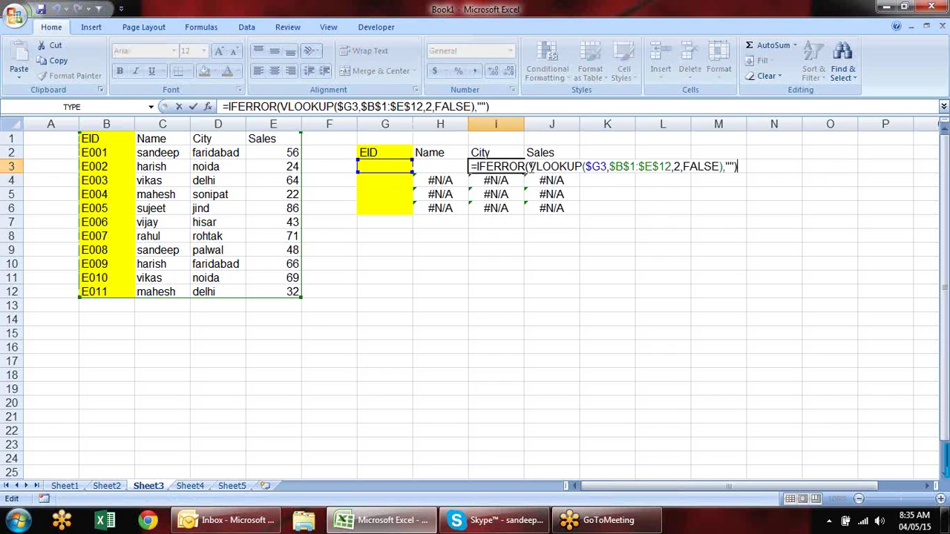
{"action": "left_click", "coordinate": [680, 166]}
{"action": "key", "text": "BackSpace"}
{"action": "type", "text": "3"}
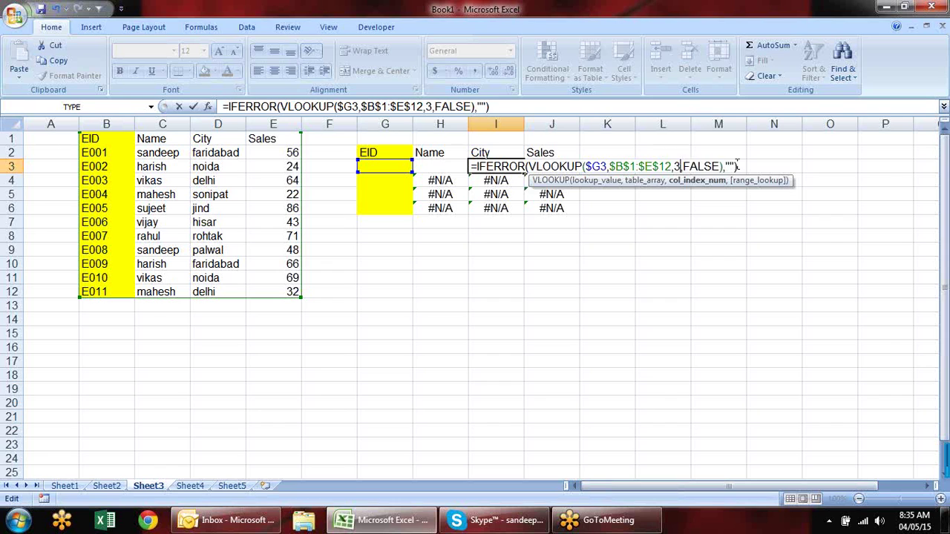
{"action": "key", "text": "Return"}
Set the column index in the J3 formula to 4 and fill the H3:J3 formulas down to row 6
{"action": "left_click", "coordinate": [553, 155]}
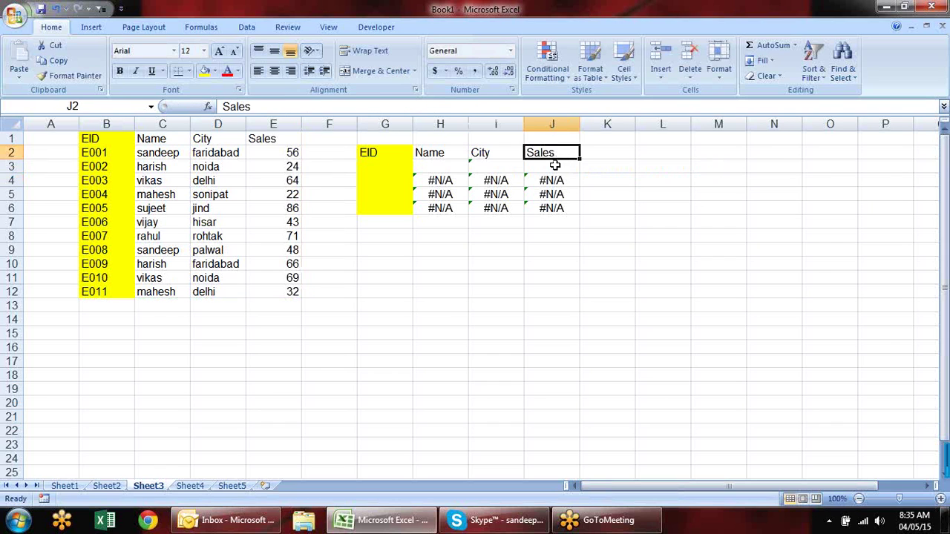
{"action": "double_click", "coordinate": [553, 166]}
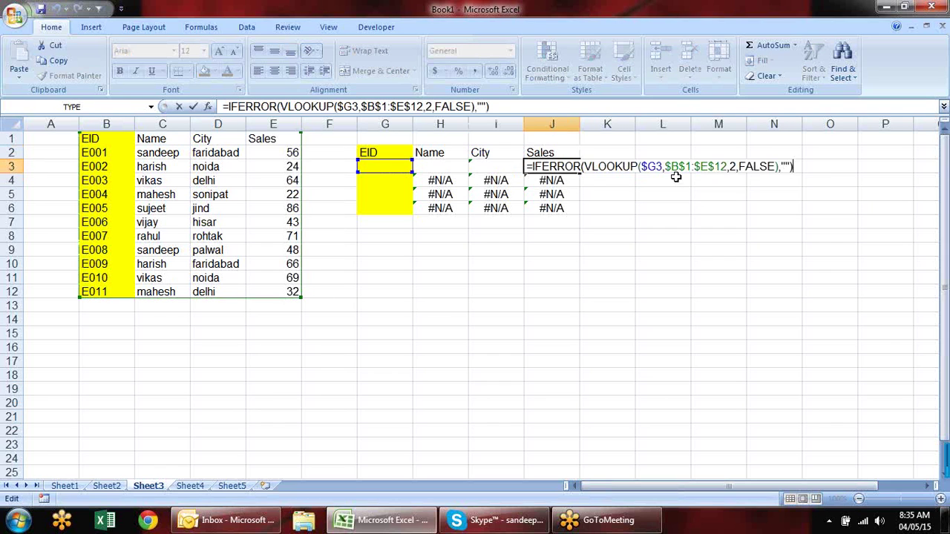
{"action": "left_click", "coordinate": [736, 166]}
{"action": "key", "text": "BackSpace"}
{"action": "type", "text": "4"}
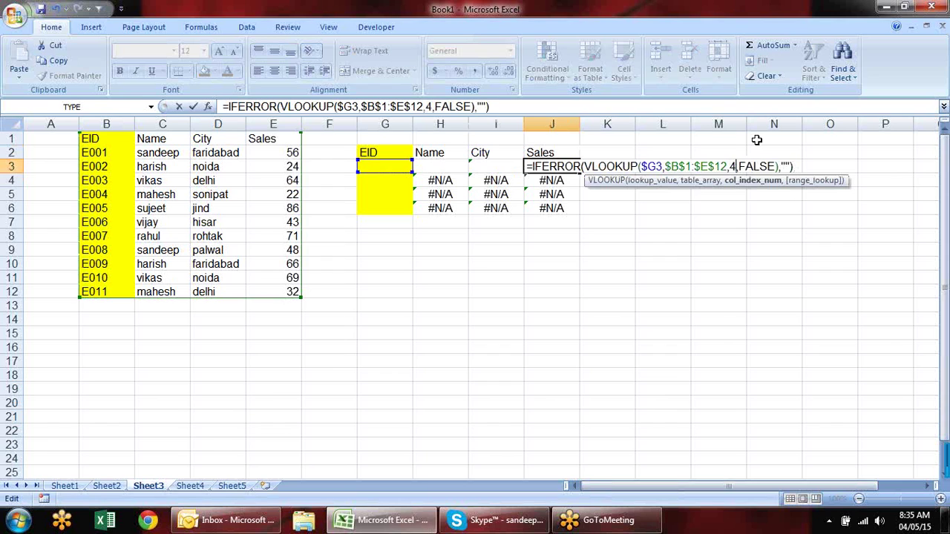
{"action": "key", "text": "Return"}
{"action": "left_click_drag", "start_coordinate": [429, 166], "coordinate": [584, 215]}
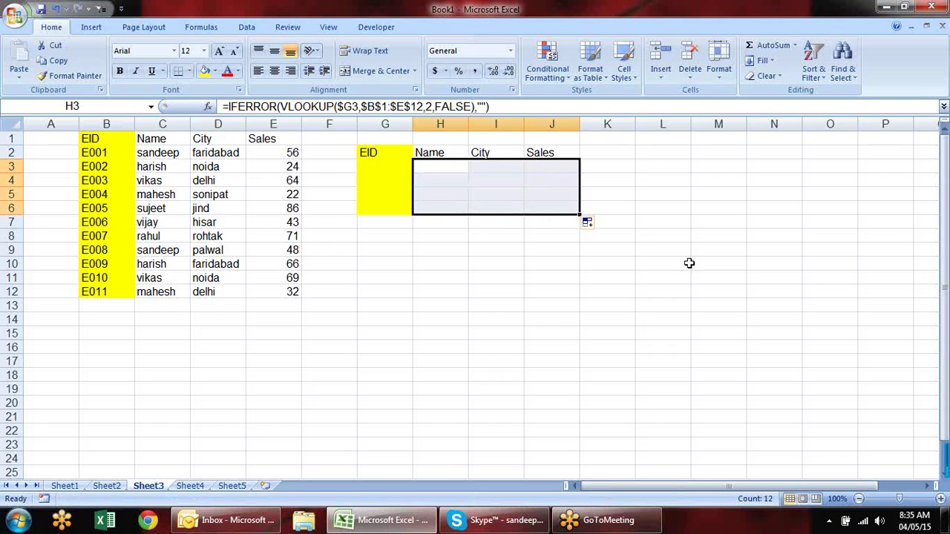
{"action": "left_click", "coordinate": [666, 264]}
Enter the lookup IDs e003, e008, e009 and e010 in G3:G6
{"action": "left_click", "coordinate": [407, 165]}
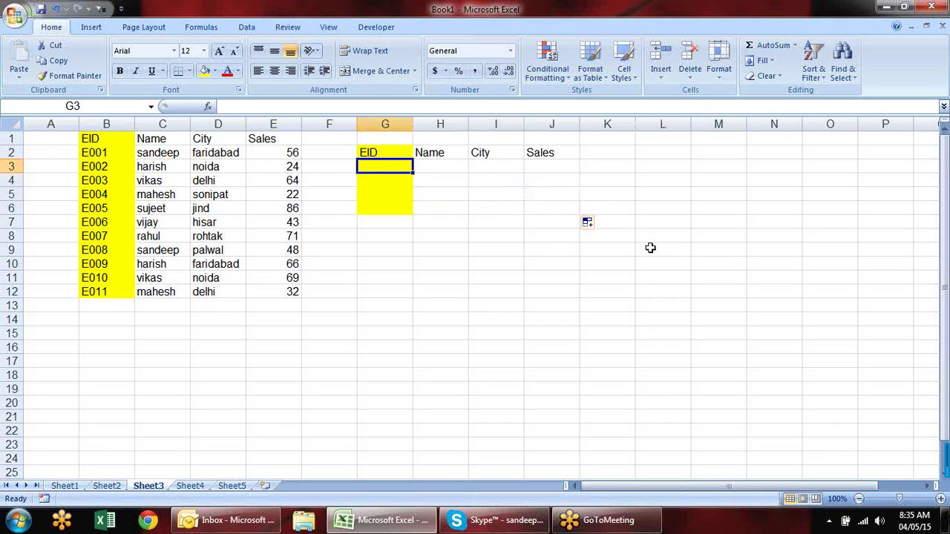
{"action": "type", "text": "e003"}
{"action": "key", "text": "Return"}
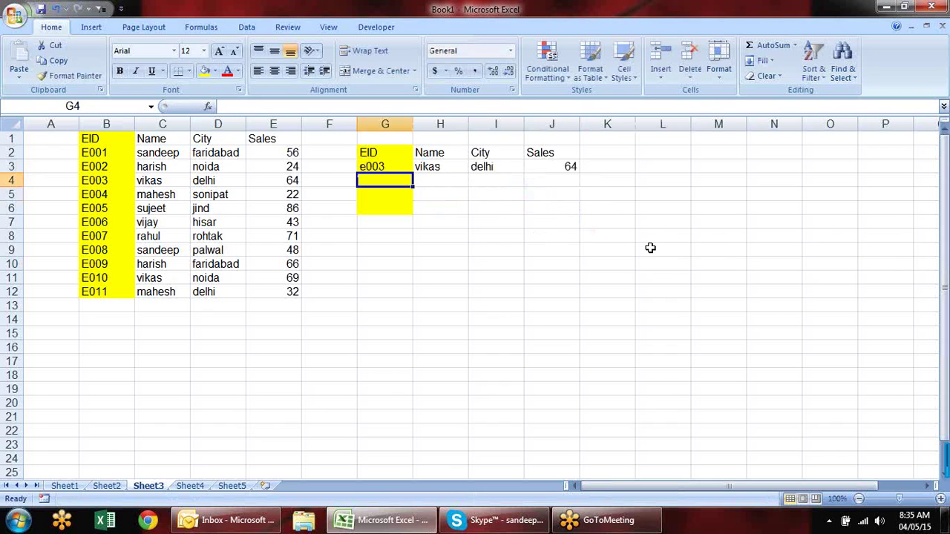
{"action": "type", "text": "e008"}
{"action": "key", "text": "Return"}
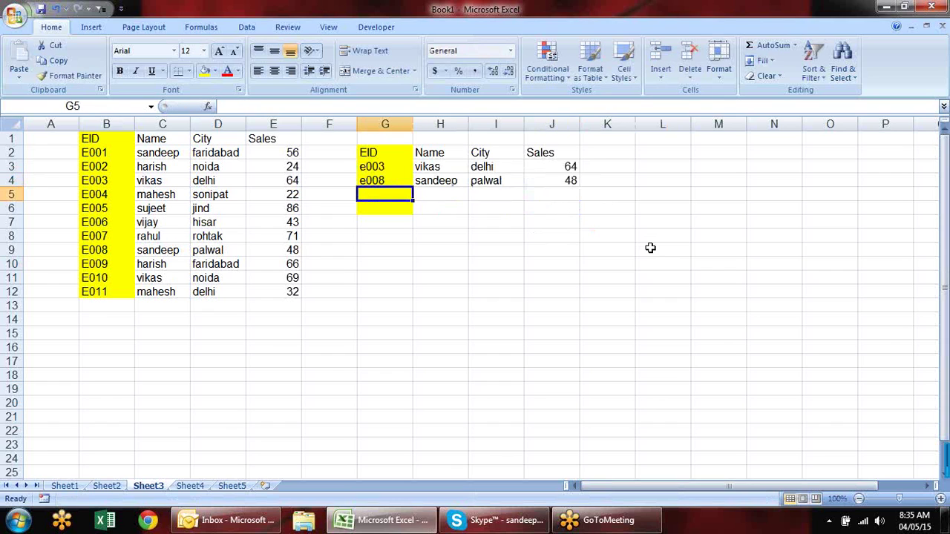
{"action": "type", "text": "e009"}
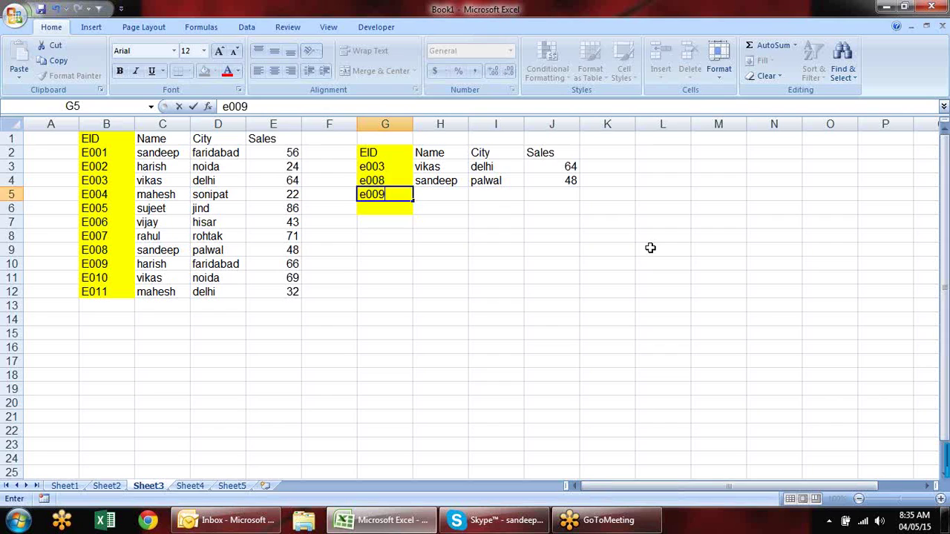
{"action": "key", "text": "Return"}
{"action": "type", "text": "e"}
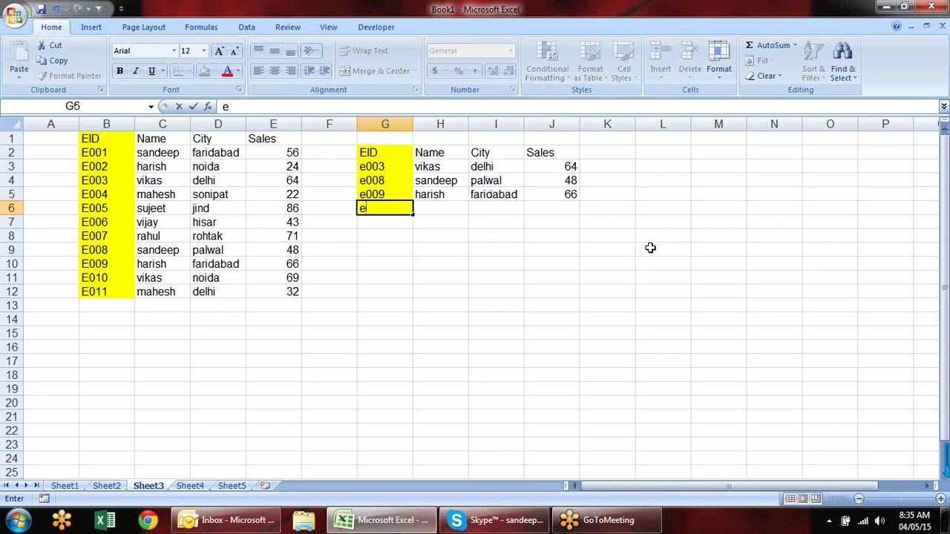
{"action": "type", "text": "010"}
{"action": "key", "text": "Return"}
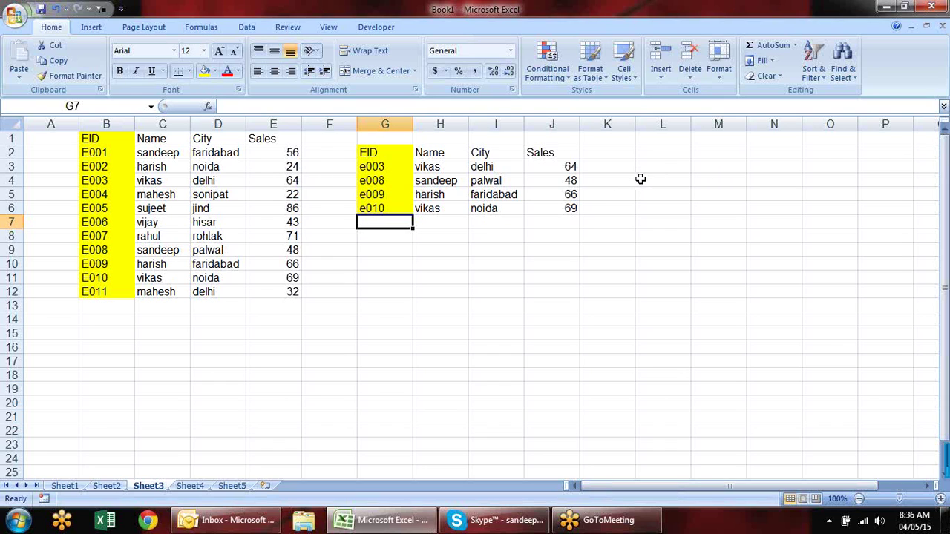
Inspect the IFERROR and VLOOKUP formula of the City column in I3
{"action": "left_click", "coordinate": [430, 155]}
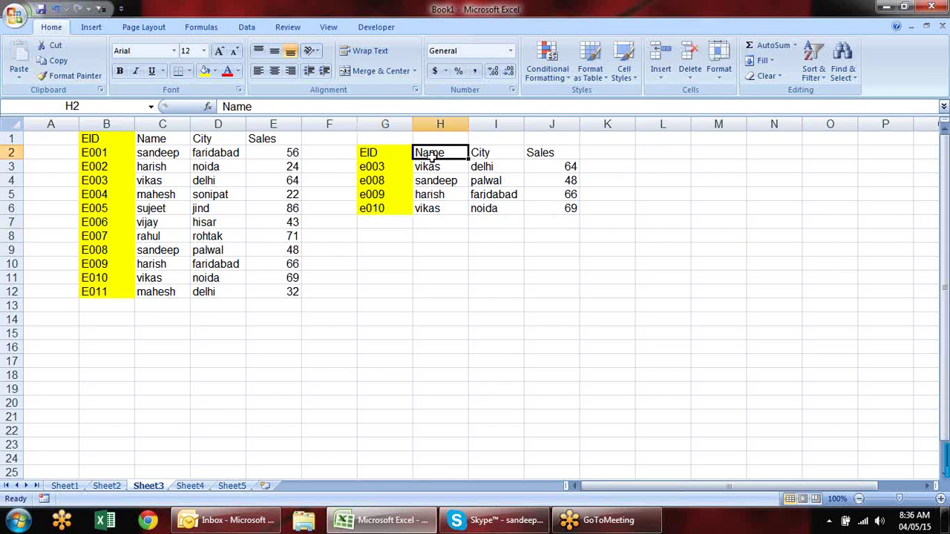
{"action": "left_click", "coordinate": [483, 153]}
{"action": "left_click", "coordinate": [484, 168]}
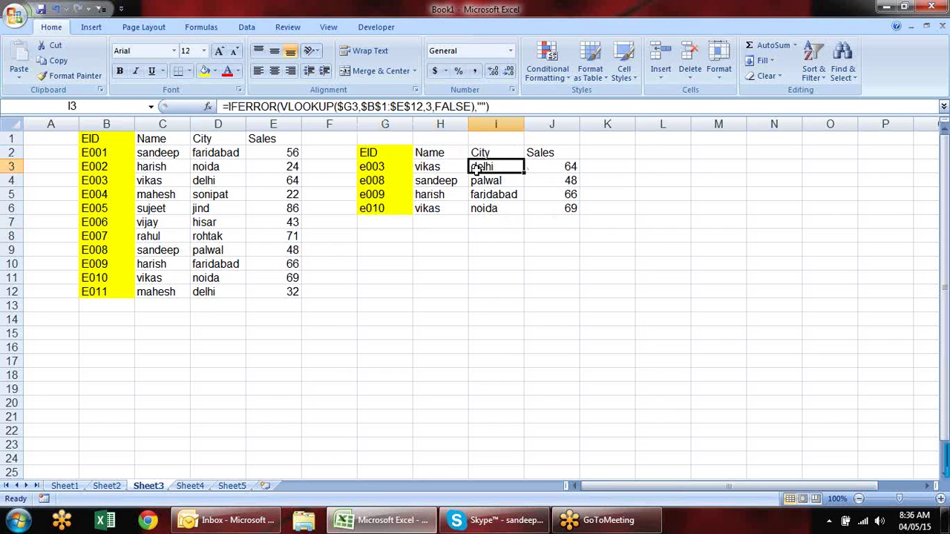
{"action": "double_click", "coordinate": [483, 166]}
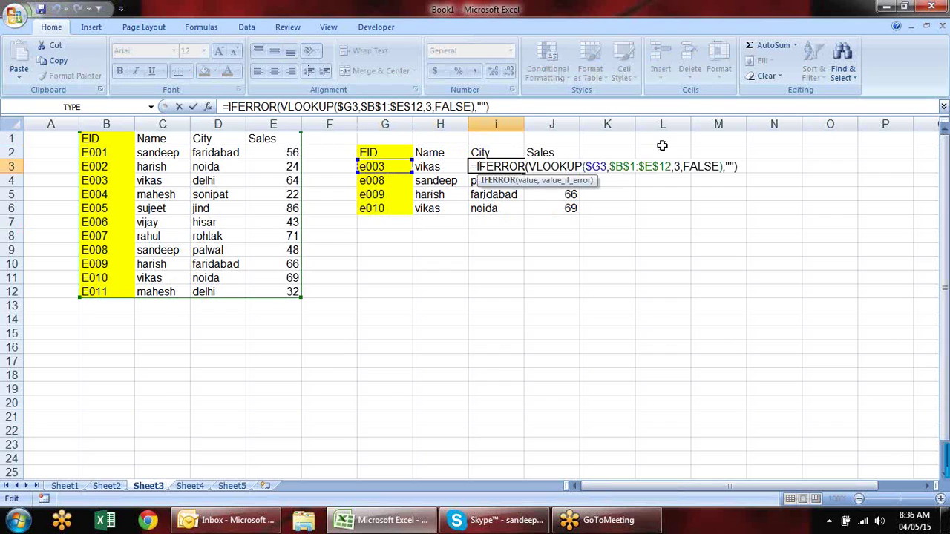
{"action": "left_click", "coordinate": [644, 251]}
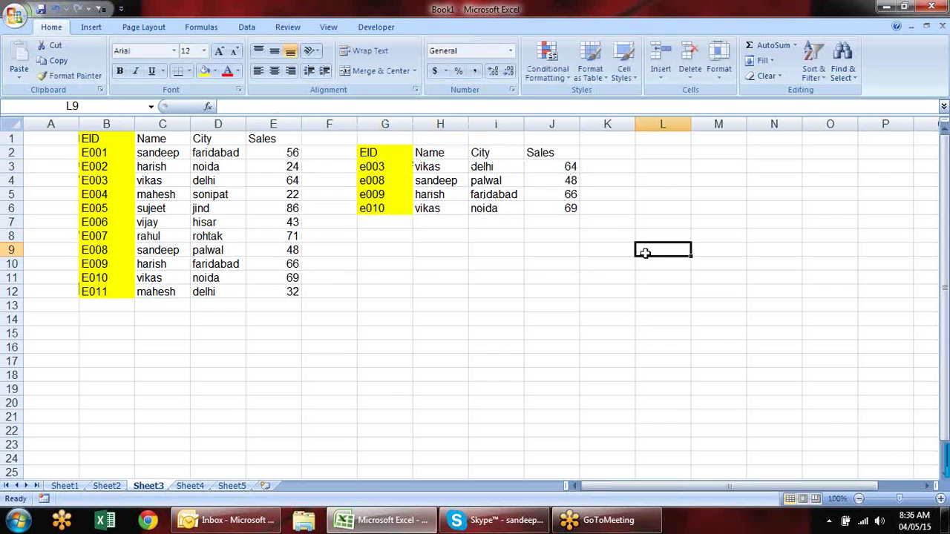
Enter a COLUMN function without a reference in H1, above the Name heading
{"action": "left_click", "coordinate": [427, 140]}
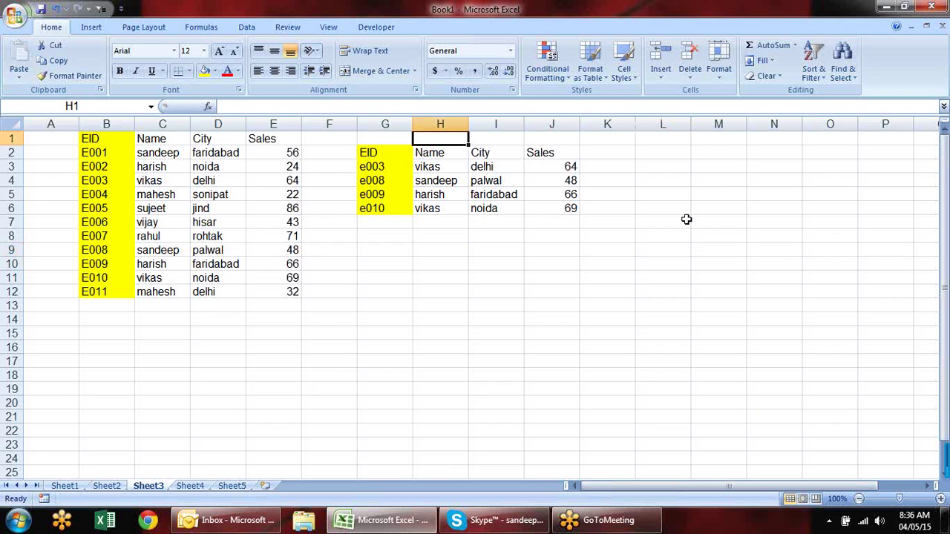
{"action": "type", "text": "=col"}
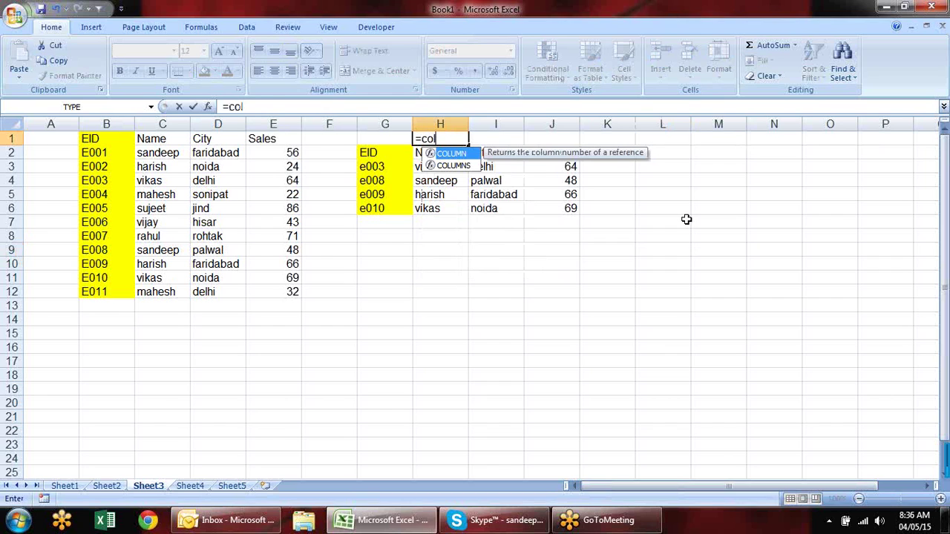
{"action": "key", "text": "Tab"}
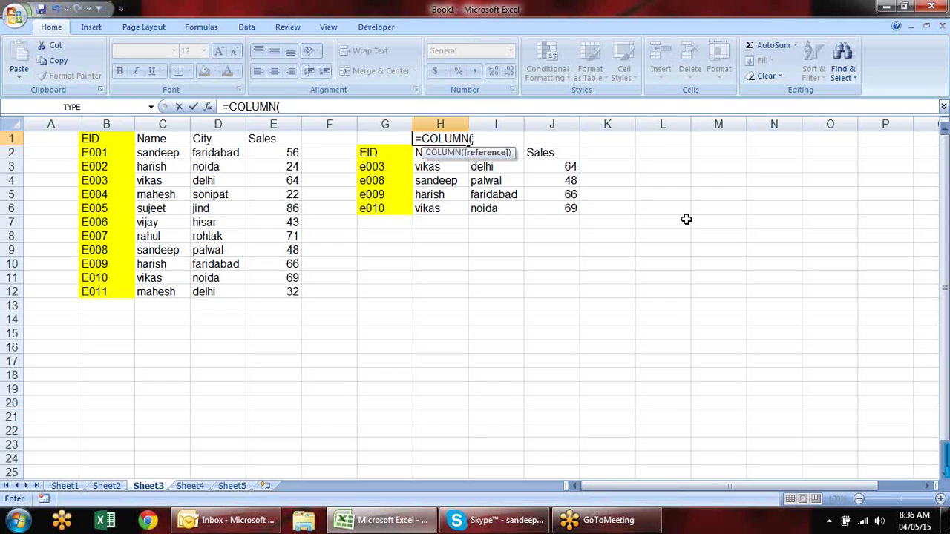
{"action": "key", "text": "Return"}
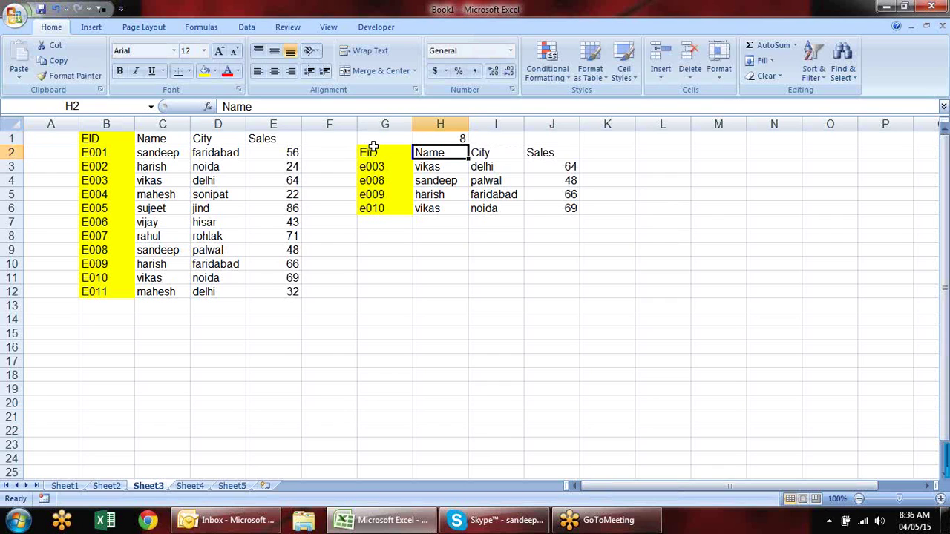
Try replacing the column index 2 in the H3 VLOOKUP formula with ROW()-3
{"action": "left_click", "coordinate": [439, 171]}
{"action": "key", "text": "F2"}
{"action": "left_click", "coordinate": [483, 168]}
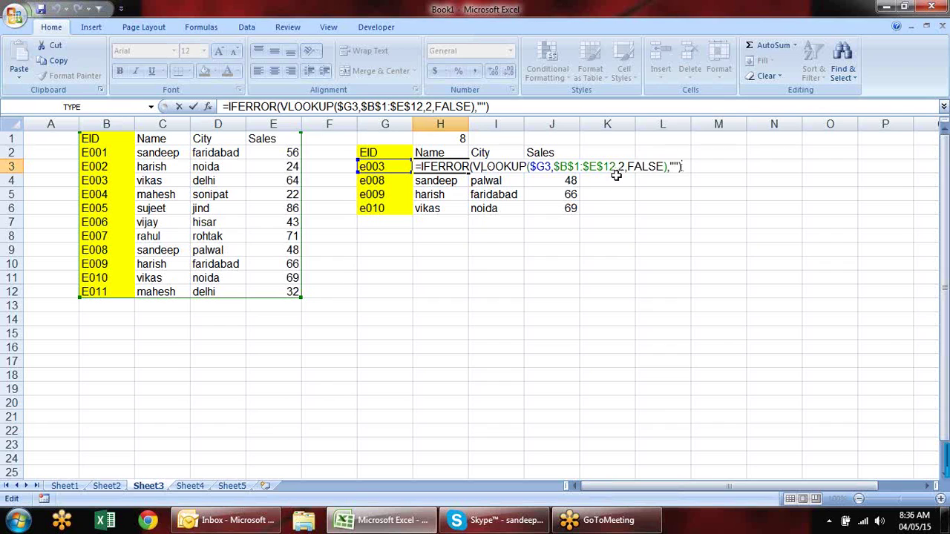
{"action": "double_click", "coordinate": [622, 166]}
{"action": "type", "text": "row"}
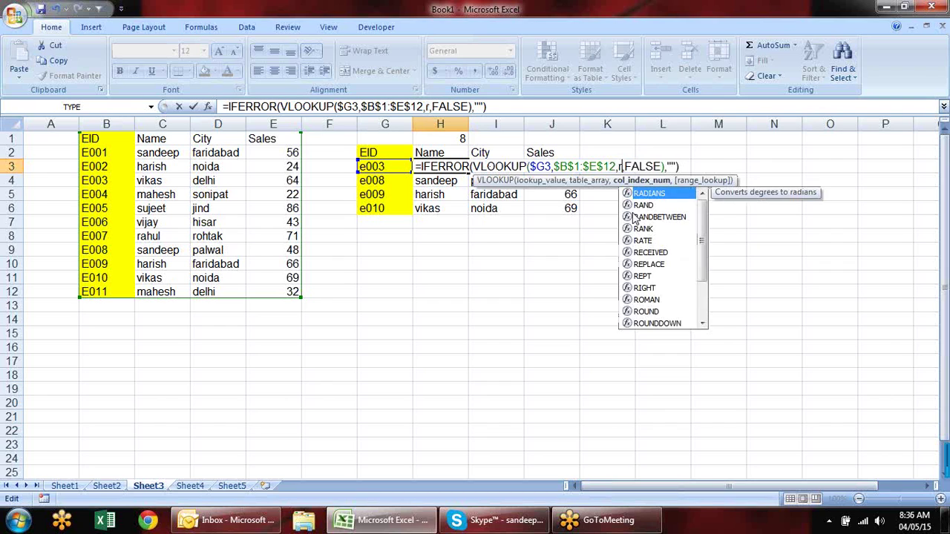
{"action": "type", "text": "()"}
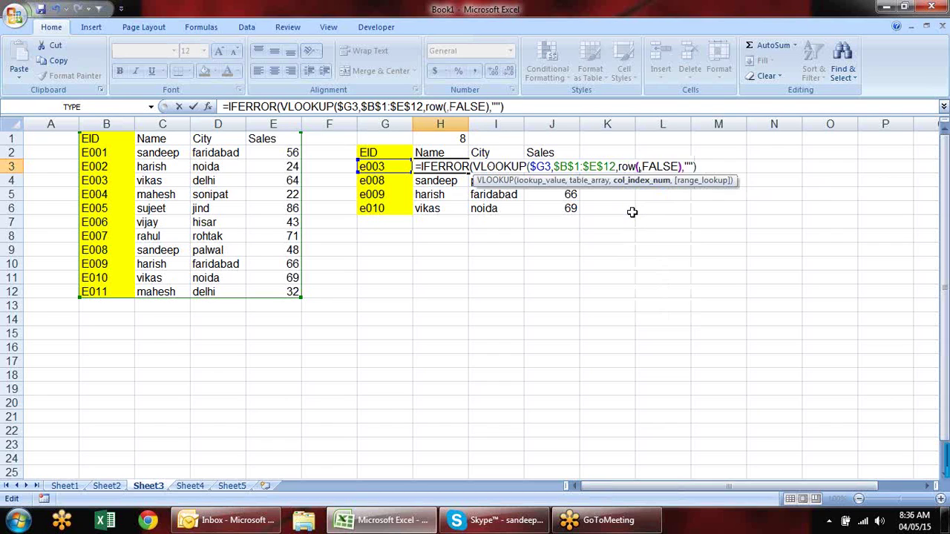
{"action": "type", "text": "-3"}
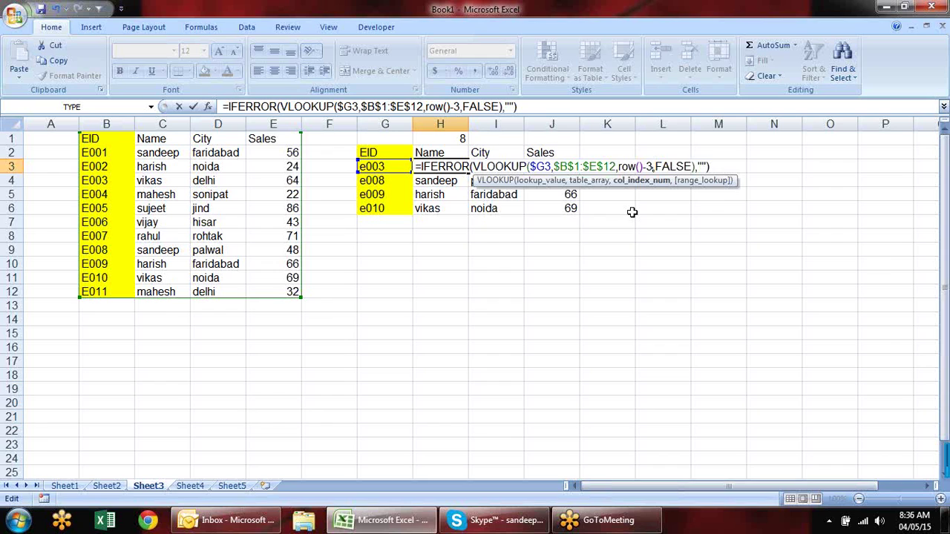
{"action": "key", "text": "Return"}
{"action": "key", "text": "Up"}
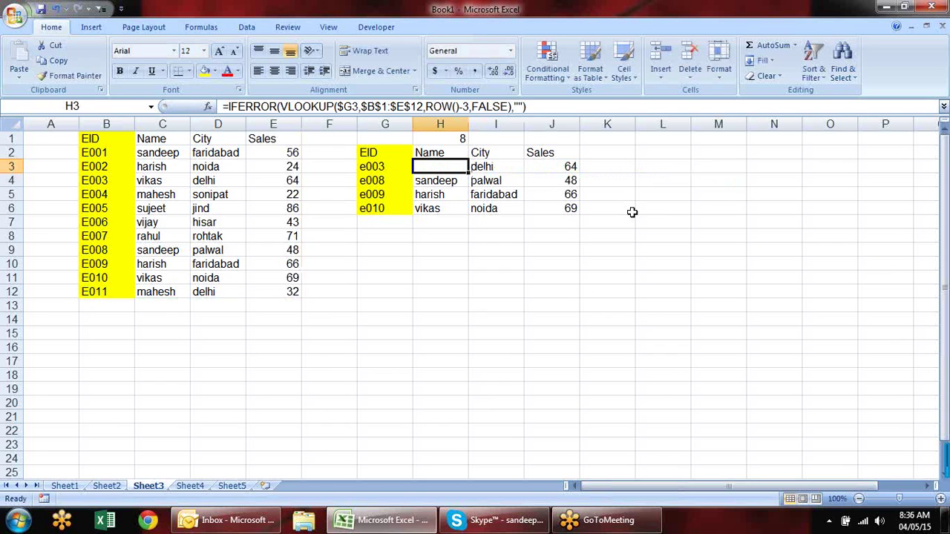
Change the number subtracted from ROW() in the H3 formula to 6
{"action": "key", "text": "Left"}
{"action": "key", "text": "Left"}
{"action": "key", "text": "Left"}
{"action": "key", "text": "Left"}
{"action": "key", "text": "Left"}
{"action": "key", "text": "Left"}
{"action": "key", "text": "Left"}
{"action": "key", "text": "Left"}
{"action": "key", "text": "Left"}
{"action": "key", "text": "Left"}
{"action": "key", "text": "Left"}
{"action": "key", "text": "Left"}
{"action": "key", "text": "Left"}
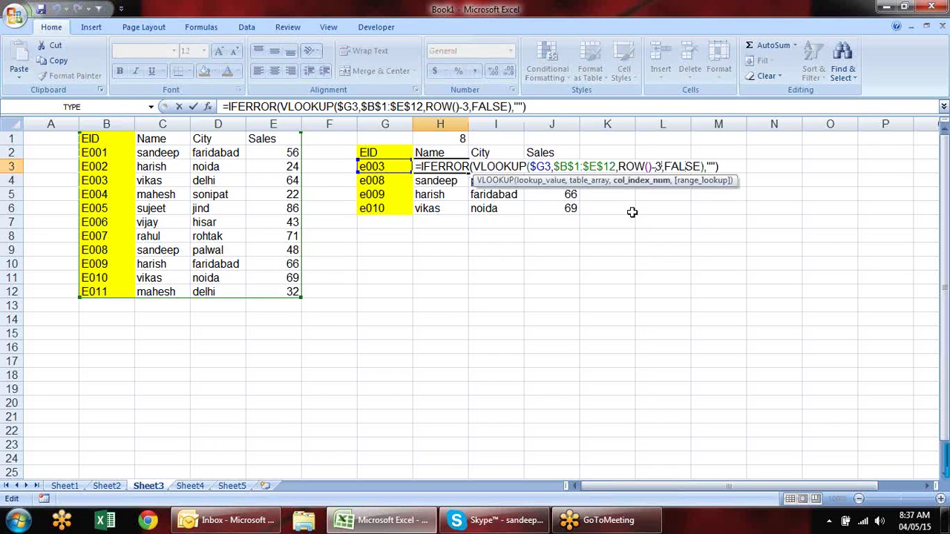
{"action": "key", "text": "BackSpace"}
{"action": "type", "text": "6"}
{"action": "key", "text": "Return"}
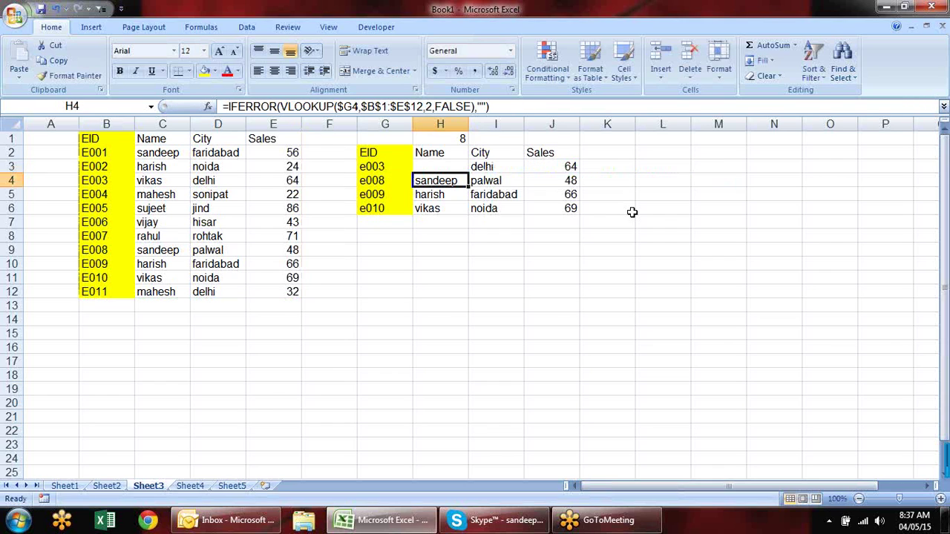
{"action": "key", "text": "Up"}
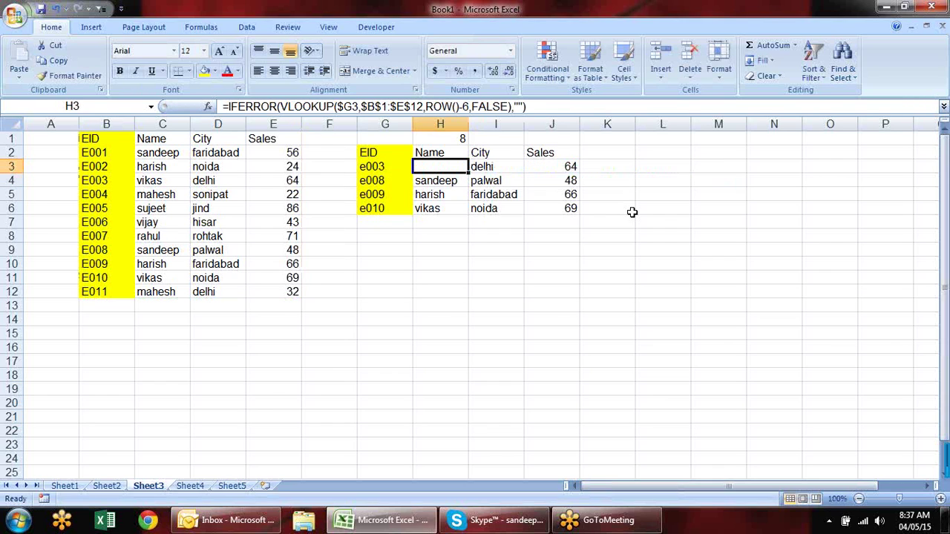
Replace ROW() with COLUMN() in the column index of the H3 formula and fill the formula across H3:J6
{"action": "key", "text": "Up"}
{"action": "key", "text": "Up"}
{"action": "key", "text": "Down"}
{"action": "key", "text": "Down"}
{"action": "key", "text": "F2"}
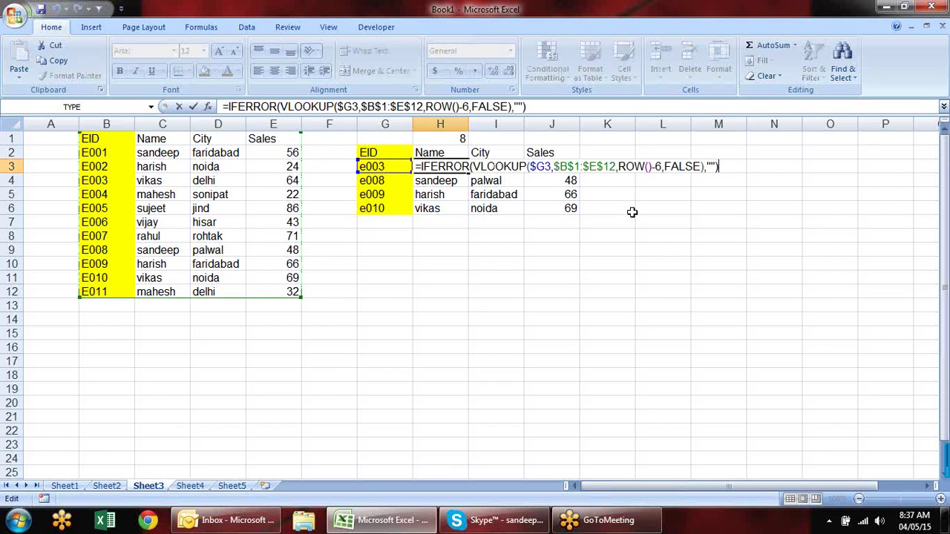
{"action": "left_click", "coordinate": [652, 167]}
{"action": "left_click_drag", "start_coordinate": [652, 166], "coordinate": [621, 167]}
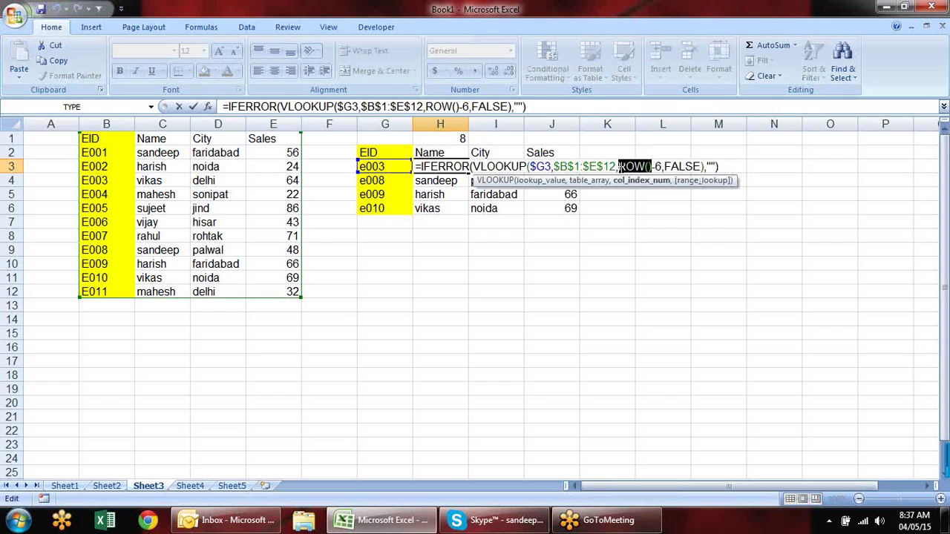
{"action": "type", "text": "col"}
{"action": "key", "text": "Tab"}
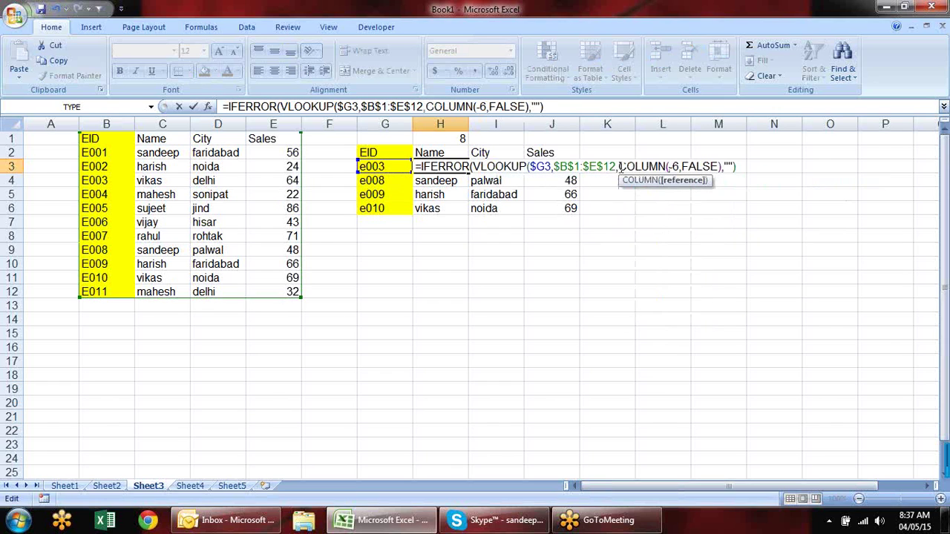
{"action": "type", "text": ")"}
{"action": "key", "text": "Return"}
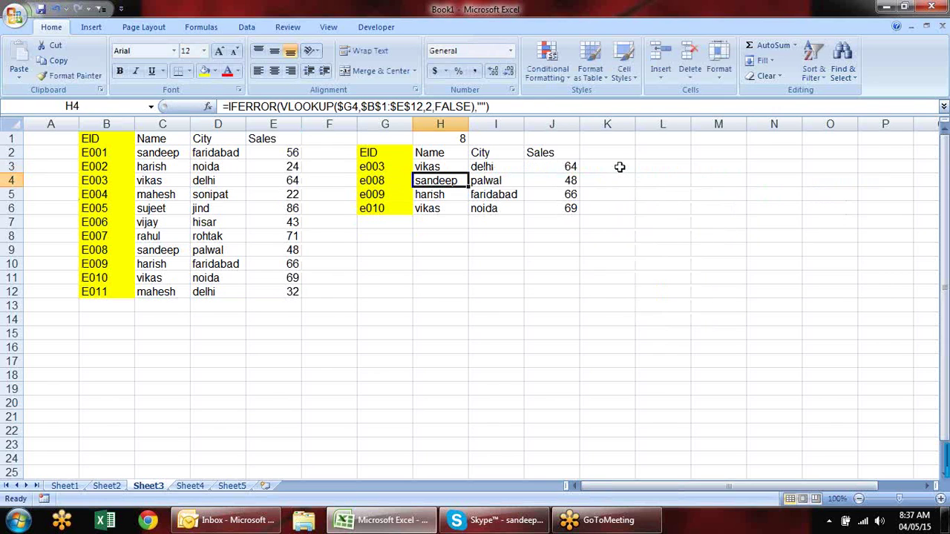
{"action": "left_click", "coordinate": [450, 167]}
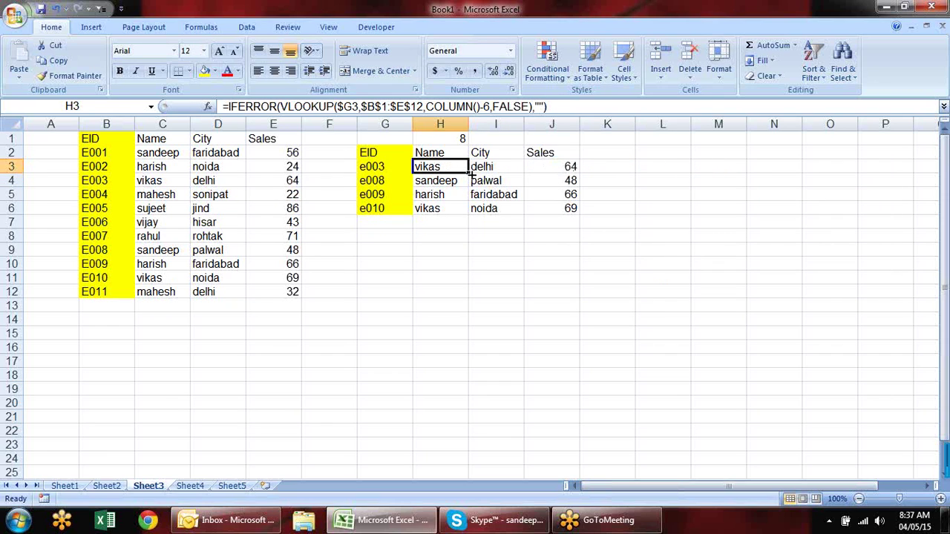
{"action": "left_click_drag", "start_coordinate": [469, 173], "coordinate": [579, 214]}
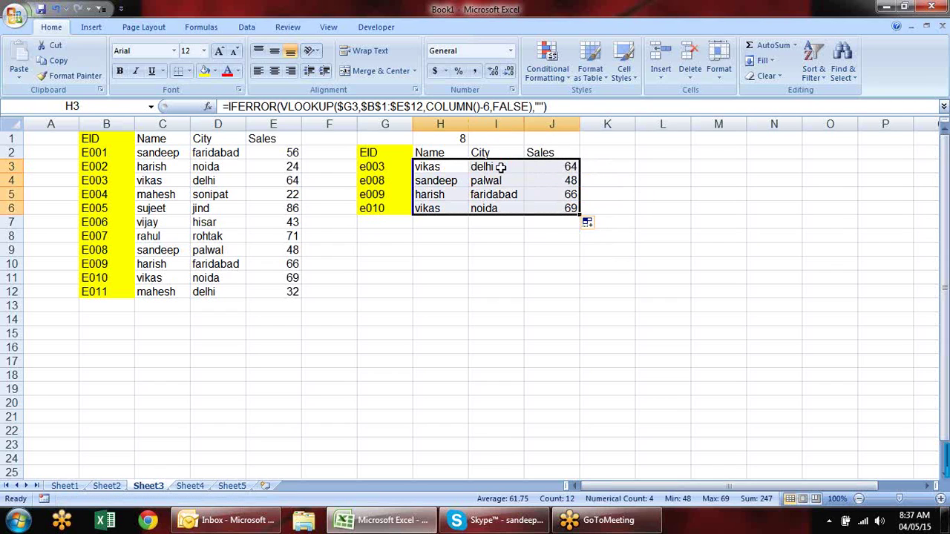
Change the H1 formula to =COLUMN()-6 and fill it across to J1
{"action": "left_click", "coordinate": [456, 138]}
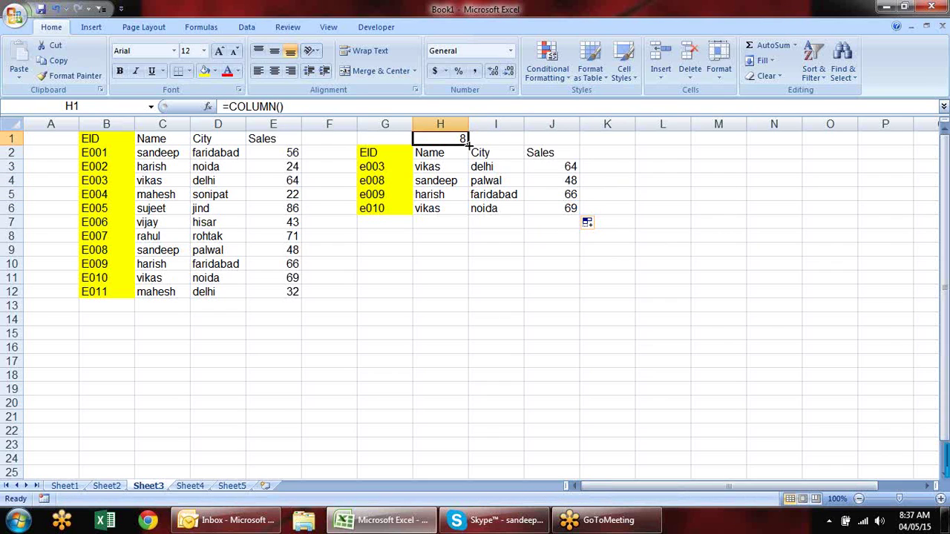
{"action": "double_click", "coordinate": [464, 138]}
{"action": "type", "text": "-6"}
{"action": "key", "text": "Return"}
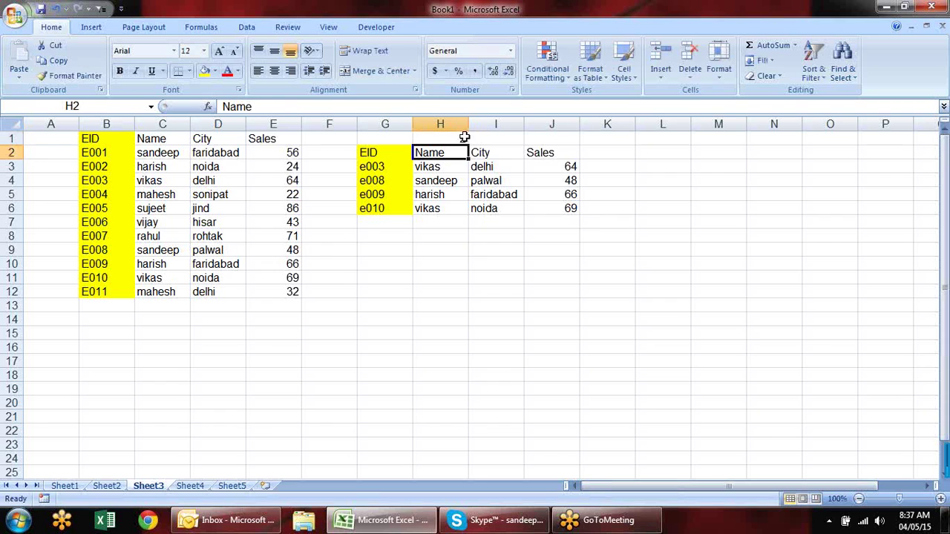
{"action": "key", "text": "Up"}
{"action": "left_click_drag", "start_coordinate": [468, 141], "coordinate": [577, 141]}
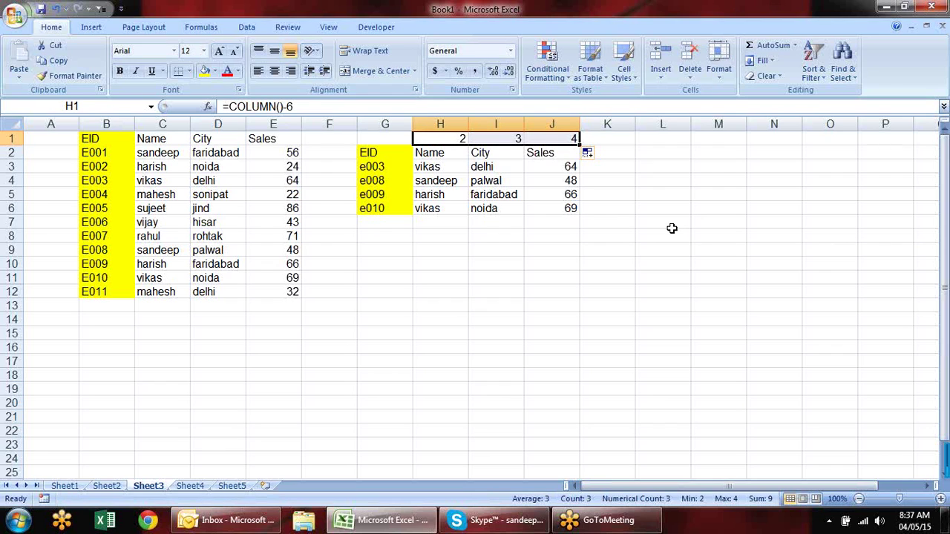
Inspect the column index part of the lookup formulas in H3, I3 and J3
{"action": "left_click", "coordinate": [436, 172]}
{"action": "left_click", "coordinate": [495, 171]}
{"action": "left_click", "coordinate": [550, 169]}
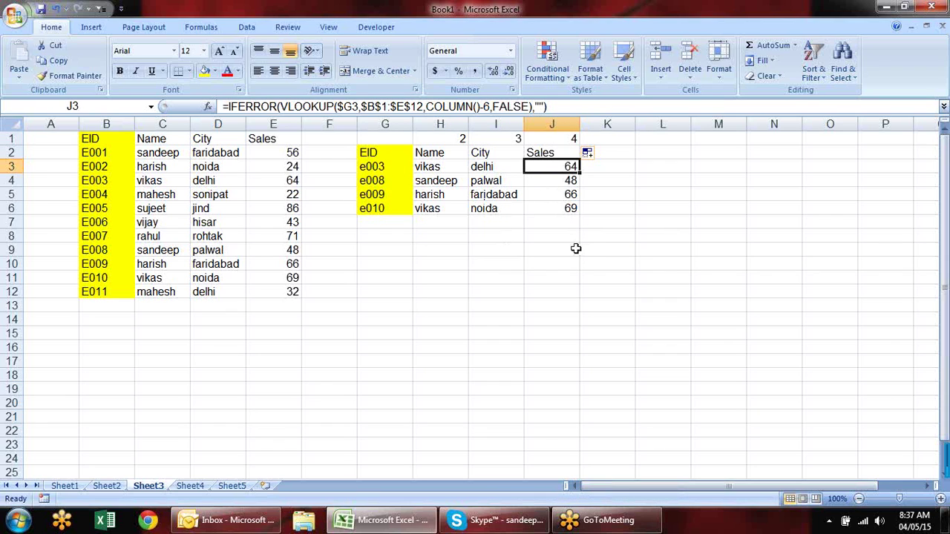
Copy the source table B1:E12 and paste it transposed starting at G9
{"action": "left_click_drag", "start_coordinate": [117, 141], "coordinate": [257, 301]}
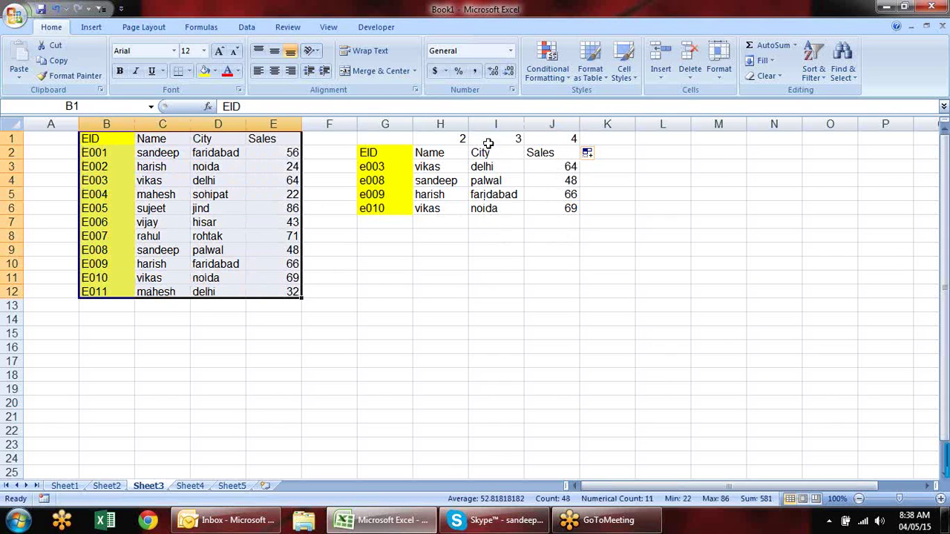
{"action": "key", "text": "ctrl+c"}
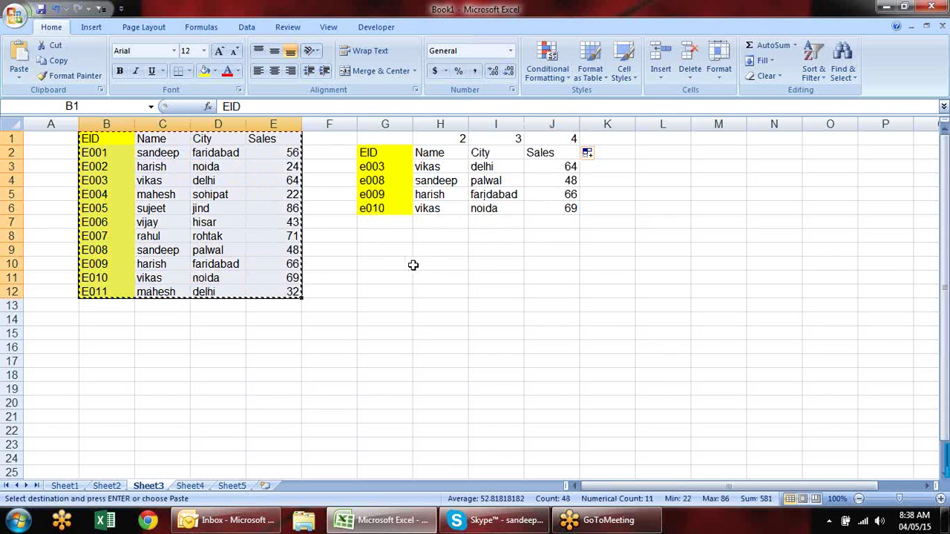
{"action": "left_click", "coordinate": [373, 252]}
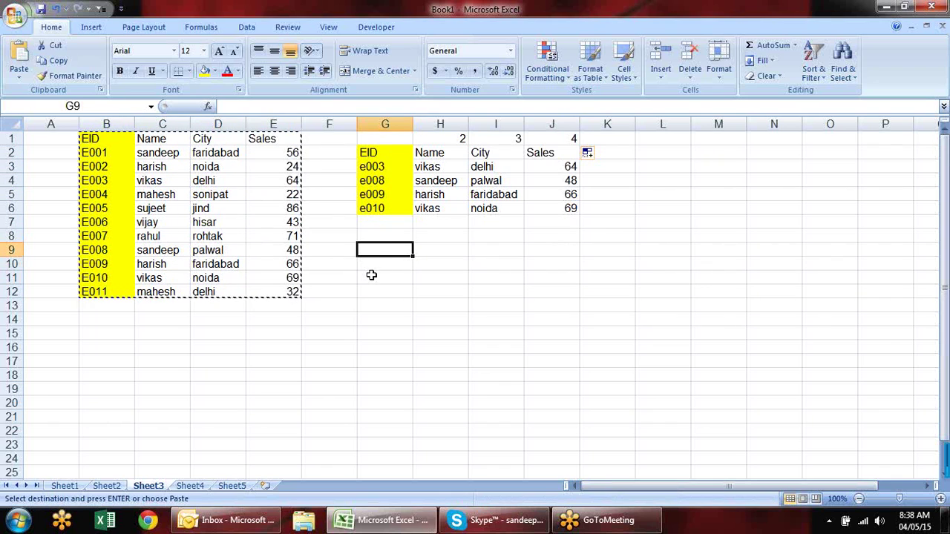
{"action": "key", "text": "alt+e"}
{"action": "key", "text": "s"}
{"action": "left_click", "coordinate": [608, 321]}
{"action": "left_click", "coordinate": [623, 345]}
{"action": "left_click_drag", "start_coordinate": [742, 487], "coordinate": [797, 490]}
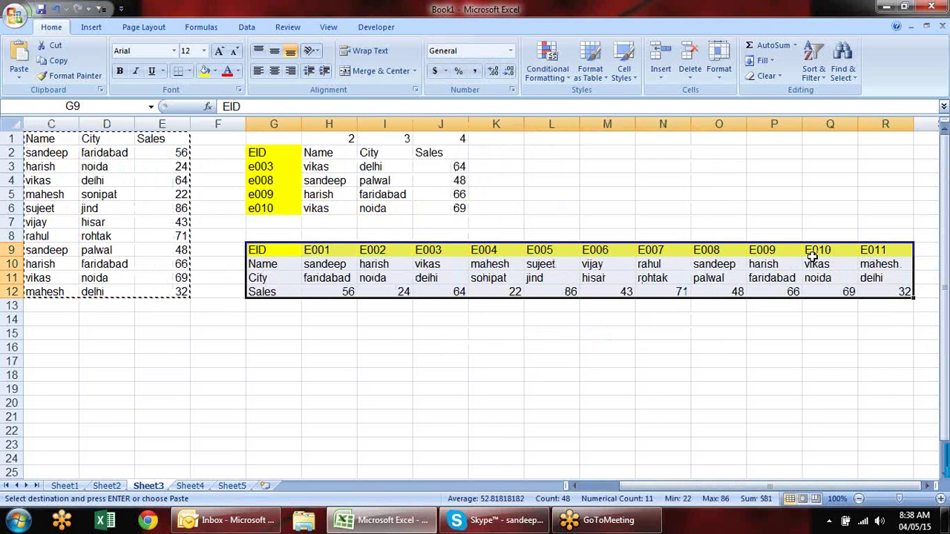
{"action": "key", "text": "Escape"}
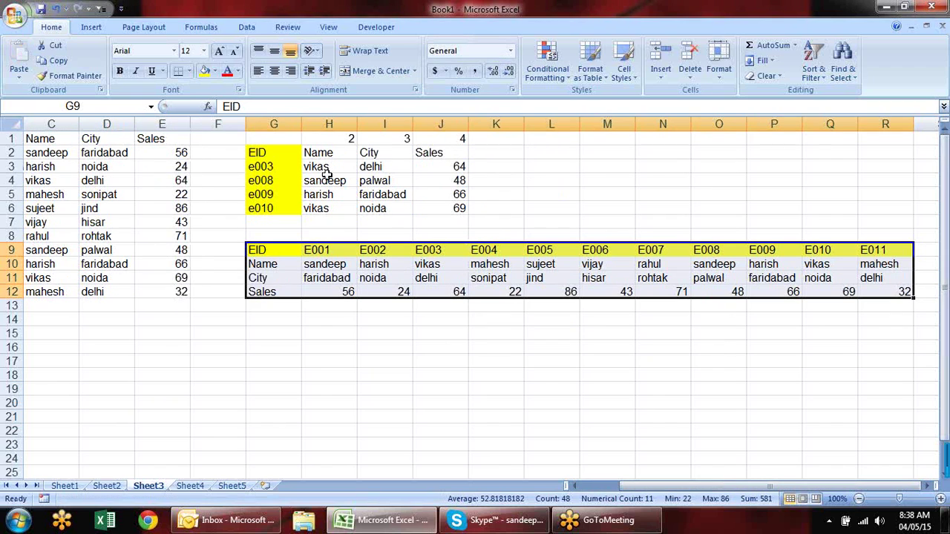
Copy the EID, Name, City and Sales headings from G2:J2 to row 15, starting at G15
{"action": "left_click", "coordinate": [388, 315]}
{"action": "left_click_drag", "start_coordinate": [277, 151], "coordinate": [437, 153]}
{"action": "key", "text": "ctrl+c"}
{"action": "left_click", "coordinate": [277, 332]}
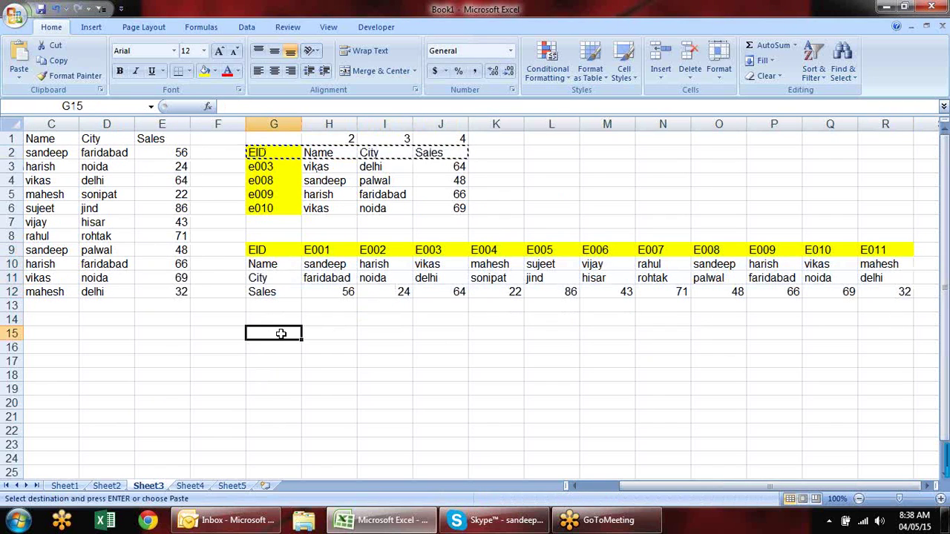
{"action": "key", "text": "ctrl+v"}
{"action": "left_click", "coordinate": [290, 350]}
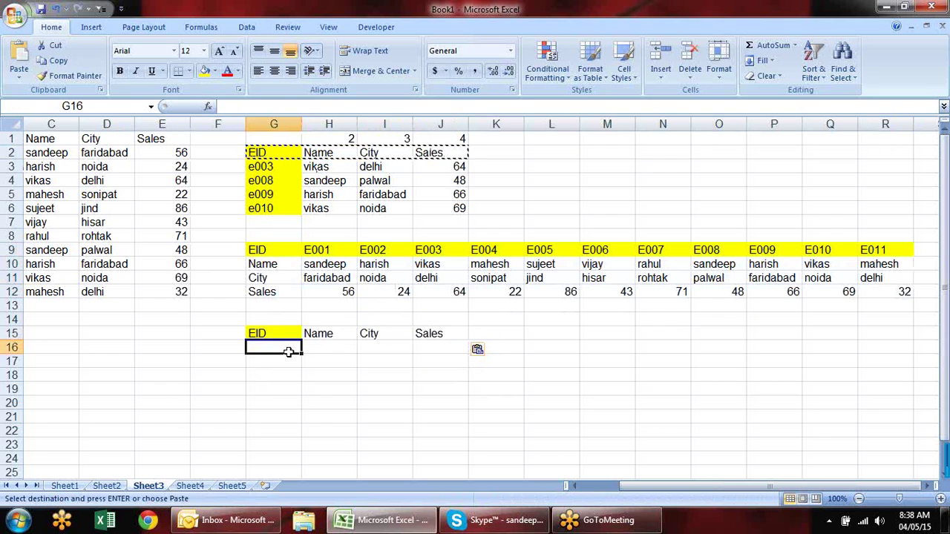
{"action": "key", "text": "Escape"}
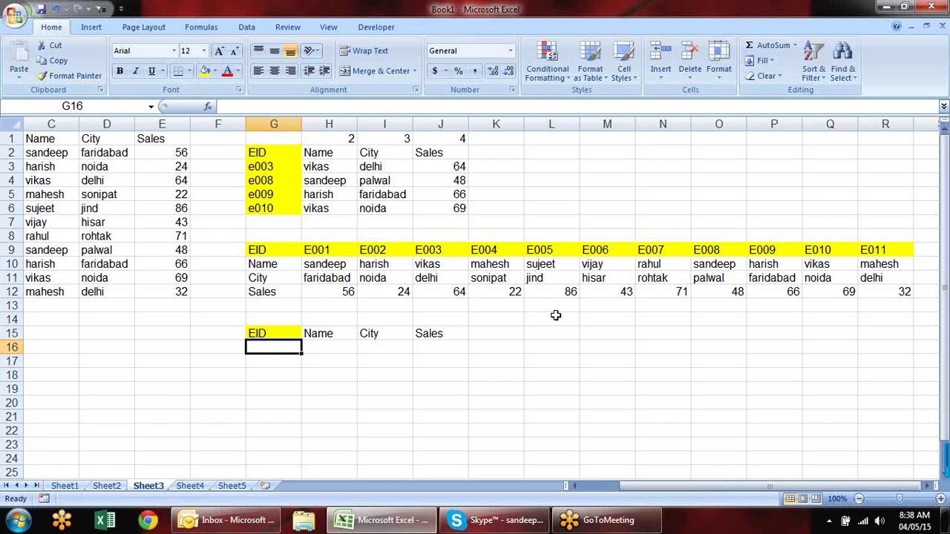
Try to copy the lookup IDs in G3:G6 as a multiple selection
{"action": "type", "text": "="}
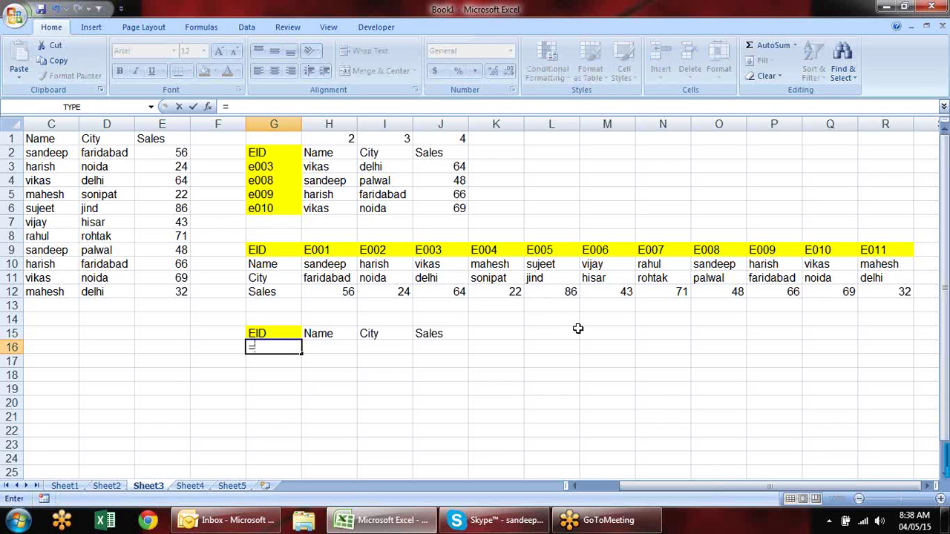
{"action": "key", "text": "Escape"}
{"action": "left_click_drag", "start_coordinate": [273, 166], "coordinate": [283, 180]}
{"action": "left_click", "coordinate": [280, 195], "text": "ctrl"}
{"action": "left_click", "coordinate": [286, 208], "text": "ctrl"}
{"action": "key", "text": "ctrl+c"}
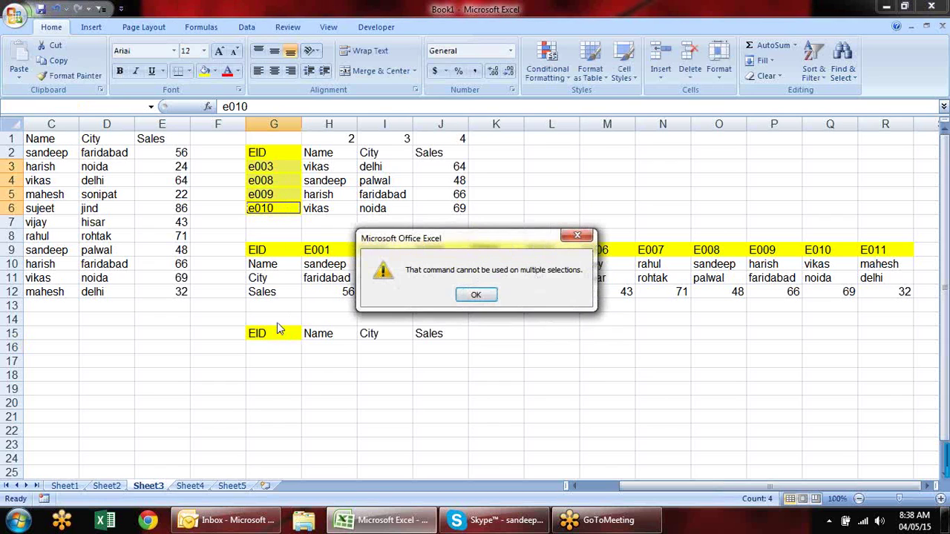
{"action": "key", "text": "Return"}
{"action": "key", "text": "ctrl+c"}
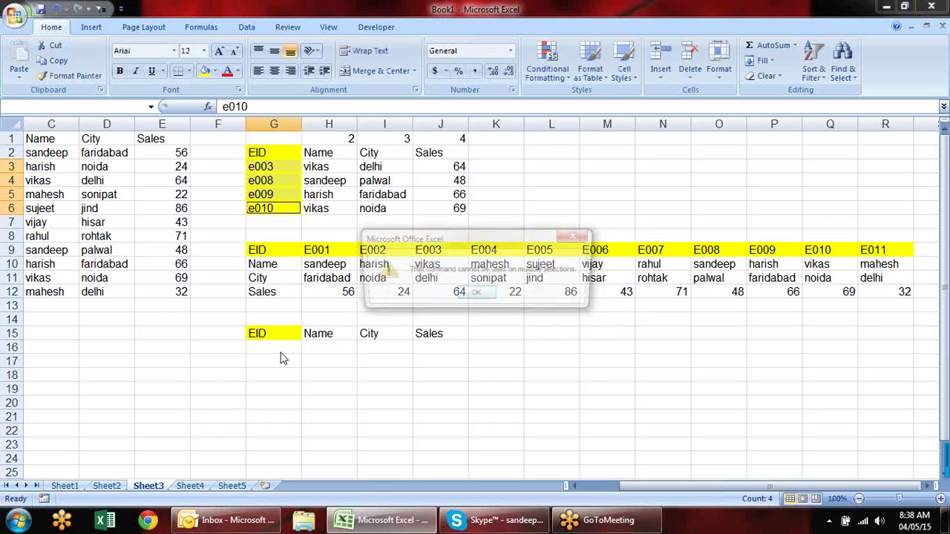
{"action": "key", "text": "Return"}
Copy the lookup IDs e003, e008 and e009 from G3:G5 into G16:G18
{"action": "left_click", "coordinate": [279, 171]}
{"action": "left_click_drag", "start_coordinate": [279, 171], "coordinate": [286, 195]}
{"action": "key", "text": "ctrl+c"}
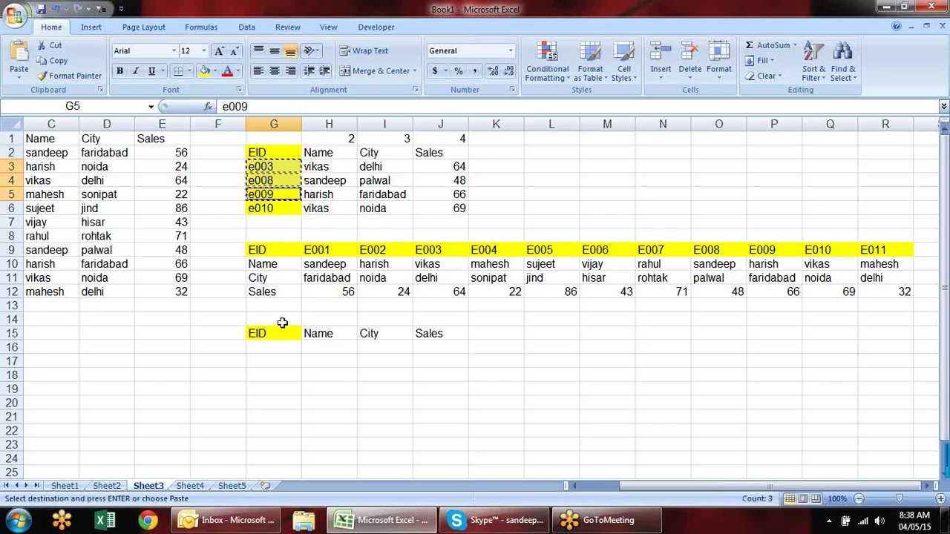
{"action": "left_click", "coordinate": [284, 347]}
{"action": "key", "text": "Return"}
Start an HLOOKUP formula in H16 with the column-locked reference $G16 as the lookup value
{"action": "left_click", "coordinate": [335, 346]}
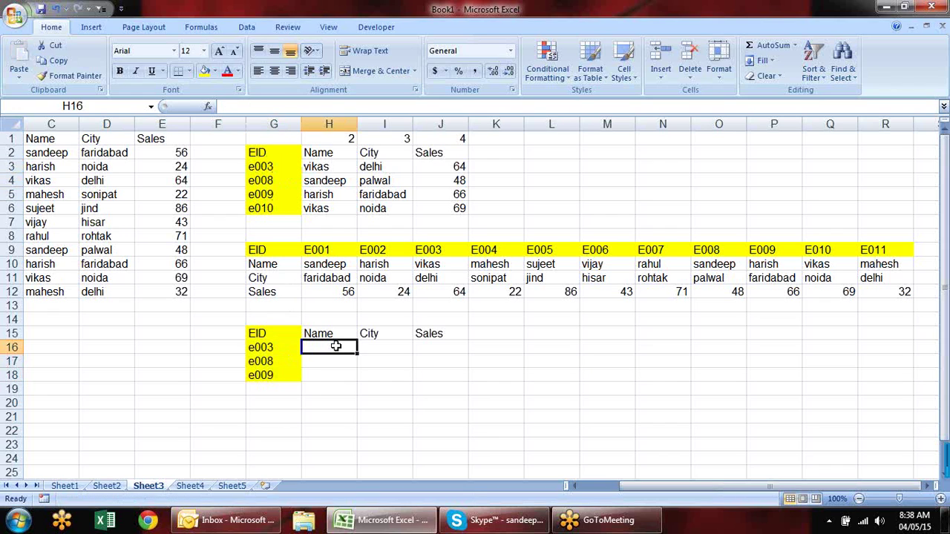
{"action": "type", "text": "=hl"}
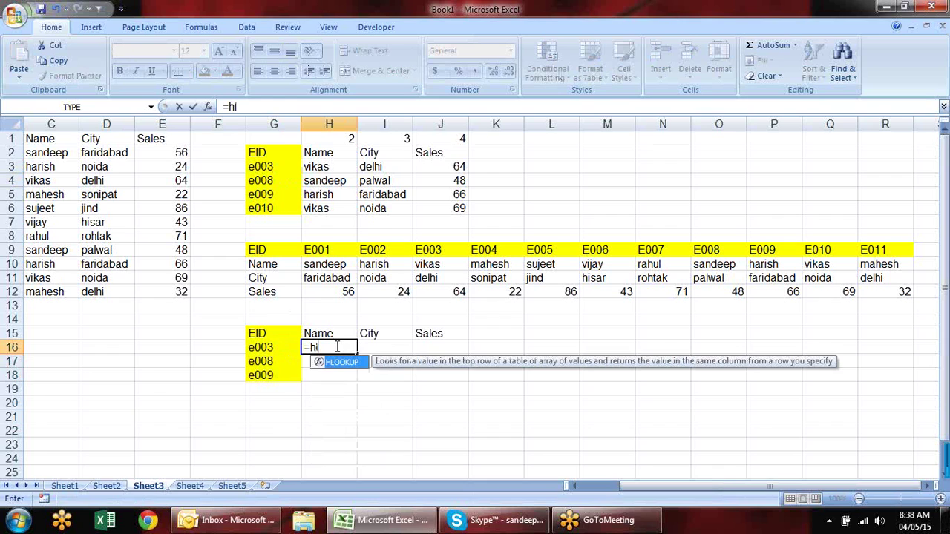
{"action": "key", "text": "Tab"}
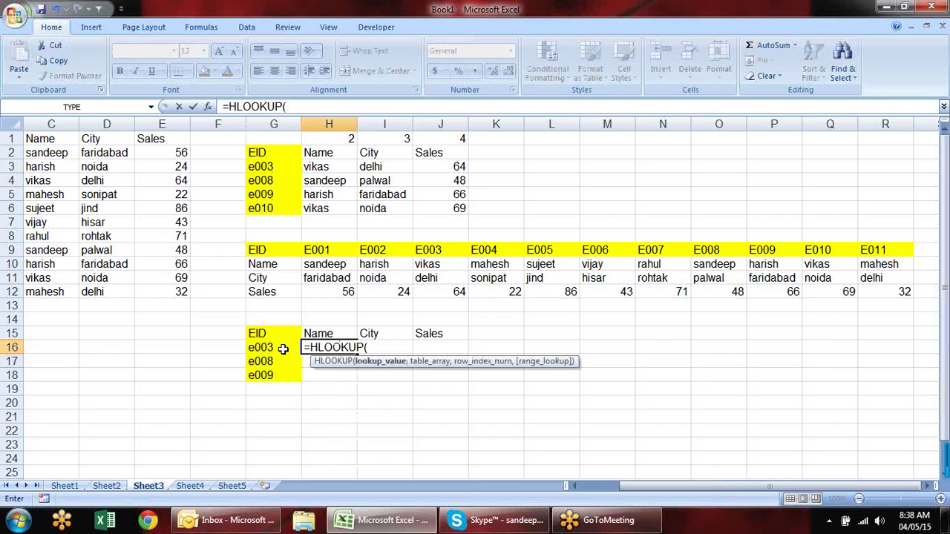
{"action": "left_click", "coordinate": [286, 349]}
{"action": "type", "text": ","}
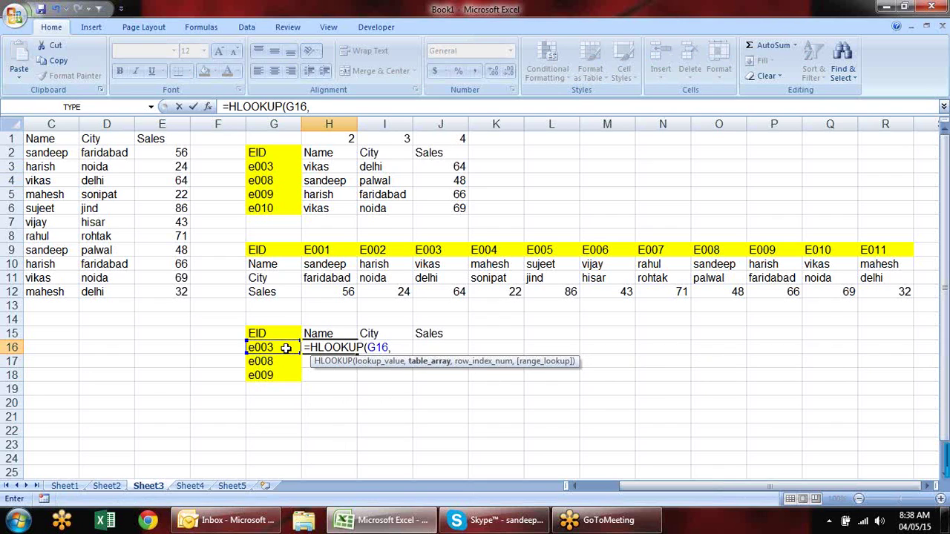
{"action": "left_click", "coordinate": [386, 347]}
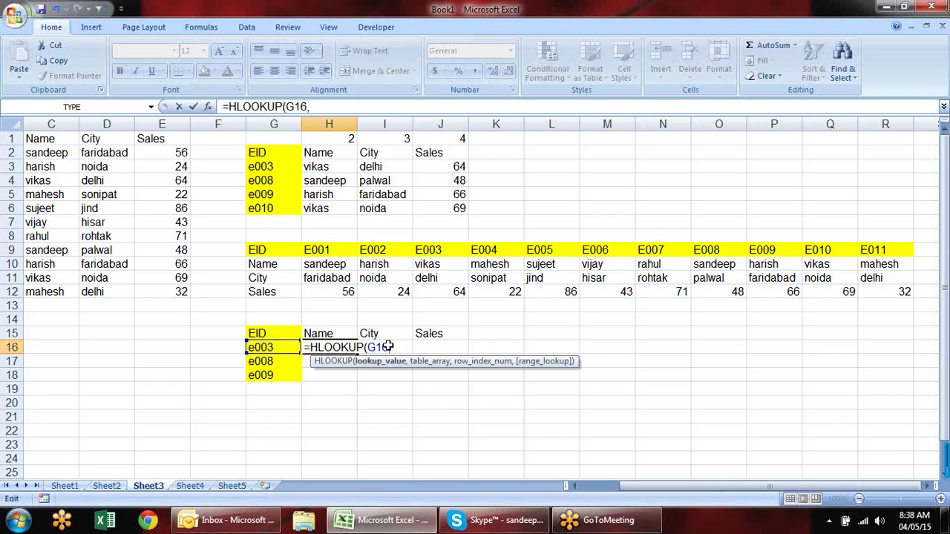
{"action": "key", "text": "F4"}
{"action": "key", "text": "F4"}
{"action": "key", "text": "F4"}
{"action": "left_click", "coordinate": [400, 347]}
Complete the HLOOKUP in H16 with table array $G$9:$R$12, row index 2 and match type 0
{"action": "left_click_drag", "start_coordinate": [256, 252], "coordinate": [876, 292]}
{"action": "key", "text": "F4"}
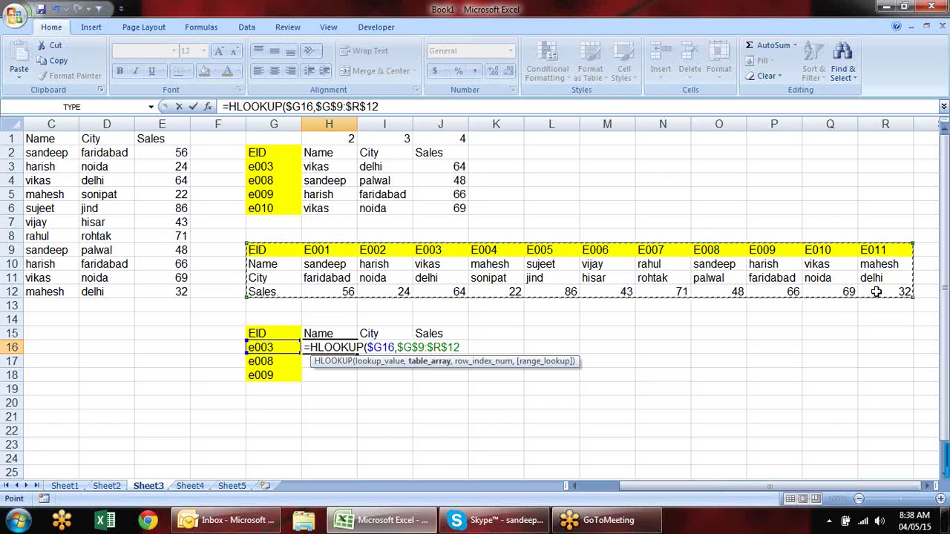
{"action": "type", "text": ","}
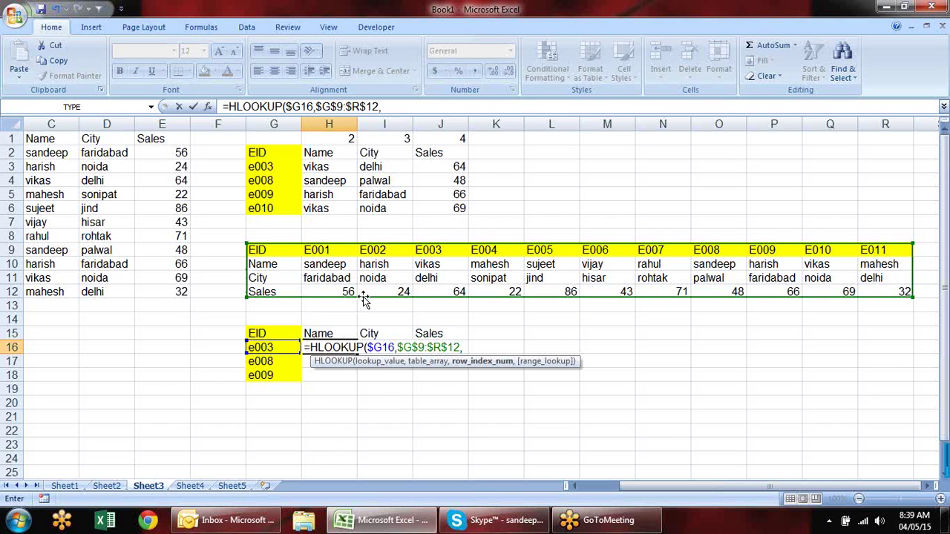
{"action": "type", "text": "2,0"}
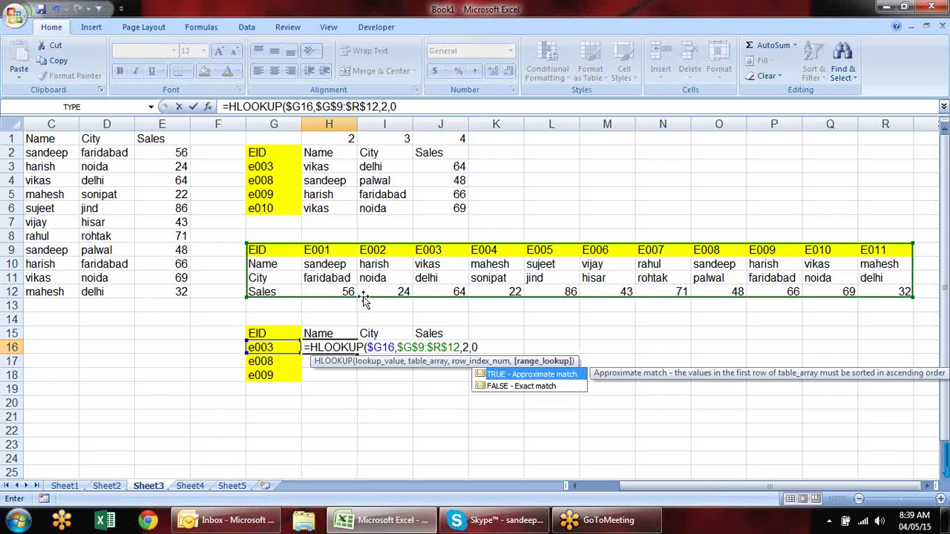
{"action": "type", "text": ")"}
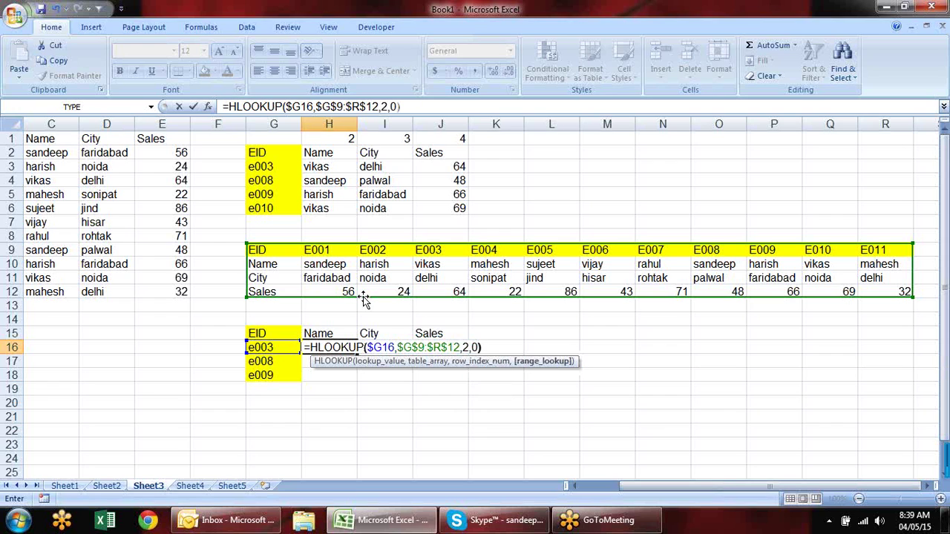
{"action": "key", "text": "Return"}
Reopen the HLOOKUP formula in H16 and clear its row index argument
{"action": "left_click", "coordinate": [343, 347]}
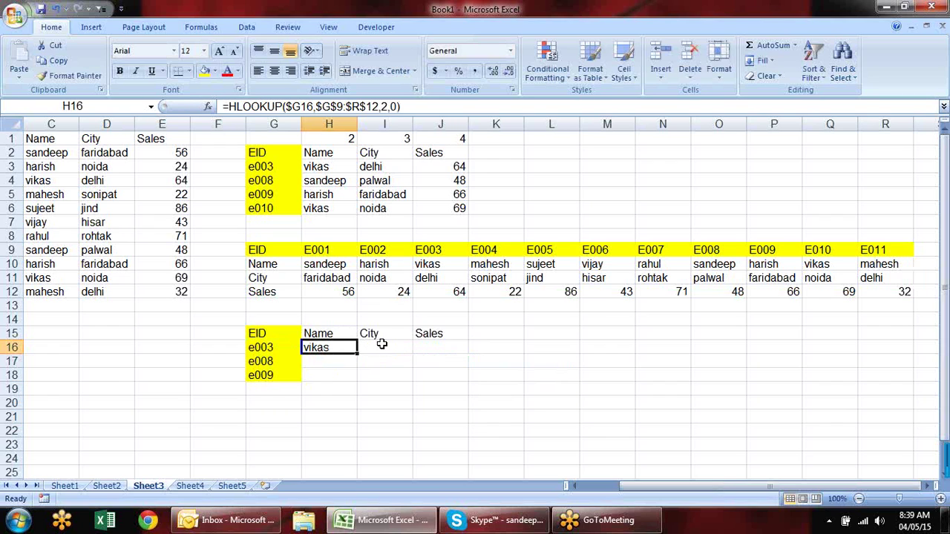
{"action": "key", "text": "F2"}
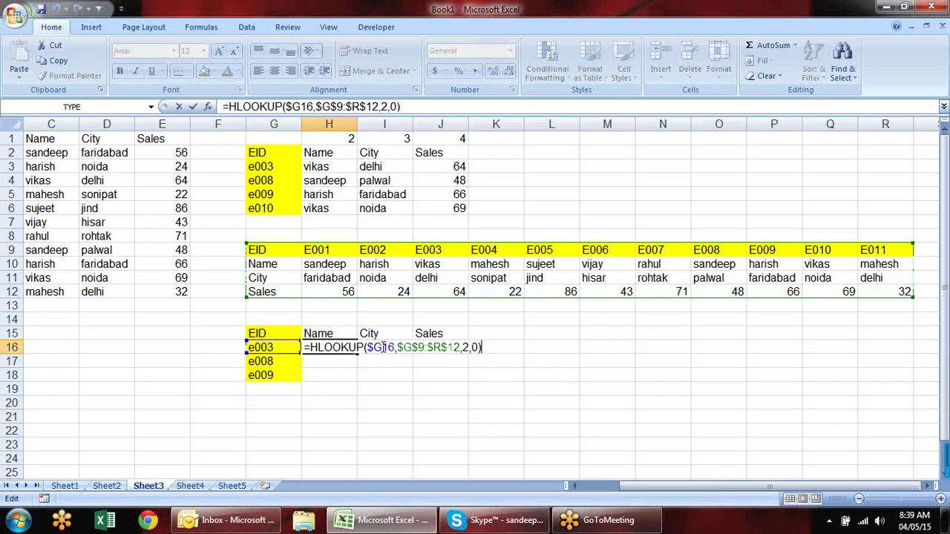
{"action": "left_click", "coordinate": [467, 347]}
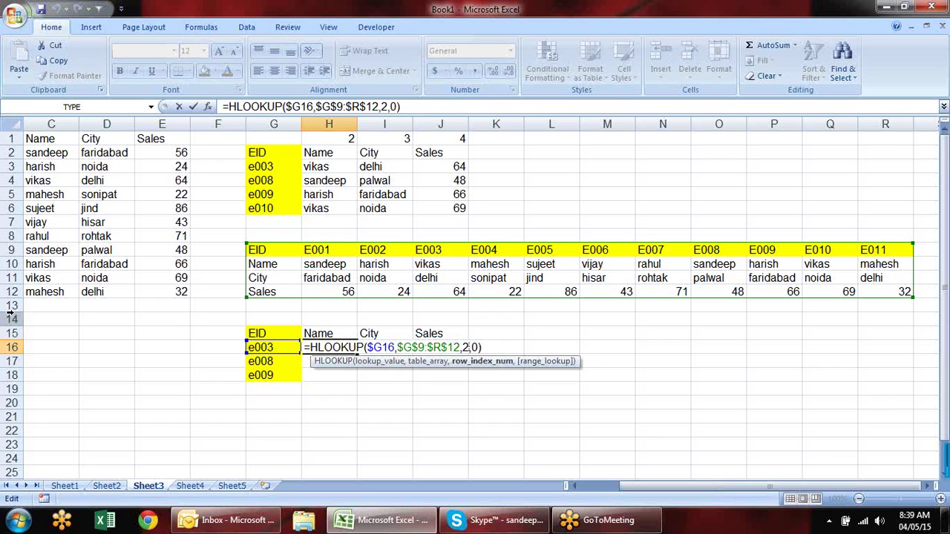
{"action": "key", "text": "BackSpace"}
{"action": "type", "text": "row"}
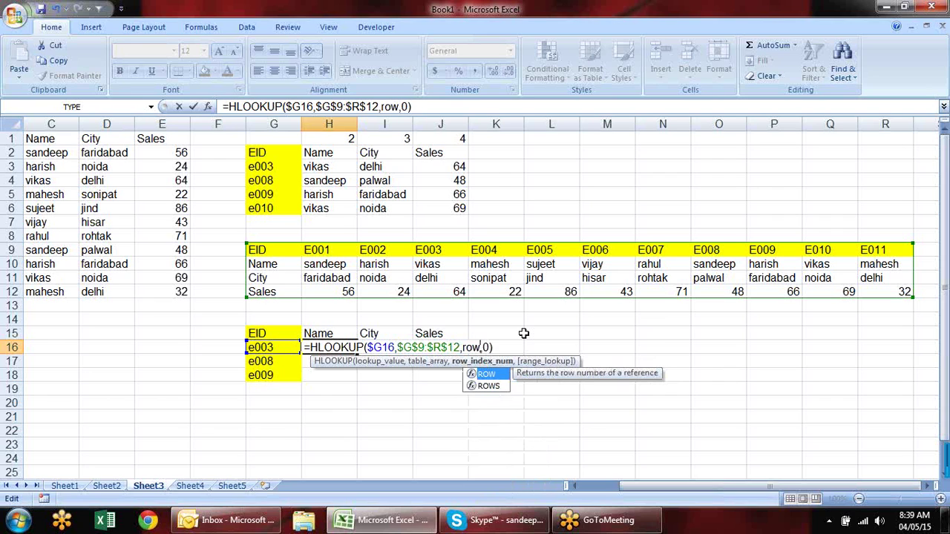
{"action": "type", "text": "9"}
{"action": "key", "text": "BackSpace"}
{"action": "type", "text": "("}
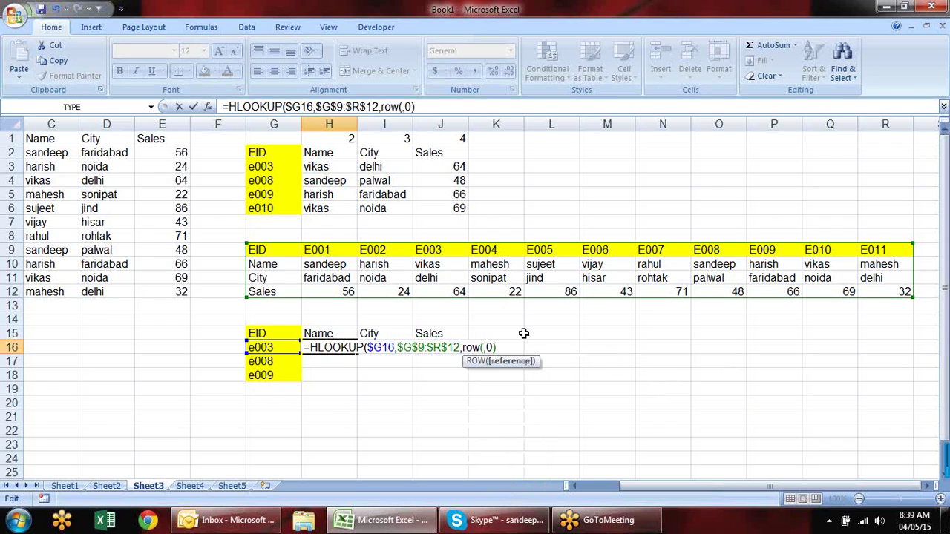
{"action": "key", "text": "BackSpace"}
{"action": "key", "text": "BackSpace"}
{"action": "key", "text": "BackSpace"}
{"action": "key", "text": "BackSpace"}
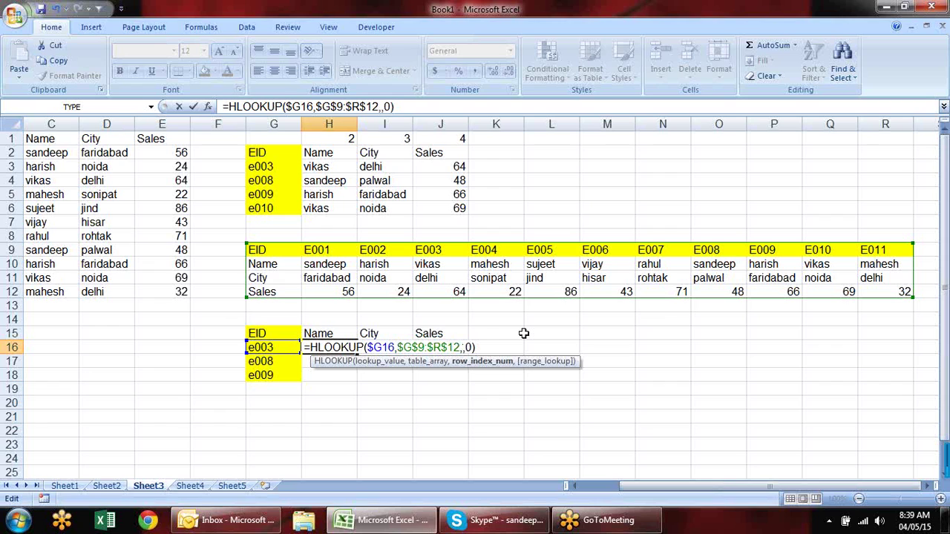
Enter COLUMN()-6 as the row index of the HLOOKUP formula in H16
{"action": "type", "text": "col"}
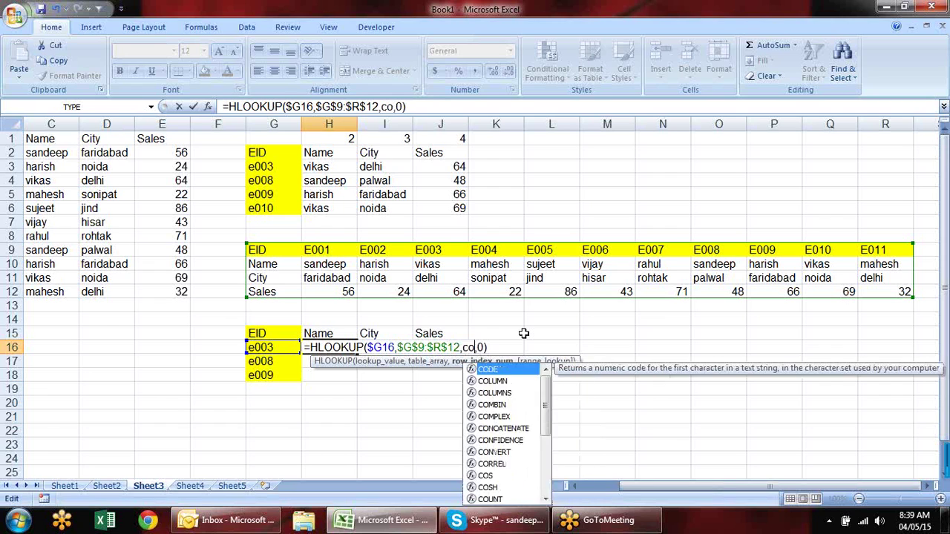
{"action": "key", "text": "Tab"}
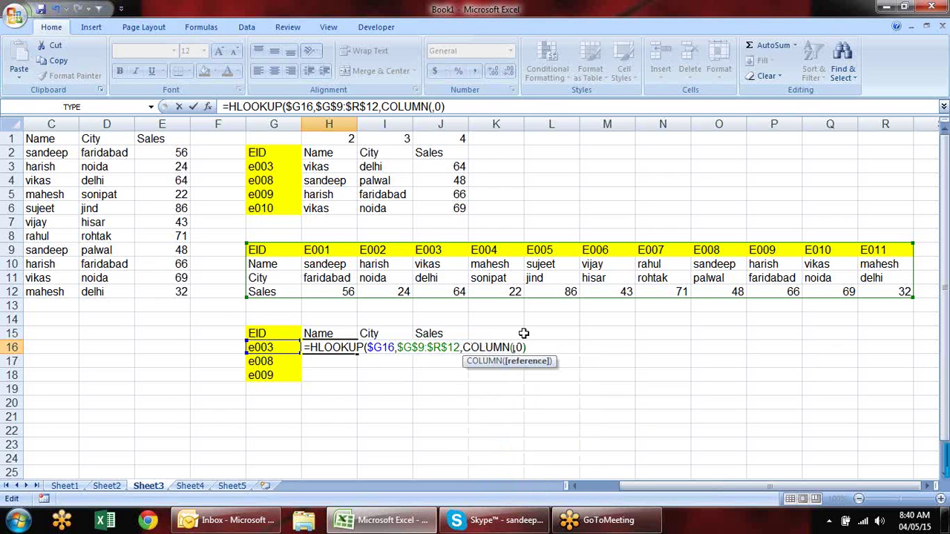
{"action": "type", "text": ")"}
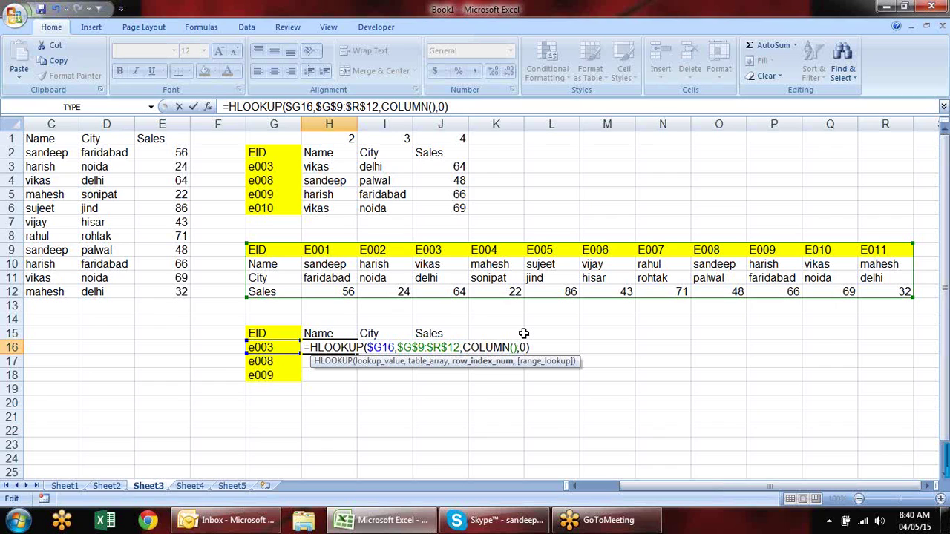
{"action": "type", "text": "-6"}
{"action": "key", "text": "Return"}
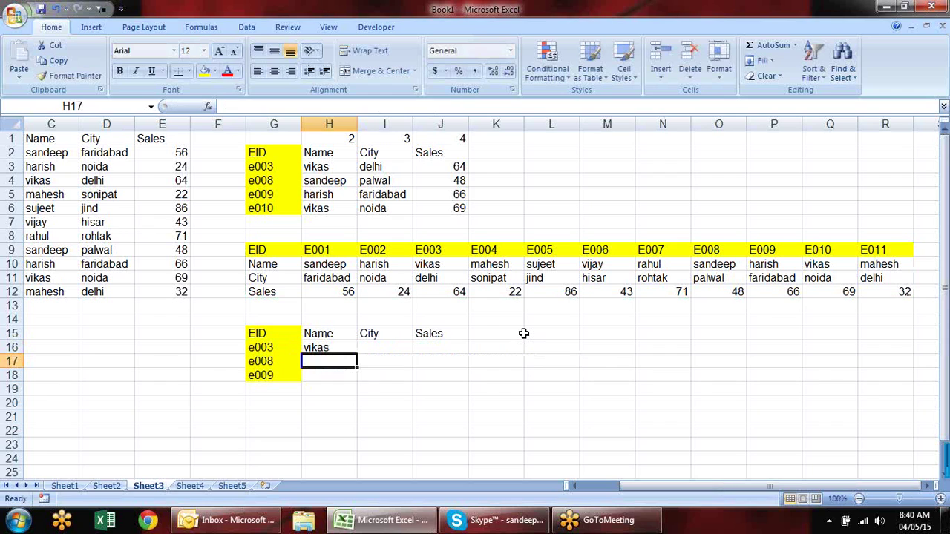
Fill the HLOOKUP formula from H16 across and down to J18, and inspect the formula in H16
{"action": "left_click", "coordinate": [343, 348]}
{"action": "left_click_drag", "start_coordinate": [357, 354], "coordinate": [463, 390]}
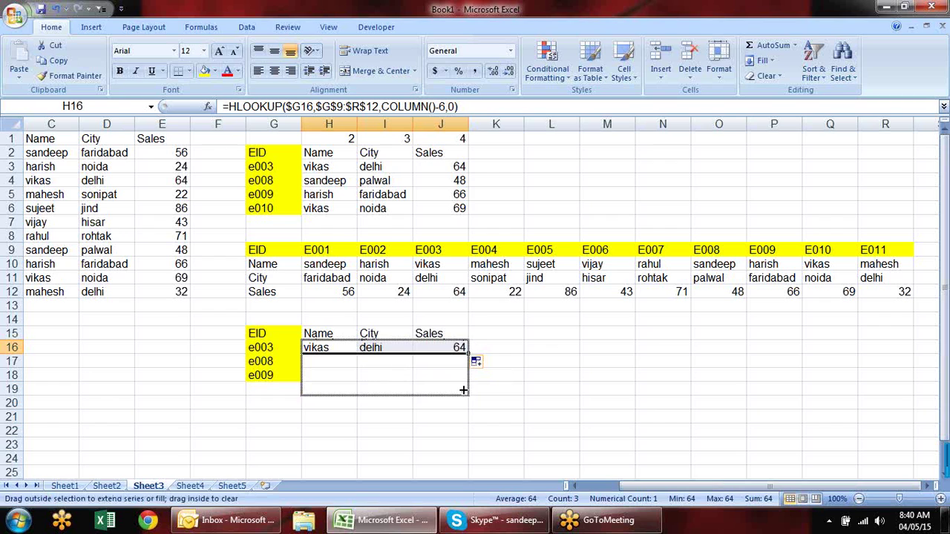
{"action": "left_click", "coordinate": [348, 349]}
{"action": "key", "text": "F2"}
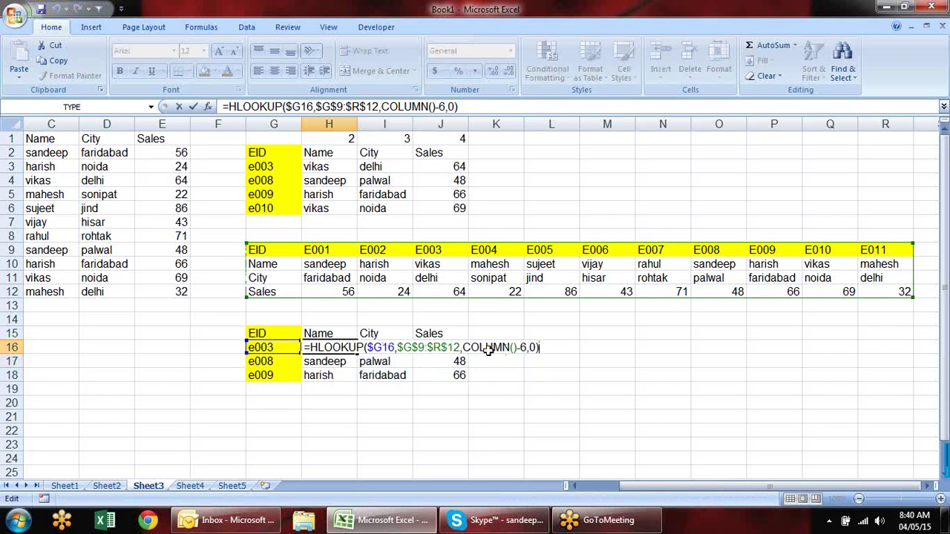
{"action": "key", "text": "Escape"}
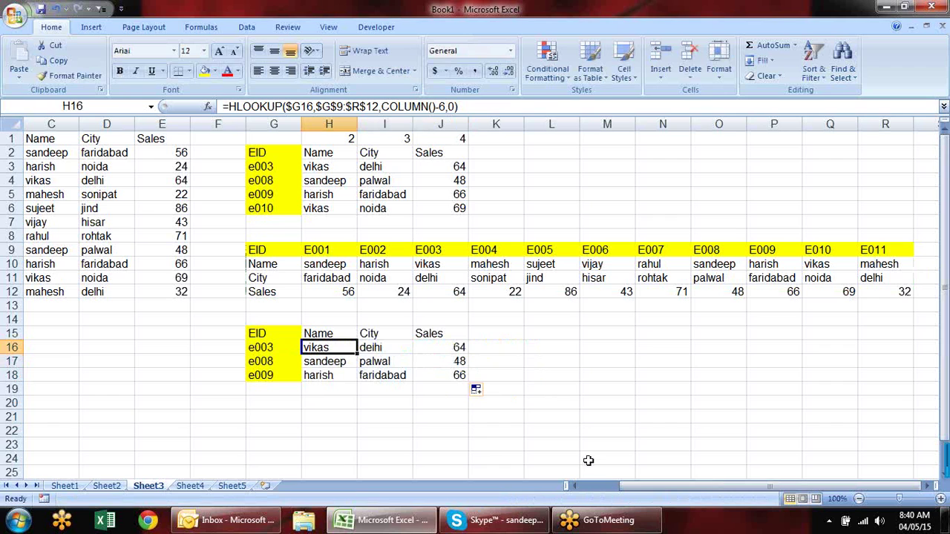
Copy the source table B1:E12 from Sheet3 and paste it into Sheet4 starting at B1
{"action": "left_click_drag", "start_coordinate": [665, 484], "coordinate": [622, 484]}
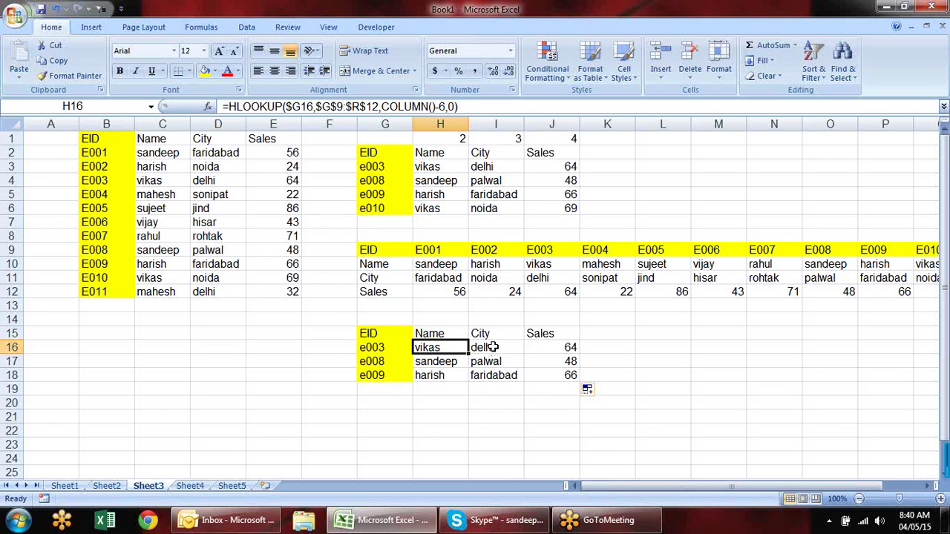
{"action": "left_click_drag", "start_coordinate": [99, 142], "coordinate": [119, 141]}
{"action": "left_click", "coordinate": [272, 339]}
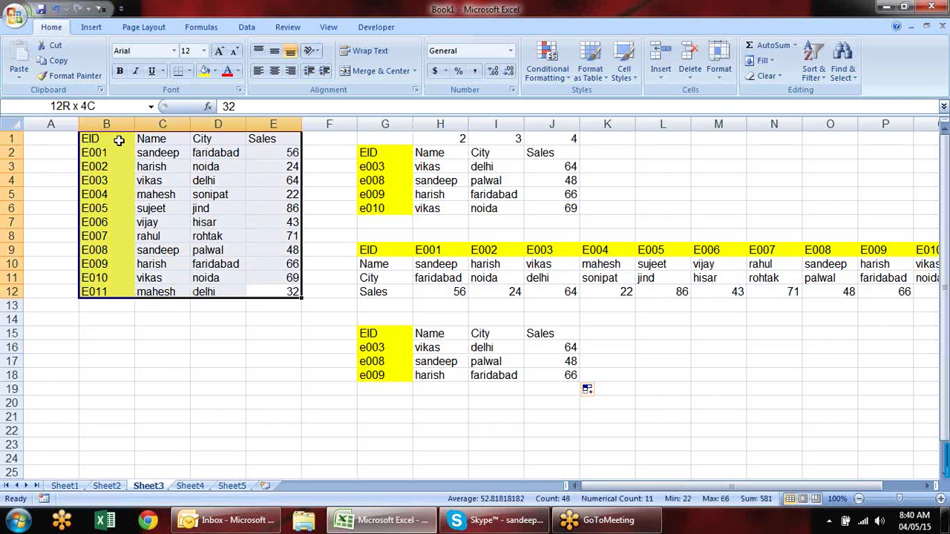
{"action": "key", "text": "ctrl+c"}
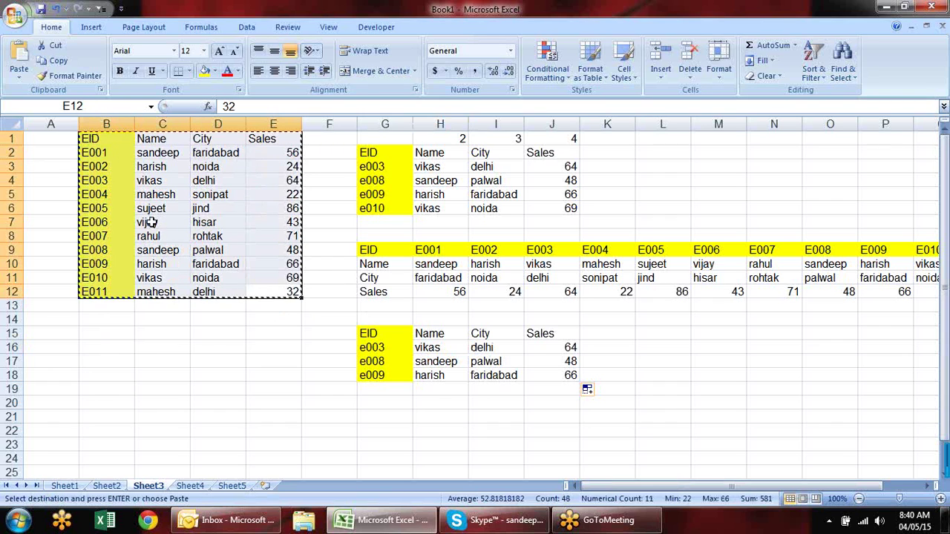
{"action": "left_click", "coordinate": [189, 484]}
{"action": "left_click", "coordinate": [126, 141]}
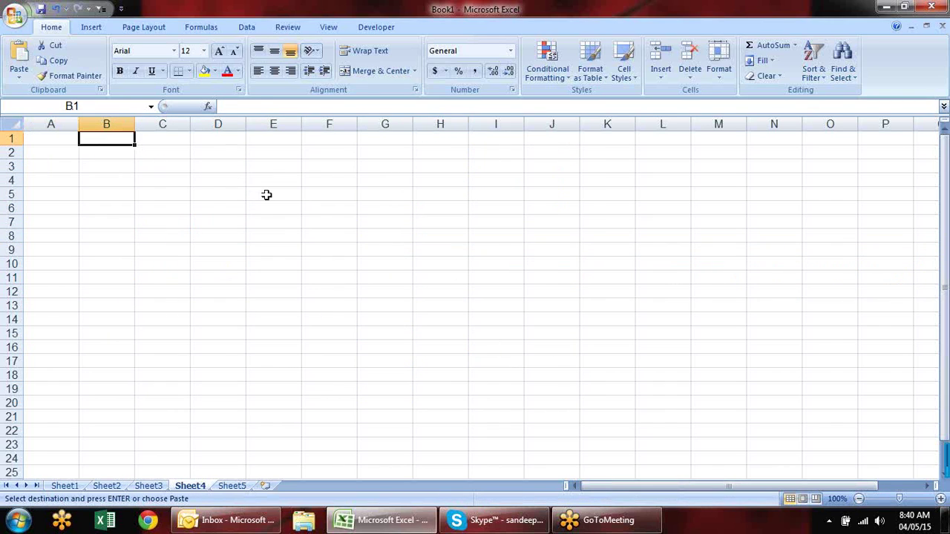
{"action": "key", "text": "ctrl+v"}
{"action": "left_click", "coordinate": [361, 308]}
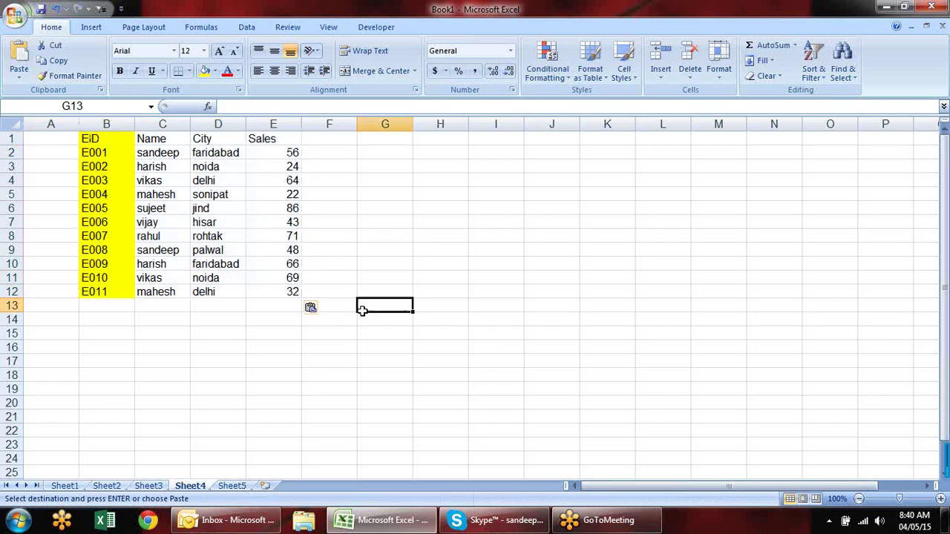
Add the heading Dsignation in A1 of Sheet4 and widen column A to fit it
{"action": "left_click", "coordinate": [47, 152]}
{"action": "key", "text": "Up"}
{"action": "type", "text": "D"}
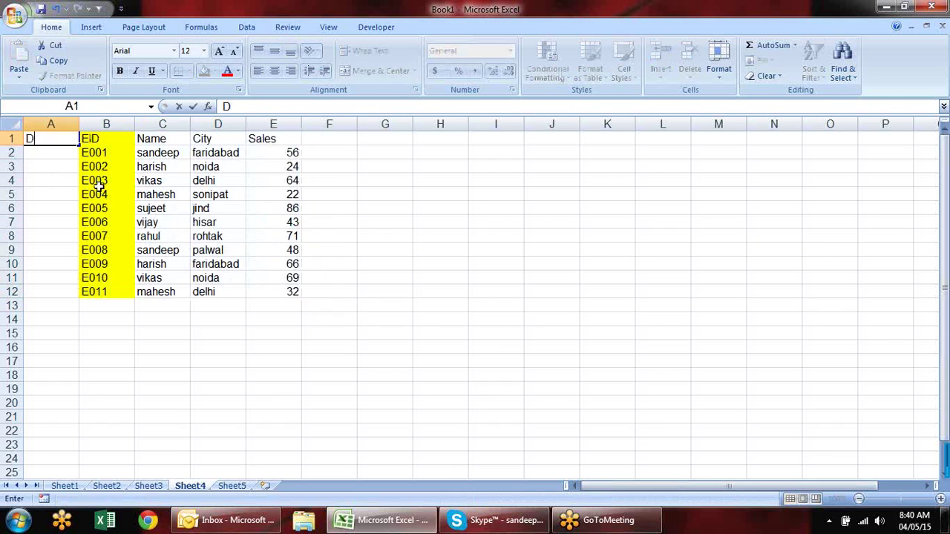
{"action": "type", "text": "signatio"}
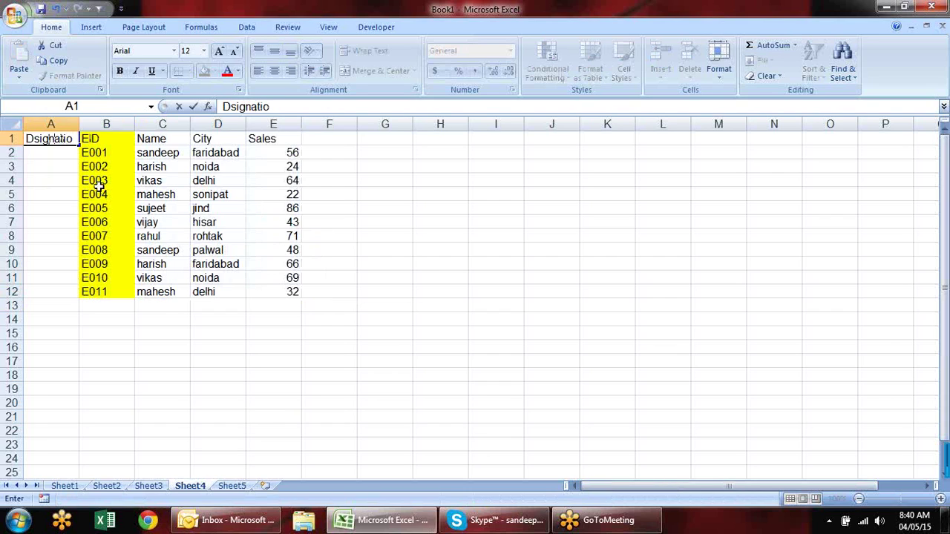
{"action": "key", "text": "BackSpace"}
{"action": "key", "text": "BackSpace"}
{"action": "key", "text": "BackSpace"}
{"action": "type", "text": "nation"}
{"action": "key", "text": "Return"}
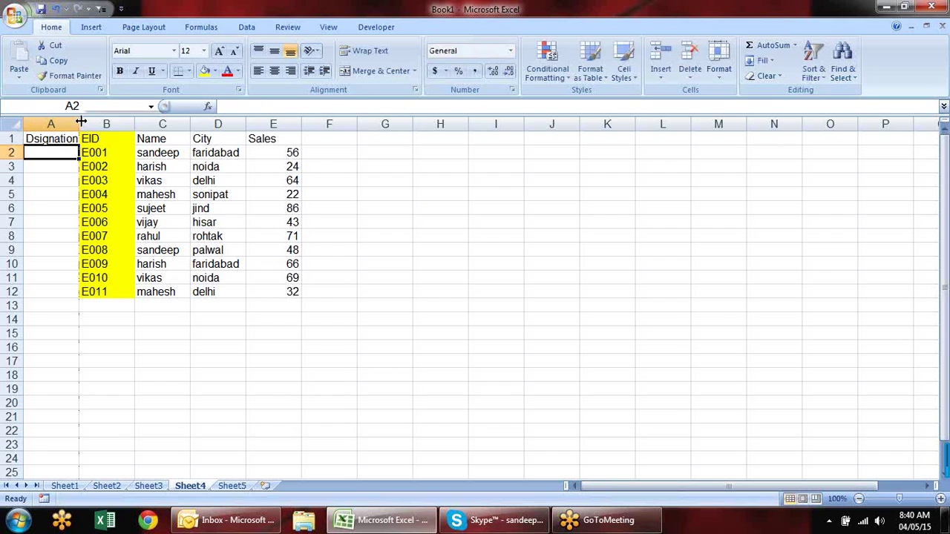
{"action": "left_click_drag", "start_coordinate": [82, 121], "coordinate": [96, 122]}
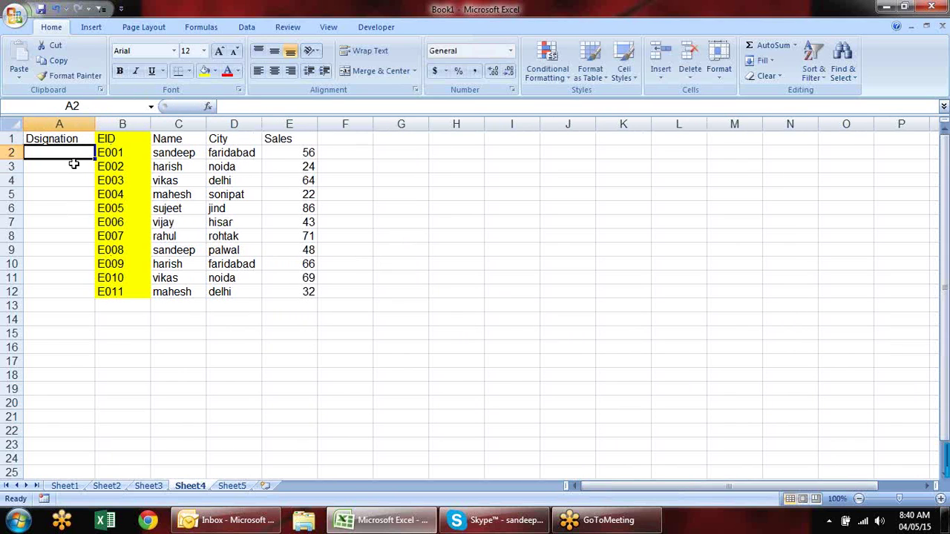
Enter VP in A2 and fill the designation series down to A12
{"action": "type", "text": "VP"}
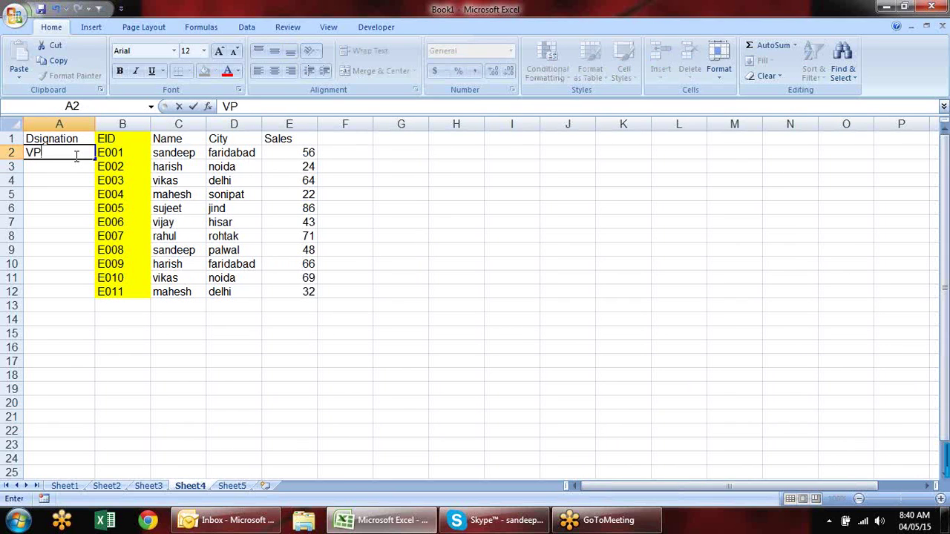
{"action": "key", "text": "Return"}
{"action": "left_click", "coordinate": [75, 155]}
{"action": "left_click_drag", "start_coordinate": [93, 157], "coordinate": [72, 292]}
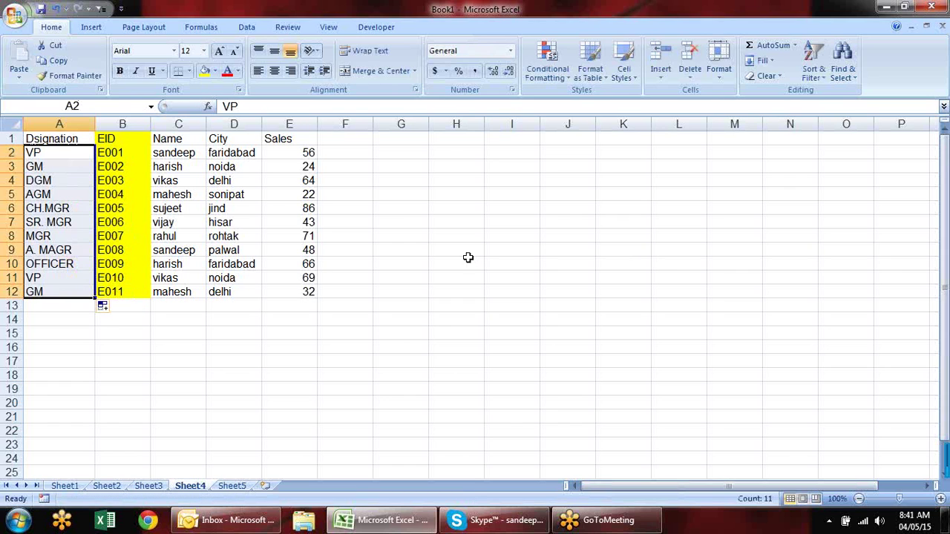
Copy the EID, Name, City and Sales headings from B1:E1 and paste them starting at G1
{"action": "left_click_drag", "start_coordinate": [76, 139], "coordinate": [297, 292]}
{"action": "left_click", "coordinate": [492, 343]}
{"action": "left_click_drag", "start_coordinate": [136, 136], "coordinate": [289, 141]}
{"action": "key", "text": "ctrl+c"}
{"action": "left_click", "coordinate": [420, 137]}
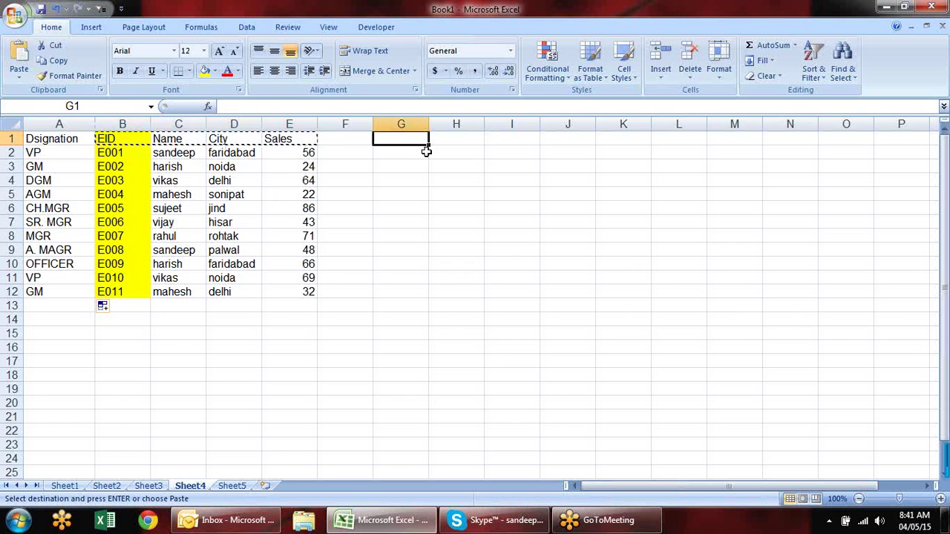
{"action": "key", "text": "ctrl+v"}
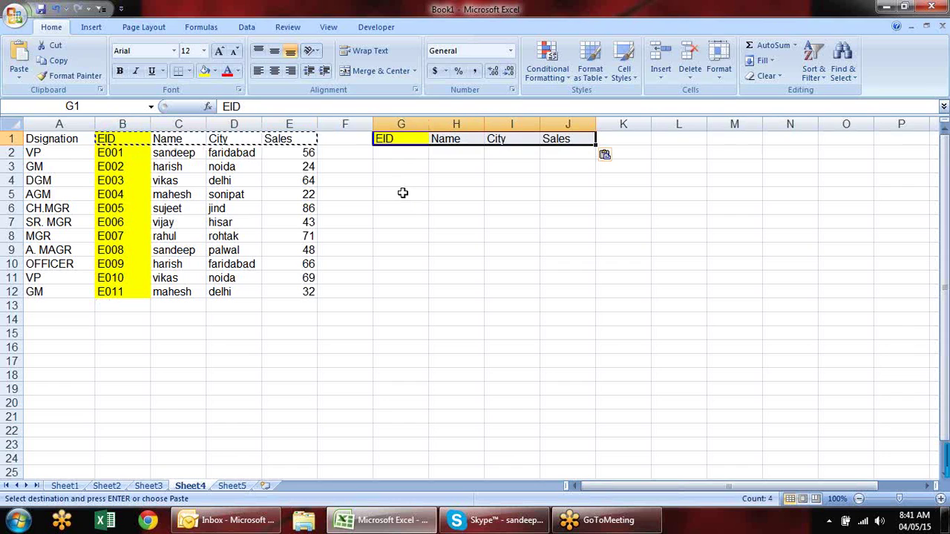
{"action": "key", "text": "Escape"}
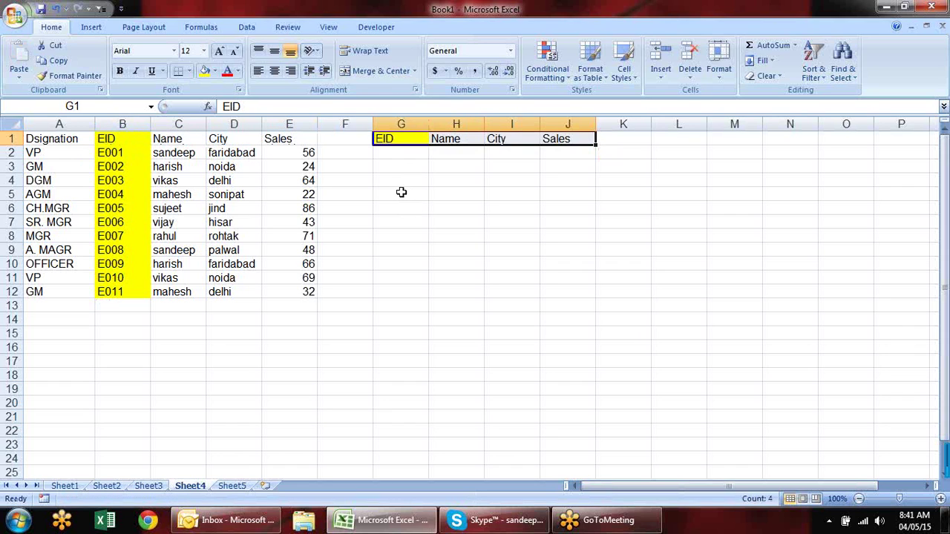
{"action": "left_click_drag", "start_coordinate": [74, 141], "coordinate": [72, 170]}
{"action": "left_click_drag", "start_coordinate": [45, 173], "coordinate": [36, 272]}
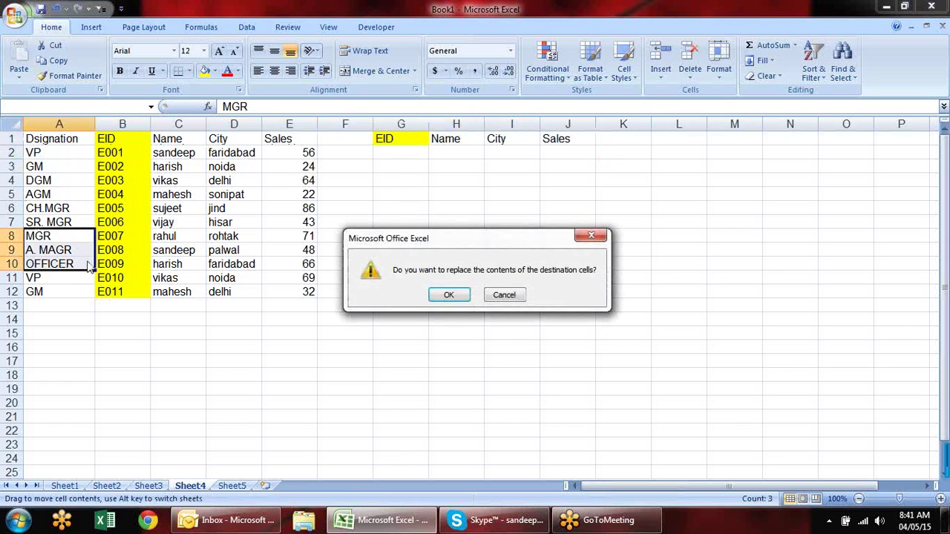
{"action": "key", "text": "Escape"}
{"action": "left_click", "coordinate": [76, 194]}
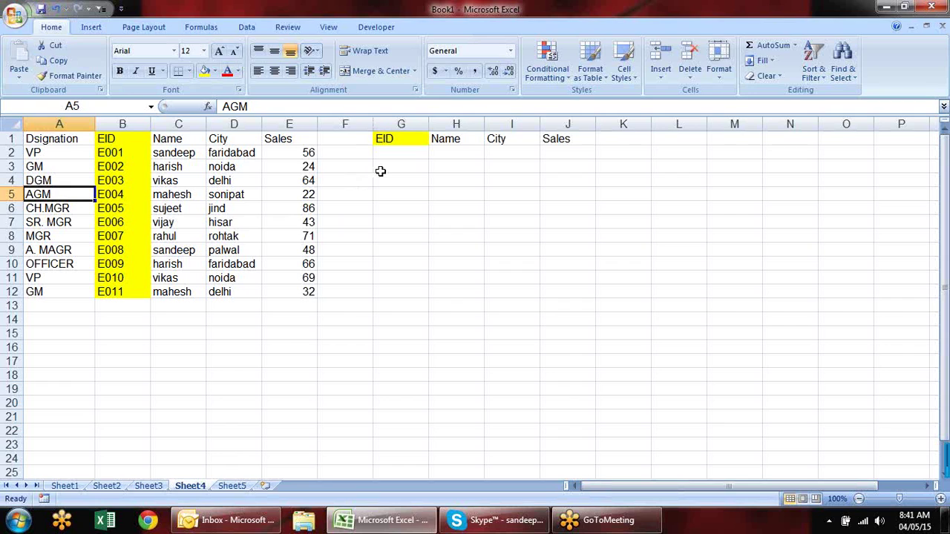
Copy the EIDs in B3, B6 and B10 and paste them together into G2:G4 under the EID heading
{"action": "left_click", "coordinate": [406, 153]}
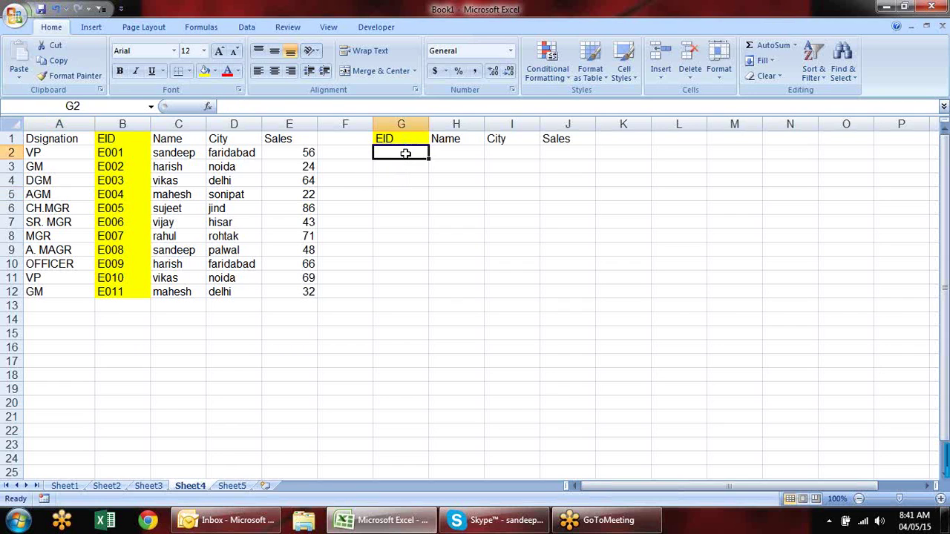
{"action": "left_click", "coordinate": [131, 165]}
{"action": "left_click", "coordinate": [136, 208], "text": "ctrl"}
{"action": "left_click", "coordinate": [128, 264], "text": "ctrl"}
{"action": "key", "text": "ctrl+c"}
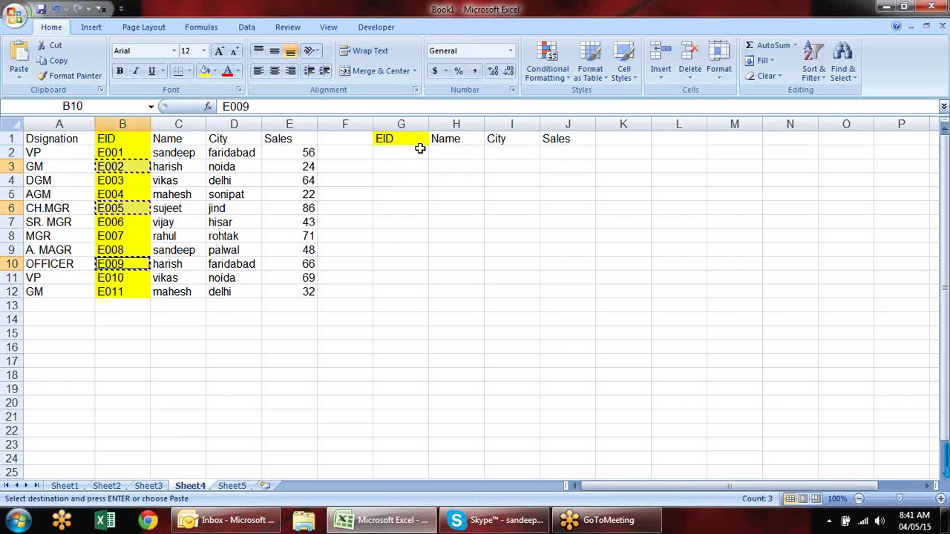
{"action": "left_click", "coordinate": [421, 148]}
{"action": "key", "text": "Return"}
{"action": "left_click", "coordinate": [471, 252]}
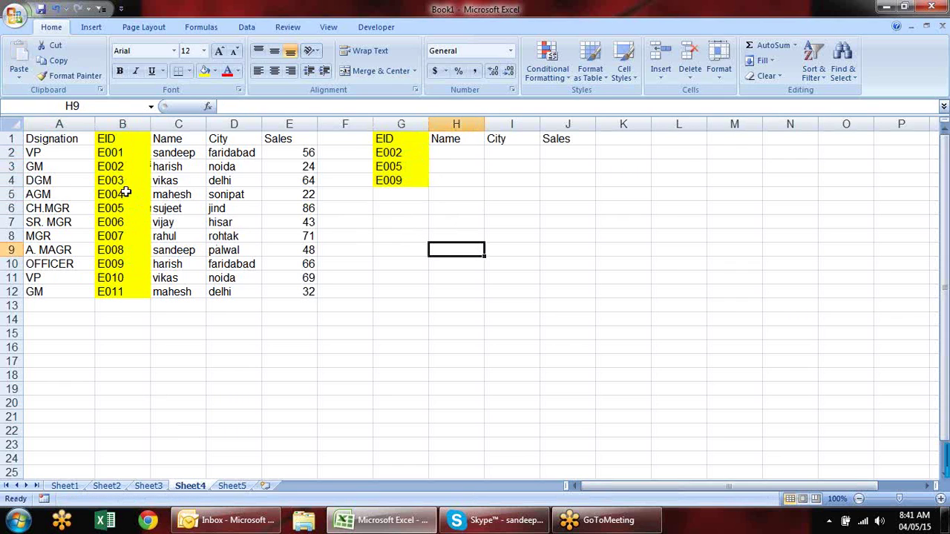
Enter =MATCH(G2,$B$1:$B$12,0) in H2 and review its arguments without altering the formula
{"action": "left_click", "coordinate": [458, 153]}
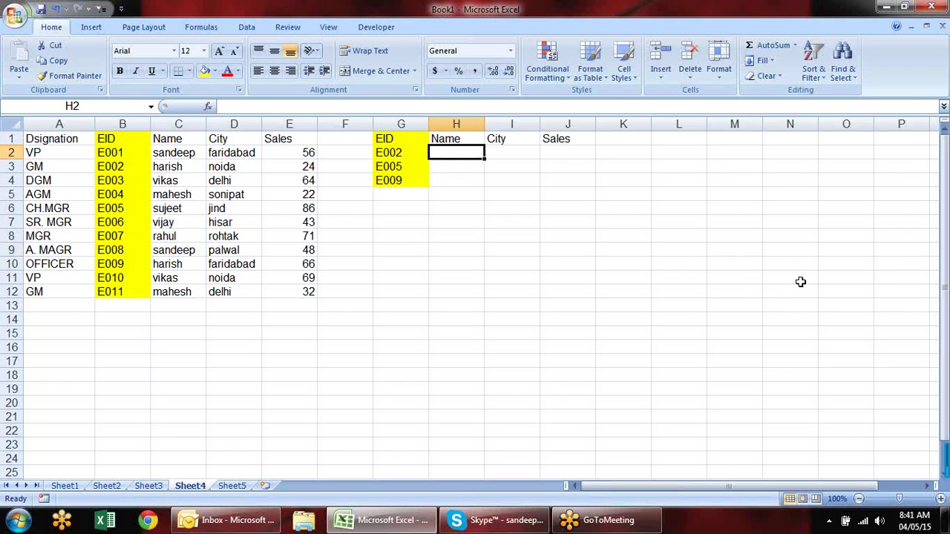
{"action": "type", "text": "=ma"}
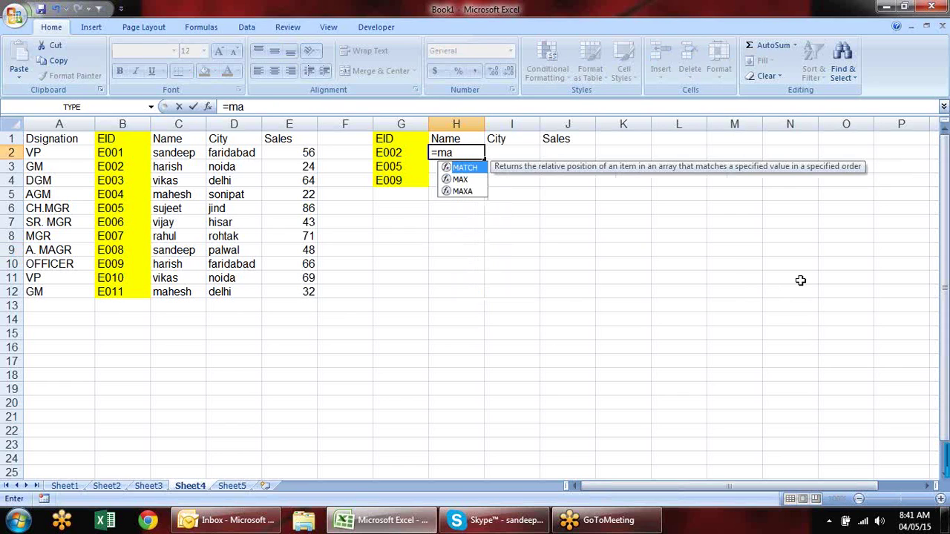
{"action": "key", "text": "Tab"}
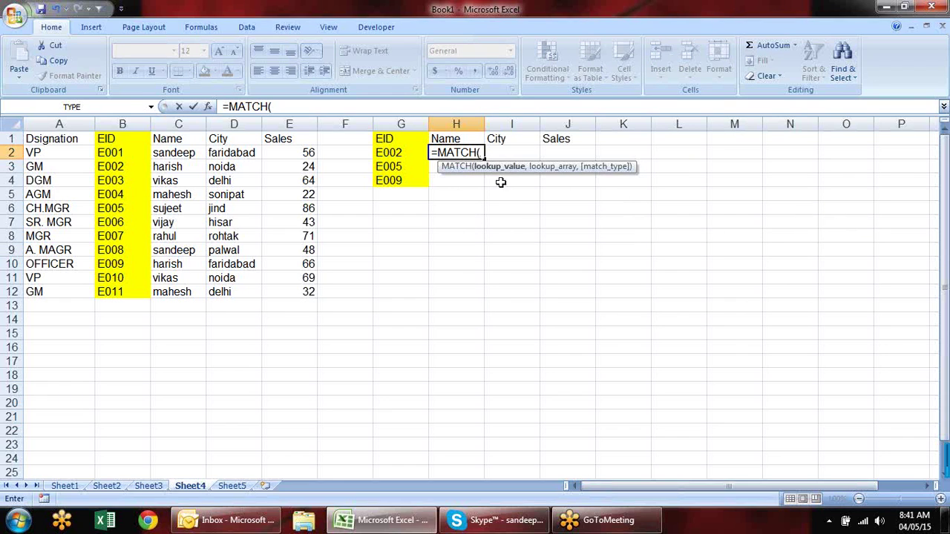
{"action": "left_click", "coordinate": [411, 152]}
{"action": "type", "text": ","}
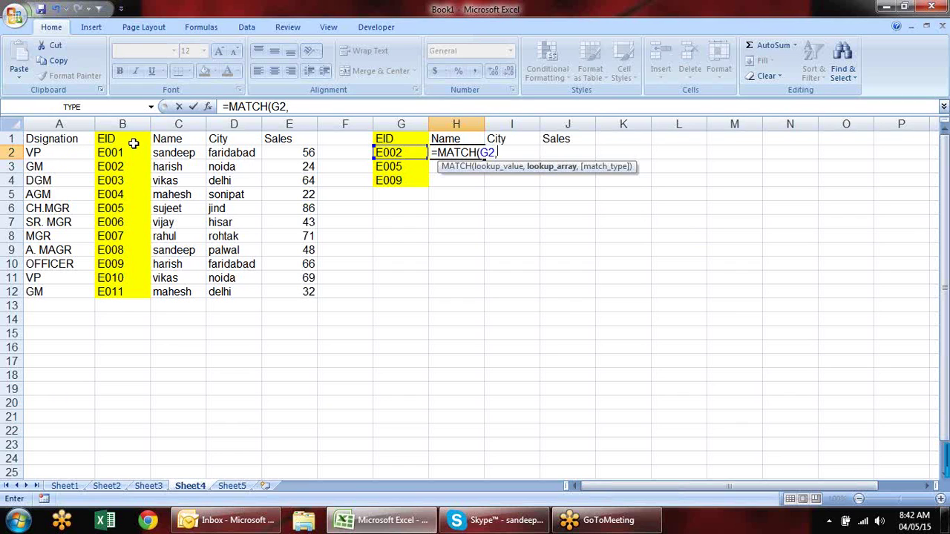
{"action": "left_click_drag", "start_coordinate": [138, 138], "coordinate": [108, 293]}
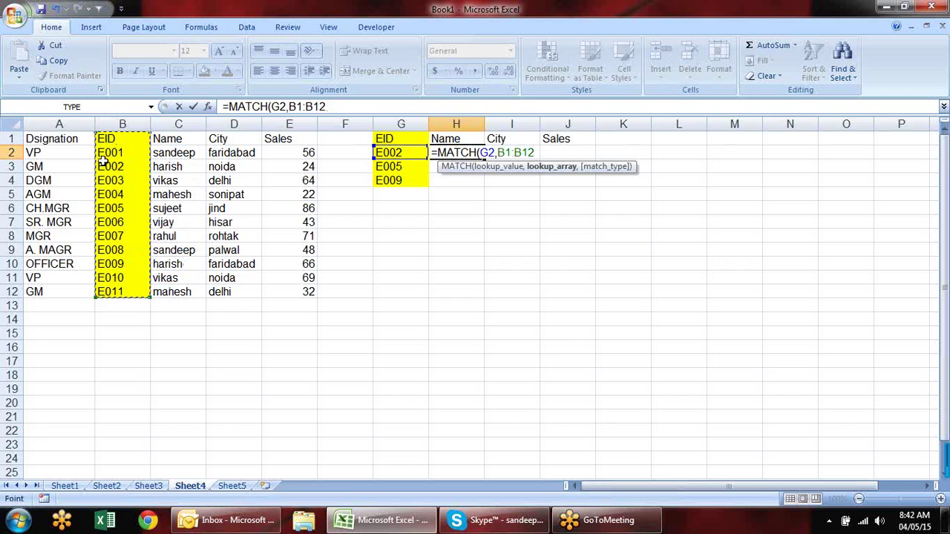
{"action": "key", "text": "F4"}
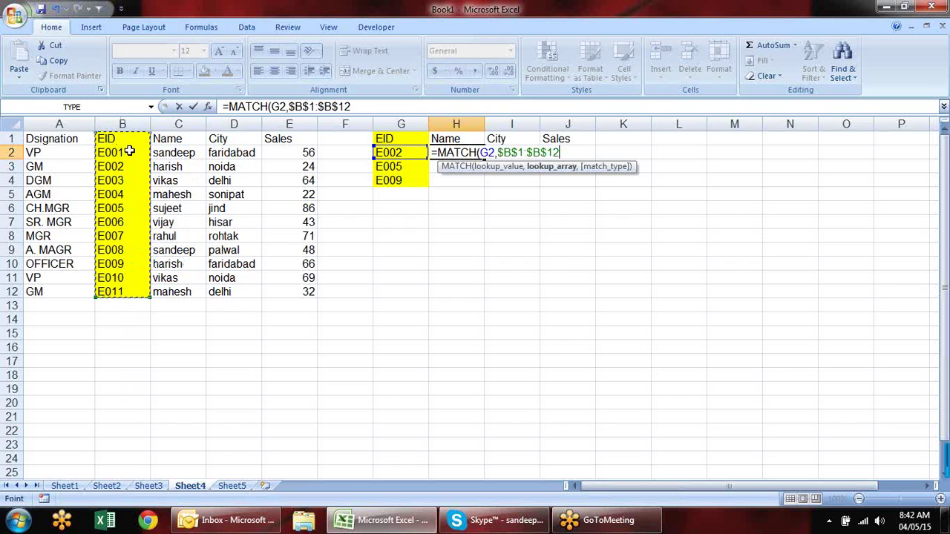
{"action": "type", "text": ",0"}
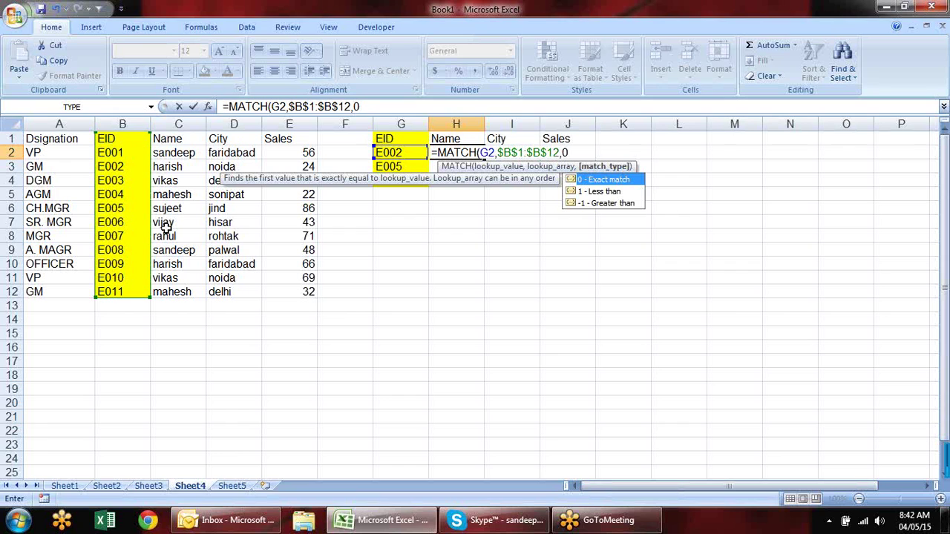
{"action": "type", "text": ")"}
{"action": "key", "text": "Return"}
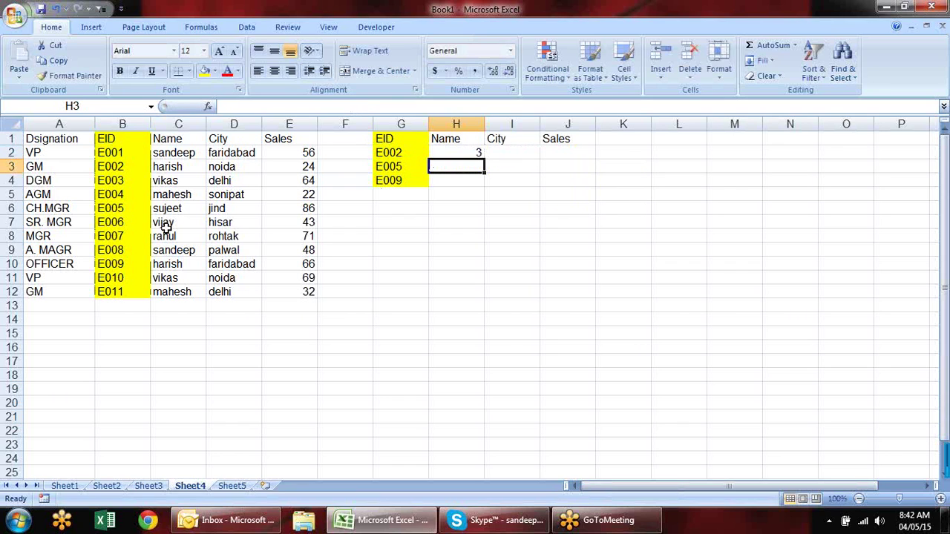
{"action": "left_click", "coordinate": [477, 151]}
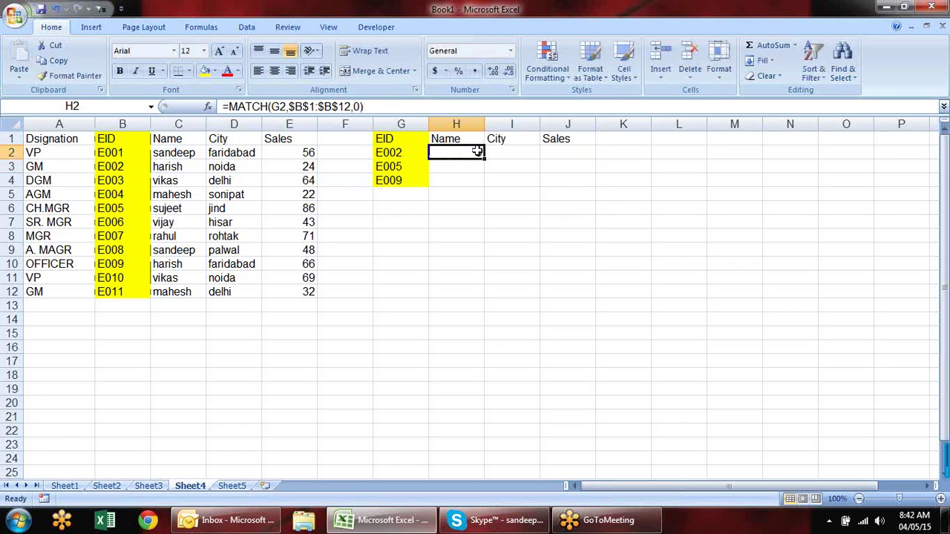
{"action": "double_click", "coordinate": [477, 151]}
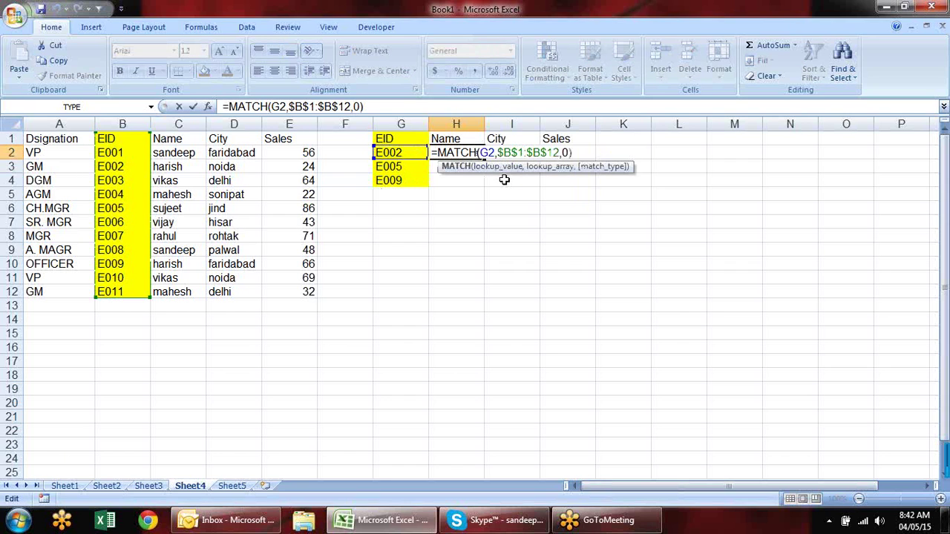
{"action": "key", "text": "End"}
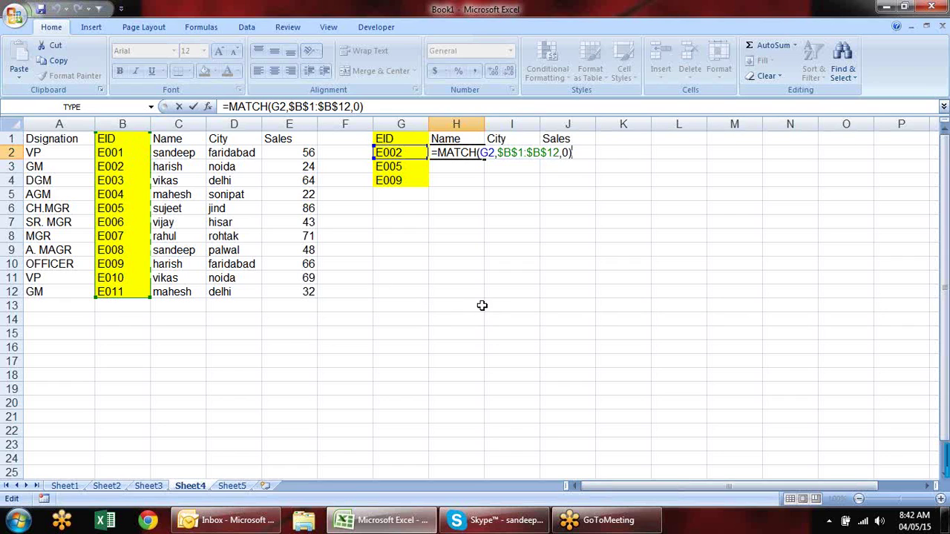
{"action": "key", "text": "ctrl+Return"}
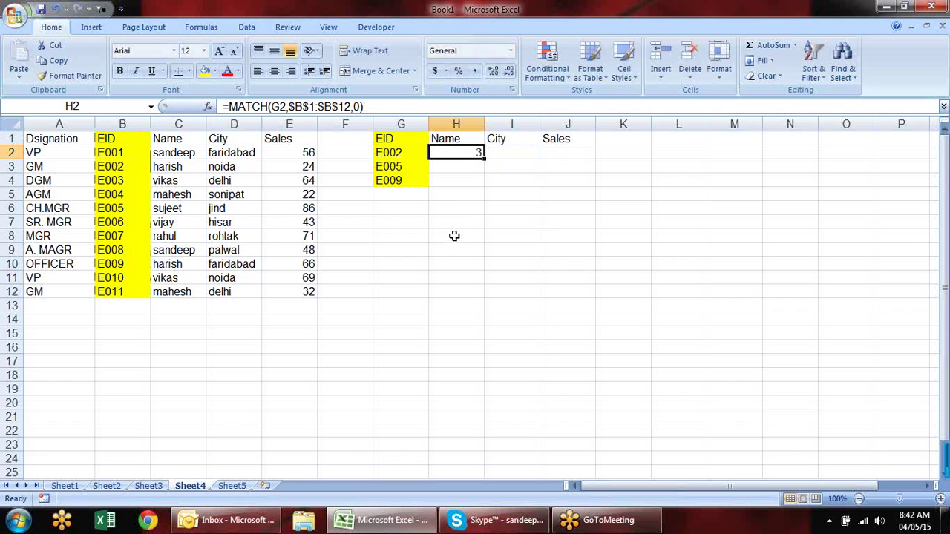
Enter =INDEX(C1:C12,3) in I2 to return a name from the Name column
{"action": "left_click", "coordinate": [517, 155]}
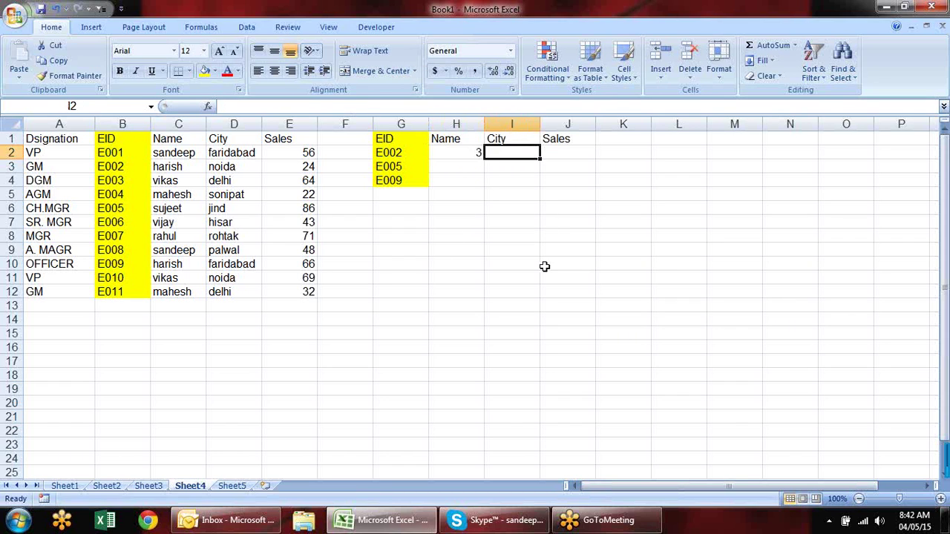
{"action": "type", "text": "=ind"}
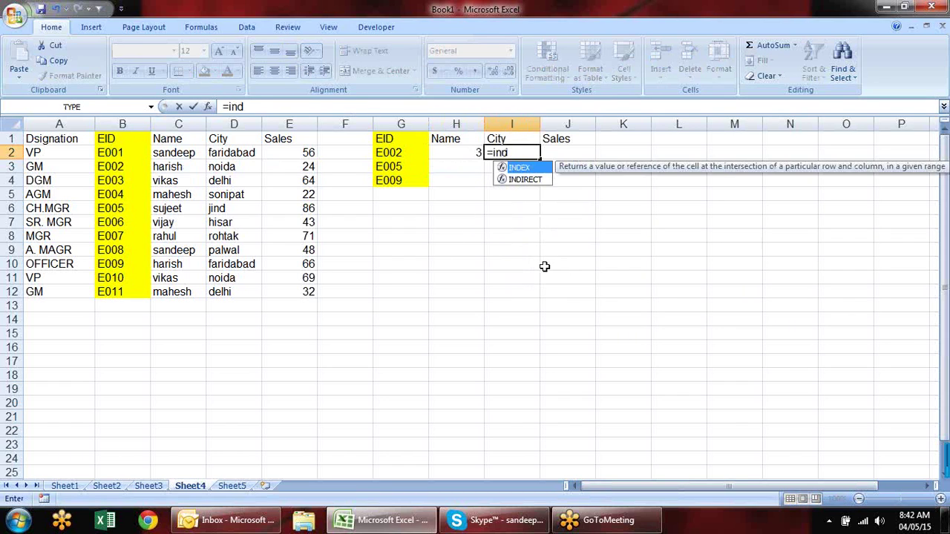
{"action": "key", "text": "Tab"}
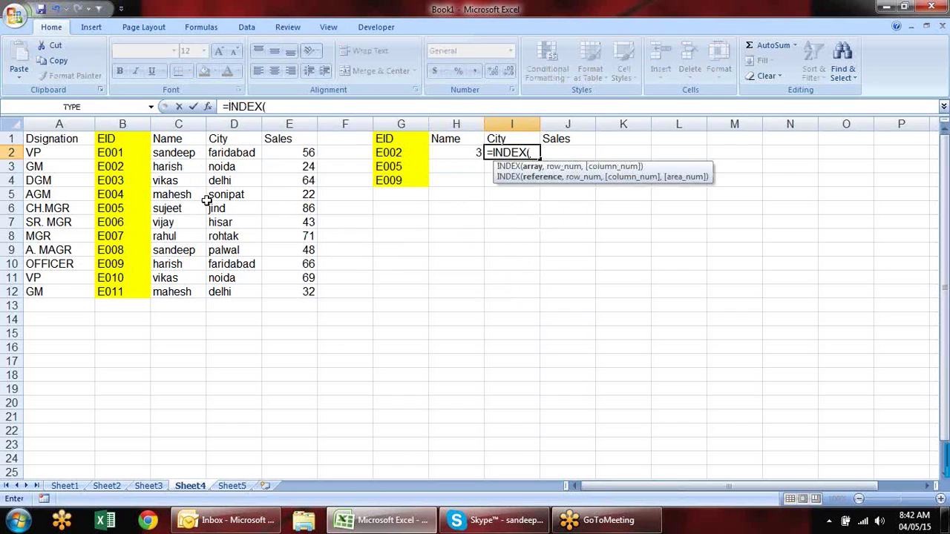
{"action": "left_click", "coordinate": [191, 138]}
{"action": "left_click_drag", "start_coordinate": [191, 138], "coordinate": [181, 292]}
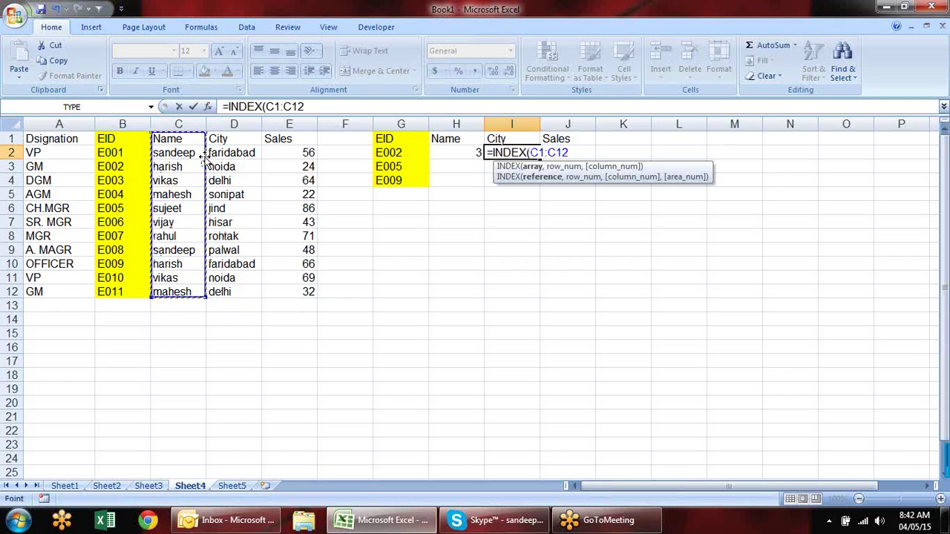
{"action": "type", "text": ","}
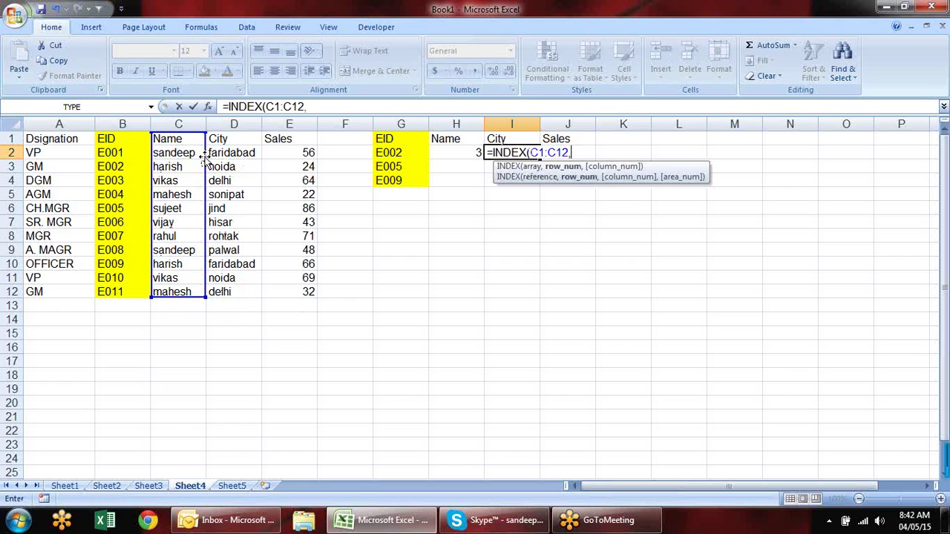
{"action": "type", "text": "3)"}
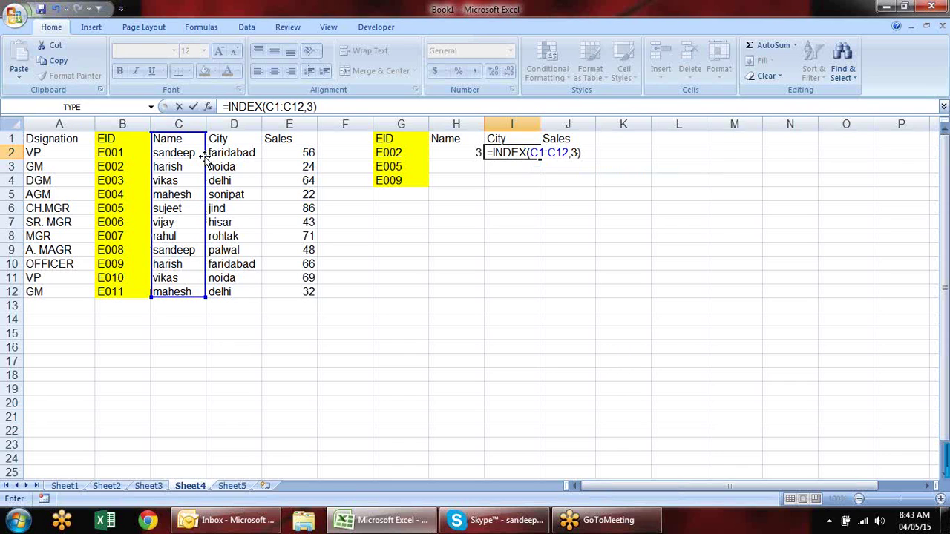
{"action": "left_click", "coordinate": [569, 150]}
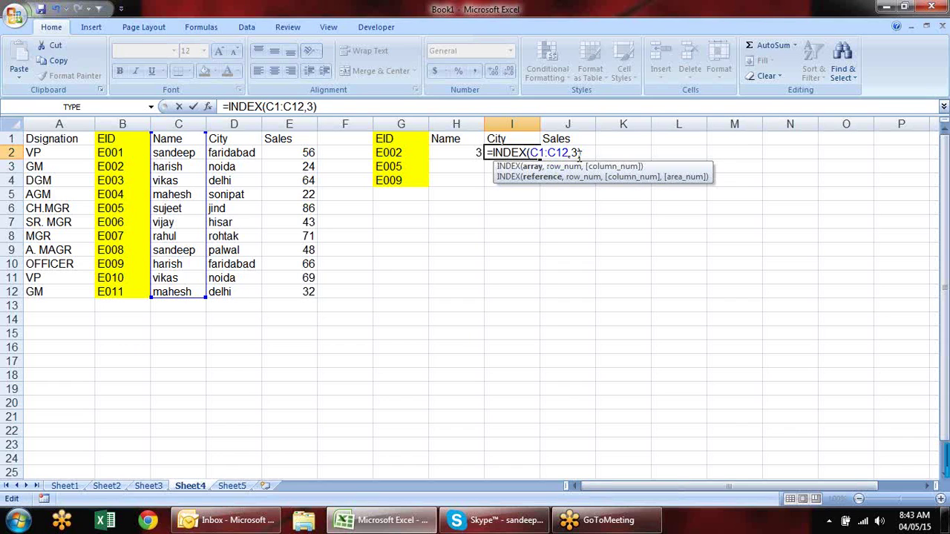
{"action": "key", "text": "Return"}
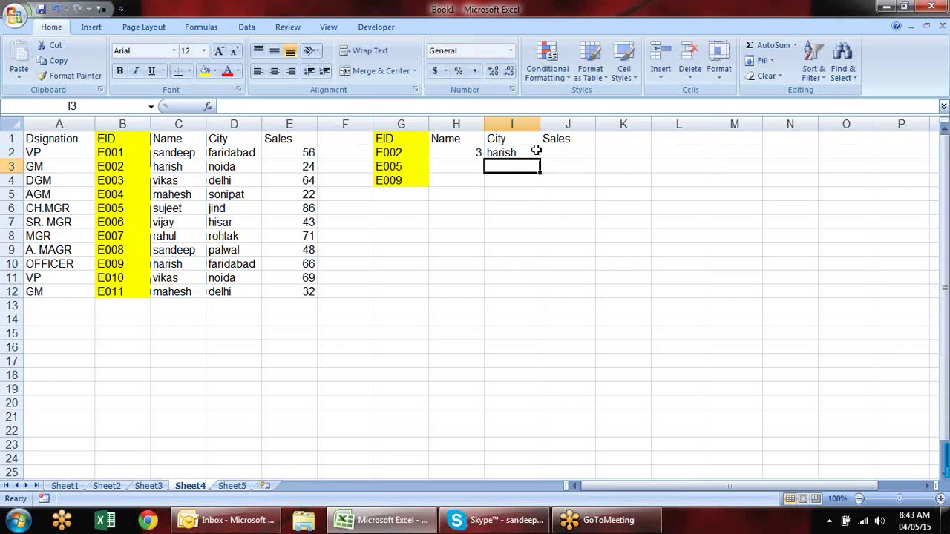
Replace the fixed row number in the INDEX formula in I2 with a reference to H2
{"action": "left_click_drag", "start_coordinate": [134, 166], "coordinate": [156, 167]}
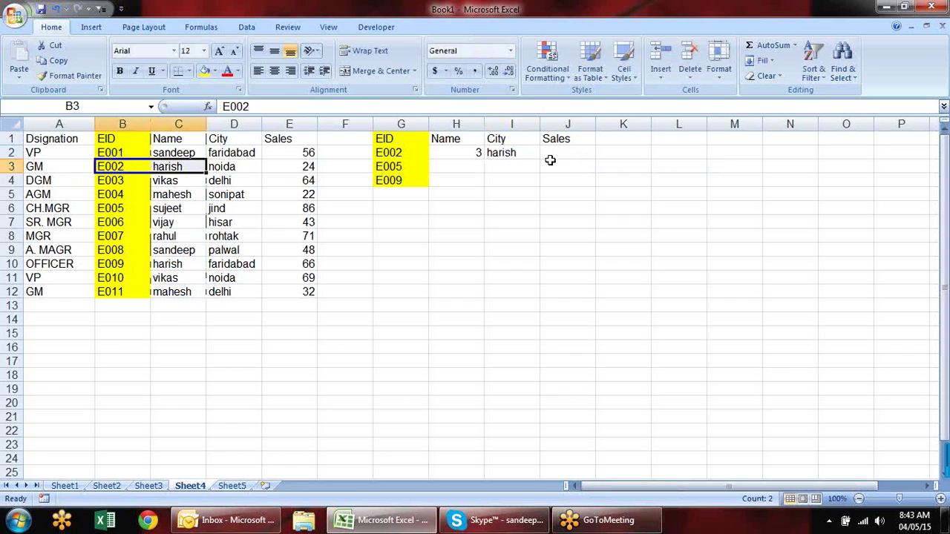
{"action": "left_click", "coordinate": [481, 153]}
{"action": "left_click", "coordinate": [524, 153]}
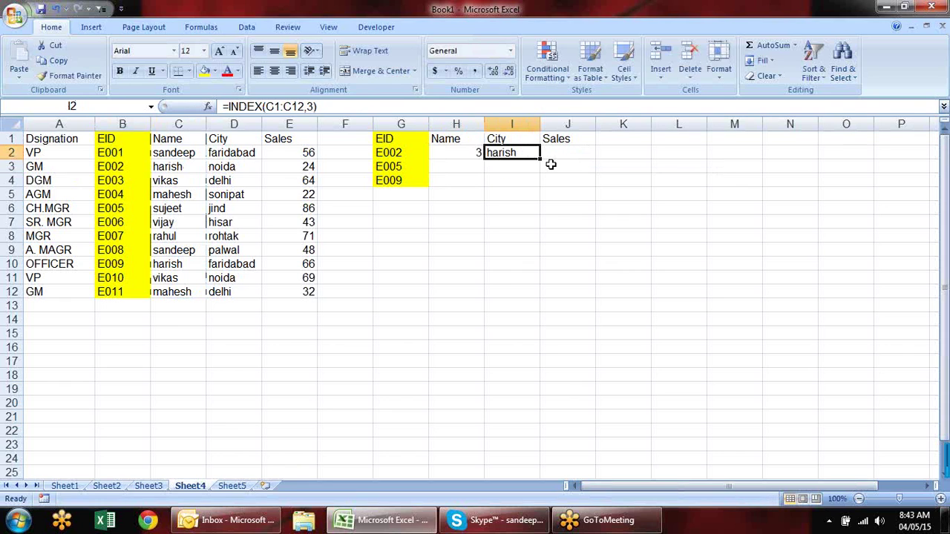
{"action": "key", "text": "F2"}
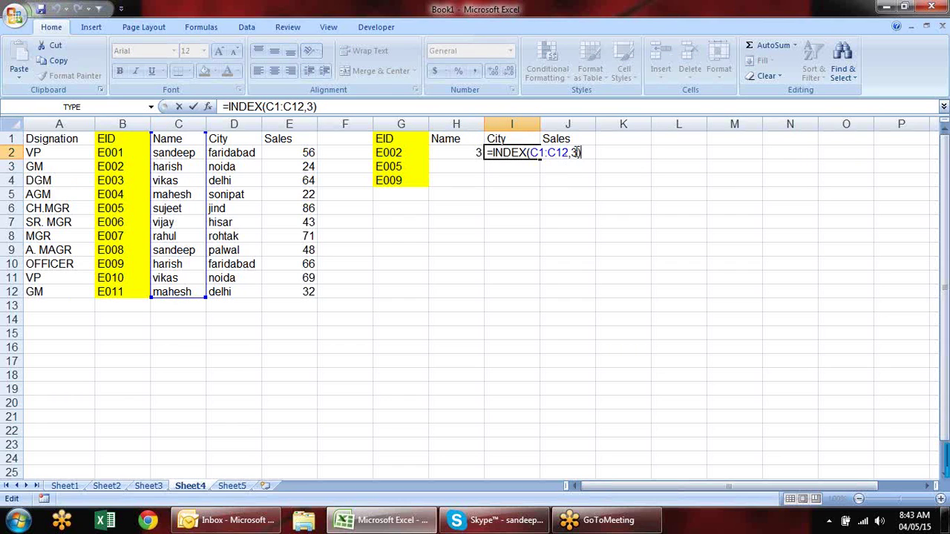
{"action": "key", "text": "BackSpace"}
{"action": "left_click", "coordinate": [479, 152]}
{"action": "key", "text": "Return"}
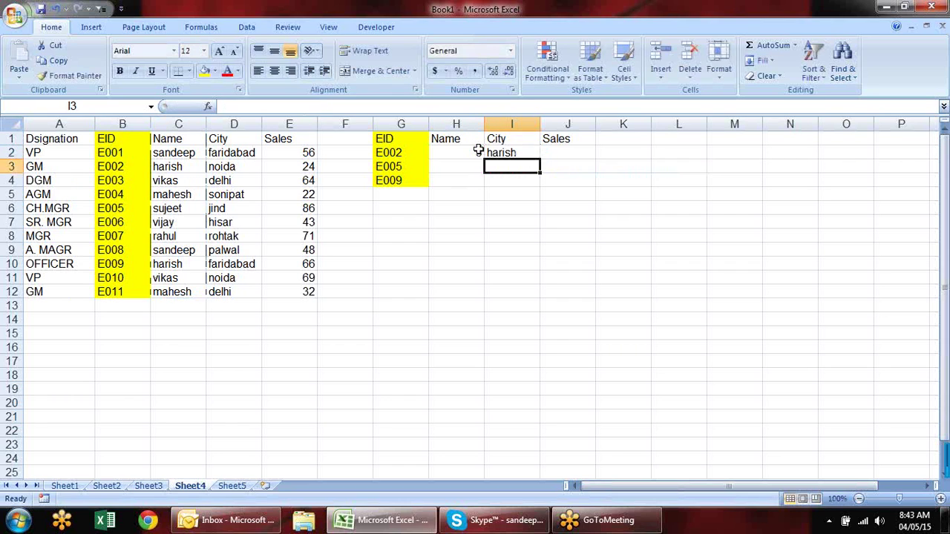
Change the lookup EID in G2 to the one in B10 and compare the result in I2 with that source row
{"action": "left_click", "coordinate": [411, 152]}
{"action": "key", "text": "F2"}
{"action": "key", "text": "BackSpace"}
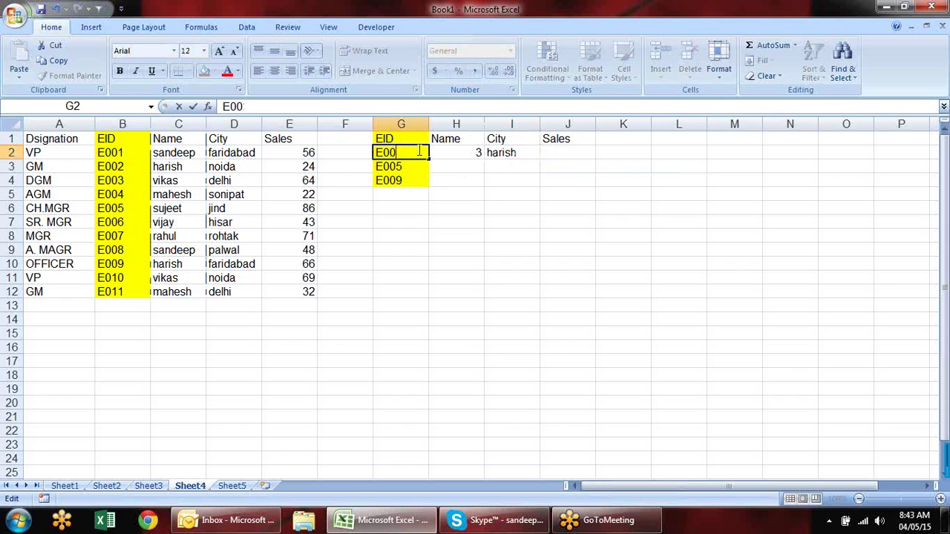
{"action": "key", "text": "Return"}
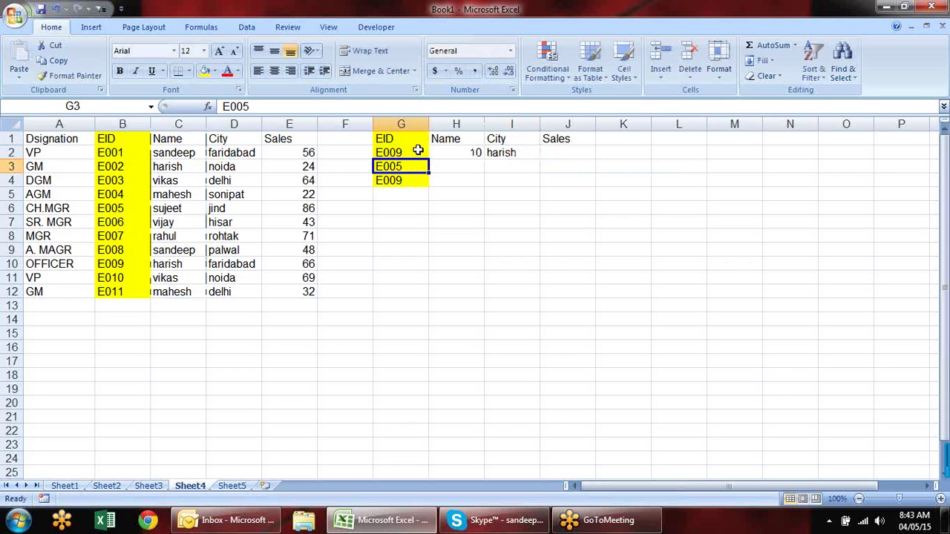
{"action": "left_click", "coordinate": [524, 152]}
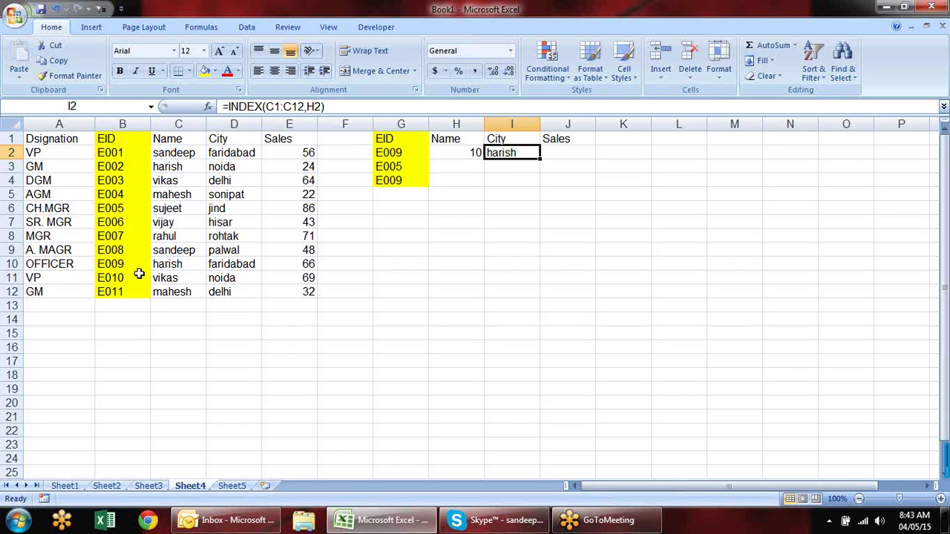
{"action": "left_click_drag", "start_coordinate": [134, 266], "coordinate": [161, 269]}
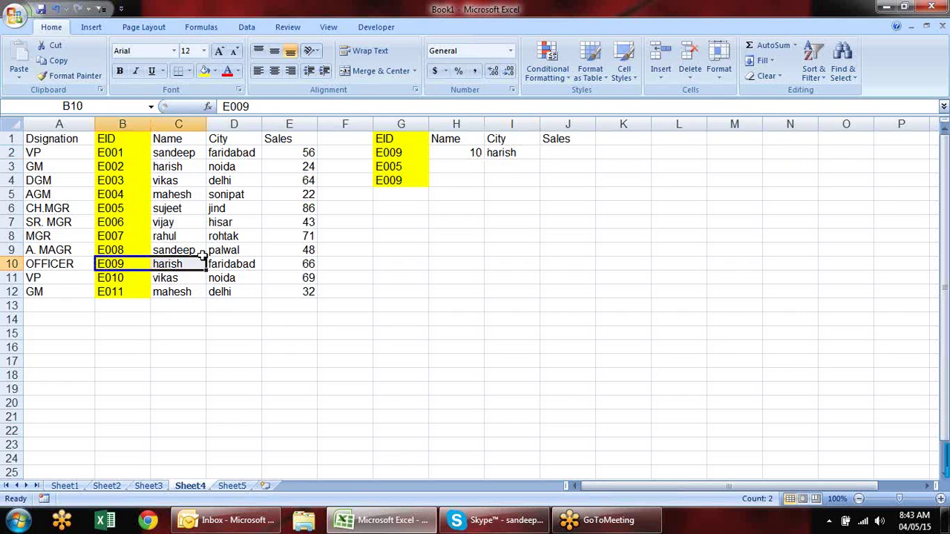
Change the lookup EID in G2 to E008 and check the name returned in I2
{"action": "double_click", "coordinate": [407, 152]}
{"action": "key", "text": "BackSpace"}
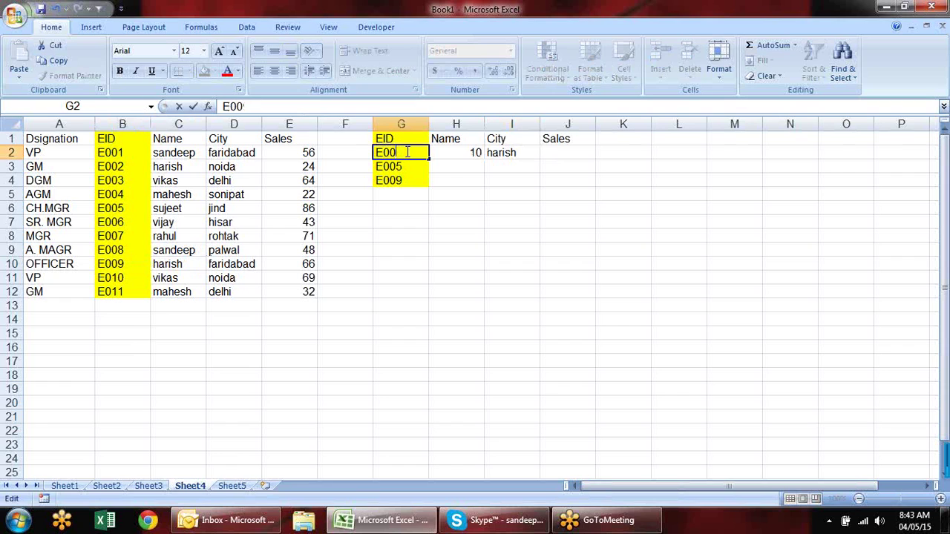
{"action": "type", "text": "8"}
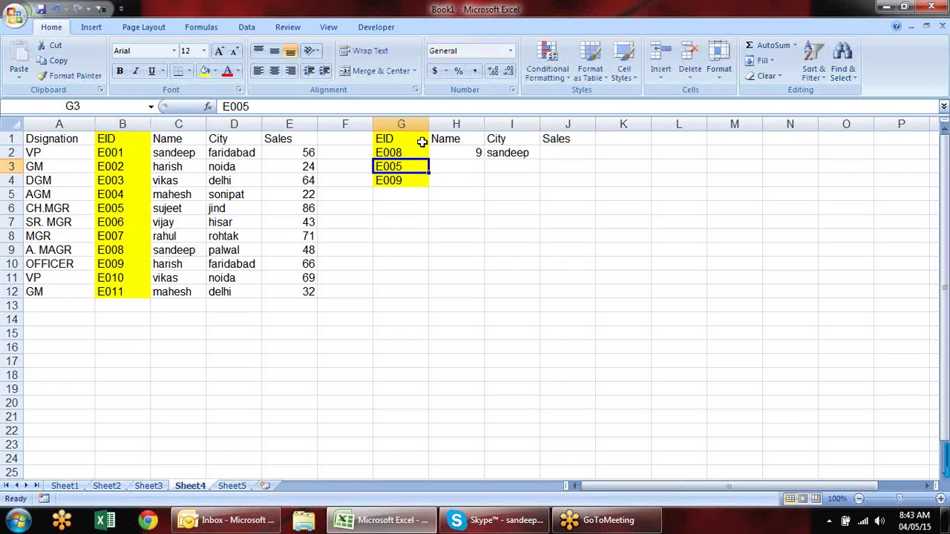
{"action": "left_click", "coordinate": [509, 153]}
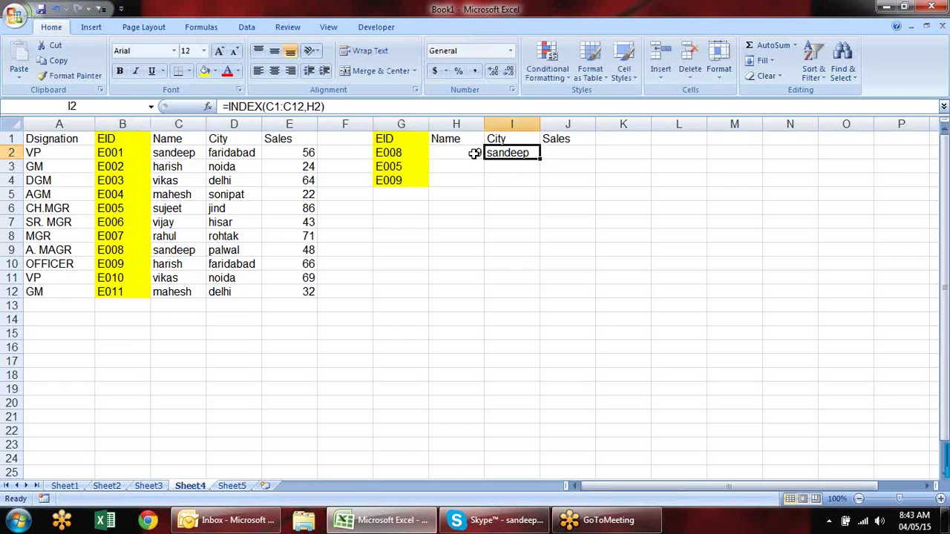
Try nesting the MATCH formula from H2 as the row number in the I2 INDEX formula, with the array locked as C$1:C$12
{"action": "left_click", "coordinate": [473, 153]}
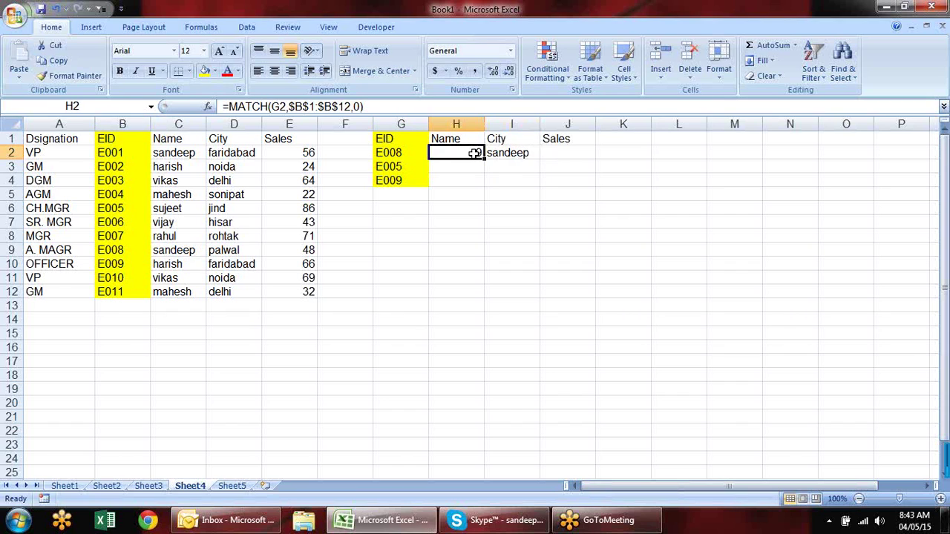
{"action": "double_click", "coordinate": [473, 153]}
{"action": "left_click_drag", "start_coordinate": [574, 152], "coordinate": [436, 153]}
{"action": "key", "text": "ctrl+c"}
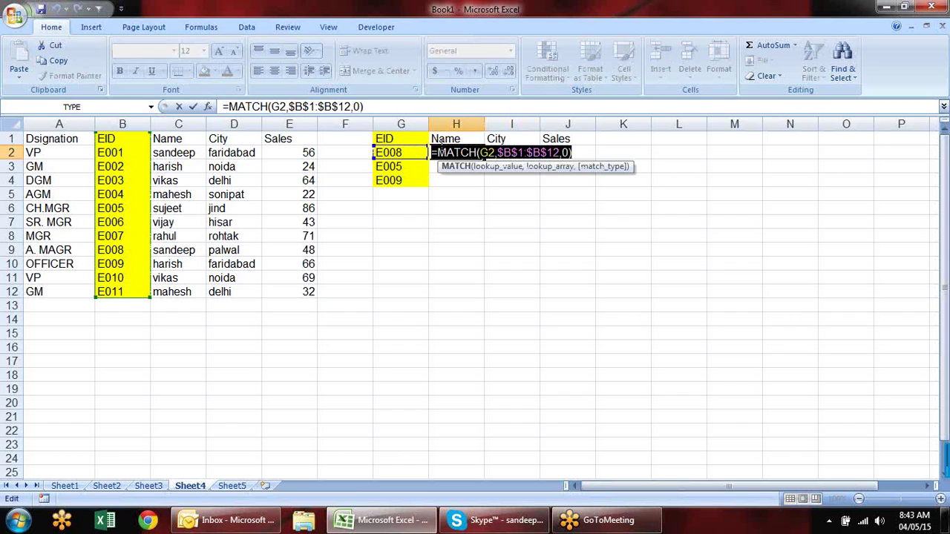
{"action": "key", "text": "Escape"}
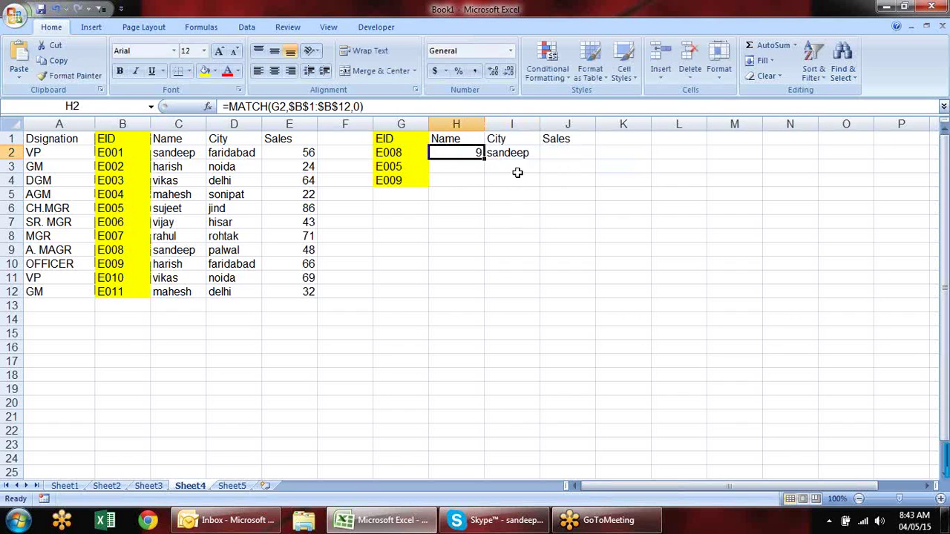
{"action": "double_click", "coordinate": [515, 152]}
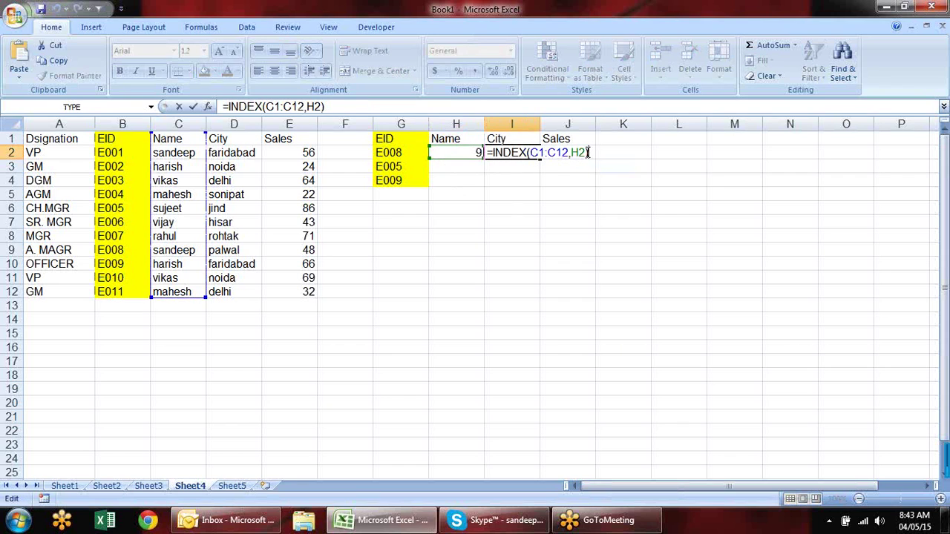
{"action": "left_click_drag", "start_coordinate": [584, 152], "coordinate": [570, 153]}
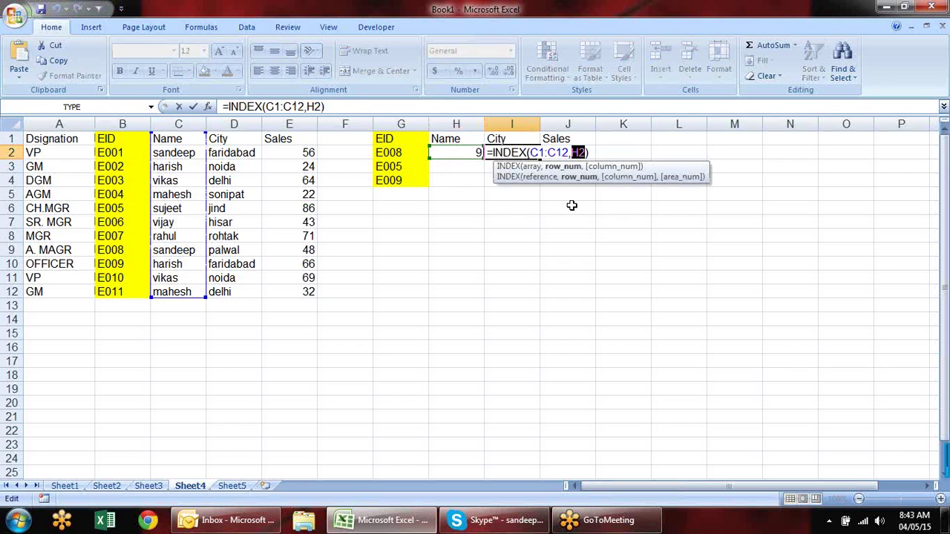
{"action": "key", "text": "ctrl+v"}
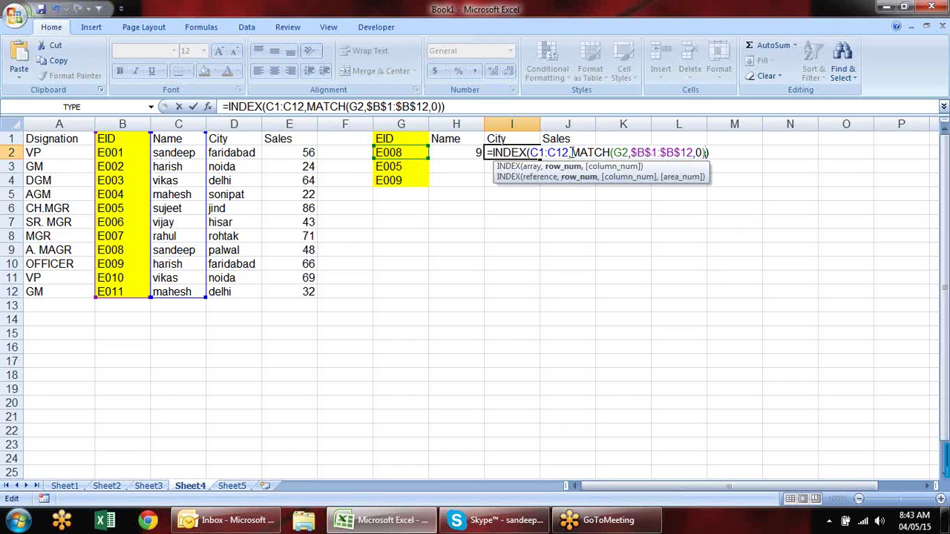
{"action": "left_click_drag", "start_coordinate": [570, 152], "coordinate": [532, 152]}
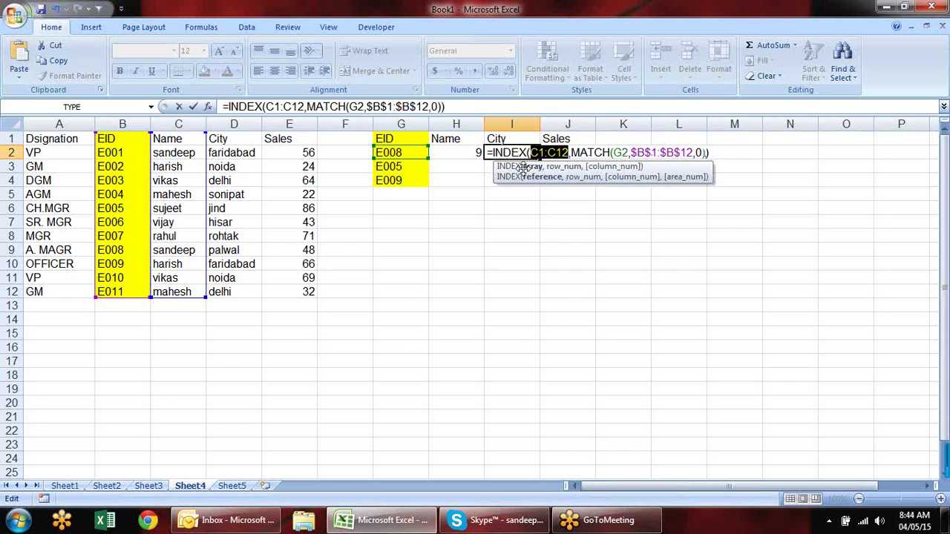
{"action": "key", "text": "F4"}
{"action": "key", "text": "F4"}
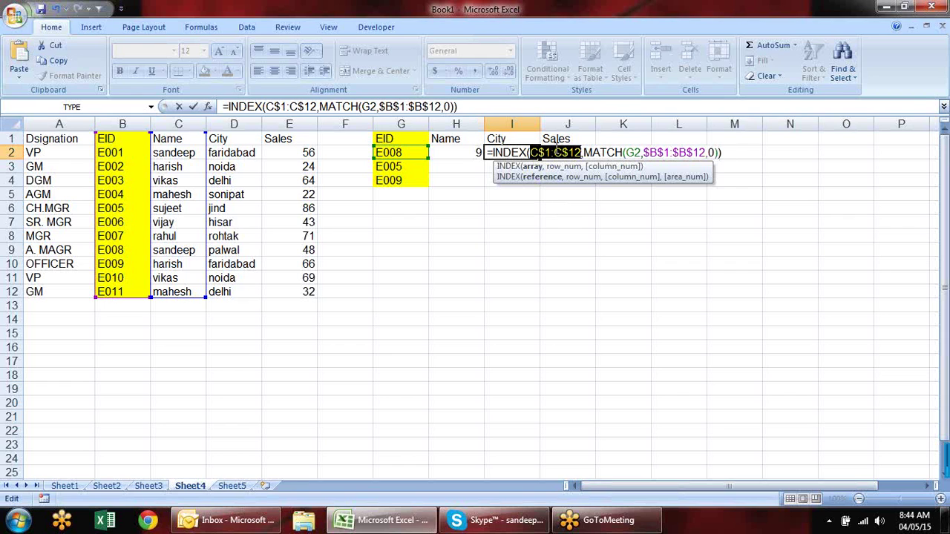
{"action": "key", "text": "Escape"}
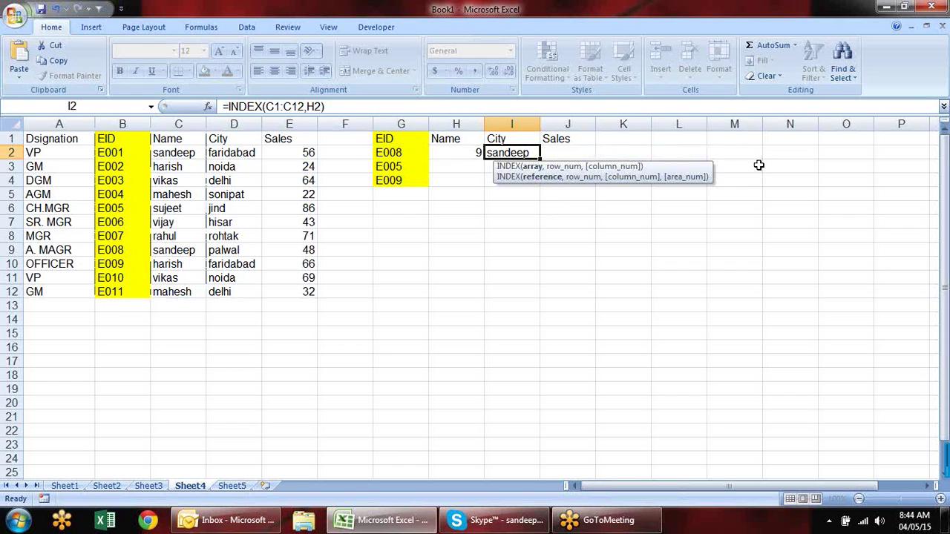
Try moving the INDEX formula from I2 to H2, and undo the move
{"action": "key", "text": "ctrl+x"}
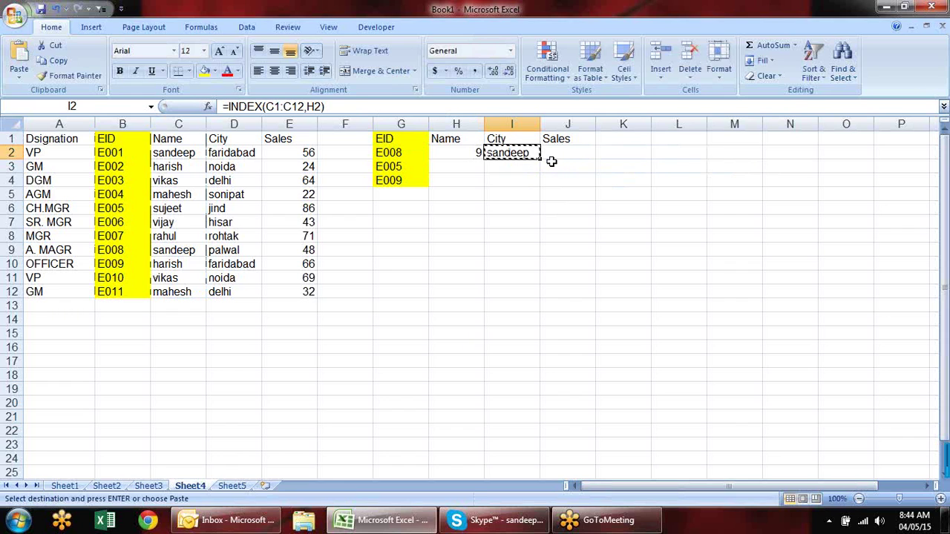
{"action": "key", "text": "Left"}
{"action": "key", "text": "ctrl+v"}
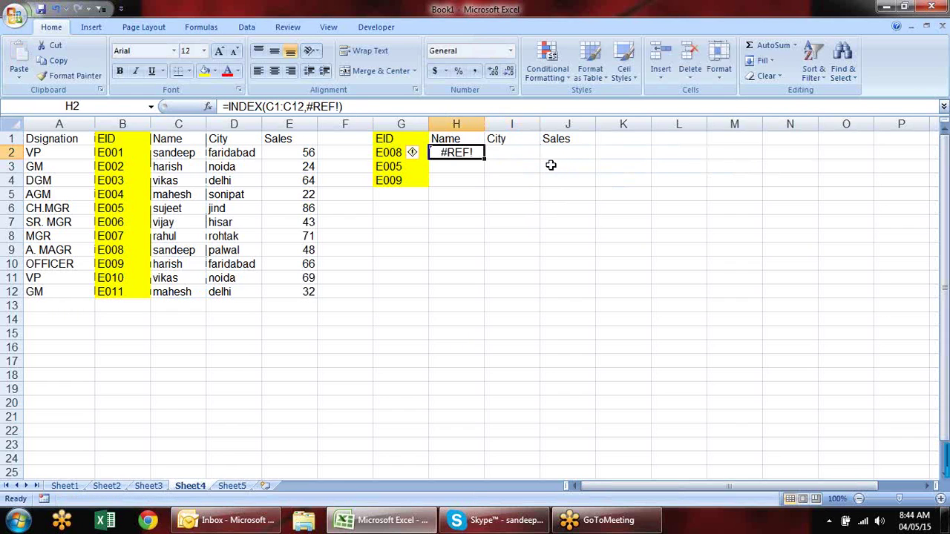
{"action": "key", "text": "ctrl+z"}
{"action": "left_click", "coordinate": [528, 154]}
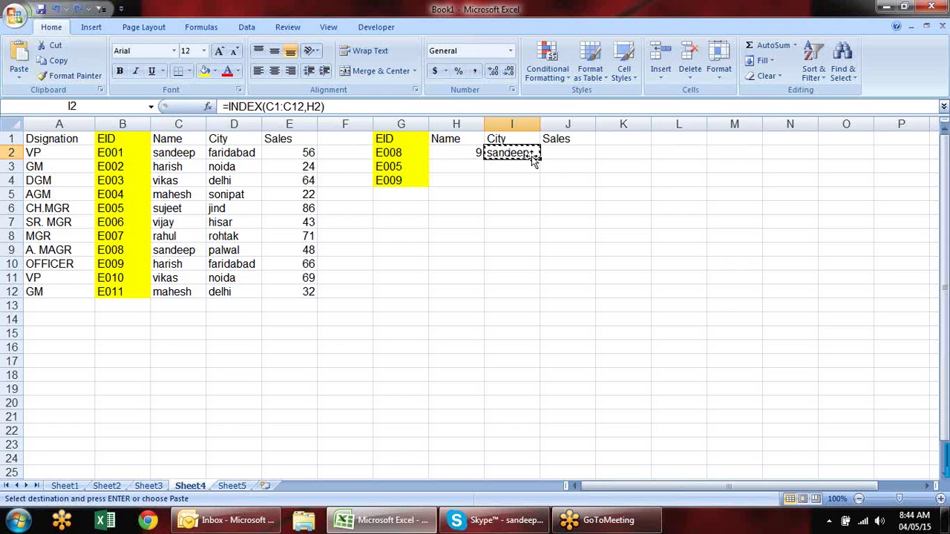
{"action": "key", "text": "F2"}
{"action": "key", "text": "Escape"}
{"action": "key", "text": "F2"}
{"action": "double_click", "coordinate": [576, 152]}
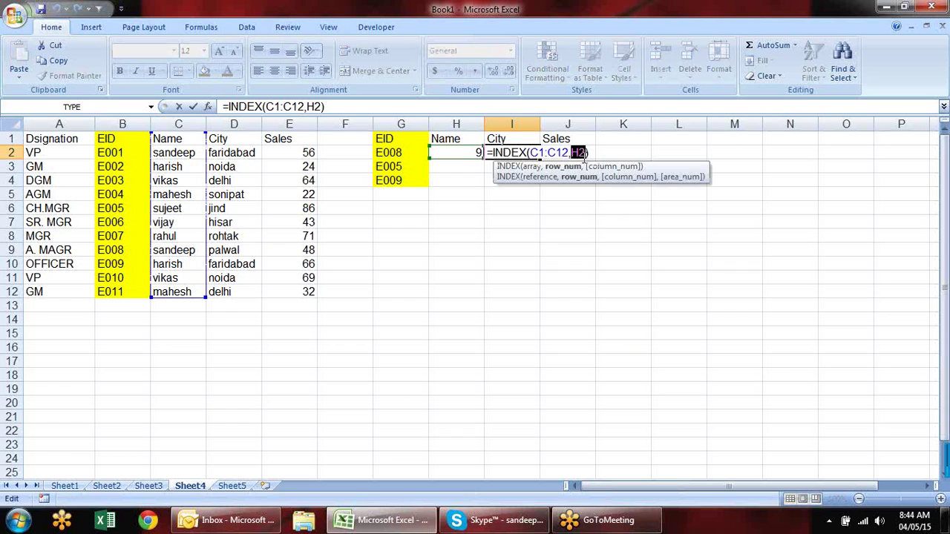
{"action": "key", "text": "Escape"}
Replace the H2 reference in the I2 INDEX formula with MATCH(G2,$B$1:$B$12,0) copied from H2
{"action": "left_click", "coordinate": [476, 151]}
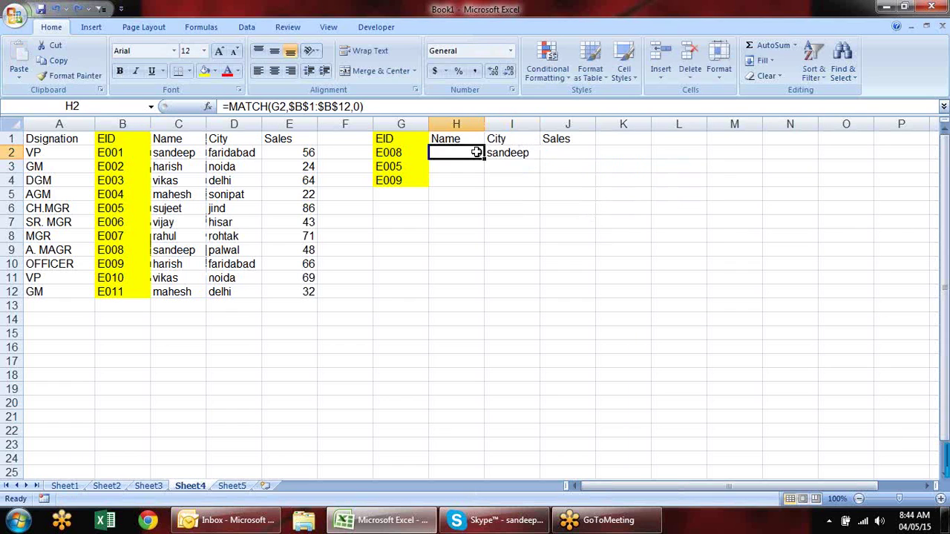
{"action": "double_click", "coordinate": [475, 151]}
{"action": "left_click_drag", "start_coordinate": [584, 153], "coordinate": [438, 153]}
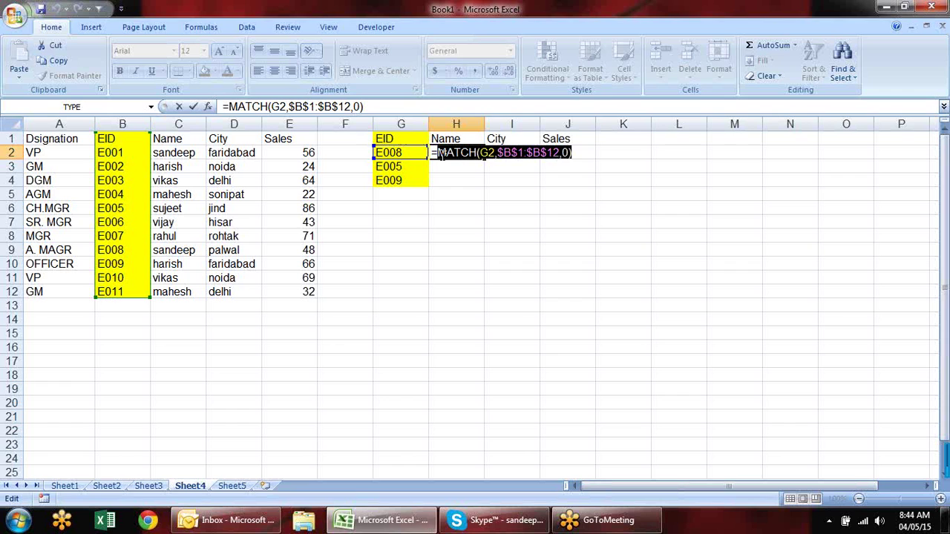
{"action": "key", "text": "Escape"}
{"action": "left_click", "coordinate": [534, 155]}
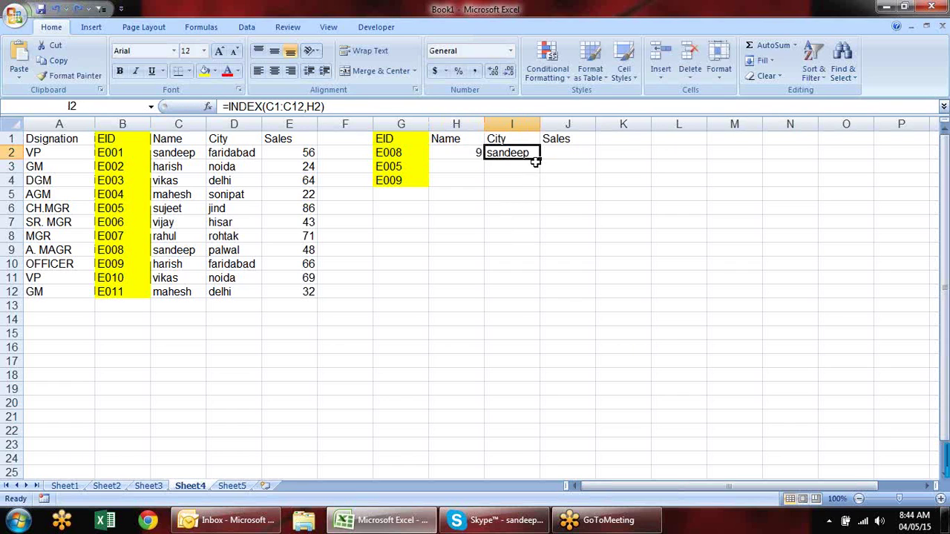
{"action": "double_click", "coordinate": [549, 158]}
{"action": "left_click_drag", "start_coordinate": [588, 152], "coordinate": [570, 153]}
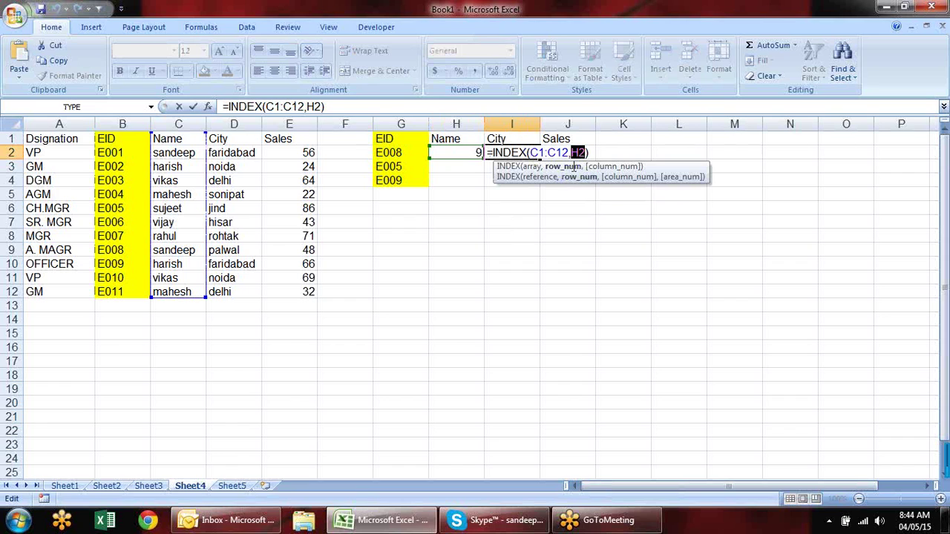
{"action": "key", "text": "ctrl+v"}
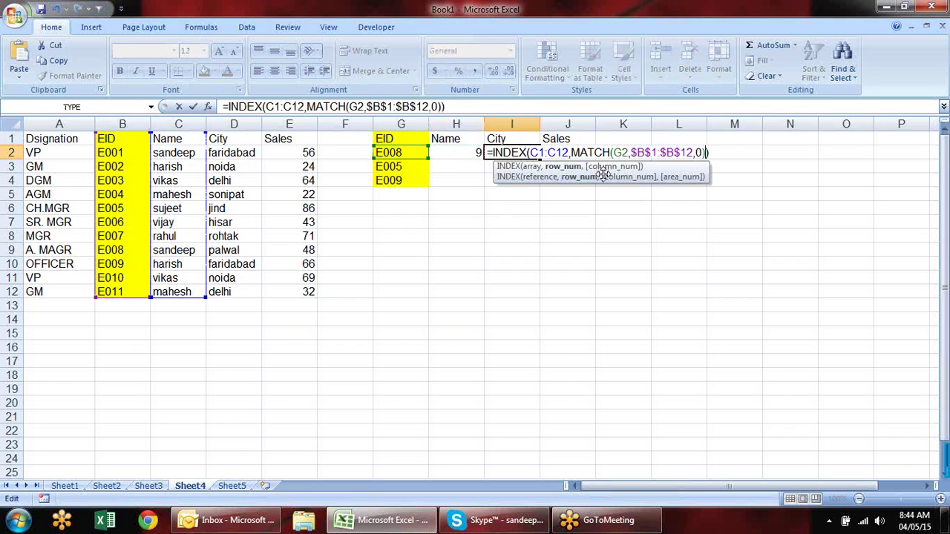
{"action": "key", "text": "Return"}
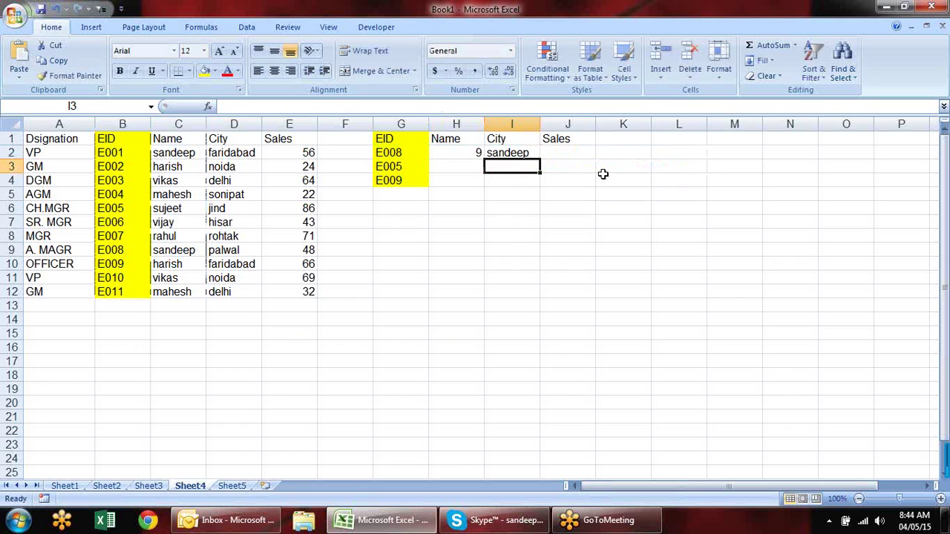
Move the combined INDEX and MATCH formula from I2 to H2, under the Name header
{"action": "left_click", "coordinate": [536, 152]}
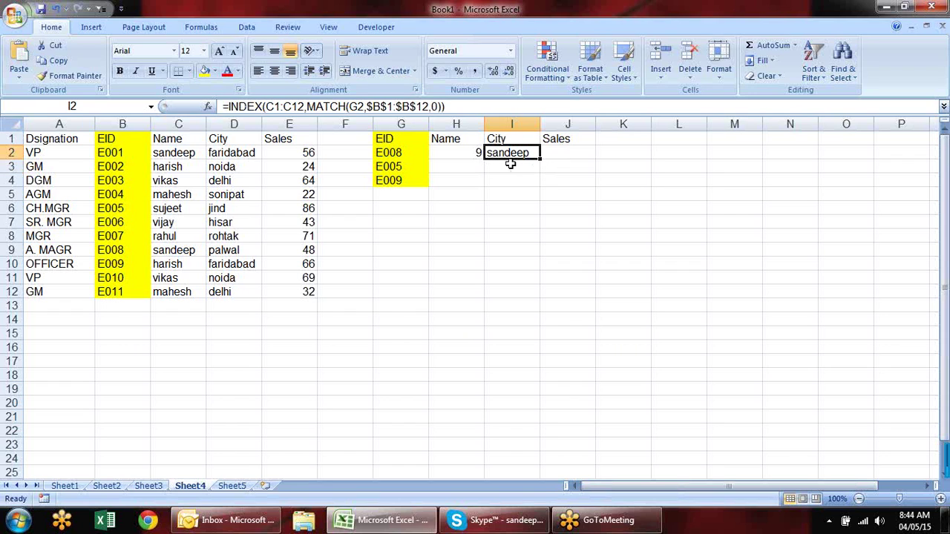
{"action": "key", "text": "ctrl+x"}
{"action": "key", "text": "Left"}
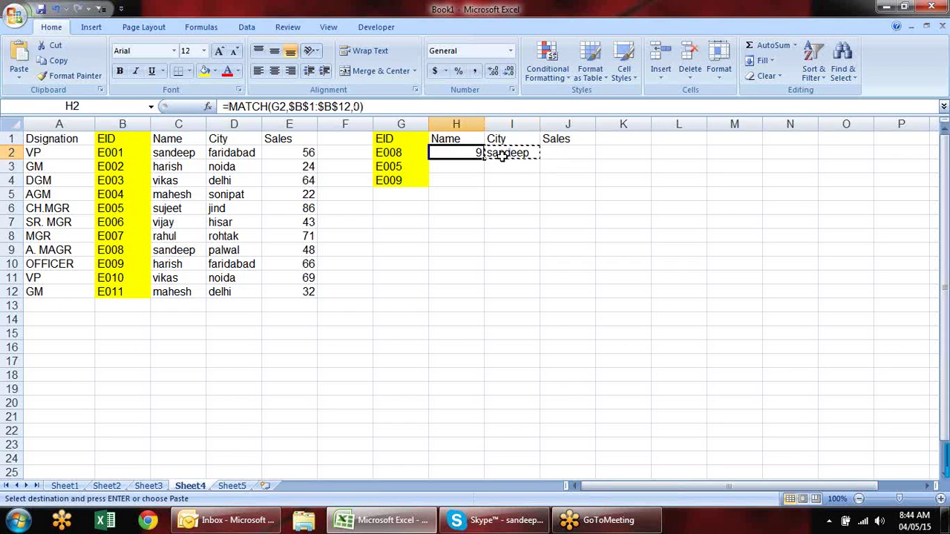
{"action": "key", "text": "ctrl+v"}
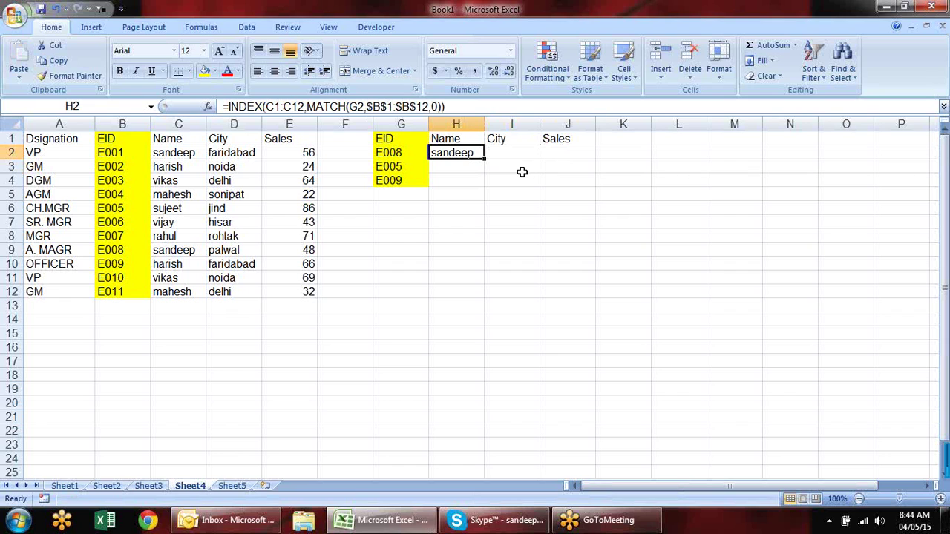
Lock the rows of the INDEX array in H2 as C$1:C$12 and fill the formula across to J2
{"action": "key", "text": "F2"}
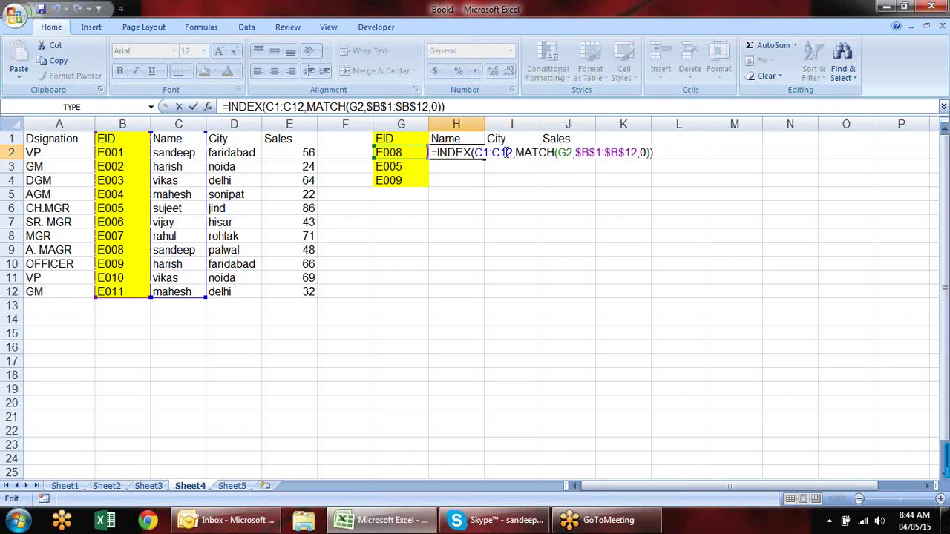
{"action": "left_click", "coordinate": [484, 152]}
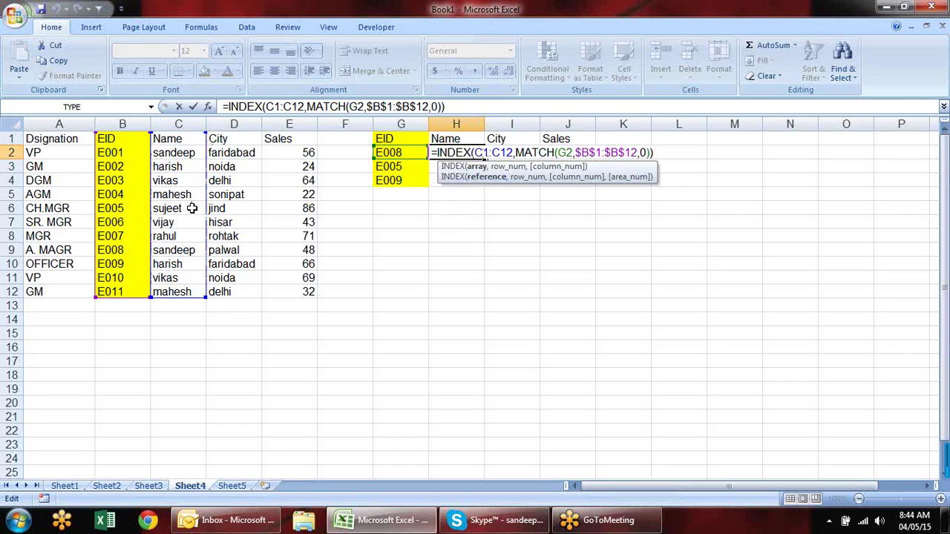
{"action": "type", "text": "$B"}
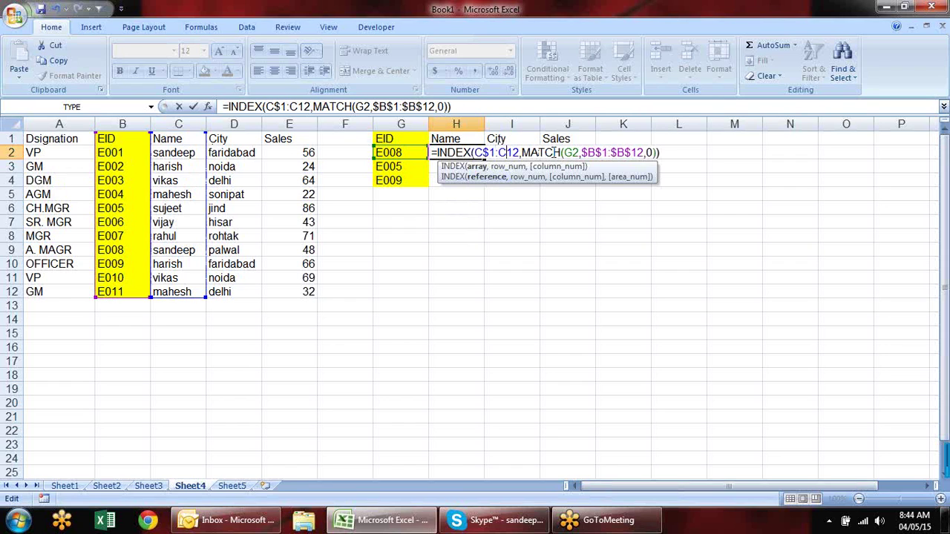
{"action": "type", "text": "$"}
{"action": "key", "text": "Return"}
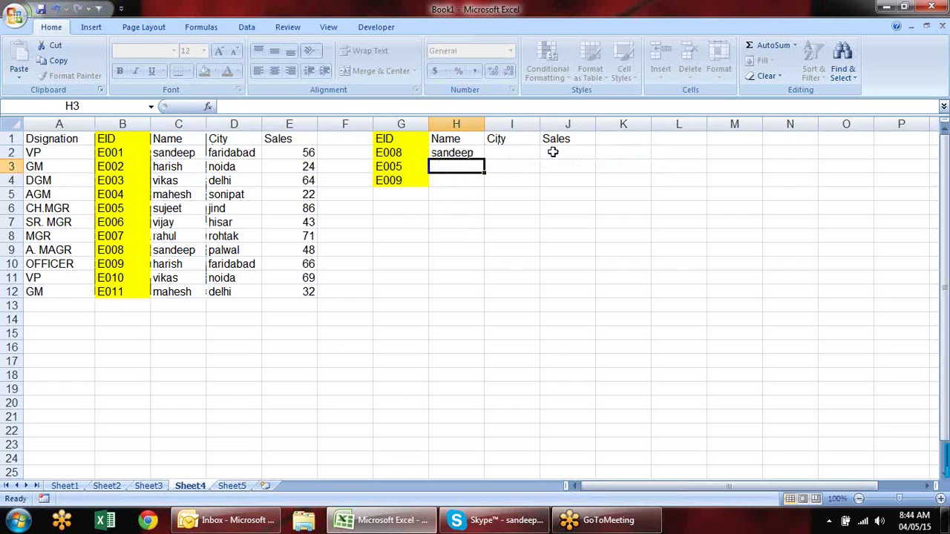
{"action": "left_click", "coordinate": [462, 153]}
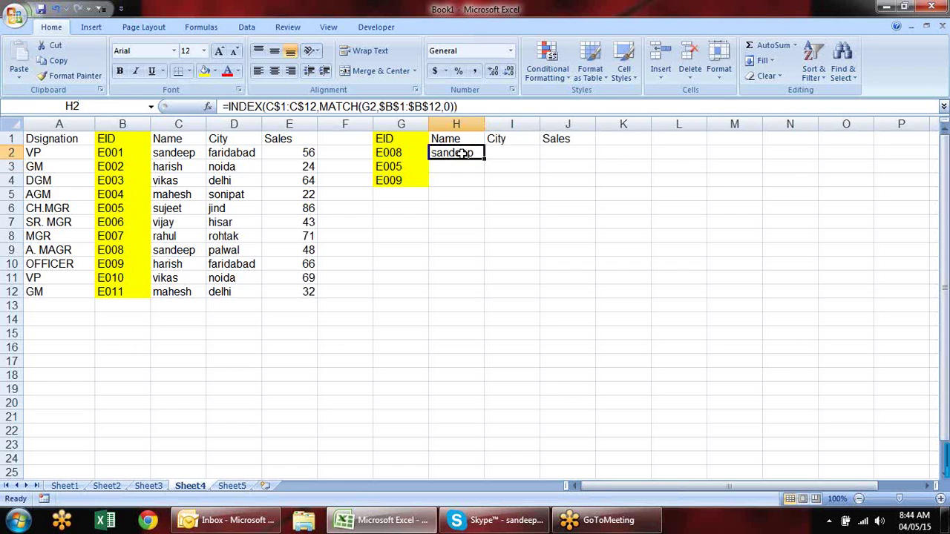
{"action": "left_click_drag", "start_coordinate": [483, 160], "coordinate": [593, 166]}
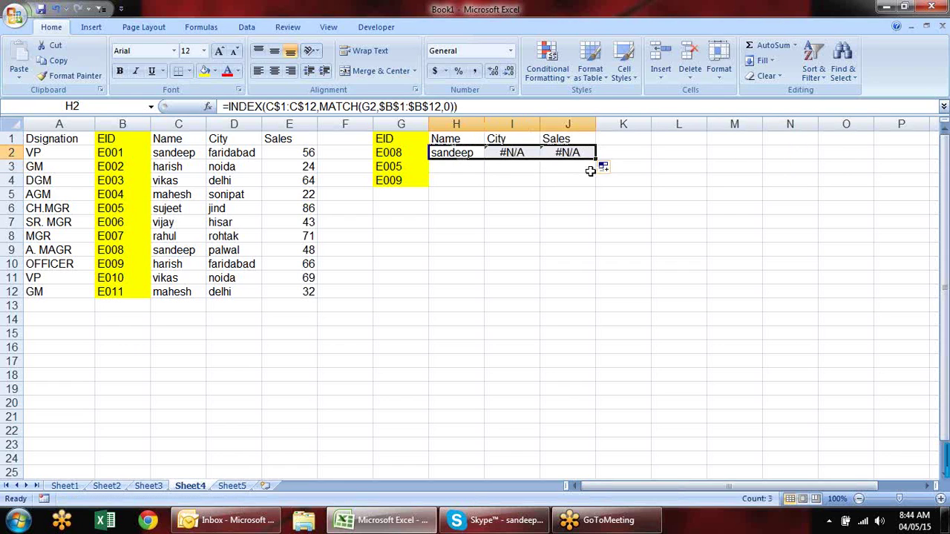
Lock the column of the MATCH lookup value in the H2 formula as $G2
{"action": "left_click", "coordinate": [481, 152]}
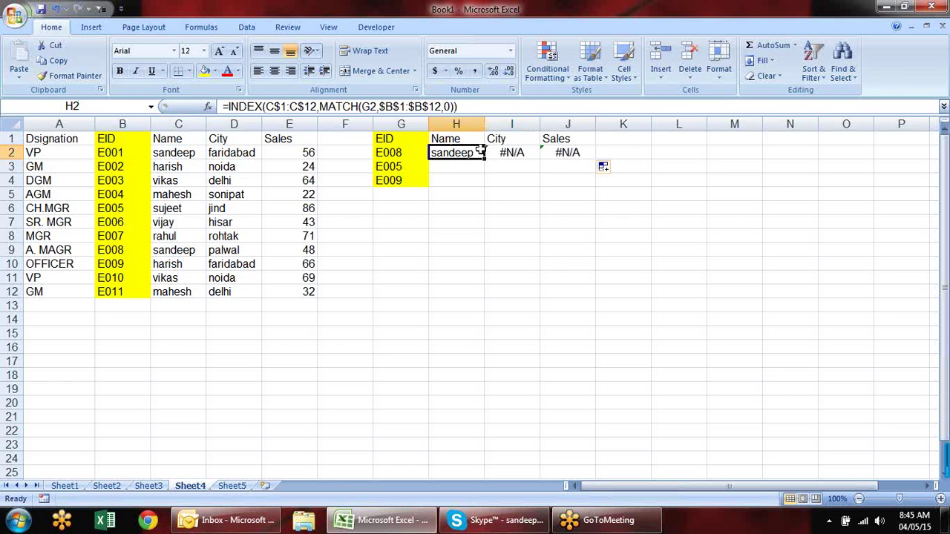
{"action": "key", "text": "F2"}
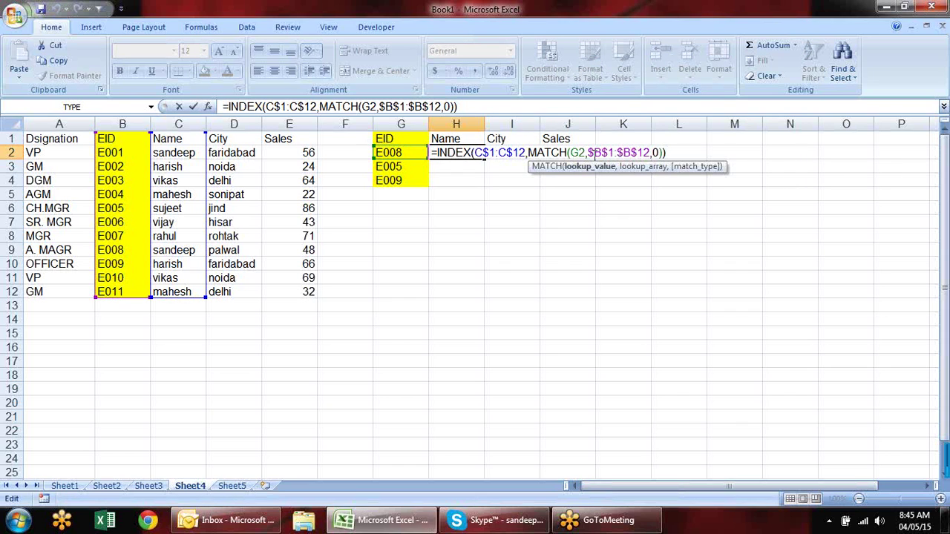
{"action": "type", "text": "$"}
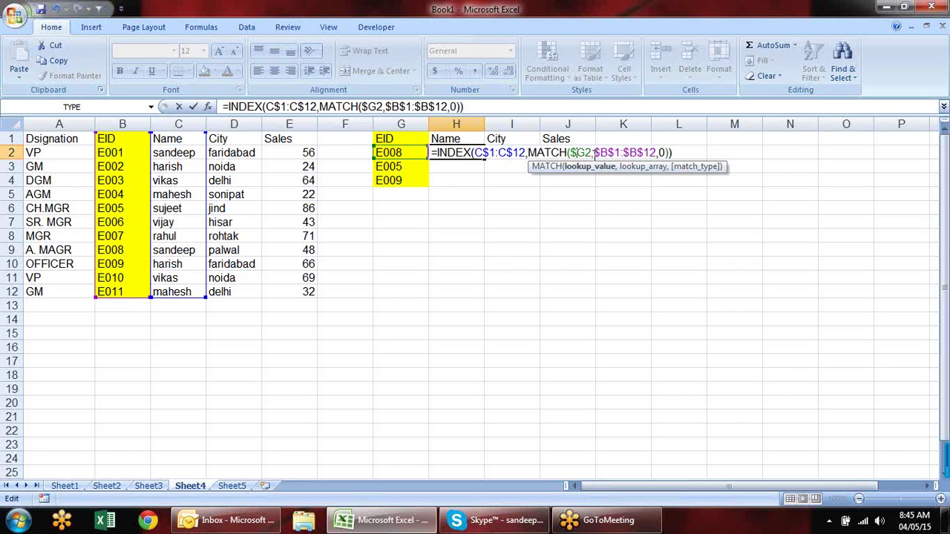
{"action": "key", "text": "Return"}
{"action": "left_click", "coordinate": [482, 153]}
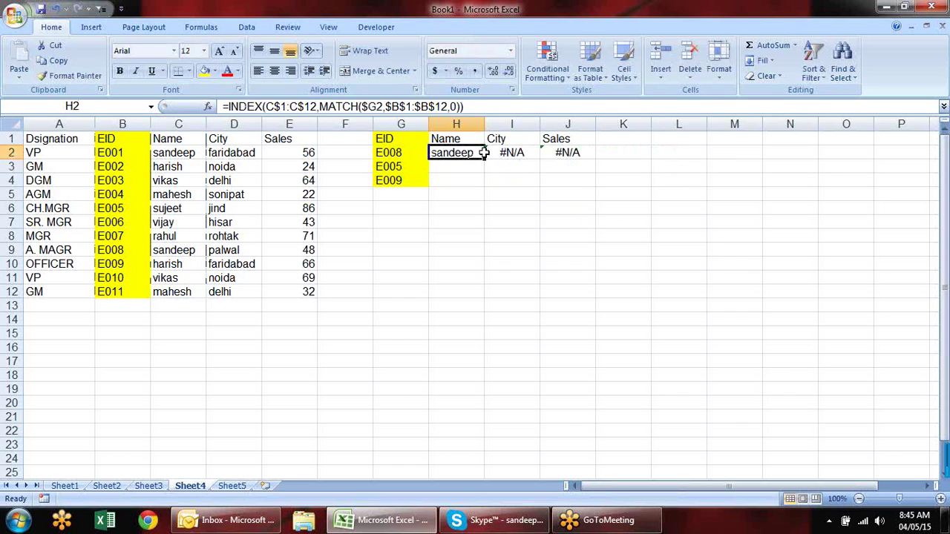
Fill the H2 formula across to J2 and review the INDEX and MATCH references in the filled cells
{"action": "left_click_drag", "start_coordinate": [482, 159], "coordinate": [572, 158]}
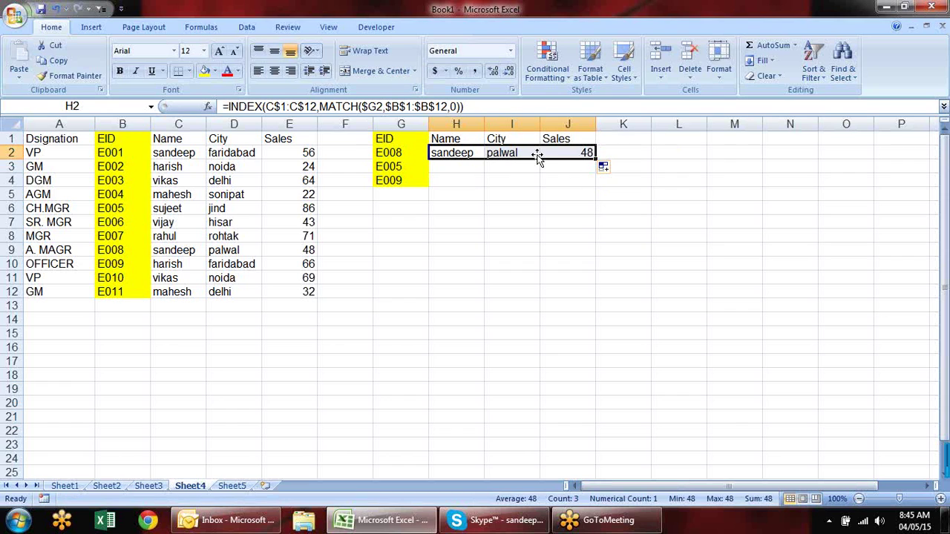
{"action": "left_click", "coordinate": [466, 152]}
{"action": "double_click", "coordinate": [467, 153]}
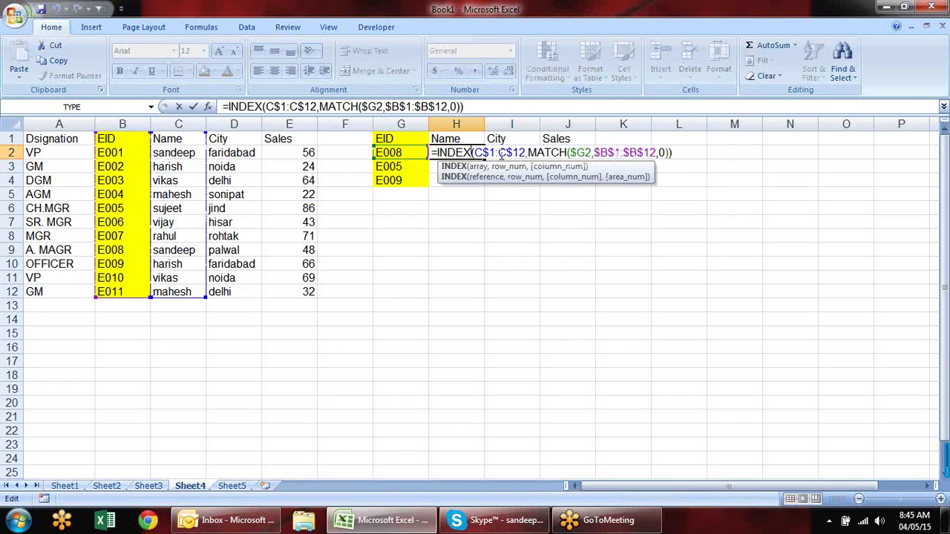
{"action": "left_click", "coordinate": [486, 154]}
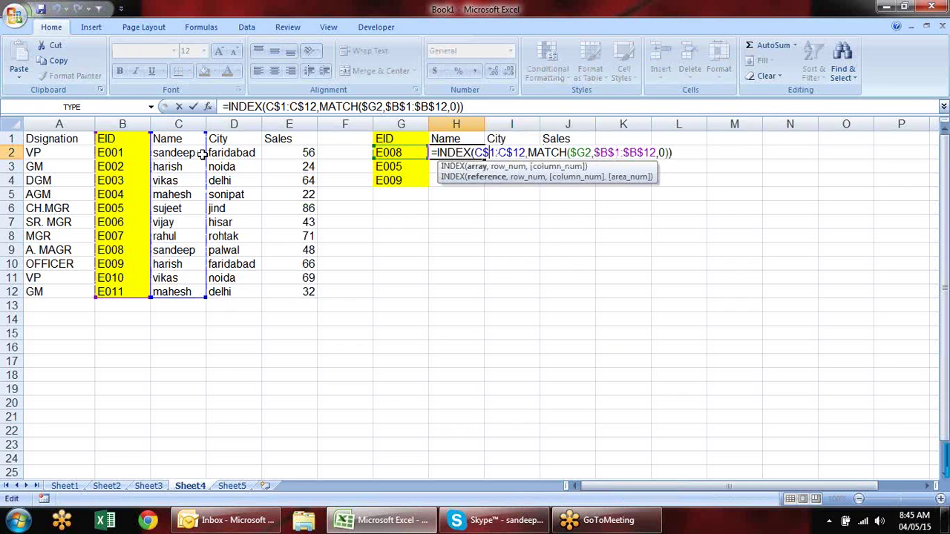
{"action": "key", "text": "Escape"}
{"action": "double_click", "coordinate": [477, 157]}
{"action": "left_click", "coordinate": [476, 152]}
{"action": "key", "text": "Escape"}
{"action": "double_click", "coordinate": [496, 153]}
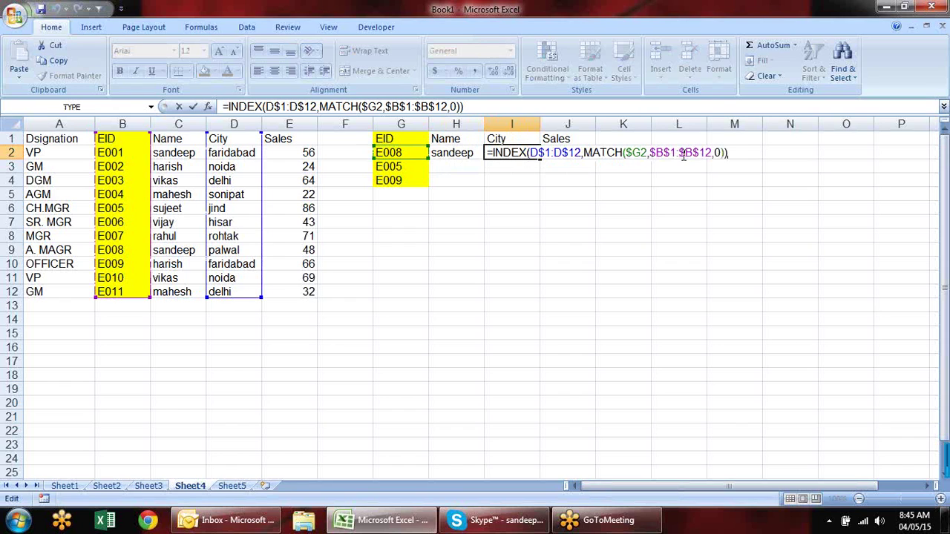
{"action": "key", "text": "Escape"}
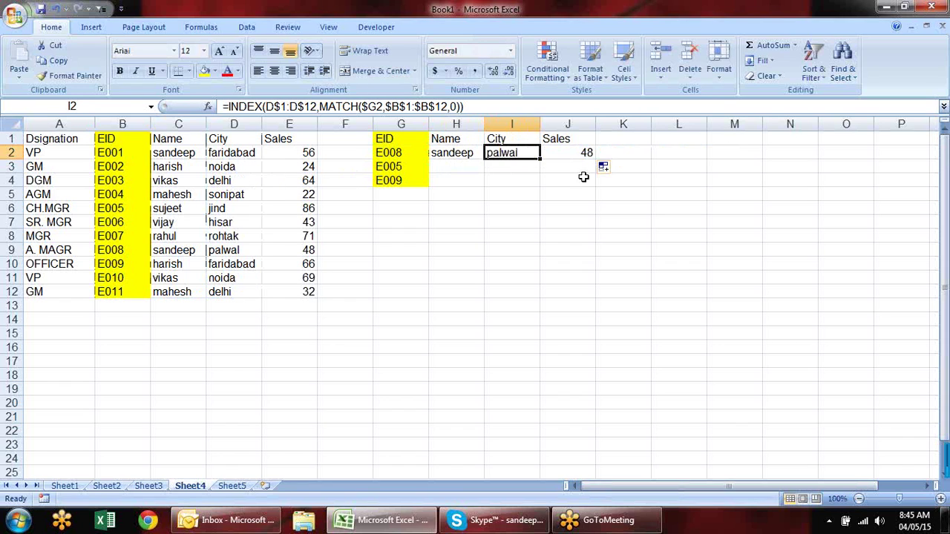
{"action": "left_click", "coordinate": [578, 154]}
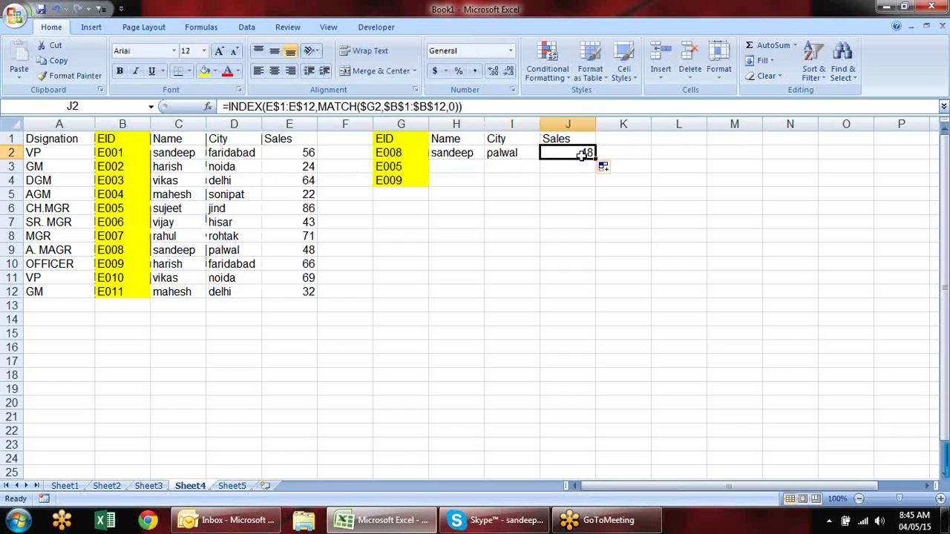
Add the heading Desgination in K1 and extend the lookup formula from J2 into K2
{"action": "left_click", "coordinate": [638, 142]}
{"action": "type", "text": "Desgination"}
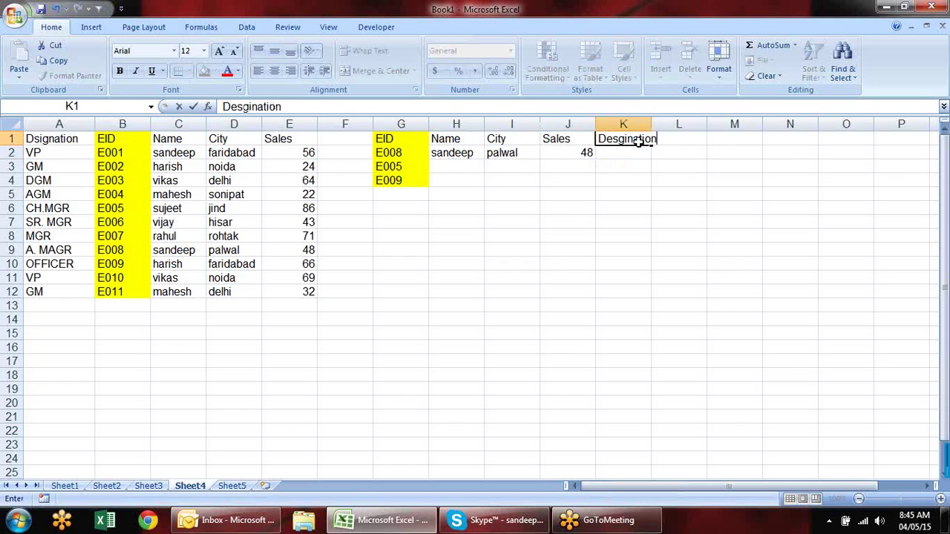
{"action": "key", "text": "Return"}
{"action": "left_click", "coordinate": [587, 153]}
{"action": "left_click_drag", "start_coordinate": [601, 158], "coordinate": [643, 161]}
{"action": "left_click", "coordinate": [631, 155]}
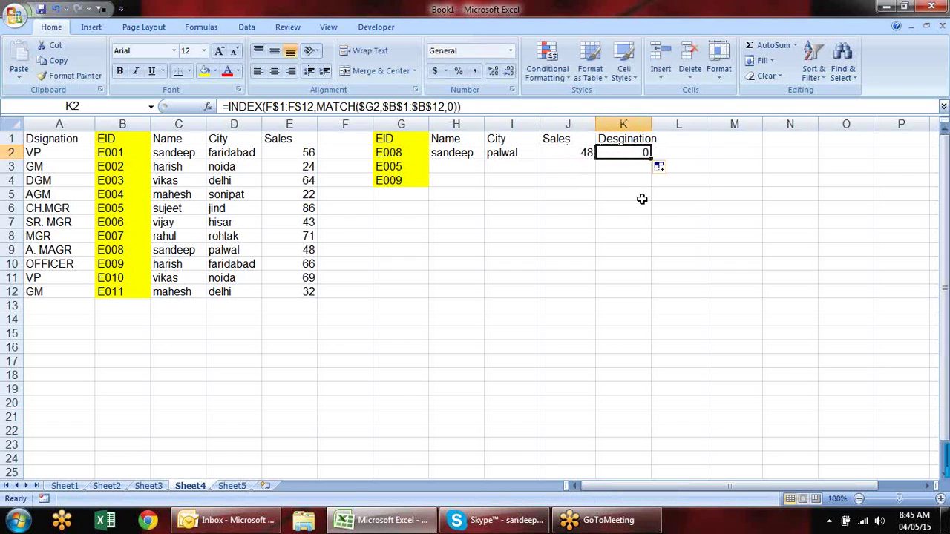
Point the INDEX array of the K2 formula to A$1:A$12 and fill the formulas in H2:K2 down to row 4
{"action": "key", "text": "F2"}
{"action": "left_click_drag", "start_coordinate": [373, 215], "coordinate": [56, 147]}
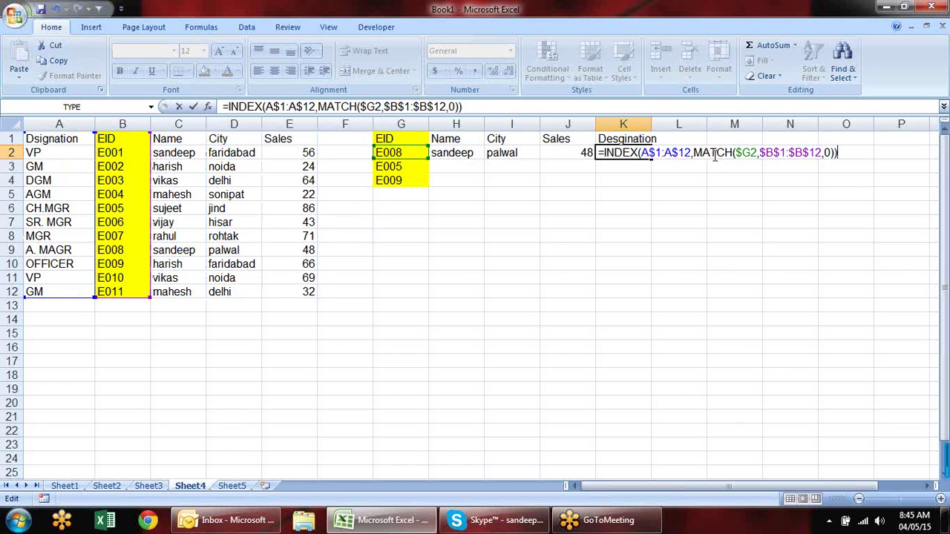
{"action": "left_click", "coordinate": [646, 153]}
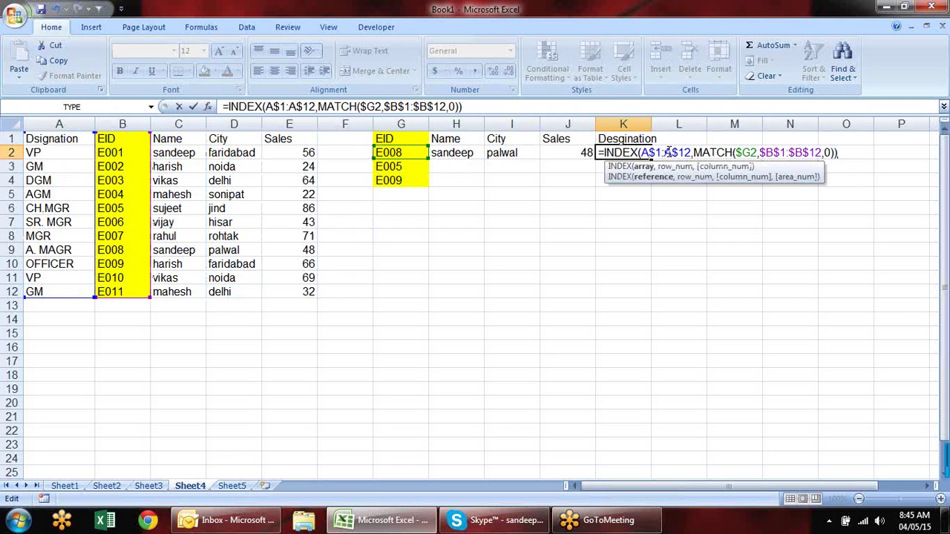
{"action": "key", "text": "Return"}
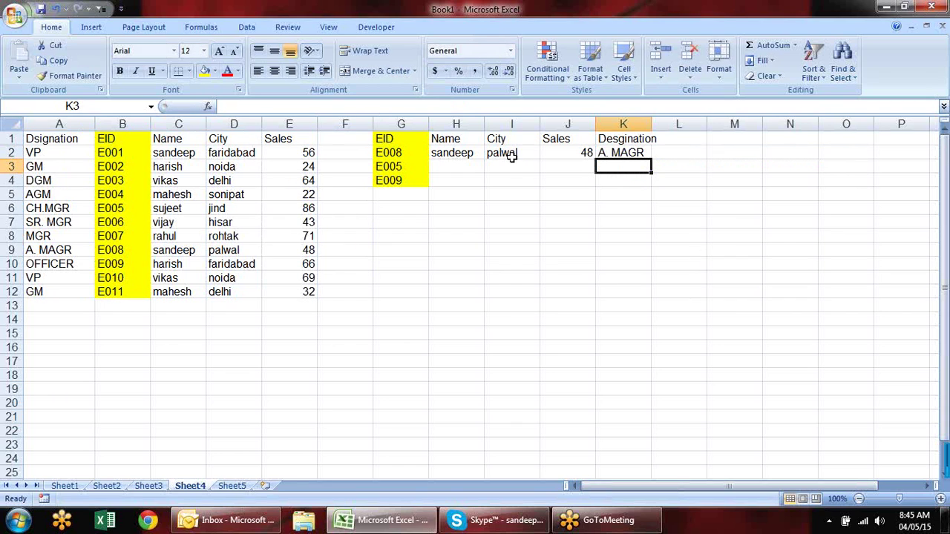
{"action": "left_click_drag", "start_coordinate": [449, 153], "coordinate": [651, 191]}
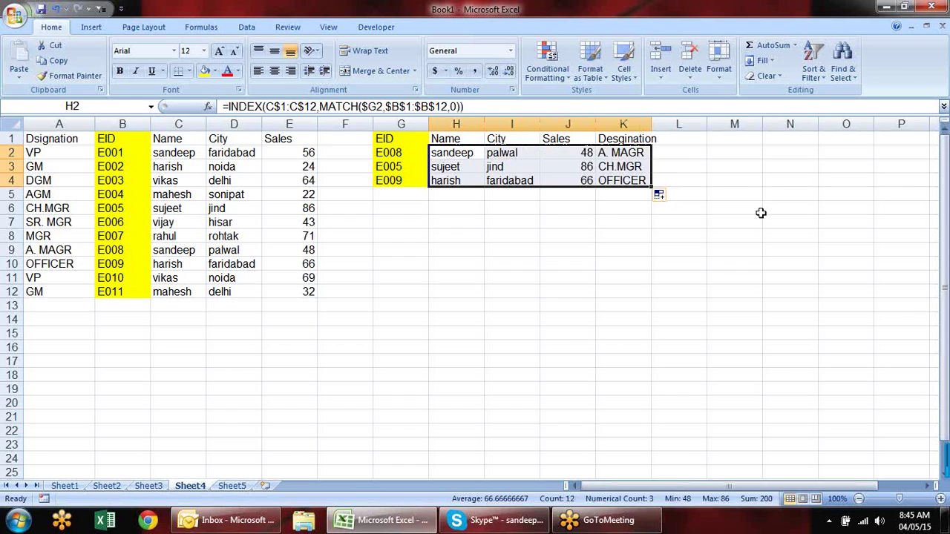
{"action": "left_click", "coordinate": [760, 214]}
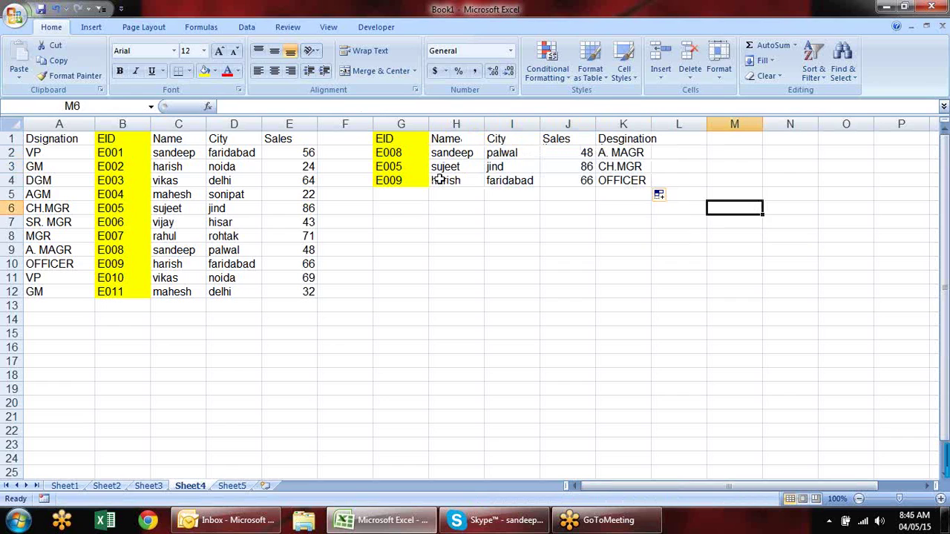
Change the lookup EID in G2 to E002
{"action": "left_click", "coordinate": [417, 154]}
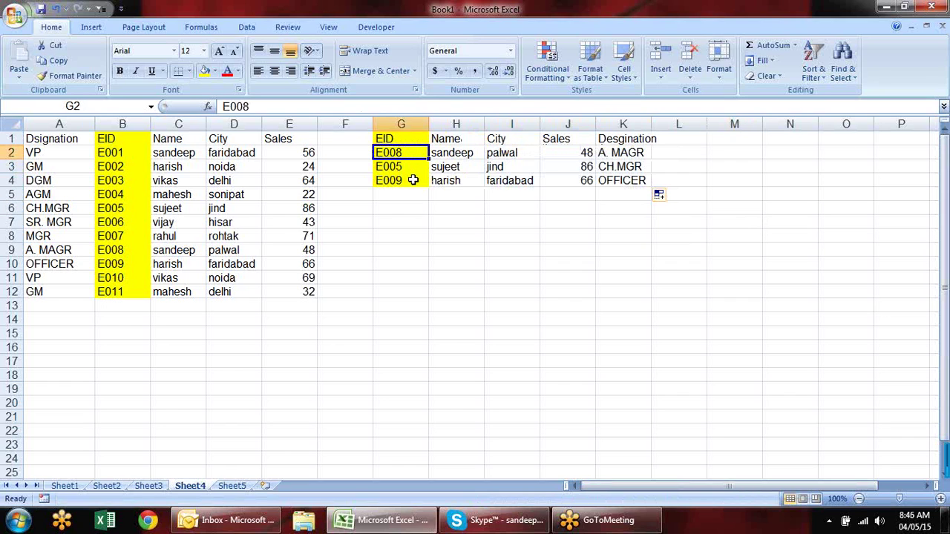
{"action": "double_click", "coordinate": [420, 153]}
{"action": "key", "text": "BackSpace"}
{"action": "type", "text": "2"}
{"action": "key", "text": "Return"}
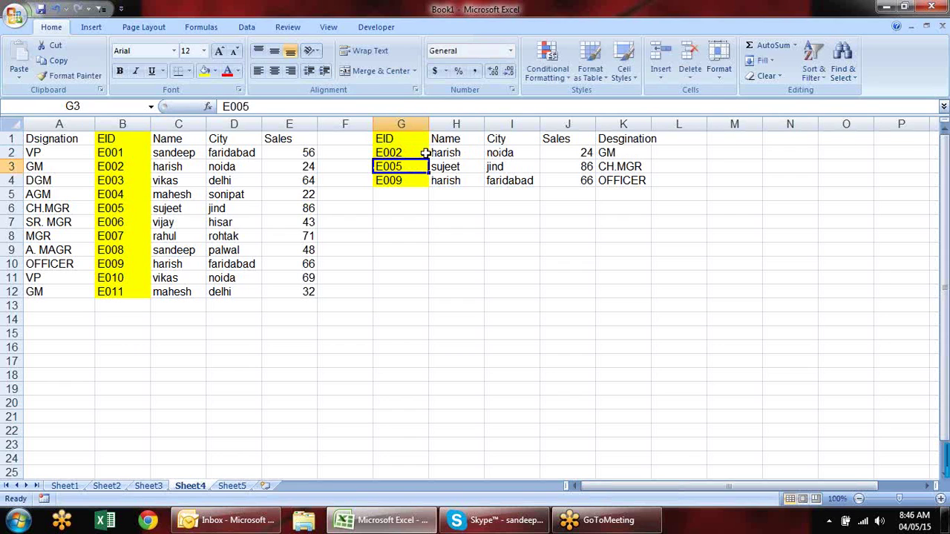
Check the name, city, sales and designation formulas in row 2 and examine the MATCH part of the K2 formula
{"action": "left_click", "coordinate": [473, 154]}
{"action": "left_click", "coordinate": [515, 152]}
{"action": "left_click", "coordinate": [568, 153]}
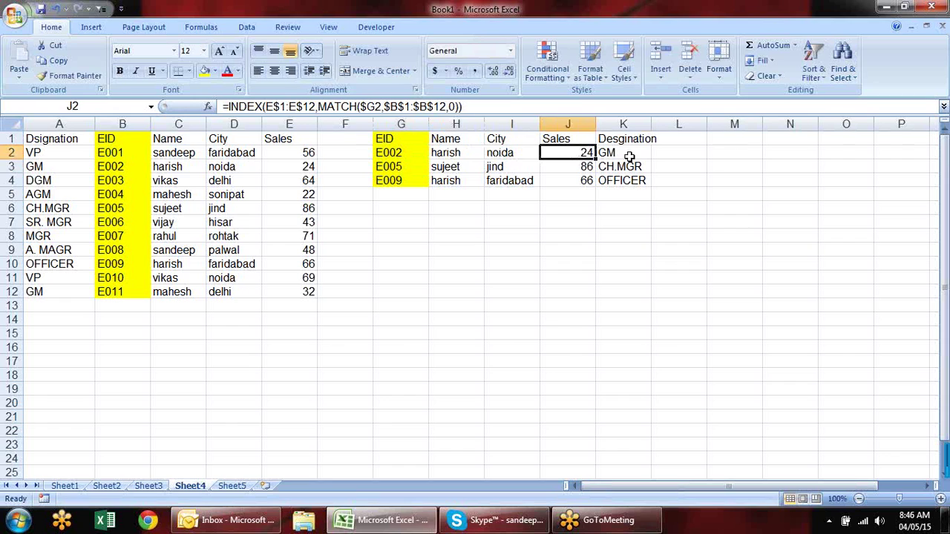
{"action": "left_click", "coordinate": [629, 155]}
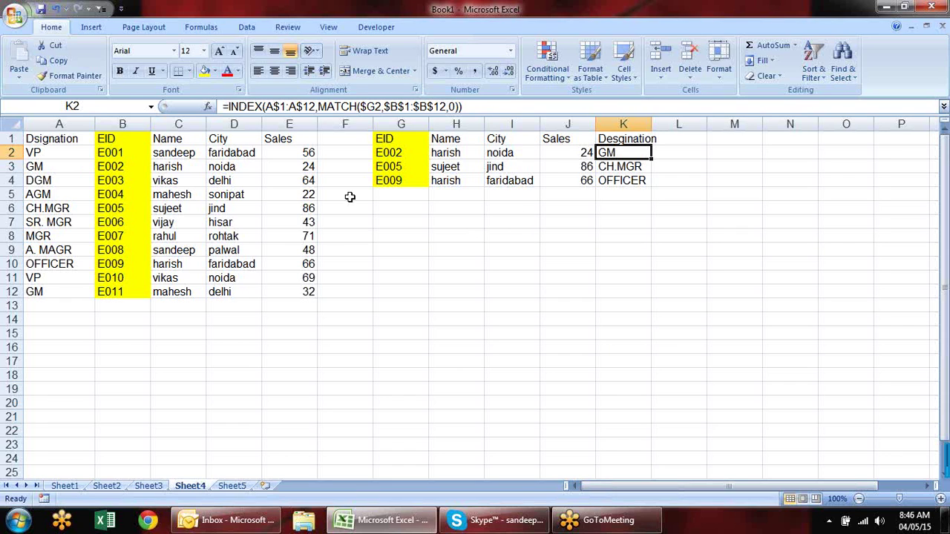
{"action": "left_click_drag", "start_coordinate": [319, 107], "coordinate": [458, 106]}
{"action": "left_click", "coordinate": [456, 106]}
{"action": "key", "text": "ctrl+Return"}
{"action": "key", "text": "F2"}
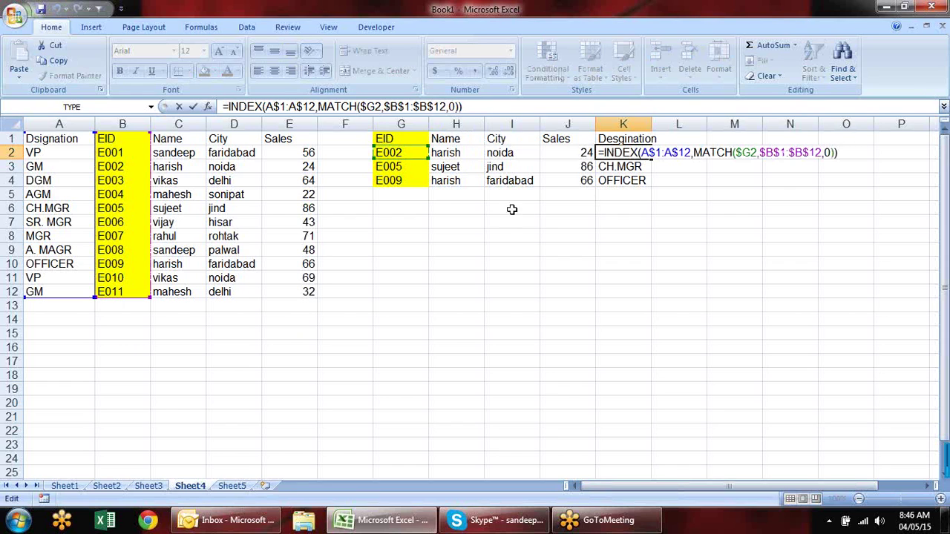
{"action": "key", "text": "Escape"}
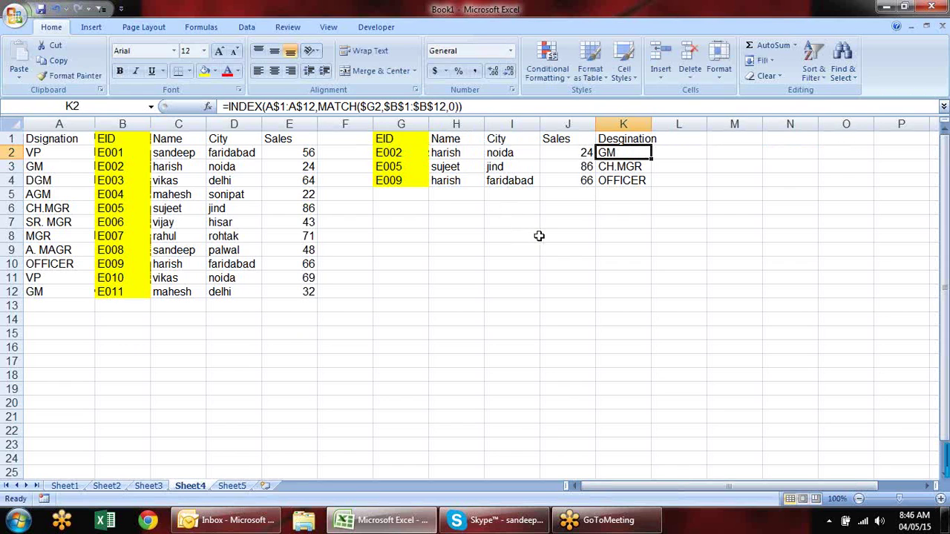
Go to Sheet3 and examine the column index argument of the IFERROR and VLOOKUP formula in H3
{"action": "left_click", "coordinate": [106, 486]}
{"action": "left_click", "coordinate": [65, 486]}
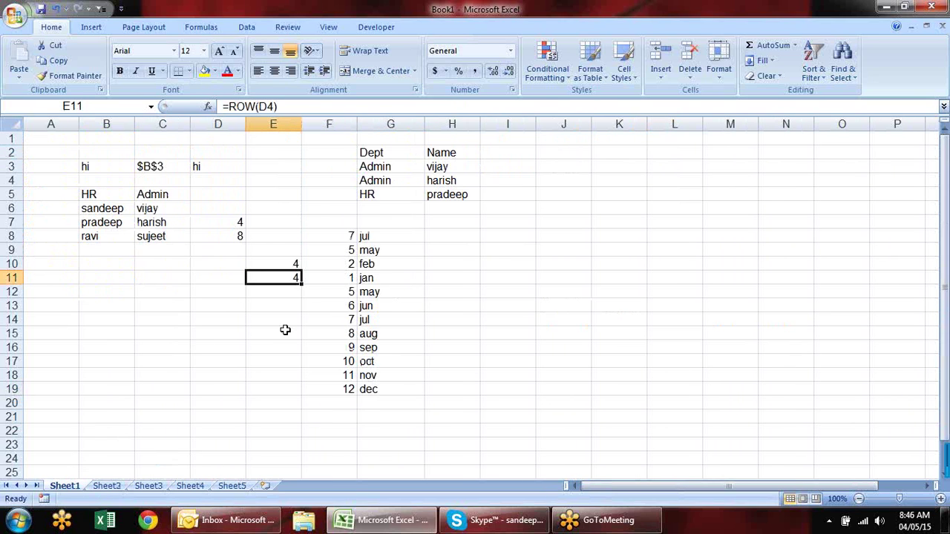
{"action": "left_click", "coordinate": [113, 486]}
{"action": "left_click", "coordinate": [151, 486]}
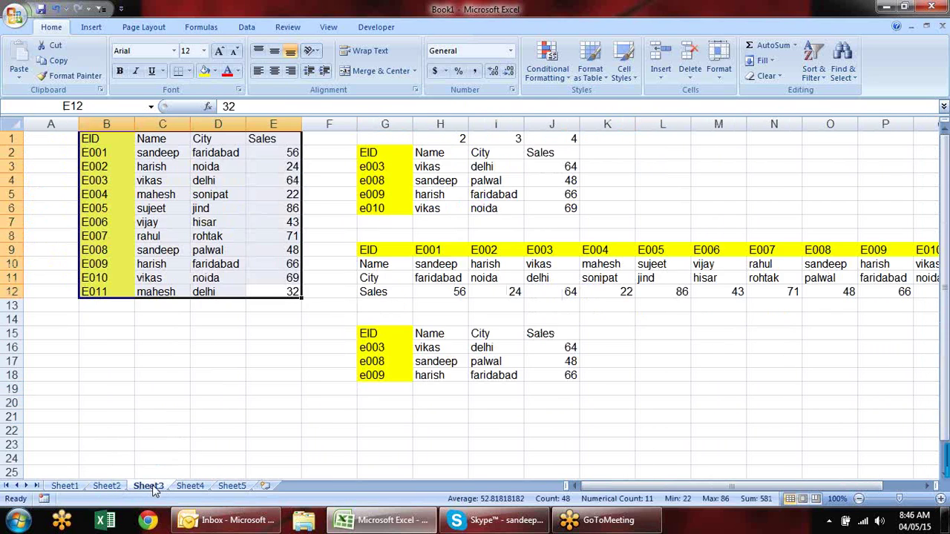
{"action": "left_click", "coordinate": [444, 165]}
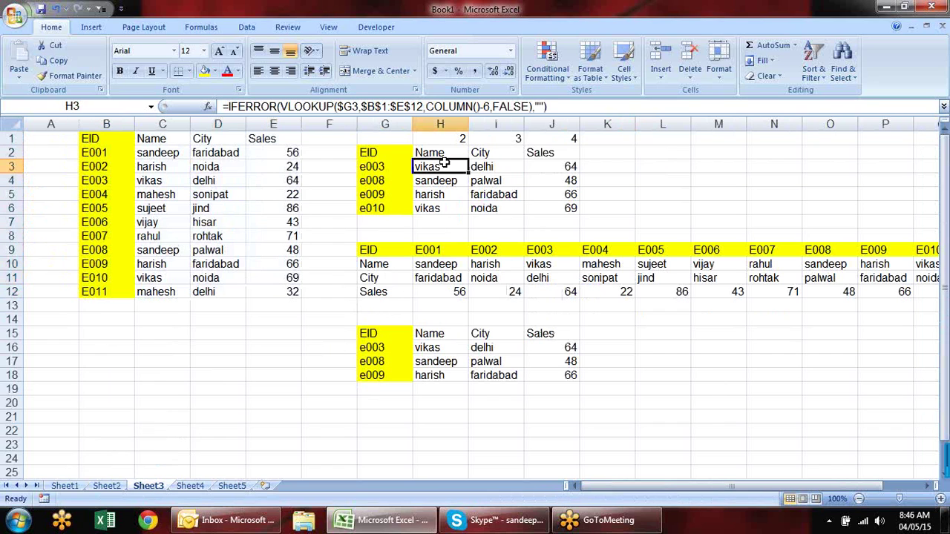
{"action": "key", "text": "F2"}
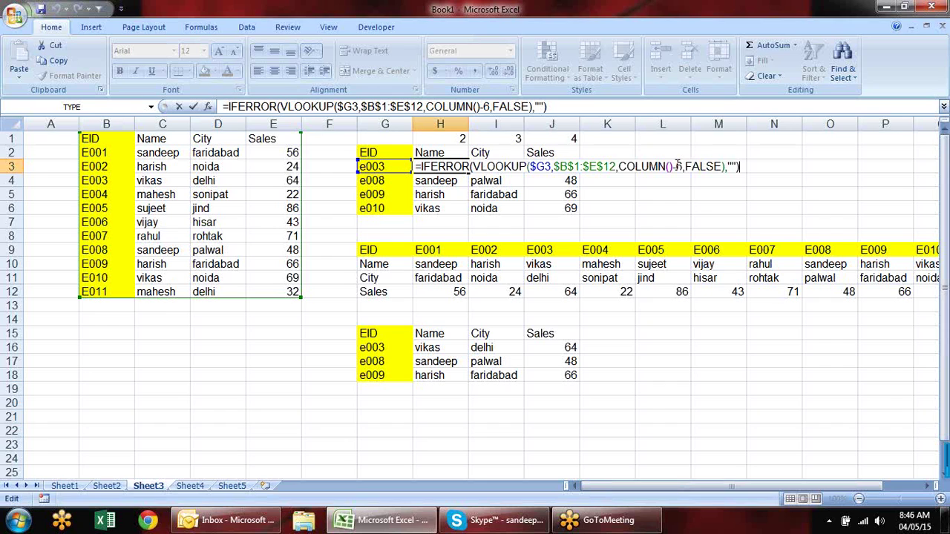
{"action": "key", "text": "Escape"}
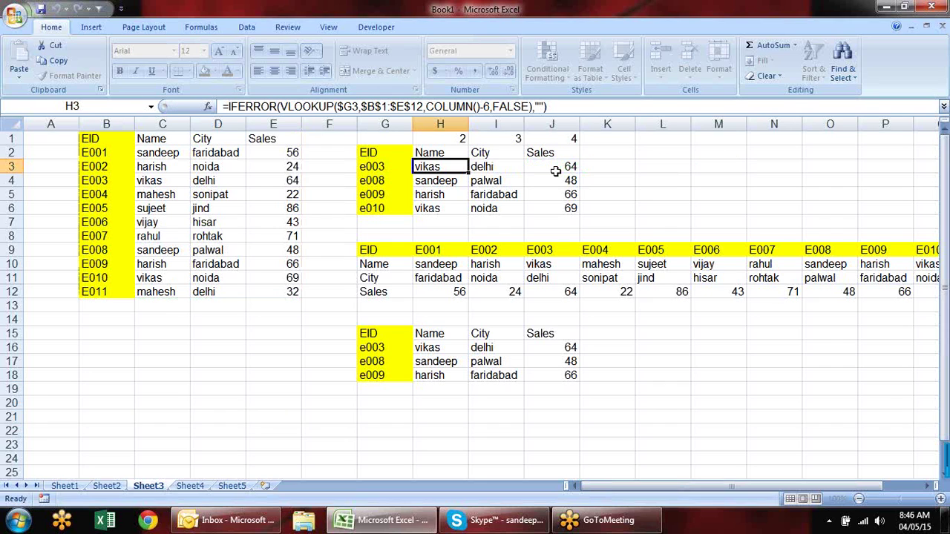
{"action": "left_click", "coordinate": [634, 154]}
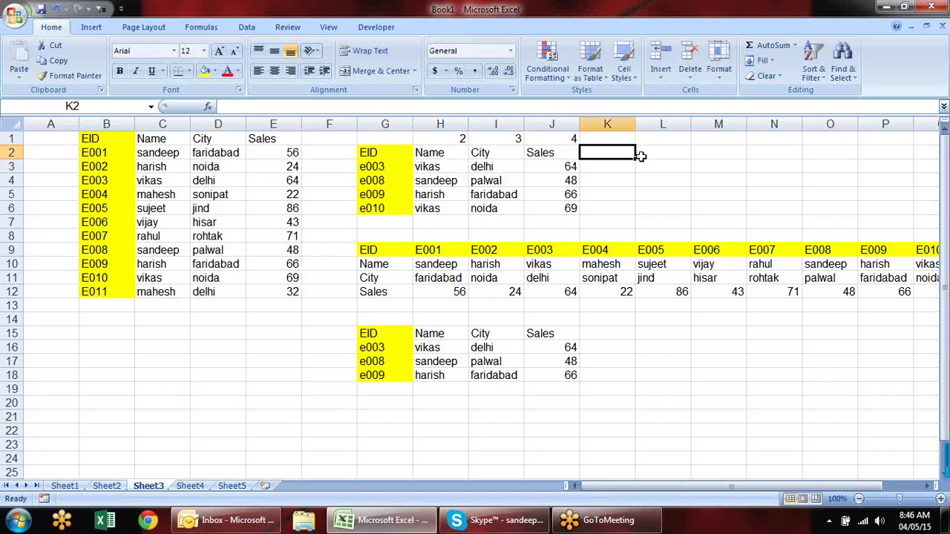
{"action": "type", "text": "="}
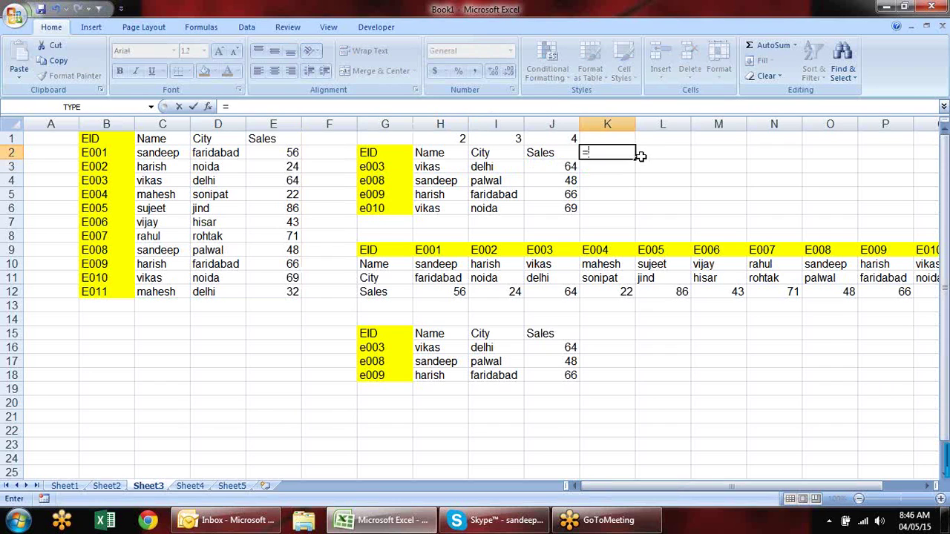
{"action": "key", "text": "Escape"}
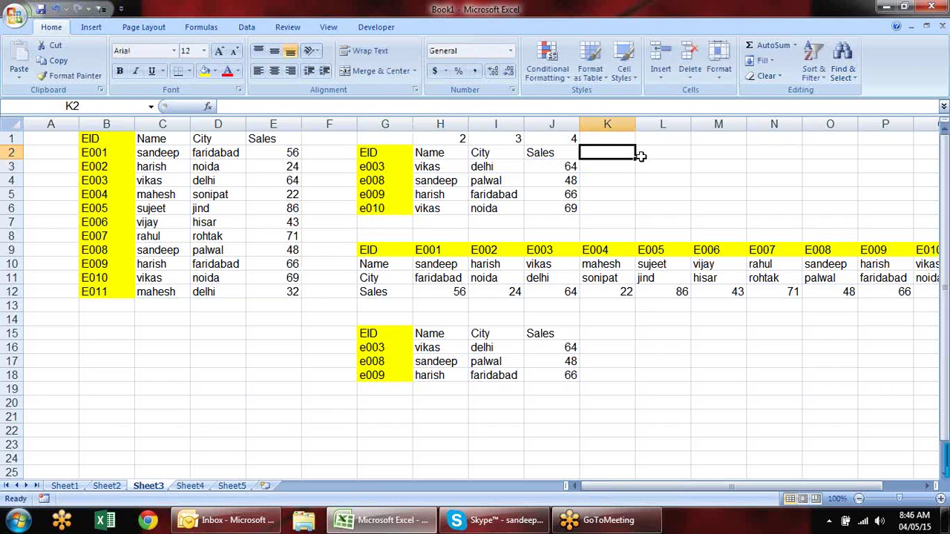
Start a MATCH formula in H7 of Sheet3 with H2 as lookup value and the locked header row $B$1:$E$1 as lookup array
{"action": "left_click", "coordinate": [452, 223]}
{"action": "type", "text": "ma"}
{"action": "key", "text": "Tab"}
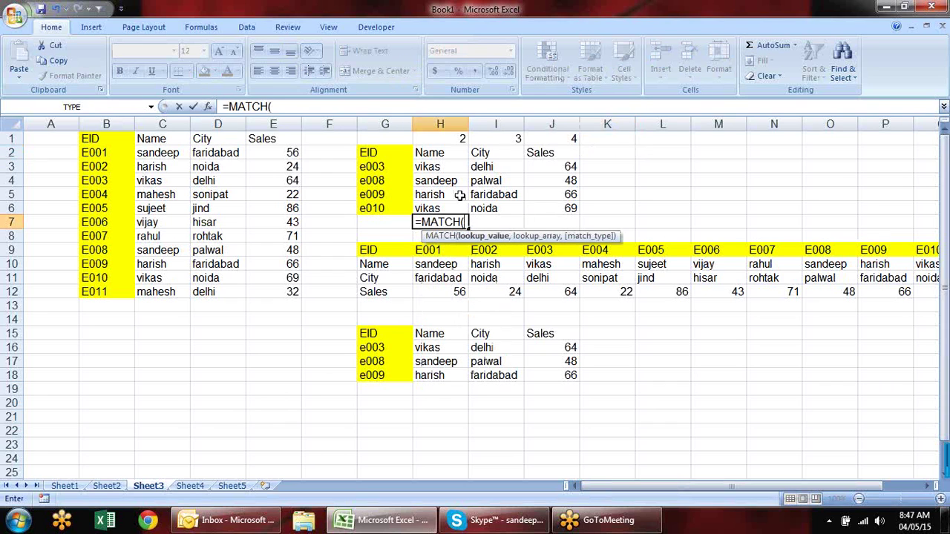
{"action": "left_click", "coordinate": [454, 152]}
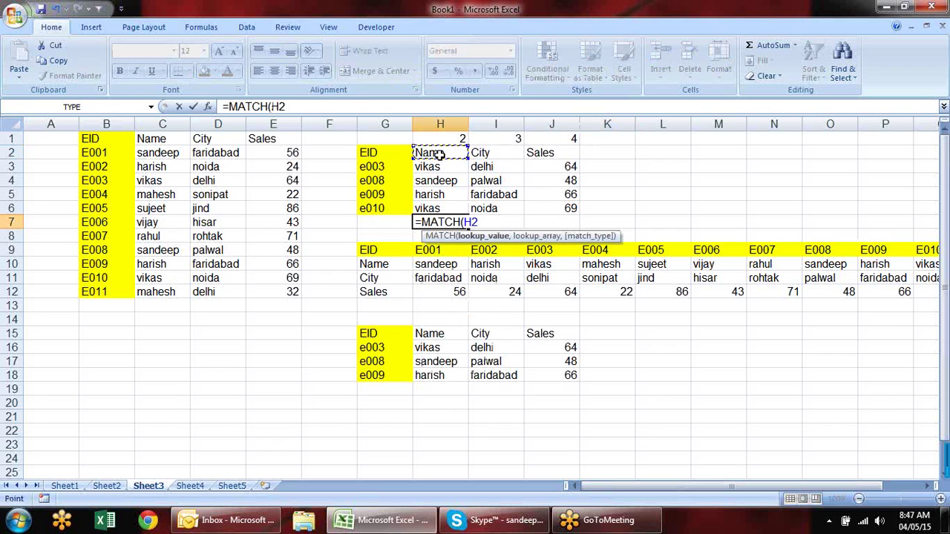
{"action": "type", "text": ","}
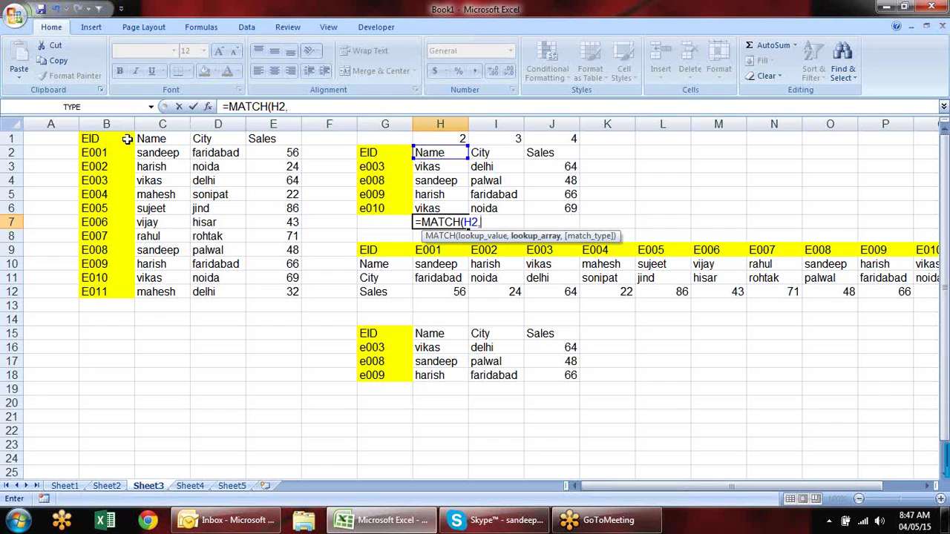
{"action": "left_click_drag", "start_coordinate": [123, 136], "coordinate": [265, 135]}
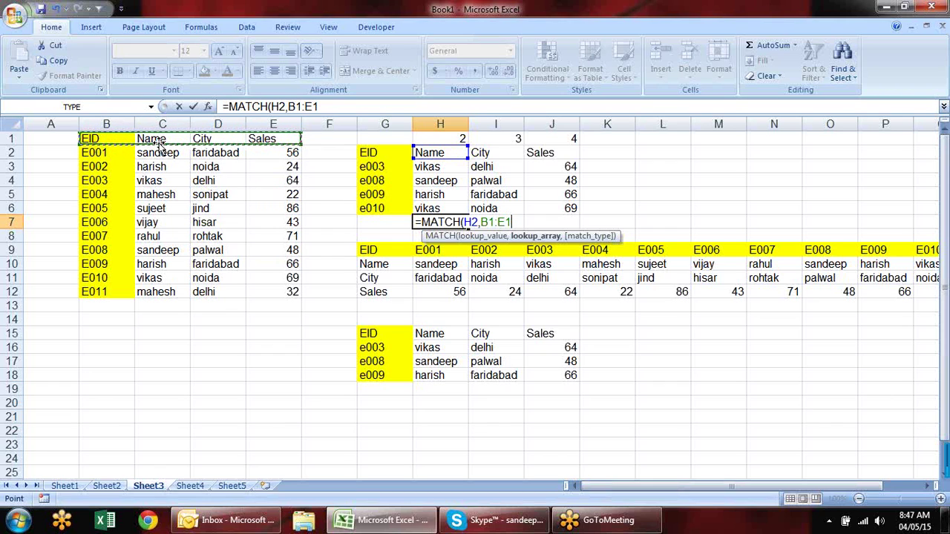
{"action": "key", "text": "F4"}
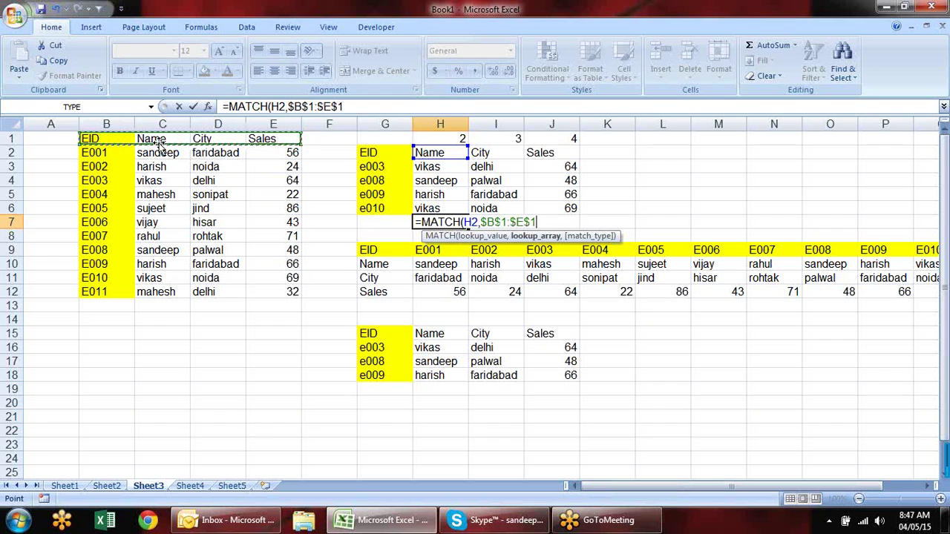
Finish the H7 formula as =MATCH(H$2,$B$1:$E$1,0) and fill it across to J7
{"action": "left_click", "coordinate": [473, 222]}
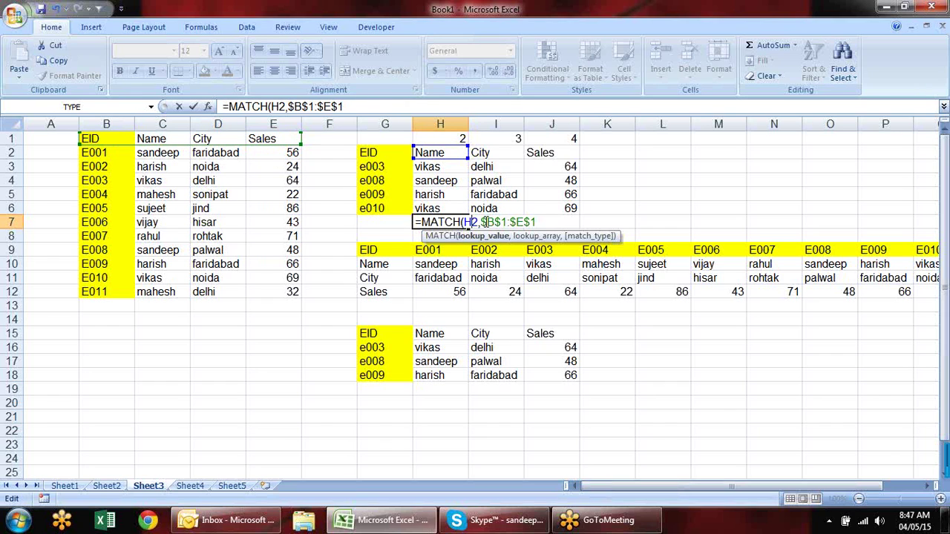
{"action": "type", "text": "$"}
{"action": "left_click", "coordinate": [545, 221]}
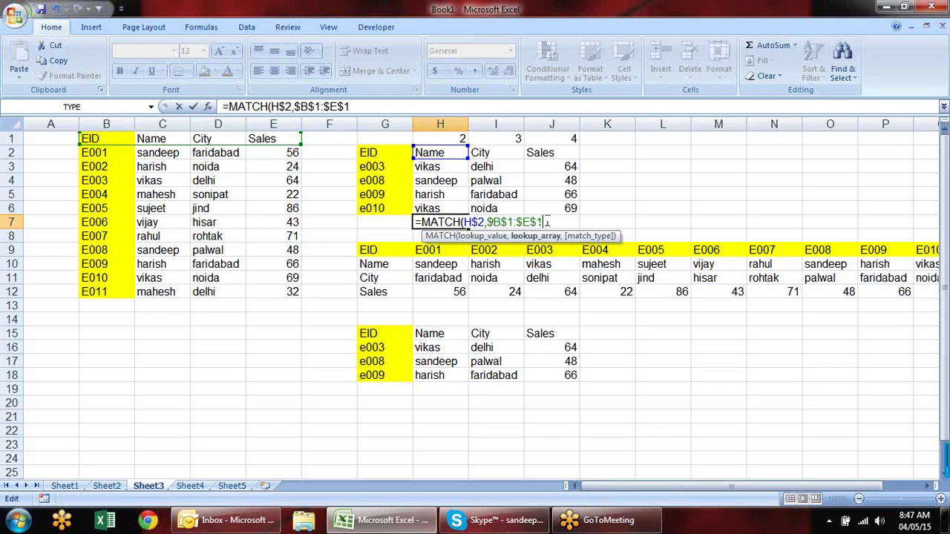
{"action": "type", "text": ",0)"}
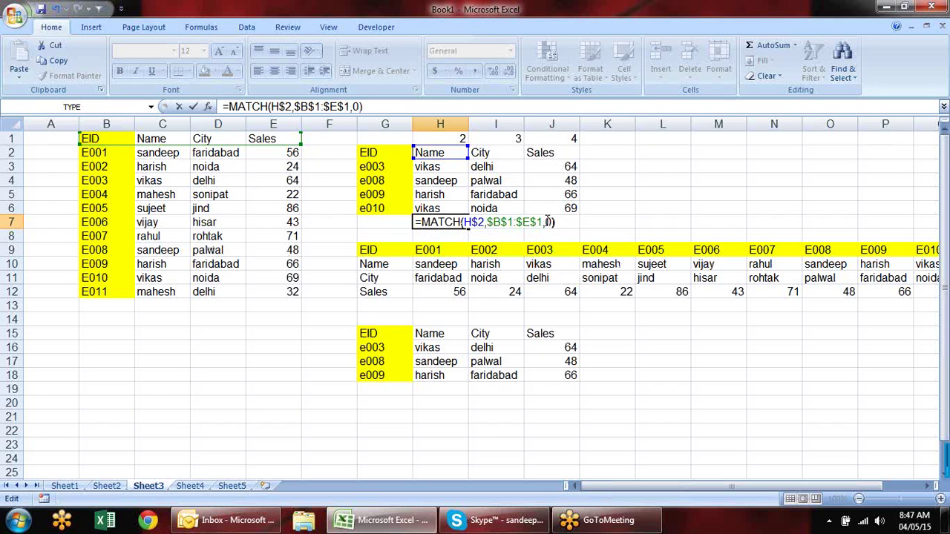
{"action": "key", "text": "Return"}
{"action": "left_click", "coordinate": [458, 217]}
{"action": "left_click_drag", "start_coordinate": [469, 227], "coordinate": [600, 233]}
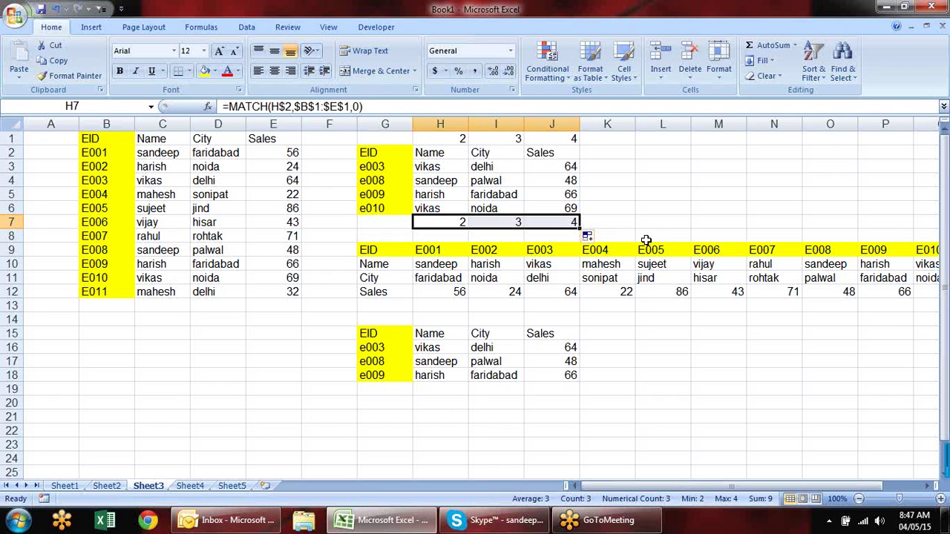
Test the MATCH in H7 by changing header H2 to City, and restore the header to Name
{"action": "left_click", "coordinate": [461, 155]}
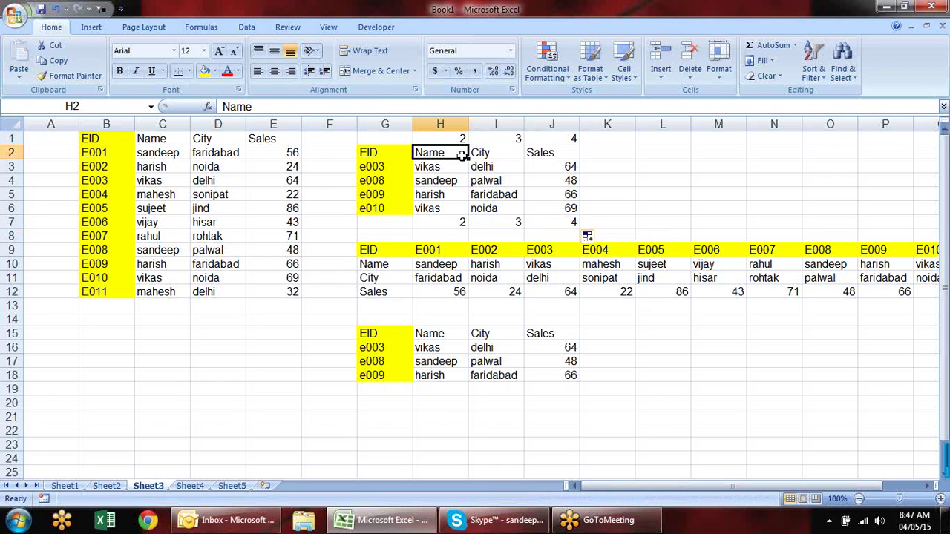
{"action": "type", "text": "City"}
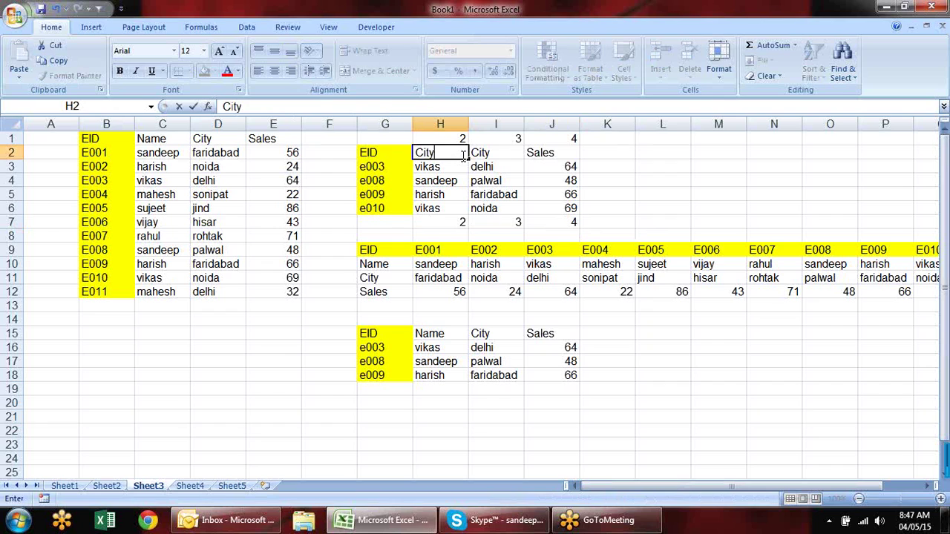
{"action": "key", "text": "Return"}
{"action": "left_click", "coordinate": [460, 219]}
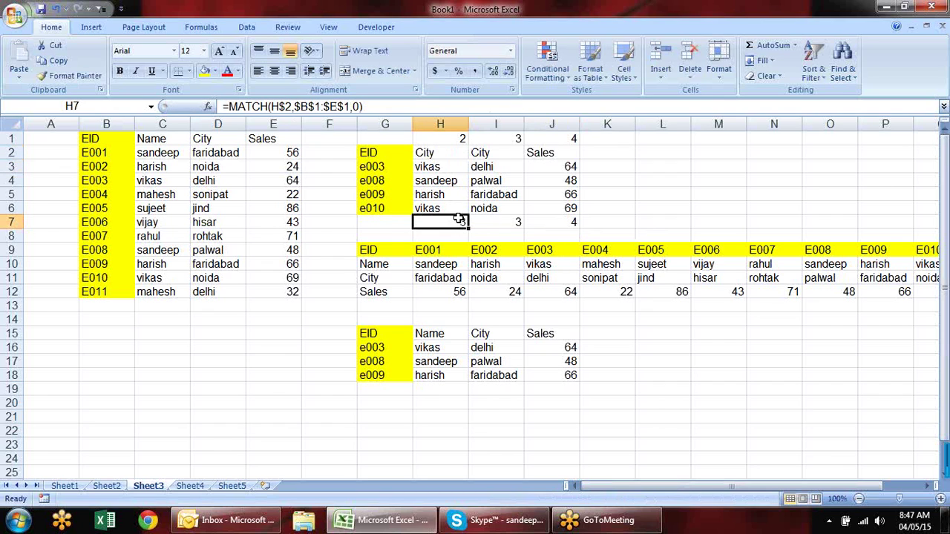
{"action": "left_click", "coordinate": [459, 153]}
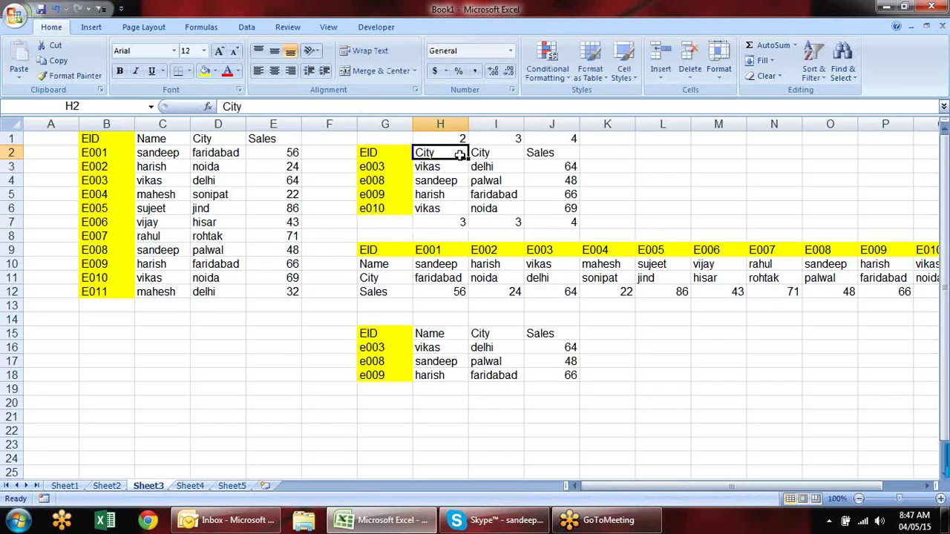
{"action": "type", "text": "Name"}
{"action": "key", "text": "Return"}
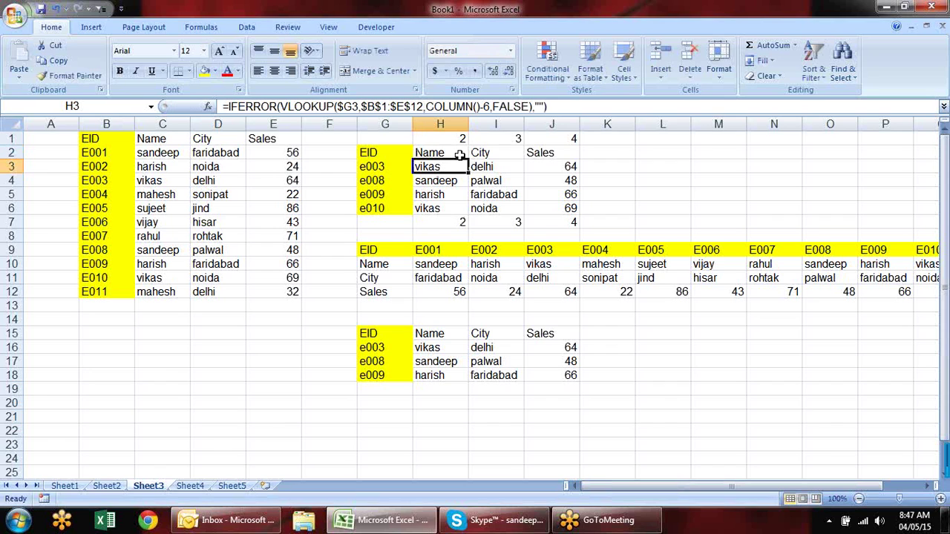
Copy the MATCH expression from H7 and replace COLUMN()-6 with it as the VLOOKUP column index in H3
{"action": "left_click", "coordinate": [449, 222]}
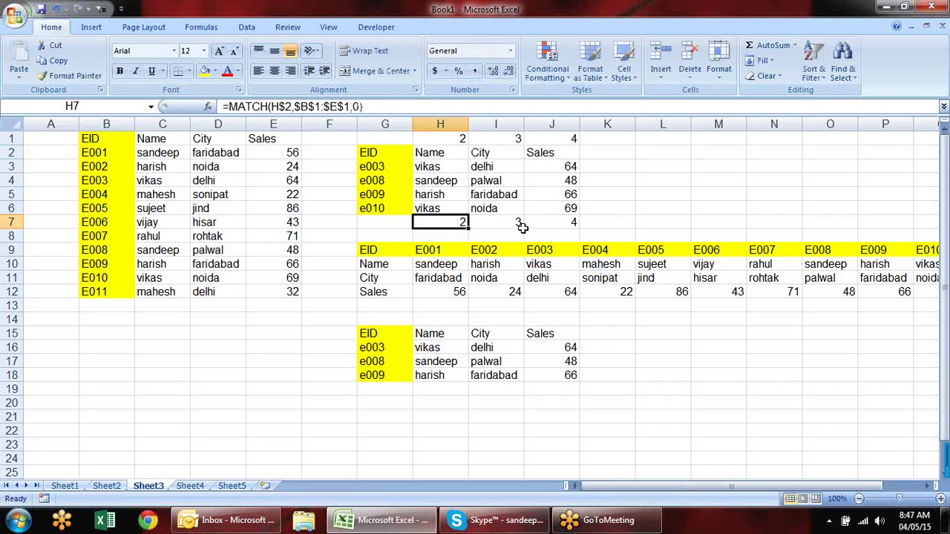
{"action": "left_click_drag", "start_coordinate": [363, 106], "coordinate": [227, 106]}
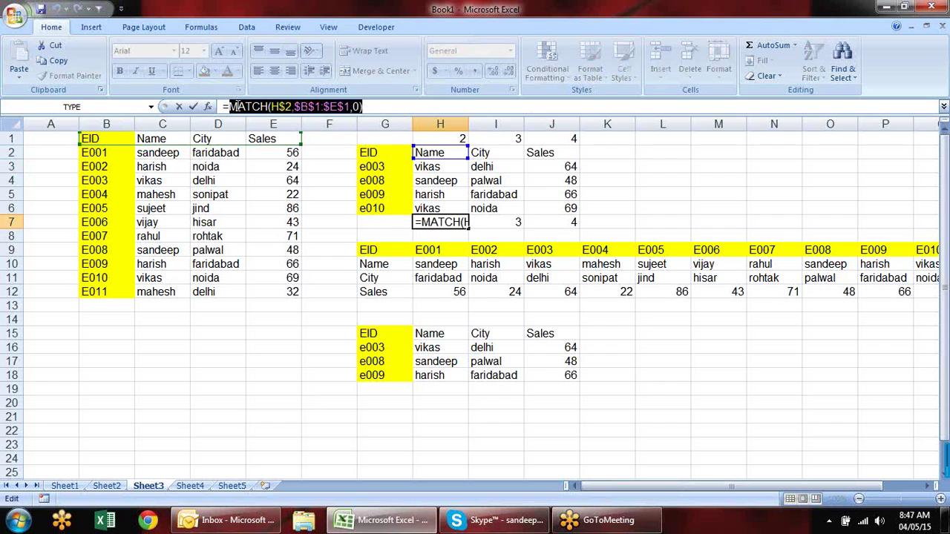
{"action": "key", "text": "Escape"}
{"action": "left_click", "coordinate": [457, 167]}
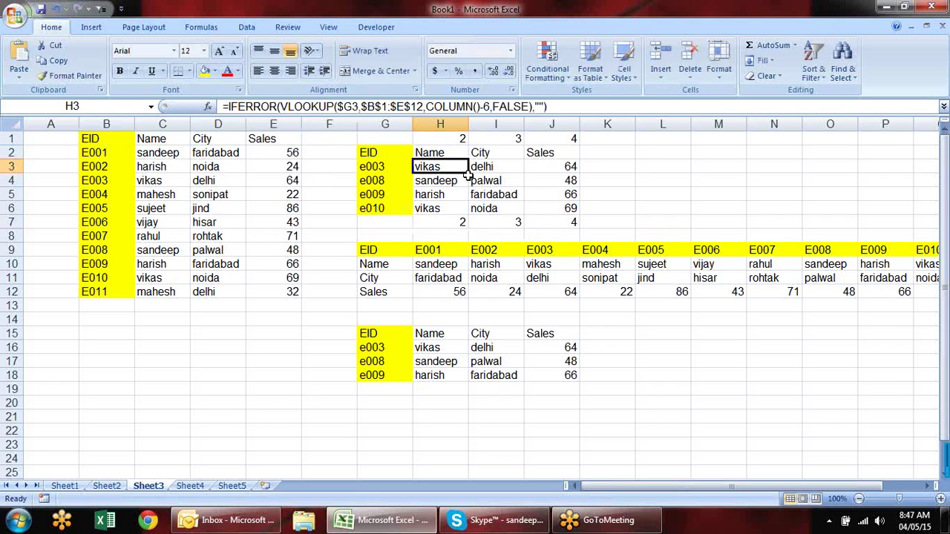
{"action": "key", "text": "F2"}
{"action": "left_click_drag", "start_coordinate": [680, 167], "coordinate": [619, 167]}
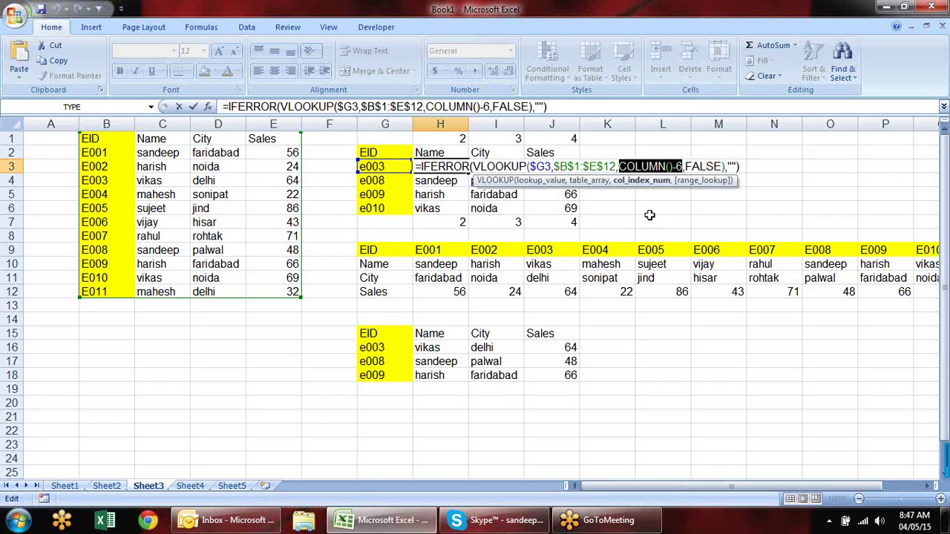
{"action": "key", "text": "ctrl+v"}
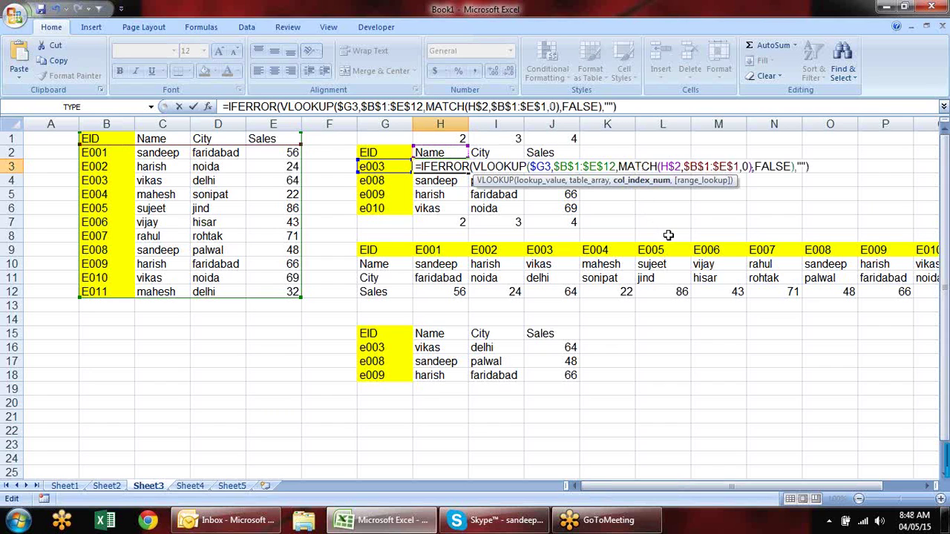
{"action": "key", "text": "Return"}
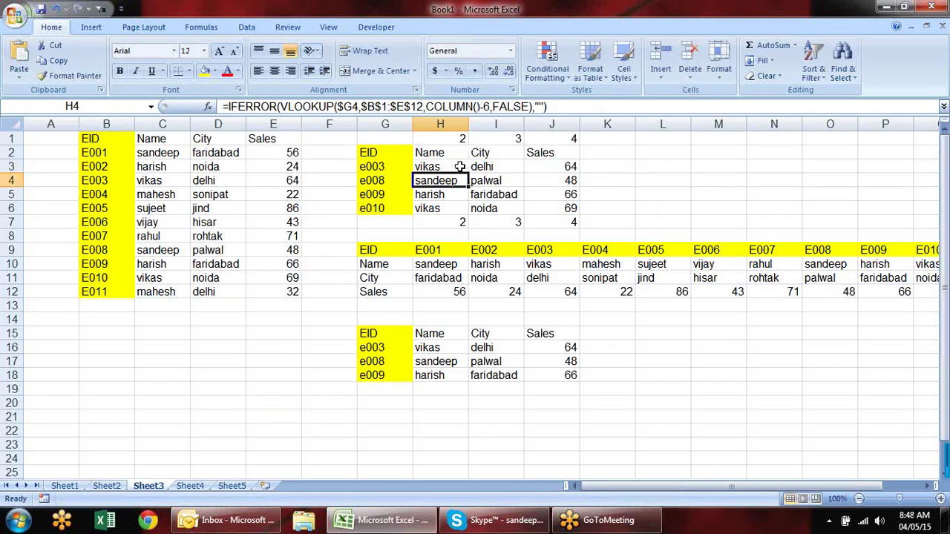
Fill the revised H3 formula across and down to cover H3:J6
{"action": "left_click", "coordinate": [458, 166]}
{"action": "left_click_drag", "start_coordinate": [469, 173], "coordinate": [577, 213]}
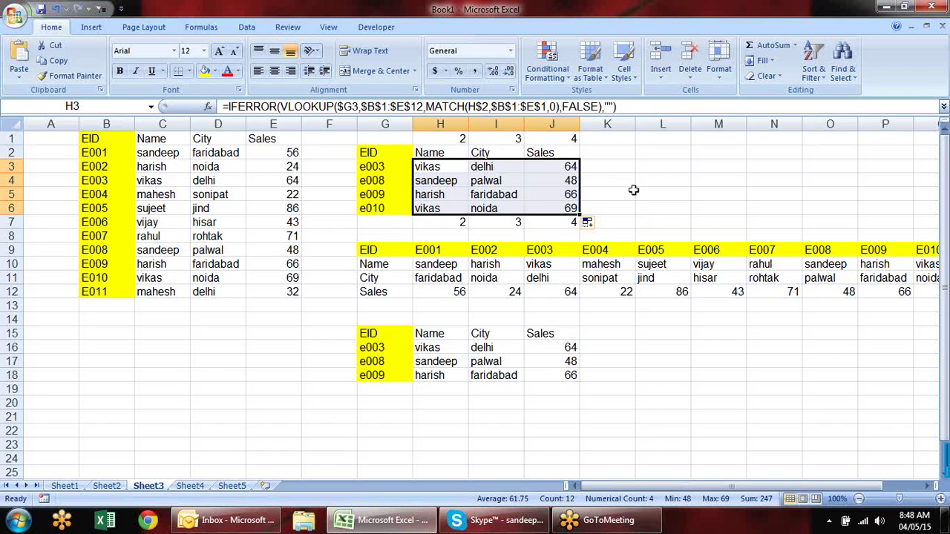
{"action": "left_click", "coordinate": [632, 199]}
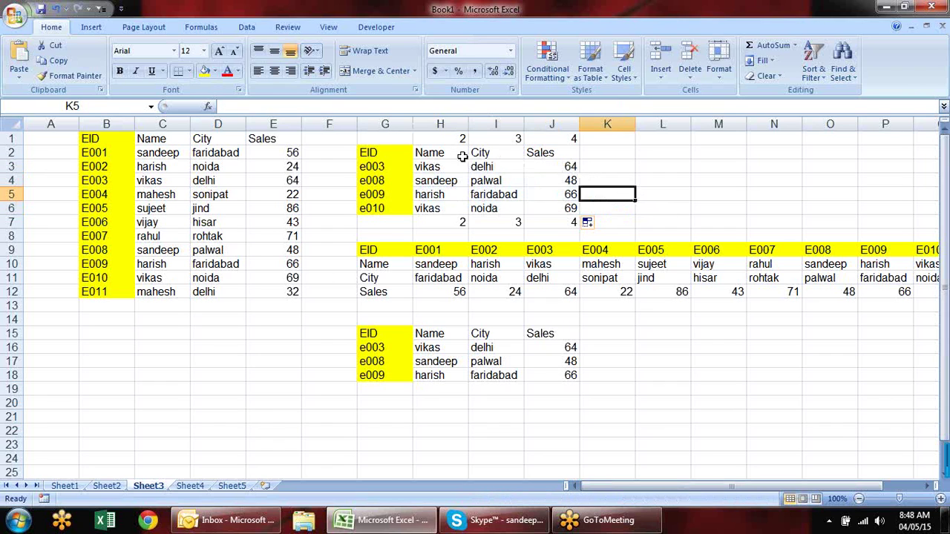
Change the lookup table headers to city in H2 and name in I2
{"action": "left_click", "coordinate": [462, 155]}
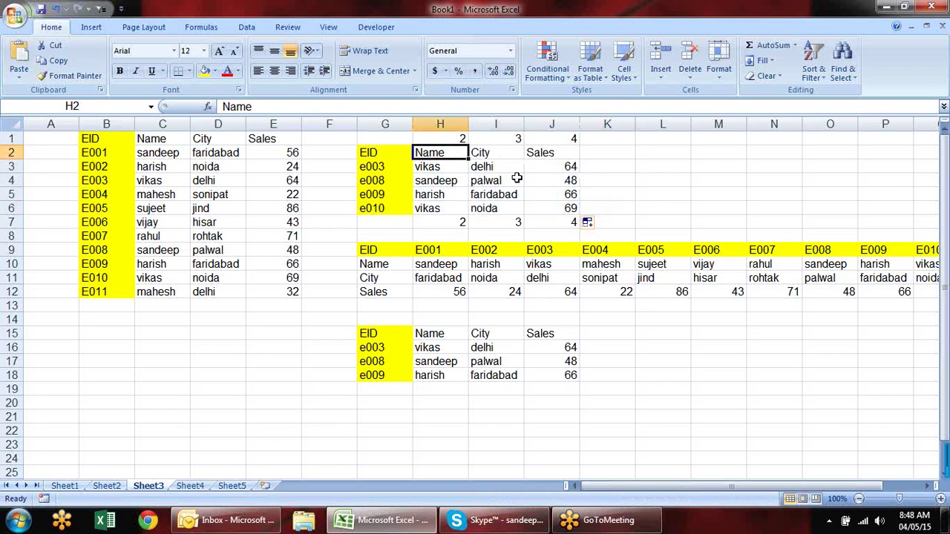
{"action": "type", "text": "city"}
{"action": "key", "text": "Return"}
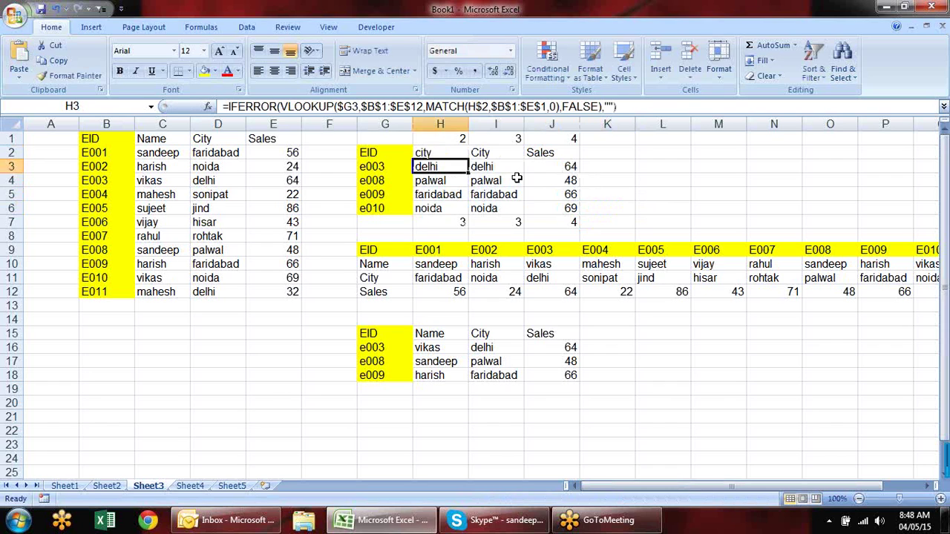
{"action": "key", "text": "Up"}
{"action": "key", "text": "Right"}
{"action": "type", "text": "nam"}
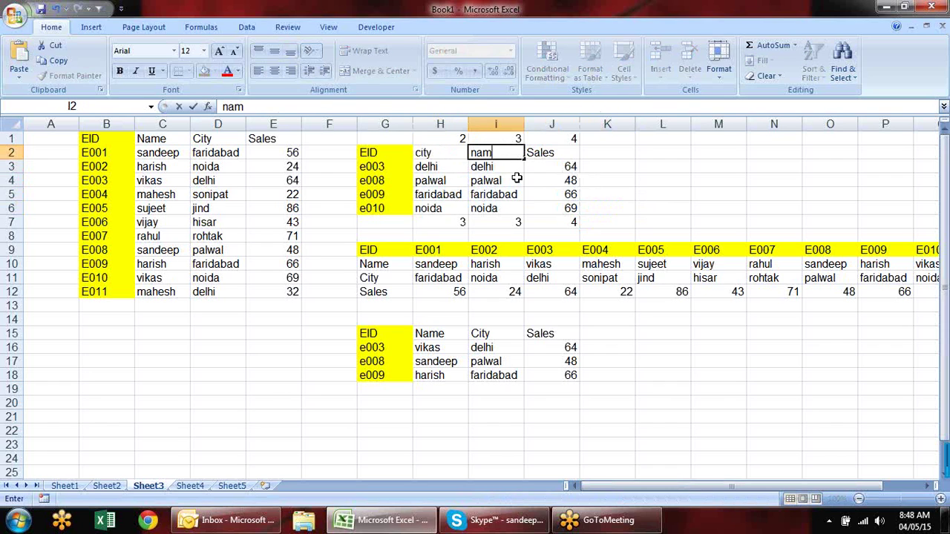
{"action": "key", "text": "Return"}
{"action": "key", "text": "Up"}
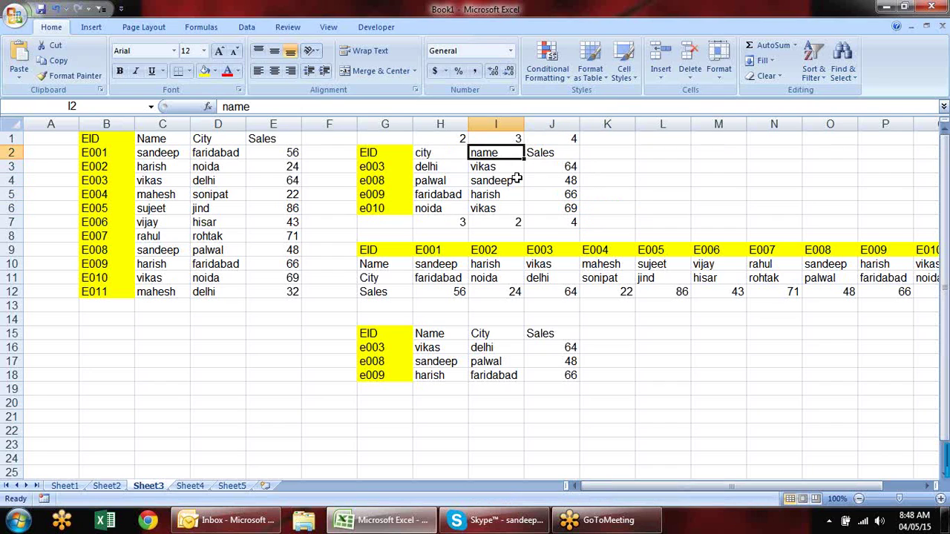
Change the lookup table headers to sales in H2 and city in J2
{"action": "key", "text": "Right"}
{"action": "key", "text": "Left"}
{"action": "key", "text": "Left"}
{"action": "type", "text": "sale"}
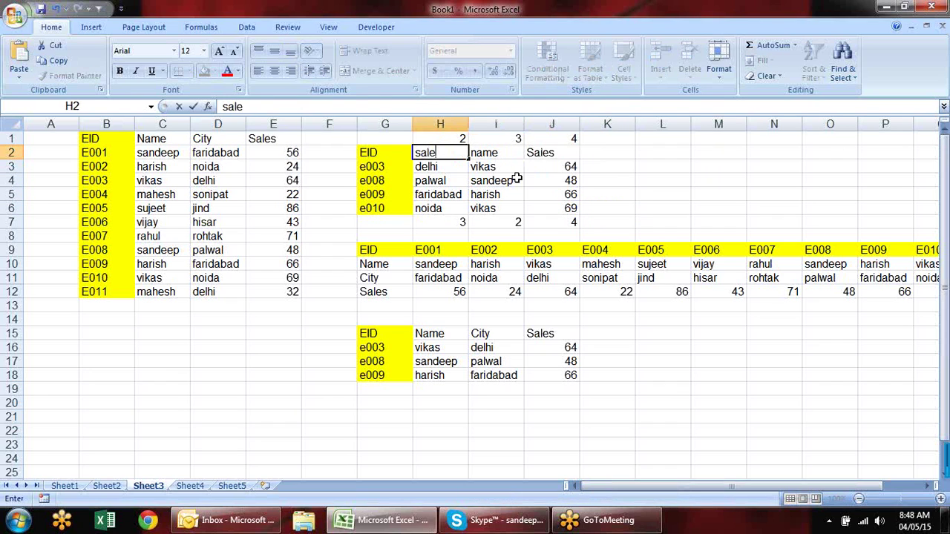
{"action": "type", "text": "s"}
{"action": "key", "text": "Return"}
{"action": "key", "text": "Up"}
{"action": "key", "text": "Right"}
{"action": "key", "text": "Right"}
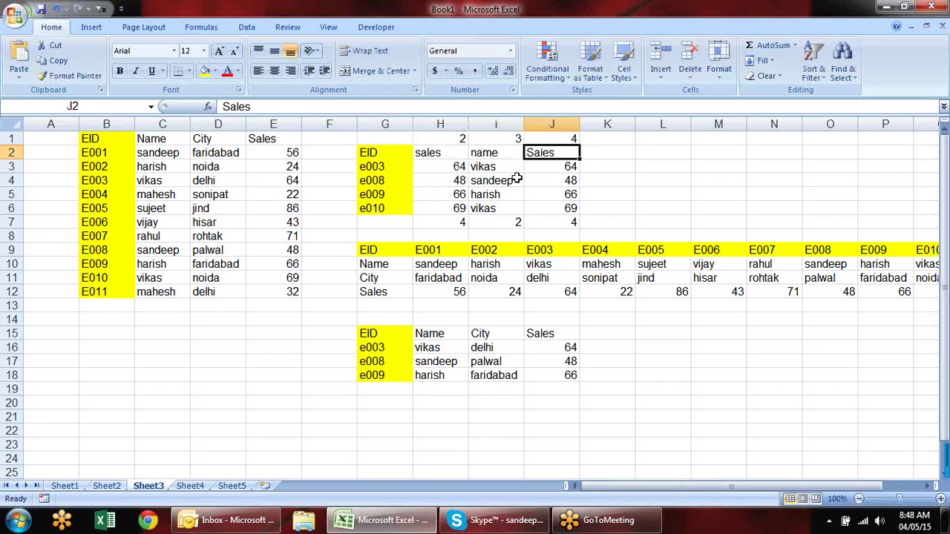
{"action": "type", "text": "city"}
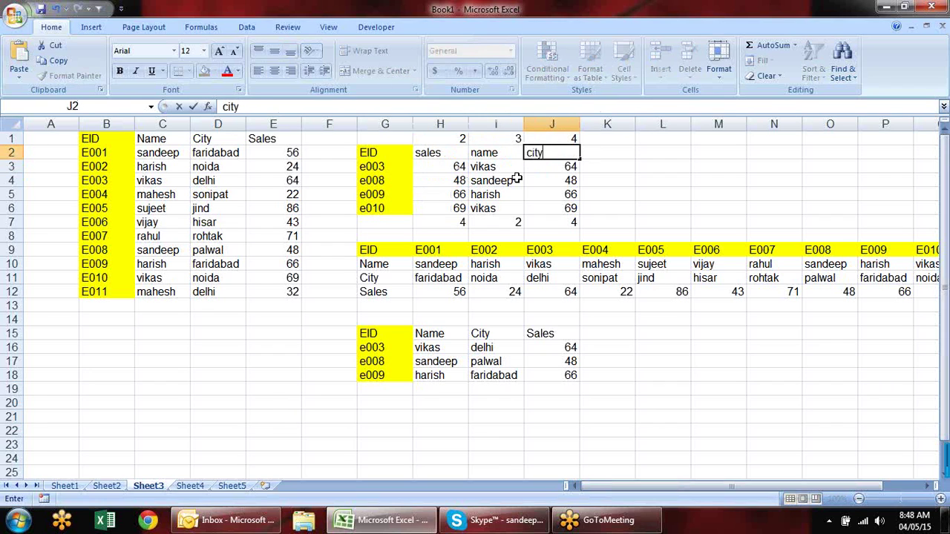
{"action": "key", "text": "Return"}
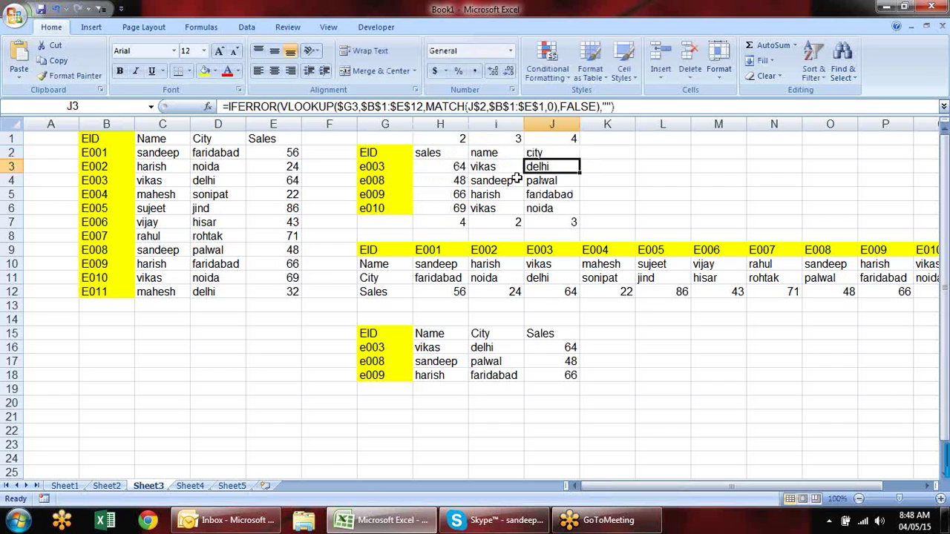
Examine the EIDs in G3:G6 and the reordered headers in H2:J2 that drive the lookup
{"action": "key", "text": "Up"}
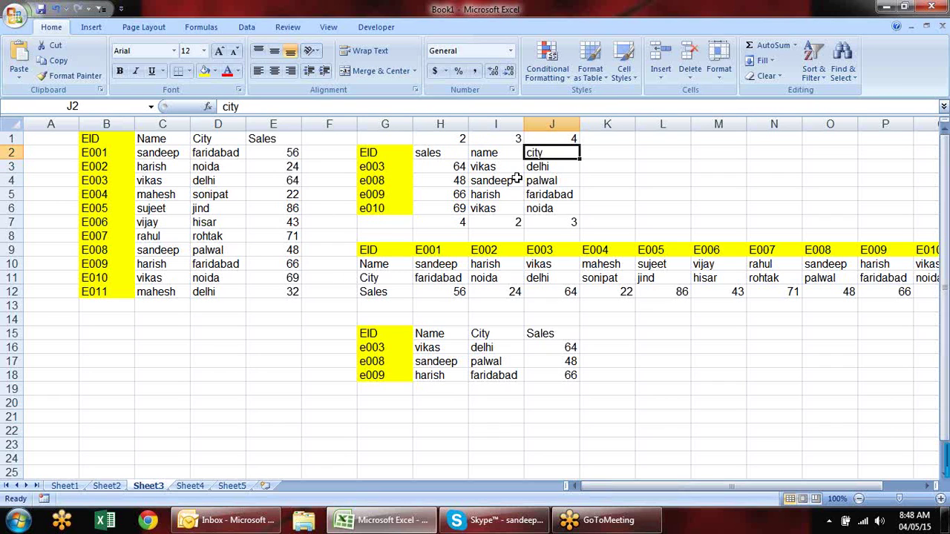
{"action": "key", "text": "Left"}
{"action": "key", "text": "Left"}
{"action": "key", "text": "Left"}
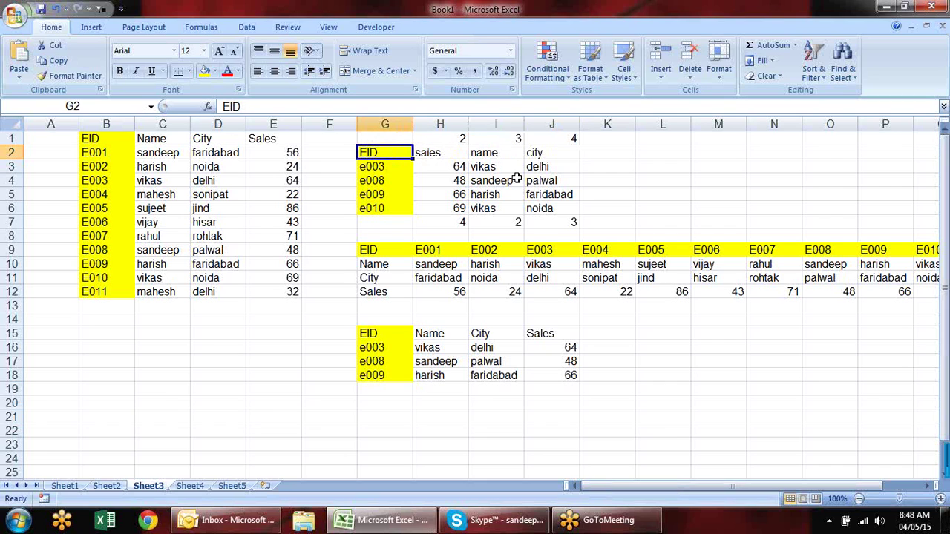
{"action": "key", "text": "Down"}
{"action": "key", "text": "shift+Down"}
{"action": "key", "text": "shift+Down"}
{"action": "key", "text": "shift+Down"}
{"action": "key", "text": "shift+Down"}
{"action": "key", "text": "Up"}
{"action": "key", "text": "Down"}
{"action": "key", "text": "shift+Down"}
{"action": "key", "text": "shift+Down"}
{"action": "key", "text": "Down"}
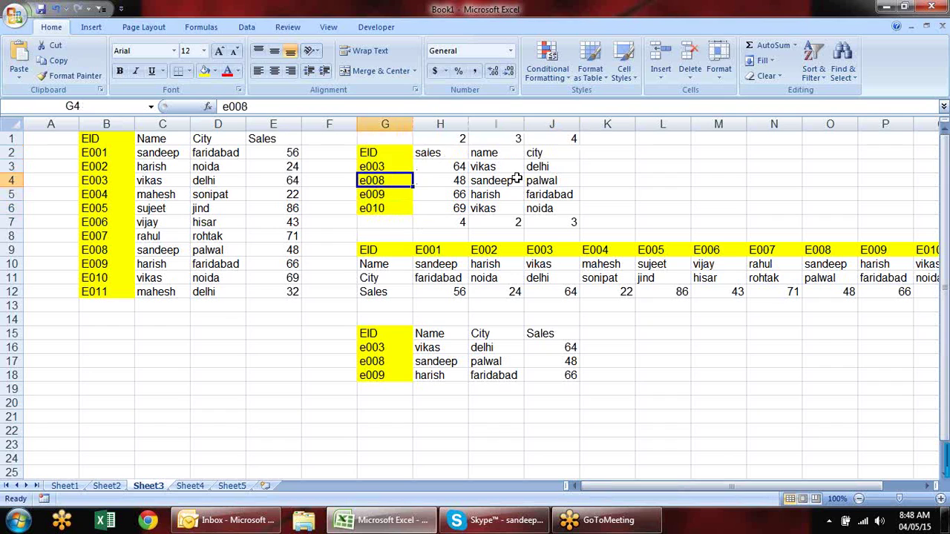
{"action": "key", "text": "Up"}
{"action": "key", "text": "Up"}
{"action": "key", "text": "Right"}
{"action": "key", "text": "shift+Right"}
{"action": "key", "text": "shift+Right"}
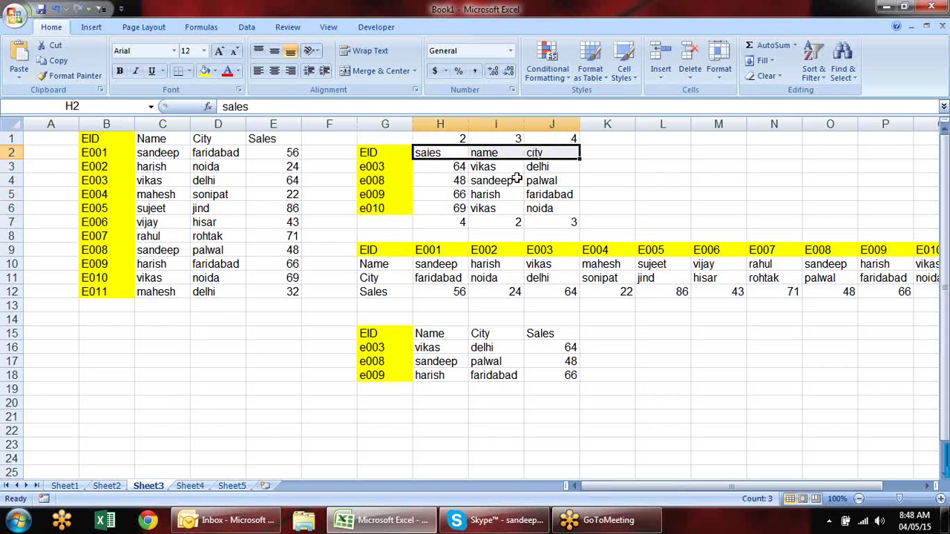
{"action": "key", "text": "Left"}
{"action": "key", "text": "Left"}
{"action": "key", "text": "Right"}
{"action": "key", "text": "Right"}
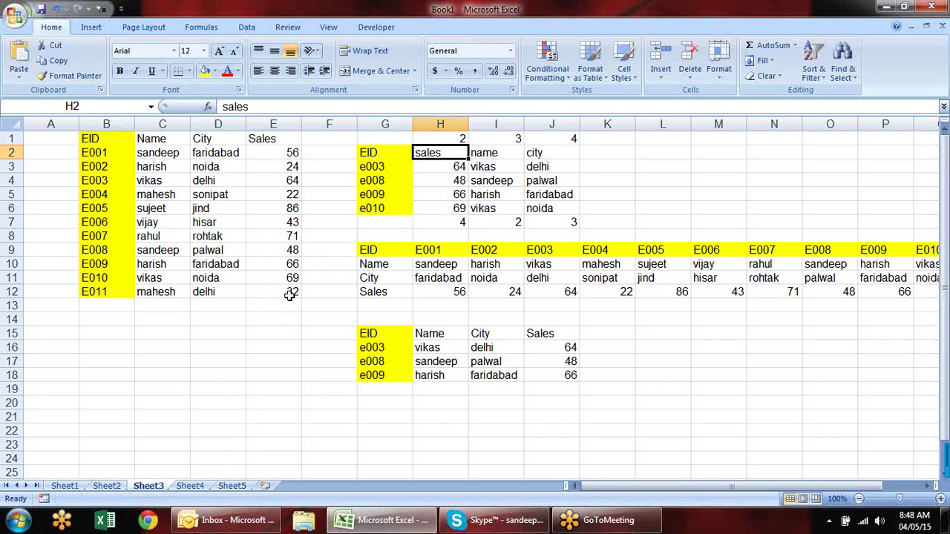
Review the INDEX and MATCH table on Sheet4, the blank Sheet5 and the VLOOKUP table on Sheet3
{"action": "left_click", "coordinate": [188, 485]}
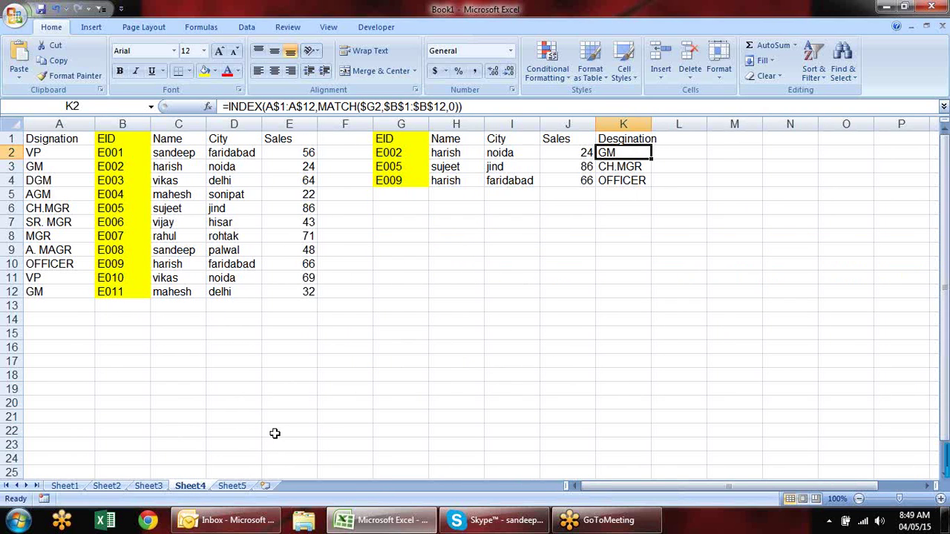
{"action": "left_click", "coordinate": [232, 486]}
{"action": "left_click", "coordinate": [199, 484]}
{"action": "left_click", "coordinate": [239, 486]}
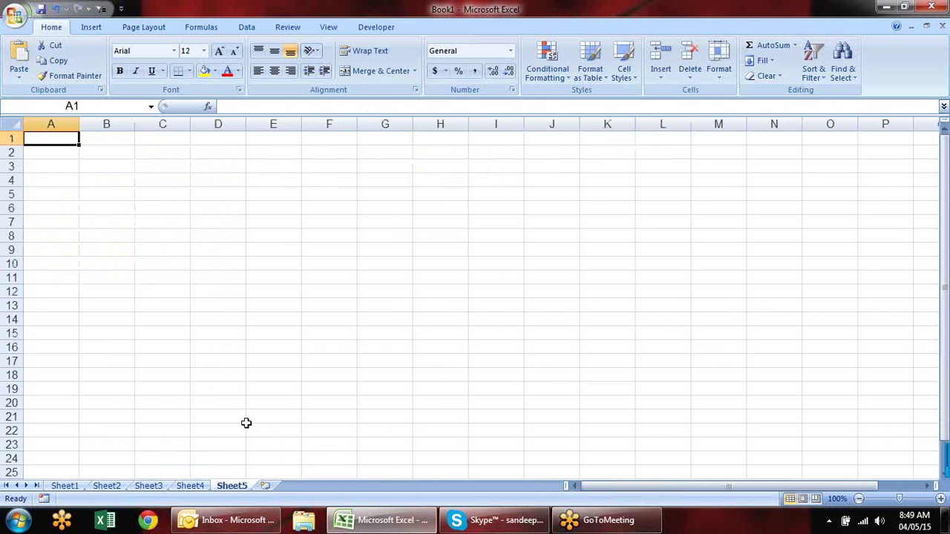
{"action": "left_click", "coordinate": [190, 485]}
{"action": "left_click", "coordinate": [148, 486]}
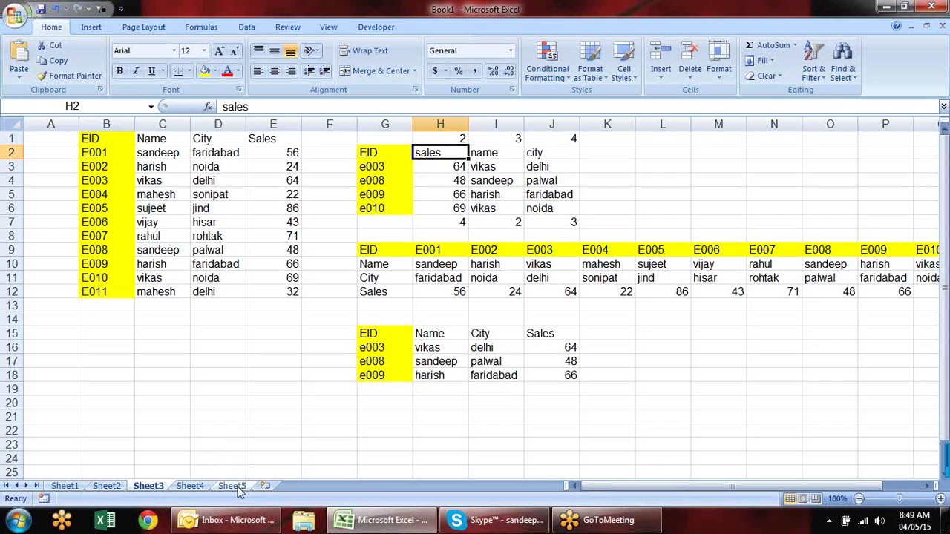
{"action": "left_click", "coordinate": [193, 486]}
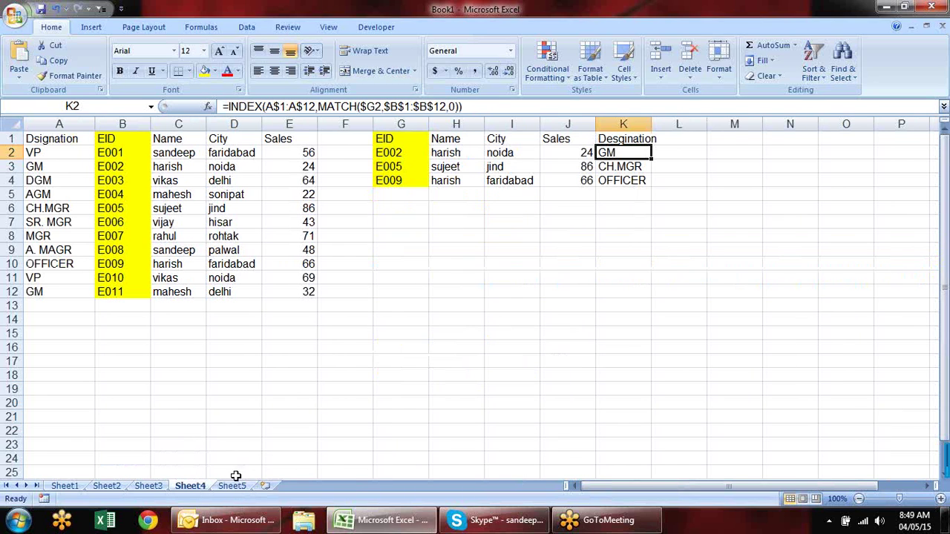
Insert two new worksheets after Sheet5 and rename Sheet5 as data1
{"action": "left_click", "coordinate": [263, 486]}
{"action": "left_click", "coordinate": [303, 486]}
{"action": "left_click", "coordinate": [245, 487]}
{"action": "double_click", "coordinate": [245, 486]}
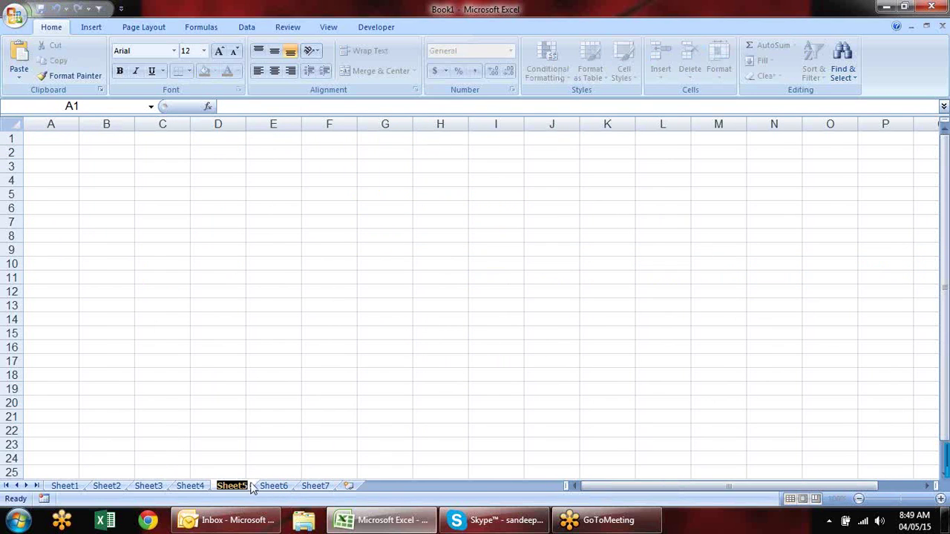
{"action": "type", "text": "data"}
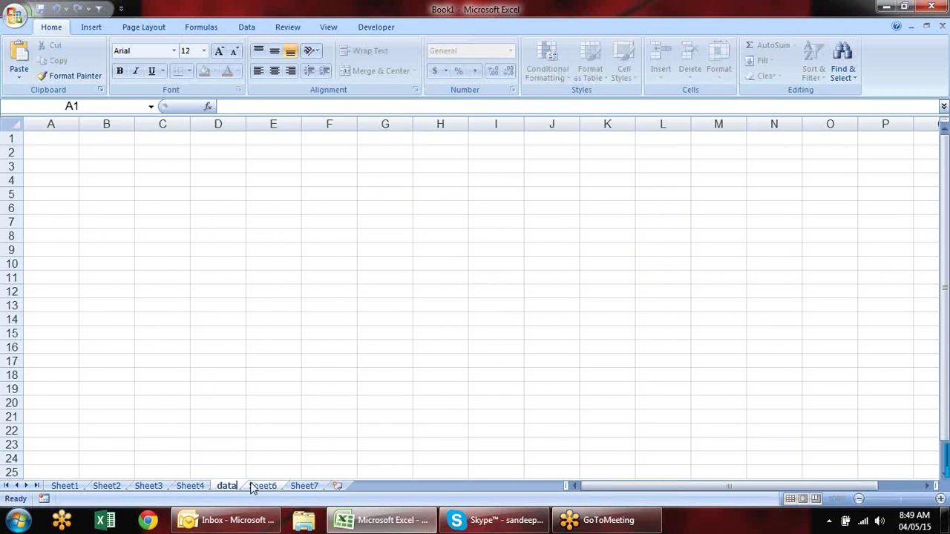
{"action": "type", "text": "1"}
{"action": "key", "text": "Return"}
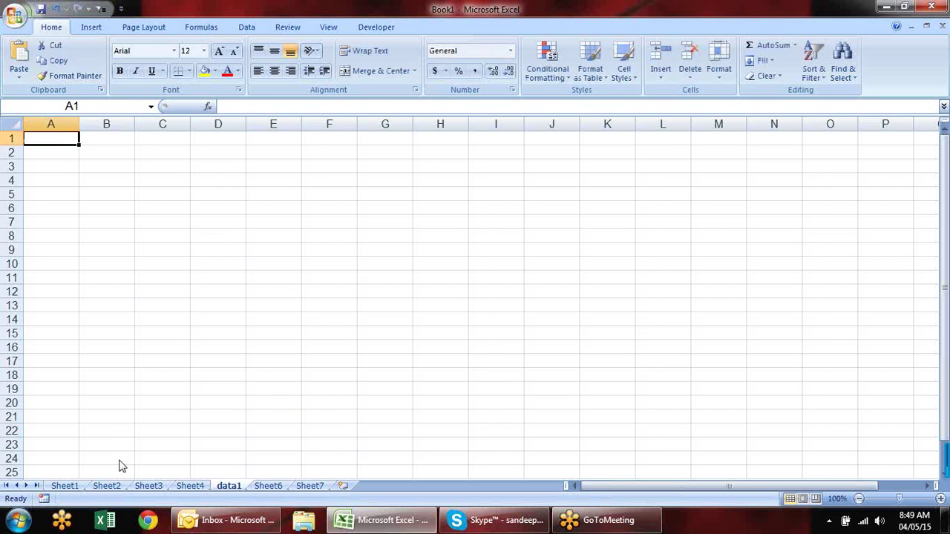
Rename Sheet6 as data2 and Sheet7 as data3
{"action": "left_click", "coordinate": [190, 486]}
{"action": "left_click", "coordinate": [229, 486]}
{"action": "left_click", "coordinate": [269, 486]}
{"action": "type", "text": "data2"}
{"action": "key", "text": "Return"}
{"action": "left_click", "coordinate": [306, 486]}
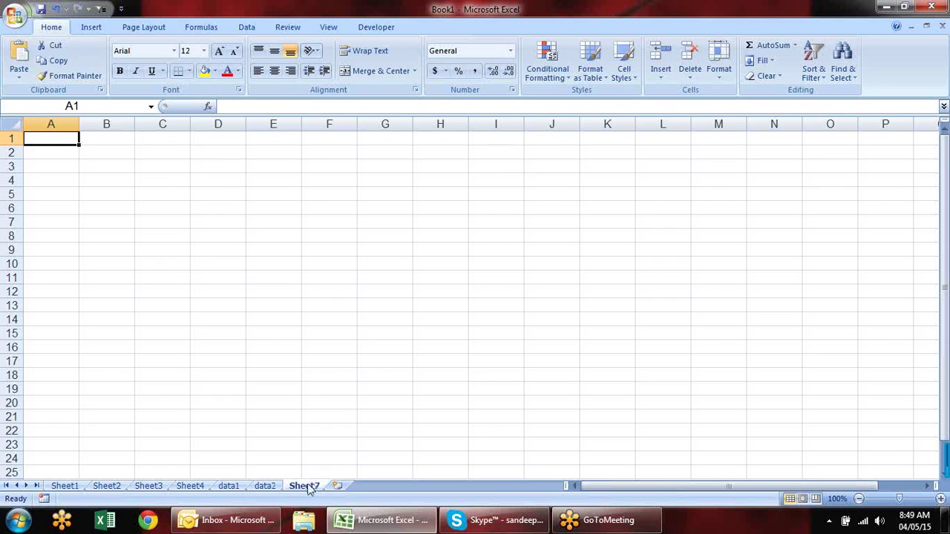
{"action": "double_click", "coordinate": [304, 486]}
{"action": "type", "text": "data3"}
{"action": "key", "text": "Return"}
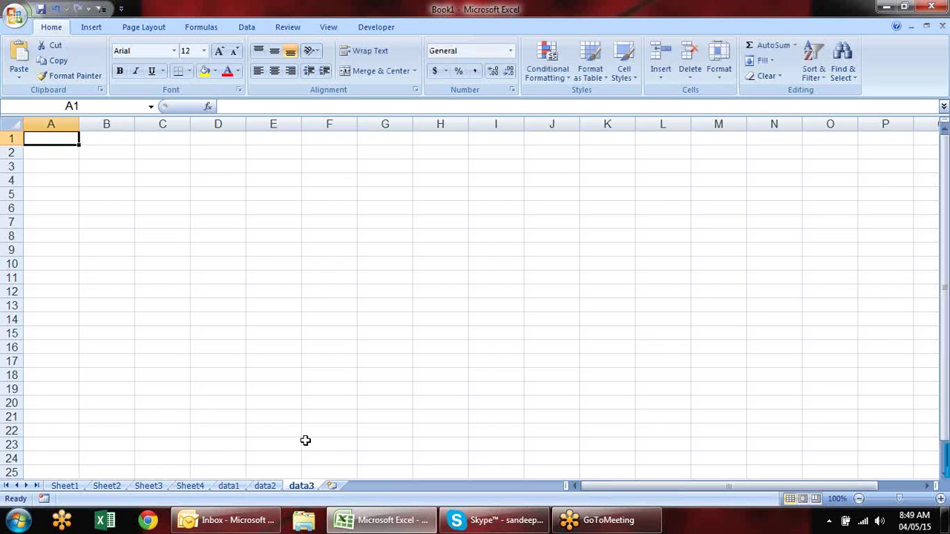
Copy the EID, Name, City and Sales table in B1:E12 of Sheet4 to cell A1 of data1
{"action": "left_click", "coordinate": [230, 487]}
{"action": "left_click", "coordinate": [265, 487]}
{"action": "left_click", "coordinate": [304, 486]}
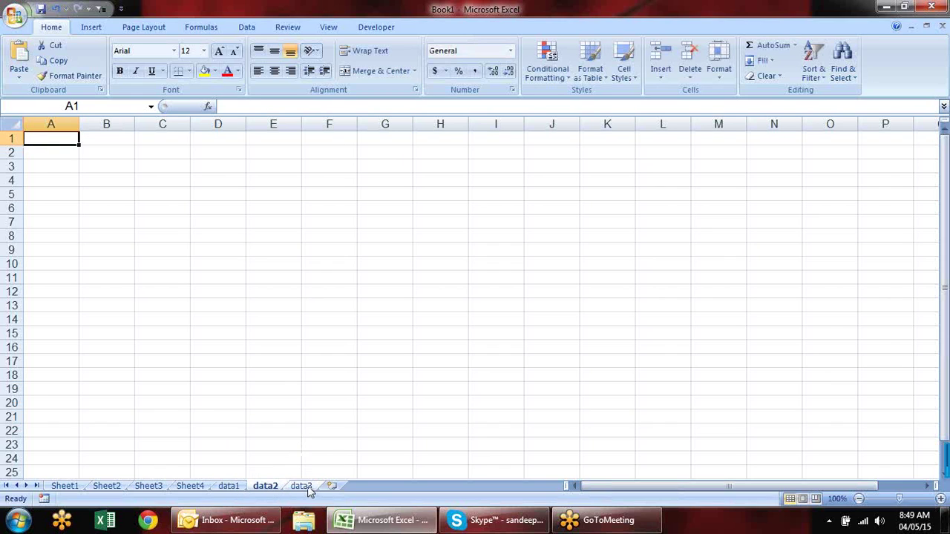
{"action": "left_click", "coordinate": [231, 487]}
{"action": "left_click", "coordinate": [190, 487]}
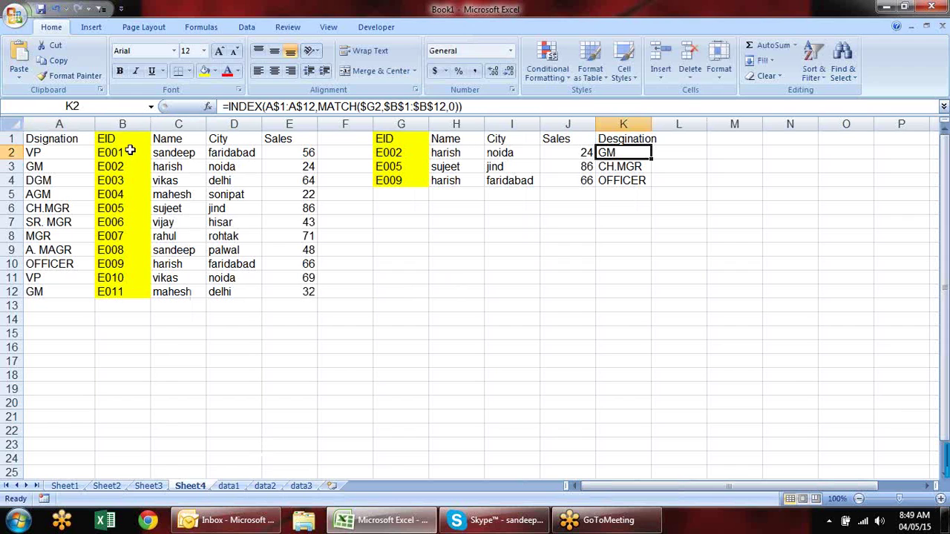
{"action": "left_click_drag", "start_coordinate": [131, 138], "coordinate": [270, 296]}
{"action": "key", "text": "ctrl+c"}
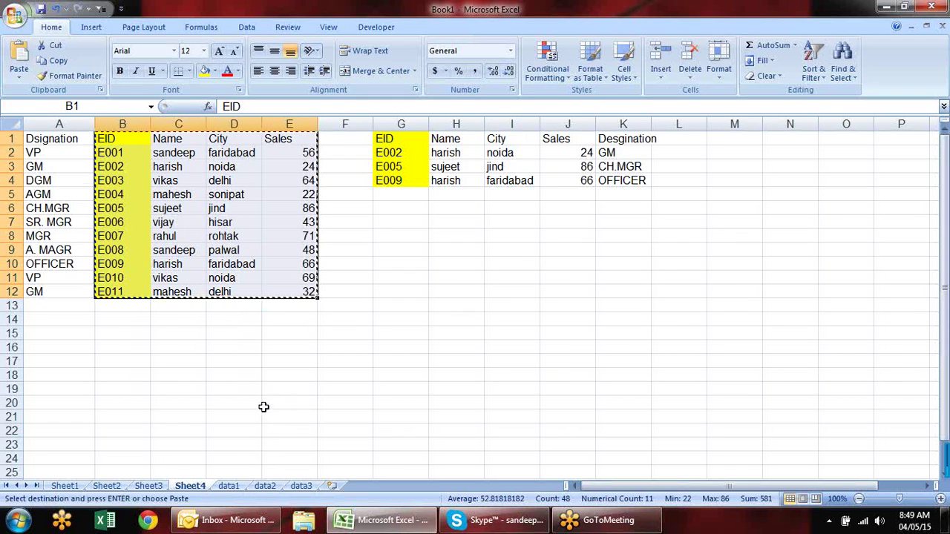
{"action": "left_click", "coordinate": [229, 486]}
{"action": "key", "text": "ctrl+v"}
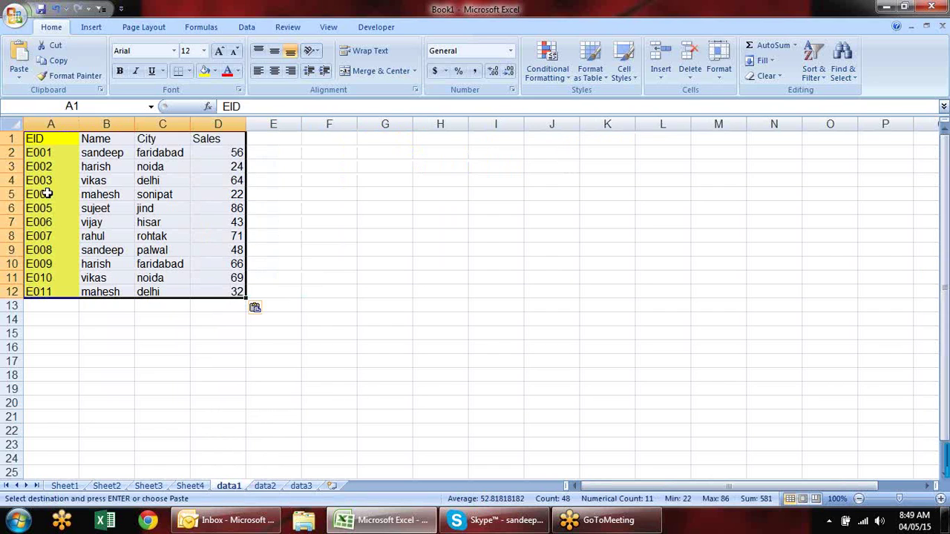
{"action": "left_click", "coordinate": [298, 325]}
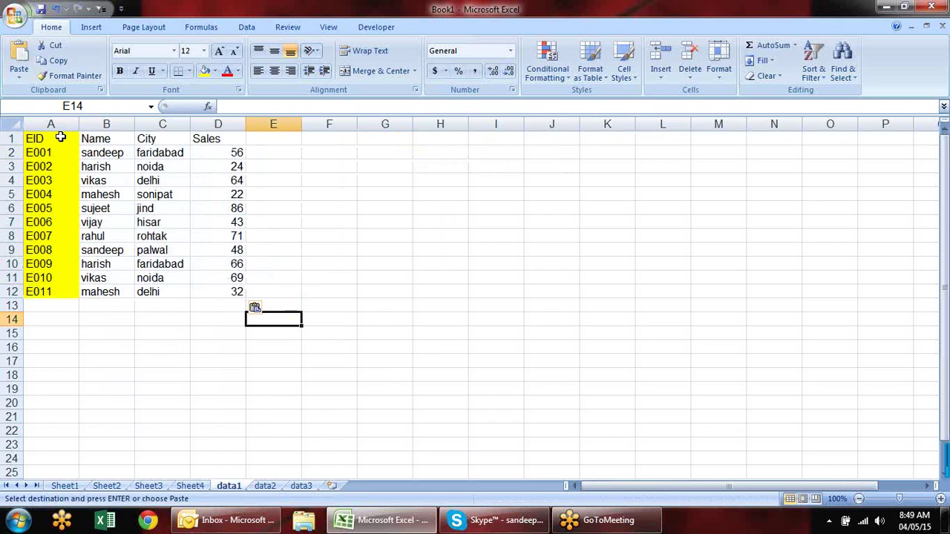
Move the records in A5:D12 of data1 to the data2 sheet, starting at cell A2
{"action": "left_click_drag", "start_coordinate": [33, 195], "coordinate": [230, 292]}
{"action": "key", "text": "ctrl+c"}
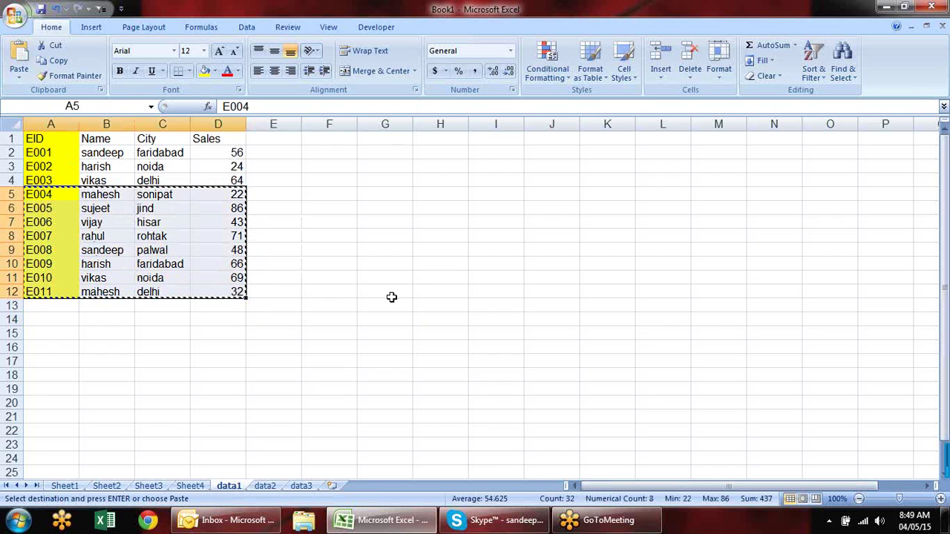
{"action": "left_click", "coordinate": [279, 487]}
{"action": "left_click", "coordinate": [72, 153]}
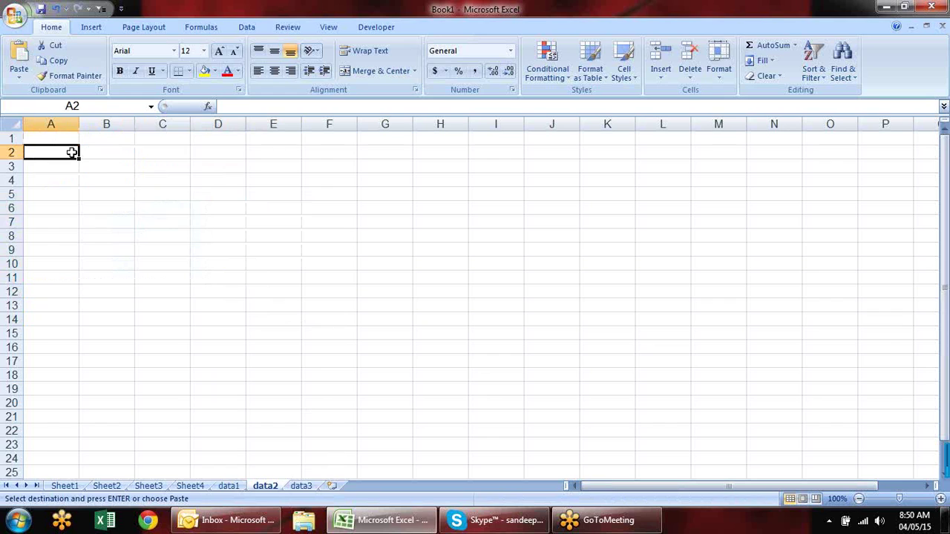
{"action": "key", "text": "Return"}
Copy the header row A1:D1 of data1 to row 1 of both data2 and data3
{"action": "left_click", "coordinate": [236, 487]}
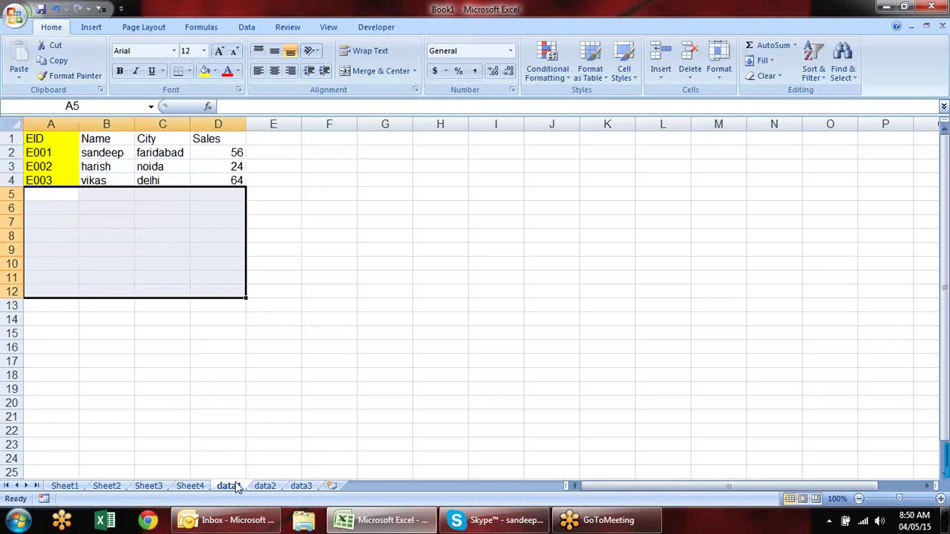
{"action": "left_click_drag", "start_coordinate": [58, 135], "coordinate": [218, 134]}
{"action": "key", "text": "ctrl+c"}
{"action": "left_click", "coordinate": [265, 485]}
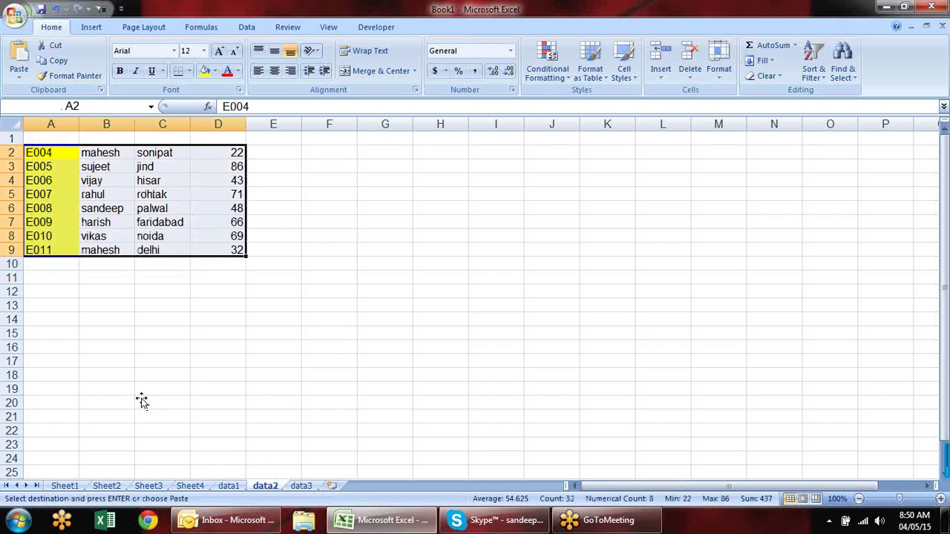
{"action": "left_click", "coordinate": [52, 139]}
{"action": "key", "text": "ctrl+v"}
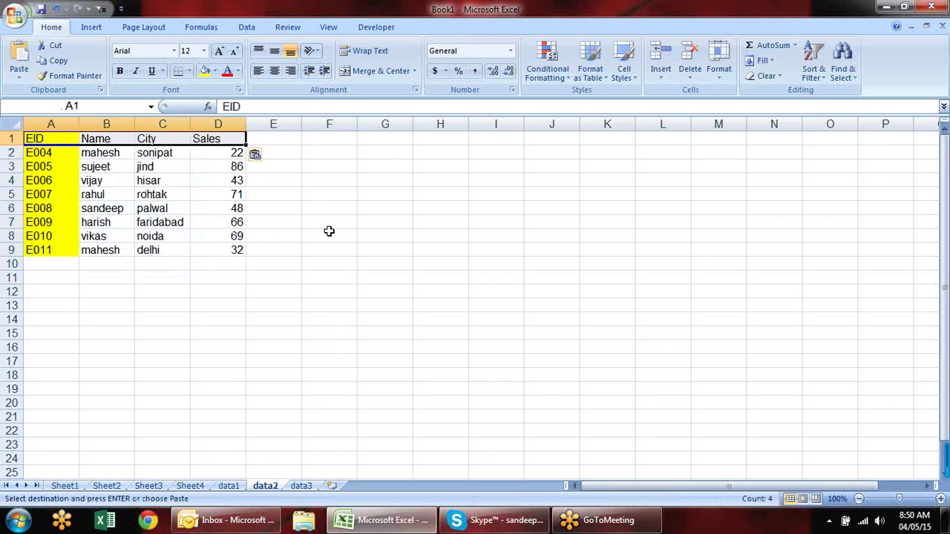
{"action": "left_click", "coordinate": [301, 486]}
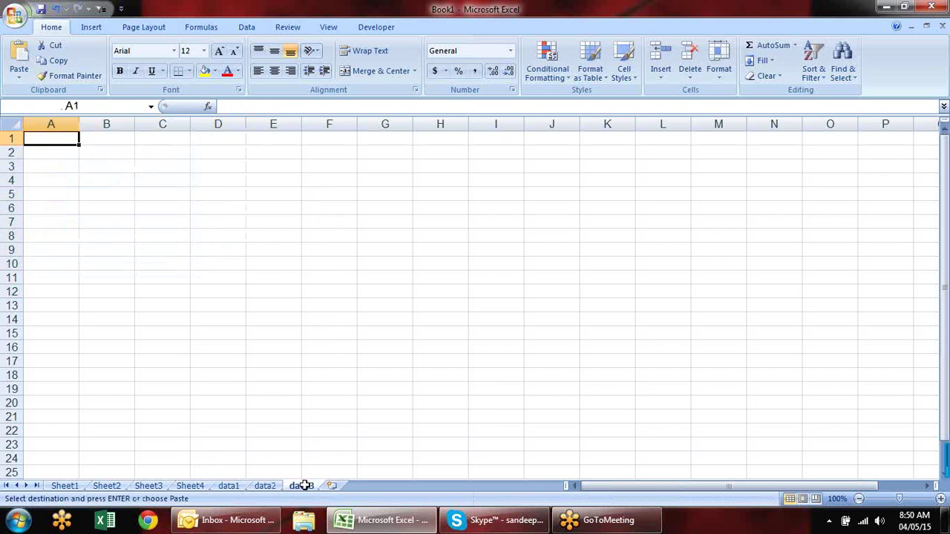
{"action": "key", "text": "ctrl+v"}
{"action": "left_click", "coordinate": [271, 359]}
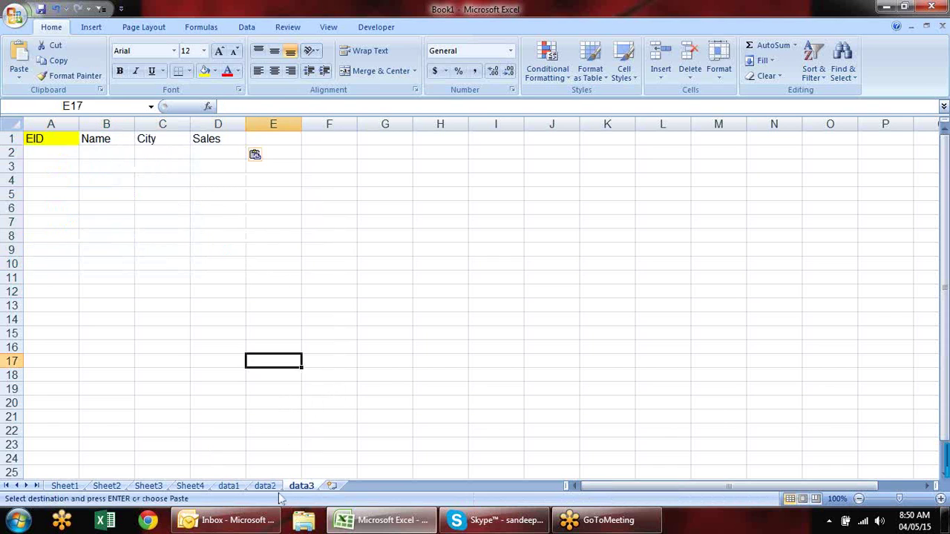
Pick up the last five records of data2 in A5:D9 for transfer to another sheet
{"action": "left_click", "coordinate": [265, 485]}
{"action": "left_click_drag", "start_coordinate": [72, 195], "coordinate": [234, 250]}
{"action": "key", "text": "ctrl+c"}
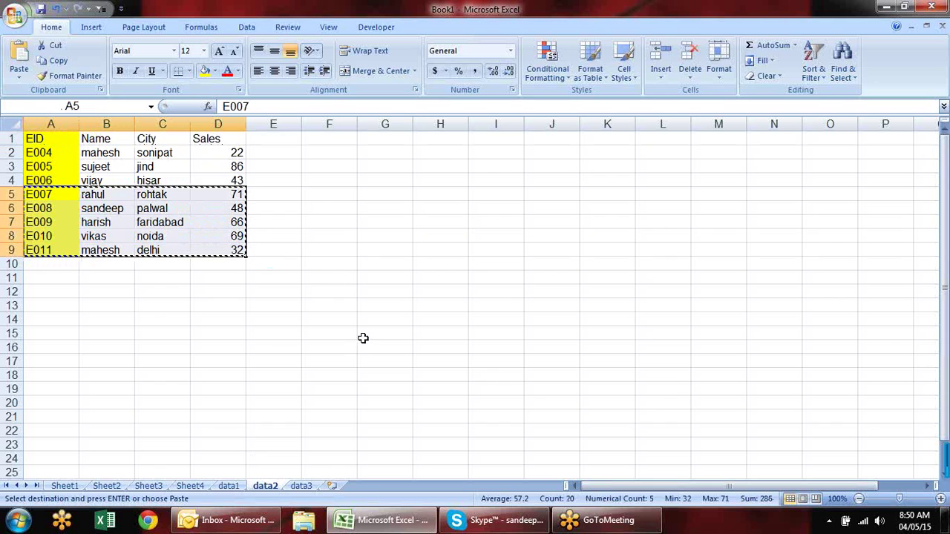
Paste the copied rows E007 to E011 into the data3 sheet, starting at cell A2
{"action": "left_click", "coordinate": [301, 486]}
{"action": "left_click", "coordinate": [62, 152]}
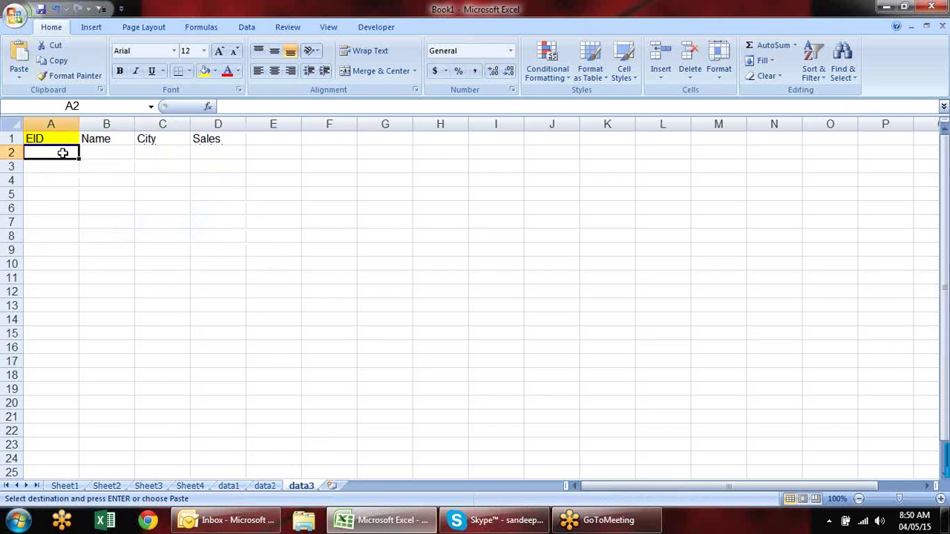
{"action": "key", "text": "Return"}
{"action": "left_click", "coordinate": [257, 276]}
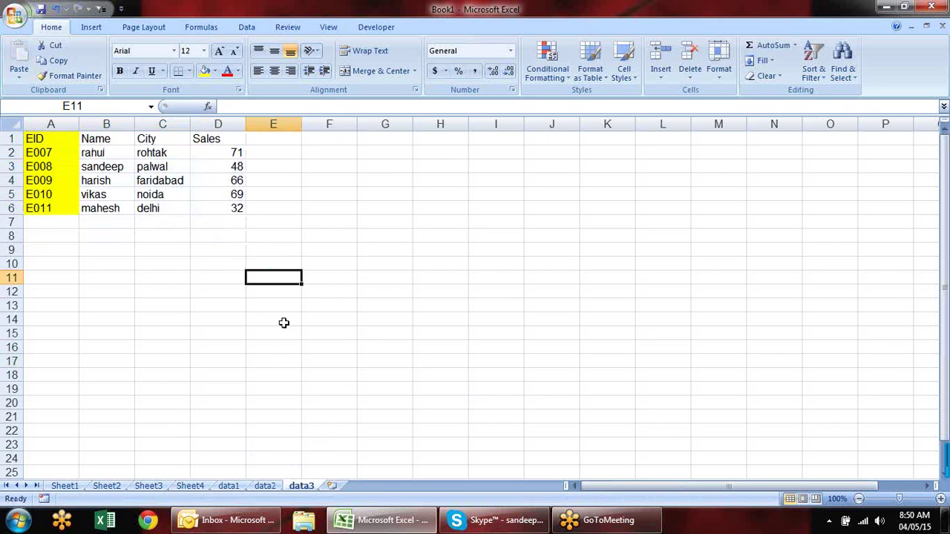
Check the data1, data2 and data3 sheets and add a new blank worksheet after data3
{"action": "left_click", "coordinate": [236, 488]}
{"action": "left_click", "coordinate": [267, 358]}
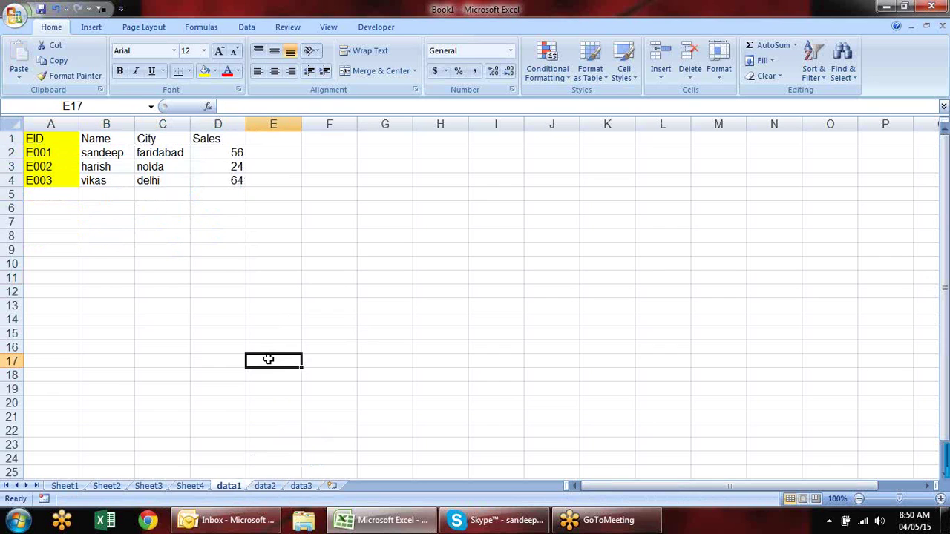
{"action": "left_click", "coordinate": [269, 489]}
{"action": "left_click", "coordinate": [292, 490]}
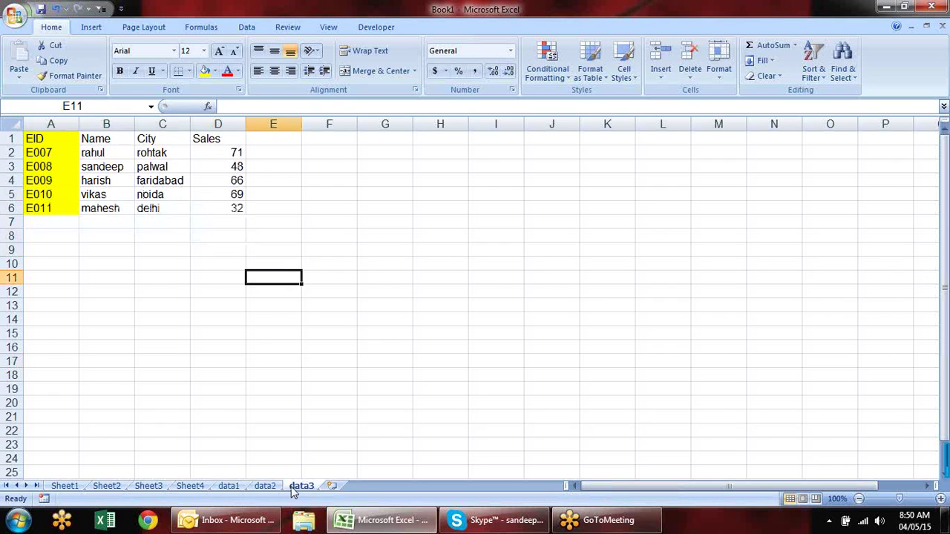
{"action": "left_click", "coordinate": [333, 487]}
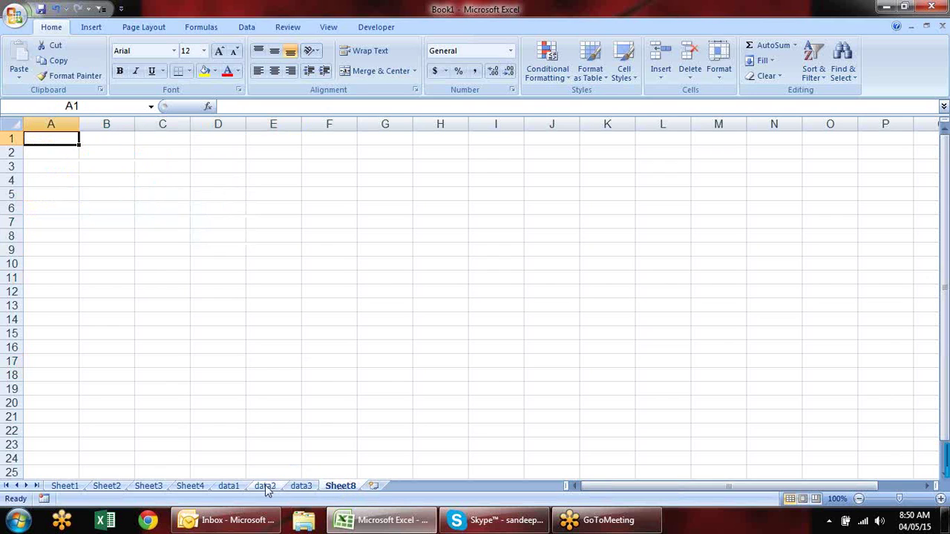
Copy the EID, Name, City and Sales headers on data3 into G1:J1
{"action": "left_click", "coordinate": [298, 490]}
{"action": "left_click_drag", "start_coordinate": [66, 141], "coordinate": [212, 145]}
{"action": "key", "text": "ctrl+c"}
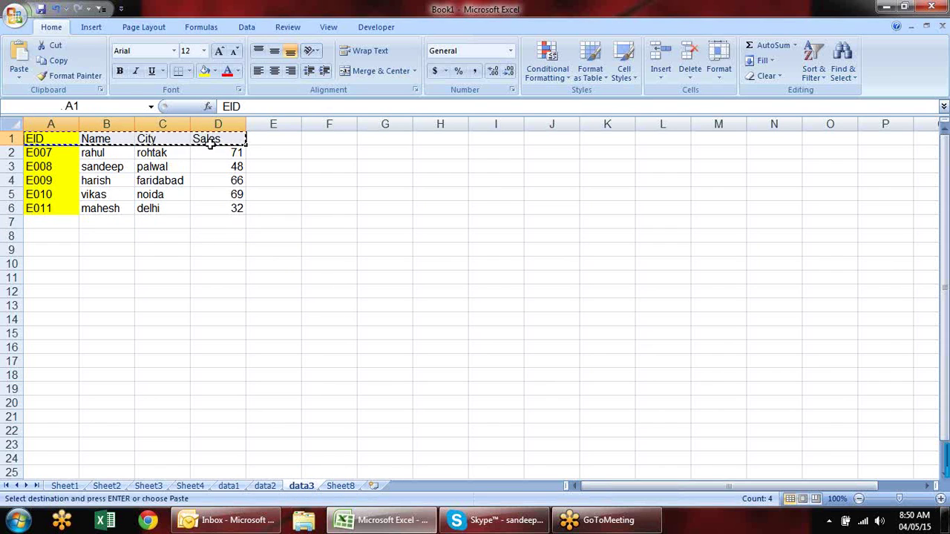
{"action": "left_click", "coordinate": [385, 141]}
{"action": "key", "text": "ctrl+v"}
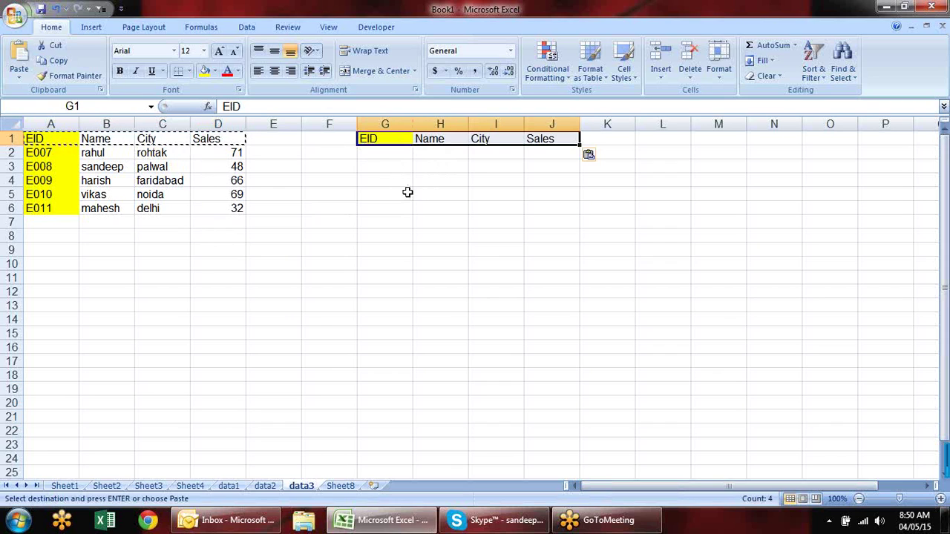
{"action": "key", "text": "Escape"}
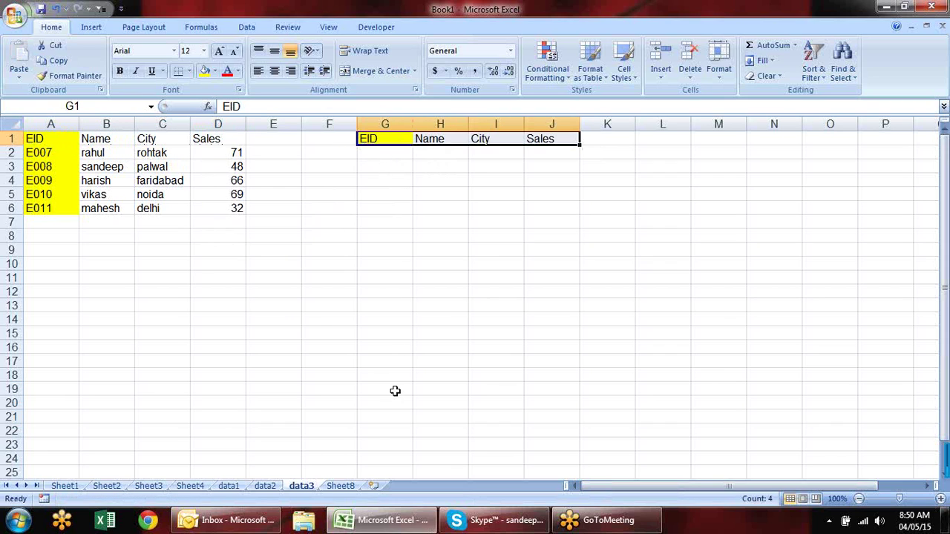
Enter the lookup IDs E002, E005 and E009 in cells G2 to G4 of data3
{"action": "left_click", "coordinate": [380, 151]}
{"action": "type", "text": "E"}
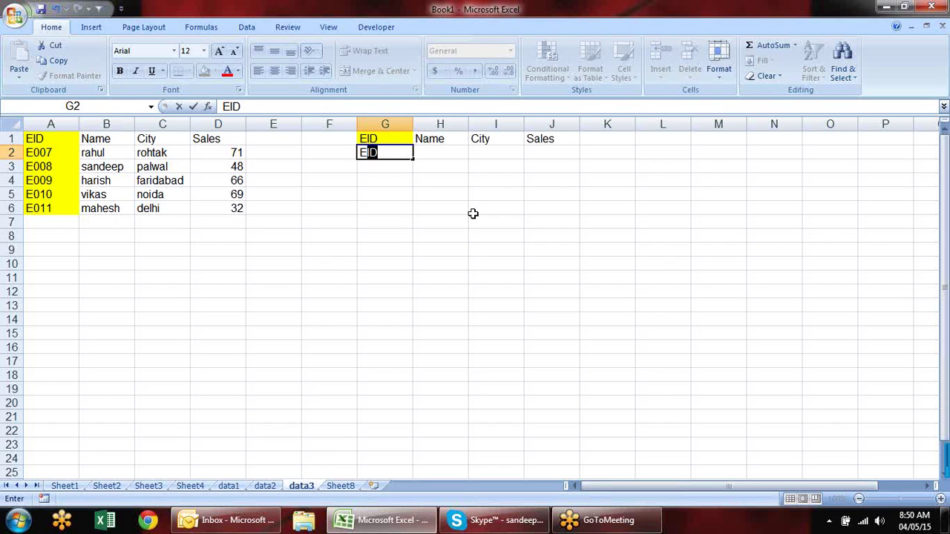
{"action": "type", "text": "002"}
{"action": "key", "text": "Return"}
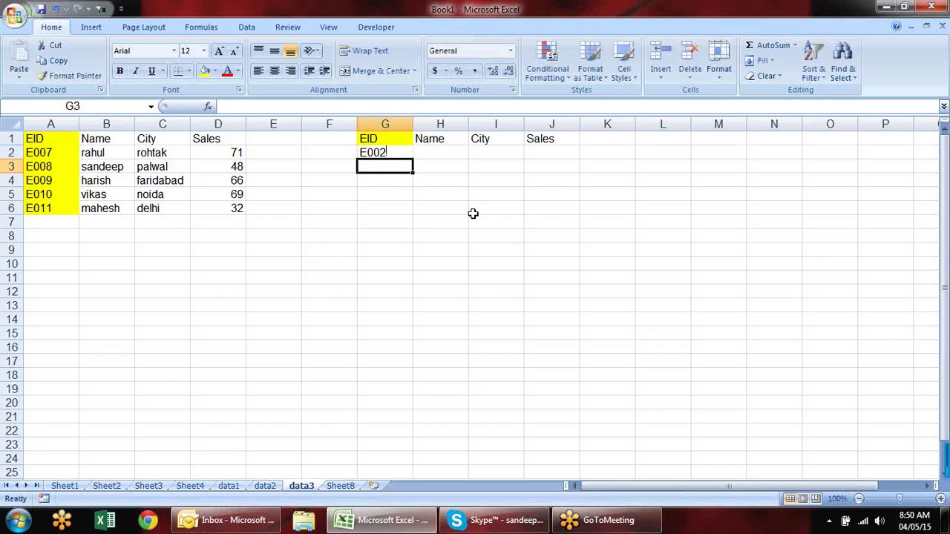
{"action": "type", "text": "E2"}
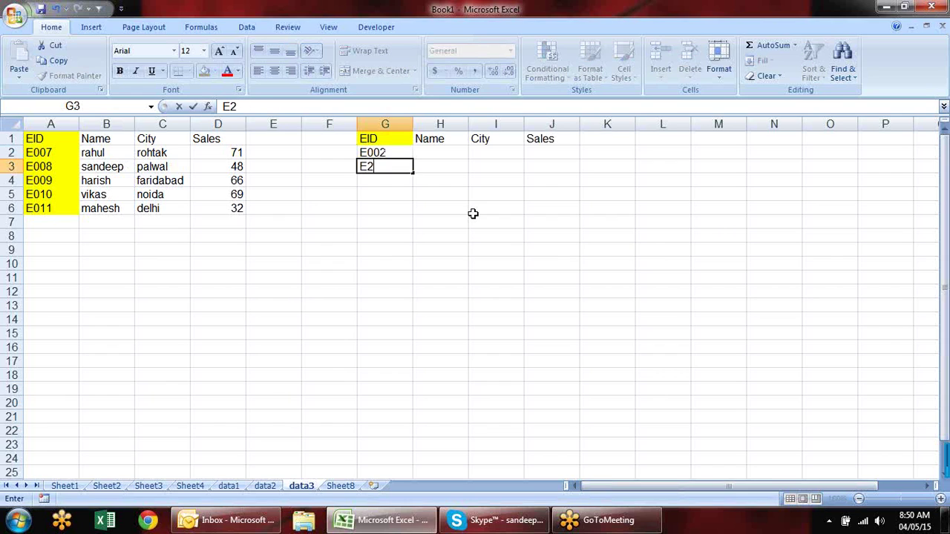
{"action": "key", "text": "BackSpace"}
{"action": "type", "text": "005"}
{"action": "key", "text": "Return"}
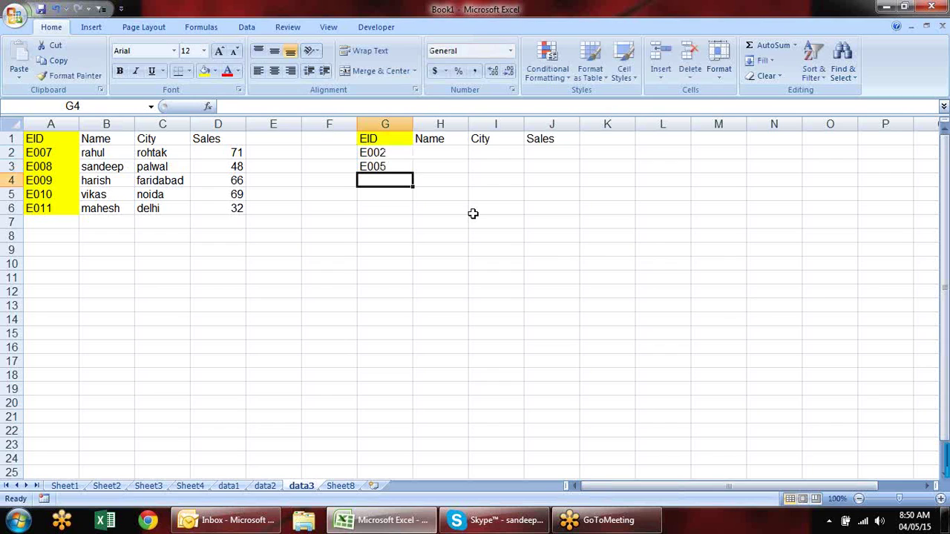
{"action": "type", "text": "E00"}
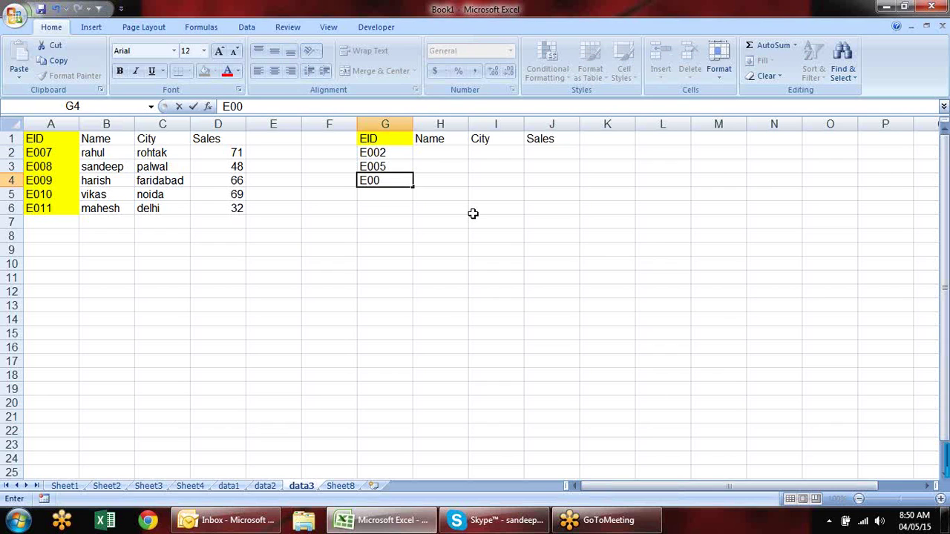
{"action": "type", "text": "9"}
{"action": "key", "text": "Return"}
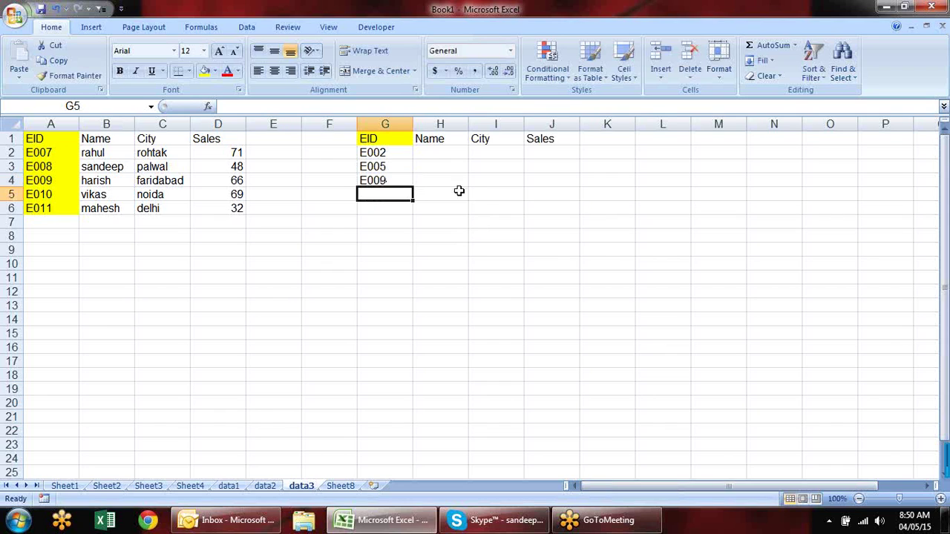
Begin a VLOOKUP formula in H2 with the column-locked reference $G2 as the lookup value
{"action": "left_click", "coordinate": [444, 156]}
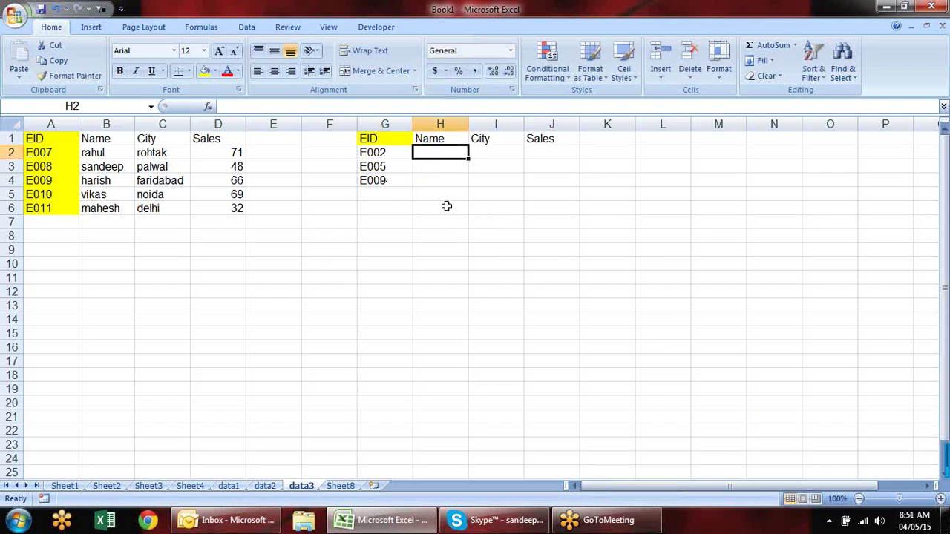
{"action": "type", "text": "="}
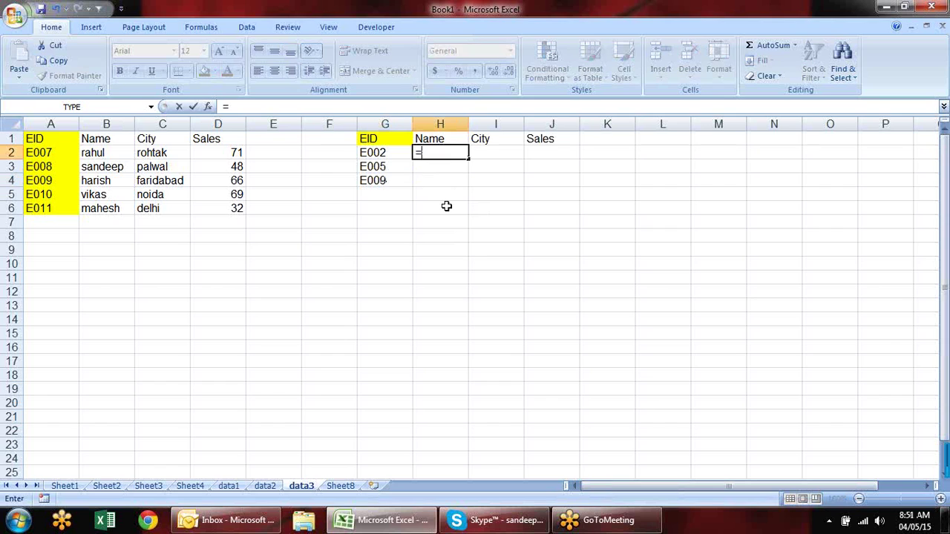
{"action": "type", "text": "vl"}
{"action": "key", "text": "Tab"}
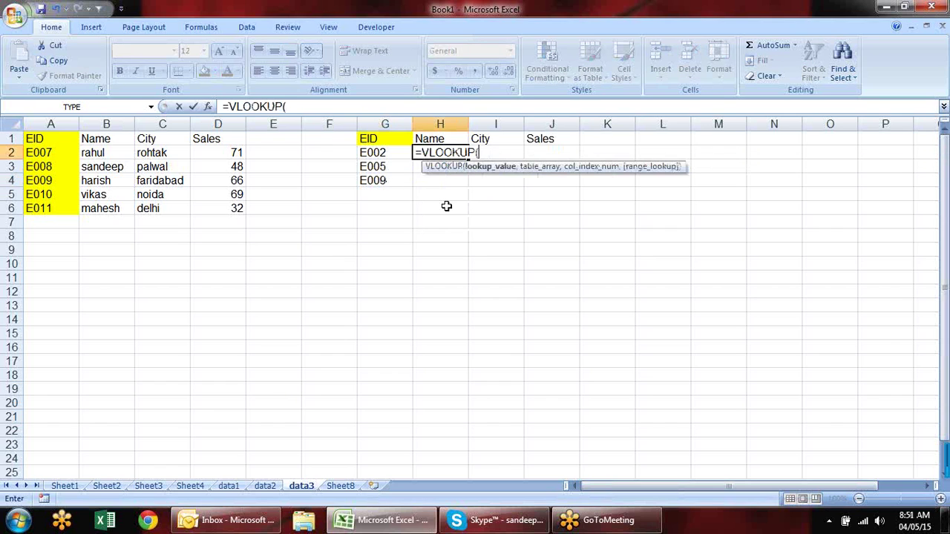
{"action": "left_click", "coordinate": [370, 154]}
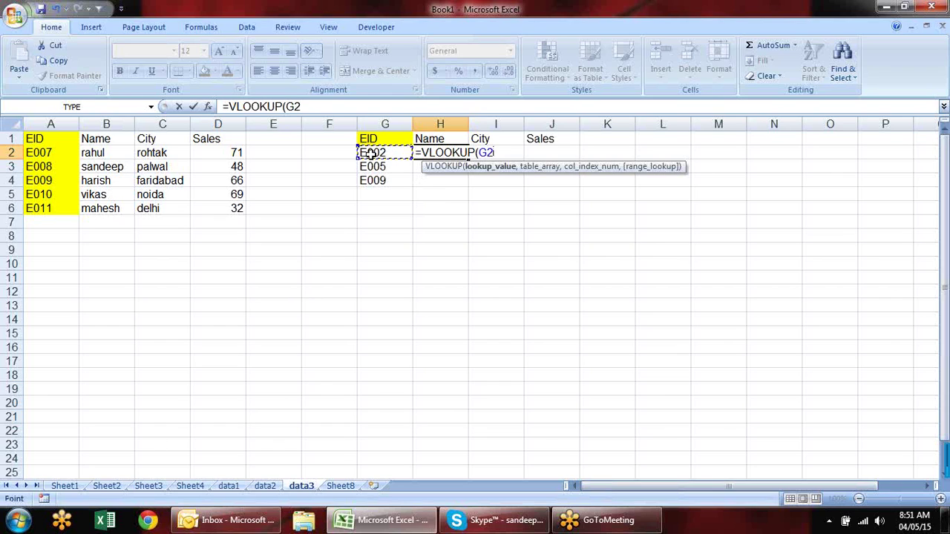
{"action": "key", "text": "F4"}
{"action": "key", "text": "F4"}
{"action": "key", "text": "F4"}
{"action": "type", "text": ","}
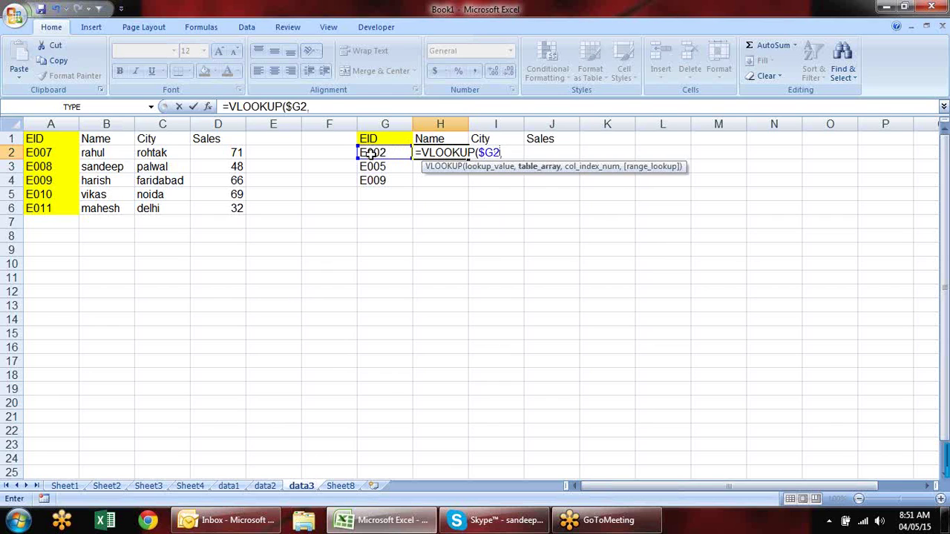
Complete the H2 lookup with table data1!$A$1:$D$4, column index 2 and exact match 0
{"action": "left_click", "coordinate": [229, 487]}
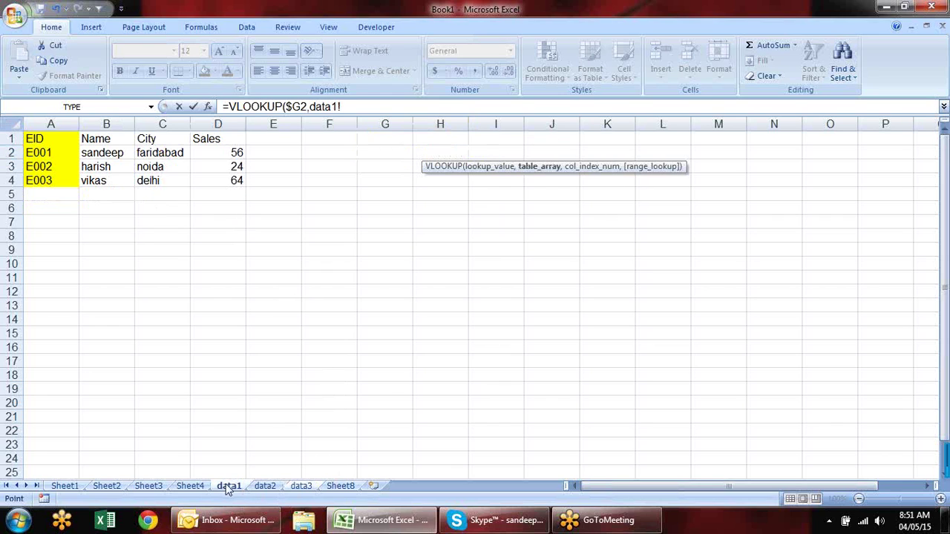
{"action": "left_click_drag", "start_coordinate": [68, 141], "coordinate": [232, 179]}
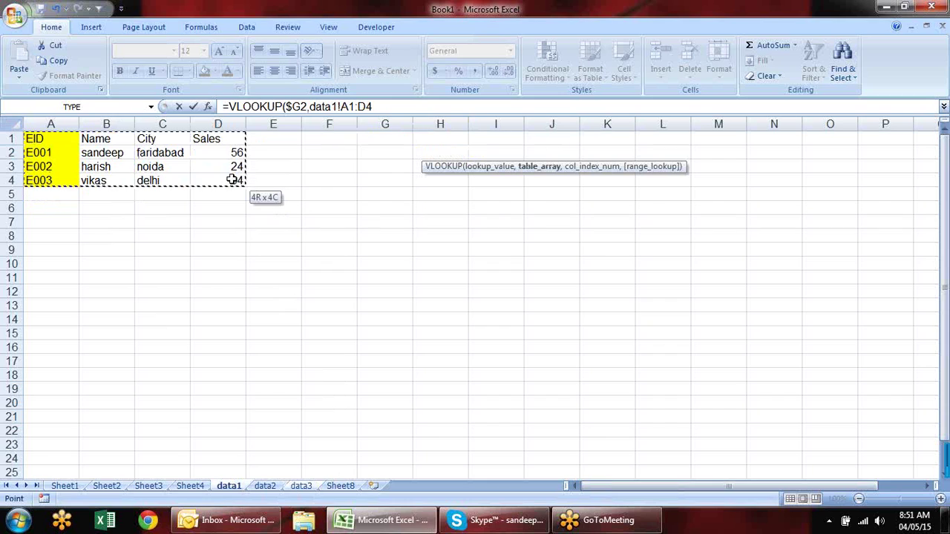
{"action": "key", "text": "F4"}
{"action": "type", "text": ","}
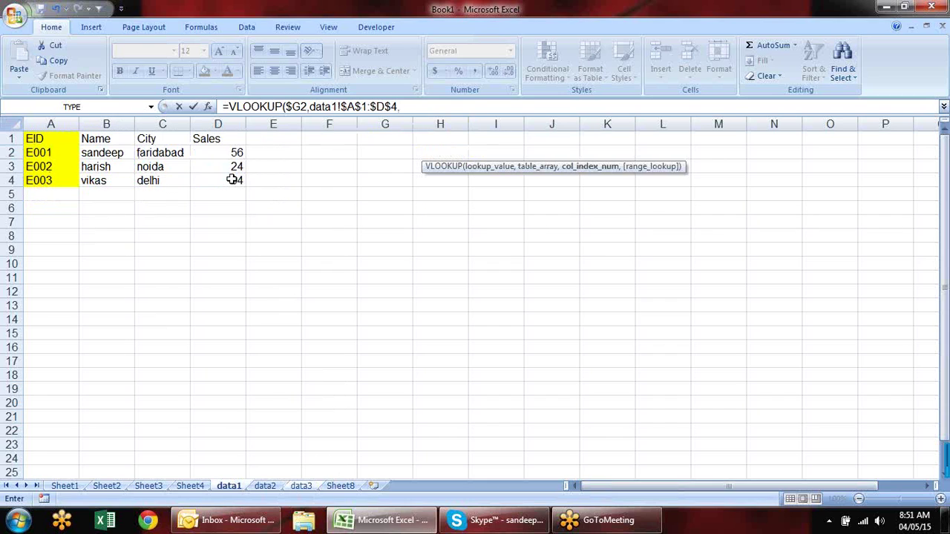
{"action": "type", "text": "2,"}
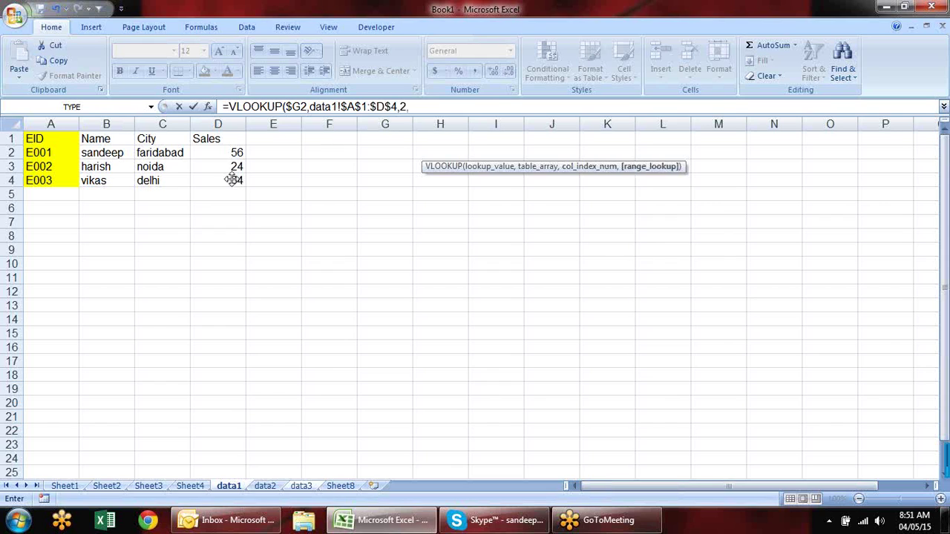
{"action": "type", "text": "0"}
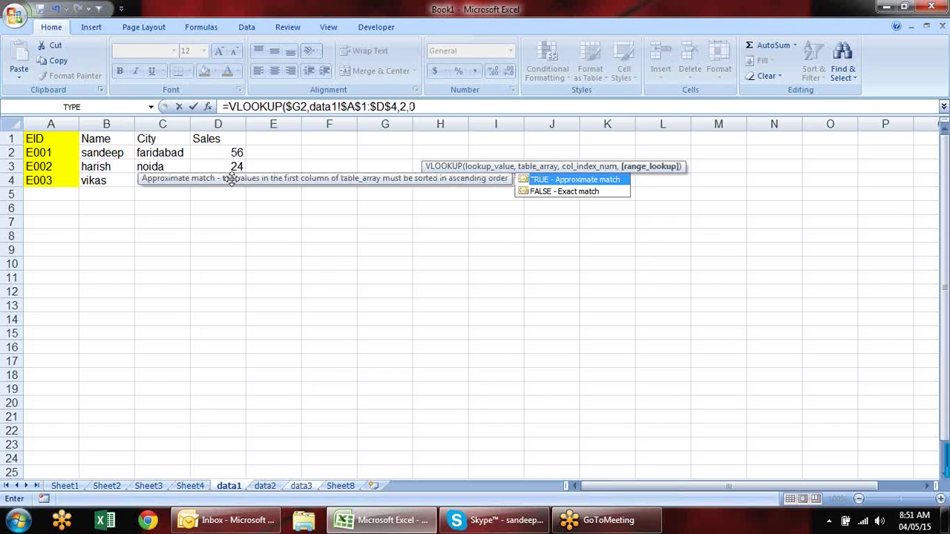
{"action": "key", "text": "Return"}
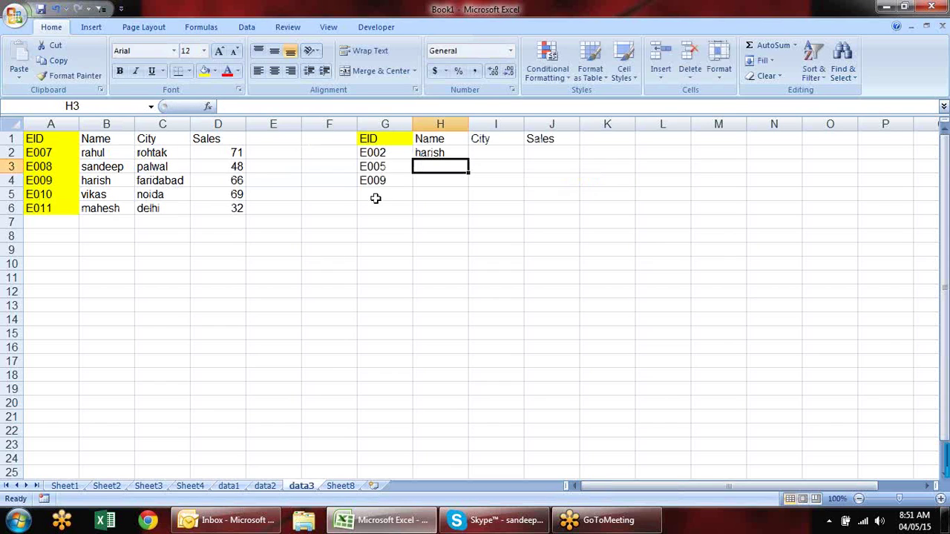
Change the lookup ID in G2 to E008
{"action": "left_click", "coordinate": [432, 153]}
{"action": "double_click", "coordinate": [406, 151]}
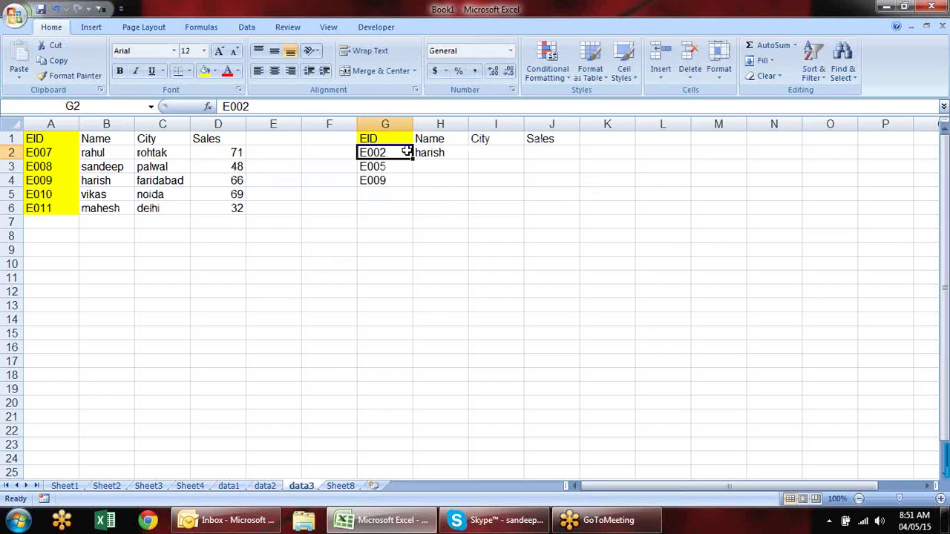
{"action": "key", "text": "BackSpace"}
{"action": "type", "text": "8"}
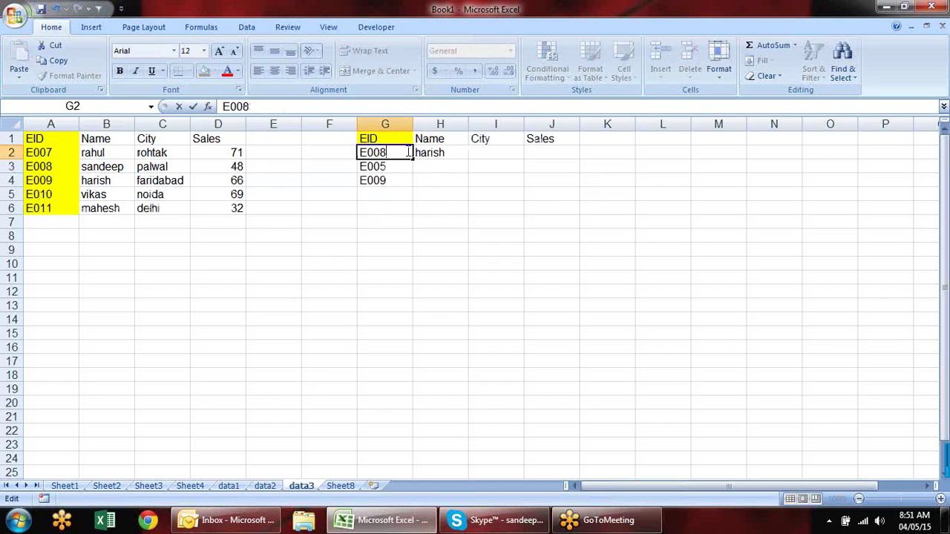
{"action": "key", "text": "Return"}
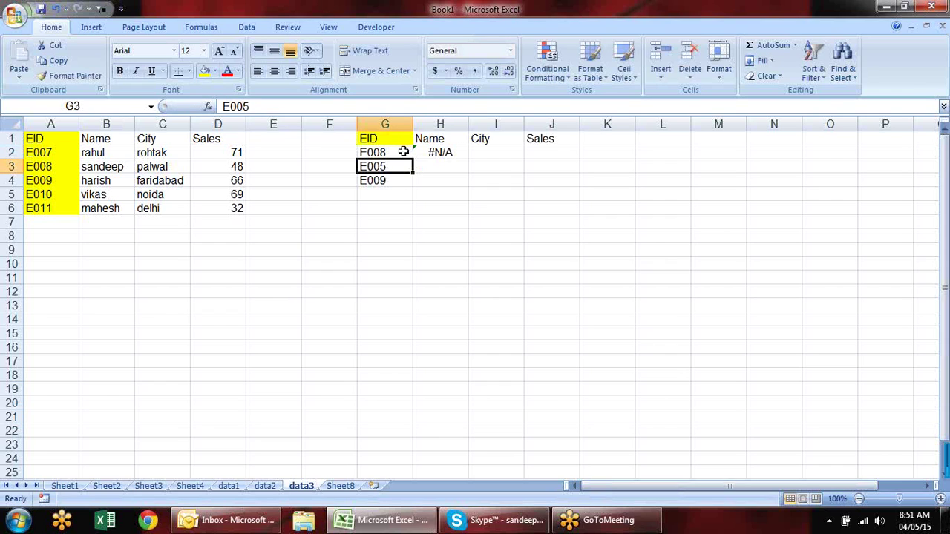
Wrap the H2 formula in IFERROR, using the existing data1 VLOOKUP as the value argument
{"action": "left_click", "coordinate": [461, 153]}
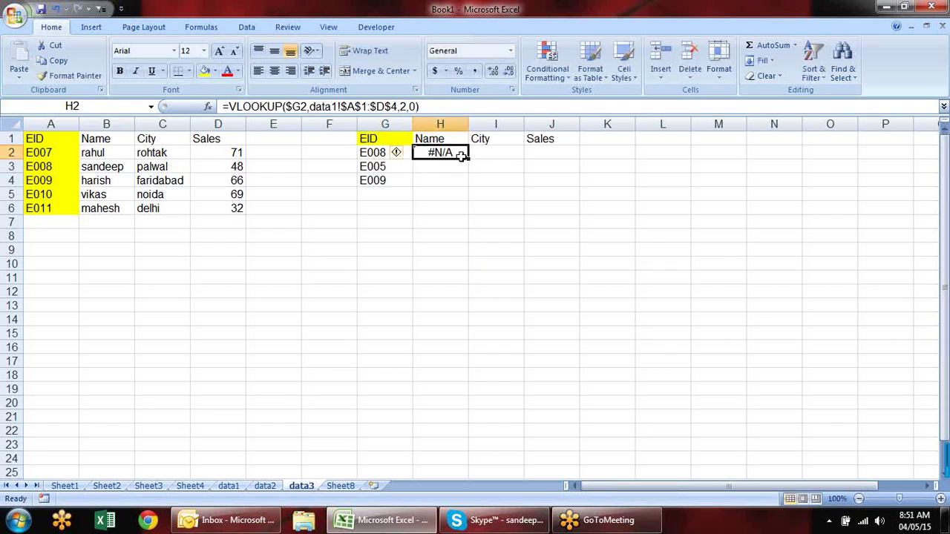
{"action": "left_click", "coordinate": [226, 107]}
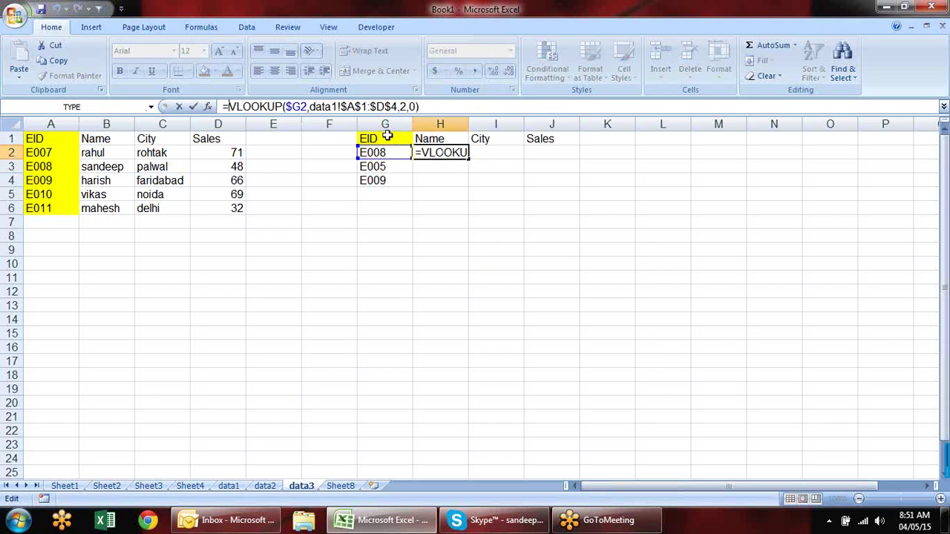
{"action": "type", "text": "if"}
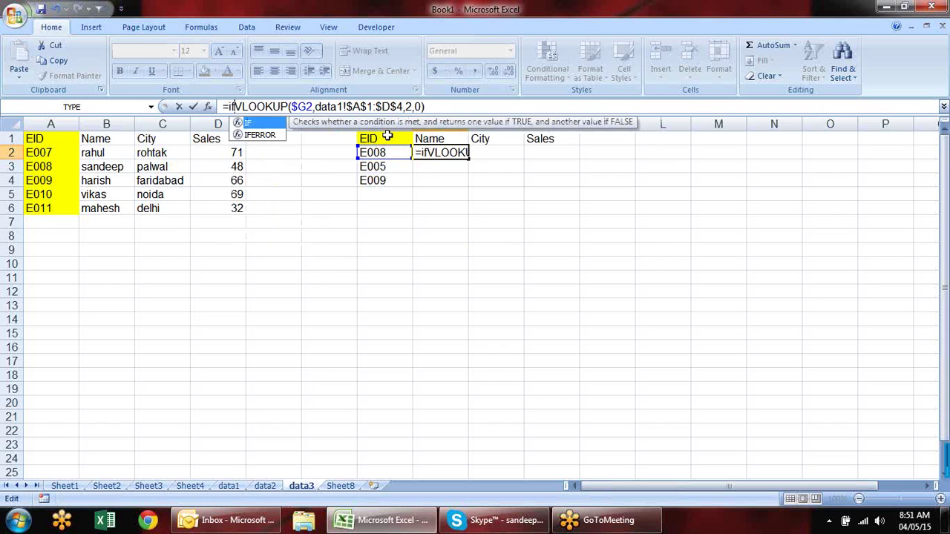
{"action": "key", "text": "Down"}
{"action": "key", "text": "Tab"}
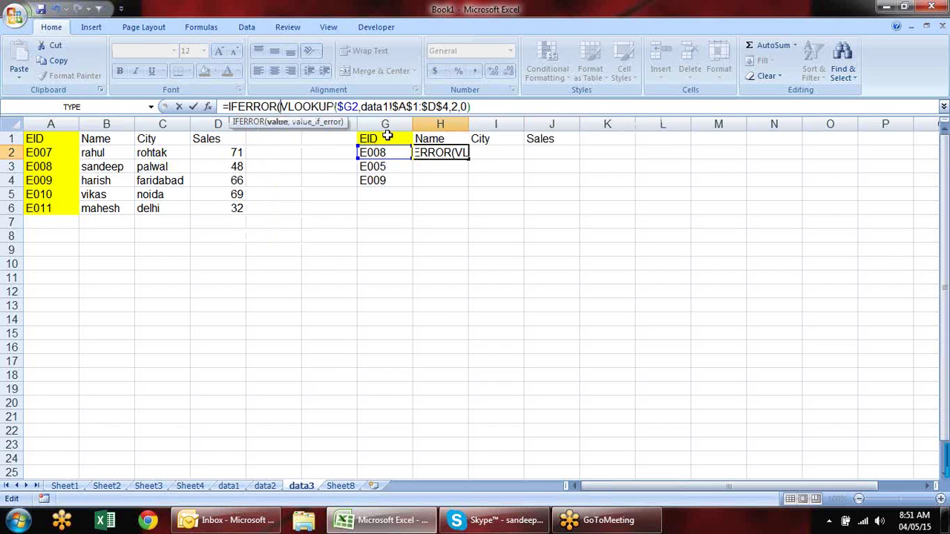
{"action": "left_click", "coordinate": [490, 106]}
{"action": "type", "text": ","}
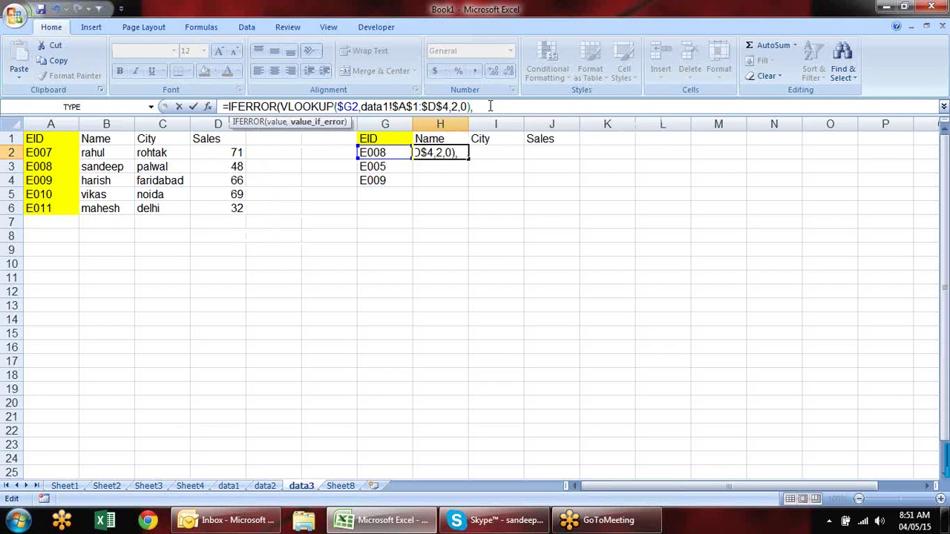
Begin a second VLOOKUP as the IFERROR fallback in H2, with column-locked $G2 as the lookup value
{"action": "type", "text": "vl"}
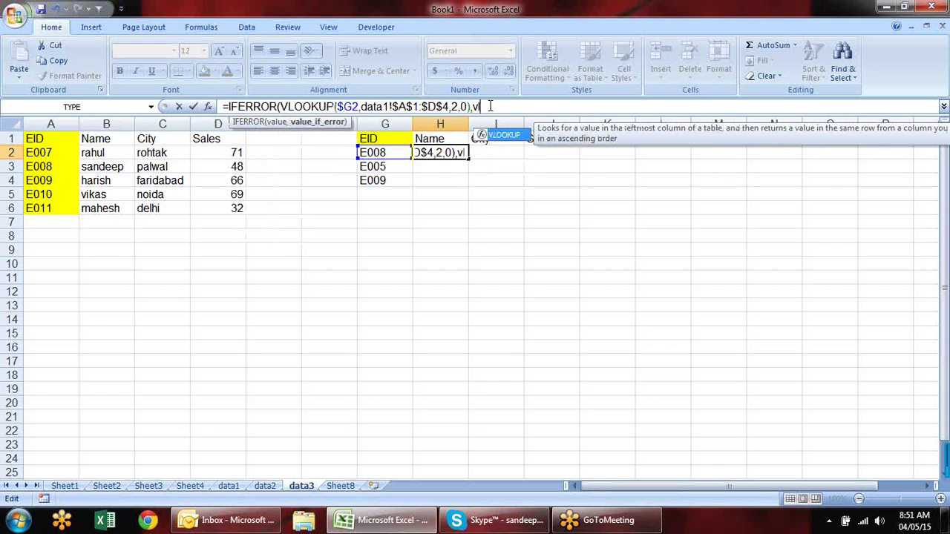
{"action": "key", "text": "Tab"}
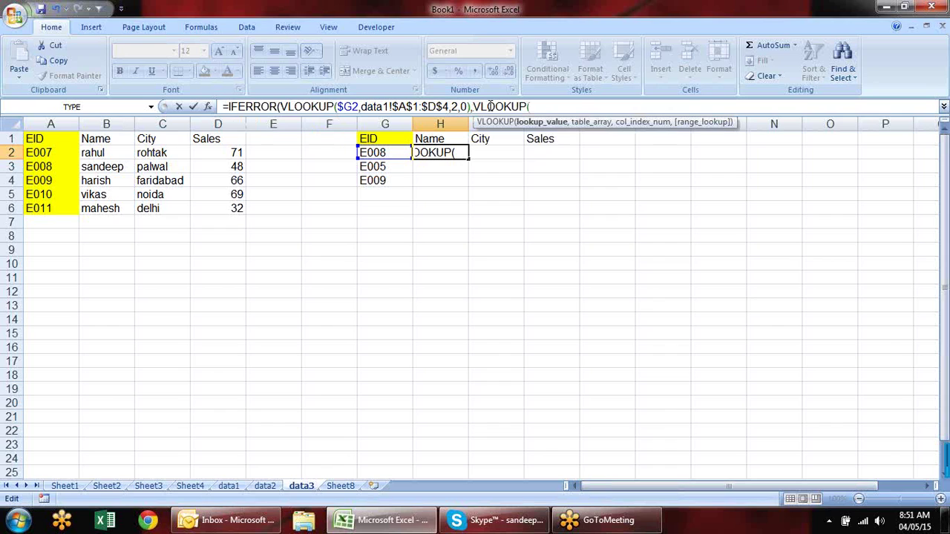
{"action": "left_click", "coordinate": [398, 153]}
{"action": "key", "text": "F4"}
{"action": "key", "text": "F4"}
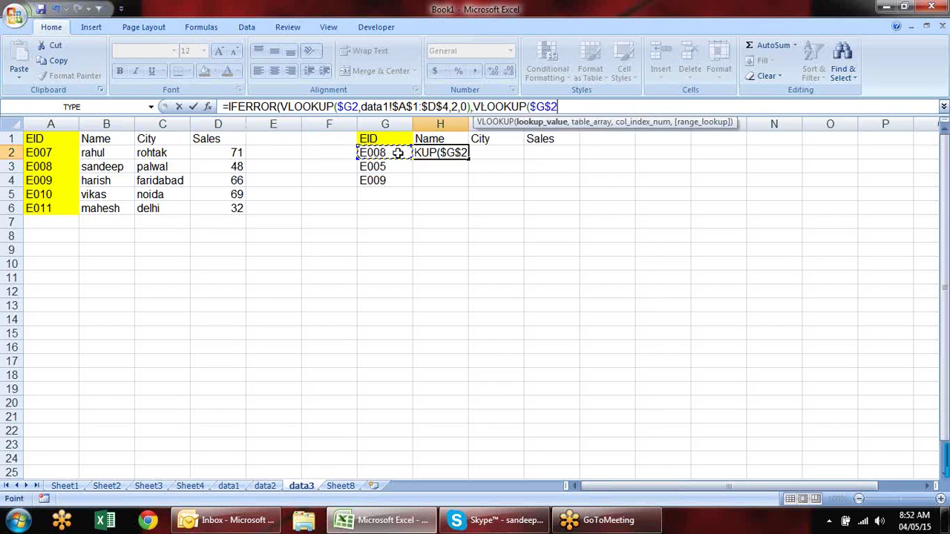
{"action": "key", "text": "F4"}
{"action": "type", "text": ","}
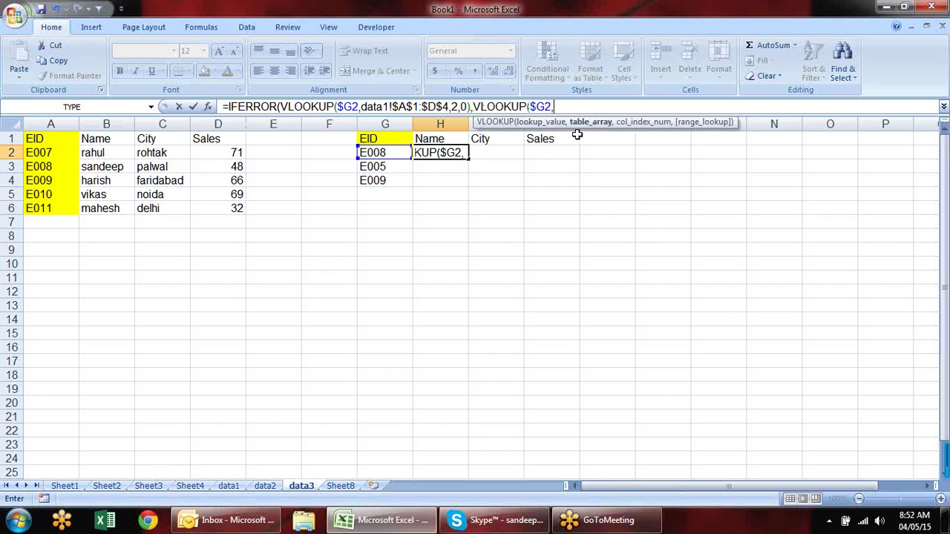
Complete the fallback VLOOKUP with table data2!$A$1:$D$4, column index 2 and exact match 0, and enter the formula
{"action": "left_click", "coordinate": [265, 485]}
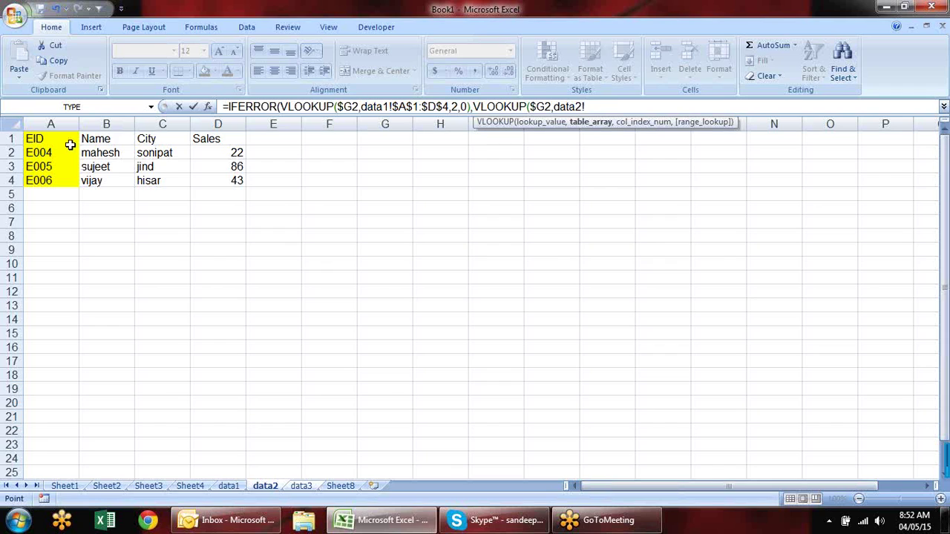
{"action": "left_click_drag", "start_coordinate": [71, 145], "coordinate": [194, 174]}
{"action": "key", "text": "F4"}
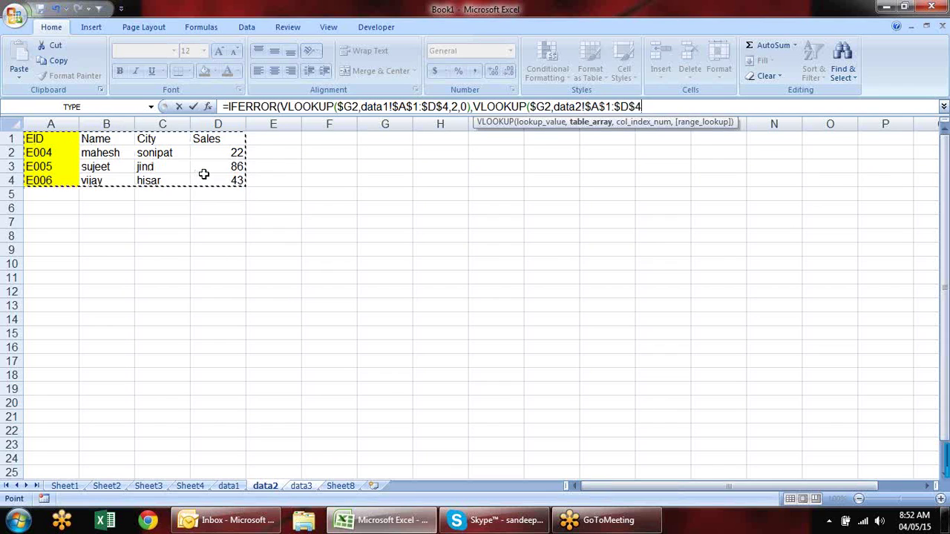
{"action": "type", "text": ",2"}
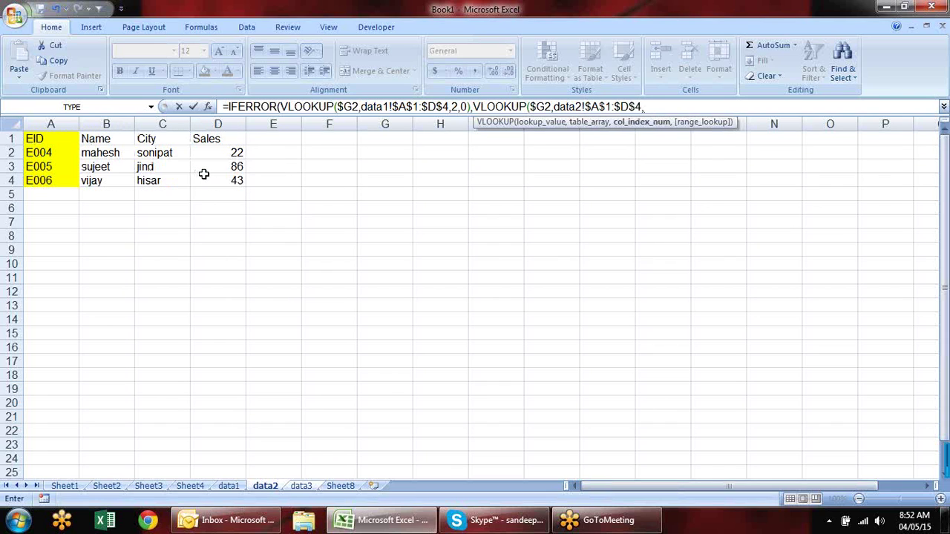
{"action": "type", "text": ",0))"}
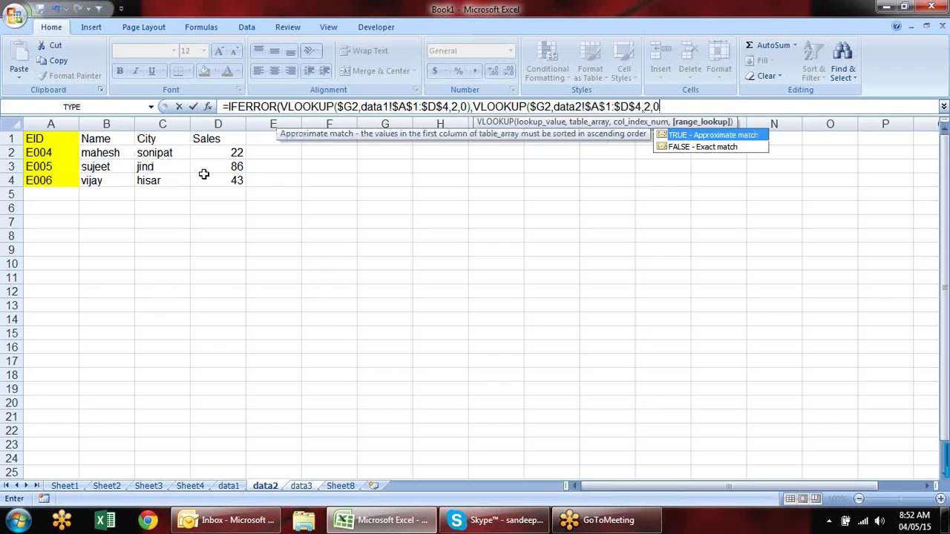
{"action": "key", "text": "Return"}
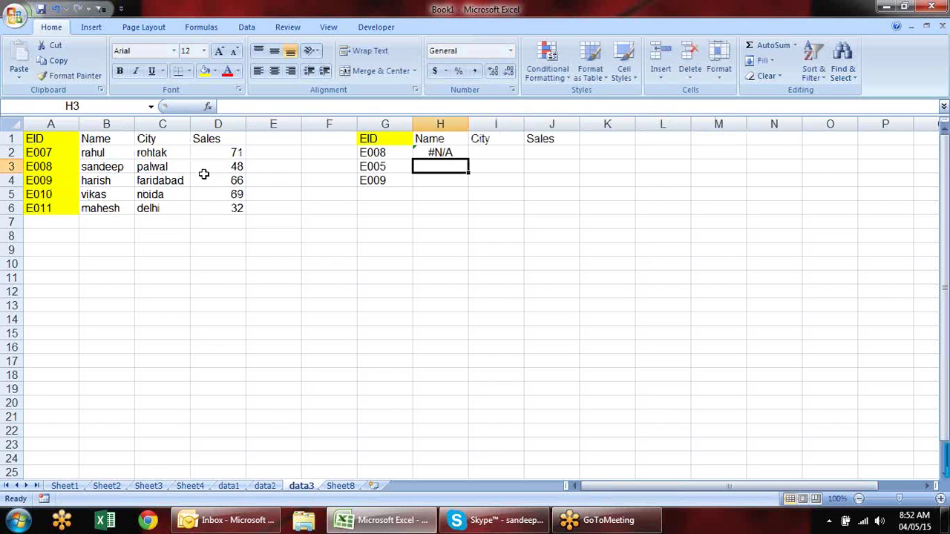
Change the lookup ID in G2 to E005 to test the data2 fallback
{"action": "left_click", "coordinate": [401, 152]}
{"action": "double_click", "coordinate": [395, 152]}
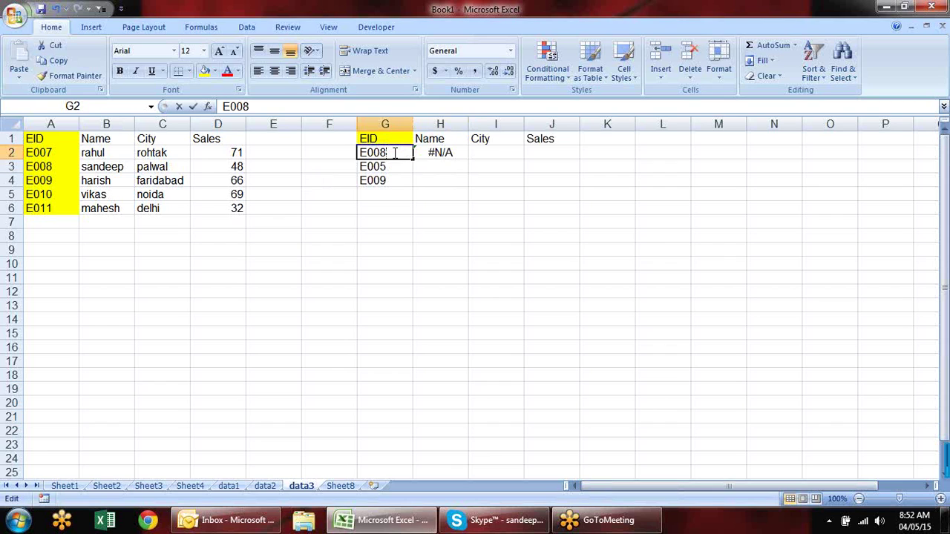
{"action": "key", "text": "BackSpace"}
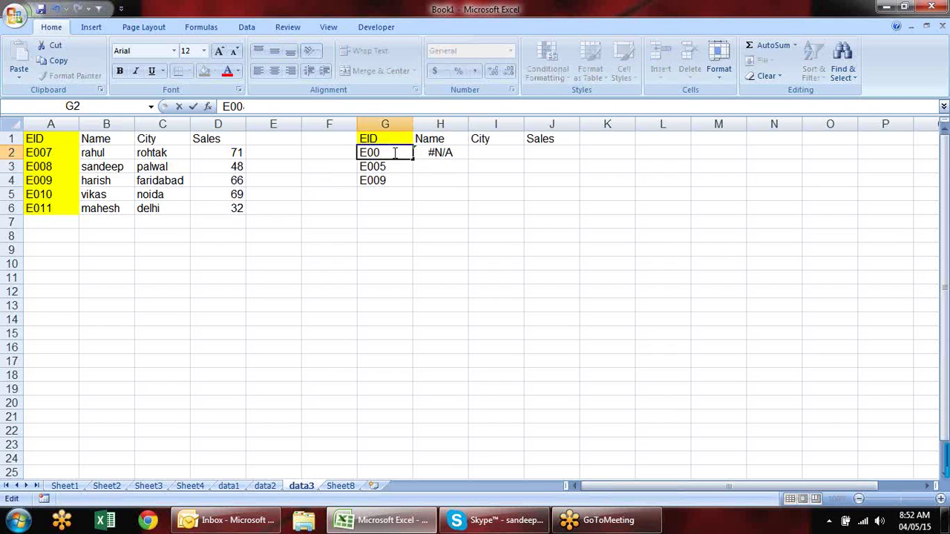
{"action": "type", "text": "5"}
{"action": "key", "text": "Return"}
{"action": "type", "text": "5"}
{"action": "key", "text": "Escape"}
Change the lookup ID in G2 to E001 to test the data1 lookup
{"action": "left_click", "coordinate": [394, 152]}
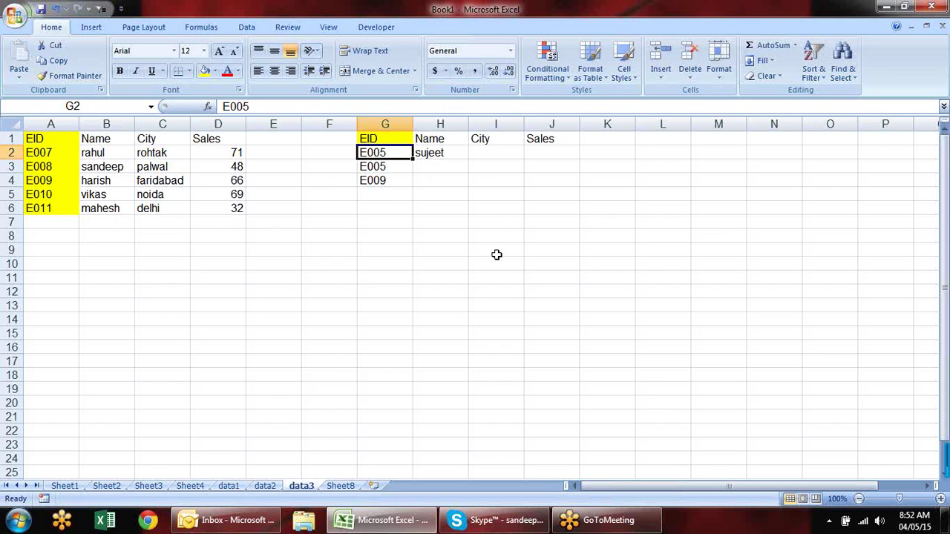
{"action": "key", "text": "F2"}
{"action": "key", "text": "BackSpace"}
{"action": "type", "text": "1"}
{"action": "key", "text": "Return"}
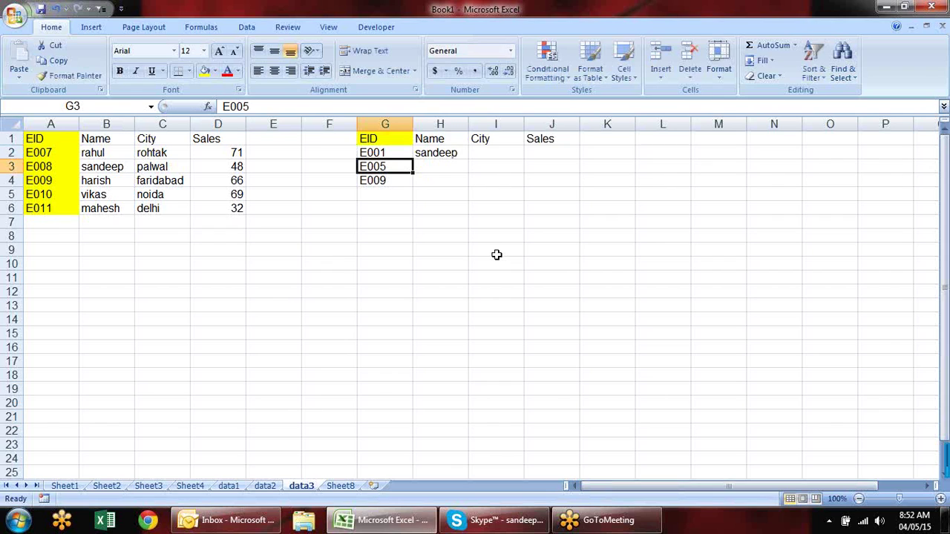
Set the lookup ID in G2 back to E005
{"action": "key", "text": "Up"}
{"action": "key", "text": "F2"}
{"action": "key", "text": "BackSpace"}
{"action": "type", "text": "5"}
{"action": "key", "text": "Return"}
Insert a nested IFERROR before the data2 VLOOKUP in the H2 formula and add its closing parenthesis
{"action": "left_click", "coordinate": [454, 154]}
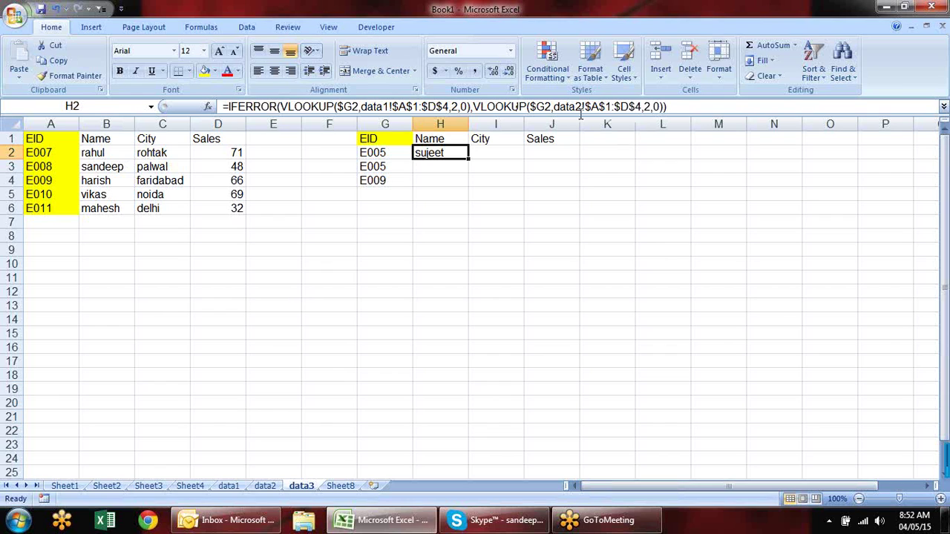
{"action": "left_click", "coordinate": [475, 107]}
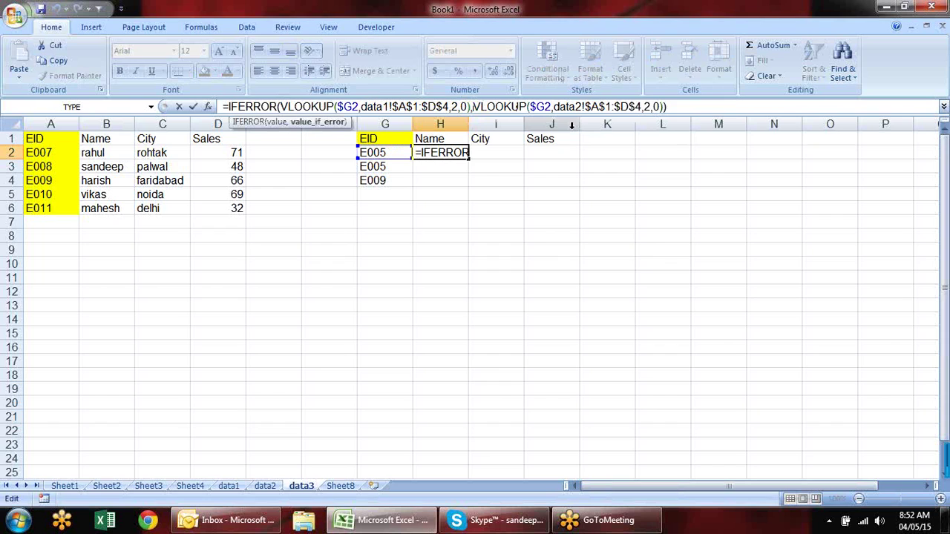
{"action": "type", "text": "if"}
{"action": "key", "text": "Down"}
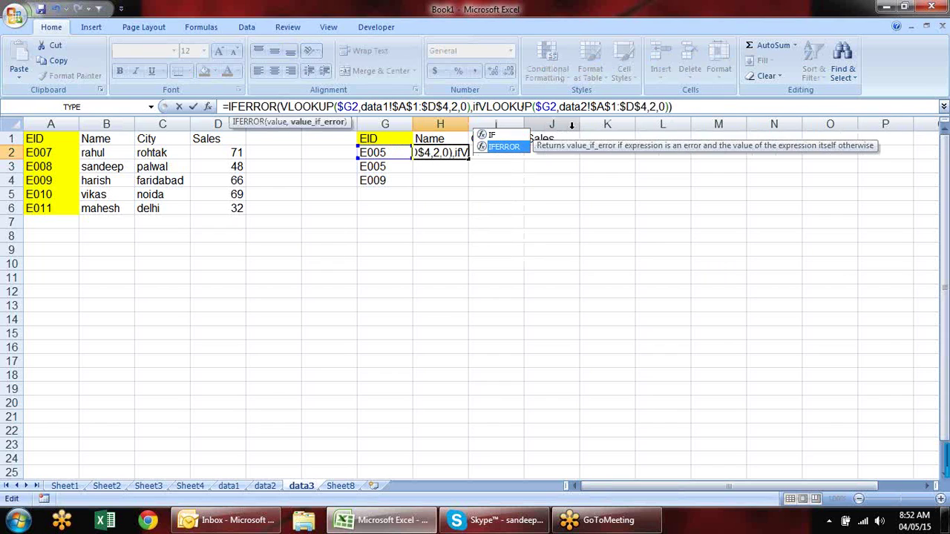
{"action": "key", "text": "Tab"}
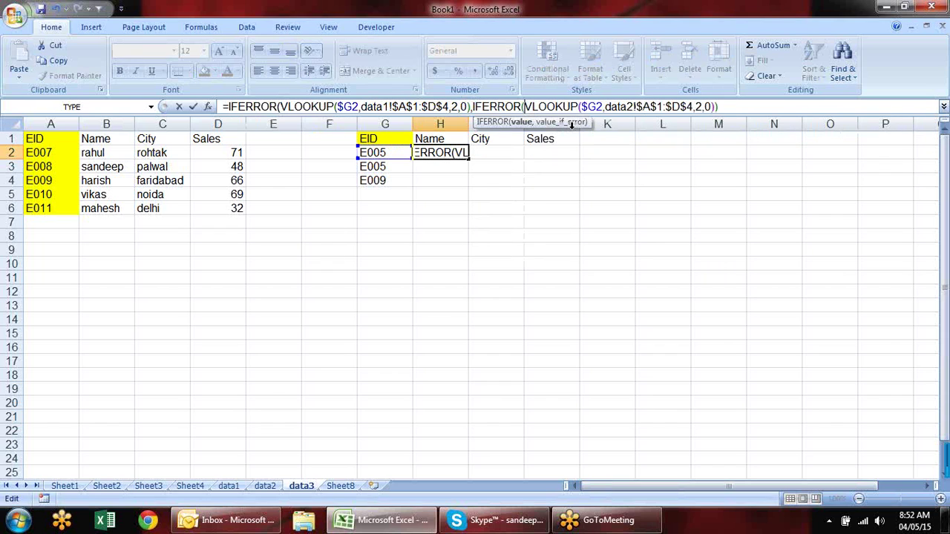
{"action": "left_click", "coordinate": [710, 106]}
{"action": "type", "text": ")"}
Begin a third VLOOKUP behind the data2 lookup's exact-match argument 0, with column-locked $G2 as the lookup value
{"action": "key", "text": "Left"}
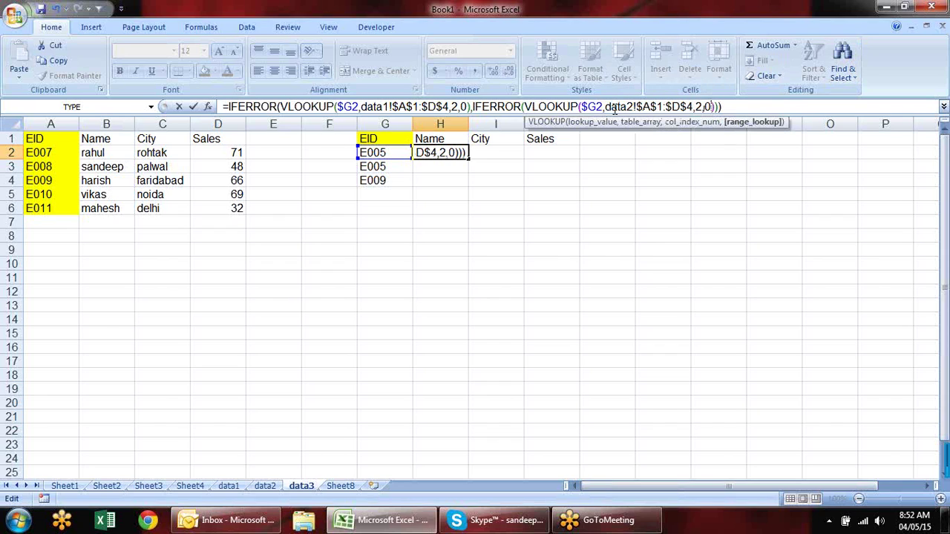
{"action": "type", "text": ","}
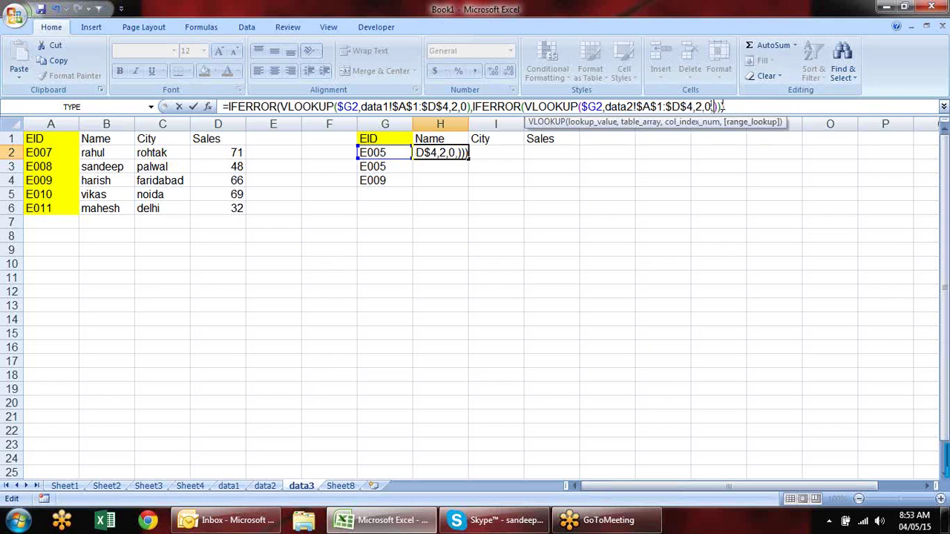
{"action": "type", "text": "vlo"}
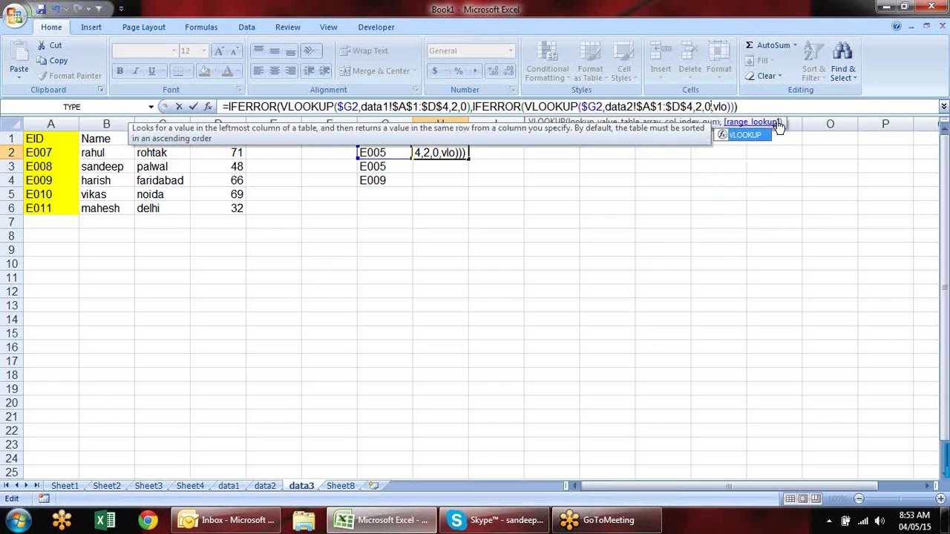
{"action": "key", "text": "Tab"}
{"action": "left_click", "coordinate": [377, 151]}
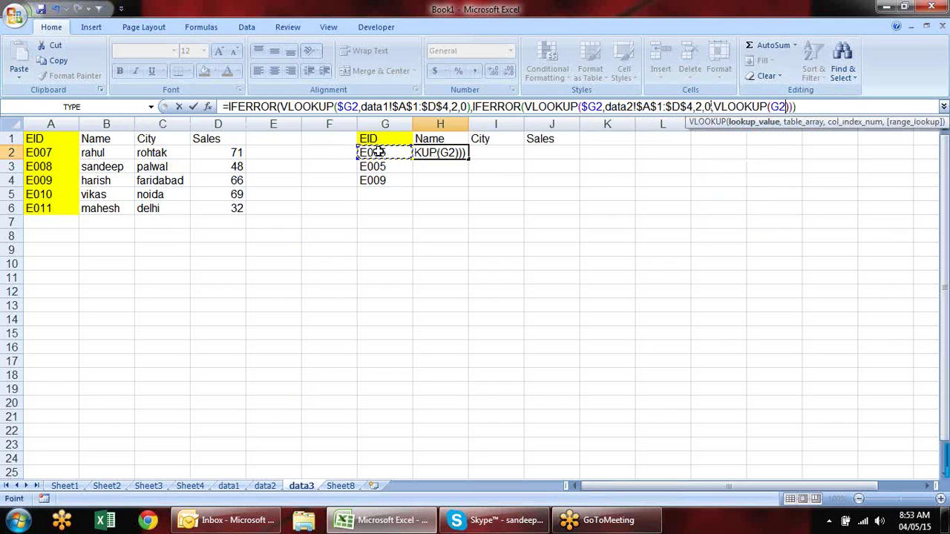
{"action": "key", "text": "F4"}
{"action": "key", "text": "F4"}
{"action": "key", "text": "F4"}
{"action": "type", "text": ","}
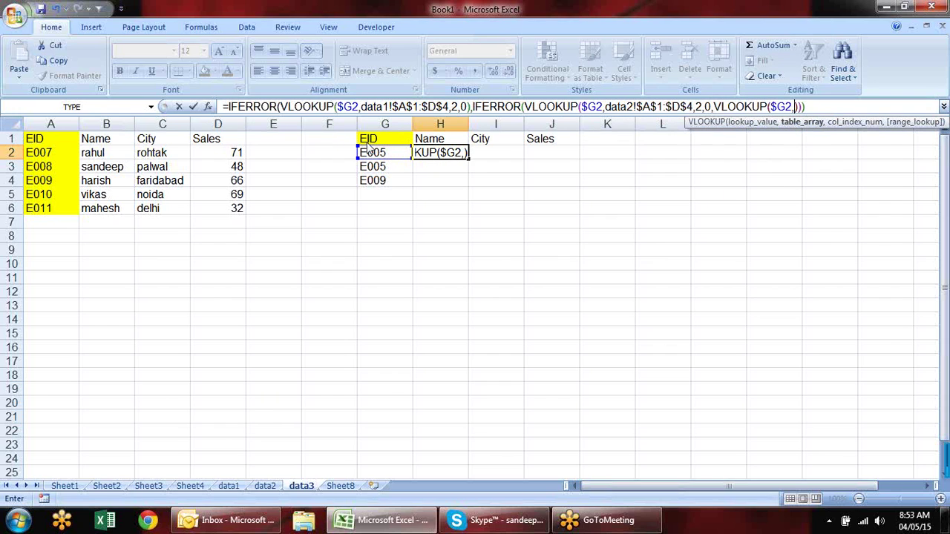
Give the third VLOOKUP table $A$1:$D$6, column index 2 and exact match 0, and try to enter the formula
{"action": "left_click_drag", "start_coordinate": [70, 150], "coordinate": [55, 134]}
{"action": "left_click", "coordinate": [210, 204]}
{"action": "key", "text": "F4"}
{"action": "key", "text": "F4"}
{"action": "type", "text": ",2,"}
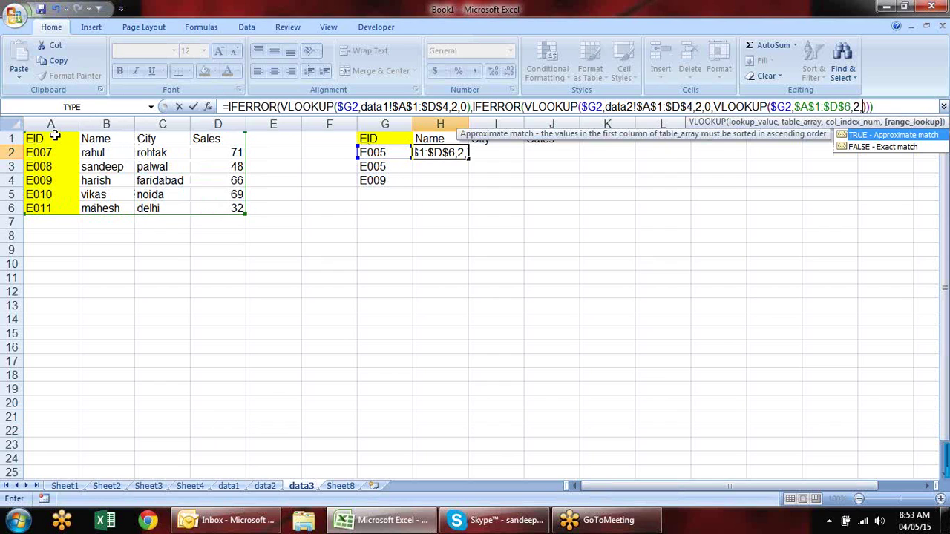
{"action": "type", "text": "0"}
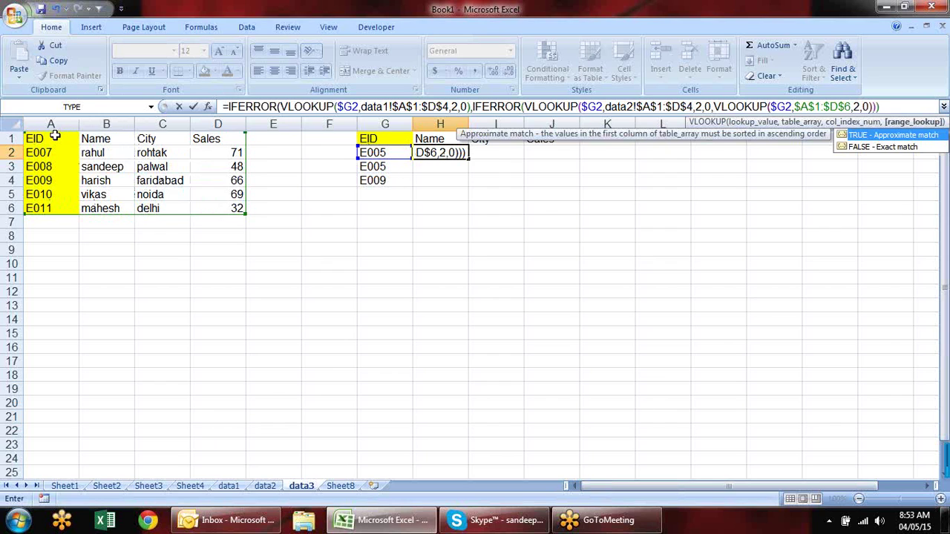
{"action": "key", "text": "Return"}
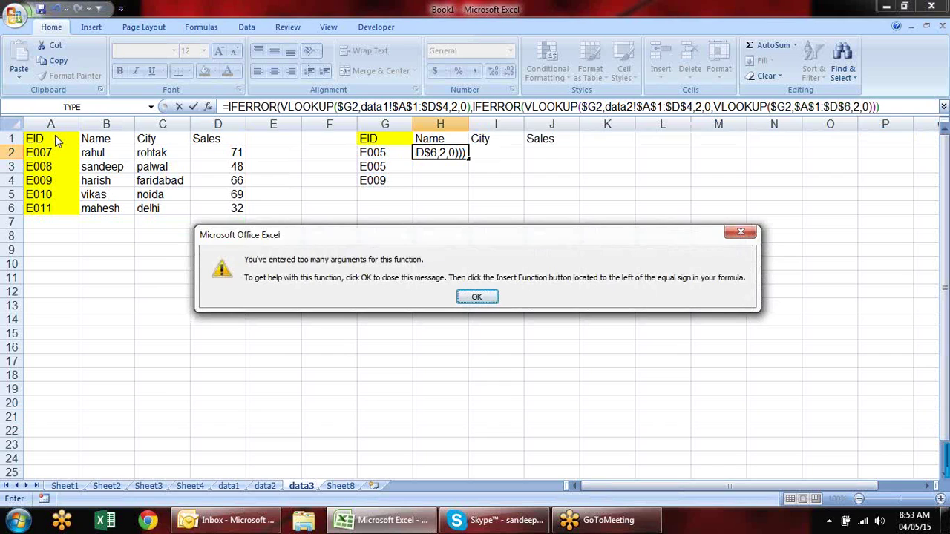
{"action": "key", "text": "Return"}
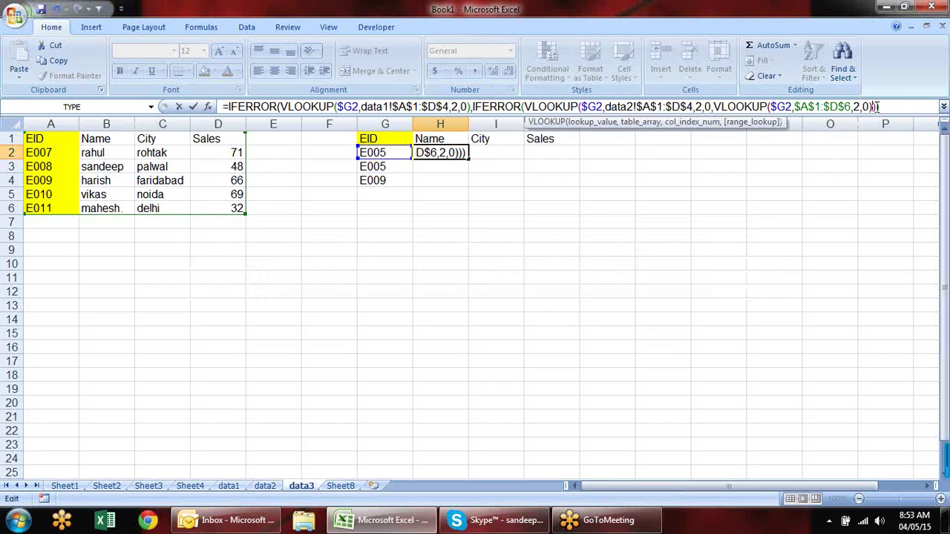
Replace the third VLOOKUP's exact-match argument with FALSE and try to enter the H2 formula
{"action": "left_click", "coordinate": [851, 106]}
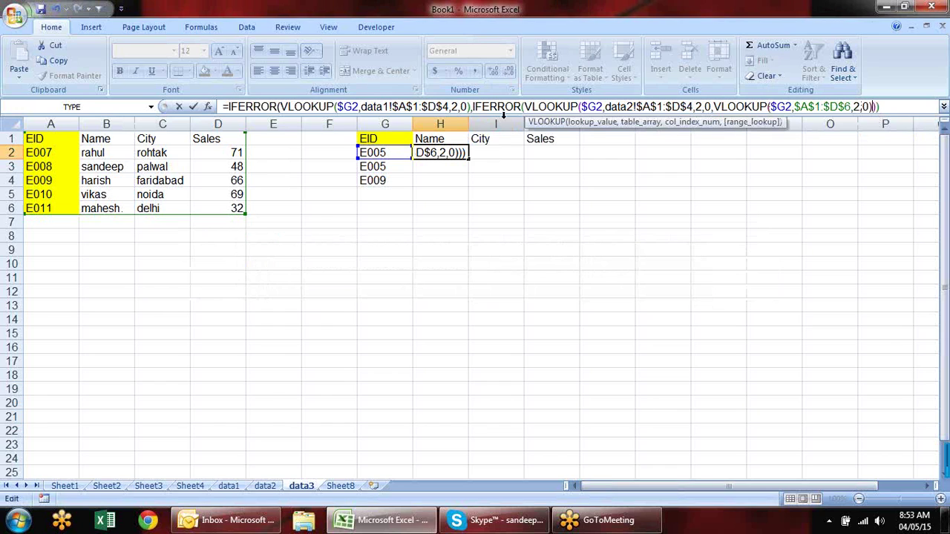
{"action": "left_click", "coordinate": [553, 123]}
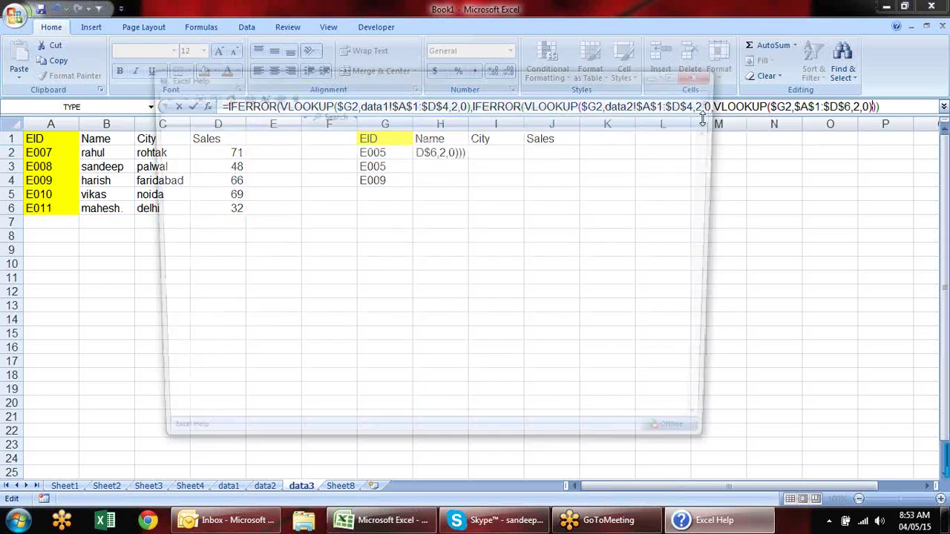
{"action": "left_click", "coordinate": [705, 74]}
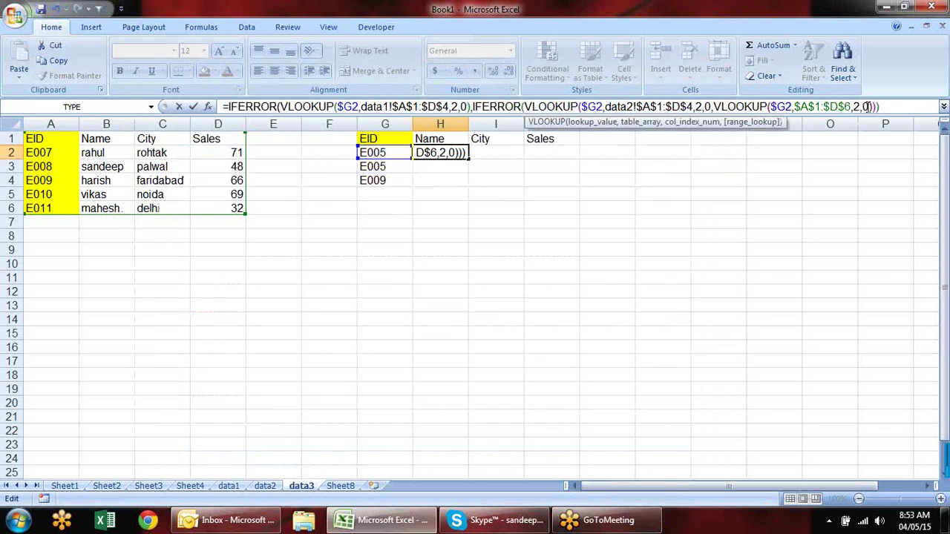
{"action": "key", "text": "BackSpace"}
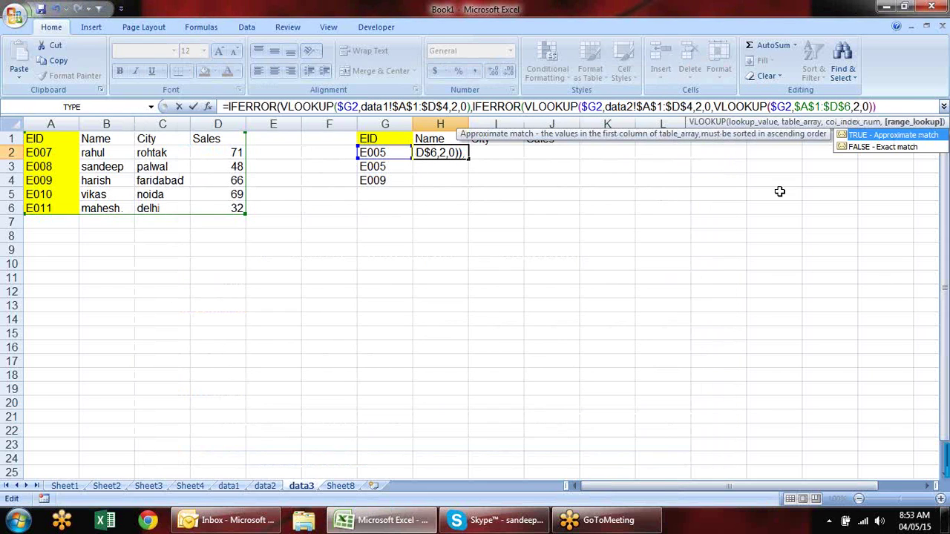
{"action": "double_click", "coordinate": [886, 148]}
{"action": "key", "text": "Return"}
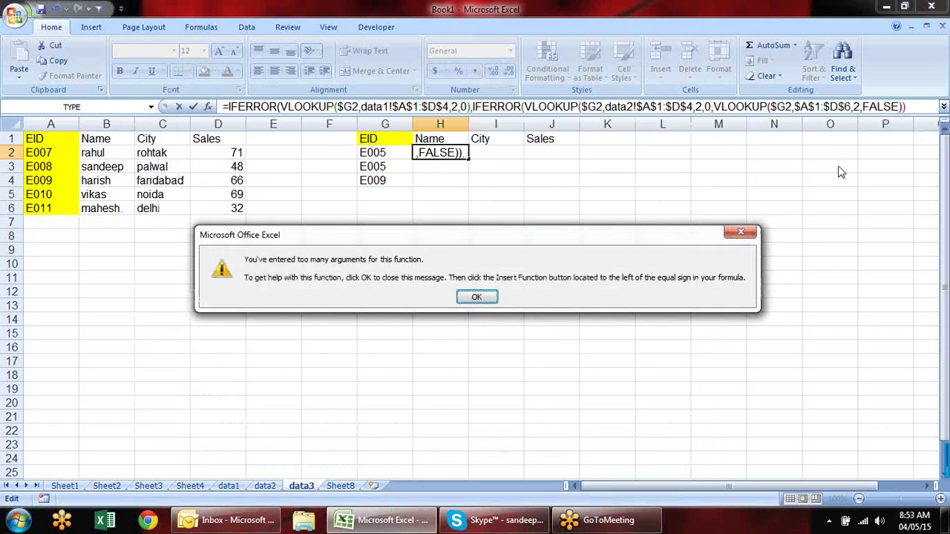
{"action": "key", "text": "Return"}
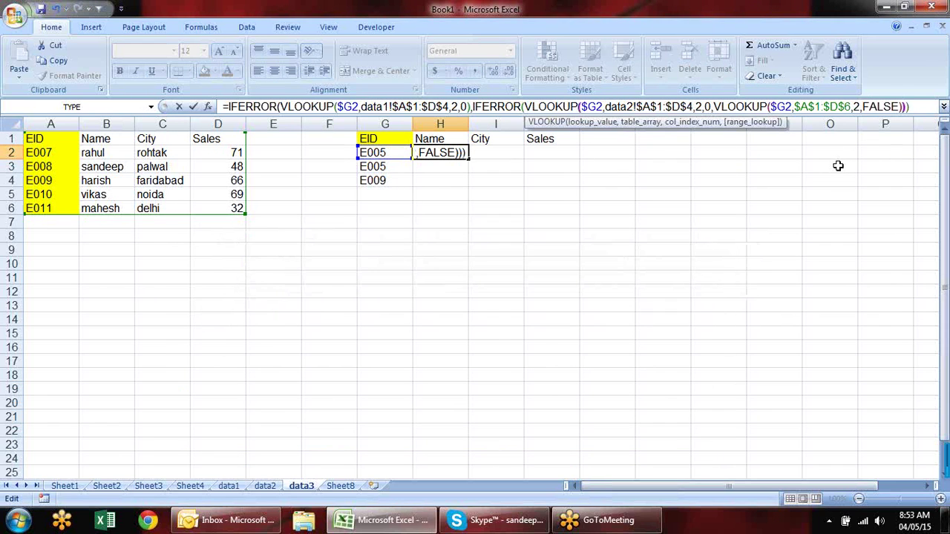
{"action": "key", "text": "Return"}
{"action": "key", "text": "Return"}
Review the nested H2 formula's arguments, insert the closing parenthesis after the data2 VLOOKUP's 0 and enter the formula
{"action": "left_click", "coordinate": [944, 108]}
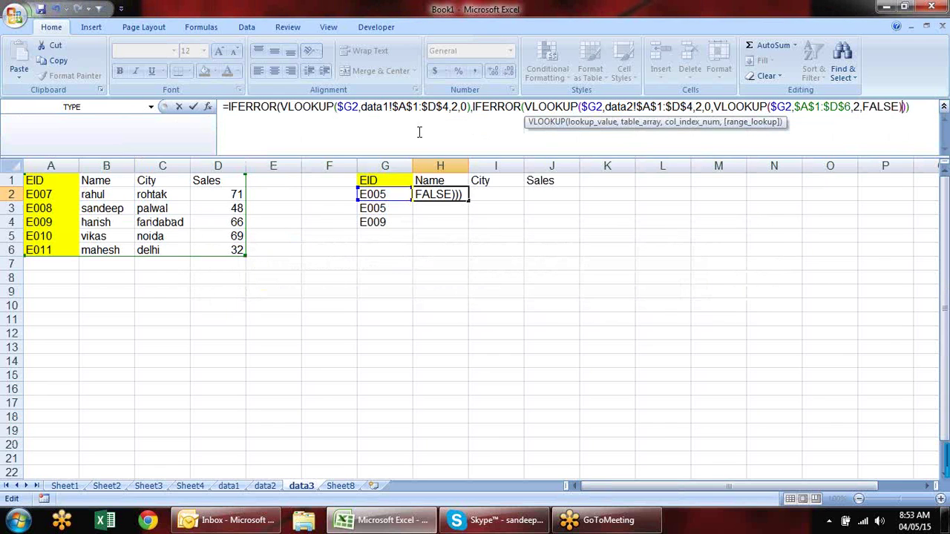
{"action": "key", "text": "End"}
{"action": "left_click", "coordinate": [362, 109]}
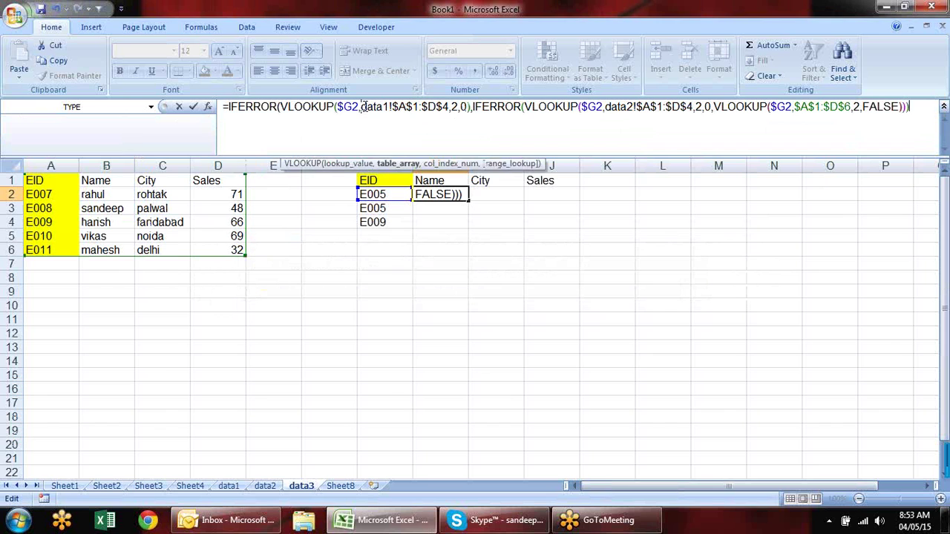
{"action": "left_click", "coordinate": [316, 170]}
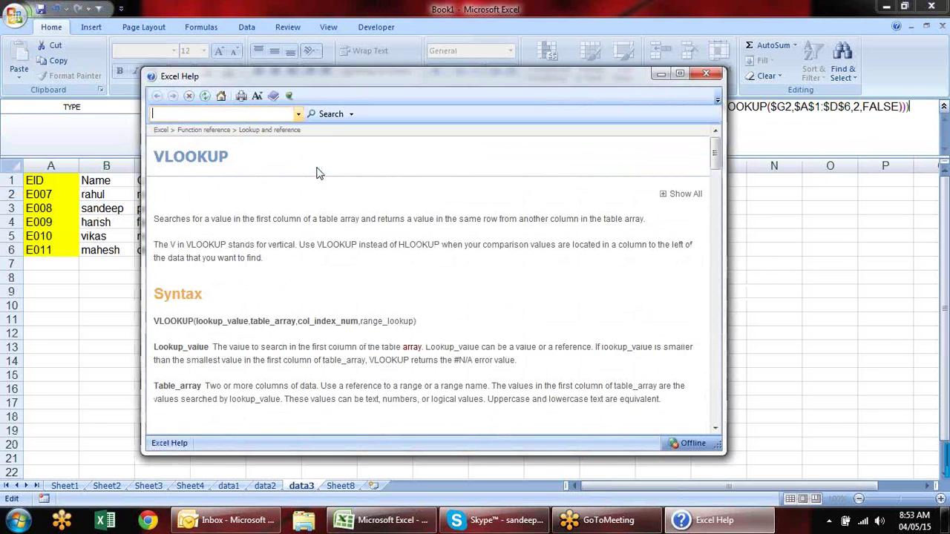
{"action": "left_click", "coordinate": [710, 84]}
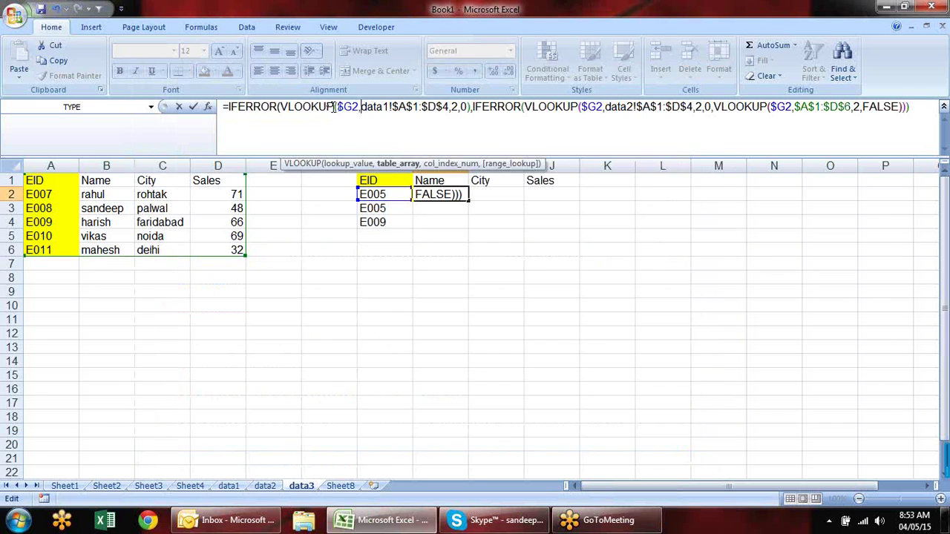
{"action": "left_click", "coordinate": [269, 108]}
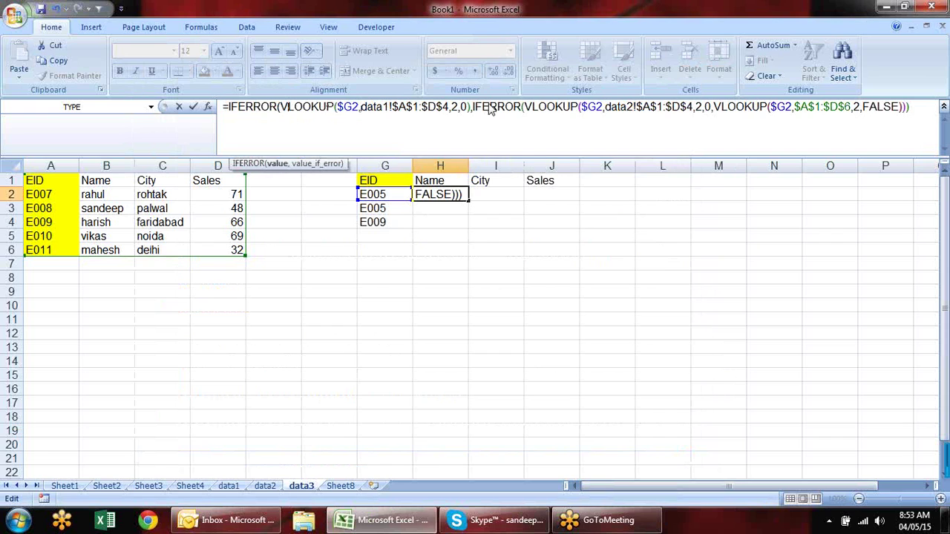
{"action": "left_click", "coordinate": [405, 108]}
{"action": "left_click", "coordinate": [464, 106]}
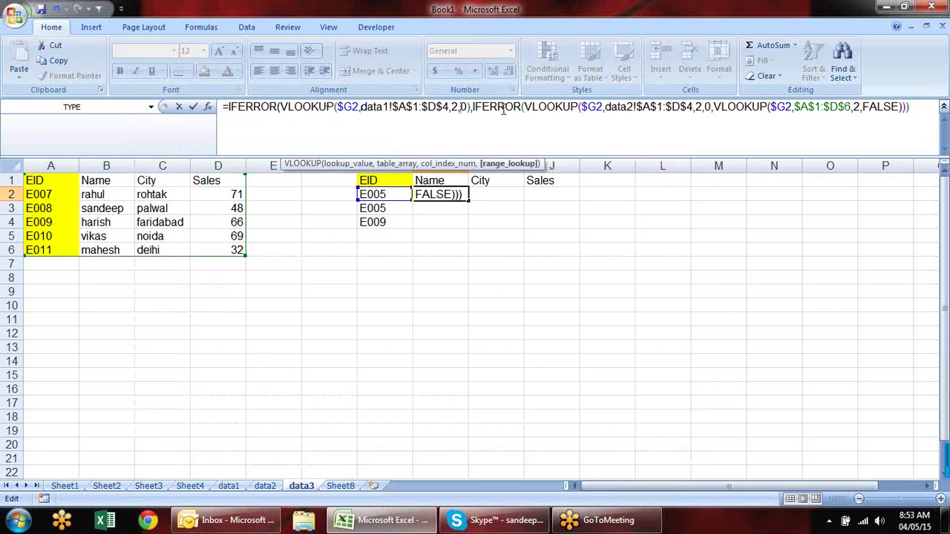
{"action": "left_click", "coordinate": [504, 107]}
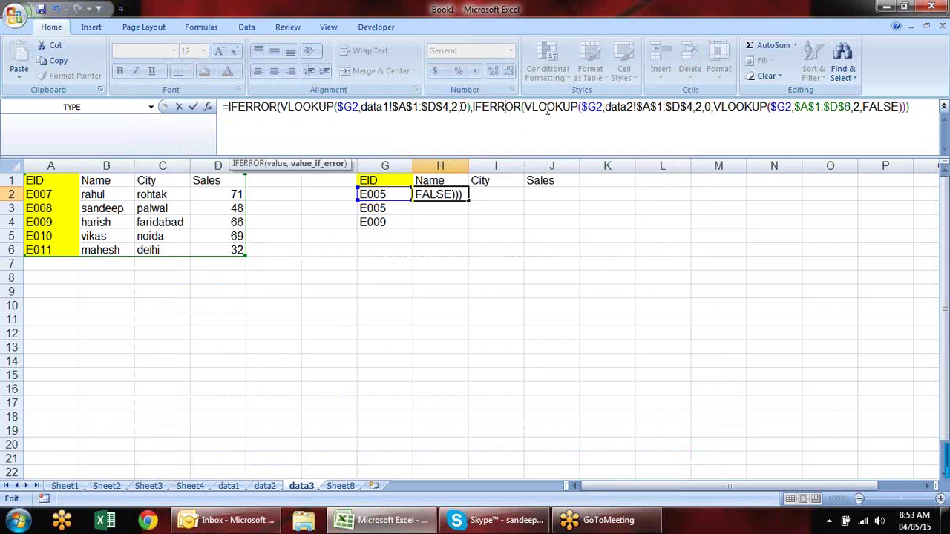
{"action": "left_click", "coordinate": [713, 107]}
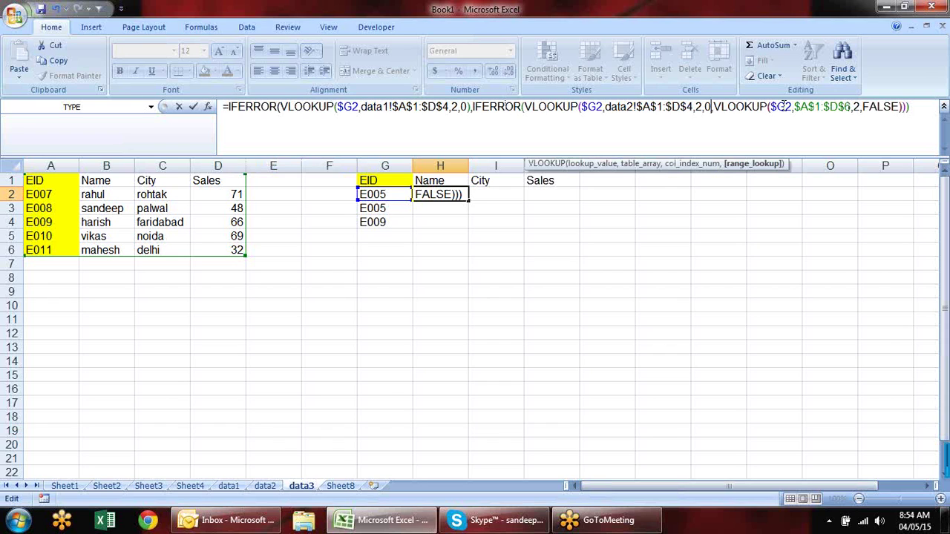
{"action": "type", "text": ")"}
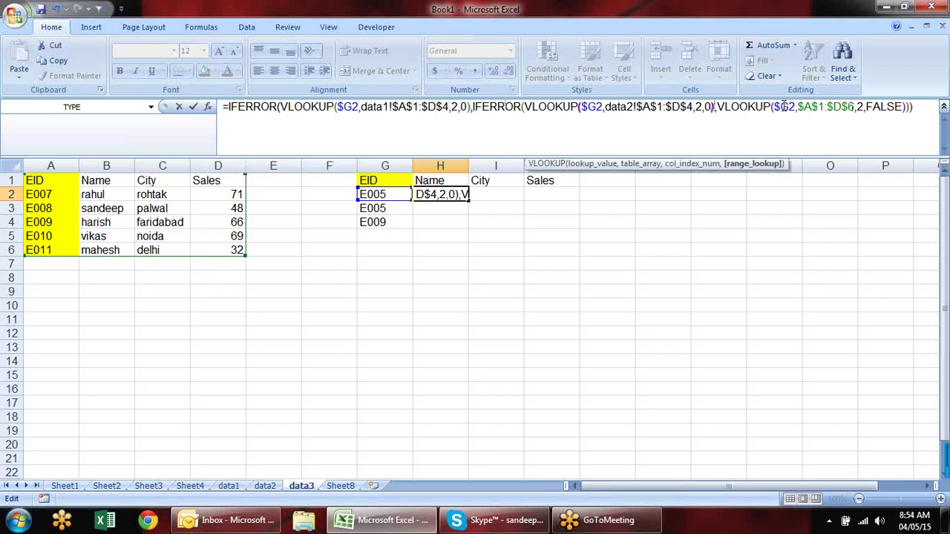
{"action": "key", "text": "Return"}
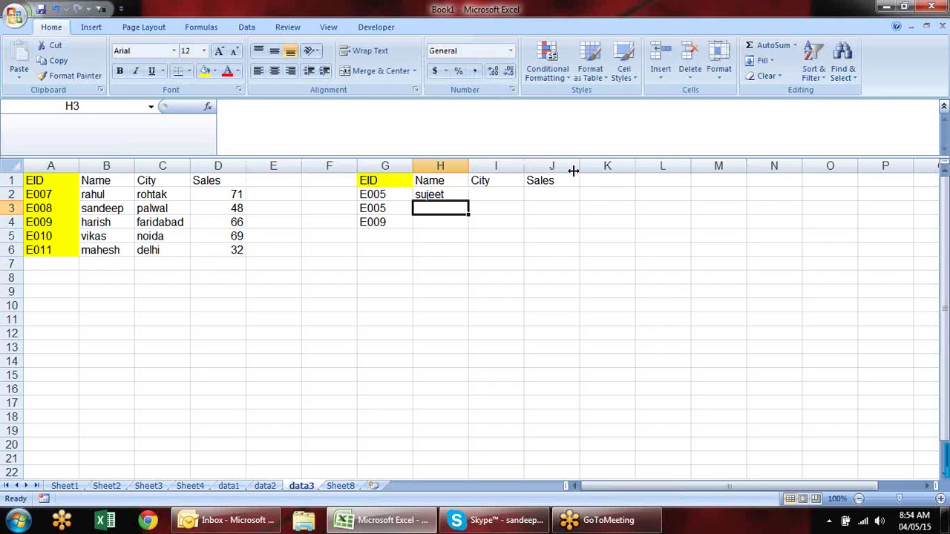
Collapse the expanded formula bar and fill the H2 name lookup formula down to H4
{"action": "left_click", "coordinate": [447, 197]}
{"action": "left_click_drag", "start_coordinate": [509, 151], "coordinate": [511, 117]}
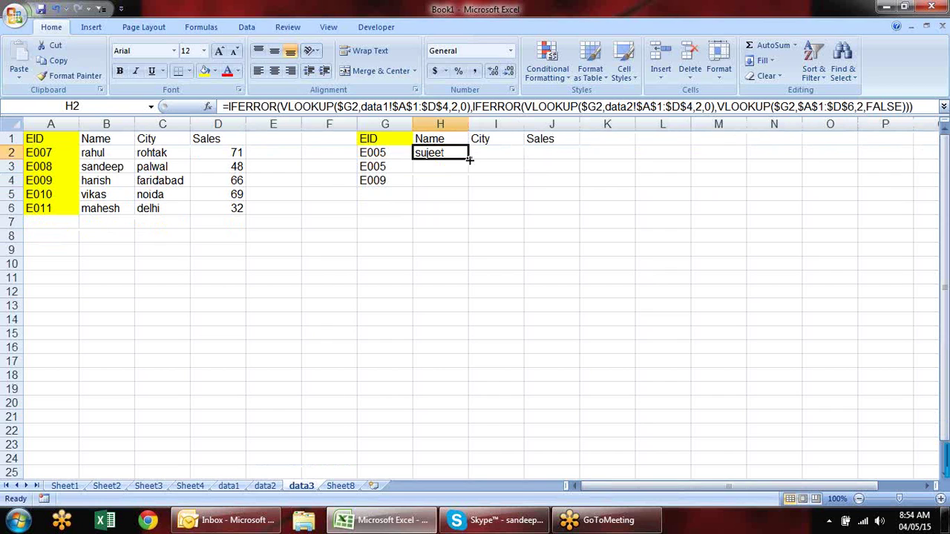
{"action": "left_click", "coordinate": [387, 155]}
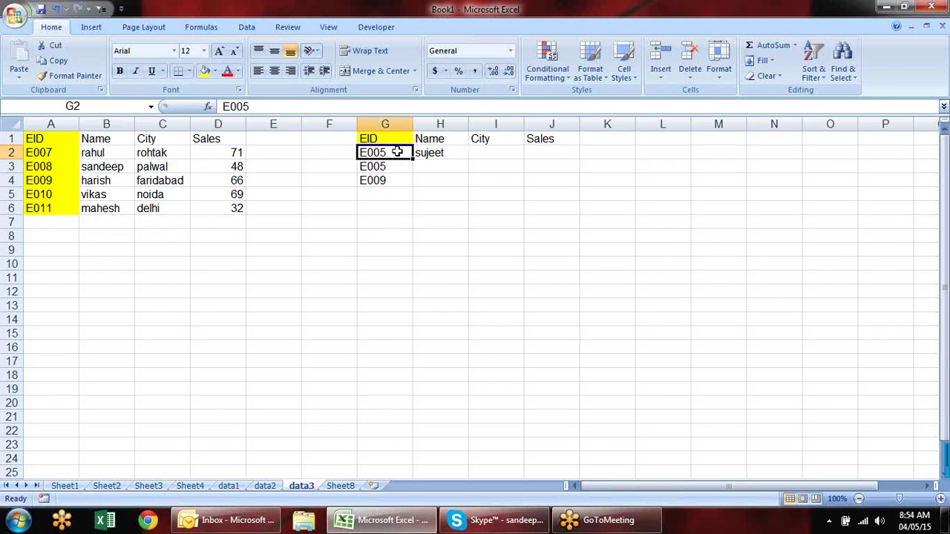
{"action": "left_click", "coordinate": [450, 154]}
{"action": "left_click_drag", "start_coordinate": [471, 156], "coordinate": [473, 187]}
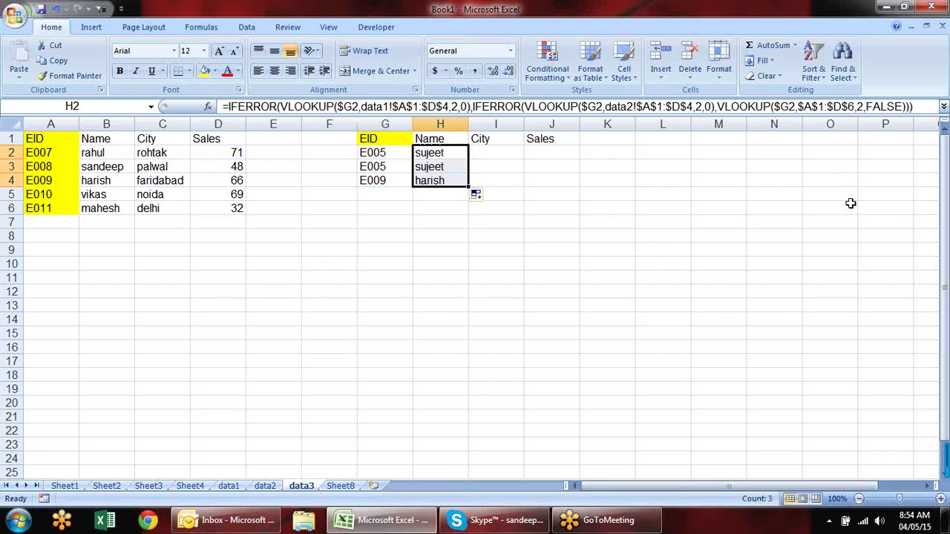
{"action": "left_click", "coordinate": [558, 238]}
Change the lookup ID in G2 to E001
{"action": "double_click", "coordinate": [402, 154]}
{"action": "key", "text": "BackSpace"}
{"action": "type", "text": "1"}
{"action": "key", "text": "Return"}
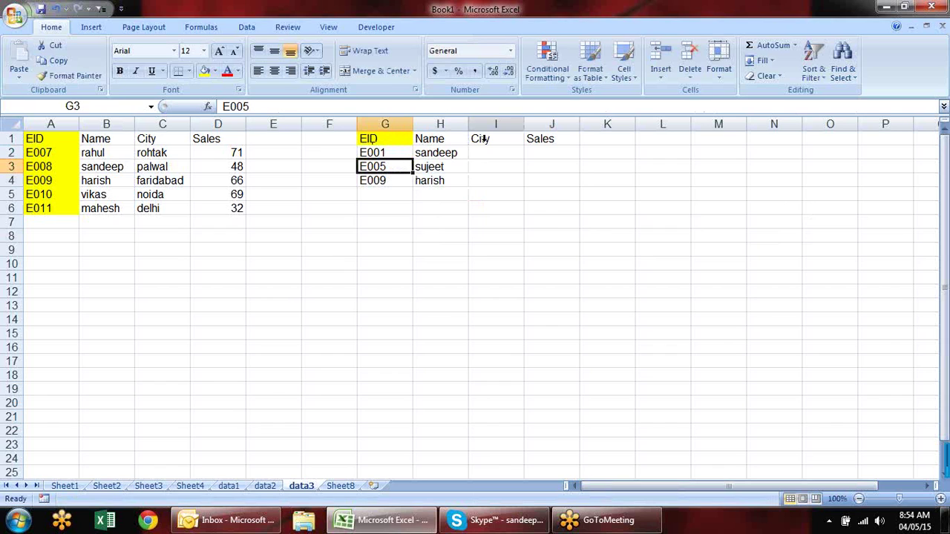
Examine the nested lookup formulas in H2:H4 alongside their lookup IDs in G2:G4
{"action": "left_click", "coordinate": [432, 152]}
{"action": "left_click", "coordinate": [437, 166]}
{"action": "left_click", "coordinate": [447, 184]}
{"action": "left_click", "coordinate": [444, 153]}
{"action": "left_click", "coordinate": [443, 167]}
{"action": "left_click", "coordinate": [438, 181]}
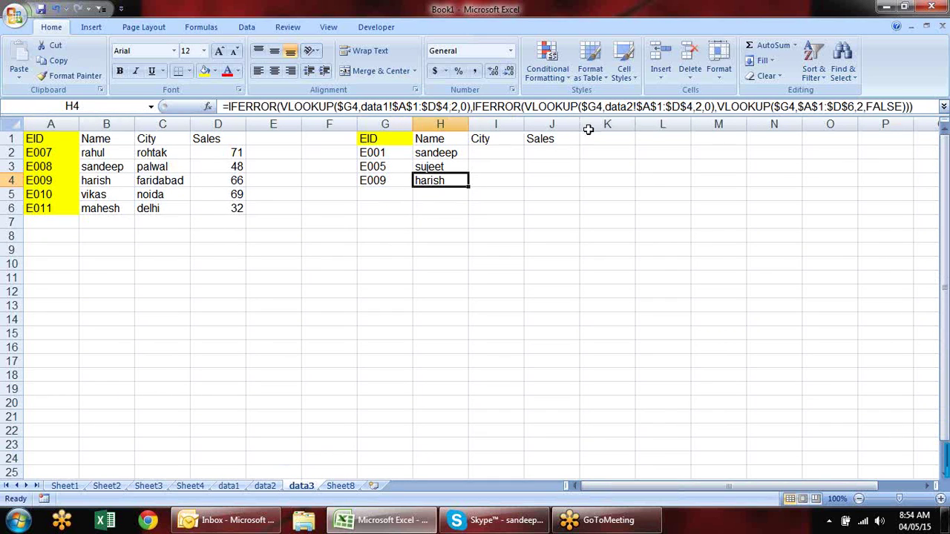
{"action": "left_click", "coordinate": [421, 235]}
{"action": "left_click", "coordinate": [424, 194]}
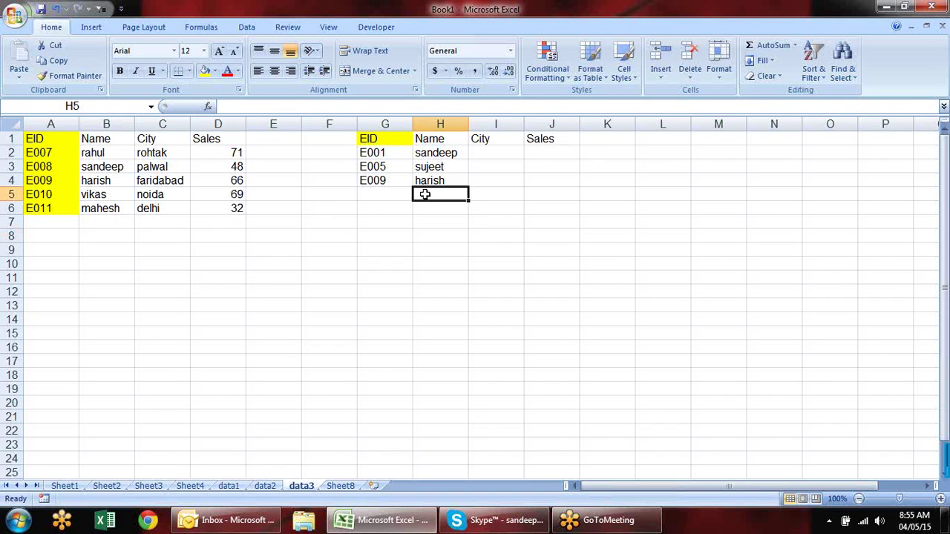
{"action": "left_click", "coordinate": [429, 178]}
{"action": "left_click", "coordinate": [426, 164]}
{"action": "left_click", "coordinate": [427, 151]}
{"action": "left_click", "coordinate": [399, 153]}
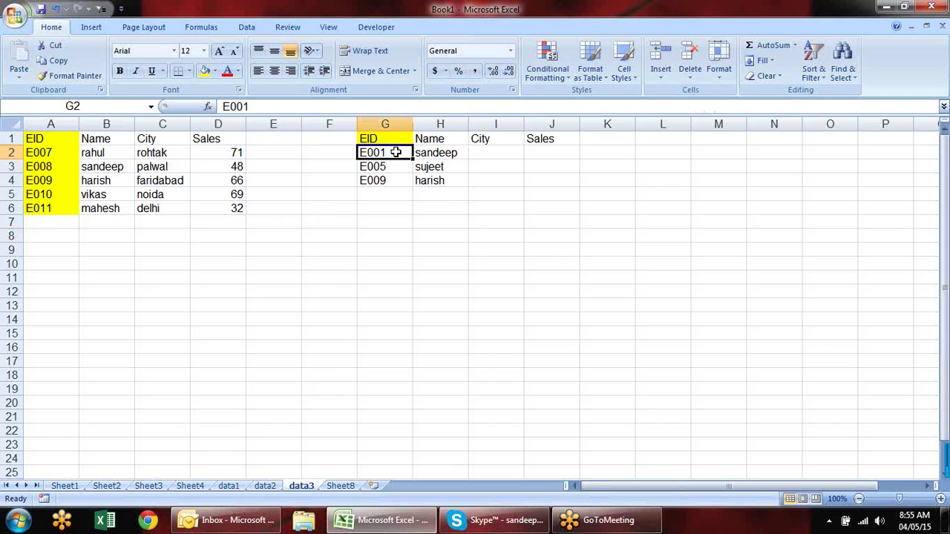
{"action": "left_click", "coordinate": [399, 167]}
{"action": "left_click", "coordinate": [404, 179]}
{"action": "left_click", "coordinate": [426, 180]}
{"action": "left_click", "coordinate": [428, 167]}
{"action": "left_click", "coordinate": [438, 154]}
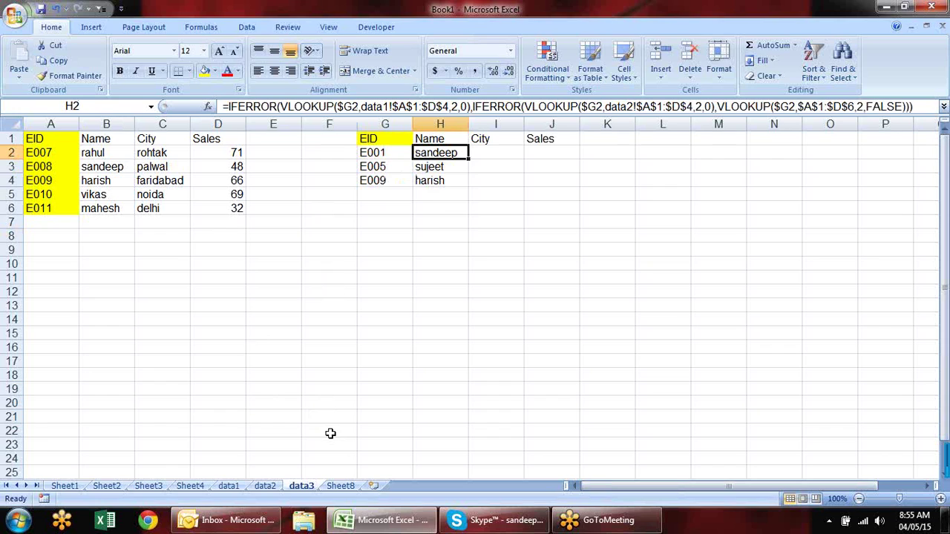
Copy the EID, Name, City and Sales table B1:E12 from Sheet4 and paste it into Sheet8 starting at B1
{"action": "left_click", "coordinate": [341, 486]}
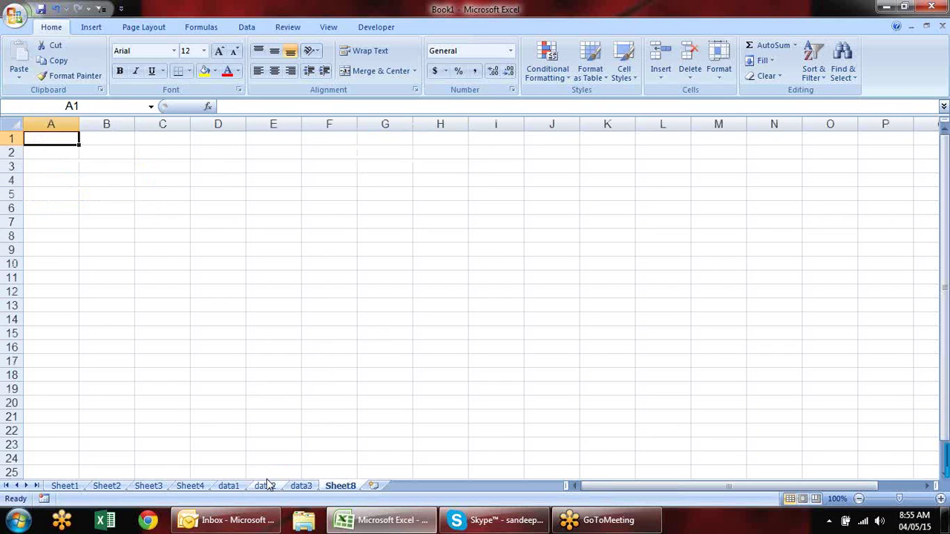
{"action": "left_click", "coordinate": [124, 141]}
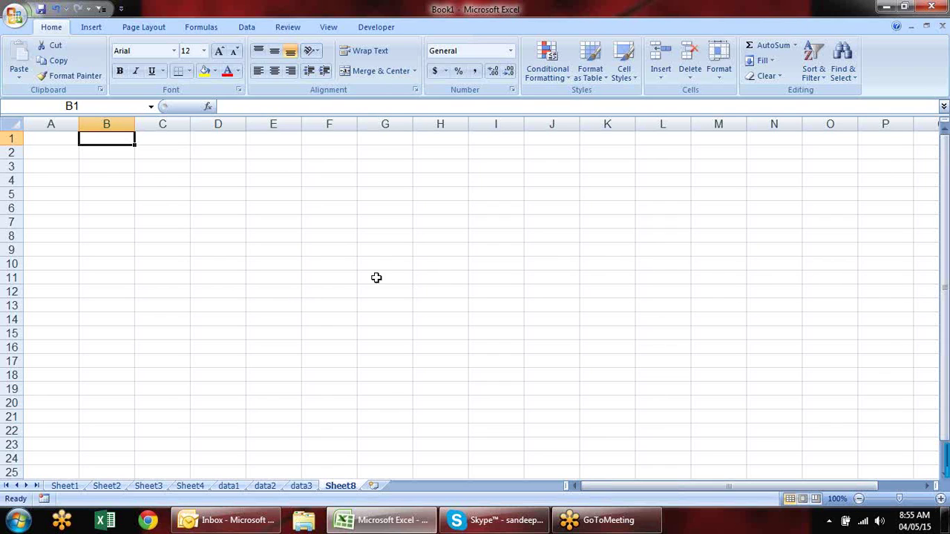
{"action": "left_click", "coordinate": [190, 486]}
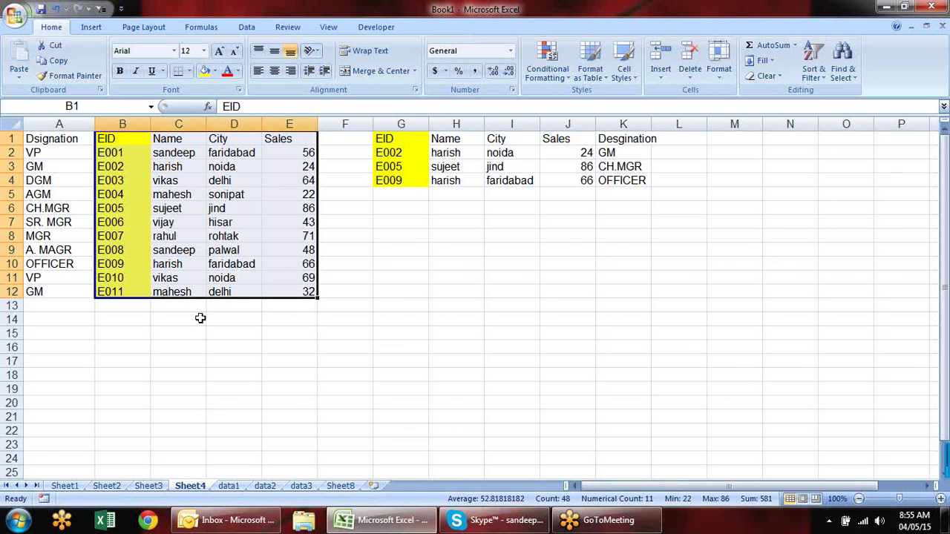
{"action": "key", "text": "ctrl+c"}
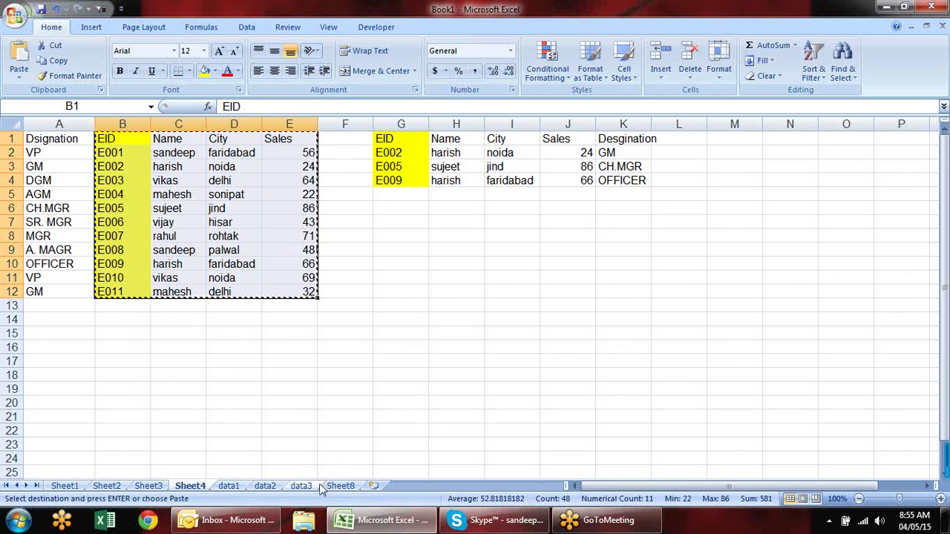
{"action": "left_click", "coordinate": [336, 486]}
{"action": "key", "text": "ctrl+v"}
{"action": "left_click", "coordinate": [365, 351]}
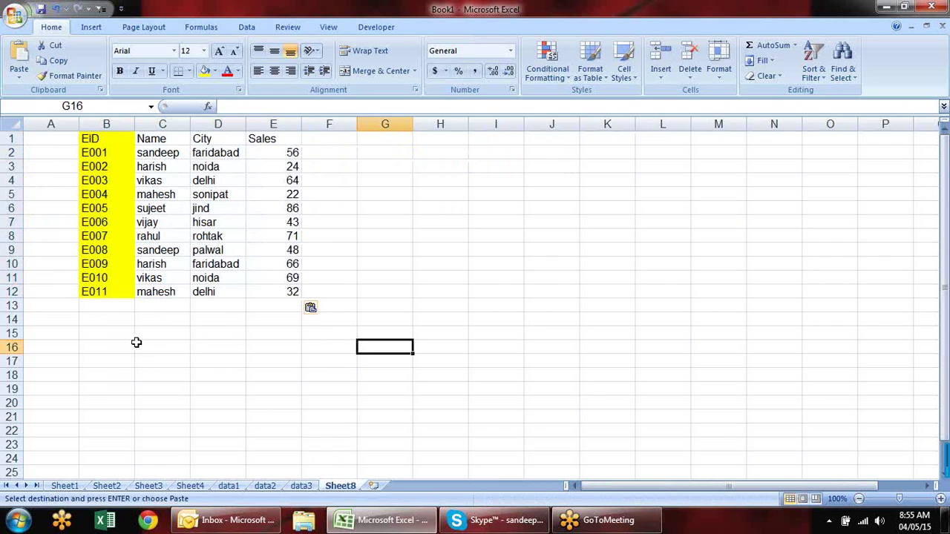
Delete the whole EID column B from Sheet8
{"action": "left_click_drag", "start_coordinate": [127, 152], "coordinate": [123, 288]}
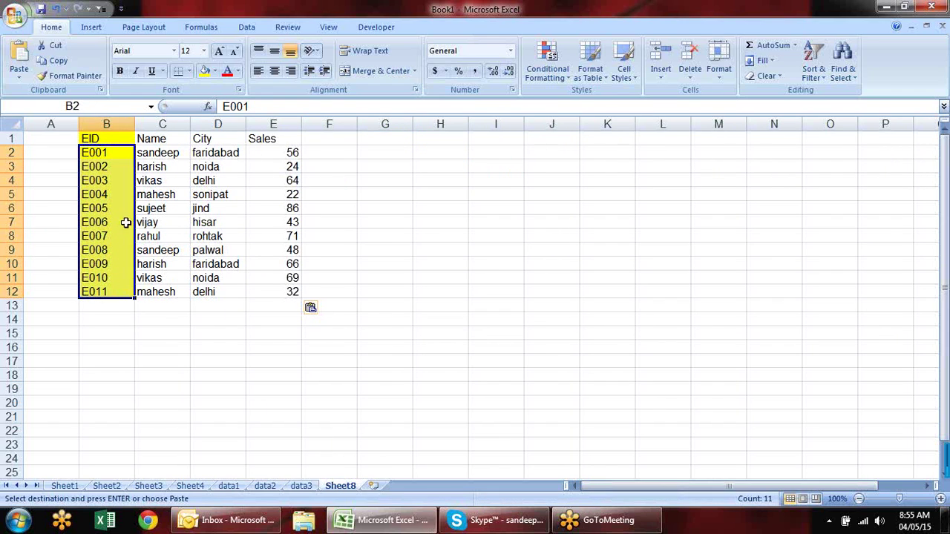
{"action": "right_click", "coordinate": [115, 124]}
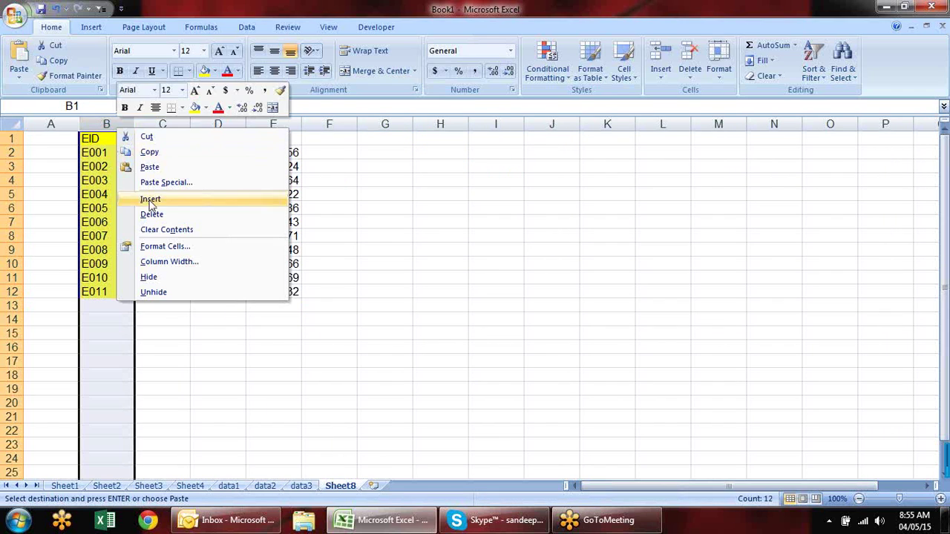
{"action": "left_click", "coordinate": [175, 214]}
{"action": "left_click", "coordinate": [382, 246]}
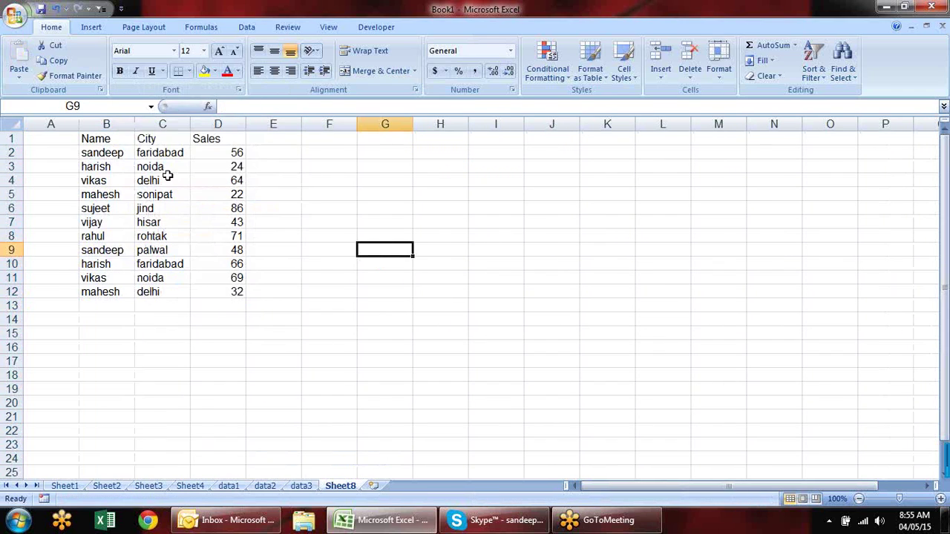
Fill the Sales cells D2:D46 with the formula =RANDBETWEEN(10,90)
{"action": "left_click", "coordinate": [121, 152]}
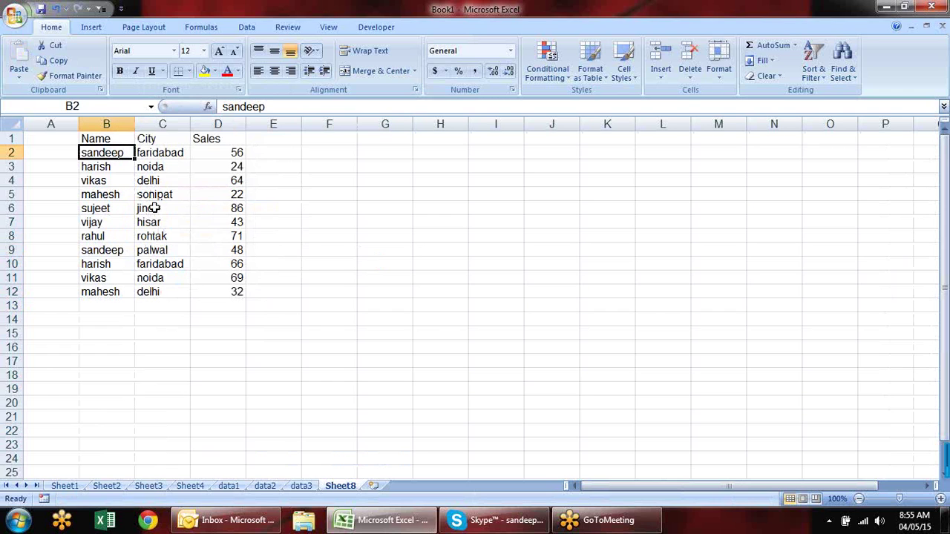
{"action": "left_click_drag", "start_coordinate": [228, 152], "coordinate": [221, 488]}
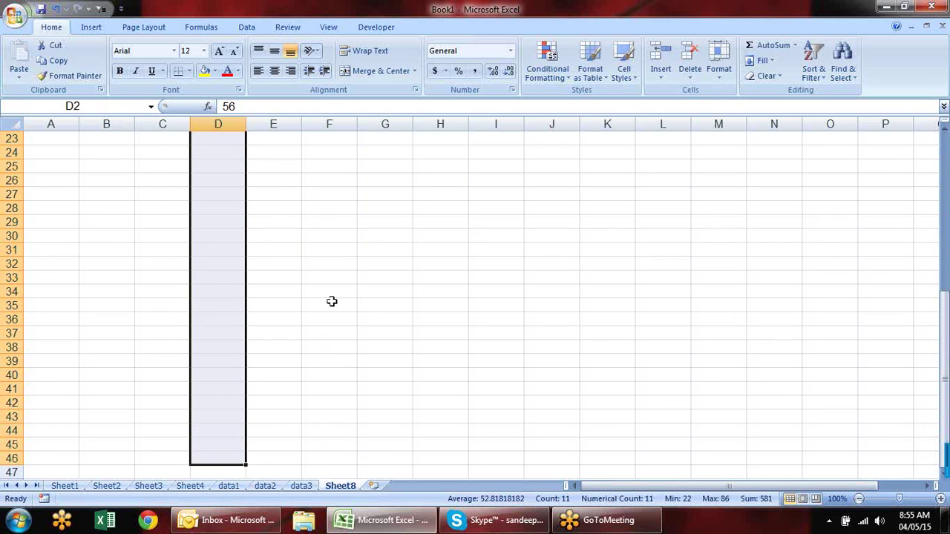
{"action": "type", "text": "=ran"}
{"action": "key", "text": "Down"}
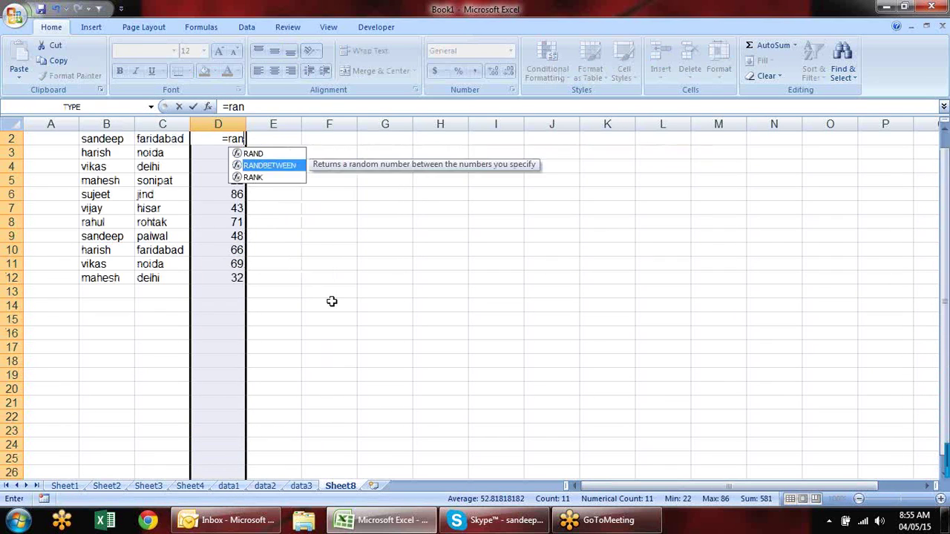
{"action": "key", "text": "Tab"}
{"action": "type", "text": "10"}
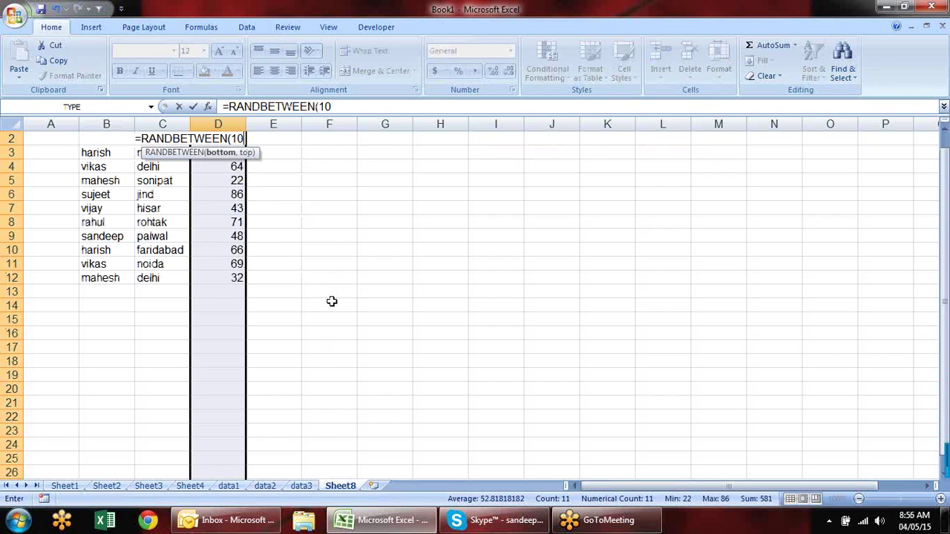
{"action": "type", "text": ","}
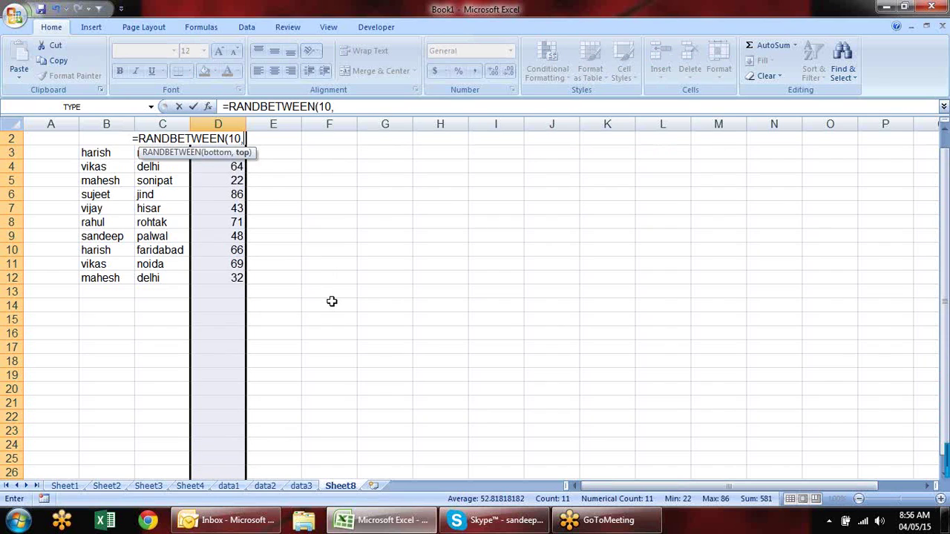
{"action": "type", "text": "90"}
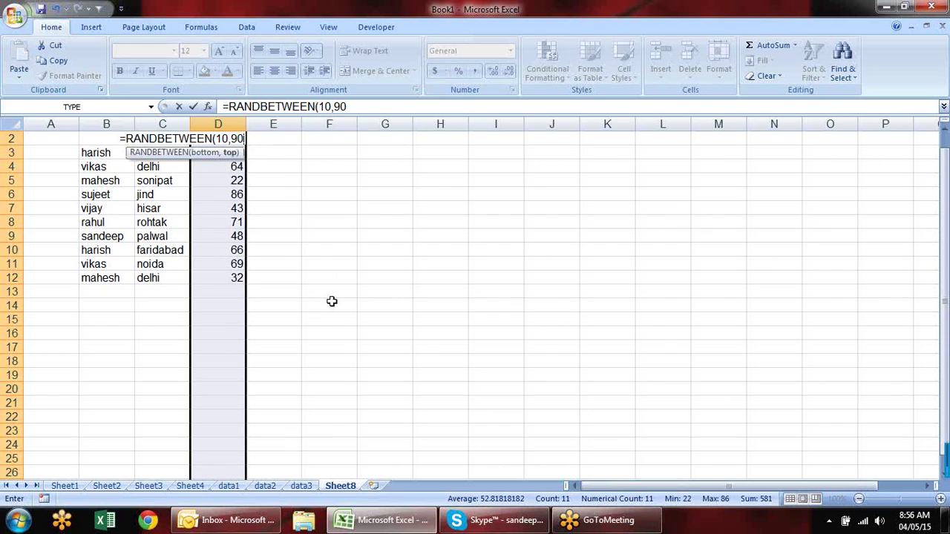
{"action": "type", "text": ")"}
{"action": "key", "text": "ctrl+Return"}
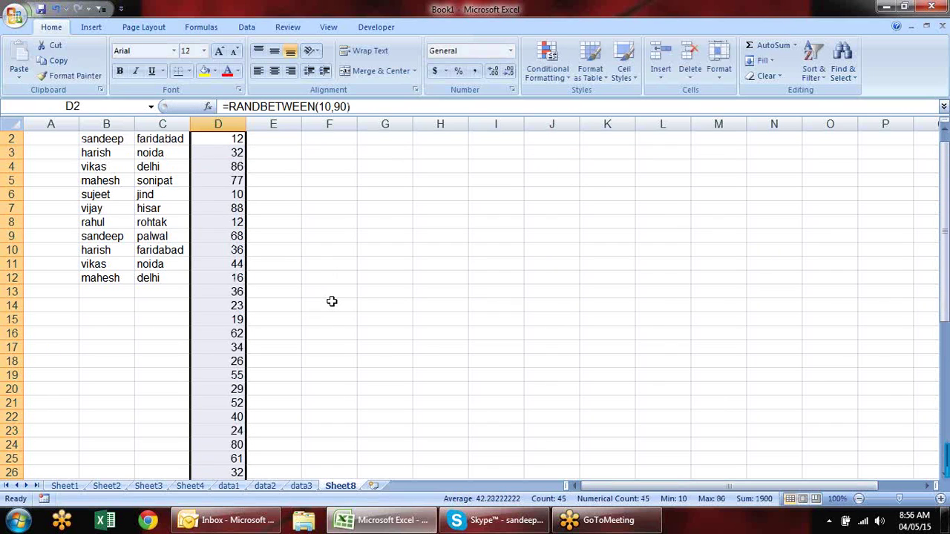
Convert the random Sales formulas in D2:D46 to fixed values by pasting values over them
{"action": "key", "text": "ctrl+c"}
{"action": "key", "text": "alt+e"}
{"action": "key", "text": "s"}
{"action": "key", "text": "v"}
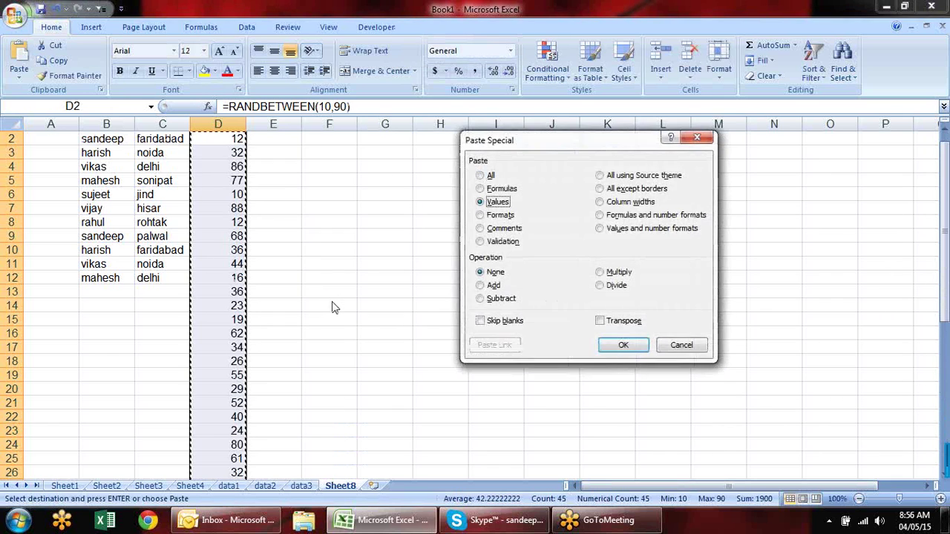
{"action": "key", "text": "Return"}
{"action": "key", "text": "Escape"}
Fill the Name and City entries in B2:C12 down alongside the Sales data to row 46
{"action": "scroll", "coordinate": [123, 178], "scroll_direction": "up", "scroll_amount": 1}
{"action": "left_click_drag", "start_coordinate": [109, 153], "coordinate": [178, 295]}
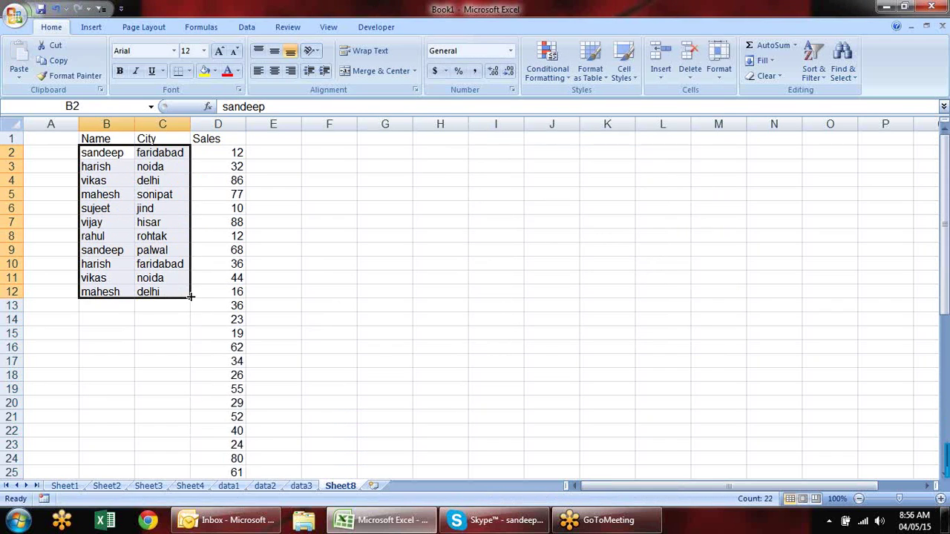
{"action": "double_click", "coordinate": [190, 296]}
{"action": "scroll", "coordinate": [304, 276], "scroll_direction": "down", "scroll_amount": 12}
{"action": "scroll", "coordinate": [211, 284], "scroll_direction": "up", "scroll_amount": 12}
{"action": "left_click", "coordinate": [142, 192]}
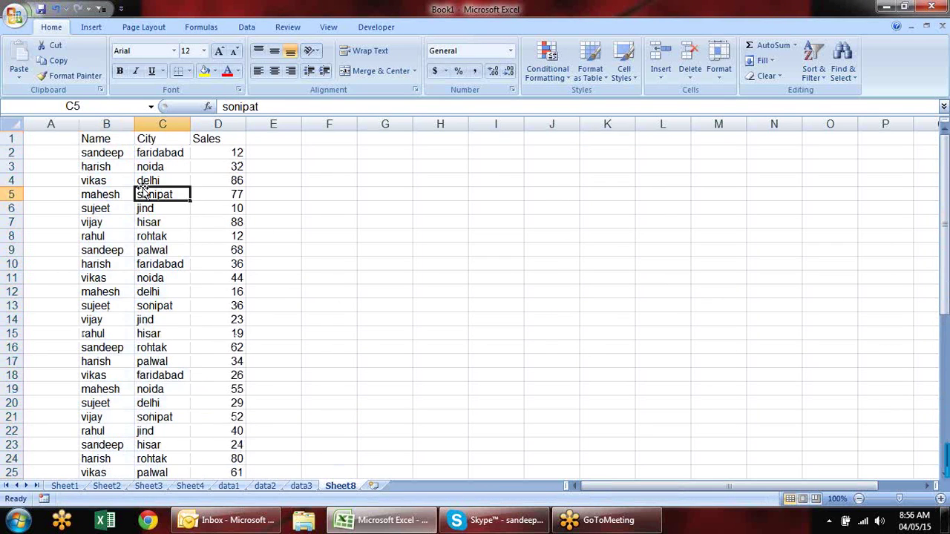
{"action": "left_click", "coordinate": [119, 154]}
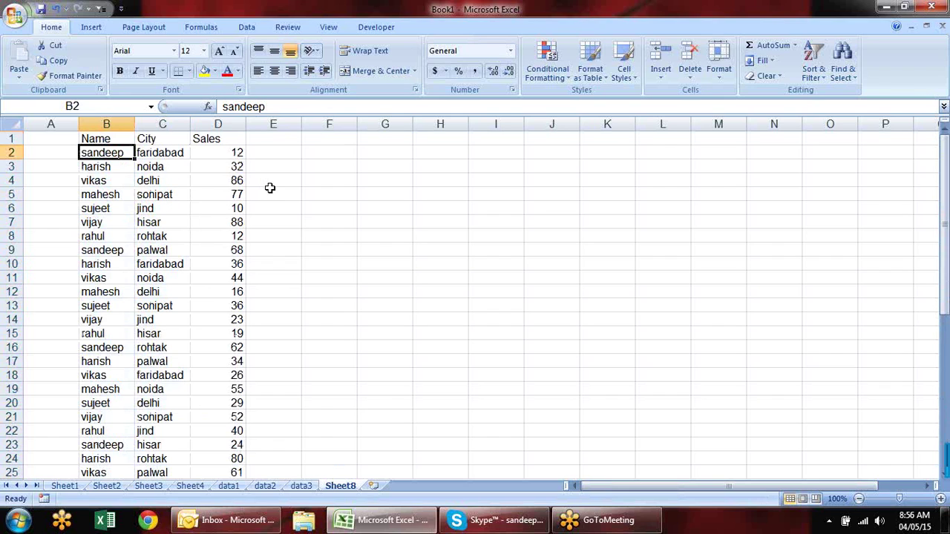
{"action": "left_click", "coordinate": [123, 178]}
{"action": "left_click", "coordinate": [112, 220]}
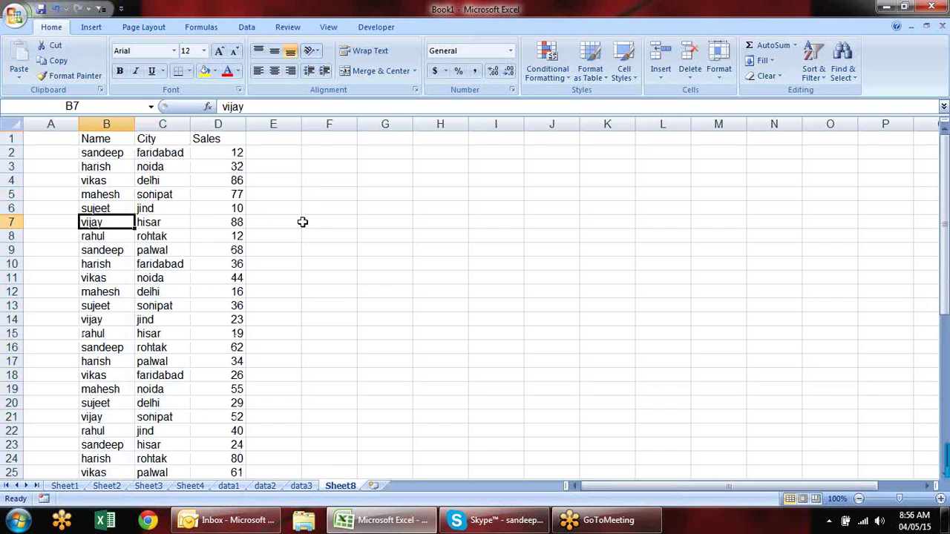
Add AutoFilter to the Name, City and Sales headers in B1:D1
{"action": "left_click_drag", "start_coordinate": [129, 138], "coordinate": [215, 137]}
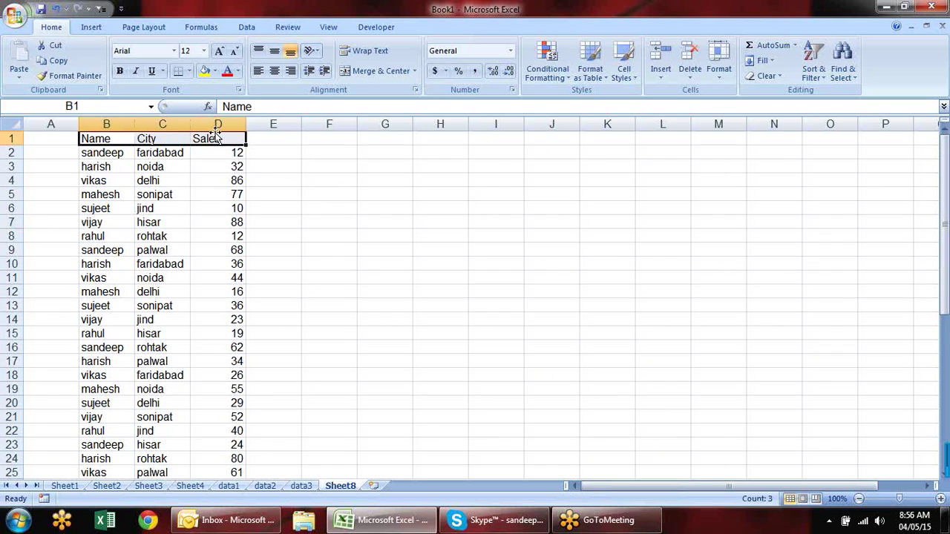
{"action": "key", "text": "ctrl+shift+l"}
{"action": "left_click", "coordinate": [273, 192]}
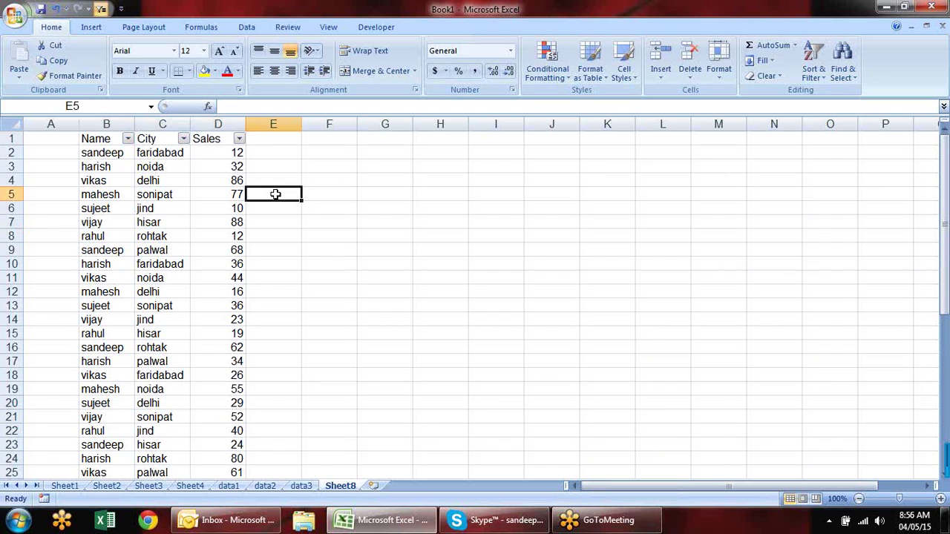
Filter the Name column to show only the rows that share the name in B2
{"action": "left_click", "coordinate": [128, 138]}
{"action": "left_click", "coordinate": [70, 249]}
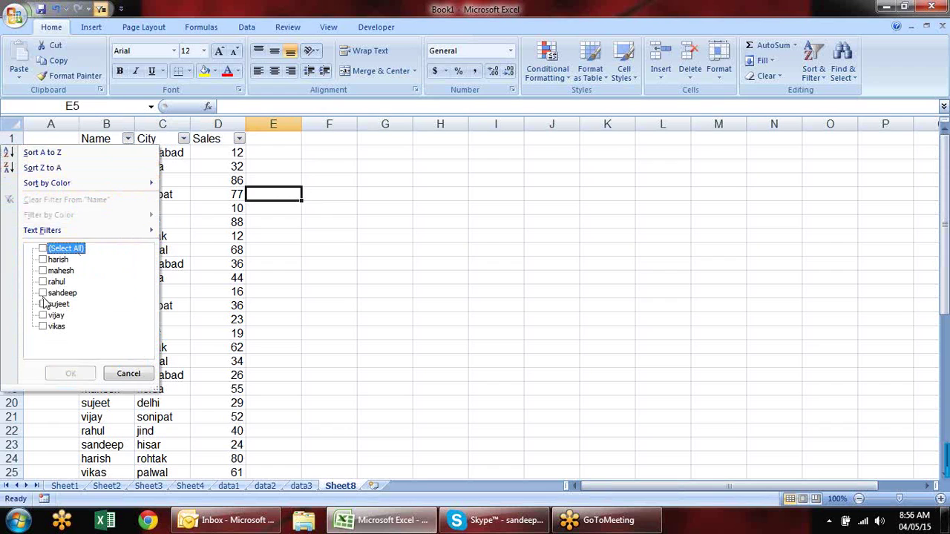
{"action": "left_click", "coordinate": [45, 293]}
{"action": "left_click", "coordinate": [70, 375]}
{"action": "left_click_drag", "start_coordinate": [101, 153], "coordinate": [226, 239]}
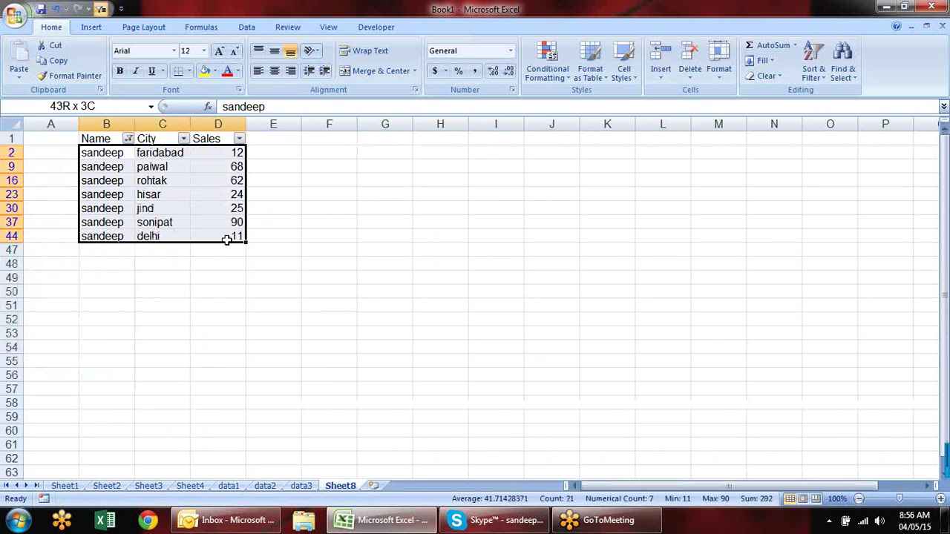
{"action": "left_click", "coordinate": [227, 239]}
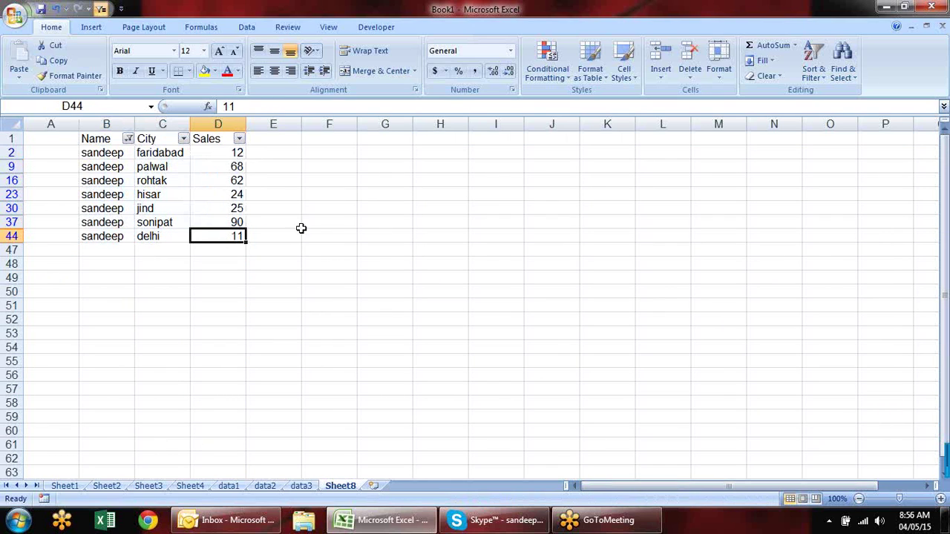
{"action": "left_click", "coordinate": [328, 236]}
Reset the Name column filter to include every name again
{"action": "left_click", "coordinate": [128, 140]}
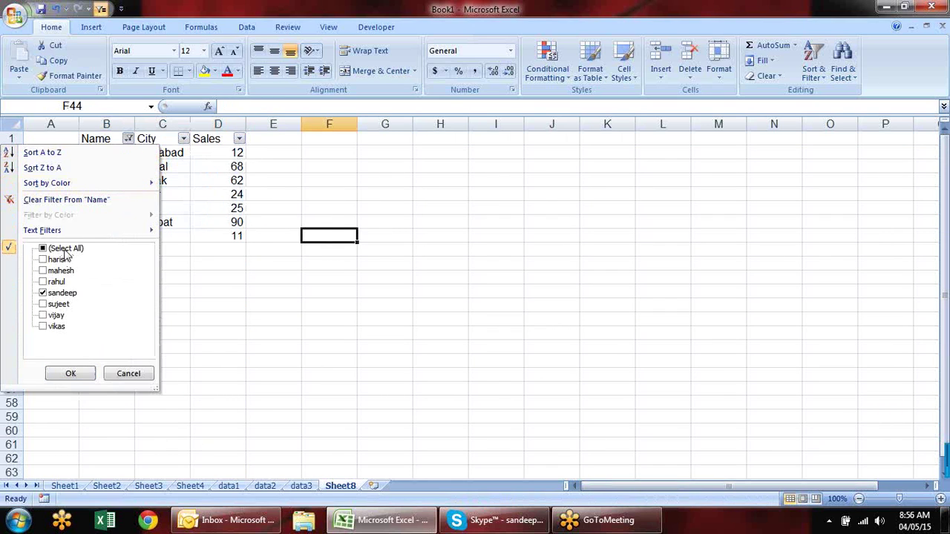
{"action": "left_click", "coordinate": [66, 249]}
{"action": "left_click", "coordinate": [71, 375]}
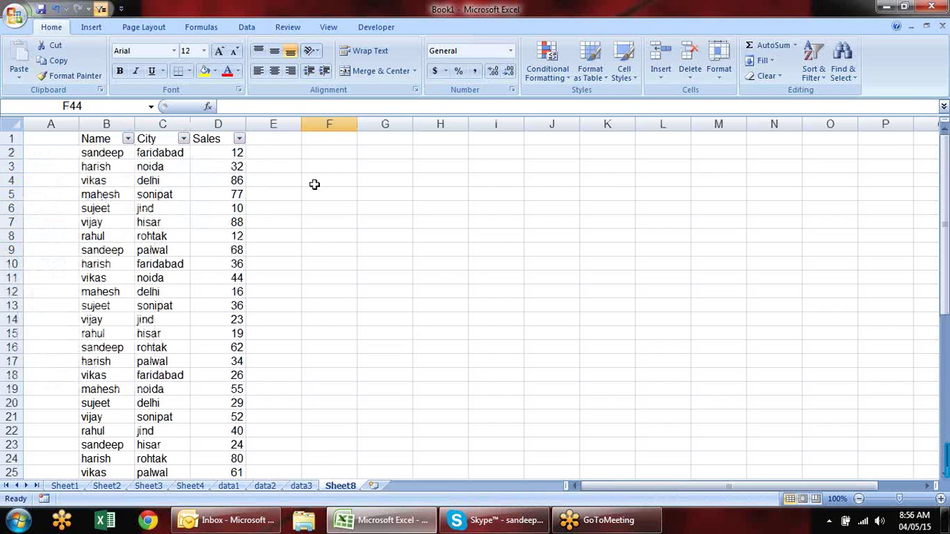
{"action": "left_click", "coordinate": [360, 166]}
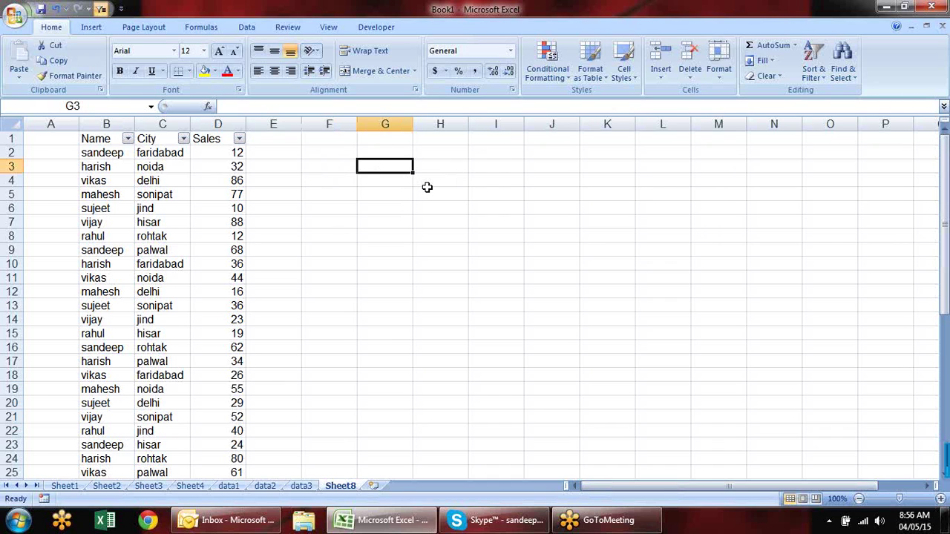
{"action": "left_click", "coordinate": [105, 158]}
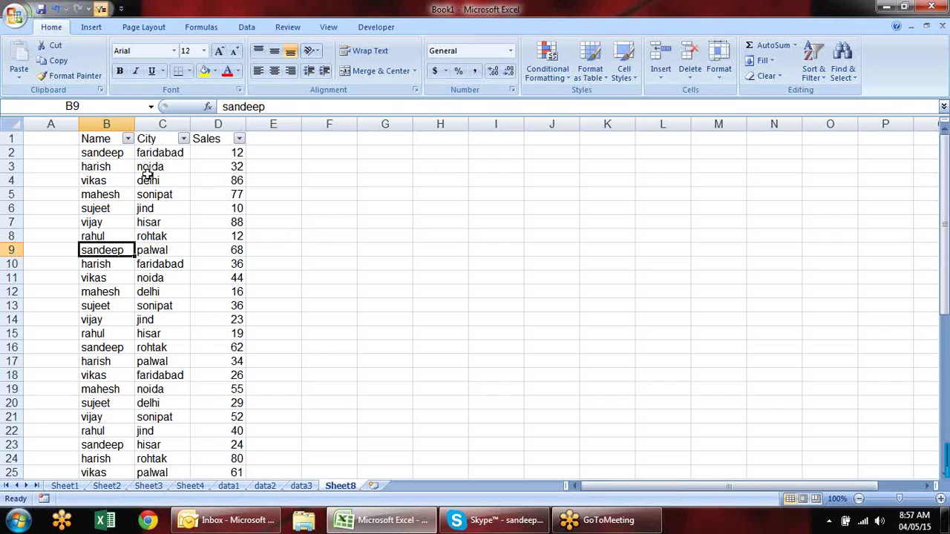
{"action": "left_click_drag", "start_coordinate": [122, 158], "coordinate": [245, 153]}
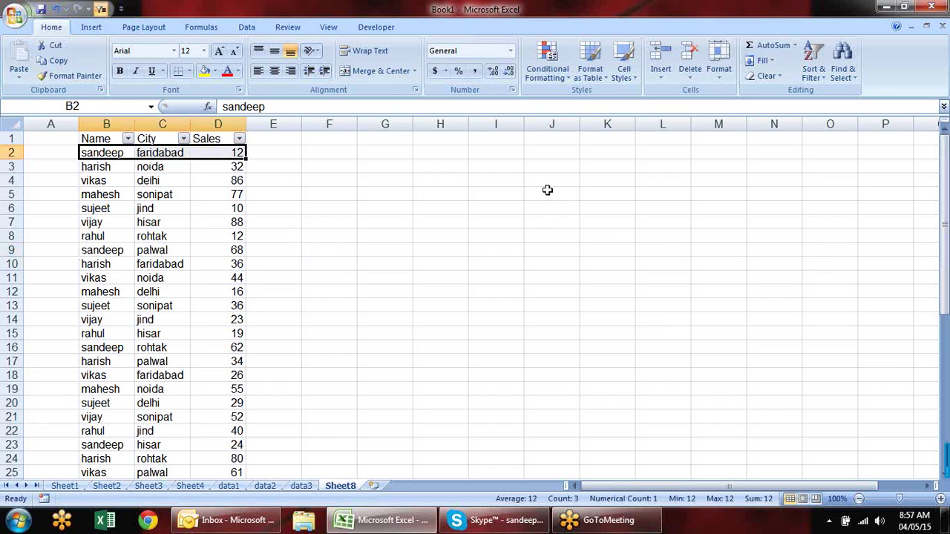
{"action": "left_click", "coordinate": [516, 195]}
{"action": "type", "text": "Cotu"}
{"action": "key", "text": "BackSpace"}
{"action": "key", "text": "BackSpace"}
{"action": "key", "text": "BackSpace"}
{"action": "type", "text": "i"}
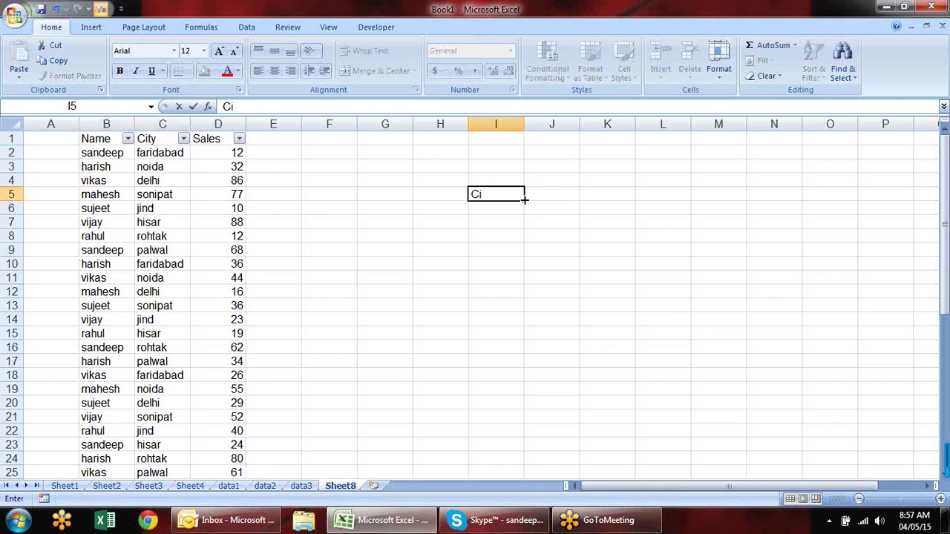
{"action": "key", "text": "Escape"}
Copy the Name, City and Sales headers from B1:D1 and paste them into H5:J5
{"action": "left_click_drag", "start_coordinate": [96, 139], "coordinate": [200, 138]}
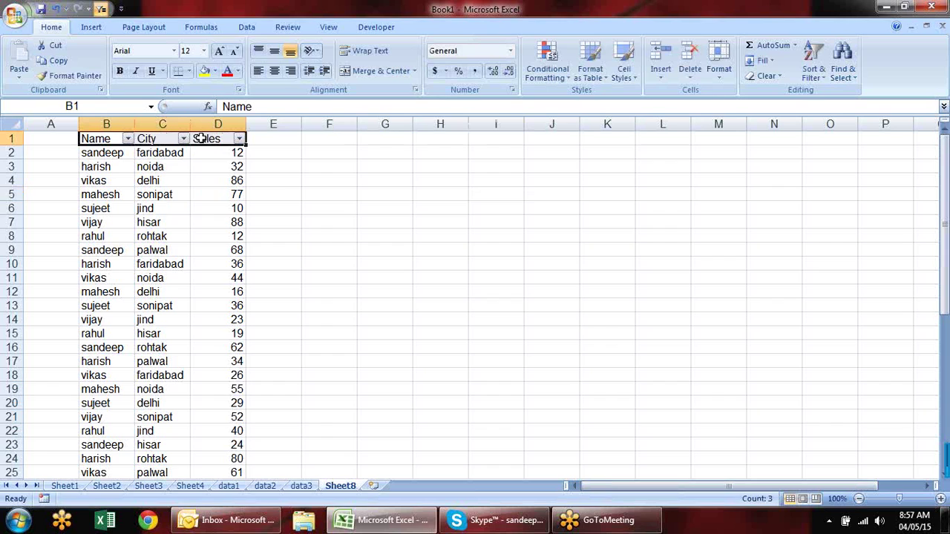
{"action": "key", "text": "ctrl+c"}
{"action": "left_click", "coordinate": [441, 194]}
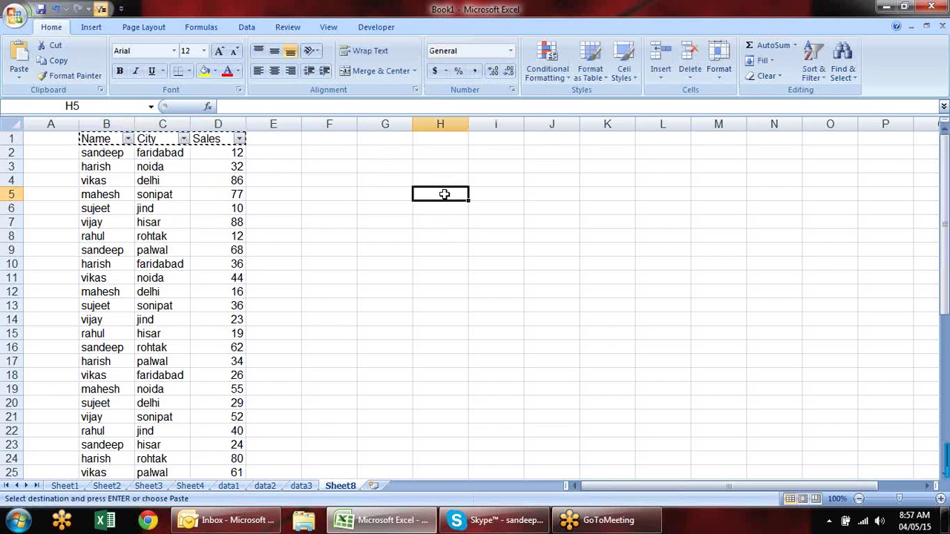
{"action": "key", "text": "ctrl+v"}
{"action": "left_click", "coordinate": [508, 239]}
{"action": "left_click_drag", "start_coordinate": [437, 206], "coordinate": [561, 320]}
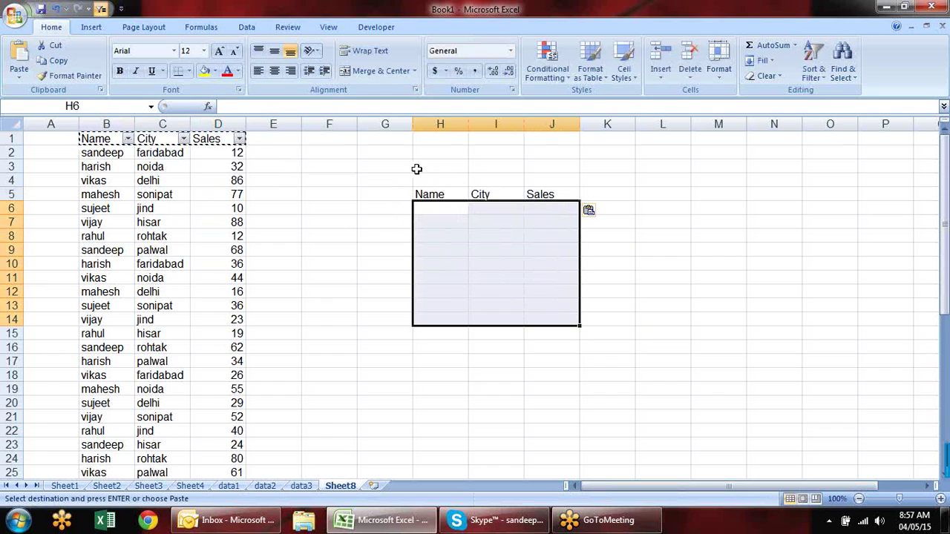
{"action": "key", "text": "Escape"}
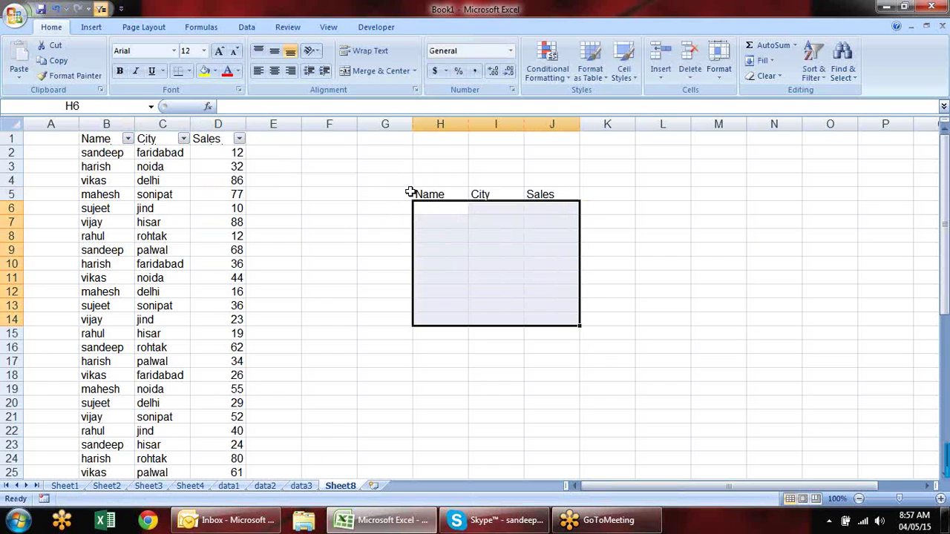
{"action": "left_click", "coordinate": [403, 170]}
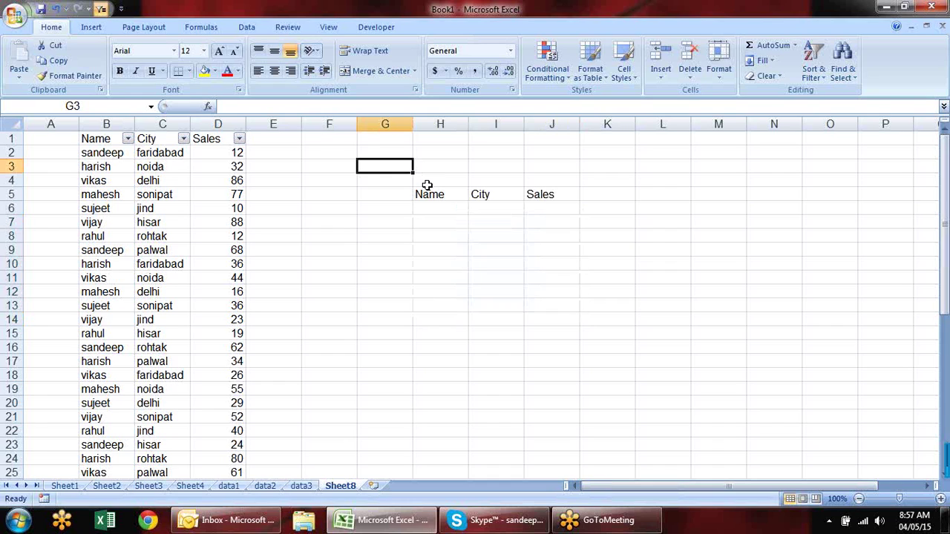
{"action": "left_click", "coordinate": [430, 168]}
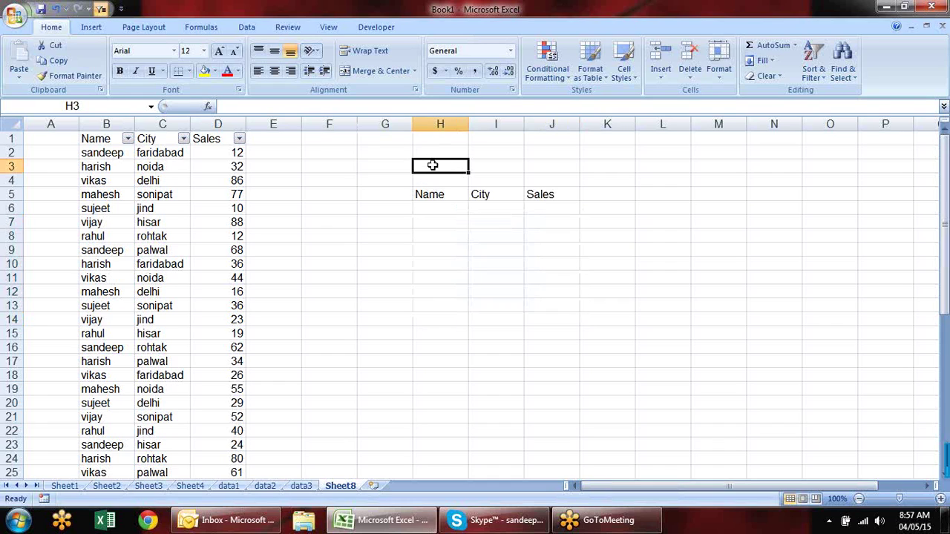
{"action": "left_click", "coordinate": [94, 156]}
{"action": "key", "text": "ctrl+shift+Down"}
{"action": "key", "text": "ctrl+c"}
{"action": "scroll", "coordinate": [95, 154], "scroll_direction": "up", "scroll_amount": 7}
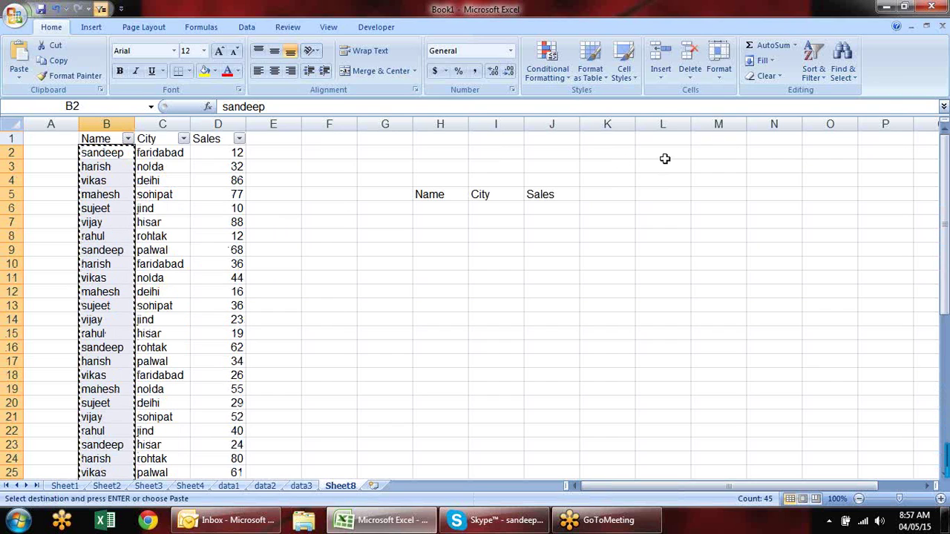
Use Advanced Filter to copy the unique records only from $B$1:$D$46 to another location starting at N2
{"action": "left_click", "coordinate": [779, 153]}
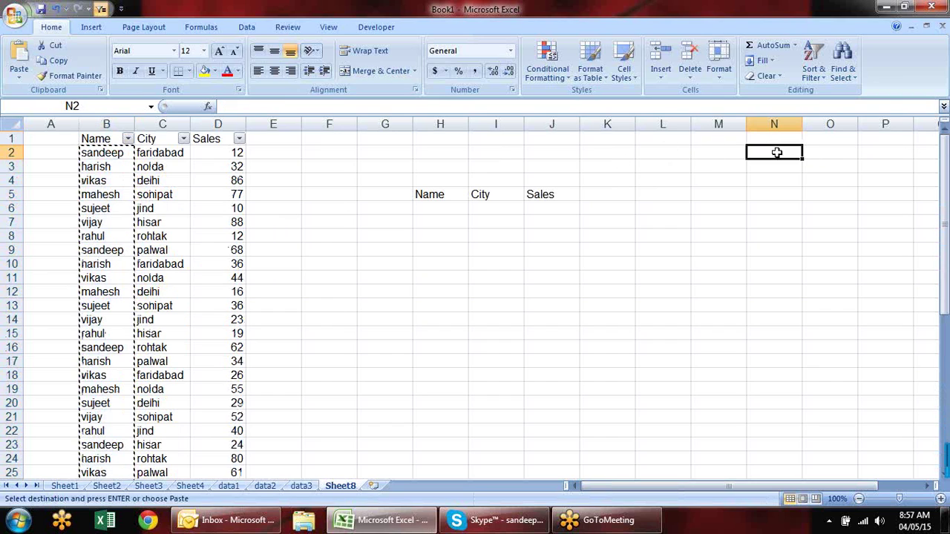
{"action": "left_click", "coordinate": [249, 27]}
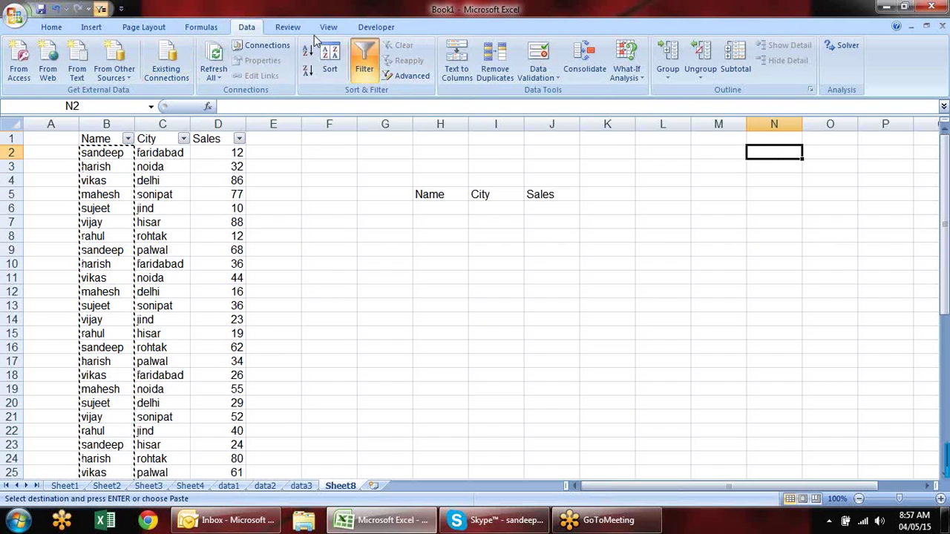
{"action": "left_click", "coordinate": [401, 81]}
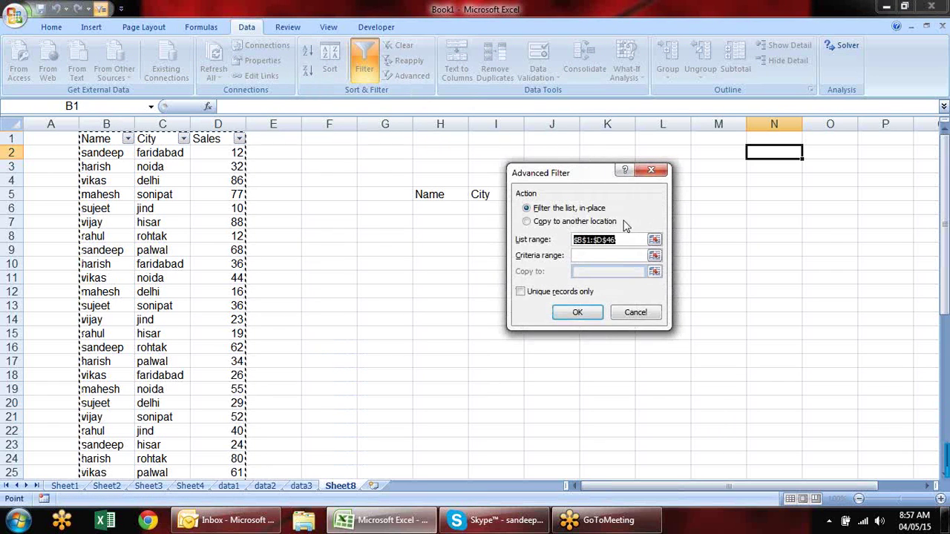
{"action": "left_click", "coordinate": [545, 222]}
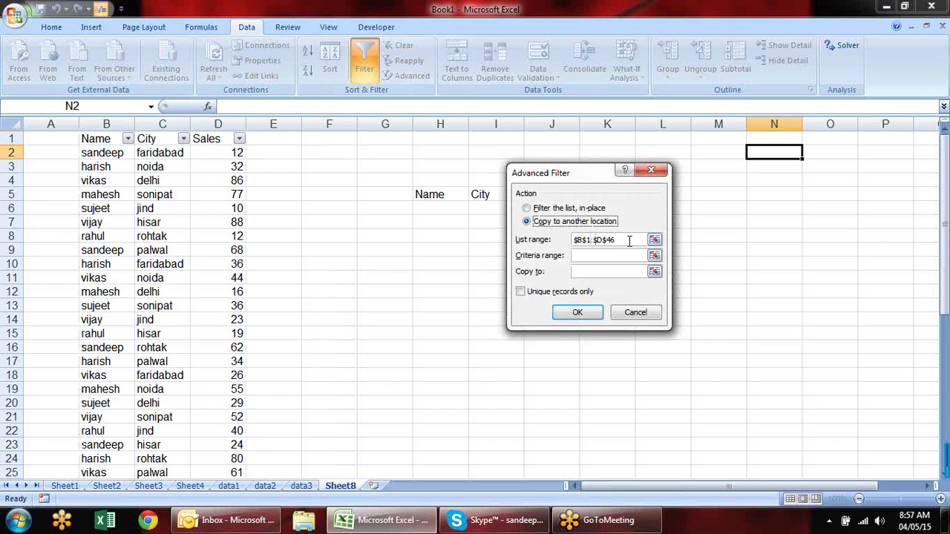
{"action": "left_click", "coordinate": [521, 292]}
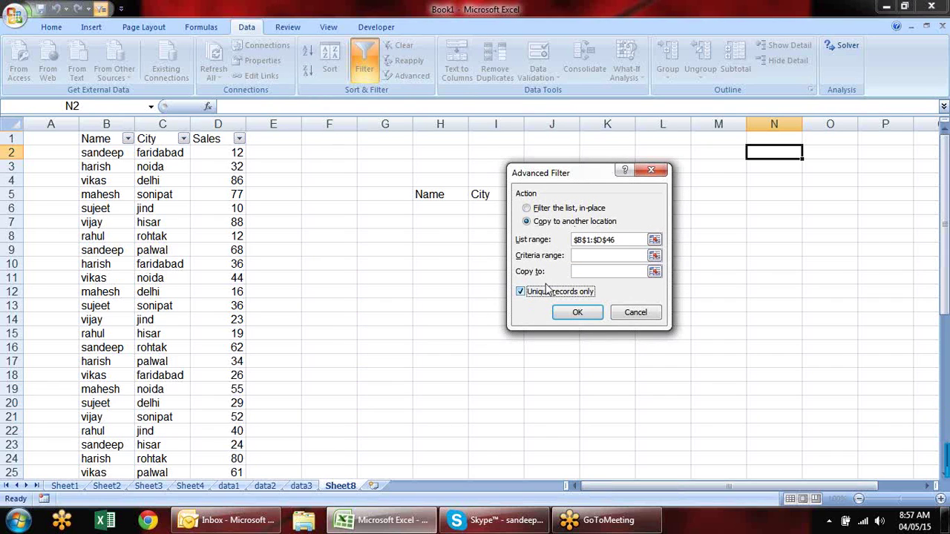
{"action": "left_click", "coordinate": [654, 271]}
{"action": "left_click", "coordinate": [763, 154]}
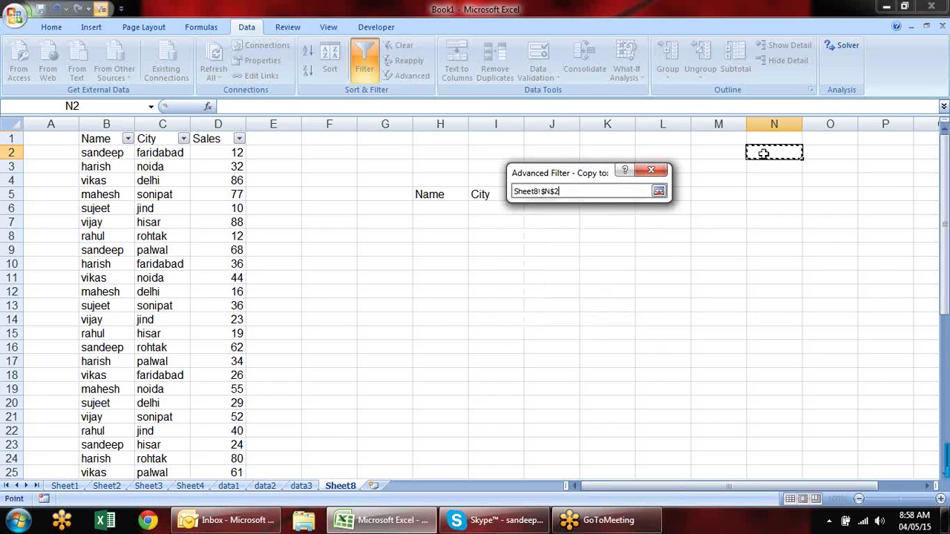
{"action": "left_click", "coordinate": [659, 190]}
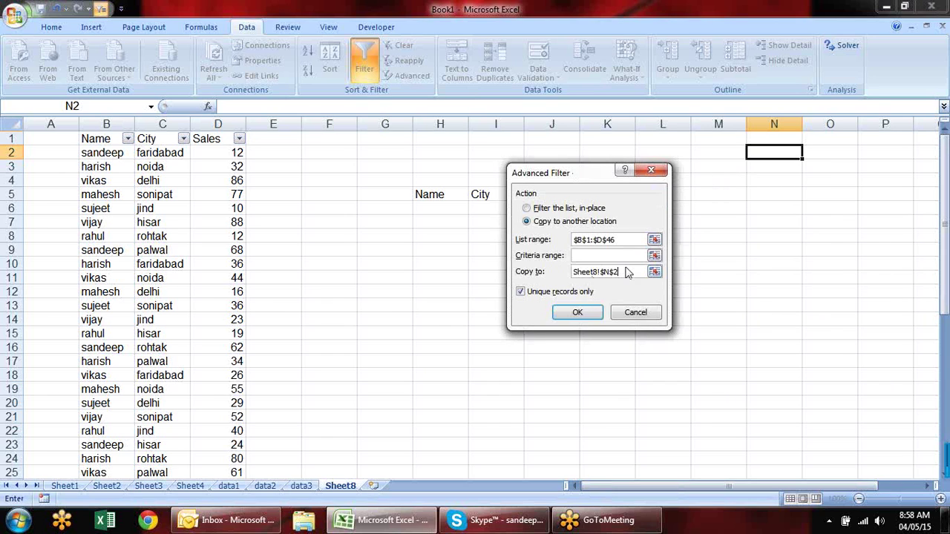
{"action": "left_click", "coordinate": [582, 313]}
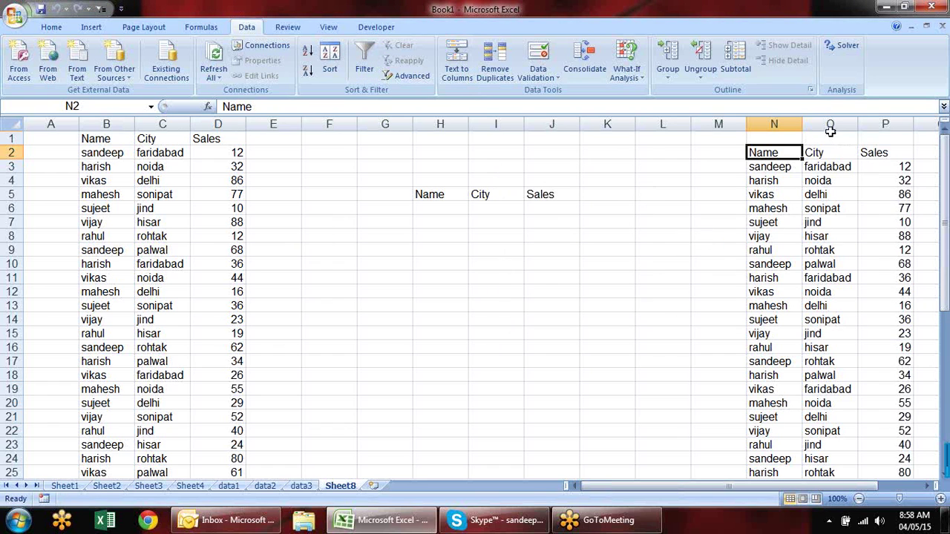
Clear the extracted City and Sales data from columns O and P
{"action": "left_click_drag", "start_coordinate": [830, 124], "coordinate": [869, 124]}
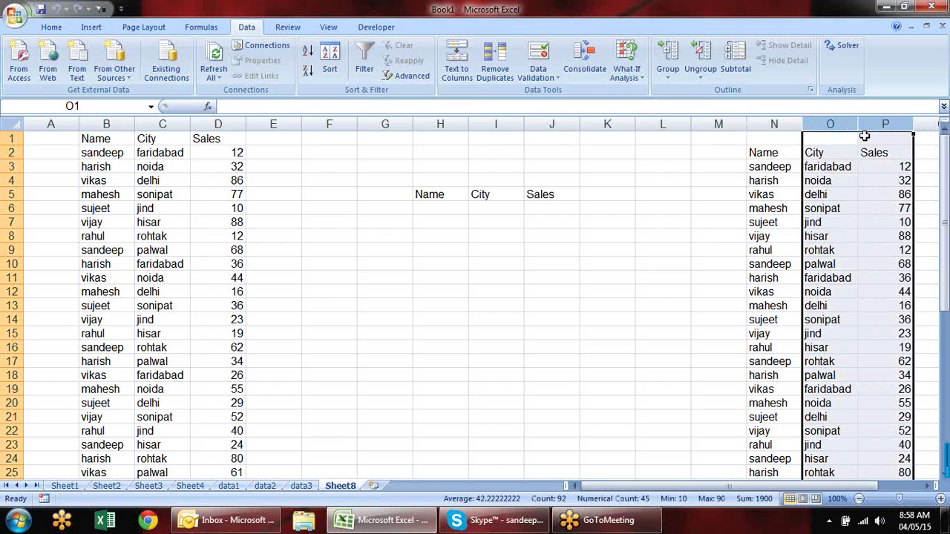
{"action": "key", "text": "Delete"}
{"action": "left_click", "coordinate": [863, 221]}
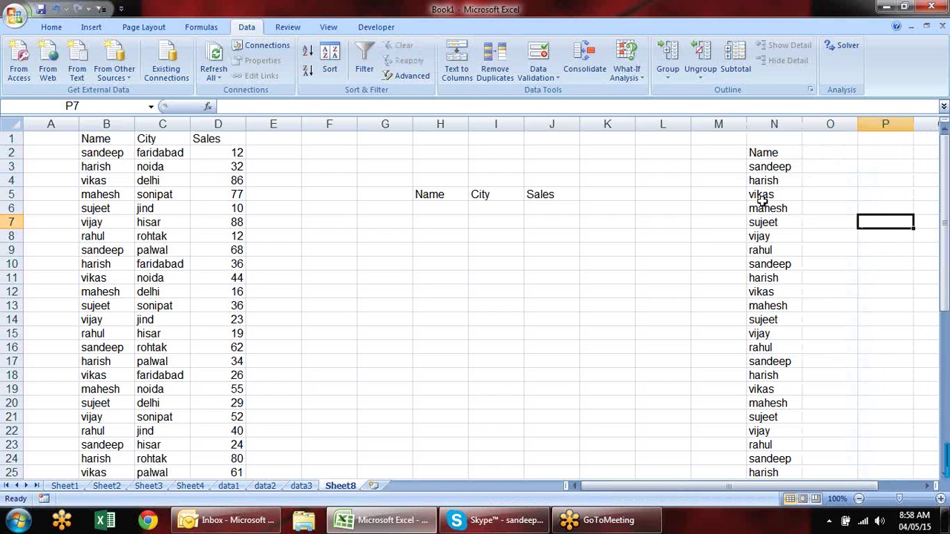
Move the extracted Name list with its header up one row so it starts in N1
{"action": "left_click", "coordinate": [766, 153]}
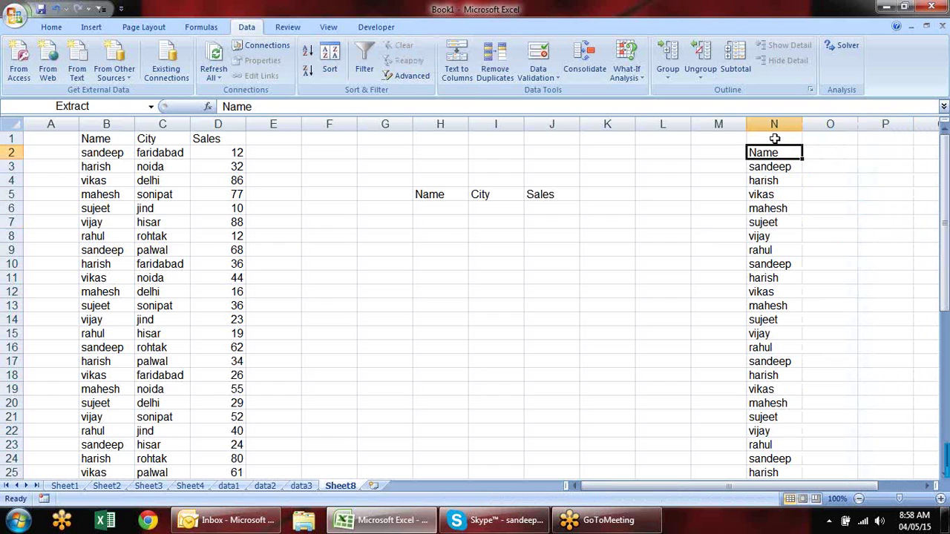
{"action": "key", "text": "ctrl+shift+Down"}
{"action": "key", "text": "ctrl+c"}
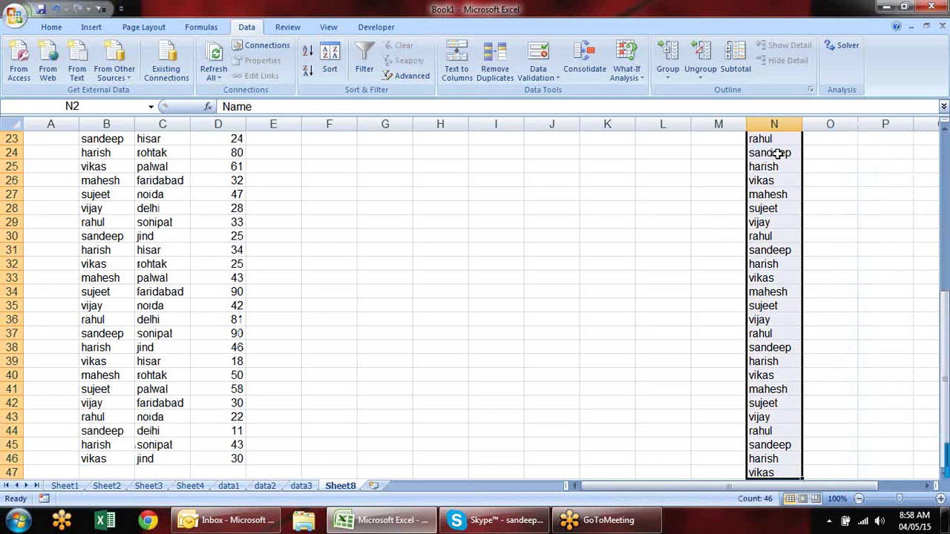
{"action": "key", "text": "Up"}
{"action": "key", "text": "Return"}
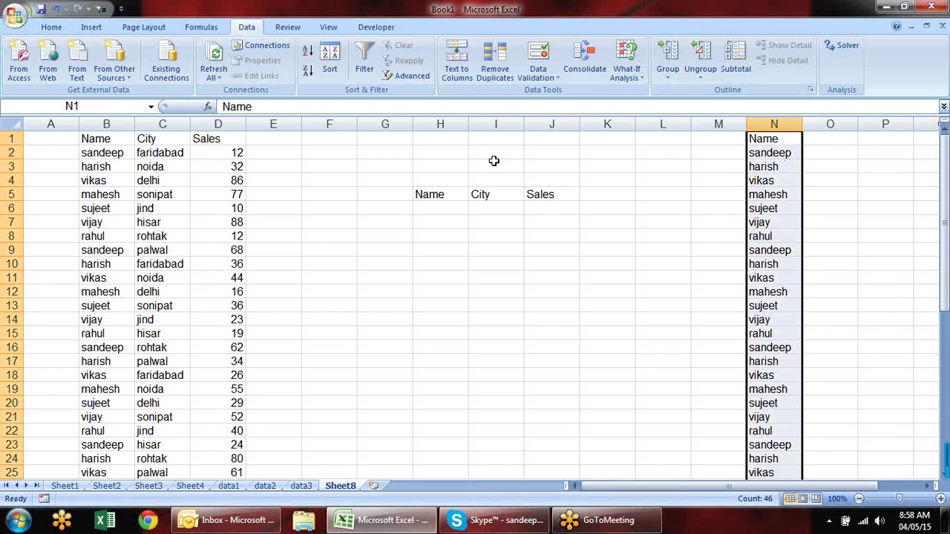
Remove the duplicate names from the column N list, treating the Name cell as a header
{"action": "left_click", "coordinate": [497, 61]}
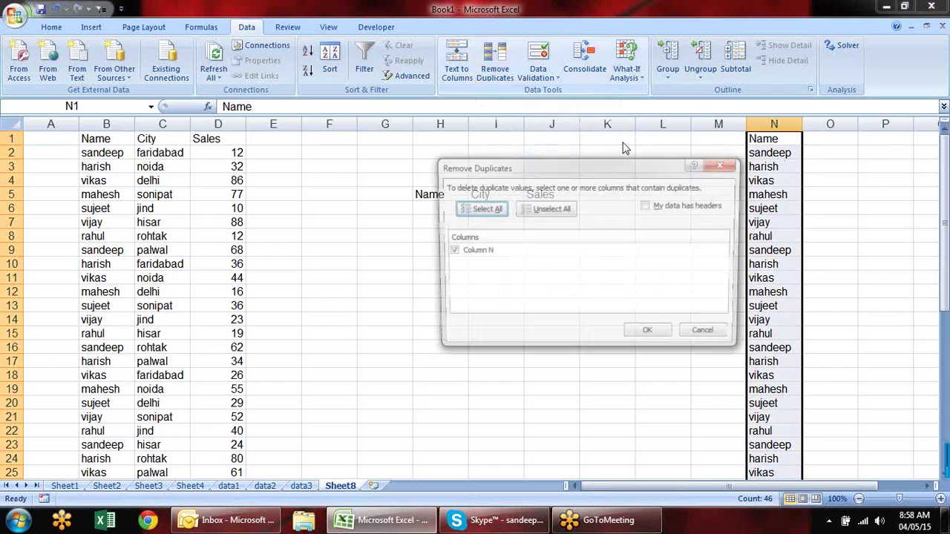
{"action": "left_click", "coordinate": [654, 208]}
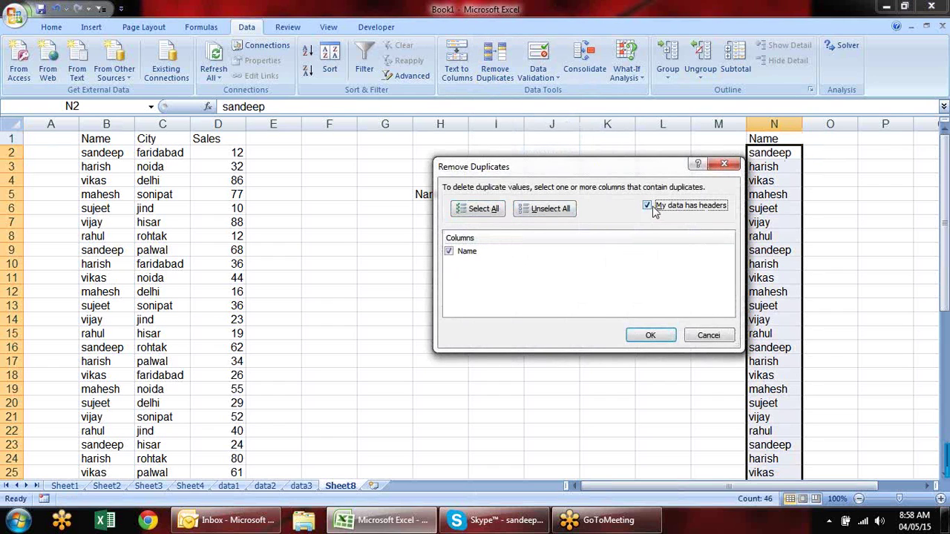
{"action": "left_click", "coordinate": [650, 335]}
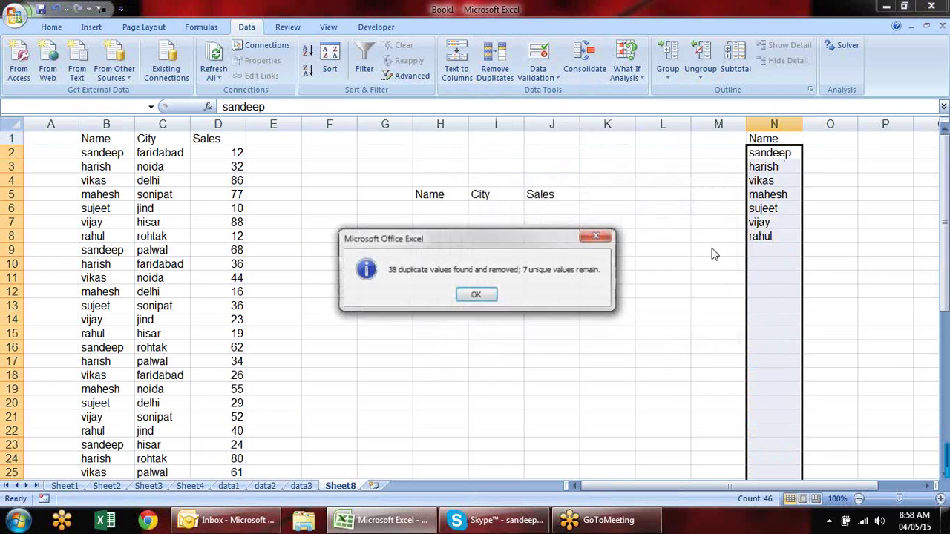
{"action": "left_click", "coordinate": [480, 294]}
{"action": "left_click", "coordinate": [674, 264]}
Add a List data validation to H3 with =$N$2:$N$8 as its source
{"action": "left_click_drag", "start_coordinate": [757, 152], "coordinate": [781, 230]}
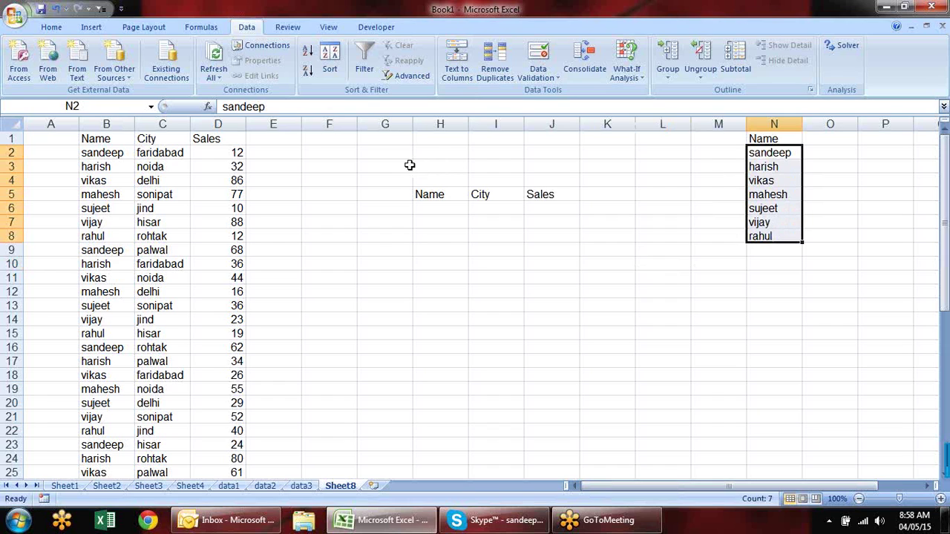
{"action": "left_click", "coordinate": [445, 164]}
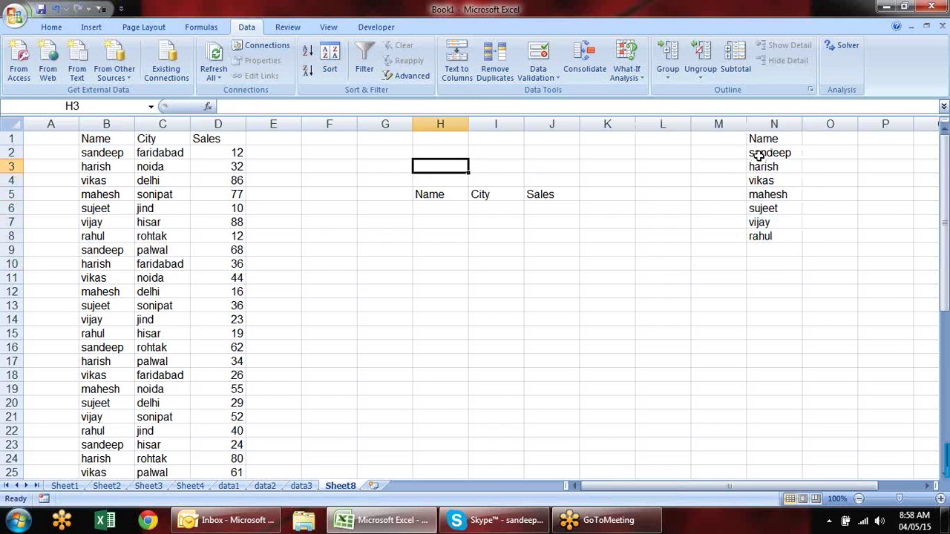
{"action": "left_click", "coordinate": [537, 60]}
{"action": "left_click", "coordinate": [565, 214]}
{"action": "left_click", "coordinate": [523, 255]}
{"action": "left_click", "coordinate": [639, 270]}
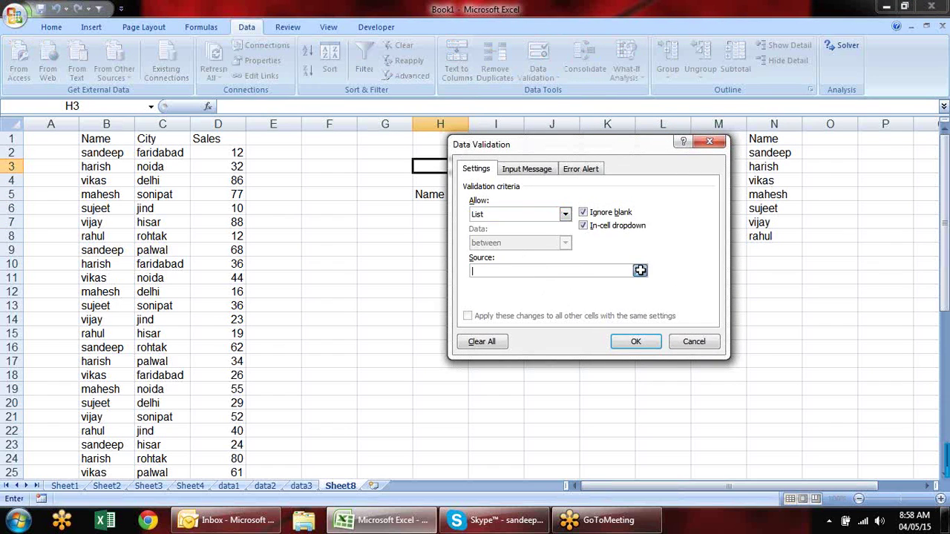
{"action": "left_click_drag", "start_coordinate": [757, 152], "coordinate": [757, 237]}
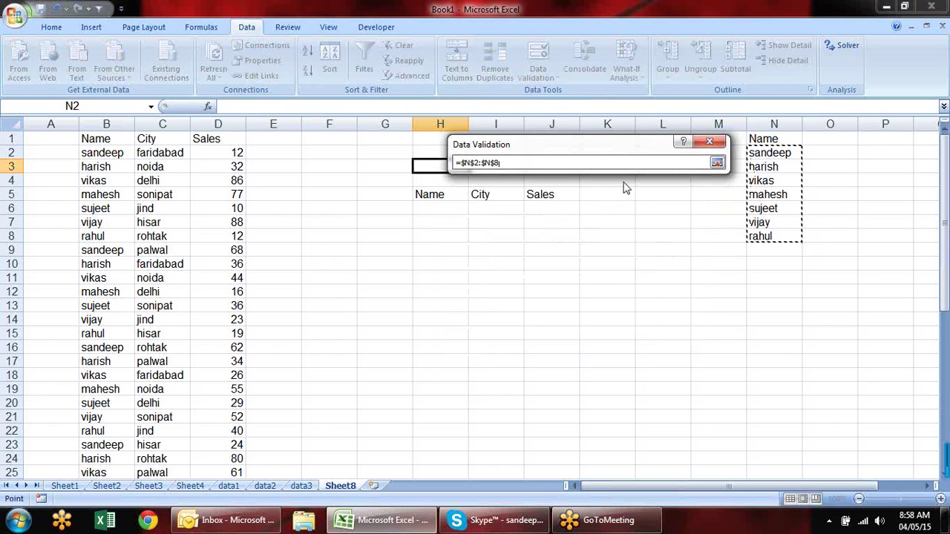
{"action": "key", "text": "Return"}
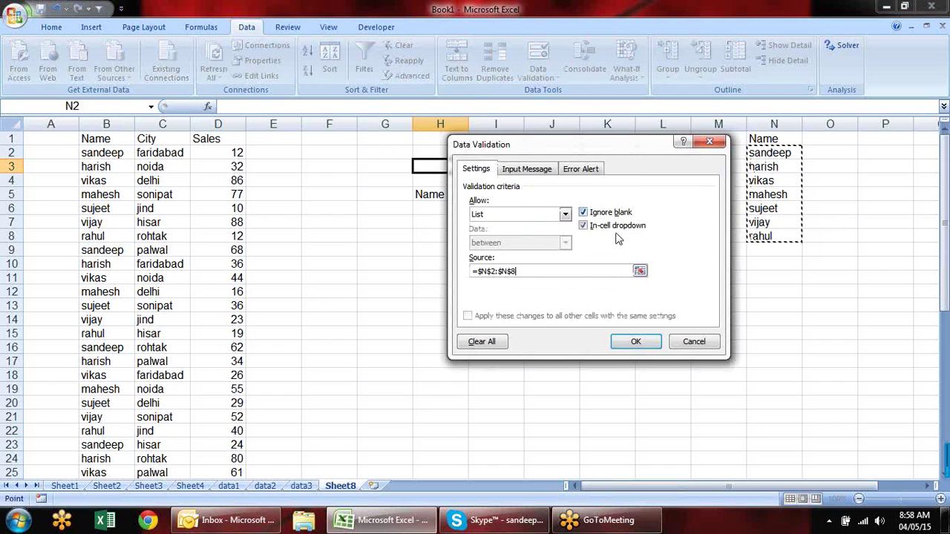
{"action": "left_click", "coordinate": [636, 341]}
Try the H3 dropdown by choosing several names in turn, finishing with the name listed in N6
{"action": "left_click", "coordinate": [475, 167]}
{"action": "left_click", "coordinate": [446, 205]}
{"action": "left_click", "coordinate": [474, 166]}
{"action": "left_click", "coordinate": [438, 222]}
{"action": "key", "text": "Tab"}
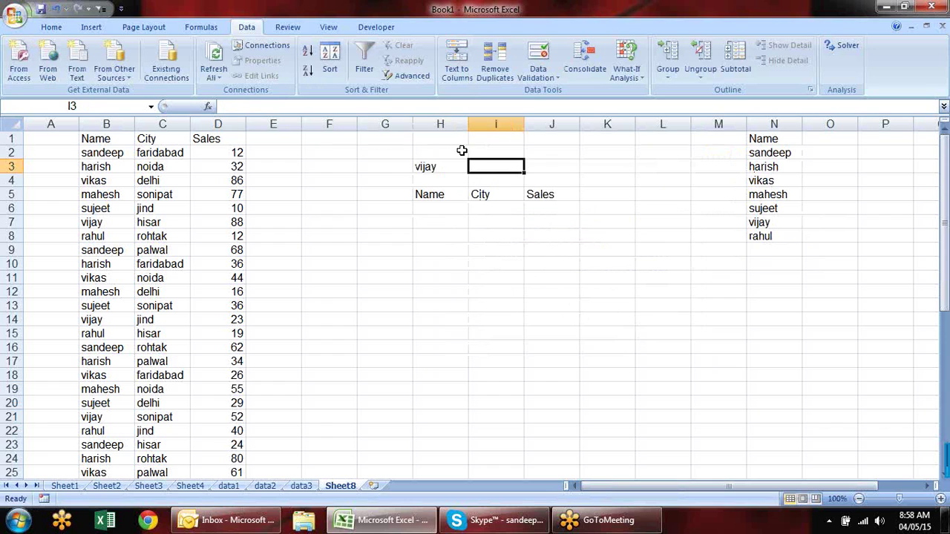
{"action": "left_click", "coordinate": [458, 167]}
{"action": "left_click", "coordinate": [475, 166]}
{"action": "left_click", "coordinate": [457, 214]}
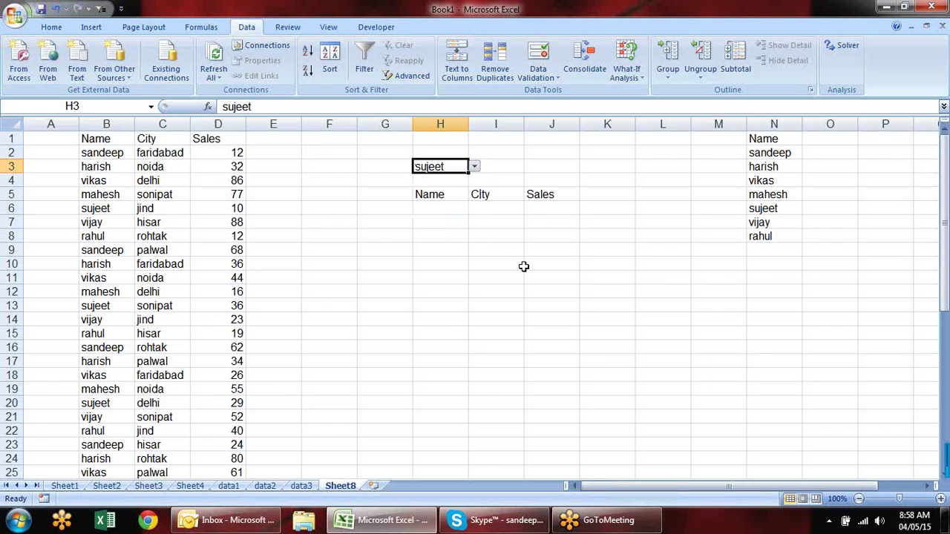
{"action": "left_click", "coordinate": [522, 266]}
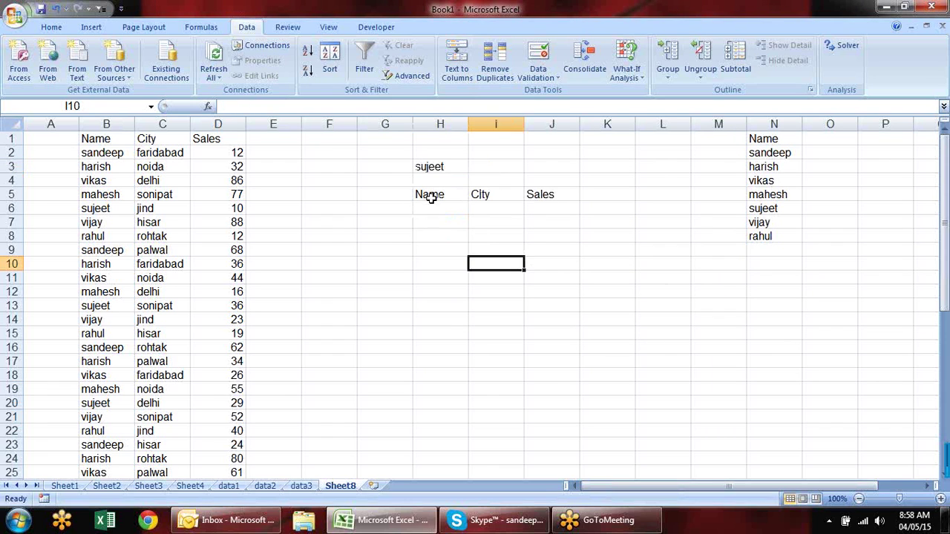
Enter =COUNTIF(B:B,H3) in G3 to count how often the selected name occurs in column B
{"action": "left_click", "coordinate": [394, 170]}
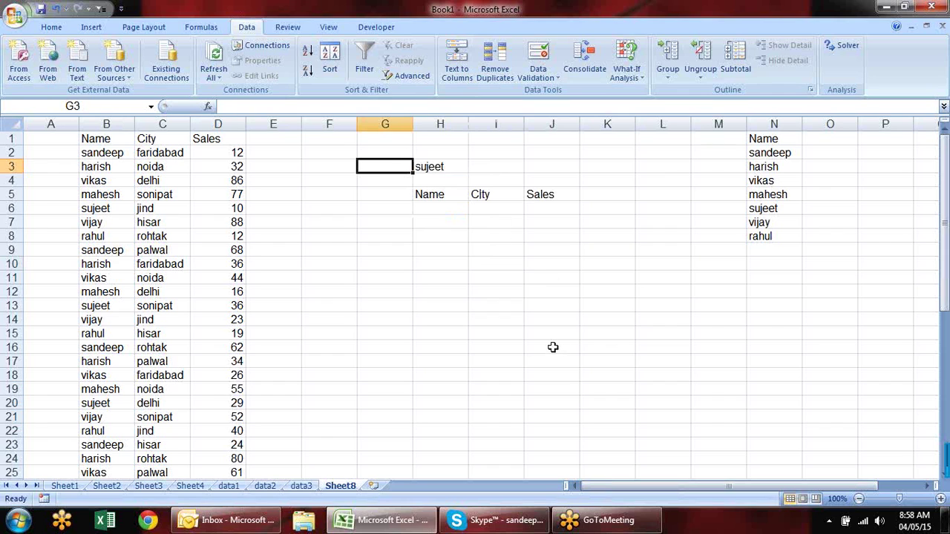
{"action": "type", "text": "="}
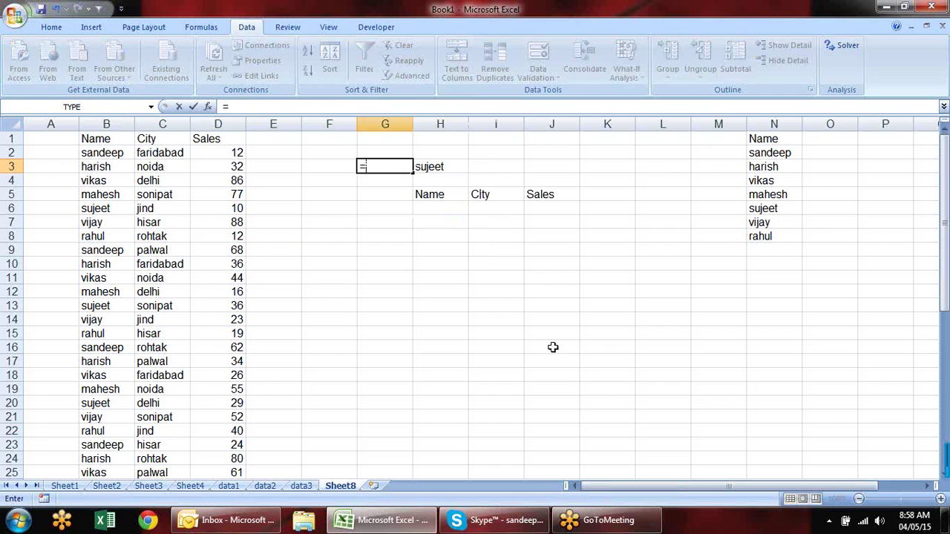
{"action": "type", "text": "cou"}
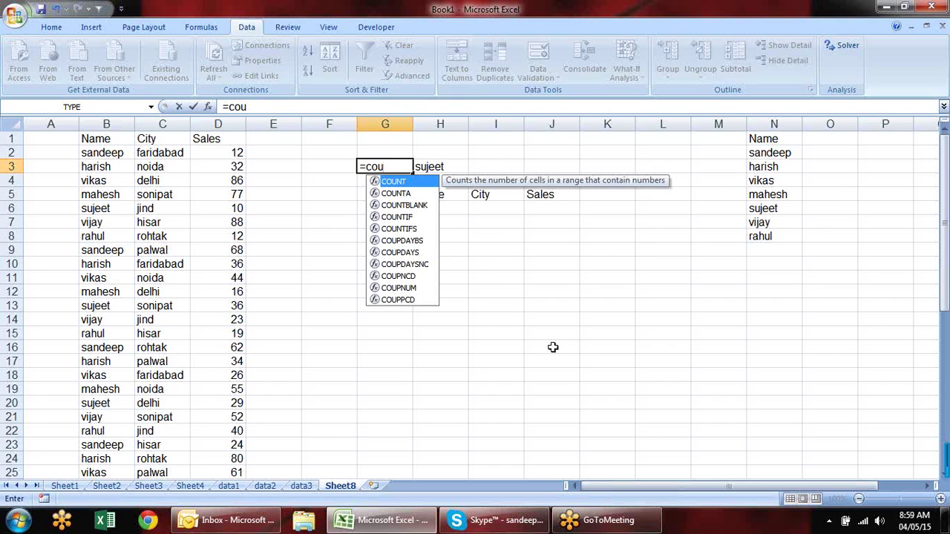
{"action": "key", "text": "Down"}
{"action": "key", "text": "Down"}
{"action": "key", "text": "Down"}
{"action": "key", "text": "Tab"}
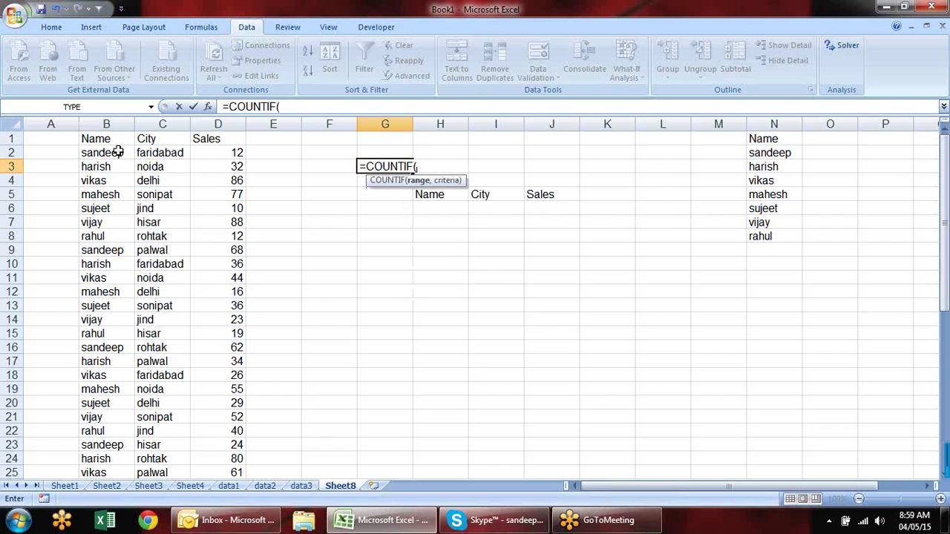
{"action": "left_click", "coordinate": [123, 124]}
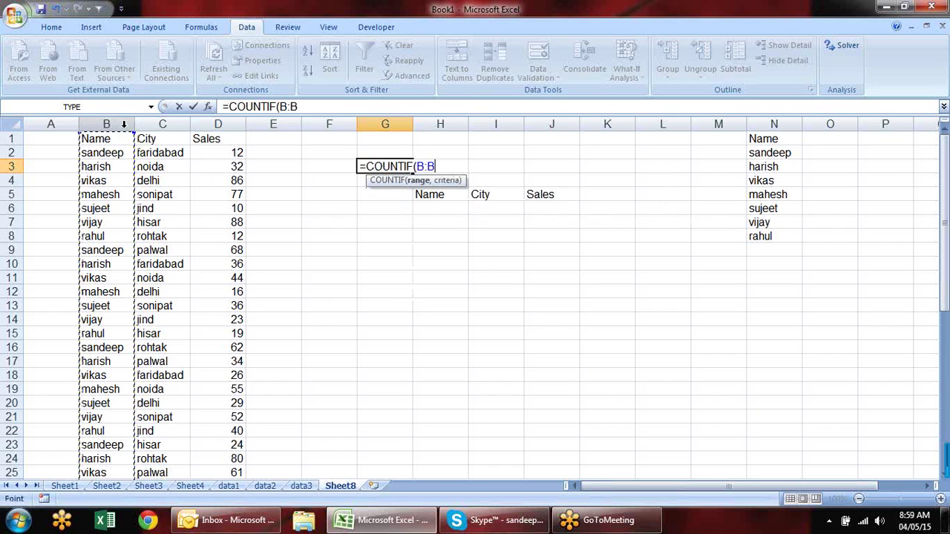
{"action": "type", "text": ","}
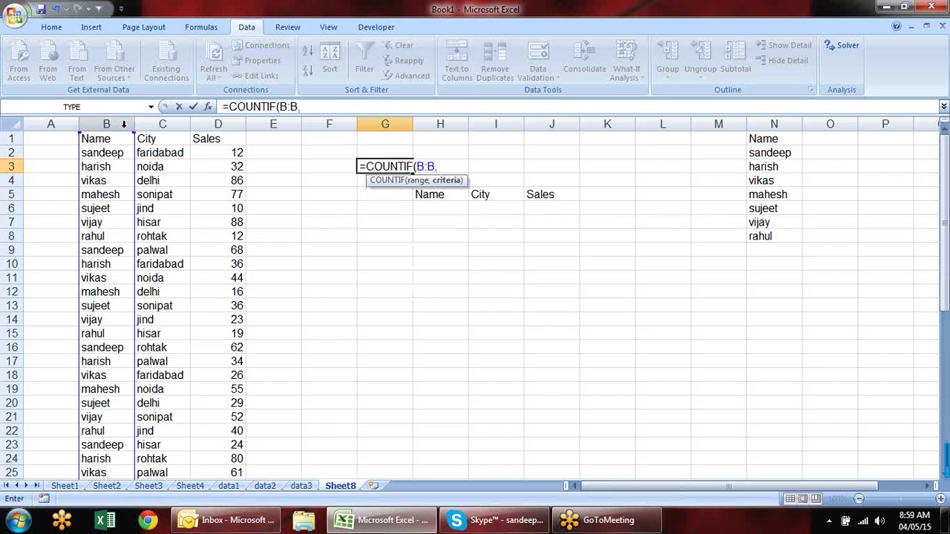
{"action": "left_click", "coordinate": [490, 165]}
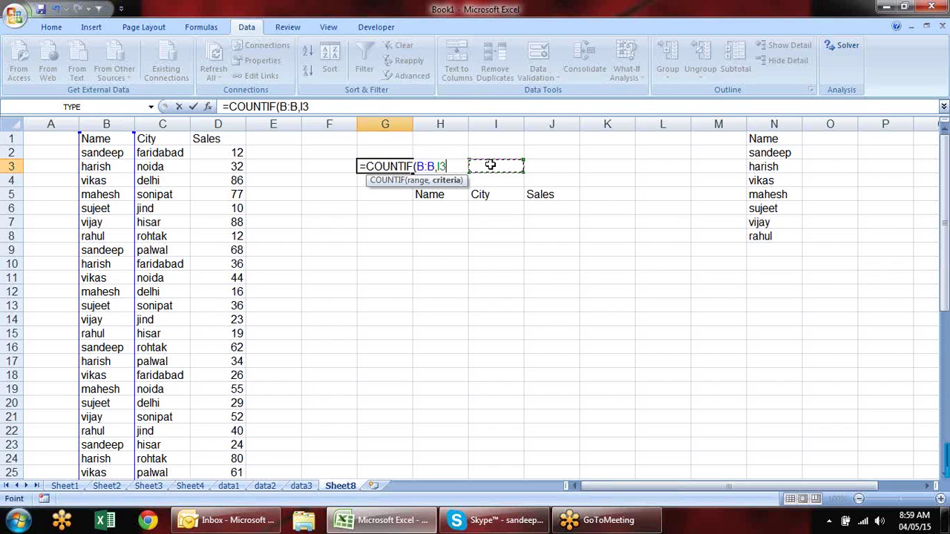
{"action": "key", "text": "Left"}
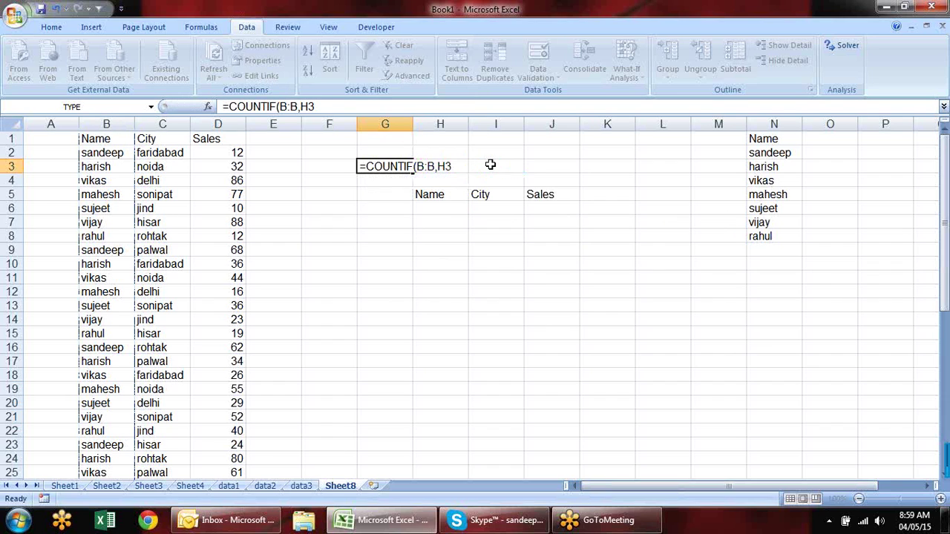
{"action": "key", "text": "Return"}
Test the G3 count by choosing different names in the H3 dropdown, finishing with the name listed in N2
{"action": "left_click", "coordinate": [450, 178]}
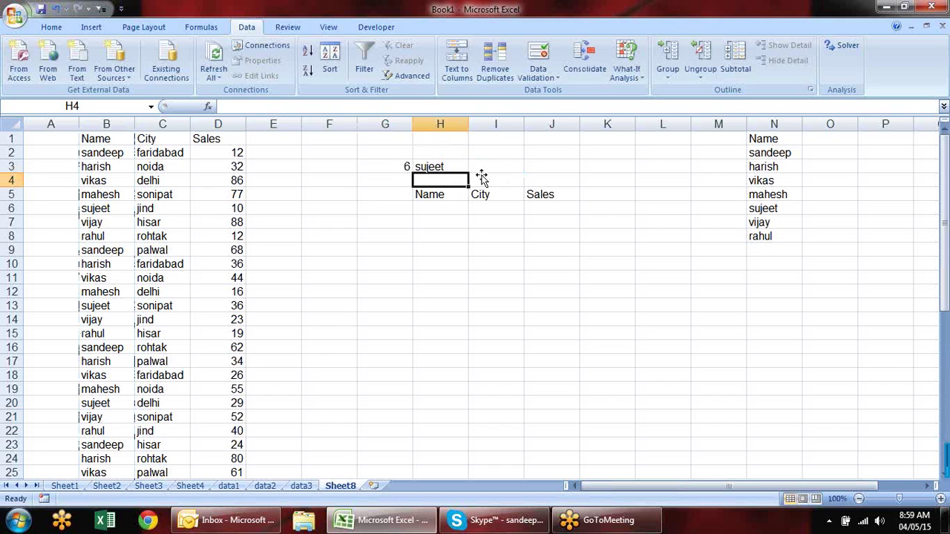
{"action": "left_click", "coordinate": [456, 166]}
{"action": "left_click", "coordinate": [475, 167]}
{"action": "left_click", "coordinate": [472, 186]}
{"action": "left_click", "coordinate": [474, 166]}
{"action": "left_click", "coordinate": [461, 201]}
{"action": "left_click", "coordinate": [474, 167]}
{"action": "left_click", "coordinate": [462, 204]}
{"action": "left_click", "coordinate": [474, 167]}
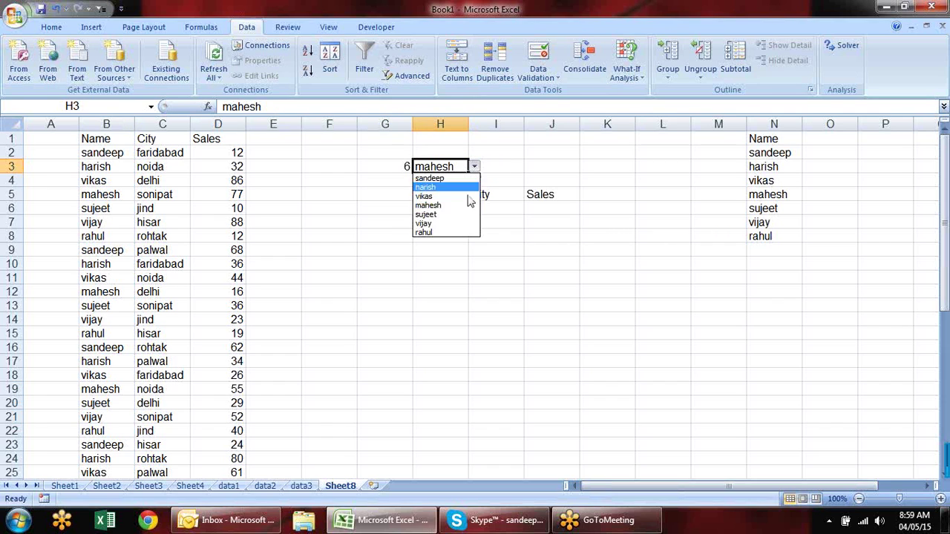
{"action": "left_click", "coordinate": [464, 223]}
{"action": "left_click", "coordinate": [474, 167]}
{"action": "left_click", "coordinate": [467, 180]}
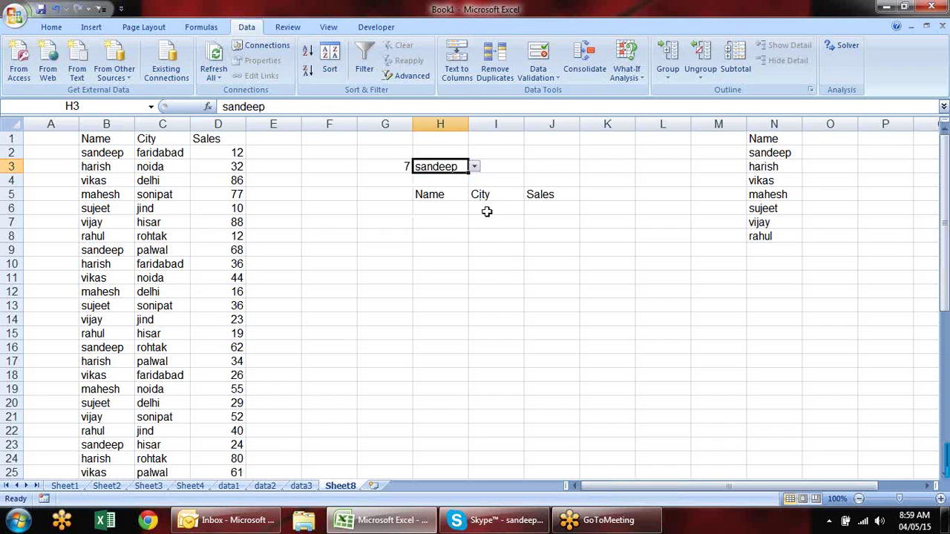
Add the header Sl in G5, beside the Name header
{"action": "left_click", "coordinate": [406, 165]}
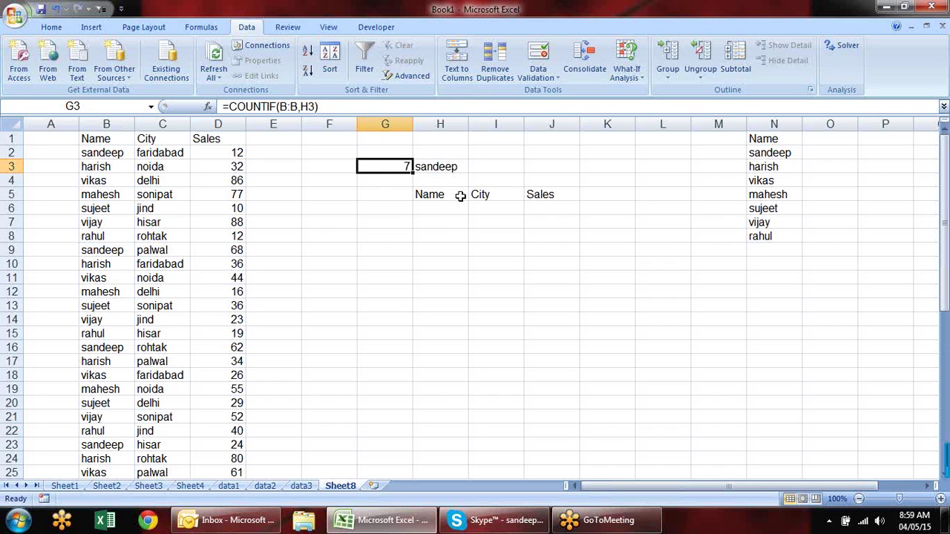
{"action": "left_click", "coordinate": [404, 199]}
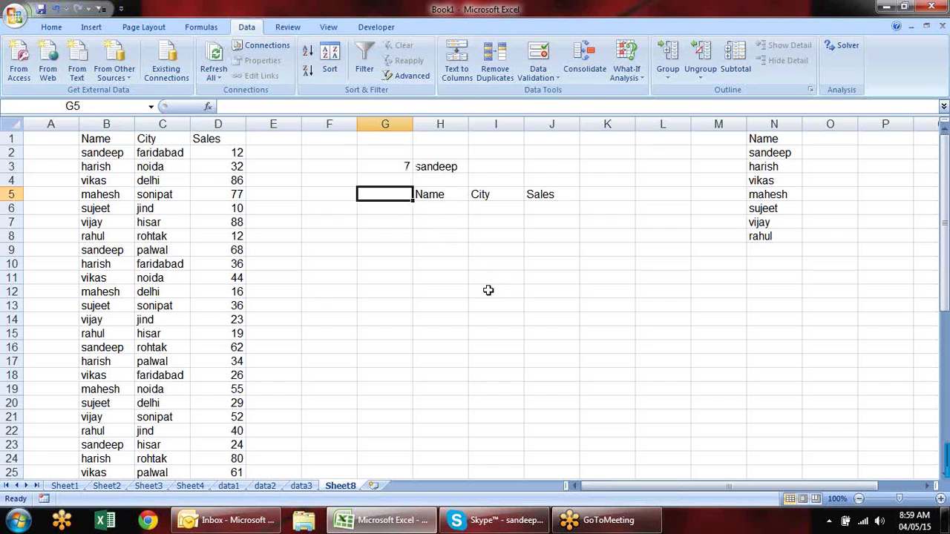
{"action": "type", "text": "S"}
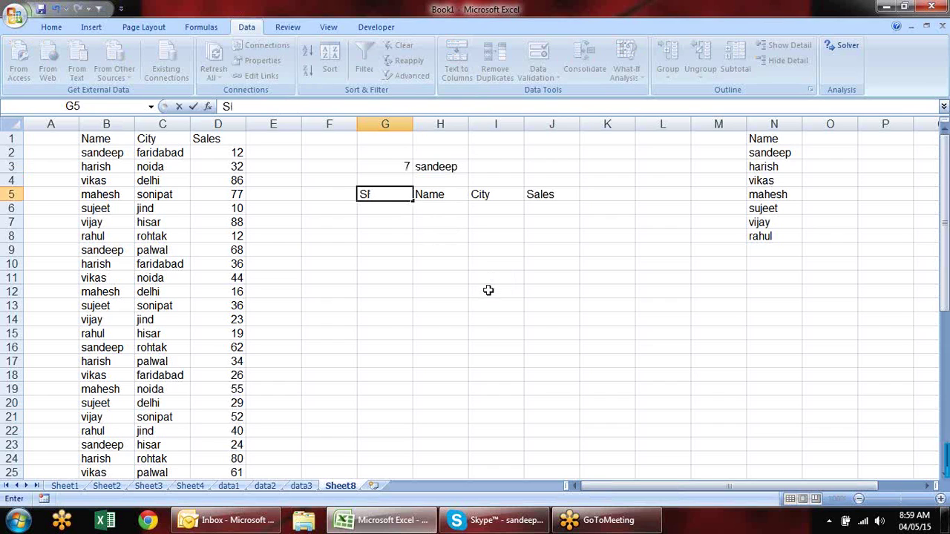
{"action": "key", "text": "Return"}
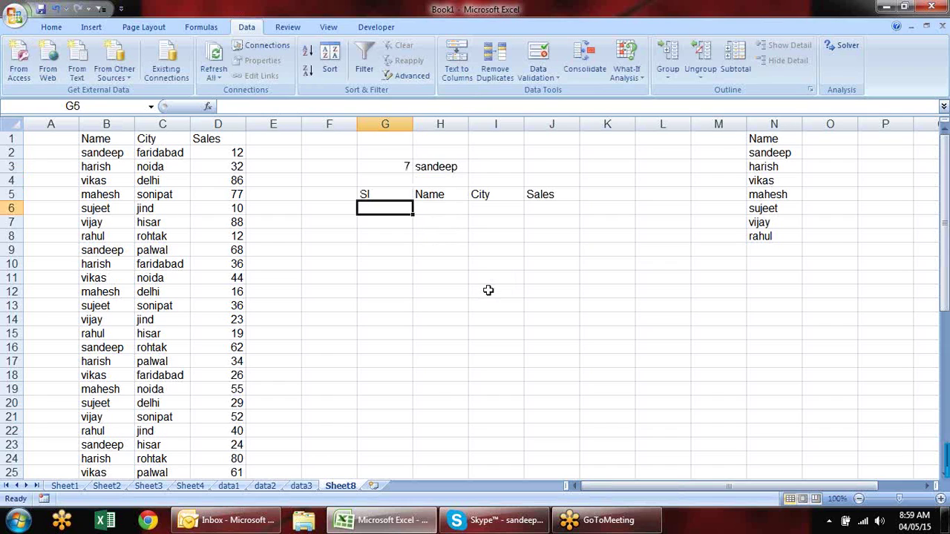
{"action": "type", "text": "="}
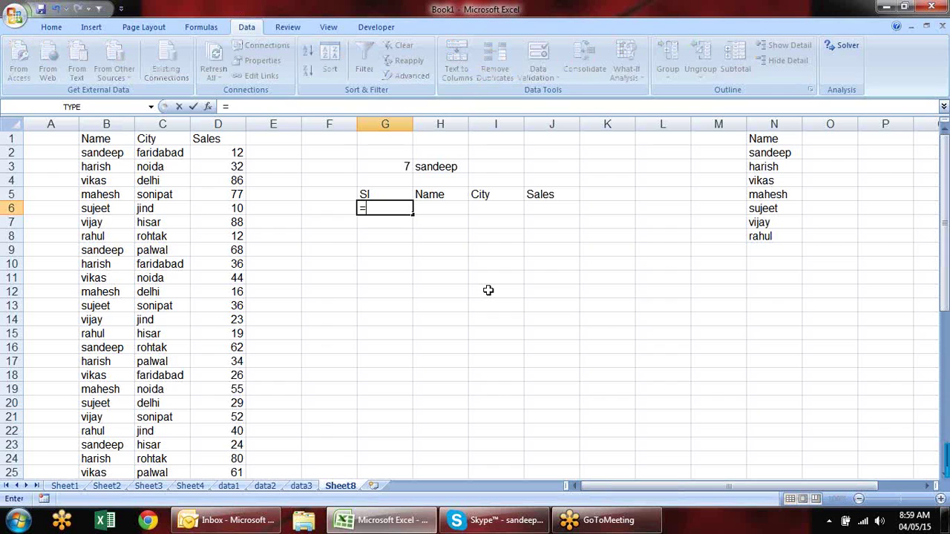
{"action": "type", "text": "if"}
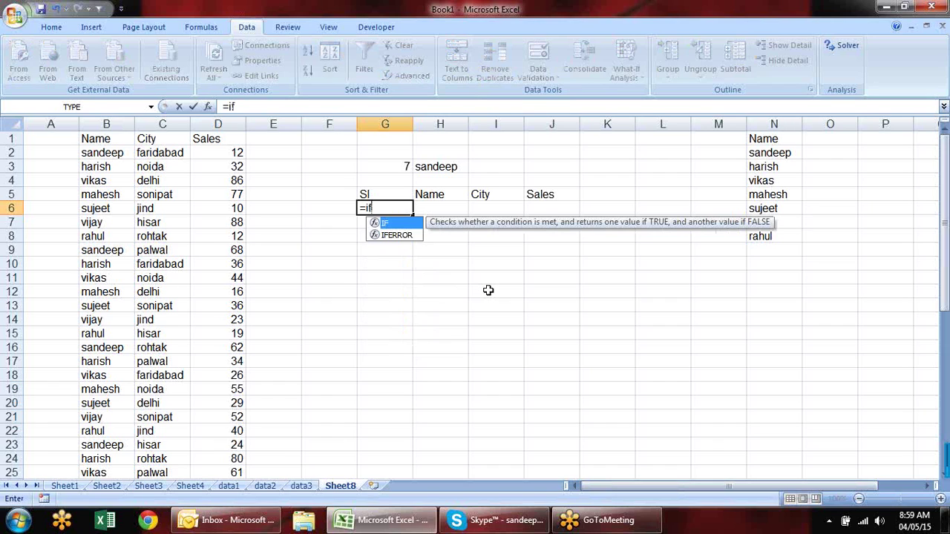
{"action": "key", "text": "Tab"}
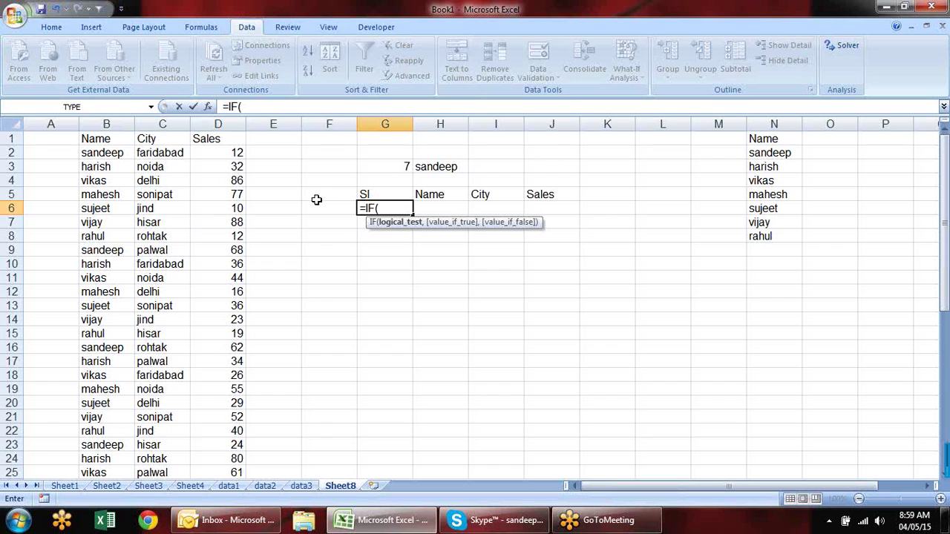
{"action": "key", "text": "Escape"}
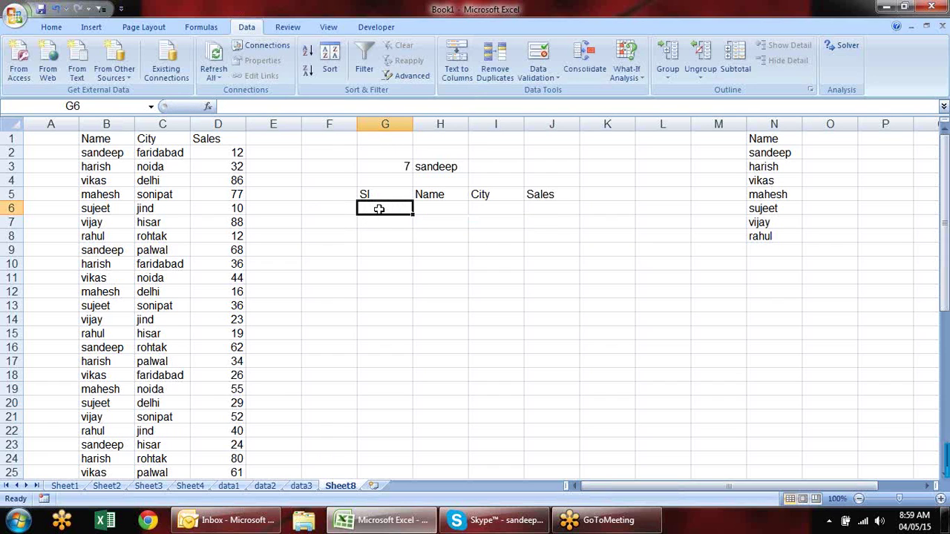
Enter =IF(H6="","",1) in G6 to number the first row only when H6 is filled
{"action": "type", "text": "=if"}
{"action": "key", "text": "Tab"}
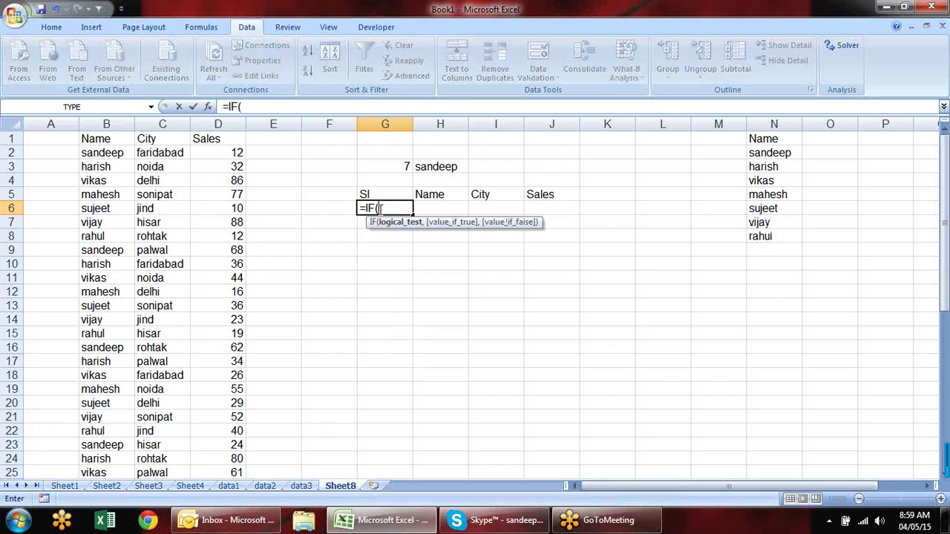
{"action": "left_click", "coordinate": [451, 206]}
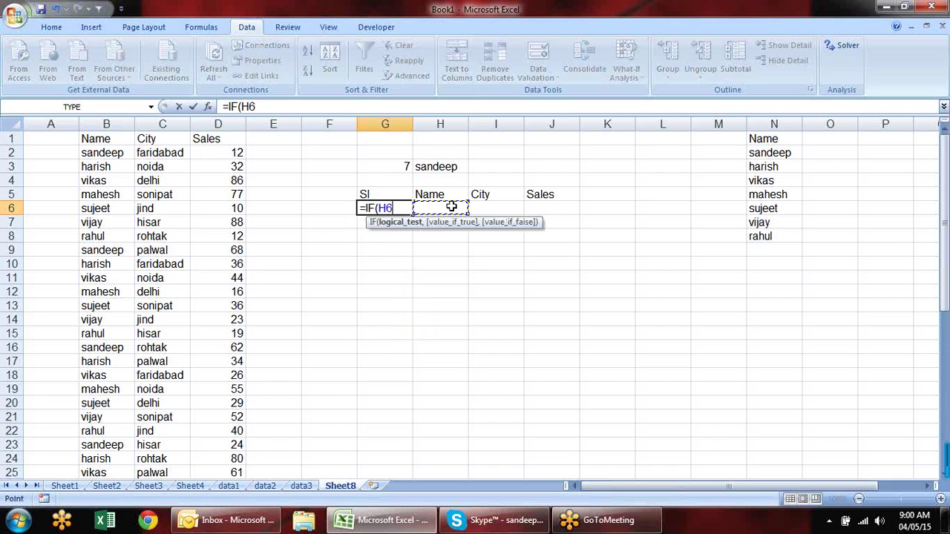
{"action": "type", "text": "=\"\","}
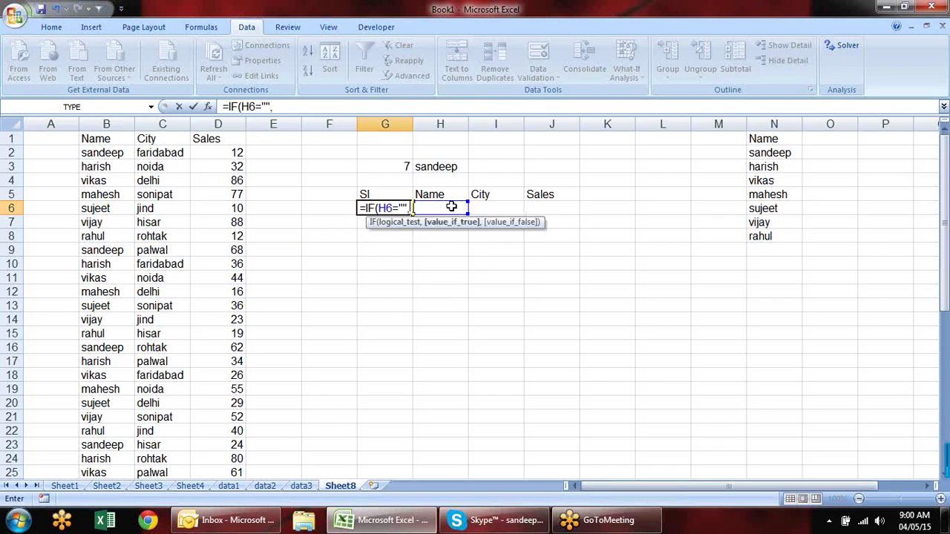
{"action": "type", "text": "\"\",1"}
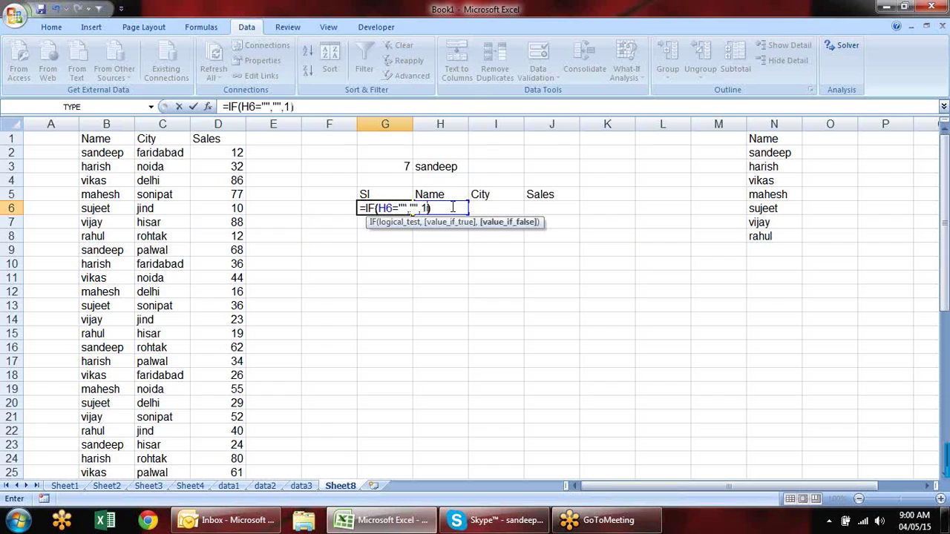
{"action": "key", "text": "Return"}
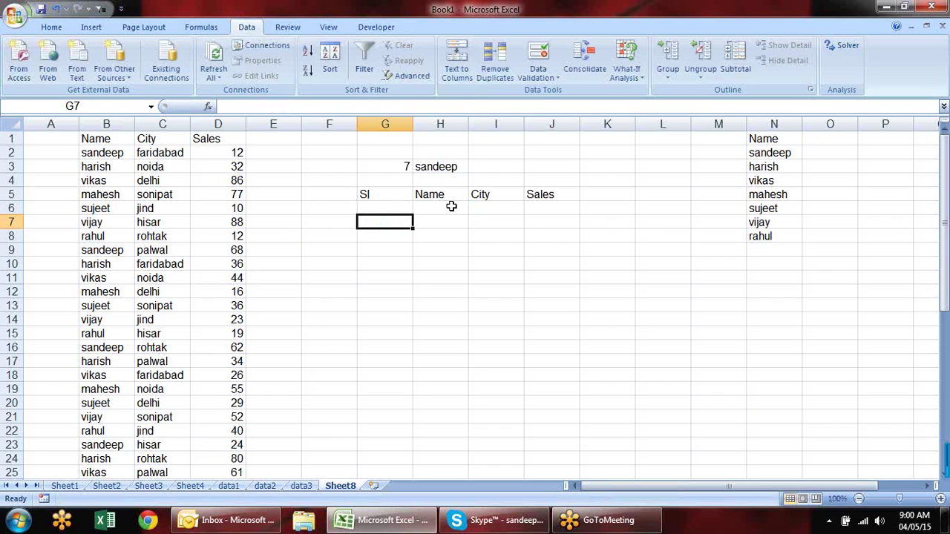
Test the G6 formula by entering df in H6, clearing it and entering df again
{"action": "left_click", "coordinate": [451, 206]}
{"action": "type", "text": "df"}
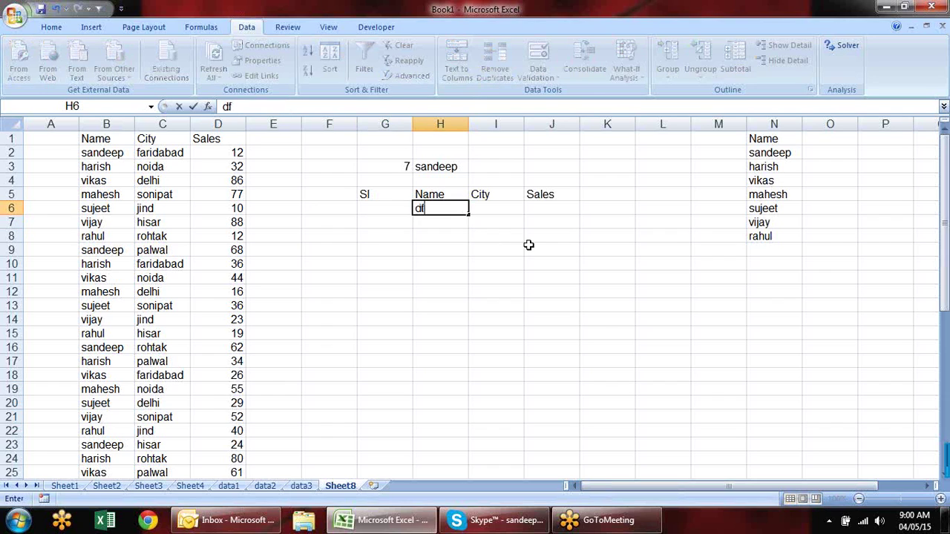
{"action": "key", "text": "Return"}
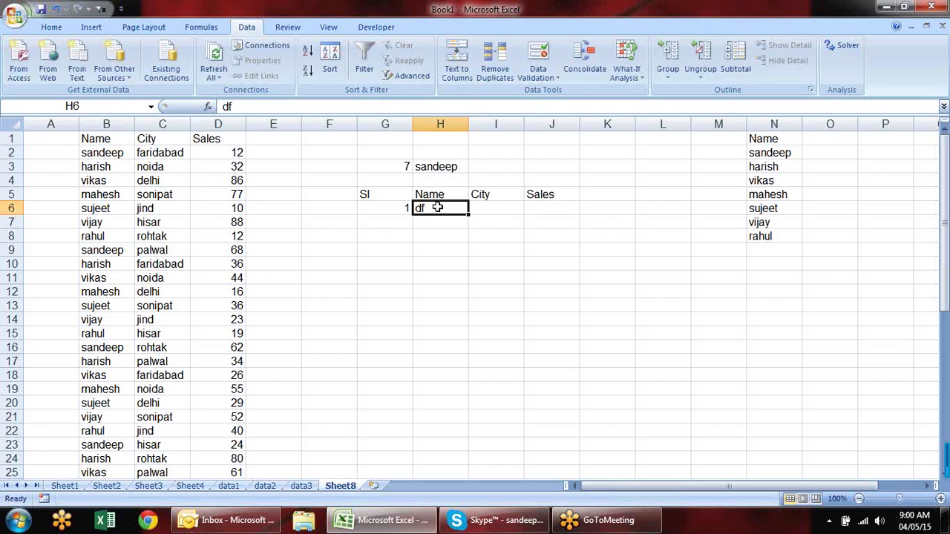
{"action": "key", "text": "Delete"}
{"action": "type", "text": "df"}
{"action": "key", "text": "Return"}
Start the G7 formula as =IF(G6="","",G6+1 to continue the numbering from G6
{"action": "key", "text": "Left"}
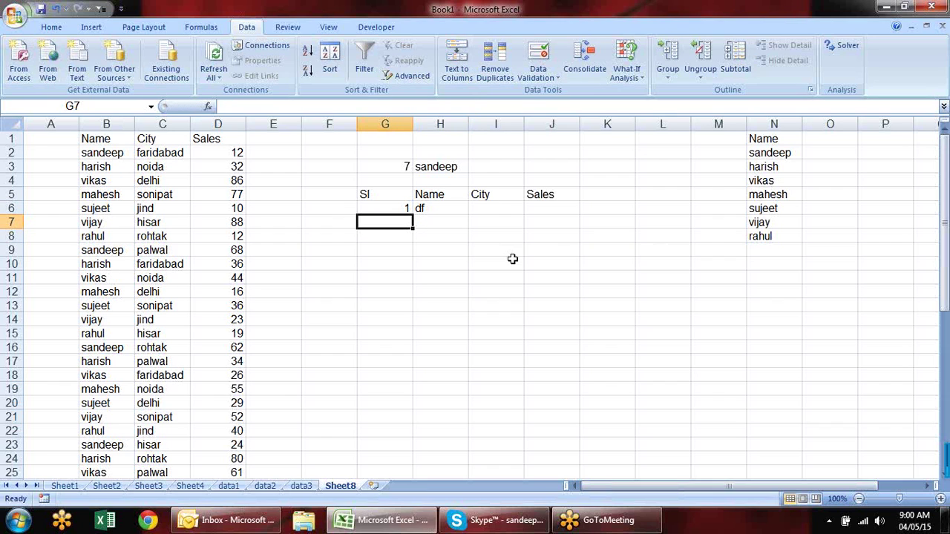
{"action": "type", "text": "="}
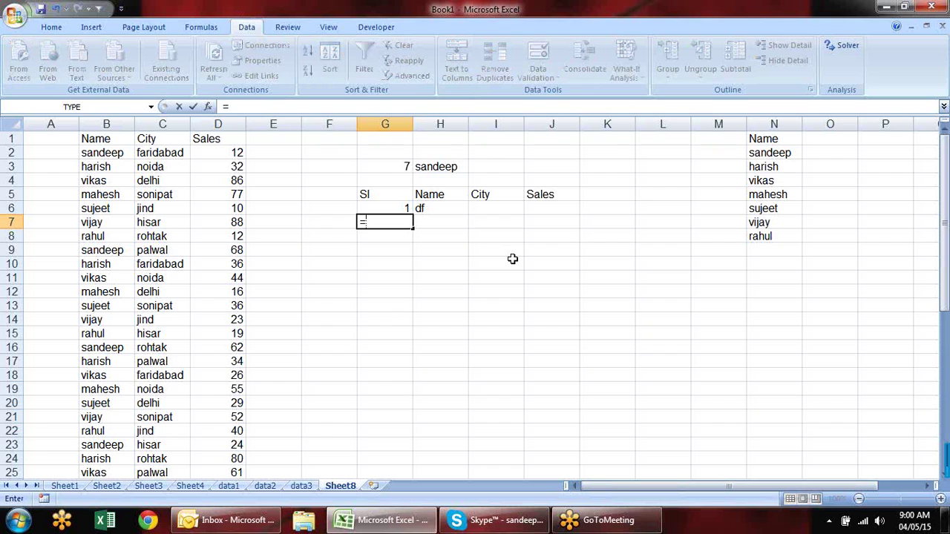
{"action": "type", "text": "if"}
{"action": "key", "text": "Tab"}
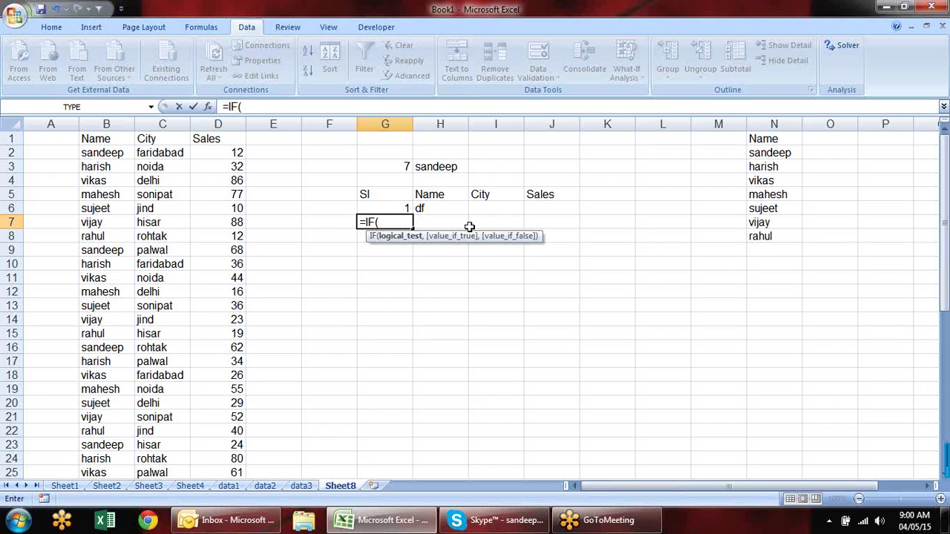
{"action": "left_click", "coordinate": [406, 208]}
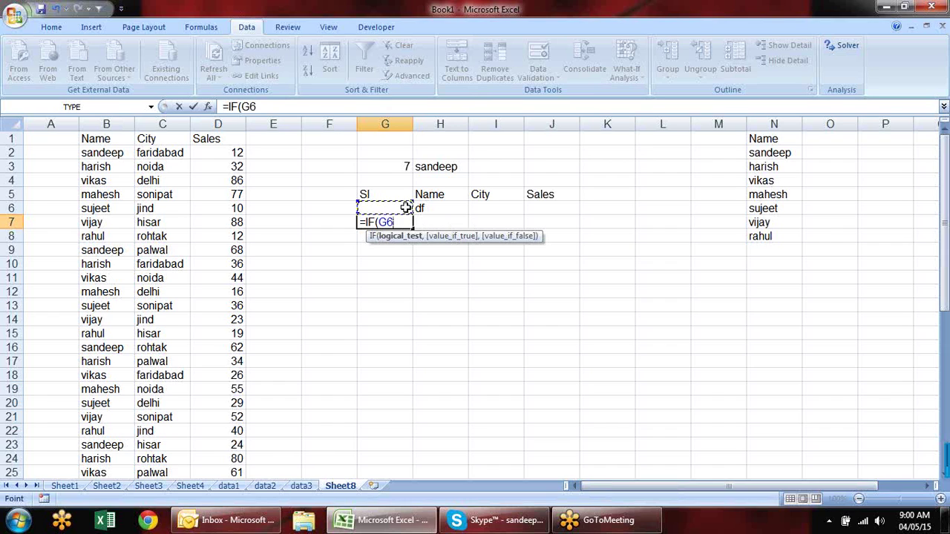
{"action": "type", "text": "=\"\",\"\","}
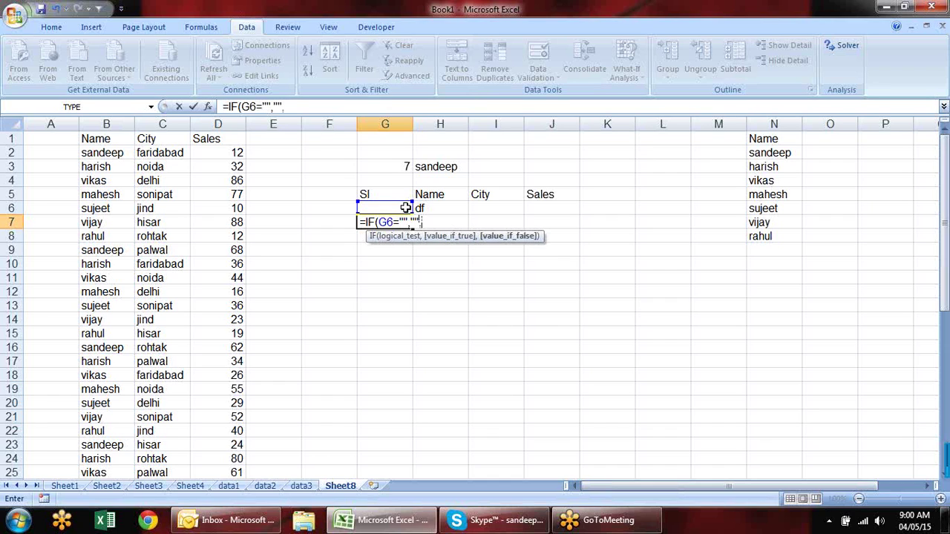
{"action": "left_click", "coordinate": [397, 208]}
{"action": "type", "text": "+1"}
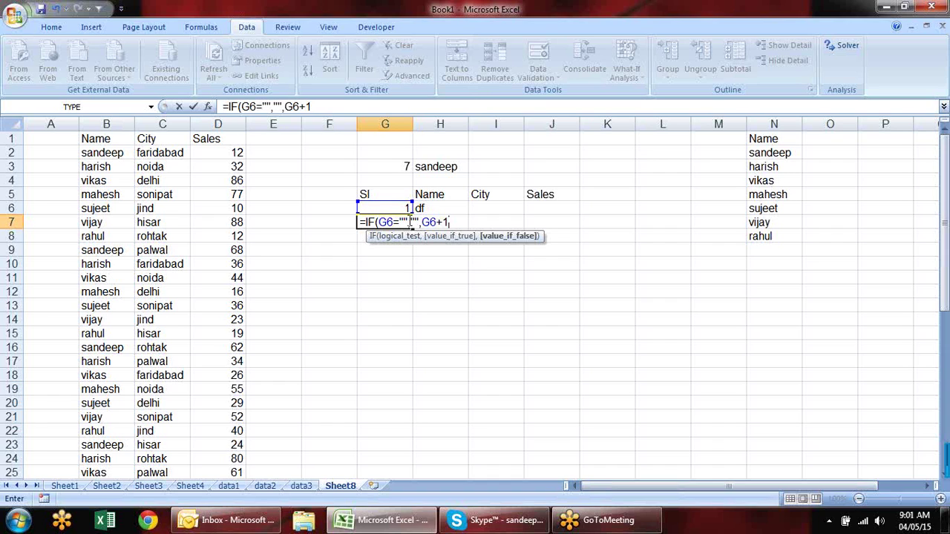
Replace the logical test in the G7 formula with G6>=G3
{"action": "left_click", "coordinate": [408, 222]}
{"action": "key", "text": "BackSpace"}
{"action": "key", "text": "BackSpace"}
{"action": "key", "text": "BackSpace"}
{"action": "key", "text": "BackSpace"}
{"action": "key", "text": "BackSpace"}
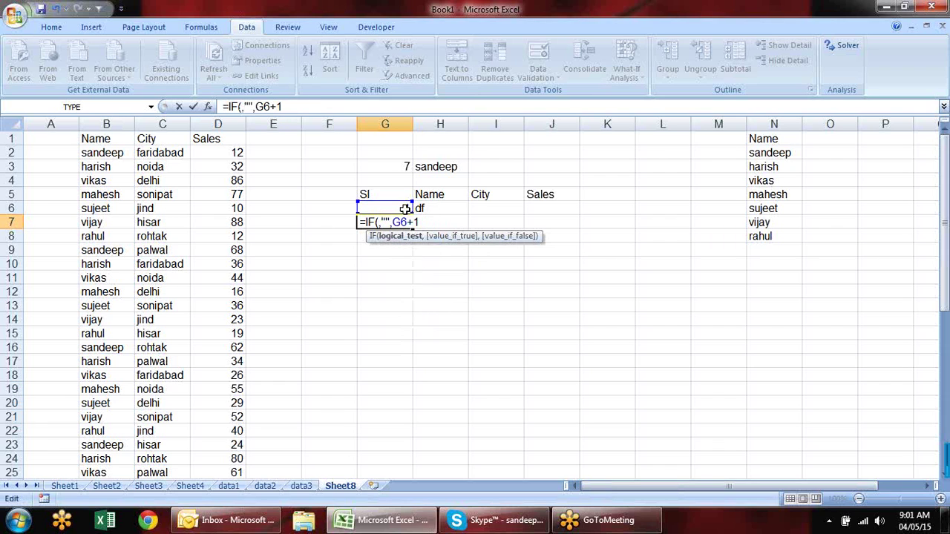
{"action": "left_click", "coordinate": [404, 208]}
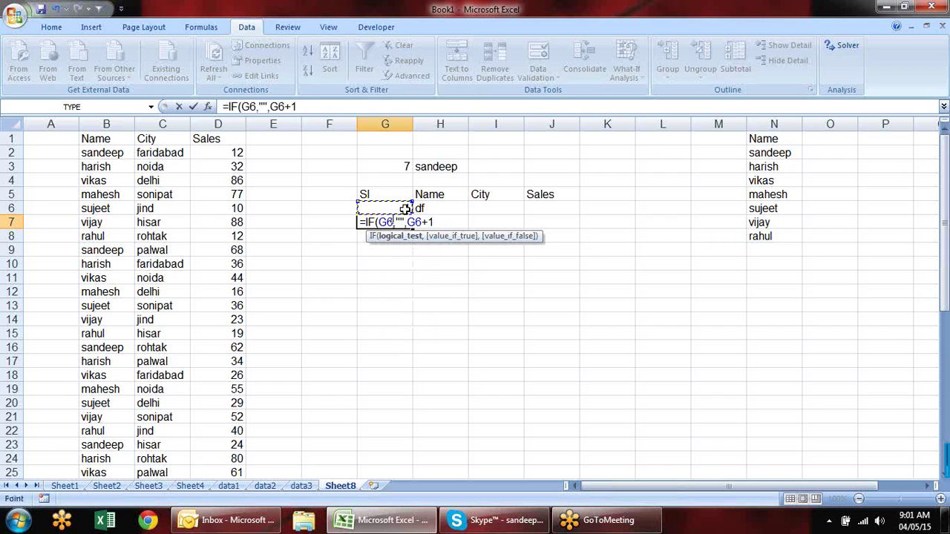
{"action": "left_click", "coordinate": [395, 168]}
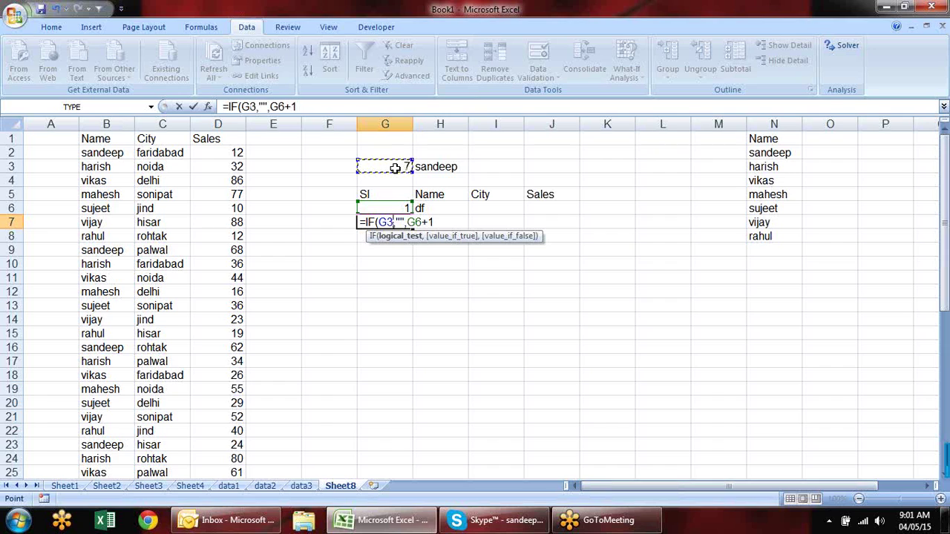
{"action": "left_click", "coordinate": [388, 209]}
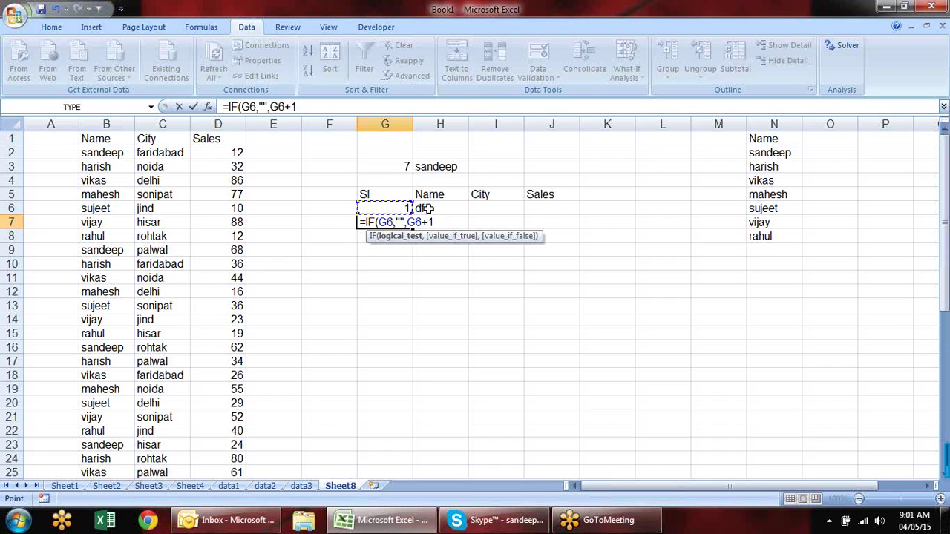
{"action": "type", "text": ">"}
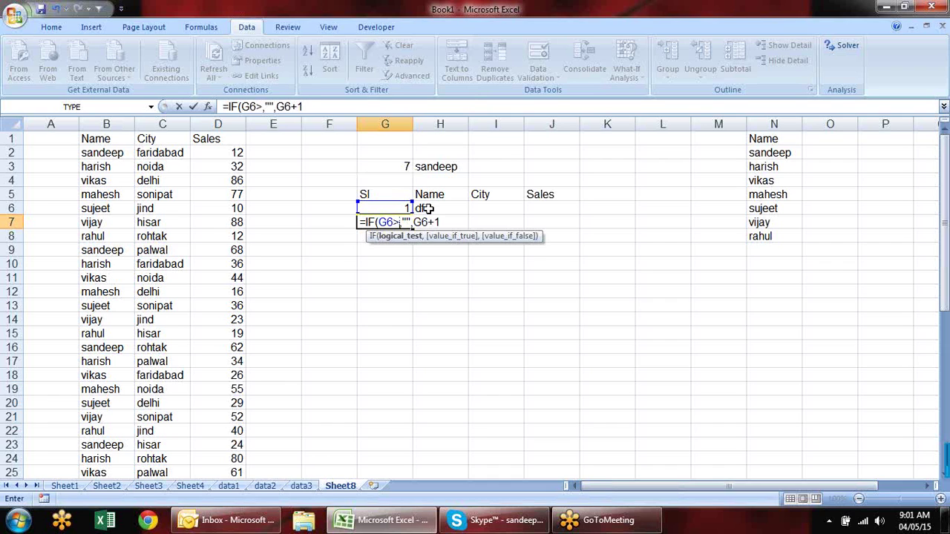
{"action": "type", "text": "="}
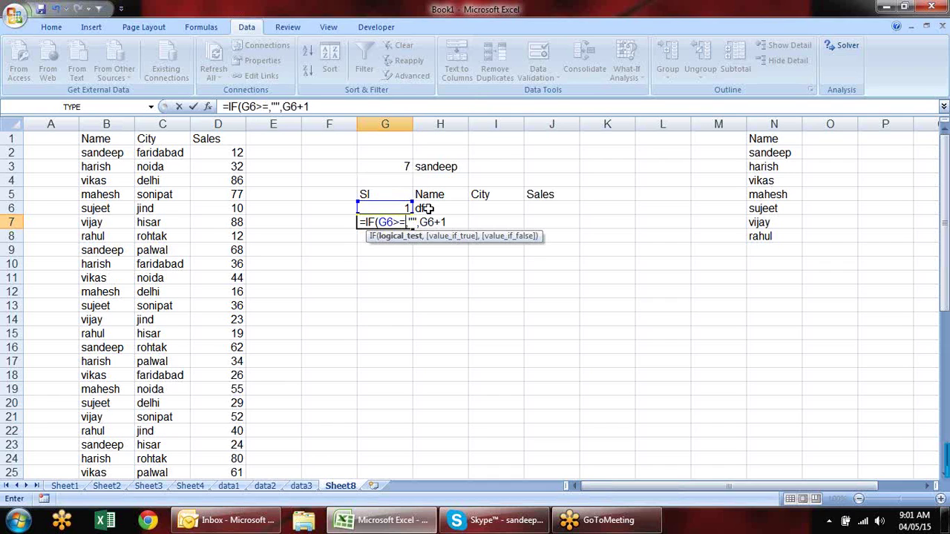
{"action": "left_click", "coordinate": [400, 165]}
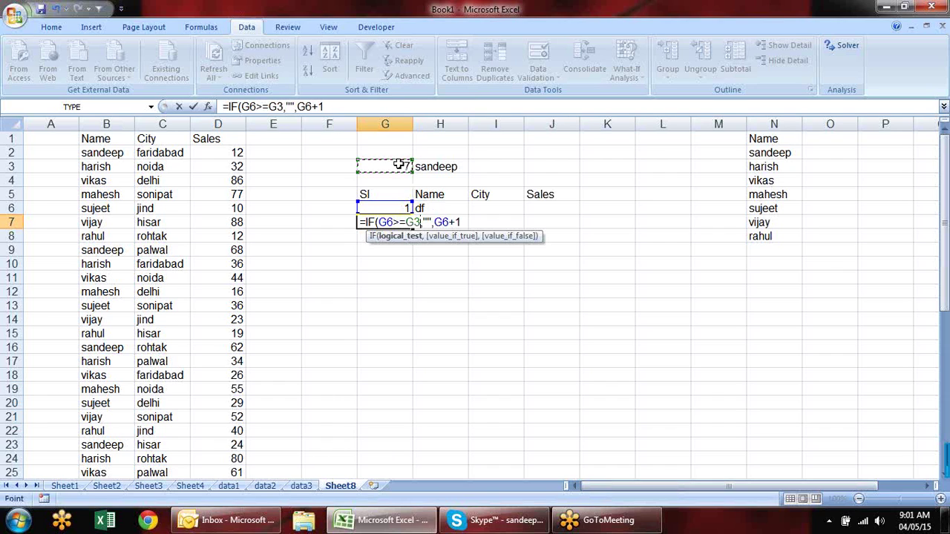
Make the G3 reference absolute and complete the G7 formula as =IF(G6>=$G$3,"",G6+1)
{"action": "double_click", "coordinate": [412, 222]}
{"action": "key", "text": "F4"}
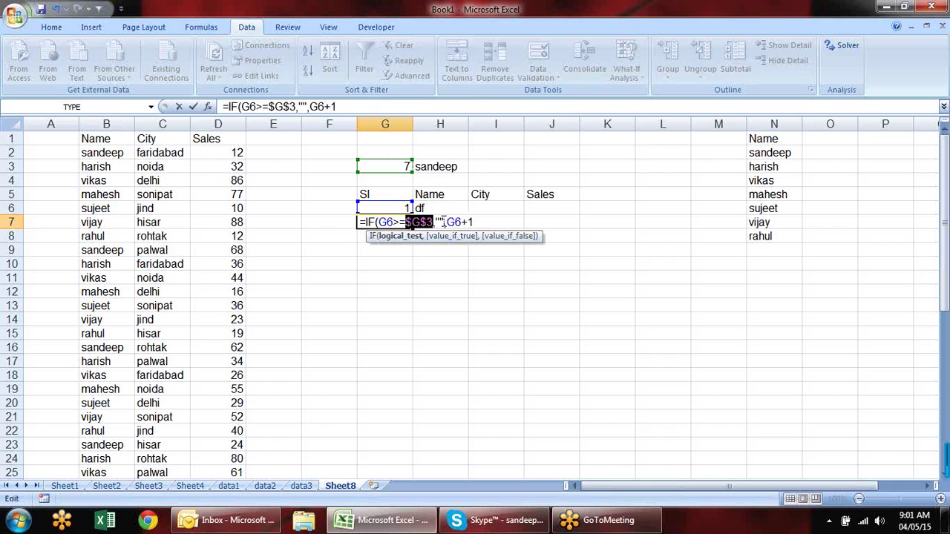
{"action": "left_click", "coordinate": [439, 222]}
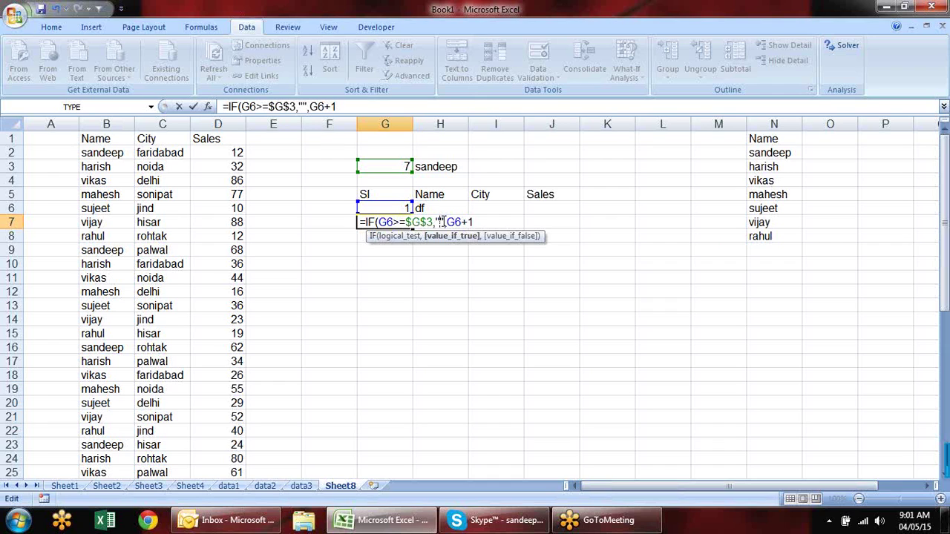
{"action": "left_click", "coordinate": [479, 222]}
{"action": "type", "text": ")"}
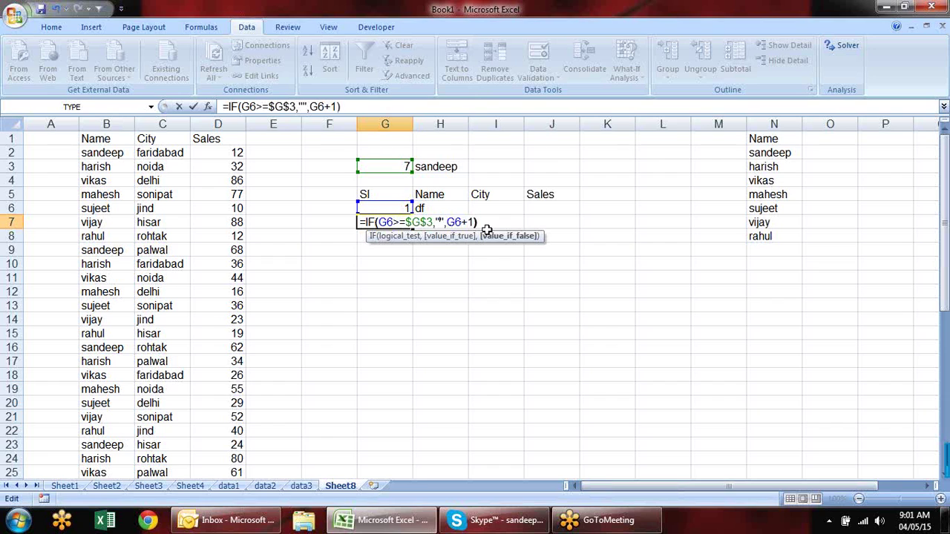
{"action": "key", "text": "Return"}
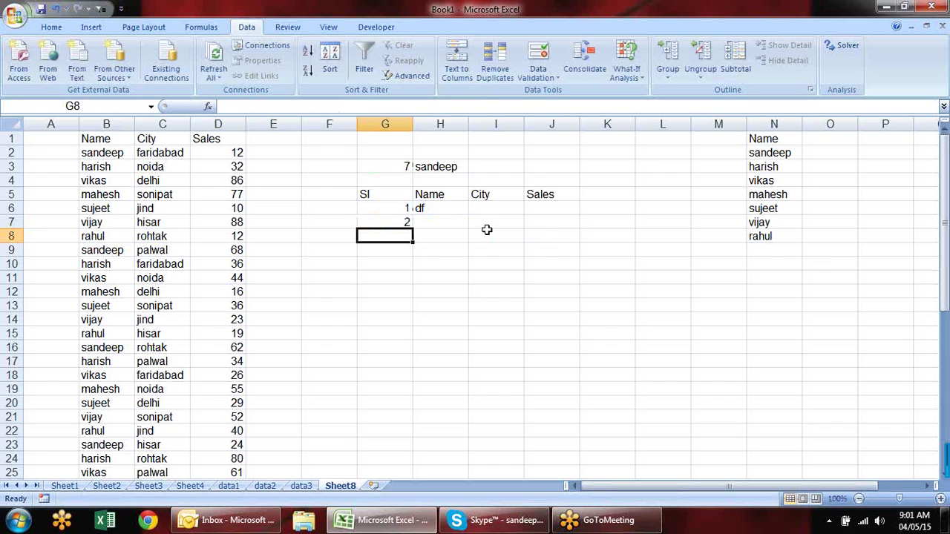
Fill the G7 serial number formula down through G24
{"action": "left_click", "coordinate": [404, 218]}
{"action": "left_click_drag", "start_coordinate": [413, 228], "coordinate": [379, 464]}
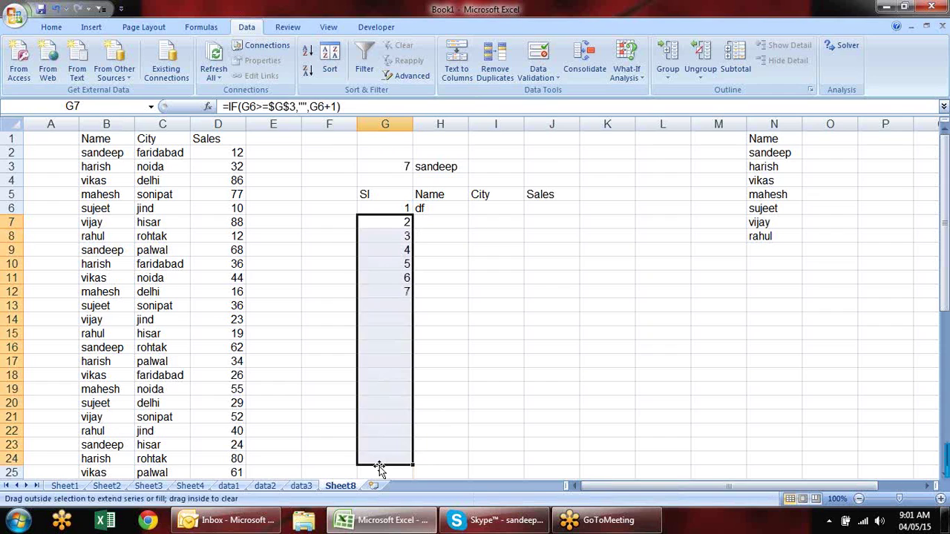
{"action": "left_click", "coordinate": [491, 268]}
Test the Sl numbering by choosing different names in the H3 dropdown, finishing with the name listed in N7
{"action": "left_click", "coordinate": [445, 168]}
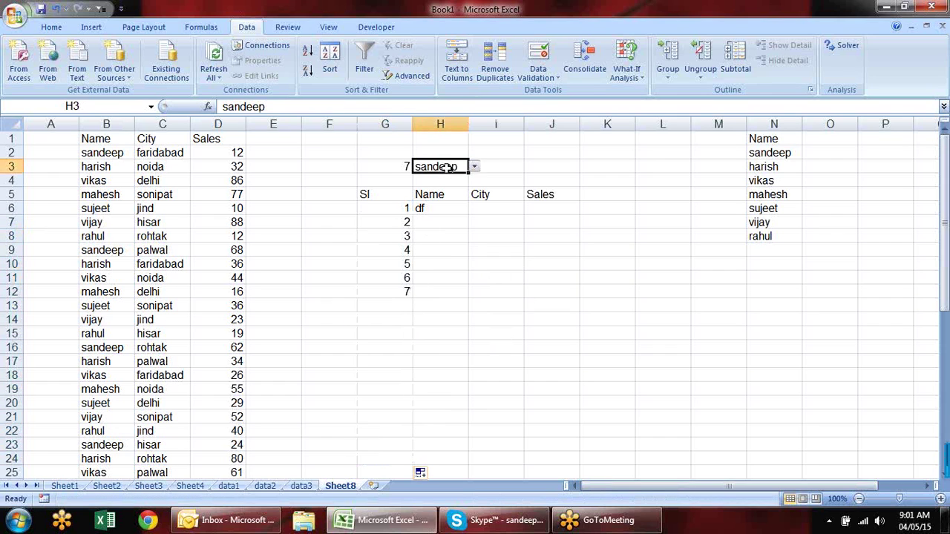
{"action": "left_click", "coordinate": [474, 167]}
{"action": "left_click", "coordinate": [444, 222]}
{"action": "left_click", "coordinate": [474, 167]}
{"action": "left_click", "coordinate": [455, 224]}
{"action": "left_click", "coordinate": [475, 167]}
{"action": "left_click", "coordinate": [455, 188]}
{"action": "left_click", "coordinate": [474, 167]}
{"action": "left_click", "coordinate": [452, 179]}
{"action": "left_click", "coordinate": [474, 167]}
{"action": "left_click", "coordinate": [445, 222]}
{"action": "left_click", "coordinate": [475, 167]}
{"action": "left_click", "coordinate": [460, 223]}
{"action": "left_click", "coordinate": [476, 167]}
{"action": "left_click", "coordinate": [455, 179]}
{"action": "left_click", "coordinate": [475, 167]}
{"action": "left_click", "coordinate": [455, 223]}
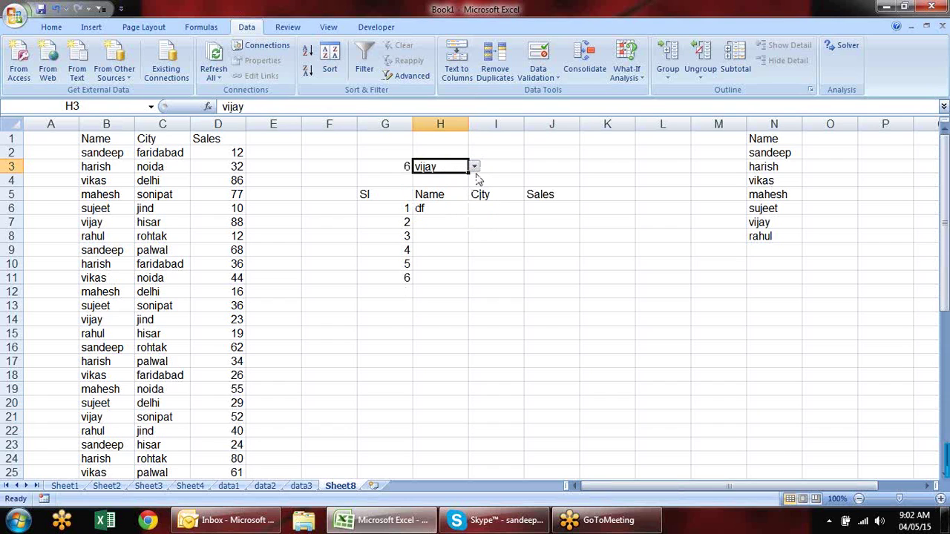
Choose other names in the H3 dropdown to check the Sl column again, ending on the name listed in N3
{"action": "left_click", "coordinate": [475, 169]}
{"action": "left_click", "coordinate": [464, 223]}
{"action": "left_click", "coordinate": [476, 170]}
{"action": "left_click", "coordinate": [464, 187]}
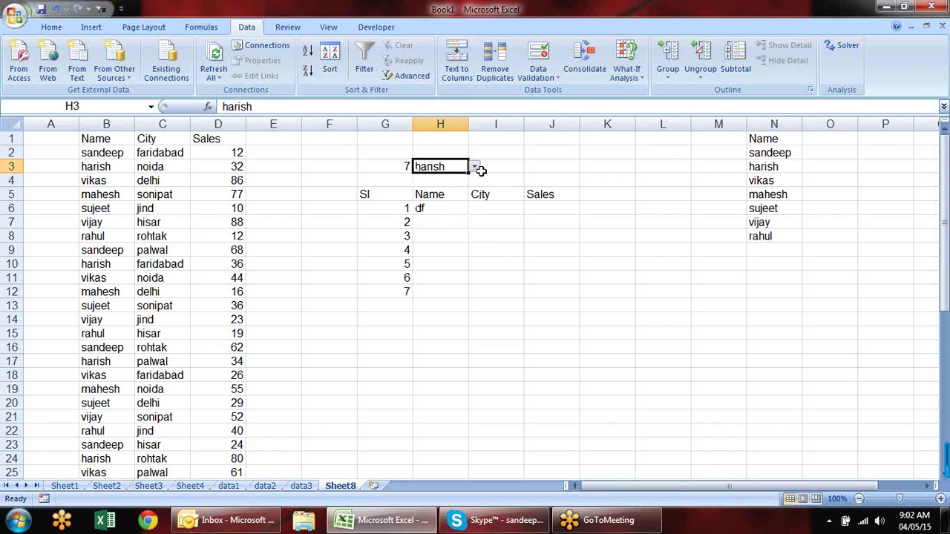
Start an IF formula in H6 with the logical test G6>=$G$3
{"action": "left_click", "coordinate": [453, 213]}
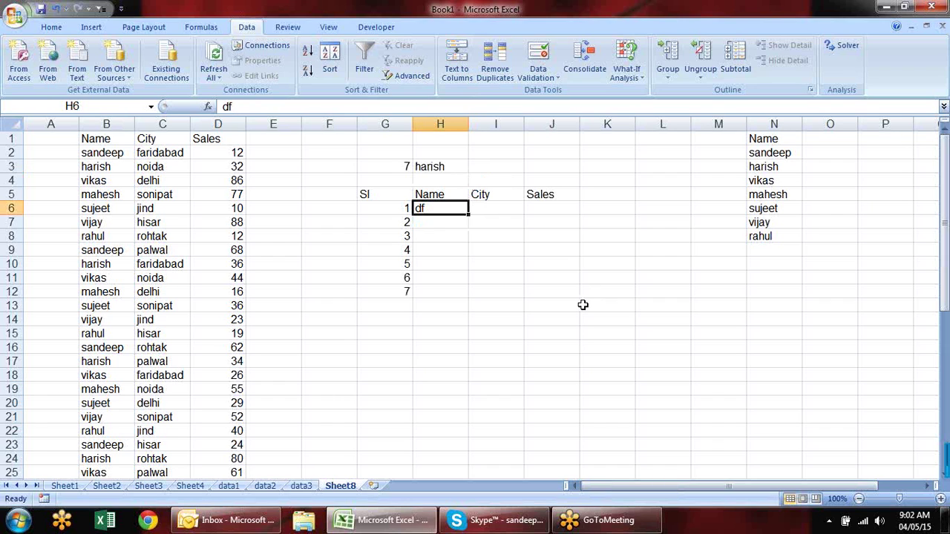
{"action": "type", "text": "="}
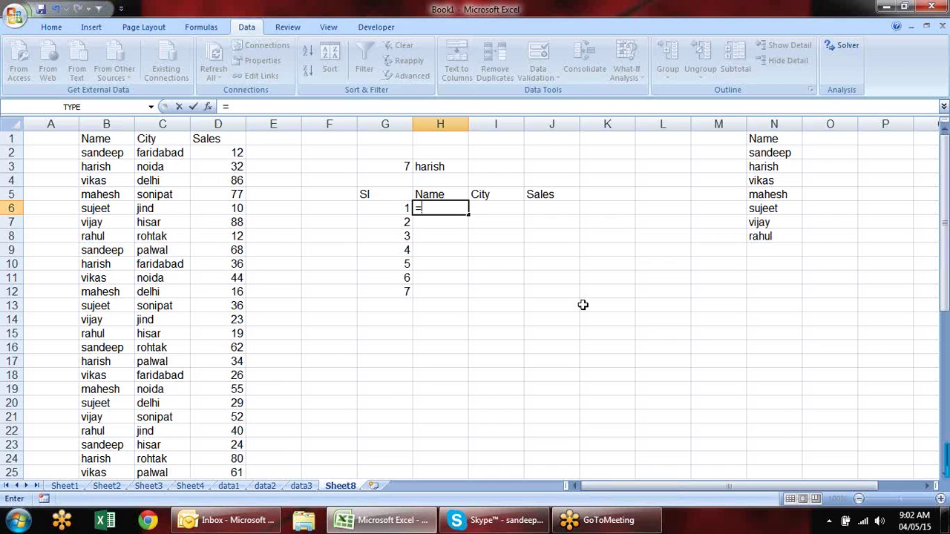
{"action": "type", "text": "if"}
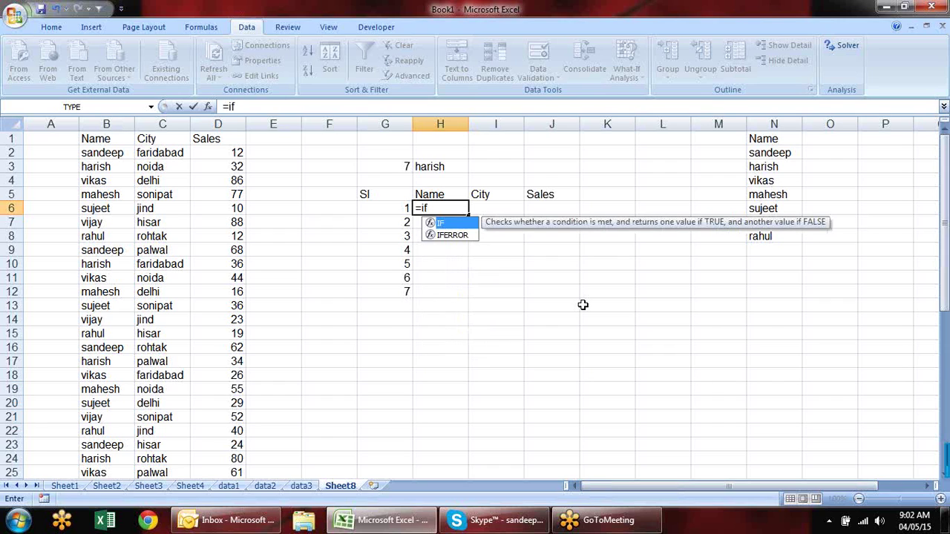
{"action": "key", "text": "Tab"}
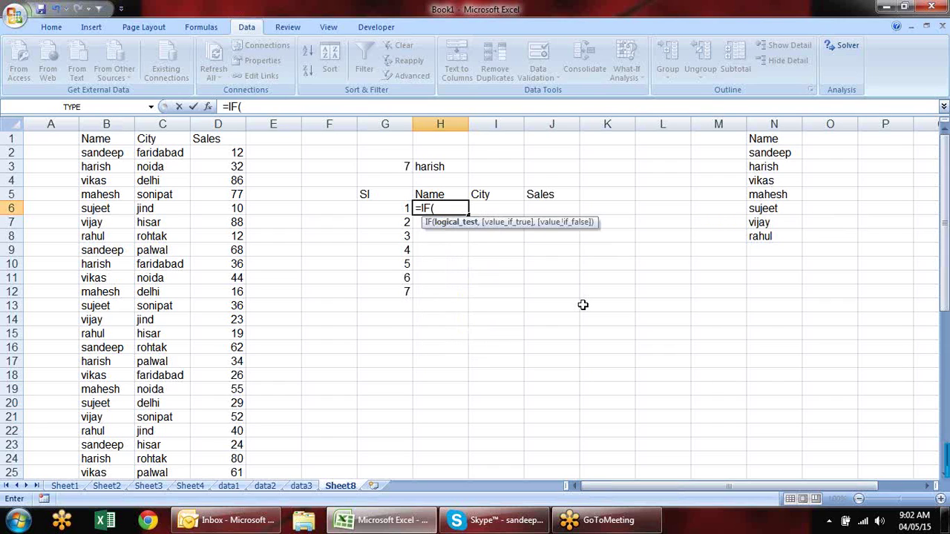
{"action": "left_click", "coordinate": [396, 211]}
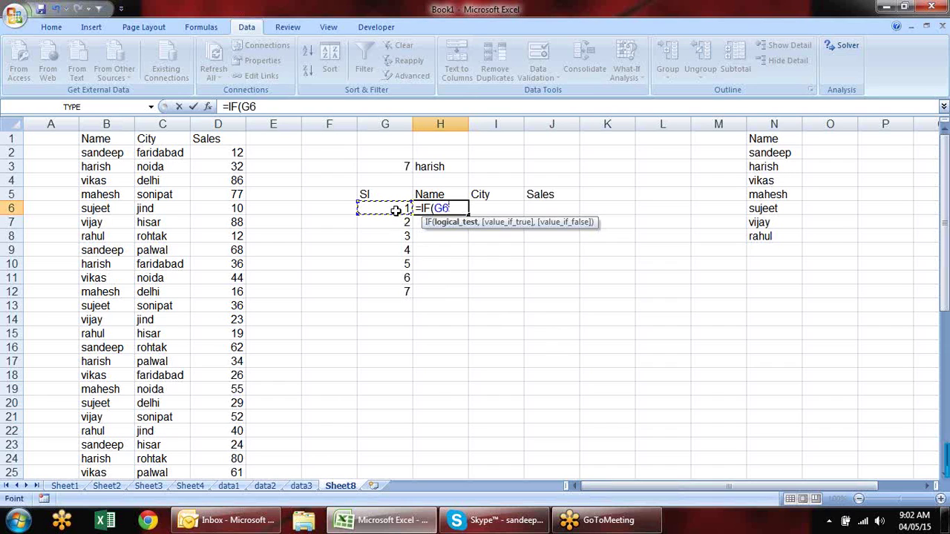
{"action": "type", "text": ">="}
{"action": "left_click", "coordinate": [408, 166]}
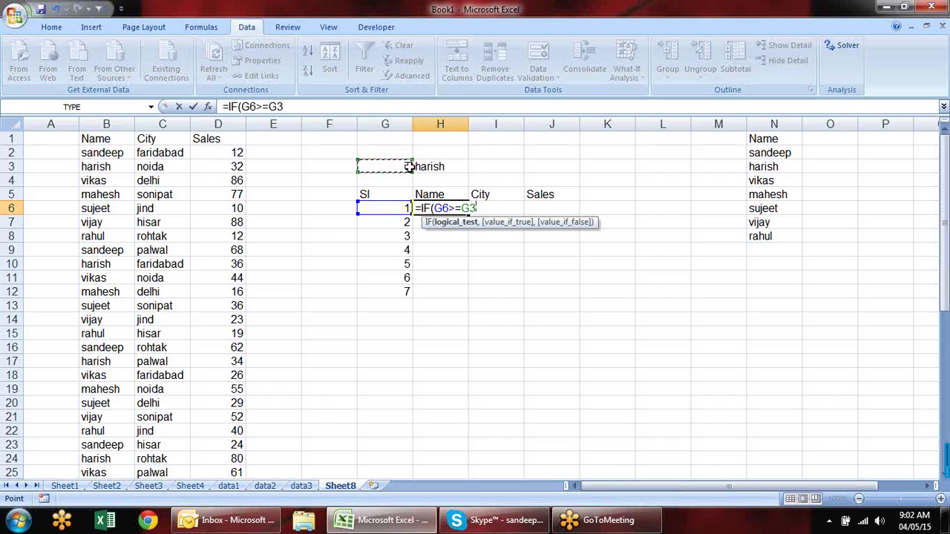
{"action": "key", "text": "F4"}
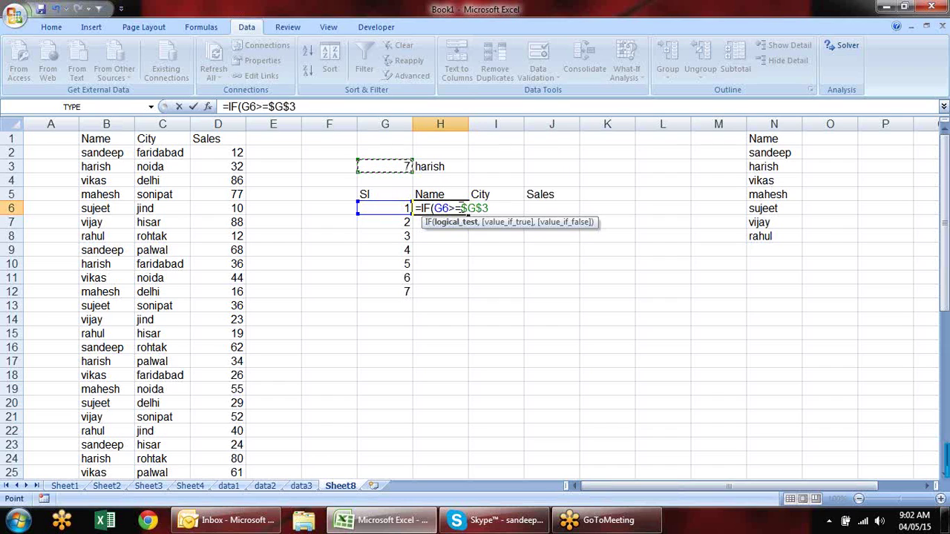
{"action": "left_click", "coordinate": [495, 208]}
{"action": "type", "text": ","}
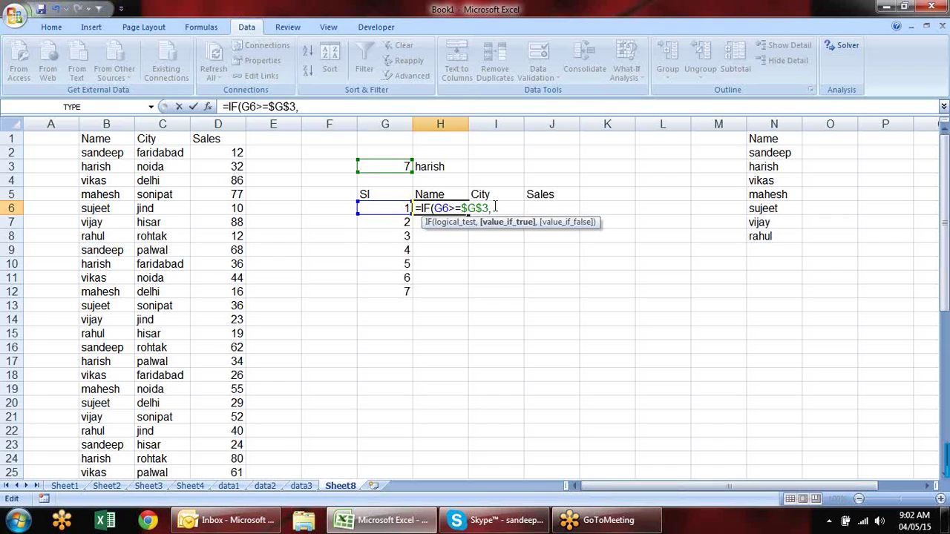
Try completing the H6 formula as =IF(G6>=$G$3,"",$H$3) and close the circular reference help
{"action": "type", "text": "\"\","}
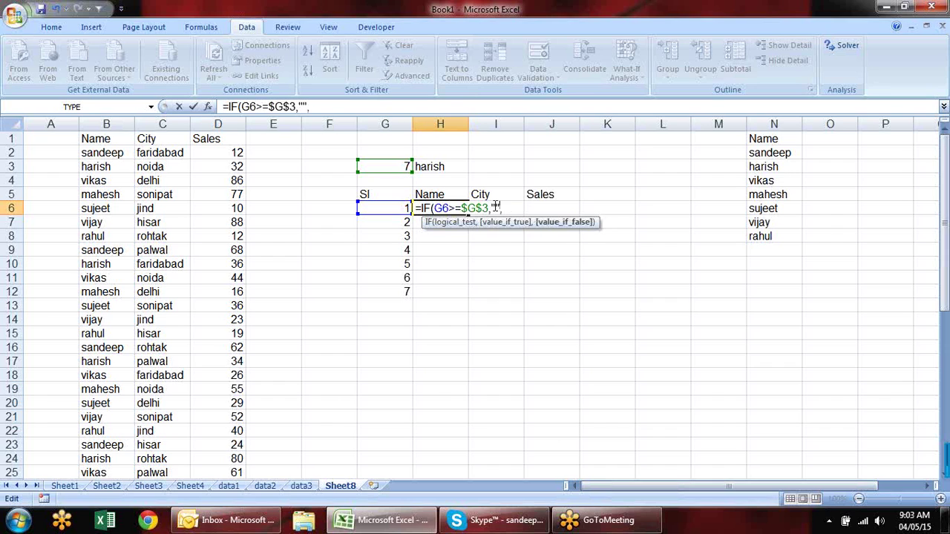
{"action": "left_click", "coordinate": [455, 167]}
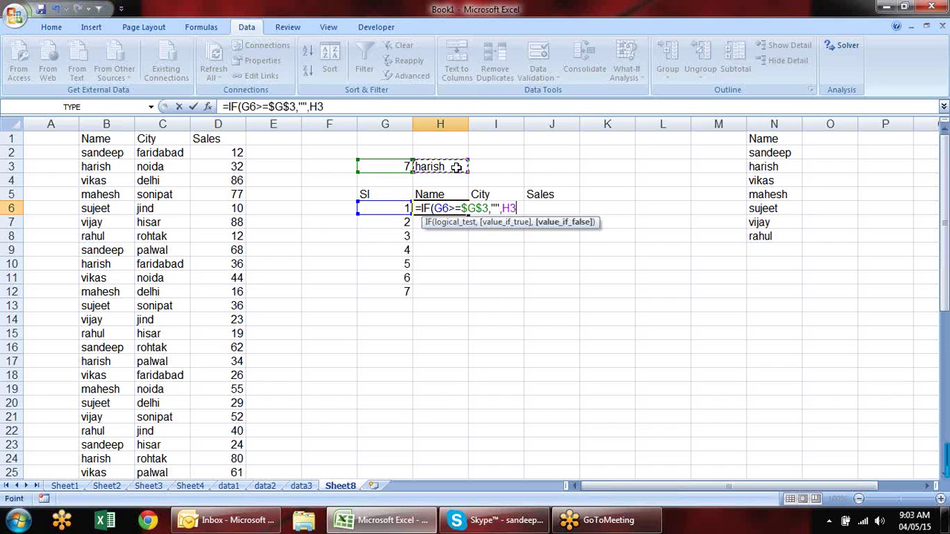
{"action": "key", "text": "F4"}
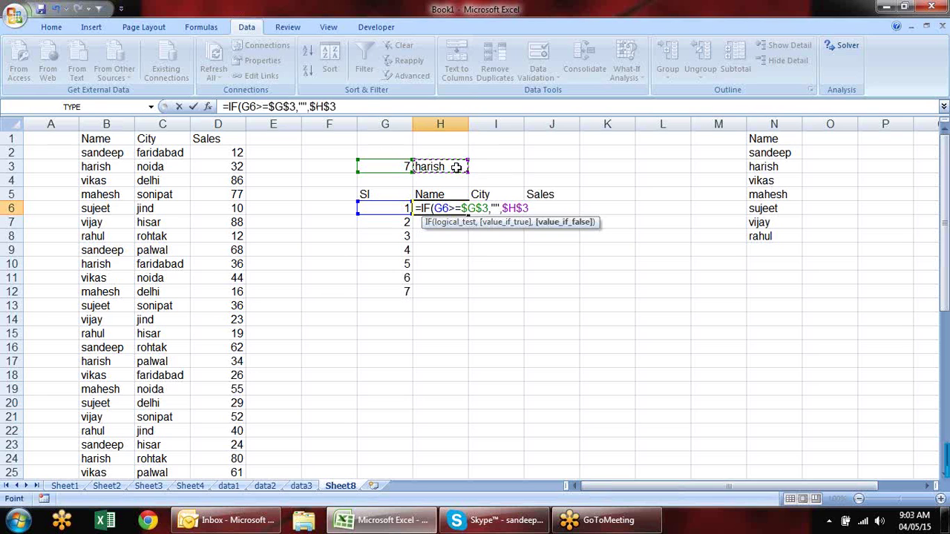
{"action": "type", "text": ")"}
{"action": "key", "text": "Return"}
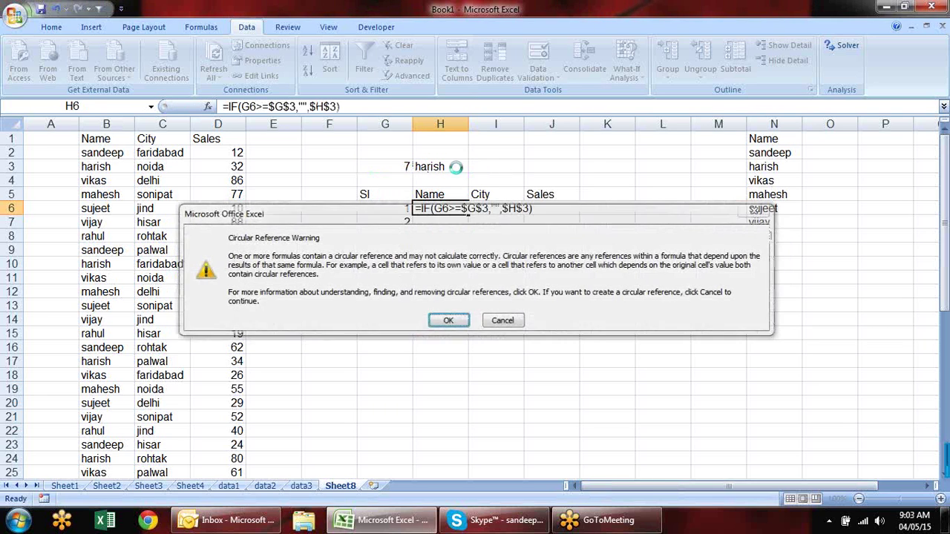
{"action": "key", "text": "Return"}
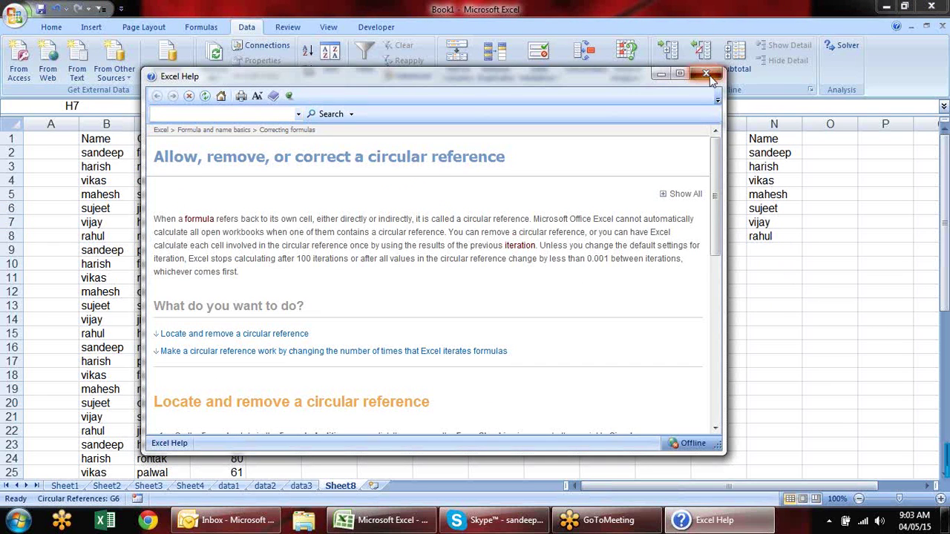
{"action": "left_click", "coordinate": [707, 75]}
Clear the circular formula from H6 and enter the placeholder text df in its place
{"action": "double_click", "coordinate": [451, 209]}
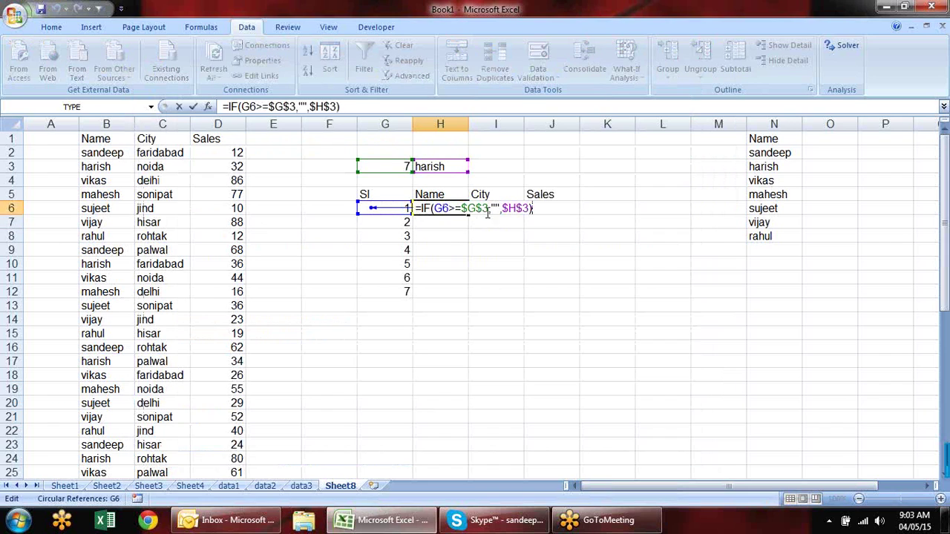
{"action": "key", "text": "Escape"}
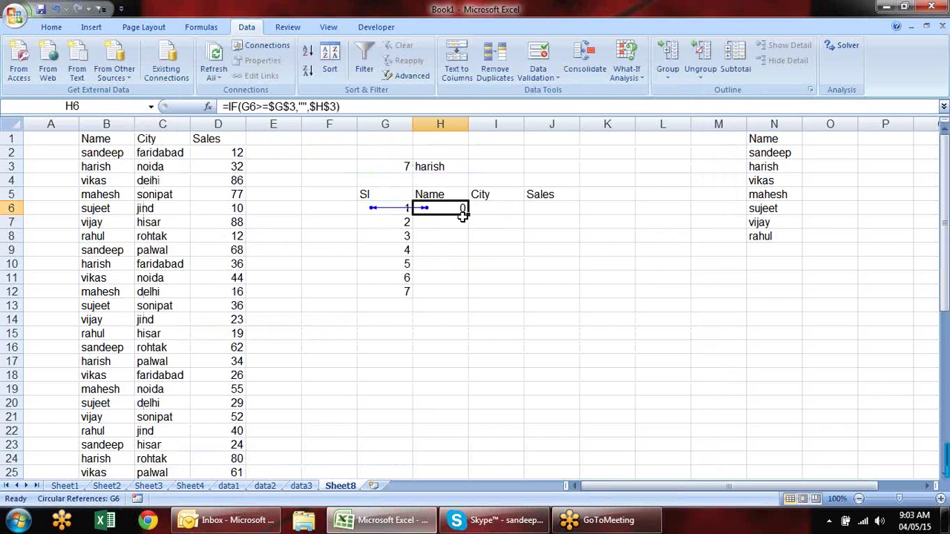
{"action": "key", "text": "Delete"}
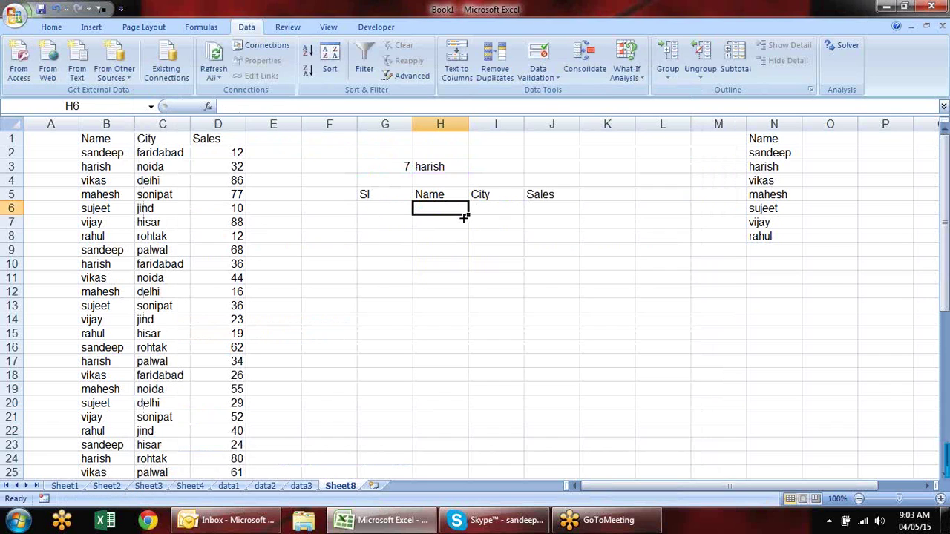
{"action": "type", "text": "df"}
{"action": "left_click", "coordinate": [439, 248]}
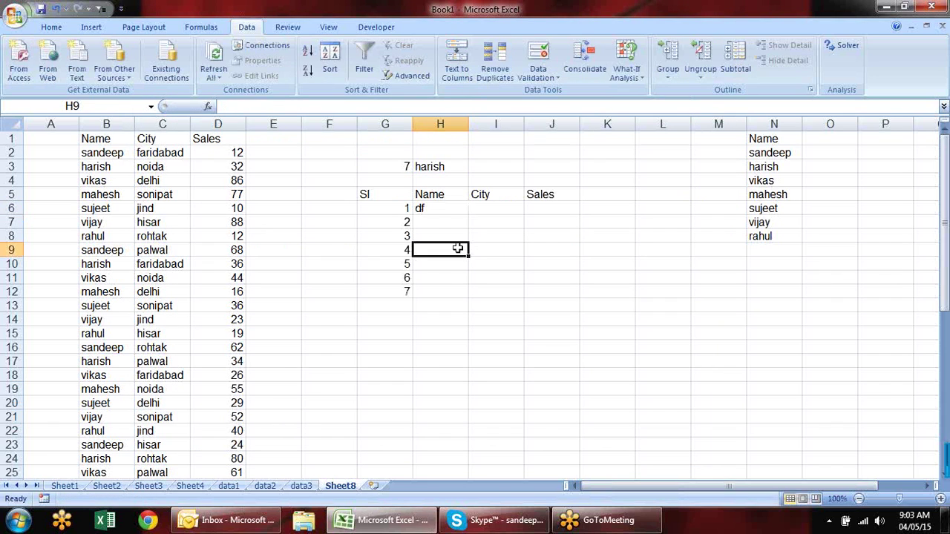
Examine the G6 and G7 serial number formulas and how G6 depends on the entry in H6
{"action": "left_click", "coordinate": [433, 213]}
{"action": "left_click", "coordinate": [392, 209]}
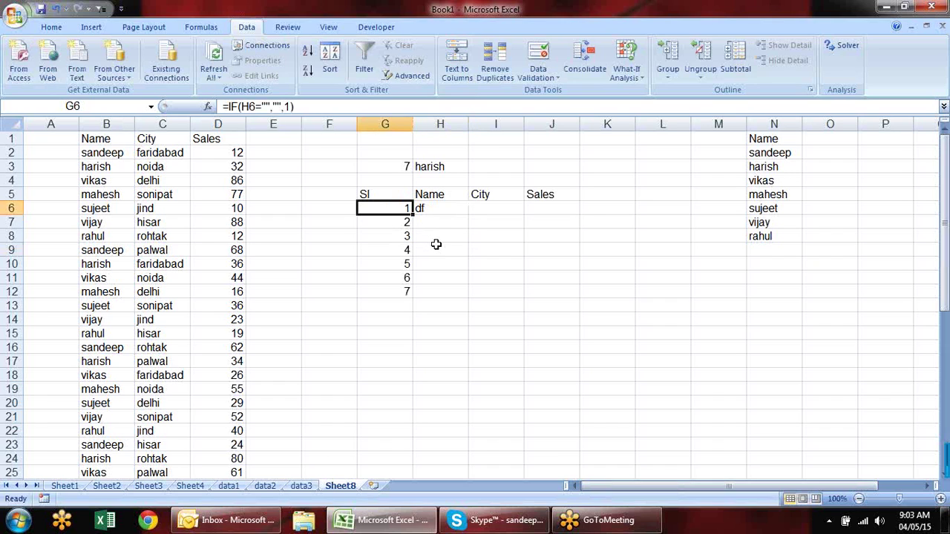
{"action": "left_click", "coordinate": [444, 208]}
{"action": "left_click", "coordinate": [449, 229]}
{"action": "left_click", "coordinate": [450, 214]}
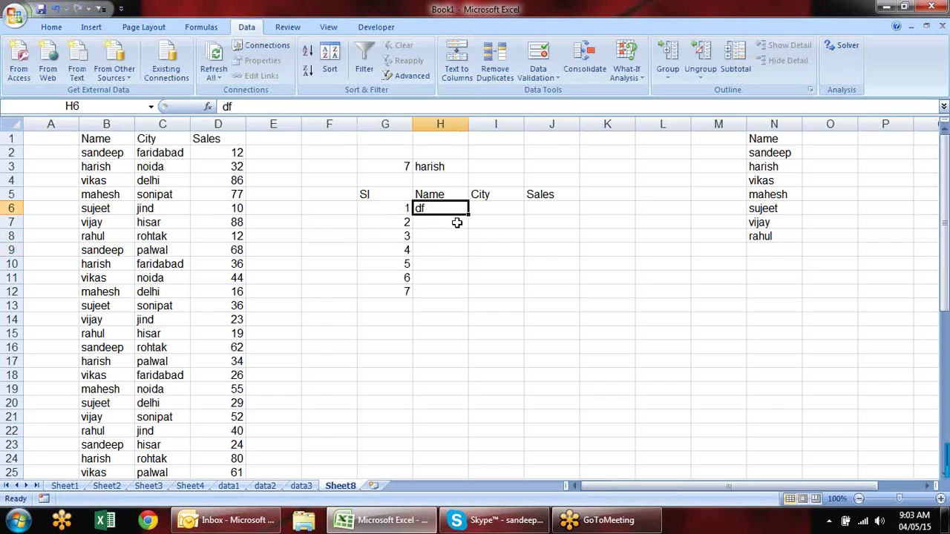
{"action": "left_click", "coordinate": [389, 212]}
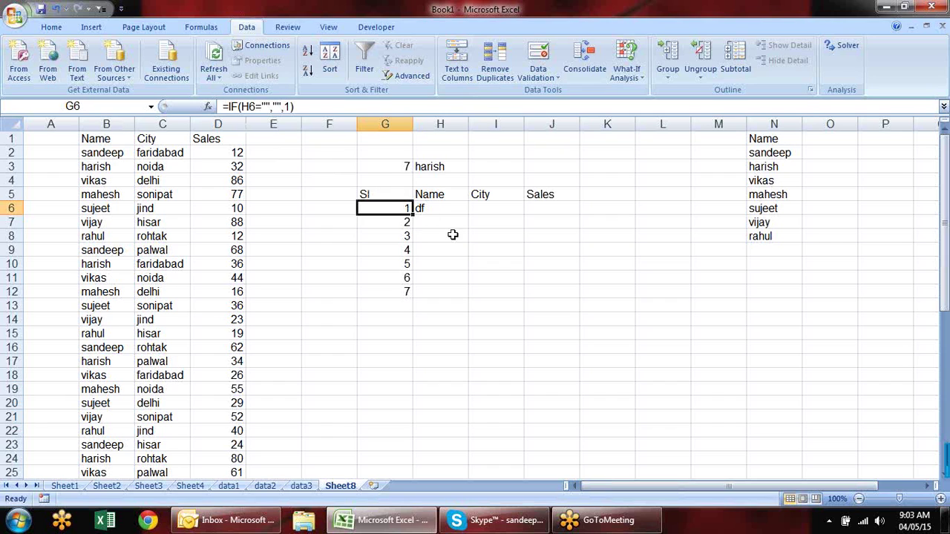
{"action": "key", "text": "F2"}
{"action": "left_click_drag", "start_coordinate": [408, 208], "coordinate": [378, 208]}
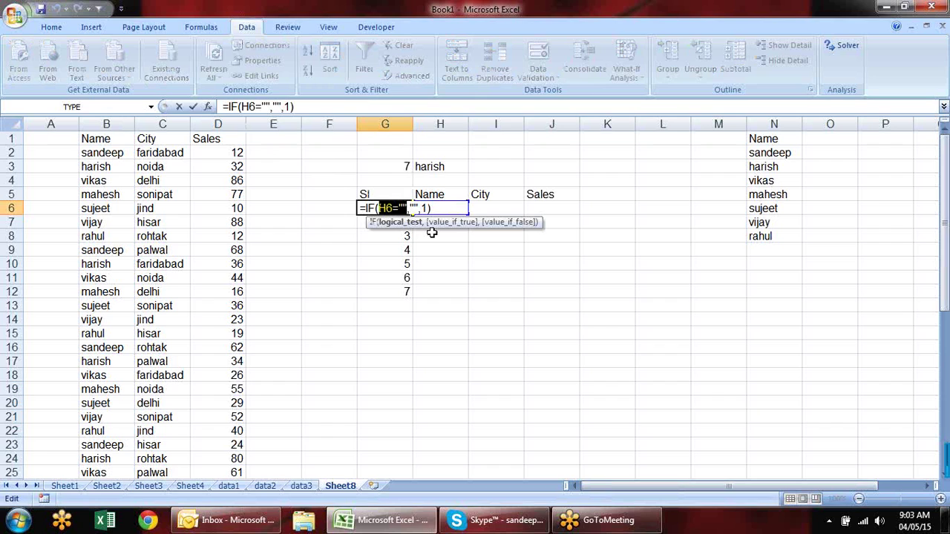
{"action": "key", "text": "Escape"}
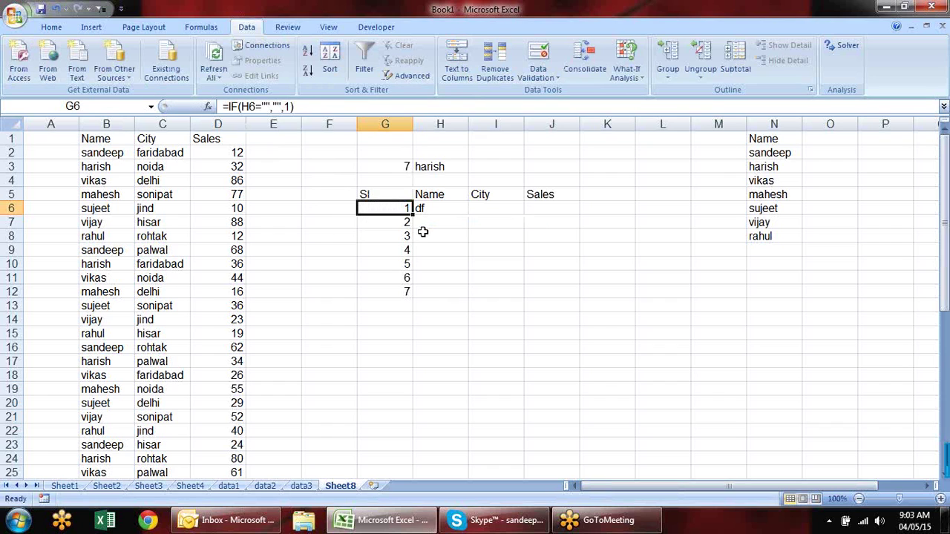
{"action": "left_click", "coordinate": [404, 222]}
{"action": "left_click_drag", "start_coordinate": [414, 228], "coordinate": [414, 228]}
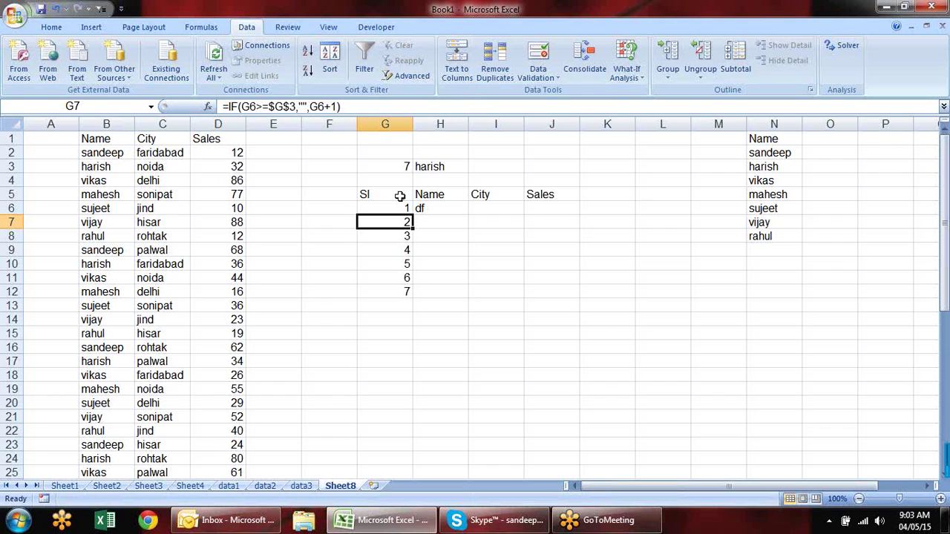
Replace the logical test in the G6 formula with G3>0
{"action": "left_click", "coordinate": [399, 208]}
{"action": "key", "text": "F2"}
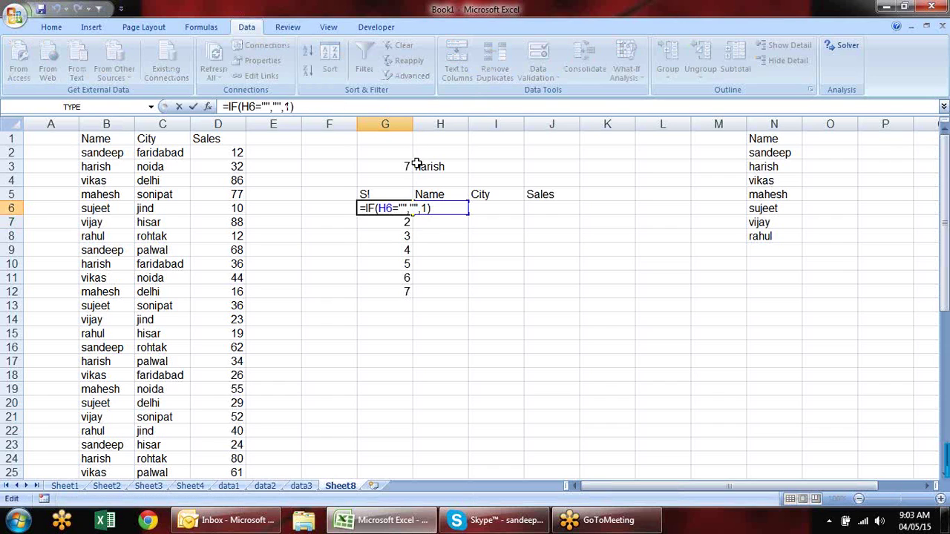
{"action": "mouse_move", "coordinate": [386, 208]}
{"action": "left_mouse_down"}
{"action": "mouse_move", "coordinate": [407, 210]}
{"action": "mouse_move", "coordinate": [379, 210]}
{"action": "left_mouse_up"}
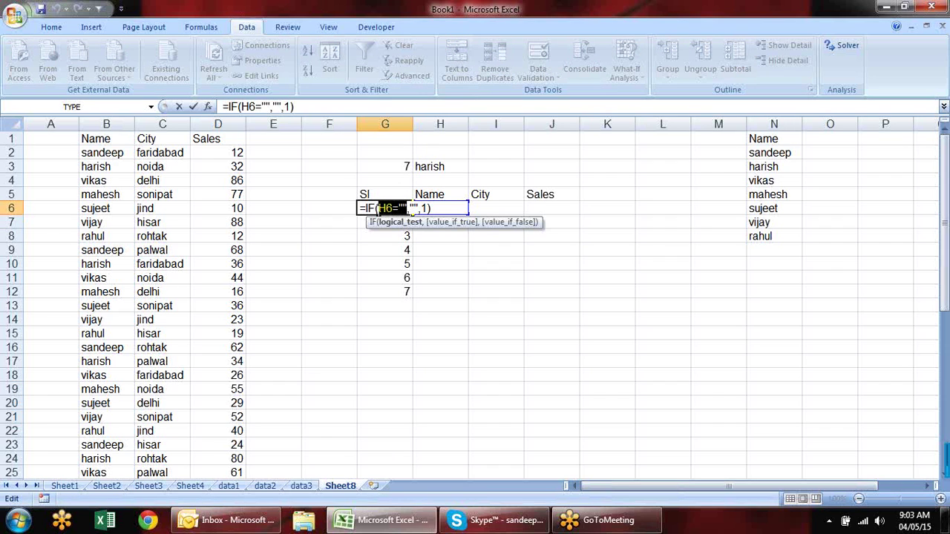
{"action": "key", "text": "BackSpace"}
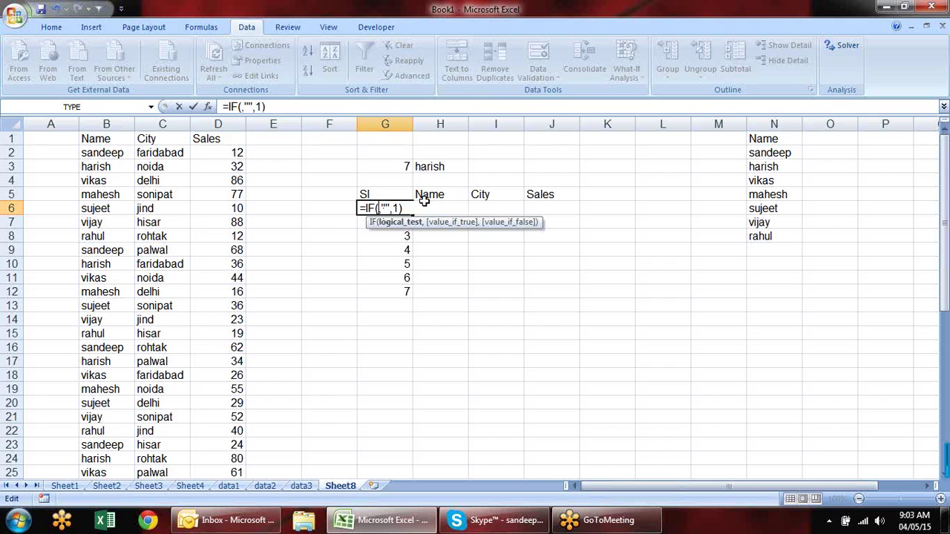
{"action": "left_click", "coordinate": [401, 167]}
{"action": "type", "text": ">"}
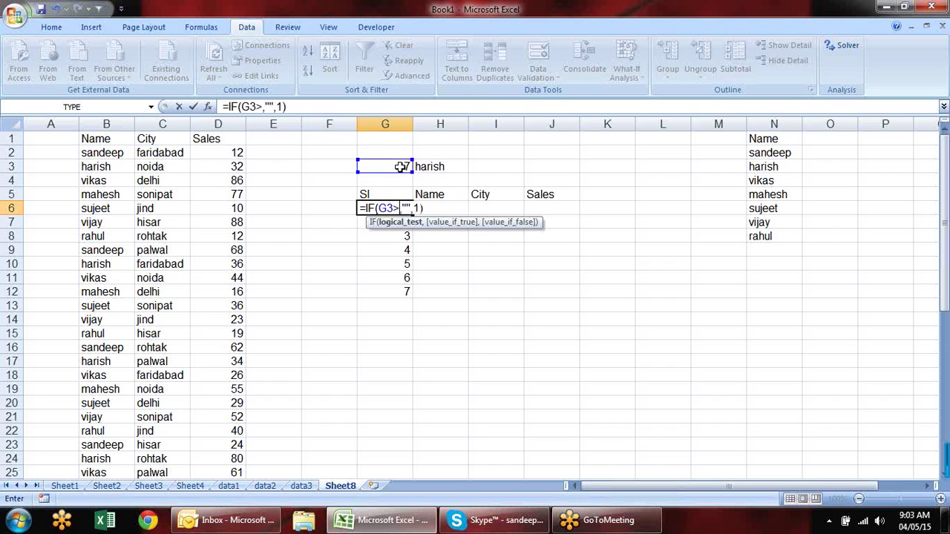
{"action": "type", "text": "0"}
Swap the two results in the G6 formula and make G3 absolute, completing it as =IF($G$3>0,1,"")
{"action": "left_click", "coordinate": [416, 208]}
{"action": "key", "text": "BackSpace"}
{"action": "key", "text": "BackSpace"}
{"action": "key", "text": "BackSpace"}
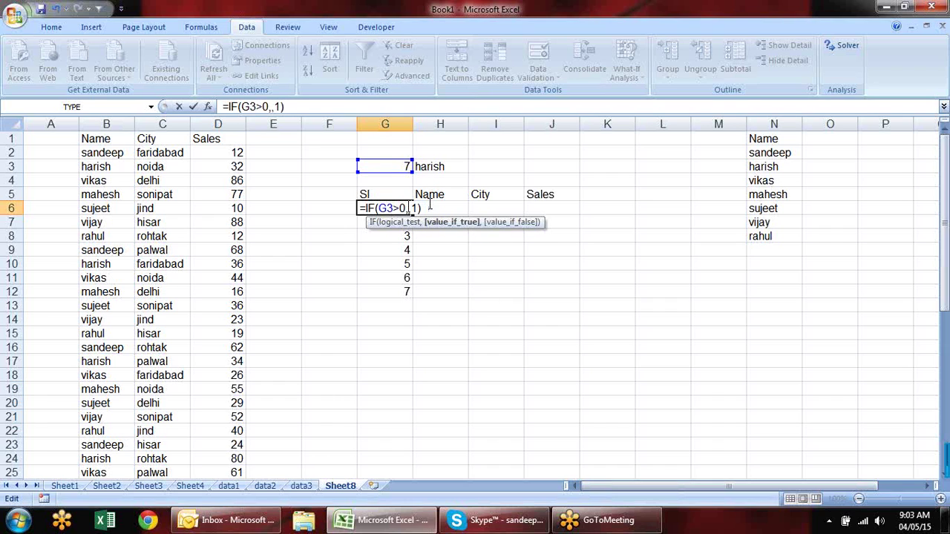
{"action": "key", "text": "Right"}
{"action": "type", "text": ",\"\""}
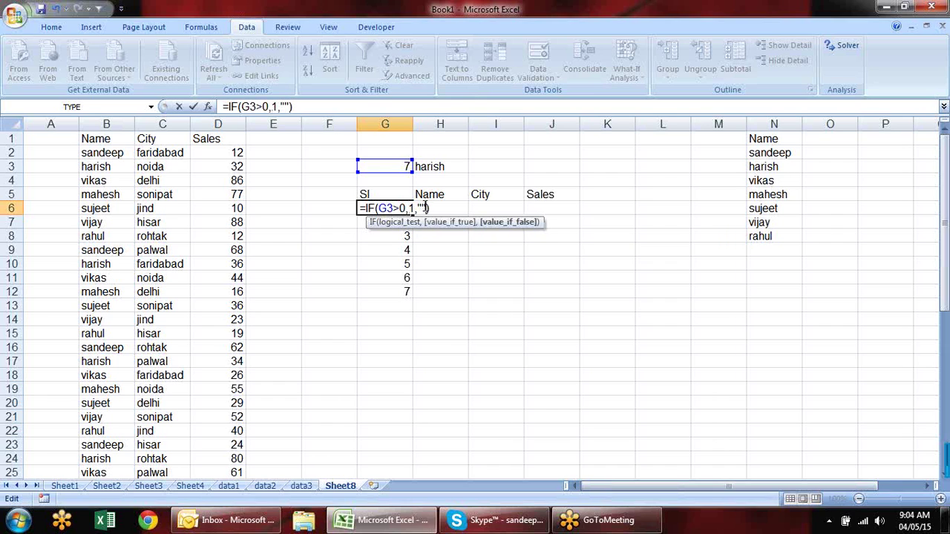
{"action": "left_click", "coordinate": [386, 208]}
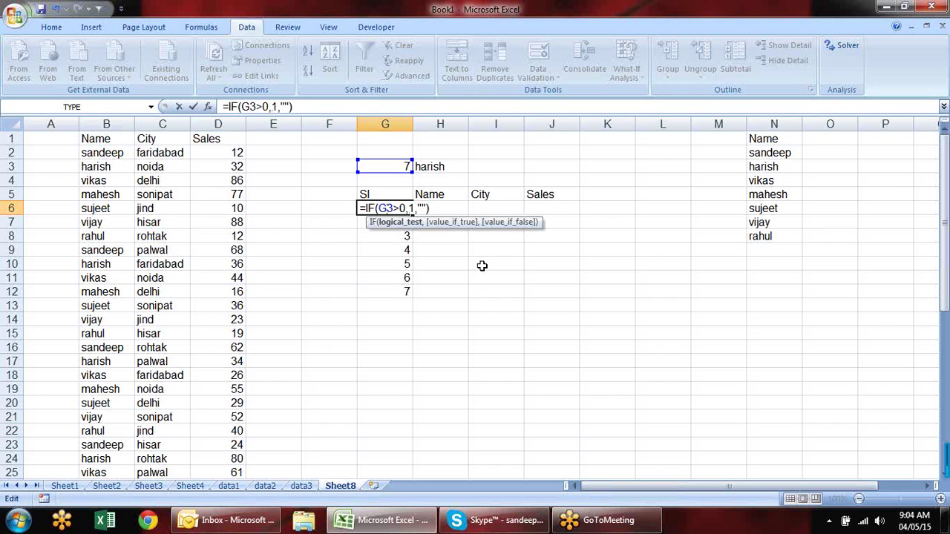
{"action": "key", "text": "F4"}
{"action": "key", "text": "Return"}
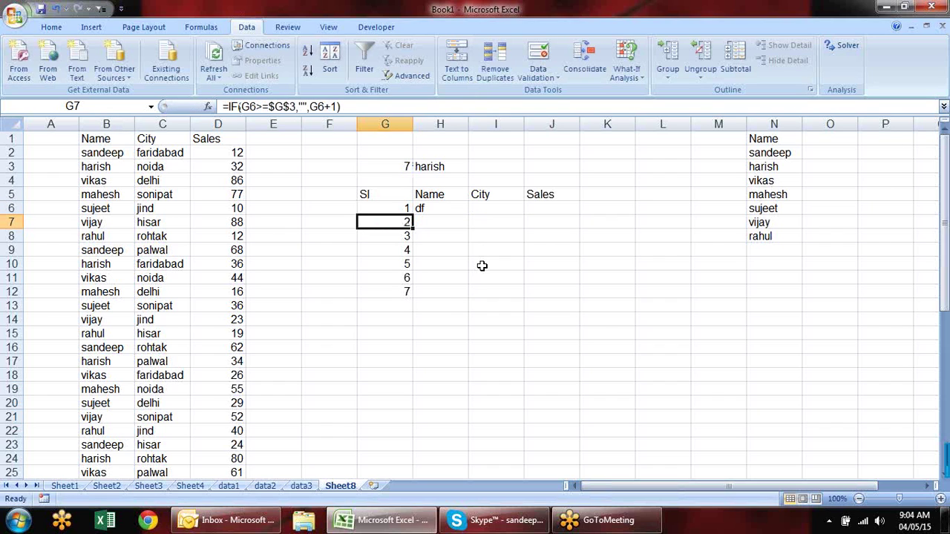
Replace the placeholder in H6 with the formula =IF(G6="","",$H$3) so it returns the chosen name beside each serial number
{"action": "left_click", "coordinate": [454, 208]}
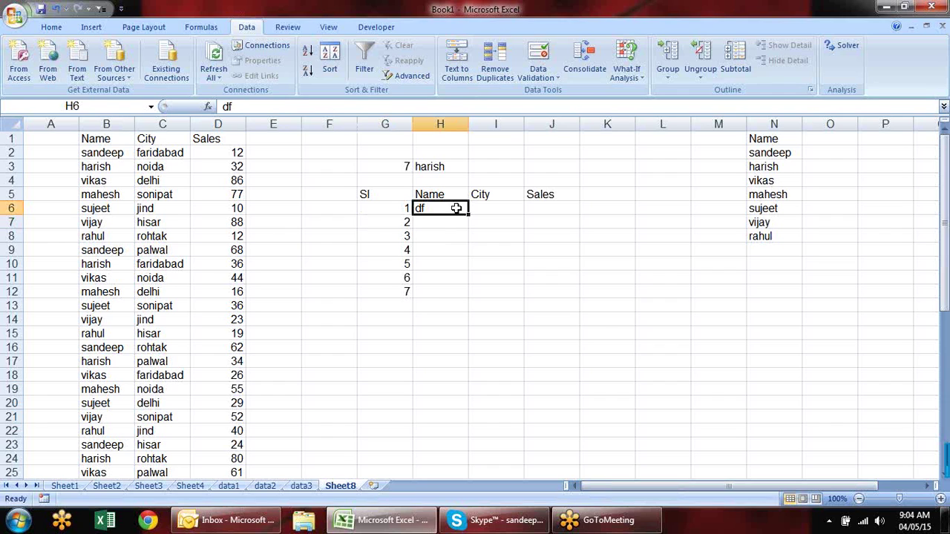
{"action": "type", "text": "=if"}
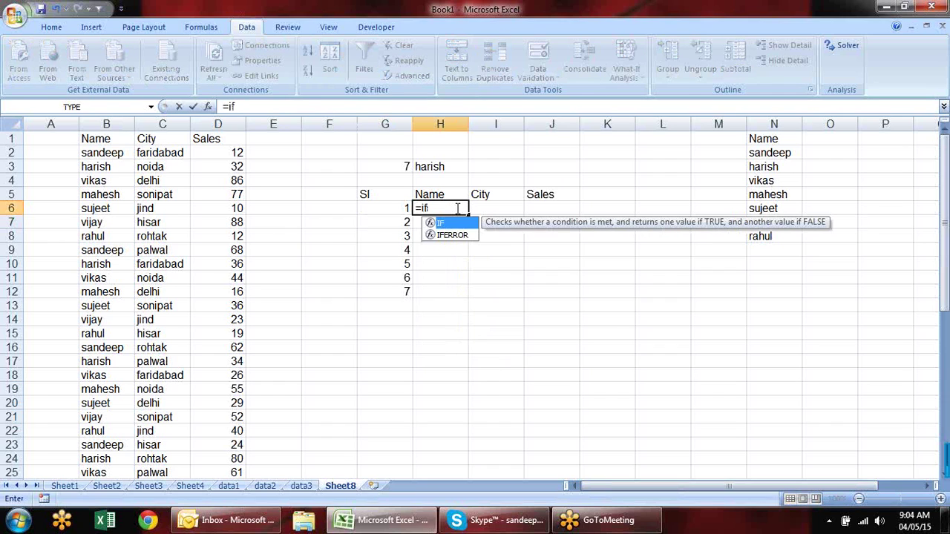
{"action": "key", "text": "Tab"}
{"action": "left_click", "coordinate": [399, 209]}
{"action": "type", "text": "=IF(G6="}
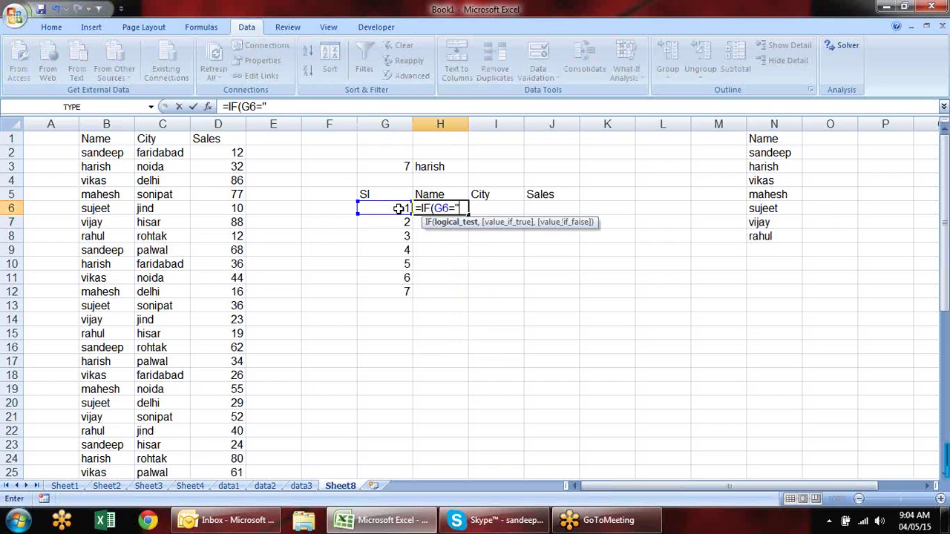
{"action": "type", "text": "\"\","}
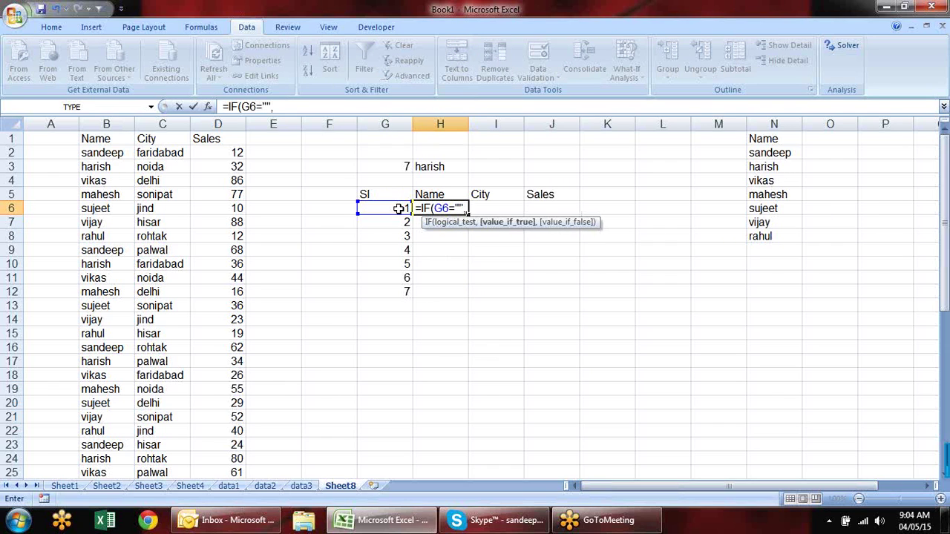
{"action": "type", "text": "\"\","}
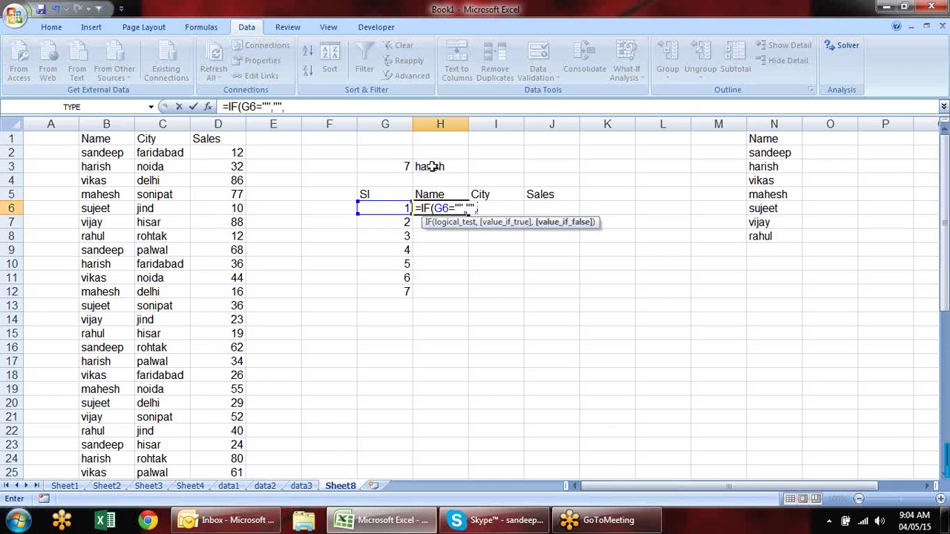
{"action": "left_click", "coordinate": [428, 167]}
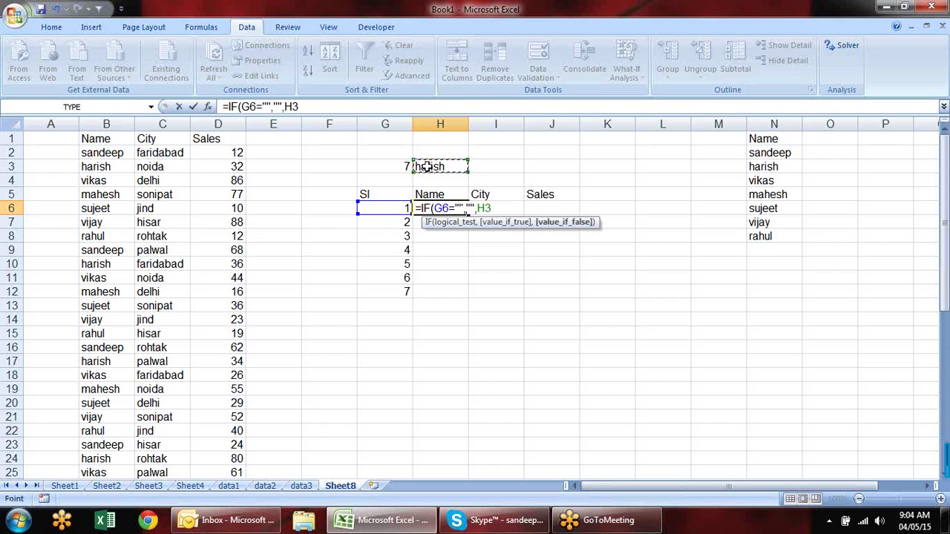
{"action": "key", "text": "F4"}
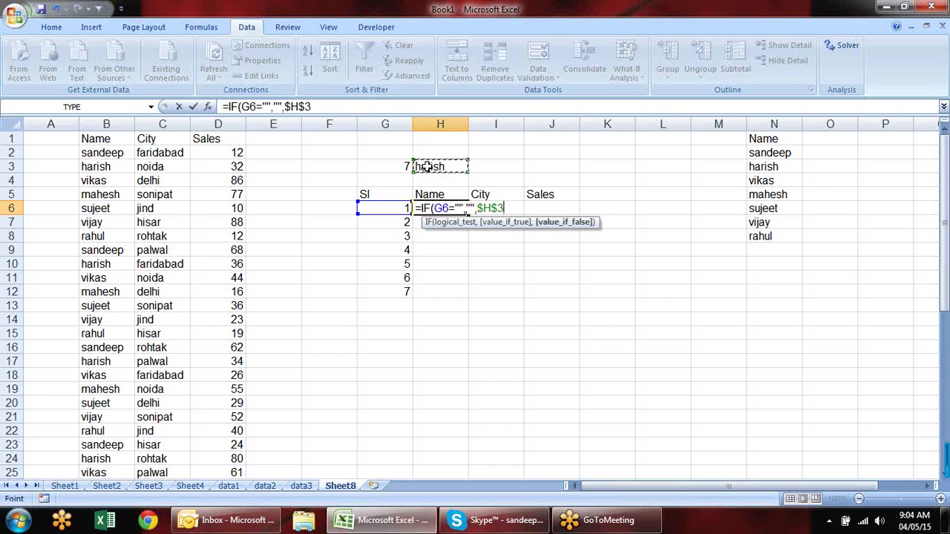
{"action": "key", "text": "Return"}
Copy the H6 Name formula down the column through H23
{"action": "left_click", "coordinate": [440, 211]}
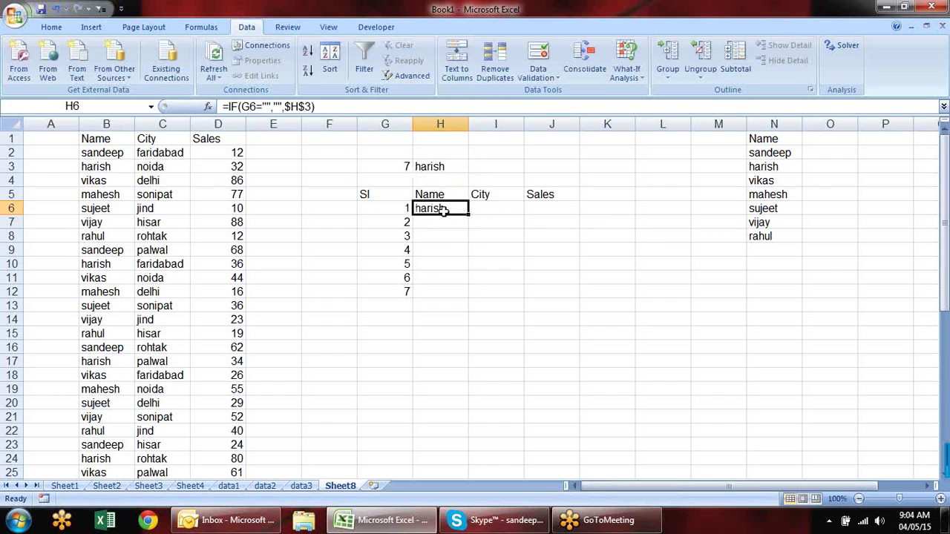
{"action": "left_click_drag", "start_coordinate": [469, 214], "coordinate": [478, 459]}
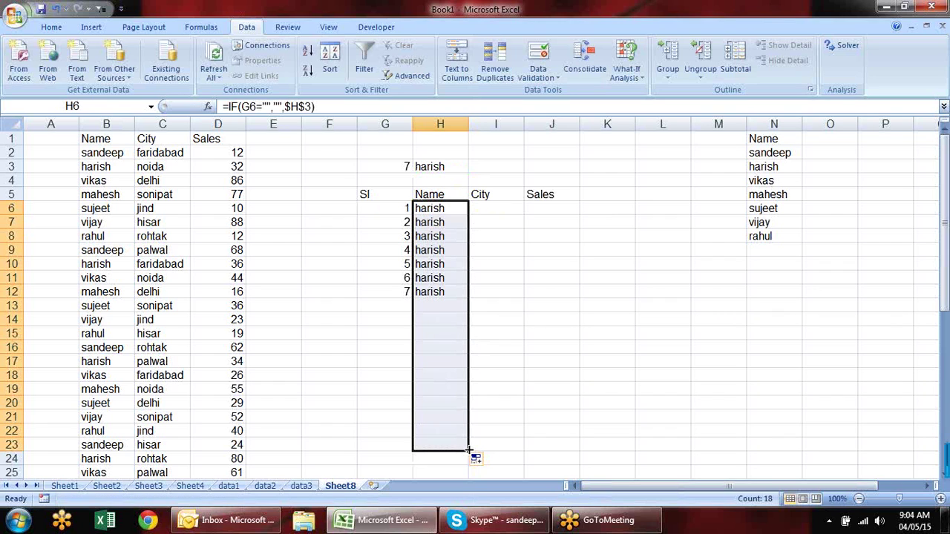
{"action": "left_click", "coordinate": [519, 238]}
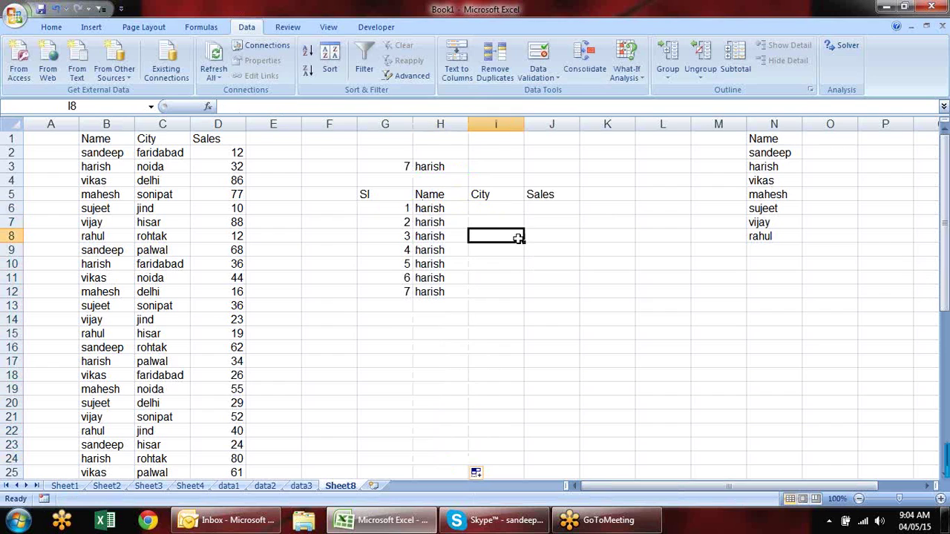
Test the list by choosing several different names in the H3 dropdown, finishing on the first name in its list
{"action": "left_click", "coordinate": [447, 211]}
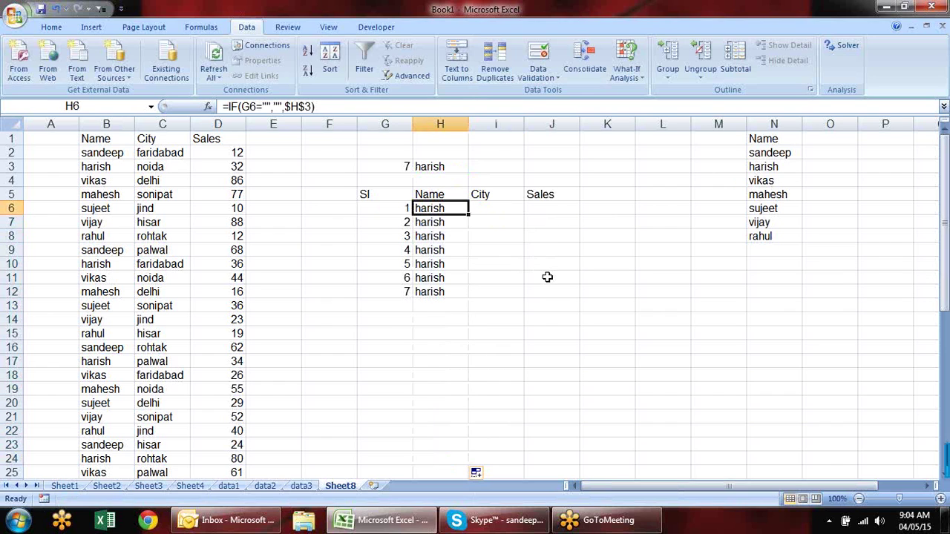
{"action": "left_click", "coordinate": [455, 167]}
{"action": "left_click", "coordinate": [474, 166]}
{"action": "left_click", "coordinate": [446, 215]}
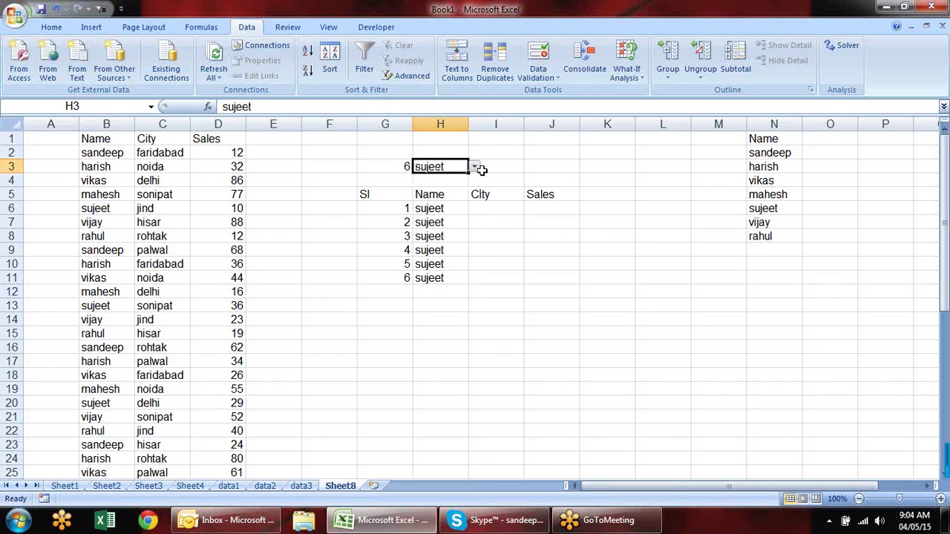
{"action": "left_click", "coordinate": [475, 167]}
{"action": "left_click", "coordinate": [445, 223]}
{"action": "left_click", "coordinate": [473, 167]}
{"action": "left_click", "coordinate": [449, 223]}
{"action": "left_click", "coordinate": [474, 166]}
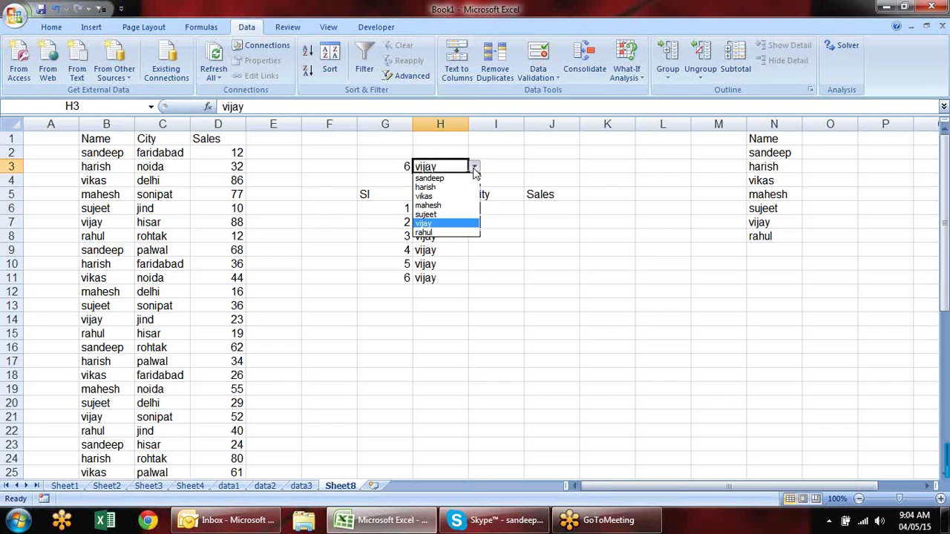
{"action": "left_click", "coordinate": [445, 196]}
{"action": "left_click", "coordinate": [474, 166]}
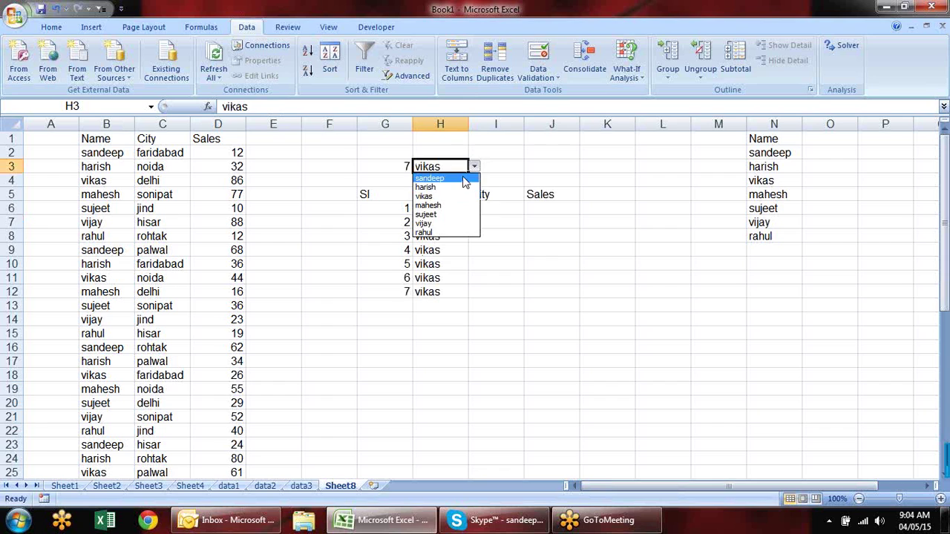
{"action": "left_click", "coordinate": [461, 175]}
Enter =VLOOKUP(H6,$B:$D,2,0) in I6 to look up the City for the name in H6
{"action": "left_click", "coordinate": [497, 210]}
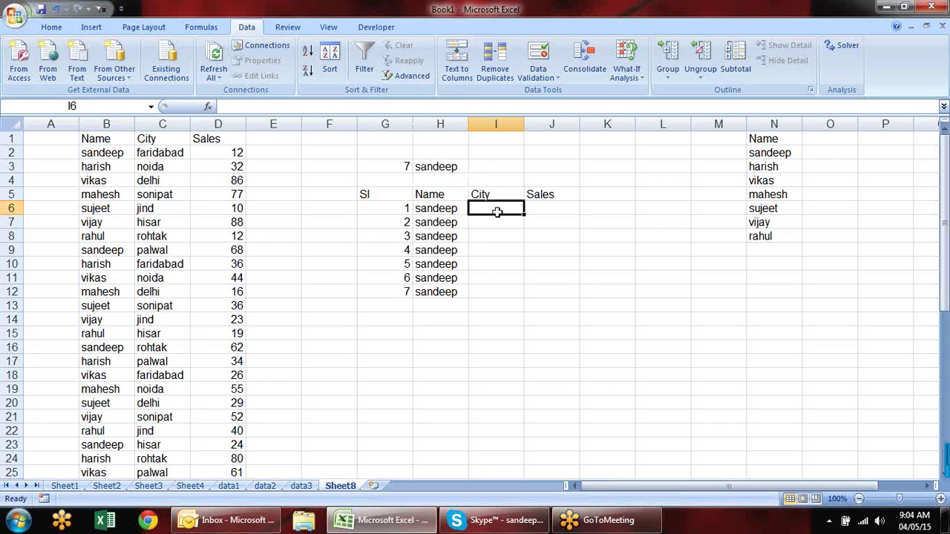
{"action": "left_click", "coordinate": [564, 209]}
{"action": "left_click", "coordinate": [484, 207]}
{"action": "type", "text": "=vl"}
{"action": "key", "text": "Tab"}
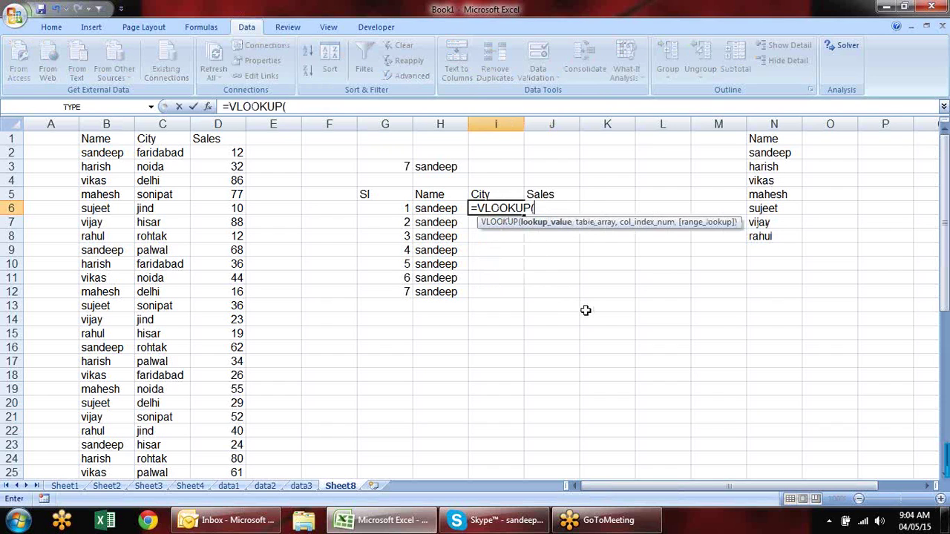
{"action": "left_click", "coordinate": [446, 210]}
{"action": "type", "text": ","}
{"action": "left_click_drag", "start_coordinate": [106, 123], "coordinate": [221, 133]}
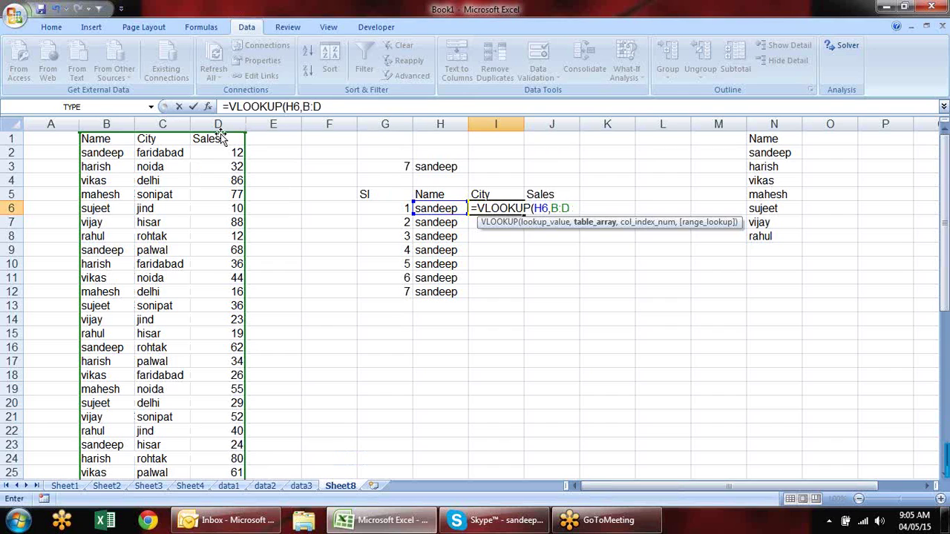
{"action": "key", "text": "F4"}
{"action": "type", "text": ",2"}
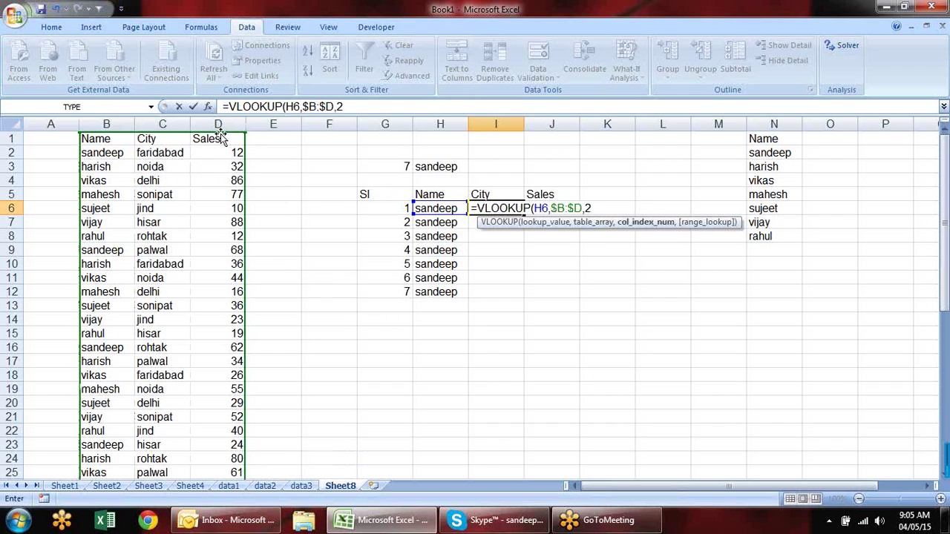
{"action": "type", "text": ",0)"}
{"action": "key", "text": "Return"}
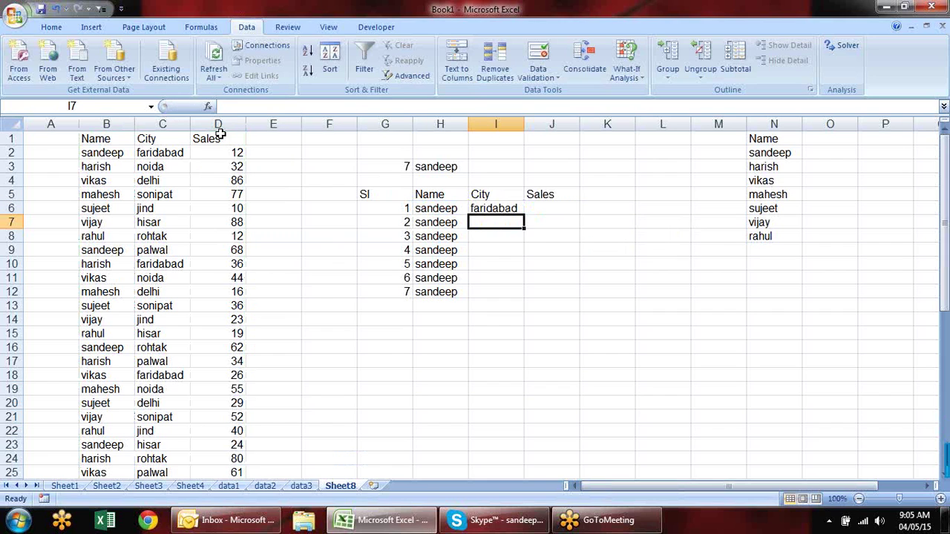
Copy the I6 City lookup down to I12 and compare the returned cities with the chosen person's source records
{"action": "left_click", "coordinate": [492, 210]}
{"action": "left_click_drag", "start_coordinate": [523, 214], "coordinate": [515, 295]}
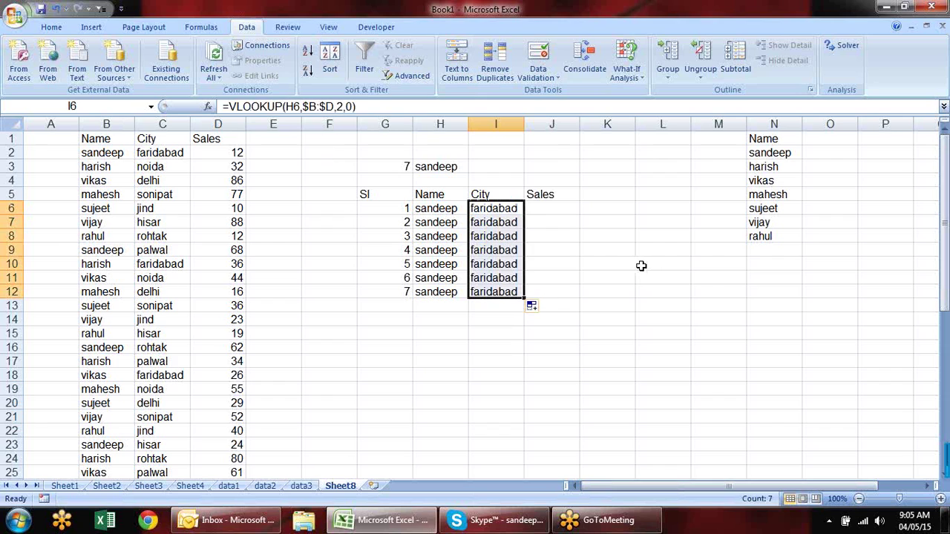
{"action": "left_click", "coordinate": [496, 211]}
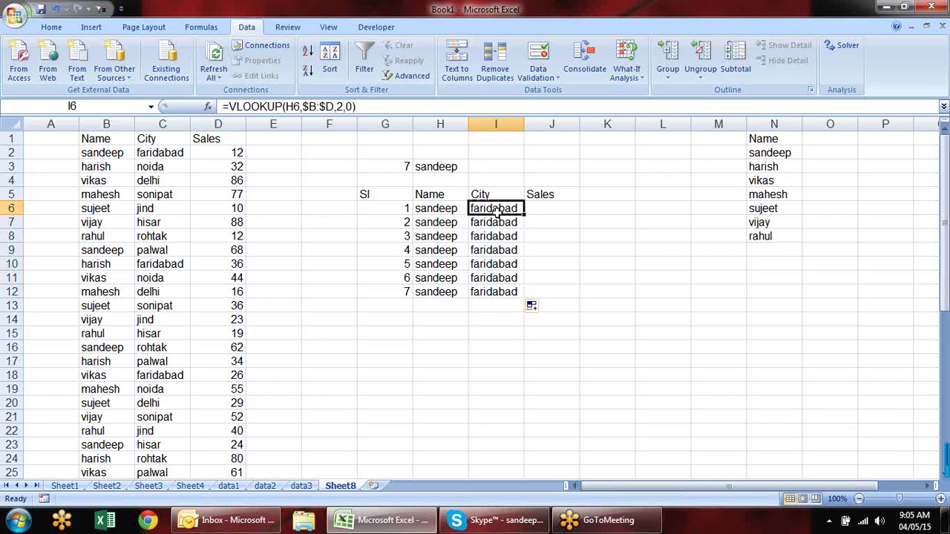
{"action": "left_click", "coordinate": [162, 152]}
{"action": "left_click", "coordinate": [153, 250]}
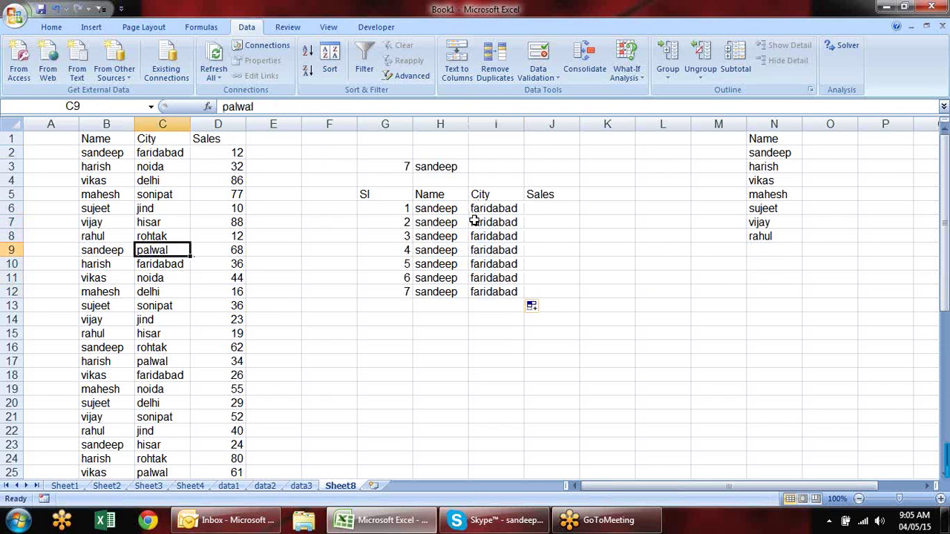
{"action": "left_click", "coordinate": [391, 222]}
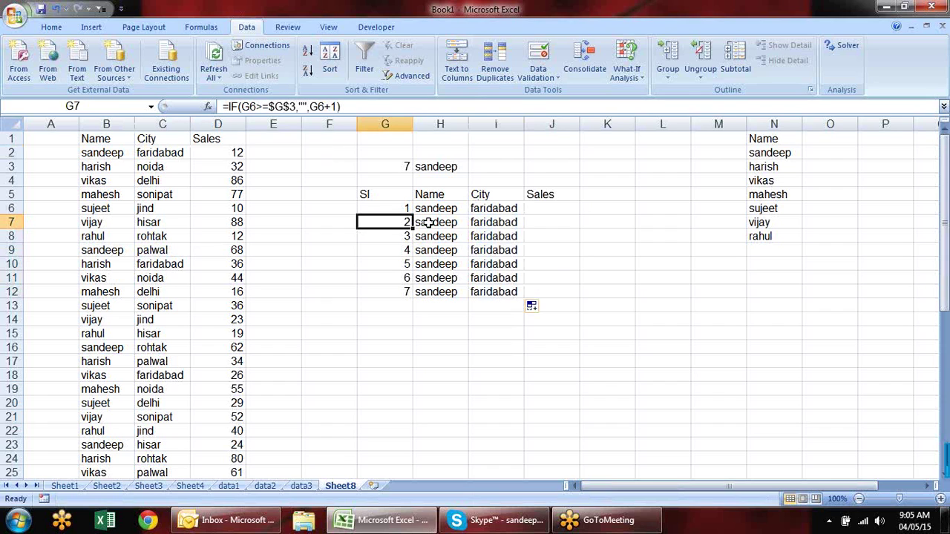
{"action": "left_click", "coordinate": [488, 212]}
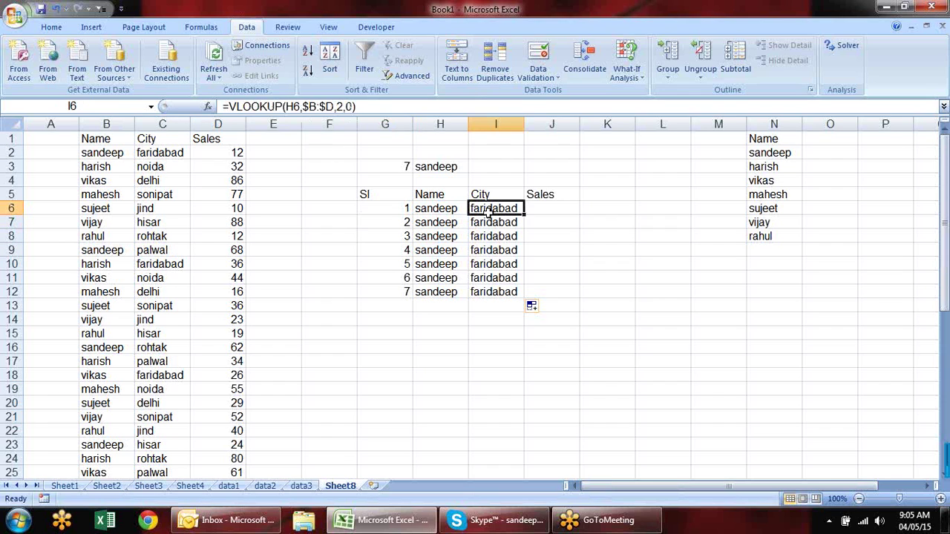
Add the column heading Helper in A1, beside the Name column
{"action": "left_click", "coordinate": [68, 139]}
{"action": "type", "text": "Helper"}
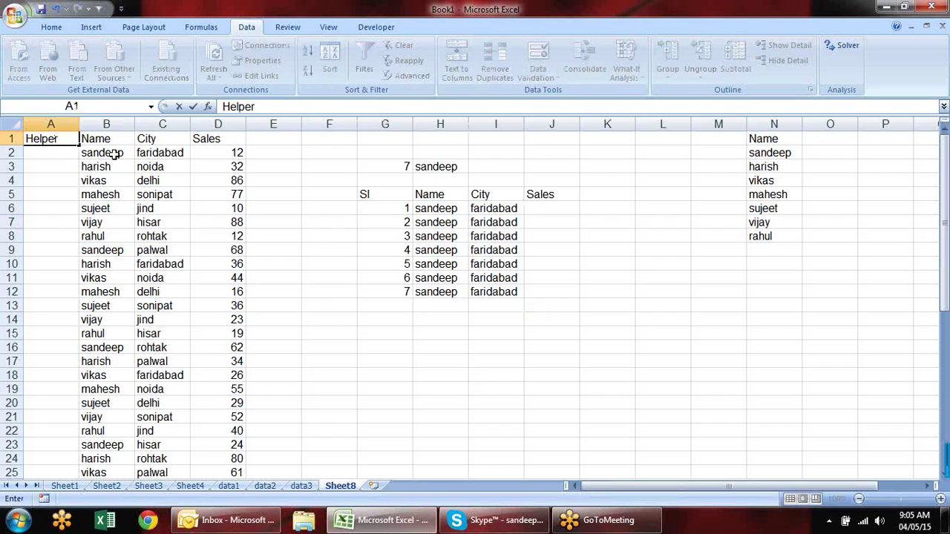
{"action": "key", "text": "Return"}
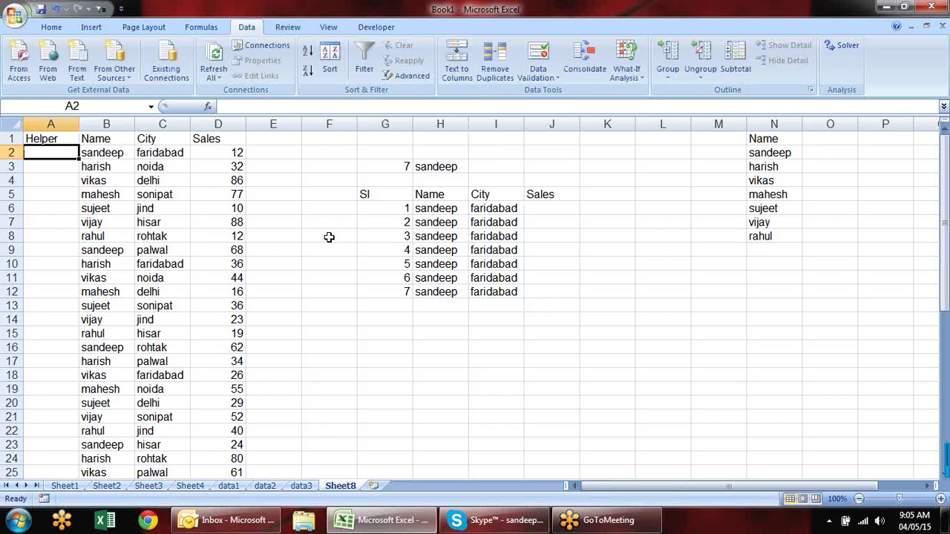
Write the formula =COUNTIF(b2:b2,b2) in A2 to count occurrences of the name in B2
{"action": "left_click", "coordinate": [116, 155]}
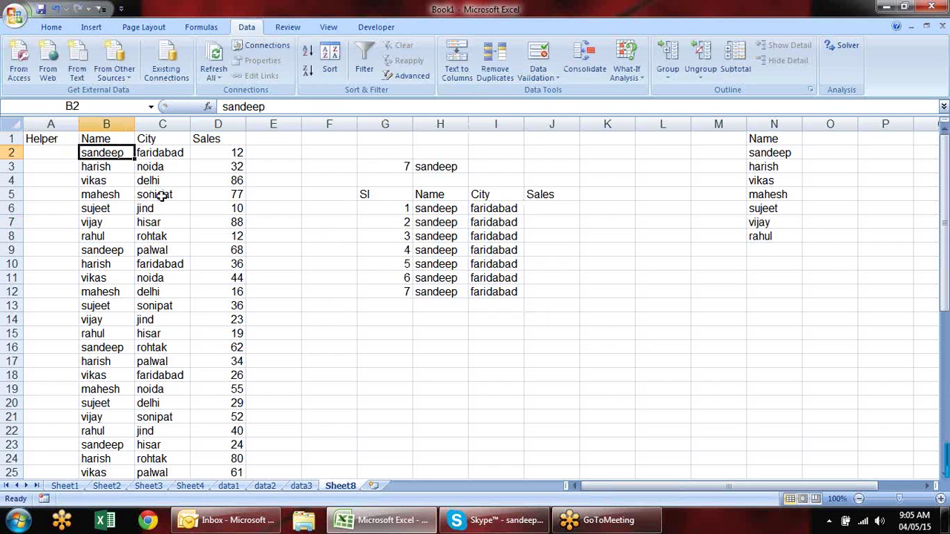
{"action": "left_click", "coordinate": [59, 156]}
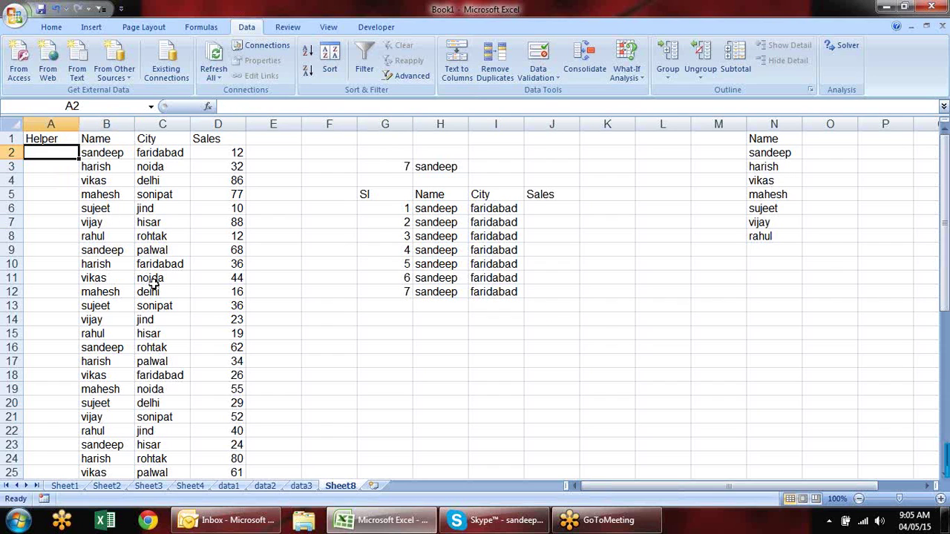
{"action": "type", "text": "=coun"}
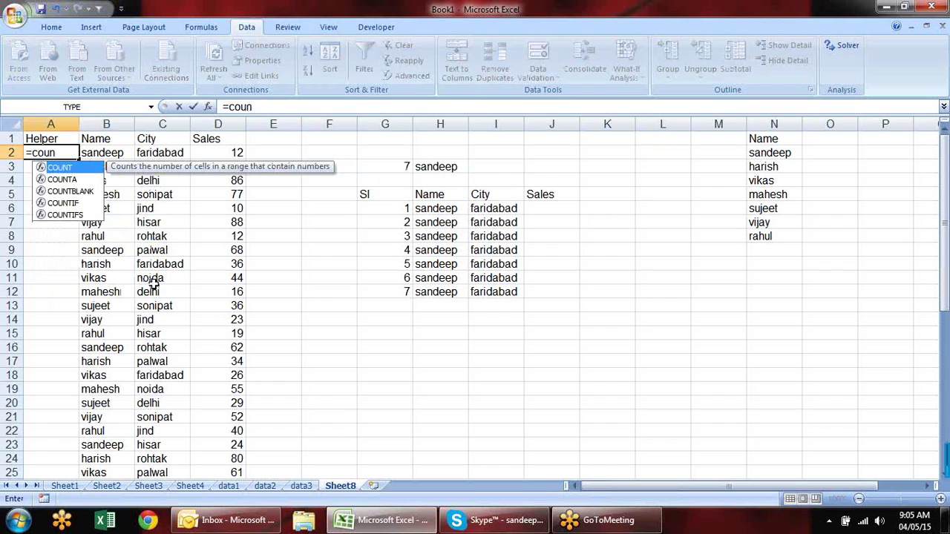
{"action": "key", "text": "Down"}
{"action": "key", "text": "Down"}
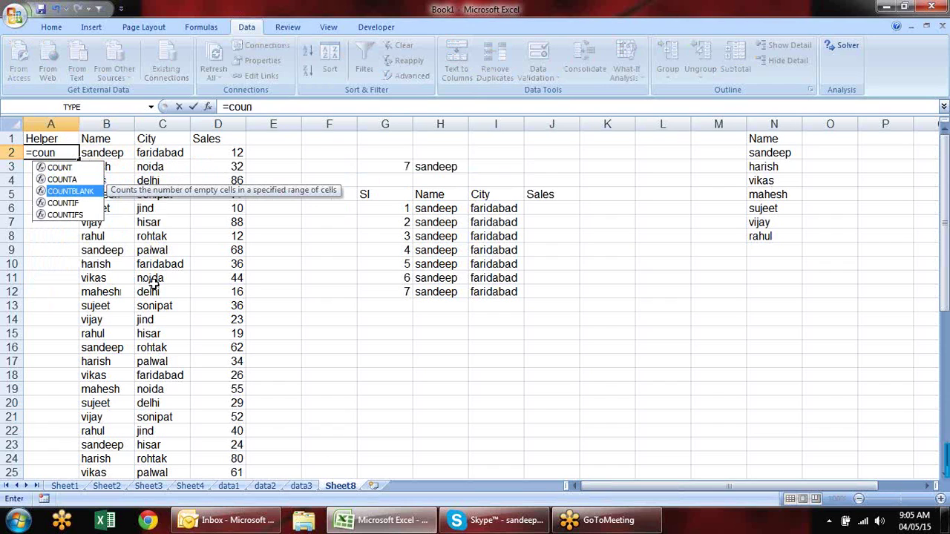
{"action": "key", "text": "Down"}
{"action": "key", "text": "Tab"}
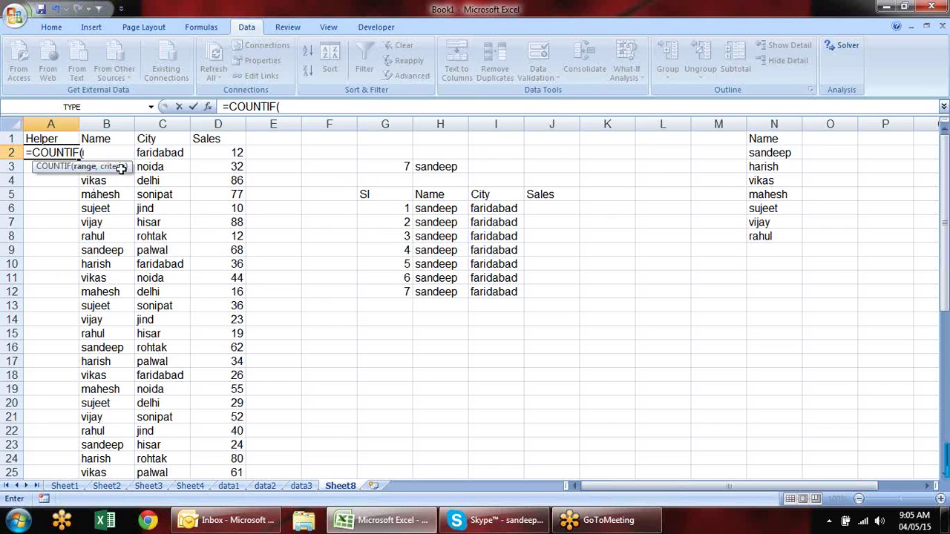
{"action": "type", "text": "b2"}
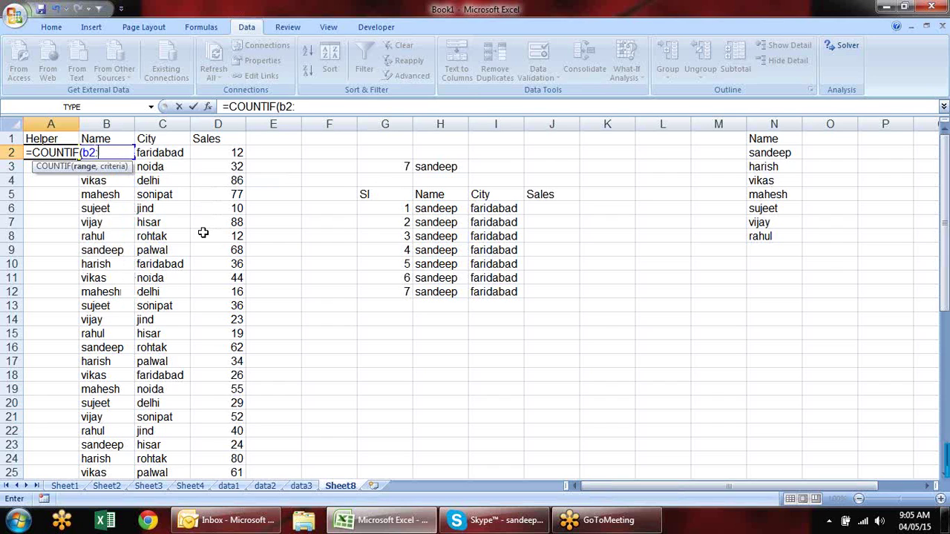
{"action": "type", "text": ":b"}
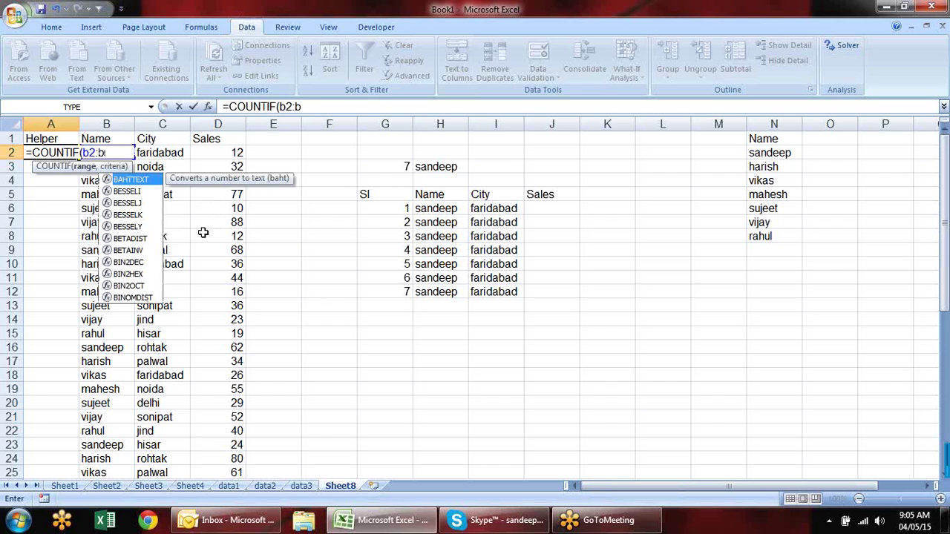
{"action": "type", "text": "2,b2"}
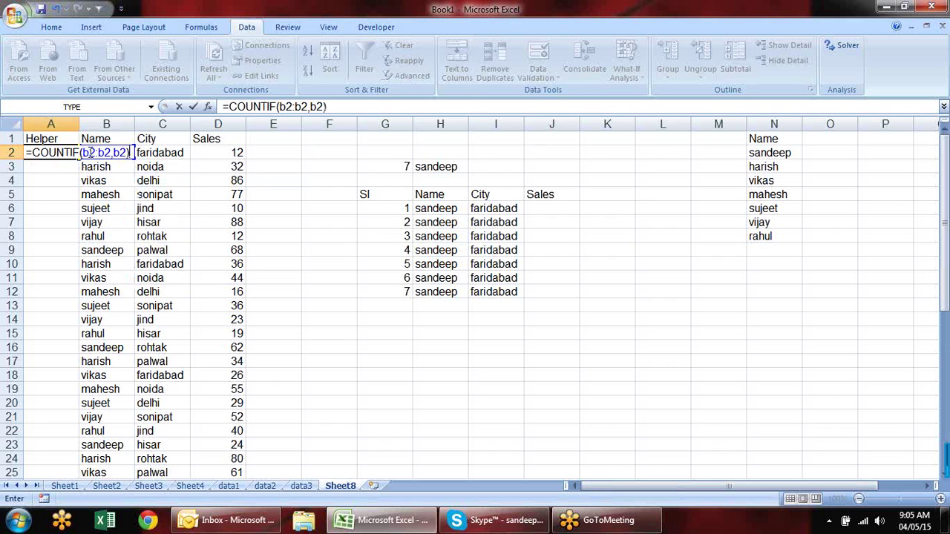
Make the start of the A2 COUNTIF range absolute as $B$2 and enter the formula
{"action": "left_click", "coordinate": [90, 153]}
{"action": "key", "text": "F4"}
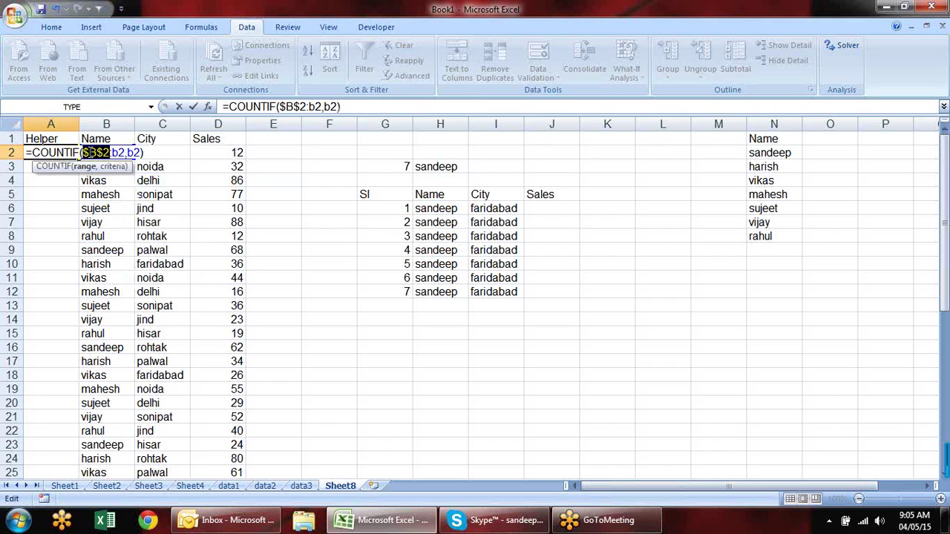
{"action": "left_click", "coordinate": [101, 151]}
{"action": "key", "text": "Return"}
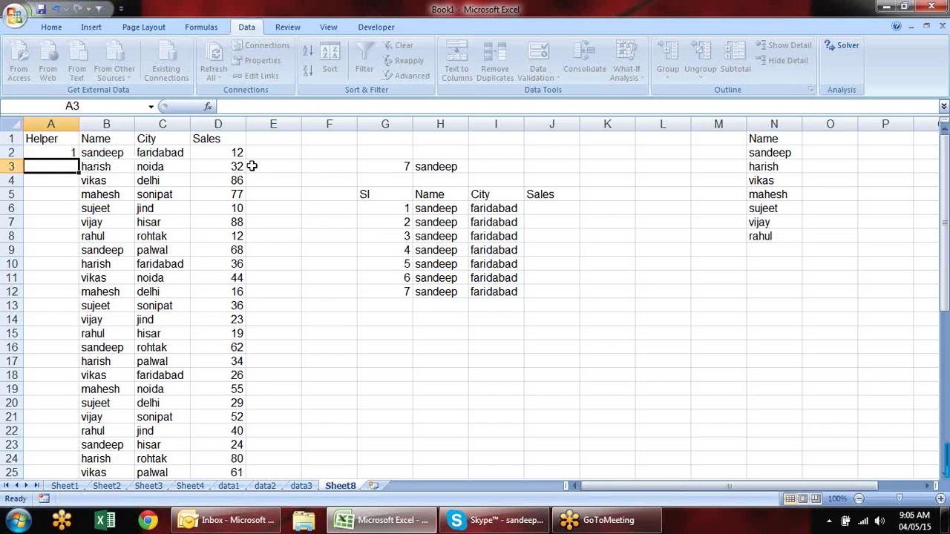
Copy the A2 COUNTIF formula down the Helper column to the end of the data
{"action": "left_click", "coordinate": [73, 154]}
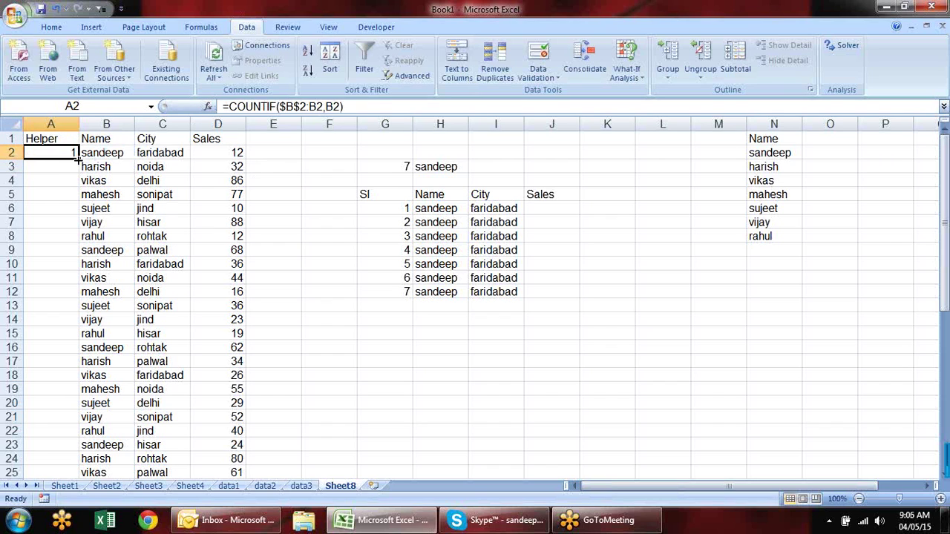
{"action": "double_click", "coordinate": [77, 158]}
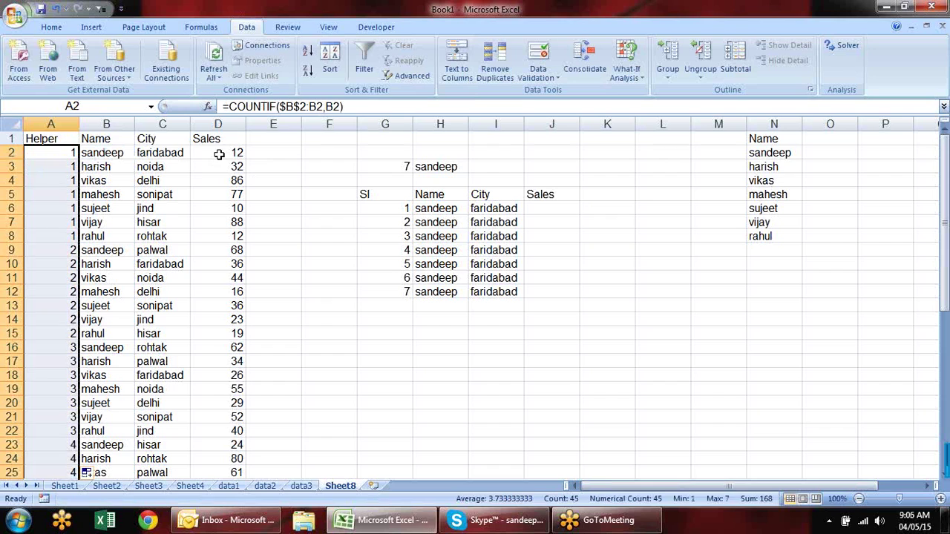
{"action": "left_click", "coordinate": [337, 179]}
Compare the Helper counts with the names in column B, checking first and repeat occurrences through to the end of the data
{"action": "left_click", "coordinate": [125, 155]}
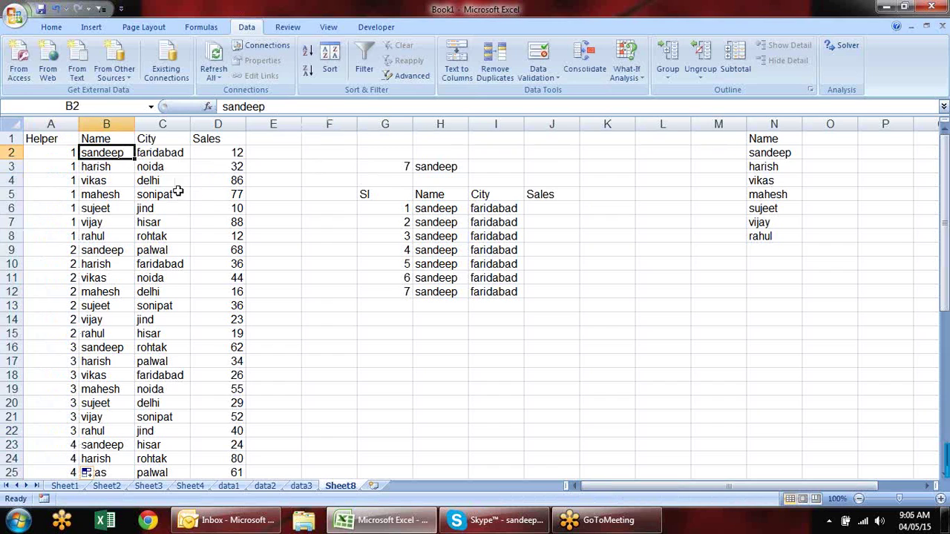
{"action": "left_click", "coordinate": [61, 153]}
{"action": "left_click", "coordinate": [105, 170]}
{"action": "left_click", "coordinate": [63, 167]}
{"action": "left_click", "coordinate": [108, 261]}
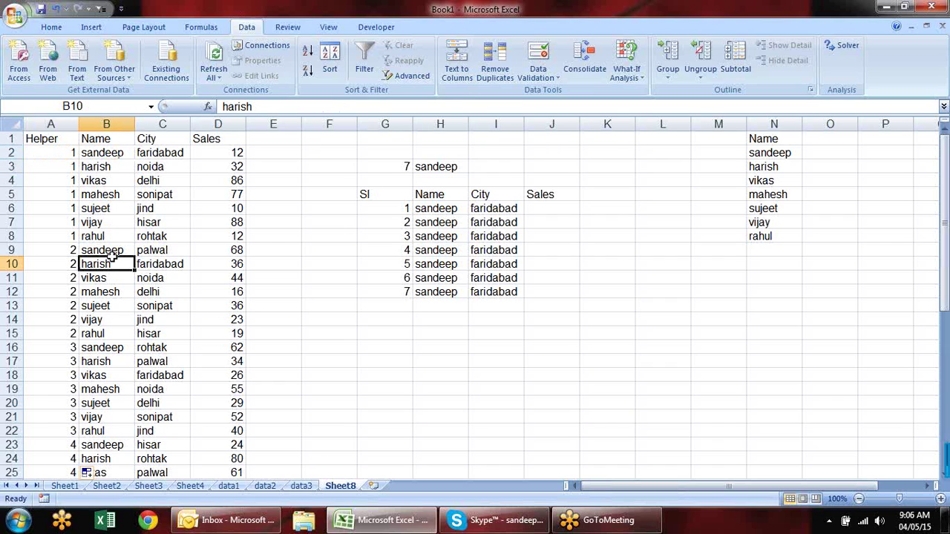
{"action": "left_click", "coordinate": [108, 250]}
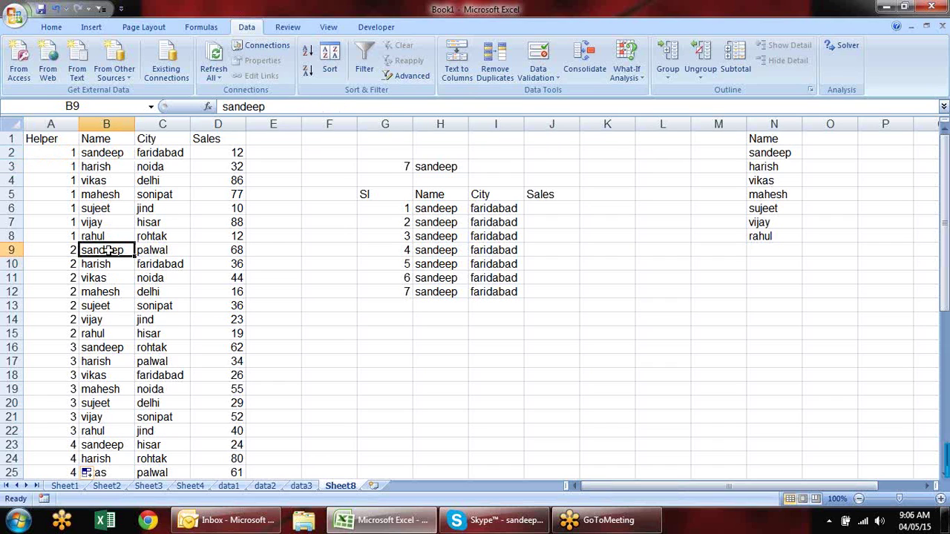
{"action": "key", "text": "Down"}
{"action": "left_click", "coordinate": [73, 263]}
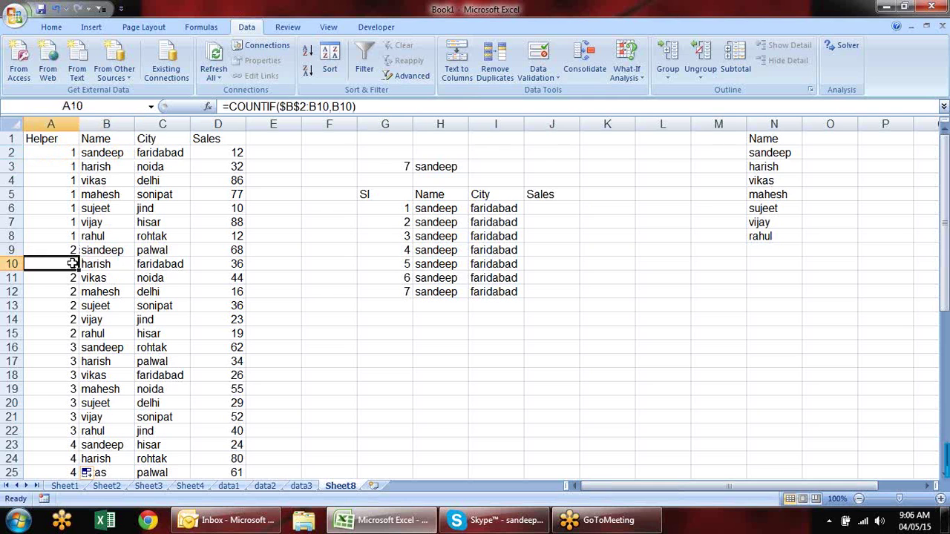
{"action": "scroll", "coordinate": [119, 306], "scroll_direction": "down", "scroll_amount": 3}
{"action": "scroll", "coordinate": [118, 305], "scroll_direction": "down", "scroll_amount": 7}
{"action": "scroll", "coordinate": [118, 306], "scroll_direction": "up", "scroll_amount": 5}
{"action": "scroll", "coordinate": [119, 306], "scroll_direction": "up", "scroll_amount": 5}
{"action": "left_click", "coordinate": [120, 153]}
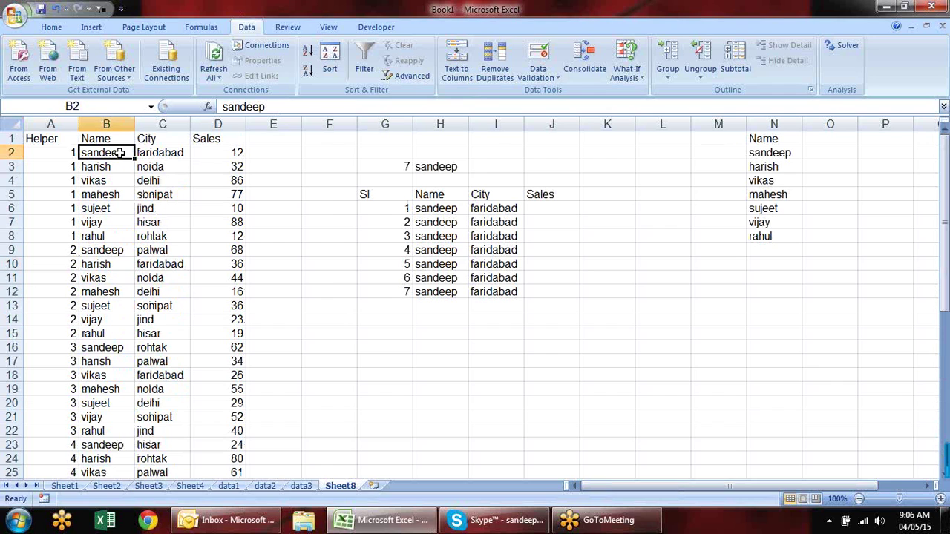
Widen the Helper column and examine which cells the COUNTIF formula in A2 references
{"action": "left_click_drag", "start_coordinate": [79, 124], "coordinate": [119, 129]}
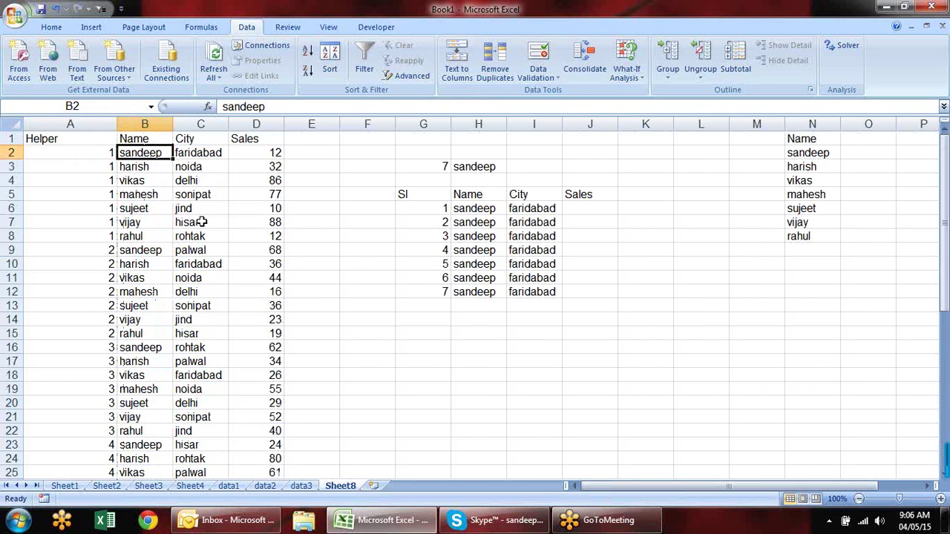
{"action": "double_click", "coordinate": [84, 157]}
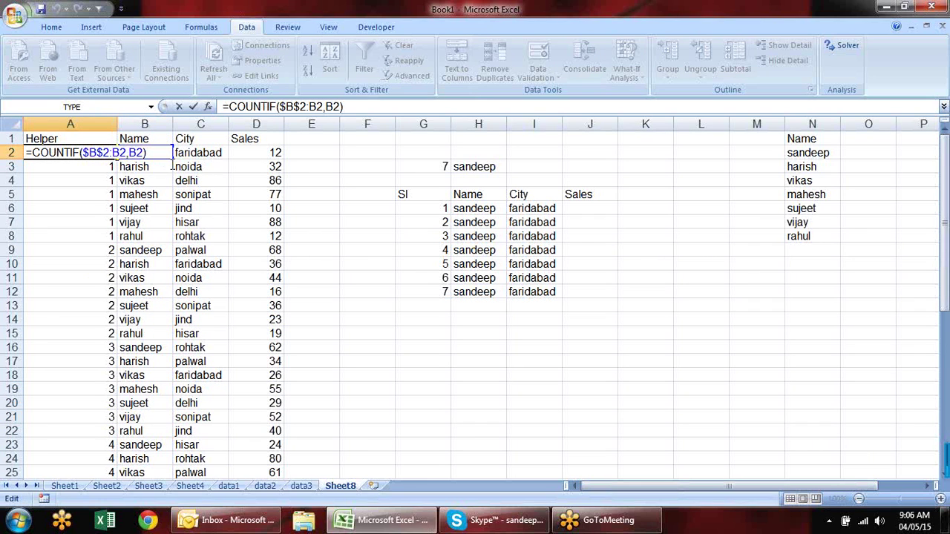
{"action": "key", "text": "Escape"}
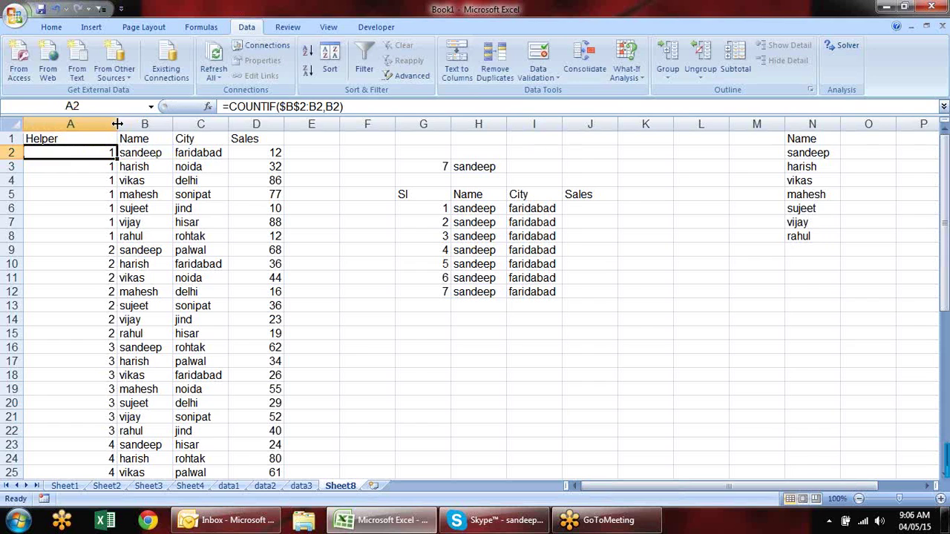
{"action": "left_click_drag", "start_coordinate": [118, 124], "coordinate": [194, 124]}
{"action": "double_click", "coordinate": [138, 149]}
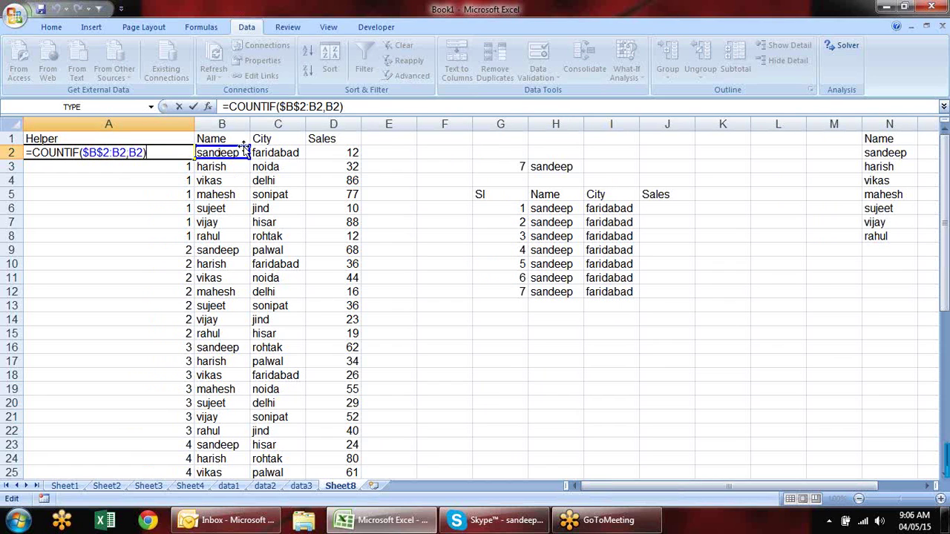
{"action": "key", "text": "Return"}
Examine how the COUNTIF range expands by inspecting the formulas in A3, A7 and A9
{"action": "key", "text": "F2"}
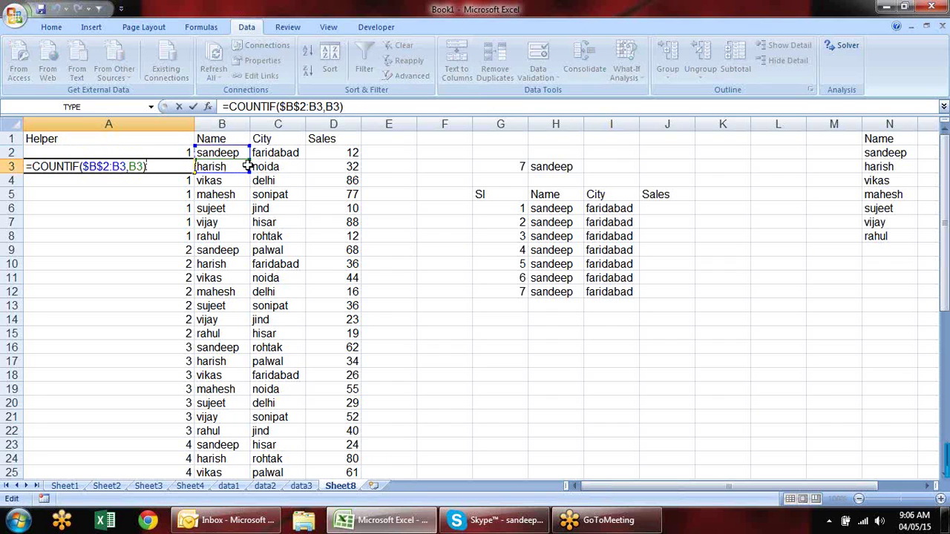
{"action": "key", "text": "Return"}
{"action": "key", "text": "Return"}
{"action": "key", "text": "Return"}
{"action": "key", "text": "Return"}
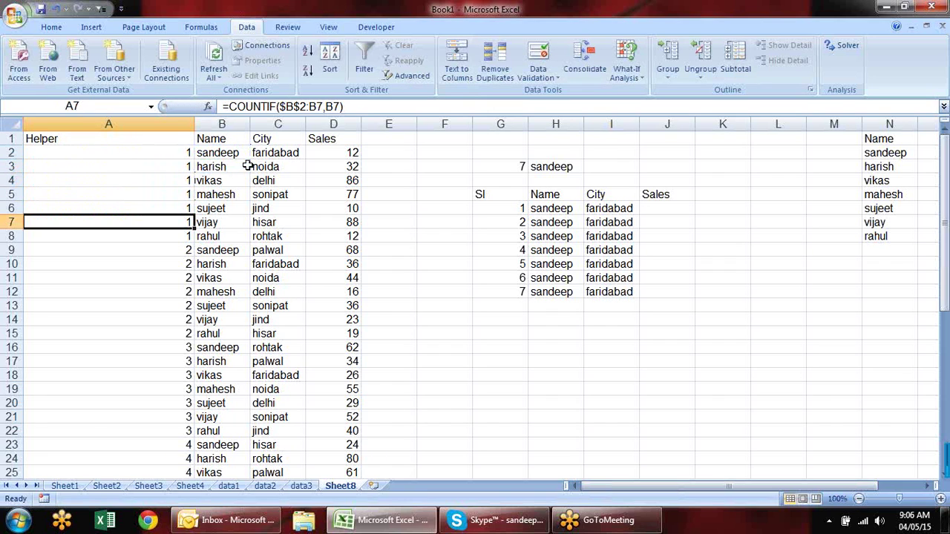
{"action": "key", "text": "F2"}
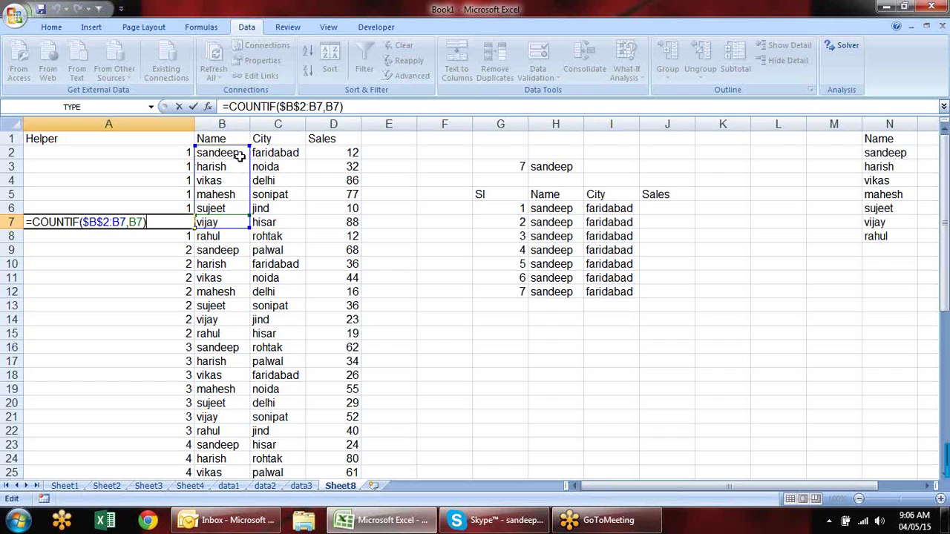
{"action": "key", "text": "Return"}
{"action": "key", "text": "Down"}
{"action": "key", "text": "Down"}
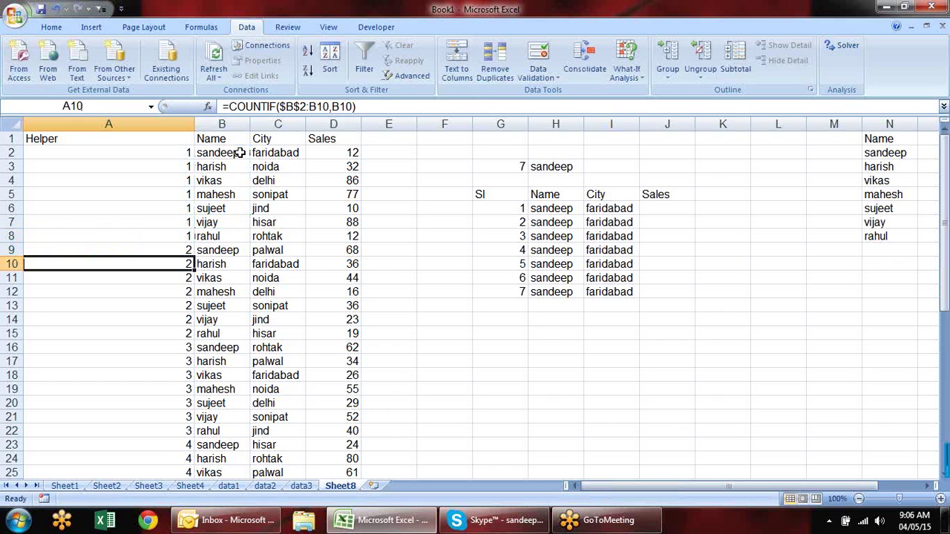
{"action": "key", "text": "Up"}
{"action": "key", "text": "F2"}
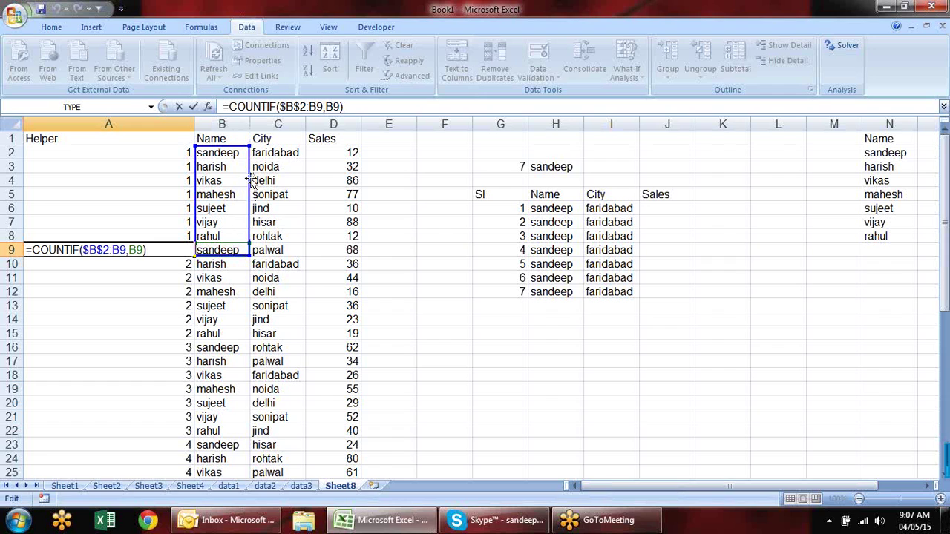
{"action": "key", "text": "Return"}
Step through the Helper formulas from A10 to A18 to examine the range each one counts
{"action": "key", "text": "F2"}
{"action": "key", "text": "Return"}
{"action": "key", "text": "F2"}
{"action": "key", "text": "Return"}
{"action": "key", "text": "F2"}
{"action": "key", "text": "Return"}
{"action": "key", "text": "F2"}
{"action": "key", "text": "Return"}
{"action": "key", "text": "F2"}
{"action": "key", "text": "Return"}
{"action": "key", "text": "F2"}
{"action": "key", "text": "Return"}
{"action": "key", "text": "F2"}
{"action": "key", "text": "Return"}
{"action": "key", "text": "F2"}
{"action": "key", "text": "Return"}
{"action": "key", "text": "F2"}
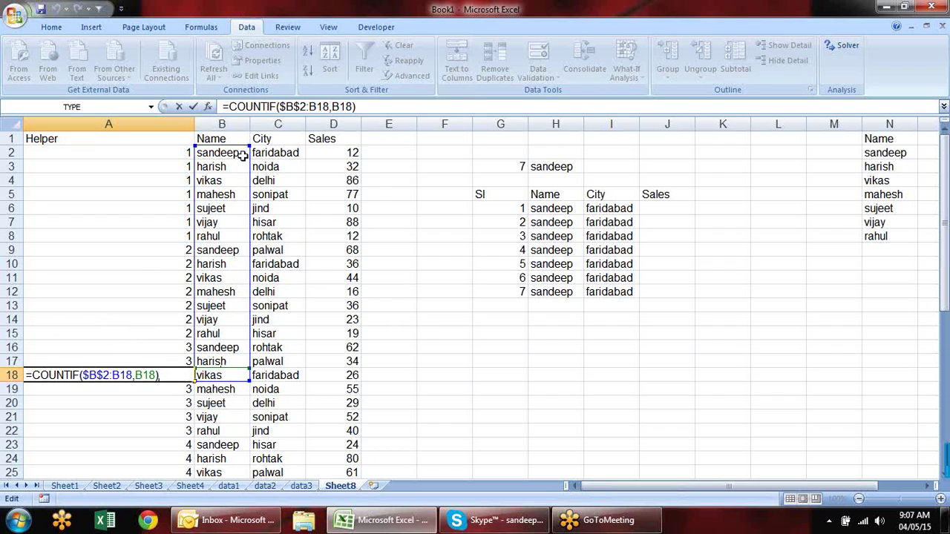
{"action": "key", "text": "Escape"}
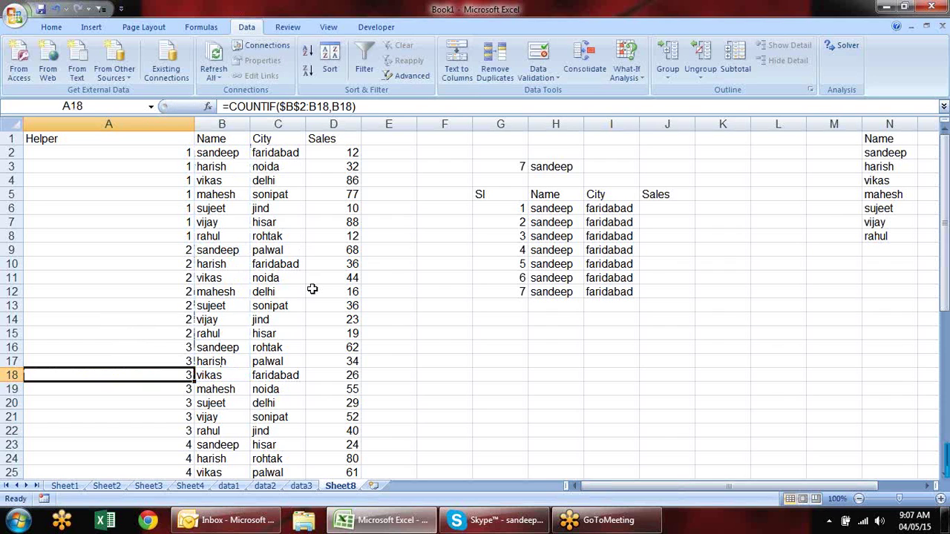
{"action": "left_click", "coordinate": [433, 297]}
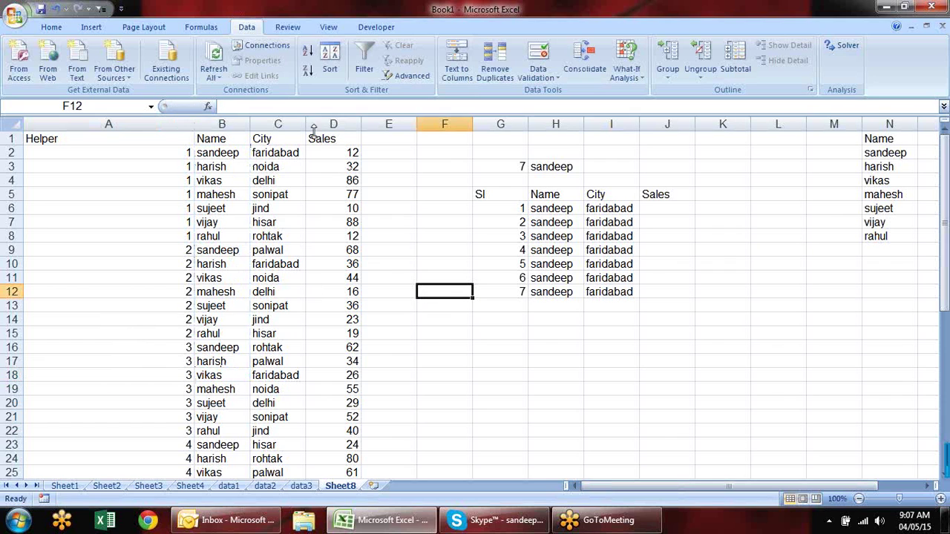
Narrow the Helper column and extend the A2 formula to =COUNTIF($B$2:B2,B2)&B2
{"action": "double_click", "coordinate": [193, 122]}
{"action": "left_click_drag", "start_coordinate": [62, 124], "coordinate": [74, 124]}
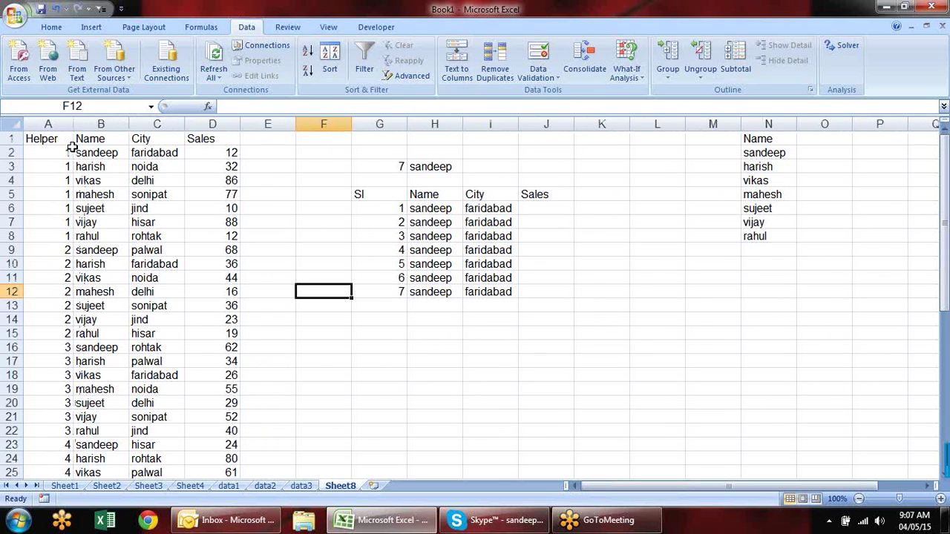
{"action": "left_click", "coordinate": [71, 151]}
{"action": "left_click", "coordinate": [397, 108]}
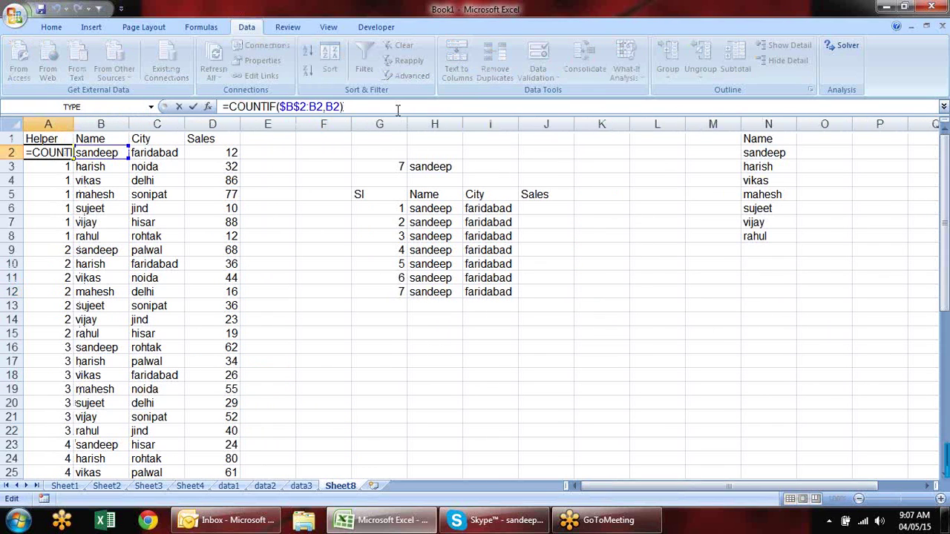
{"action": "type", "text": "&"}
{"action": "left_click", "coordinate": [111, 153]}
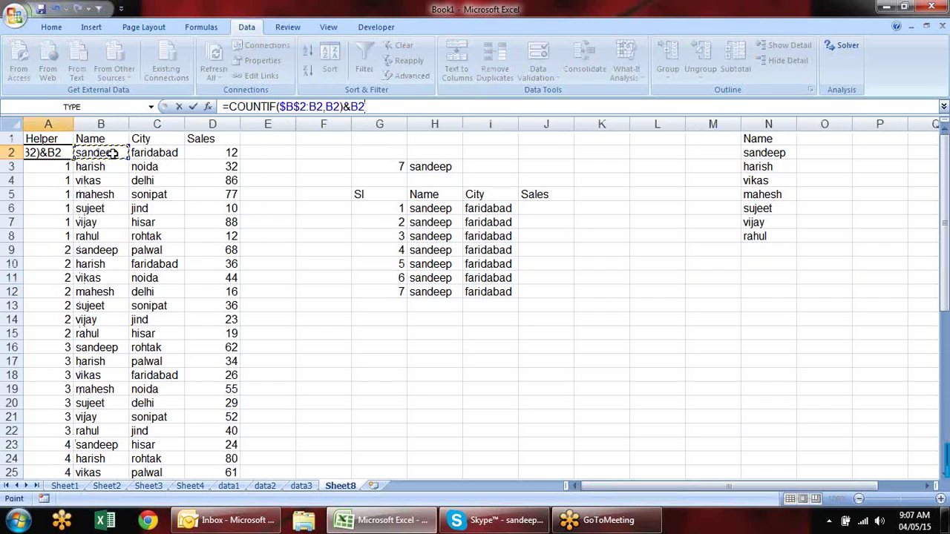
{"action": "key", "text": "Return"}
Widen the Helper column and copy the combined count-and-name formula from A2 down the whole list
{"action": "double_click", "coordinate": [74, 124]}
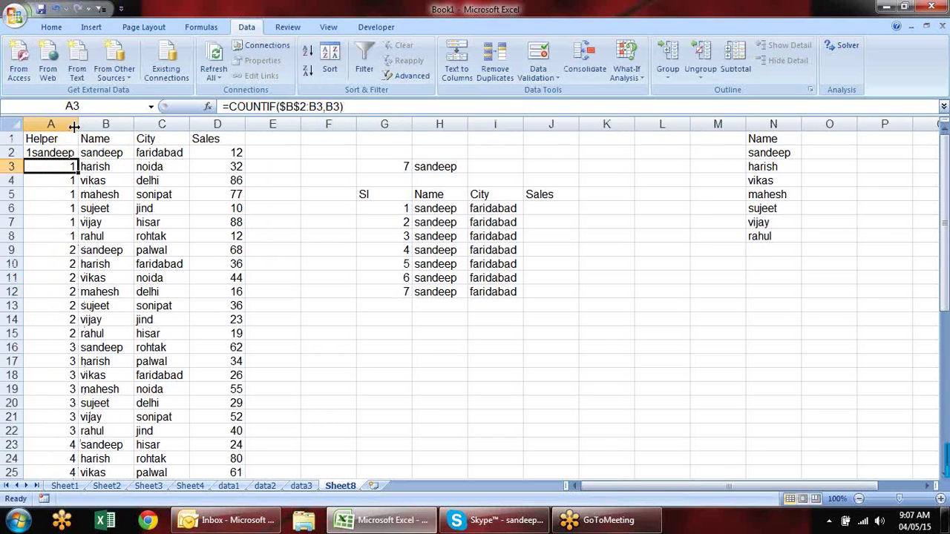
{"action": "left_click_drag", "start_coordinate": [77, 125], "coordinate": [114, 125]}
{"action": "left_click", "coordinate": [103, 155]}
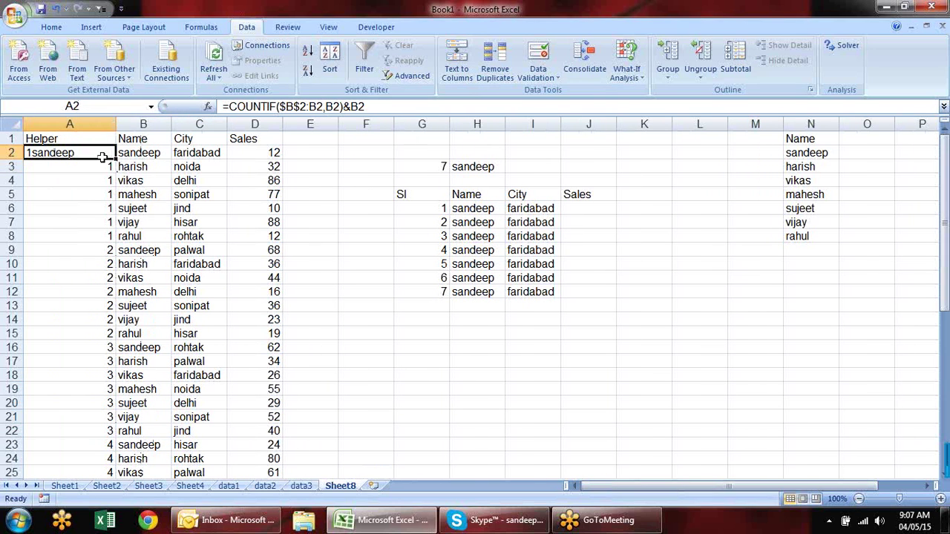
{"action": "left_click", "coordinate": [117, 163]}
{"action": "left_click", "coordinate": [108, 155]}
{"action": "double_click", "coordinate": [114, 159]}
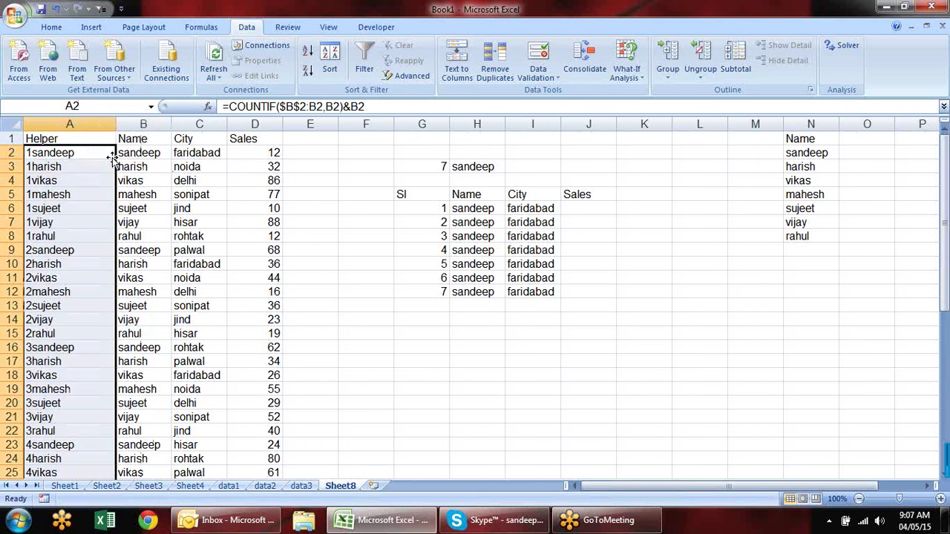
Change the table range of the VLOOKUP in I6 to $A:$D so the lookup starts at the Helper column
{"action": "left_click", "coordinate": [84, 253]}
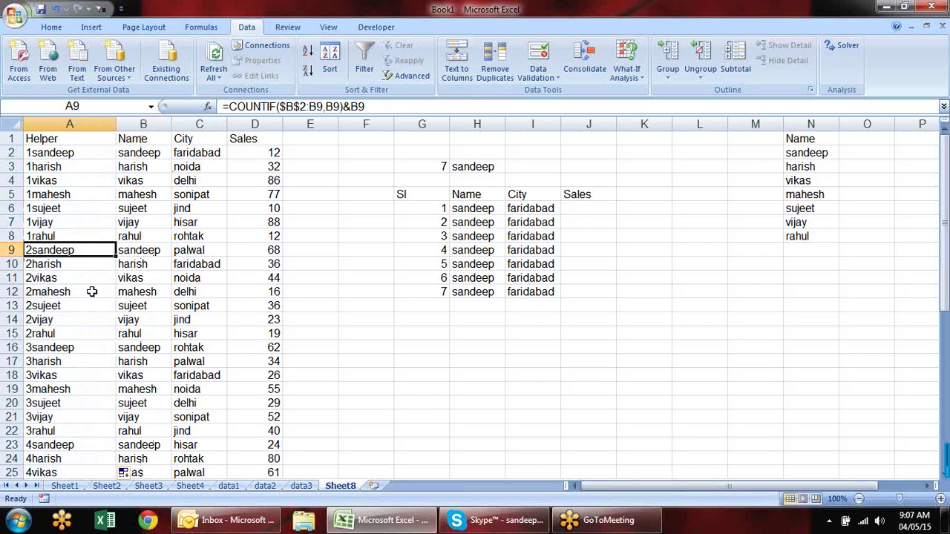
{"action": "left_click", "coordinate": [88, 349]}
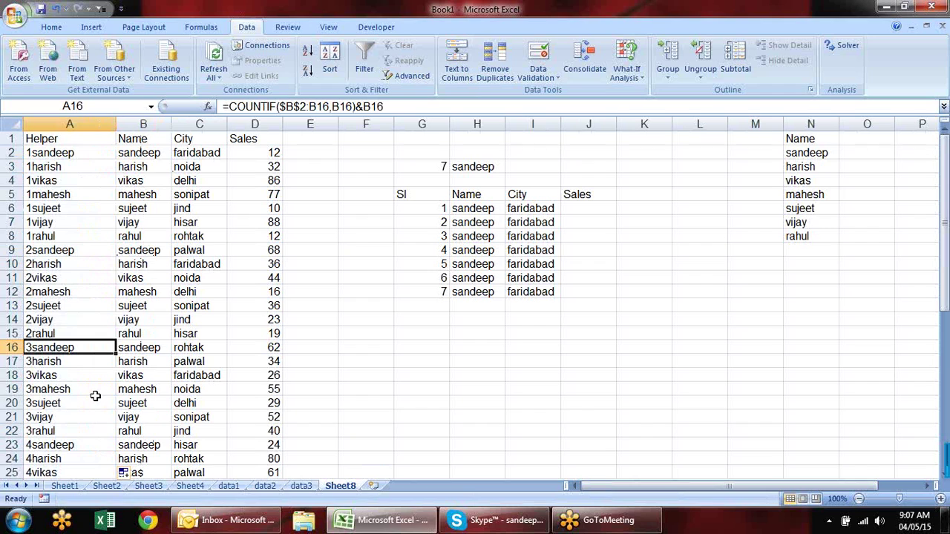
{"action": "left_click", "coordinate": [511, 210]}
{"action": "key", "text": "F2"}
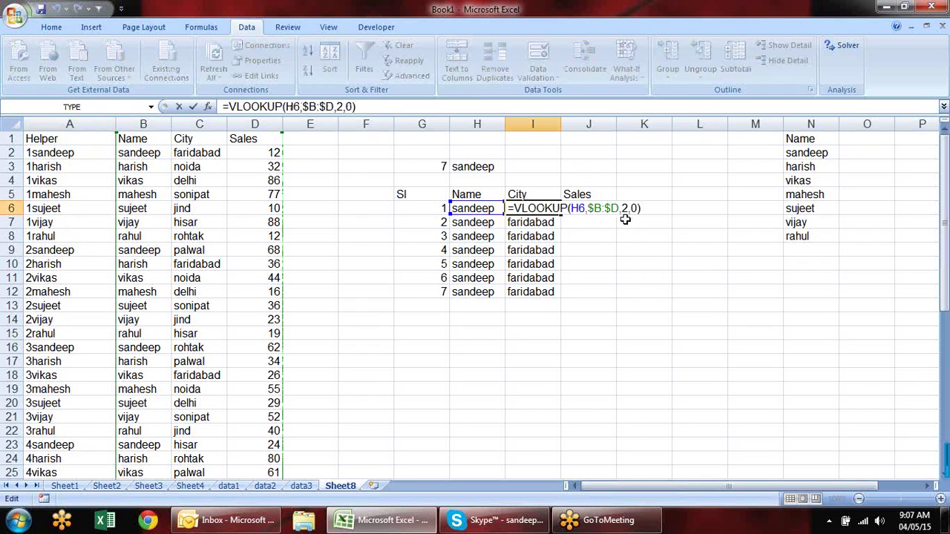
{"action": "left_click", "coordinate": [598, 208]}
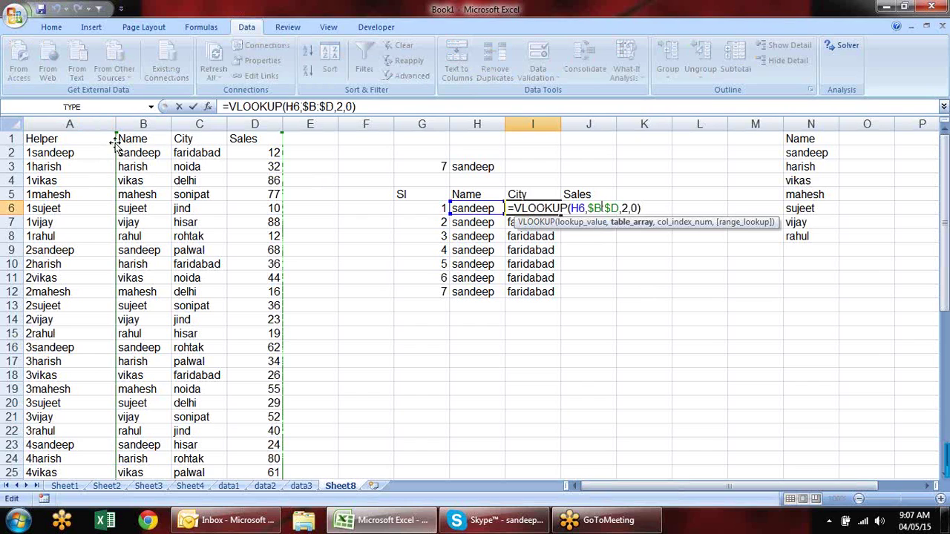
{"action": "key", "text": "BackSpace"}
{"action": "type", "text": "A"}
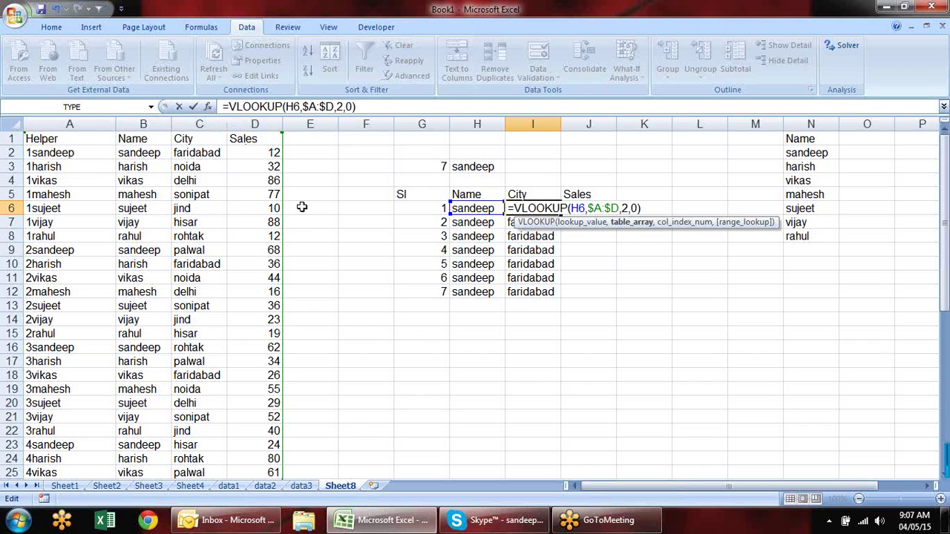
Set the lookup value of the I6 formula to $G6&$H6, joining the serial number and name with fixed columns
{"action": "left_click", "coordinate": [573, 208]}
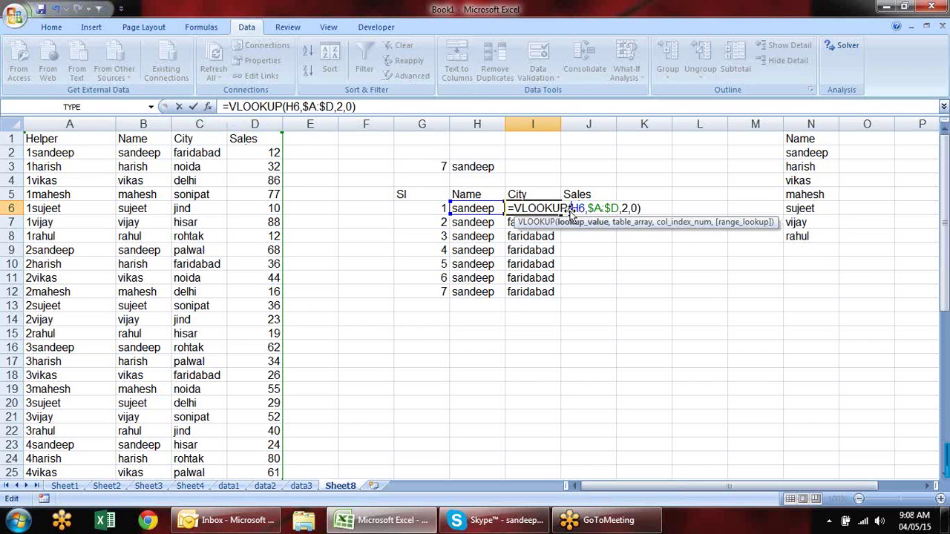
{"action": "type", "text": "G6&"}
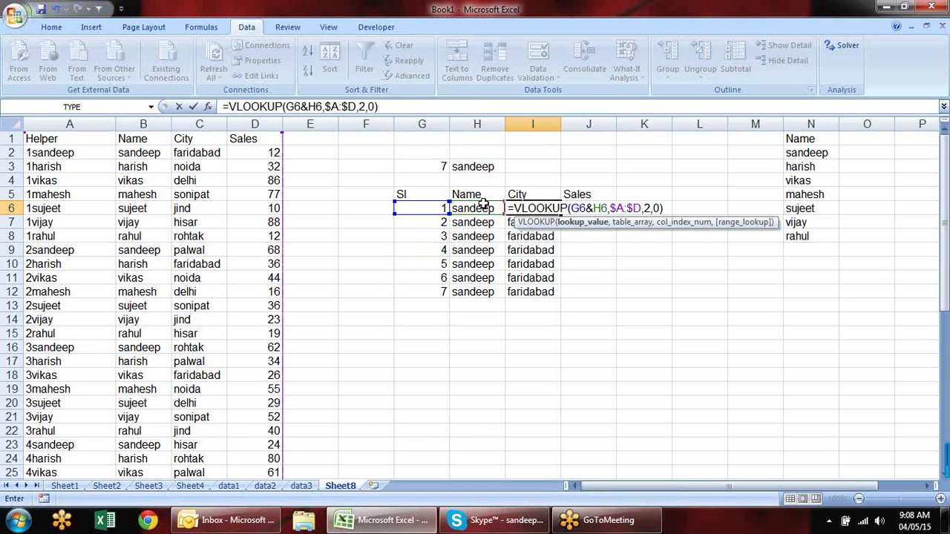
{"action": "left_click", "coordinate": [573, 208]}
{"action": "type", "text": "$A:"}
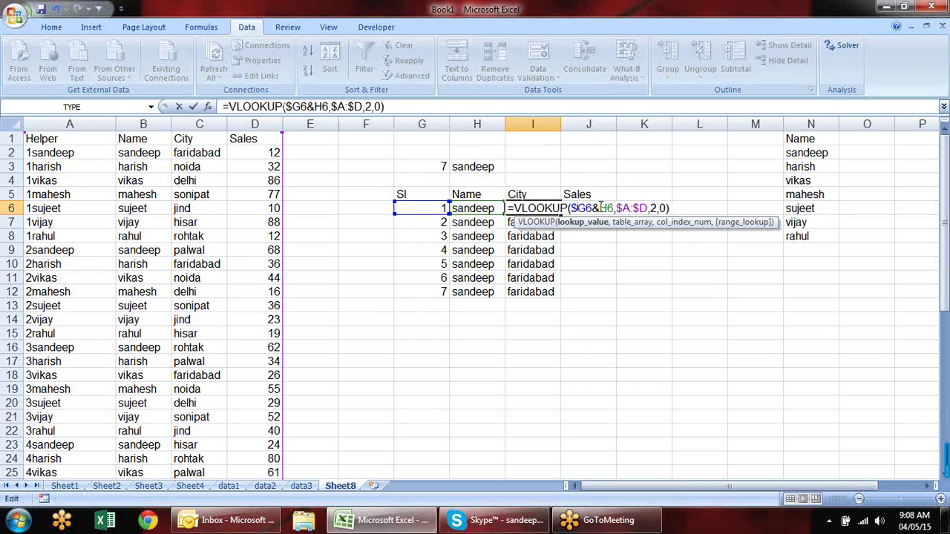
{"action": "type", "text": "$"}
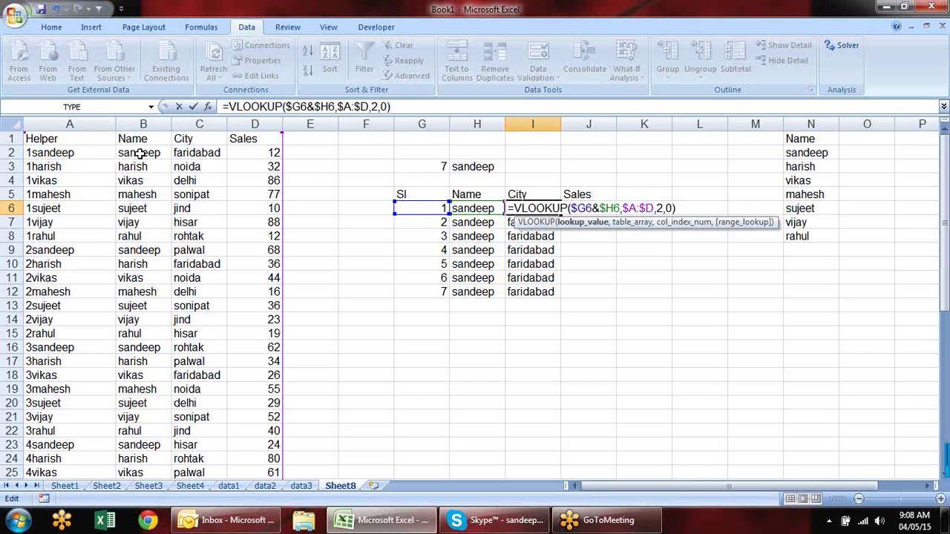
Set the column index to 3 in the I6 formula, completing it as =VLOOKUP($G6&$H6,$A:$D,3,0)
{"action": "left_click", "coordinate": [664, 208]}
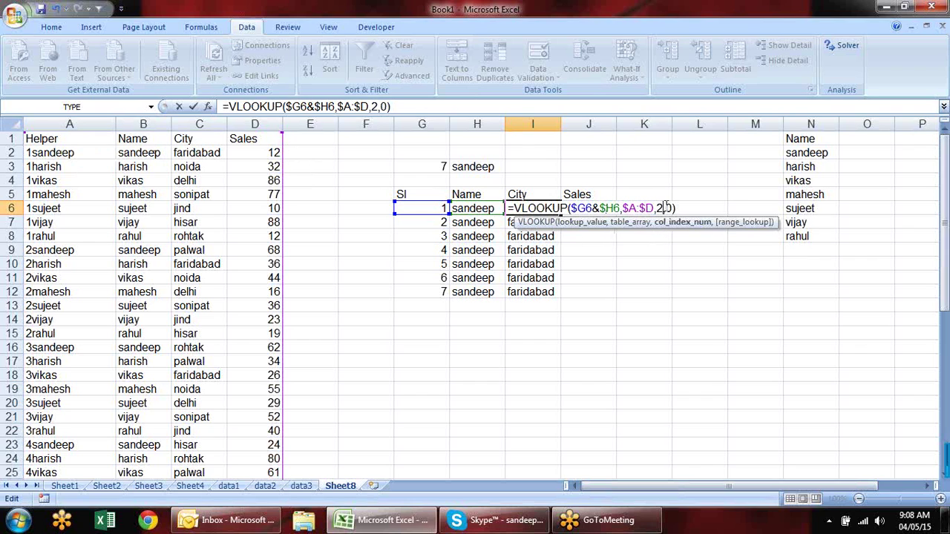
{"action": "key", "text": "BackSpace"}
{"action": "type", "text": "3"}
{"action": "key", "text": "Return"}
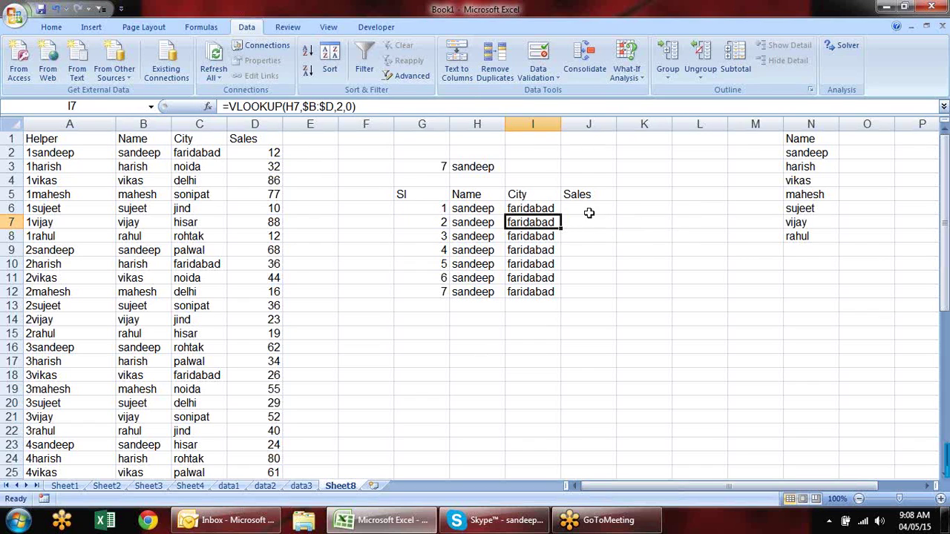
Copy the City formula from I6 into J6 and set its column index to 4 for Sales
{"action": "left_click", "coordinate": [557, 209]}
{"action": "left_click_drag", "start_coordinate": [562, 213], "coordinate": [606, 208]}
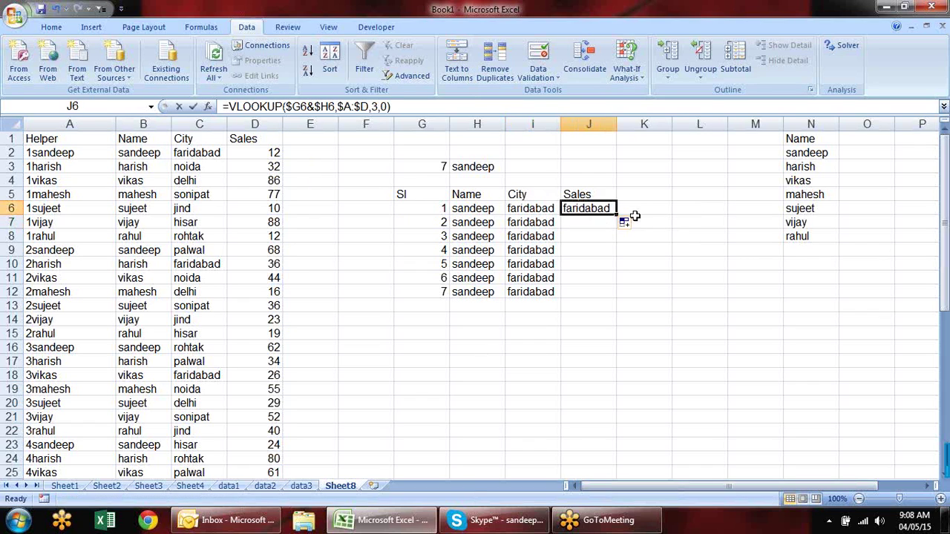
{"action": "key", "text": "F2"}
{"action": "left_click", "coordinate": [719, 208]}
{"action": "key", "text": "BackSpace"}
{"action": "type", "text": "4"}
{"action": "key", "text": "Return"}
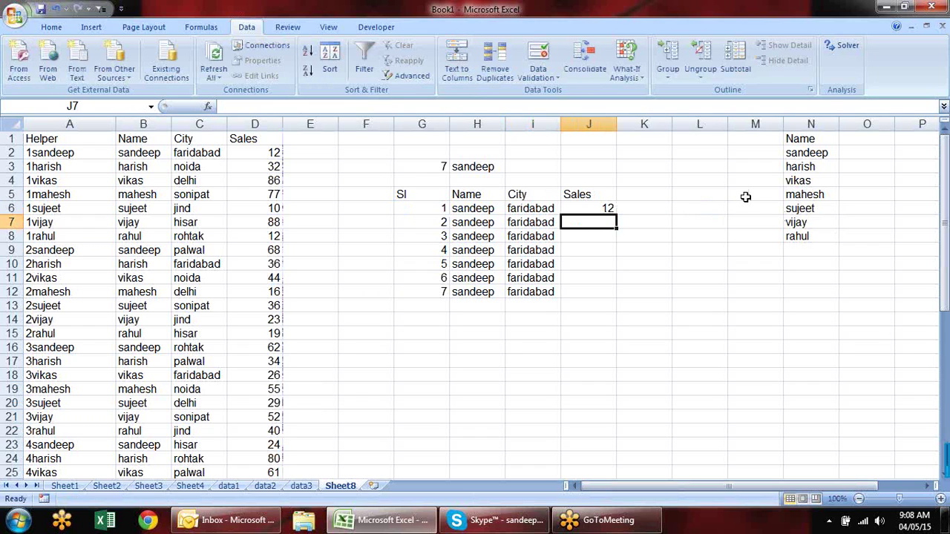
Fill the City and Sales formulas from I6:J6 down to row 24 and inspect several of the copied formulas
{"action": "left_click_drag", "start_coordinate": [508, 209], "coordinate": [616, 458]}
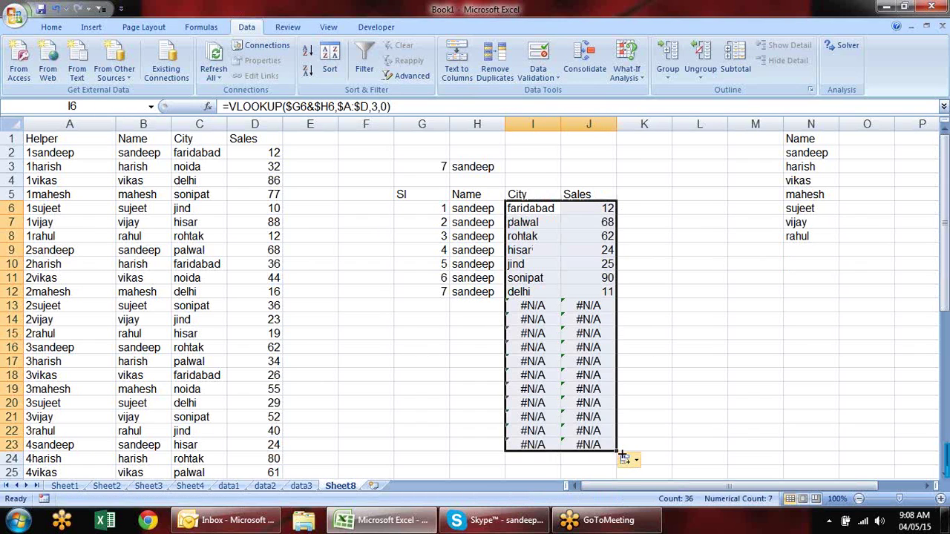
{"action": "left_click", "coordinate": [689, 268]}
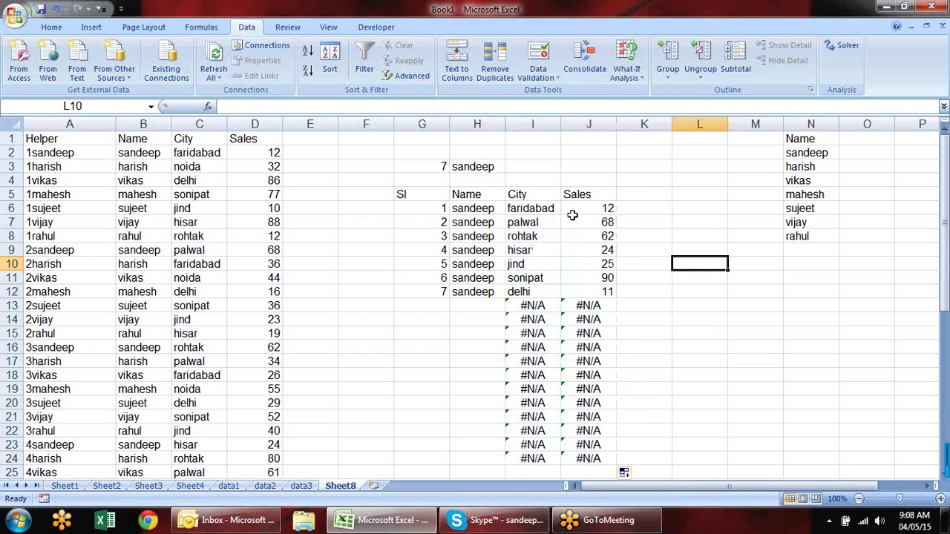
{"action": "left_click", "coordinate": [555, 209]}
{"action": "left_click", "coordinate": [555, 221]}
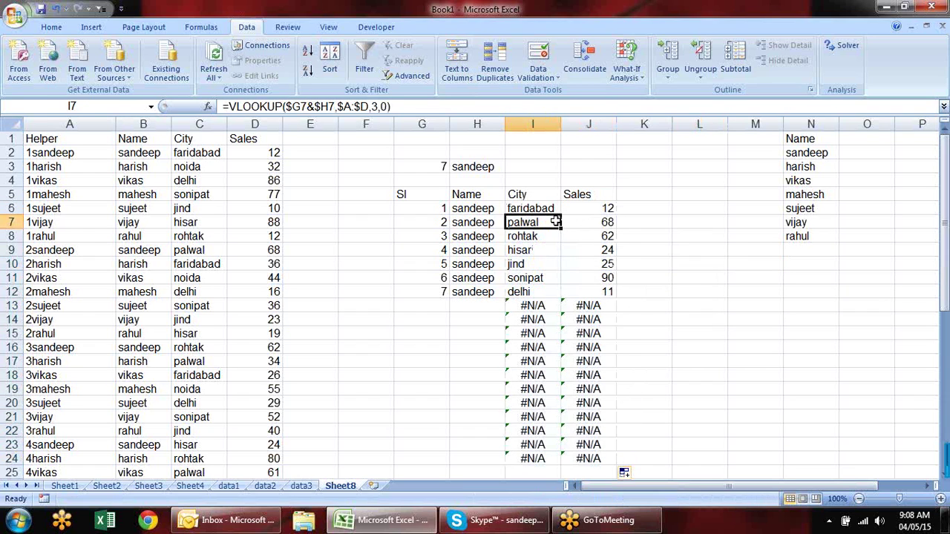
{"action": "left_click", "coordinate": [587, 226]}
{"action": "left_click", "coordinate": [588, 236]}
{"action": "left_click", "coordinate": [546, 239]}
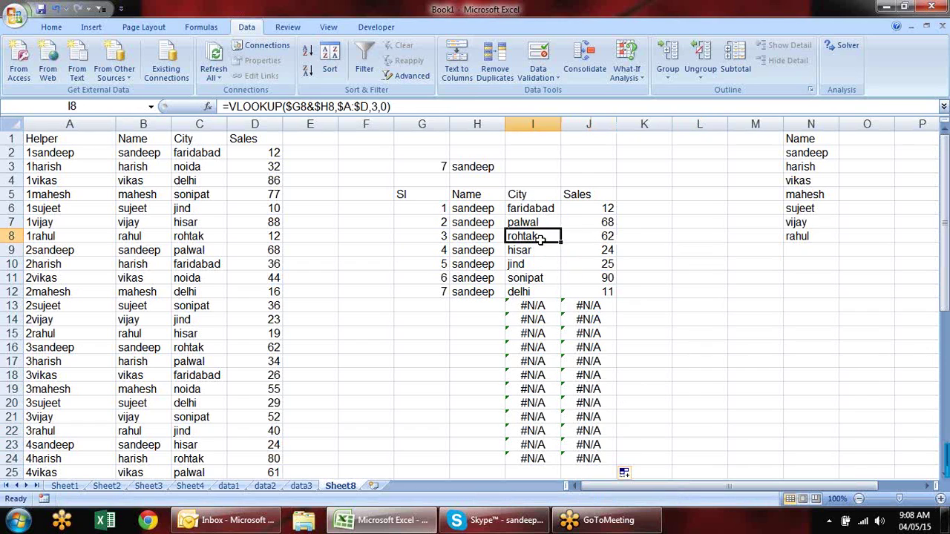
{"action": "left_click", "coordinate": [543, 252]}
{"action": "left_click", "coordinate": [551, 310]}
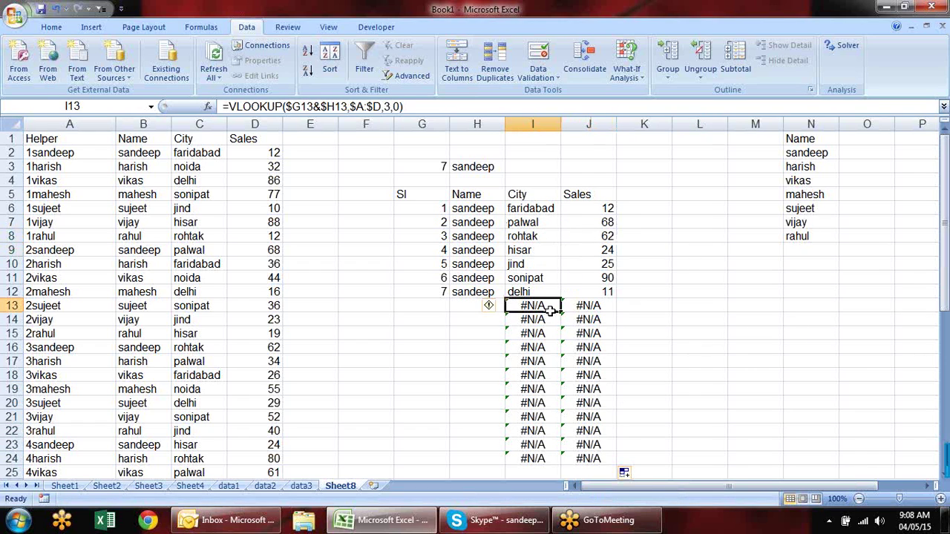
Wrap the City lookup in I6 with IFERROR, making it =IFERROR(VLOOKUP($G6&$H6,$A:$D,3,0),"")
{"action": "left_click", "coordinate": [542, 214]}
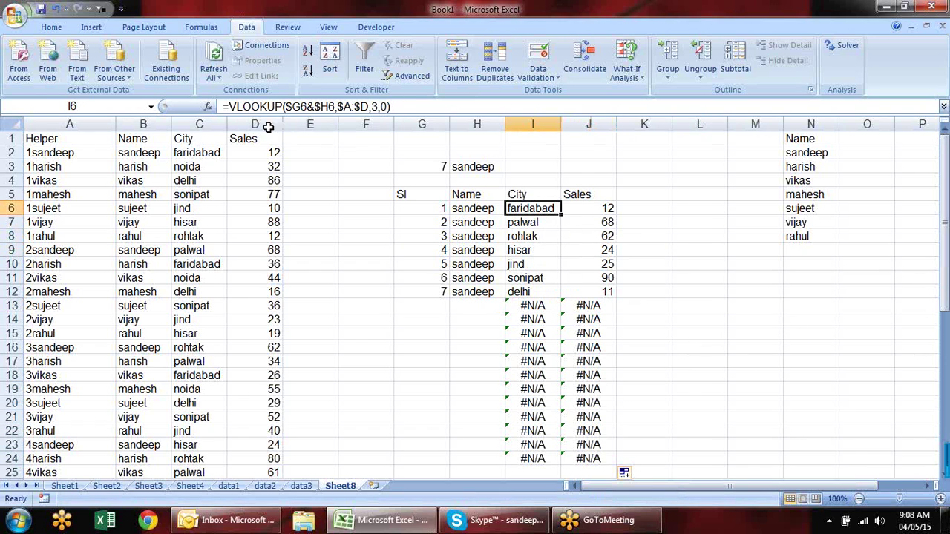
{"action": "double_click", "coordinate": [527, 208]}
{"action": "left_click", "coordinate": [521, 209]}
{"action": "left_click", "coordinate": [512, 208]}
{"action": "type", "text": "if"}
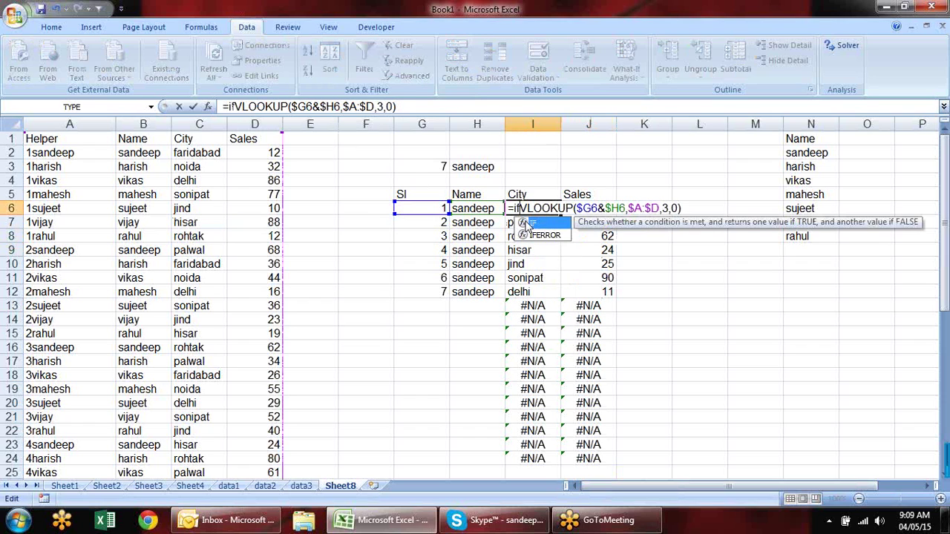
{"action": "key", "text": "Down"}
{"action": "key", "text": "Tab"}
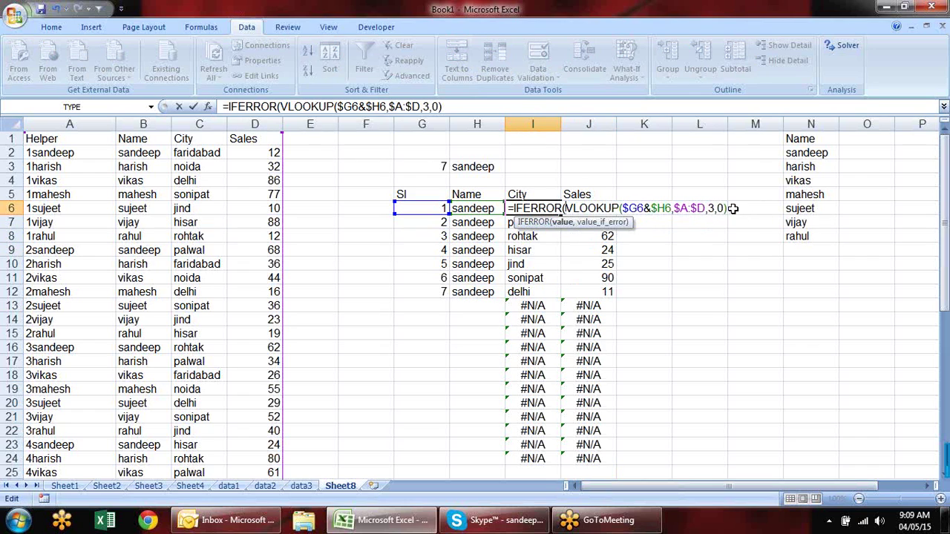
{"action": "type", "text": ","}
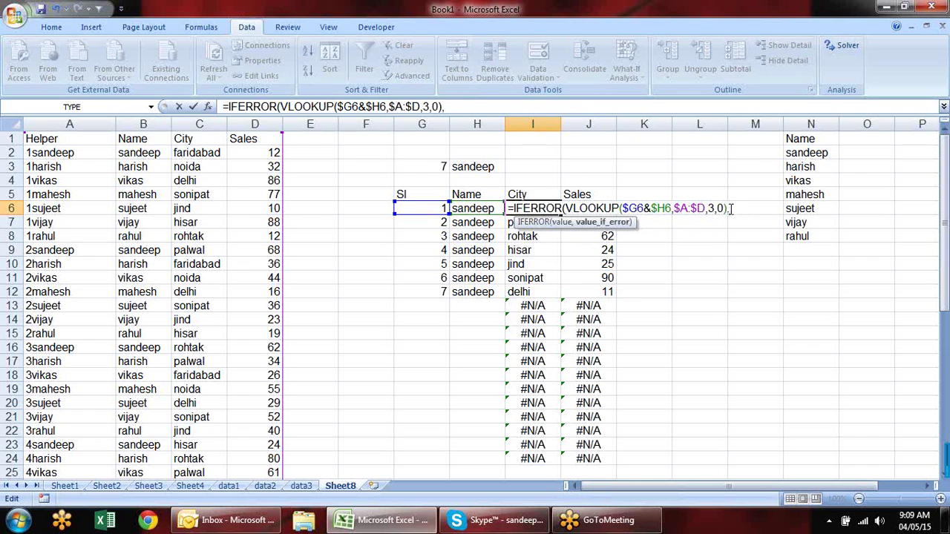
{"action": "type", "text": "\"\")"}
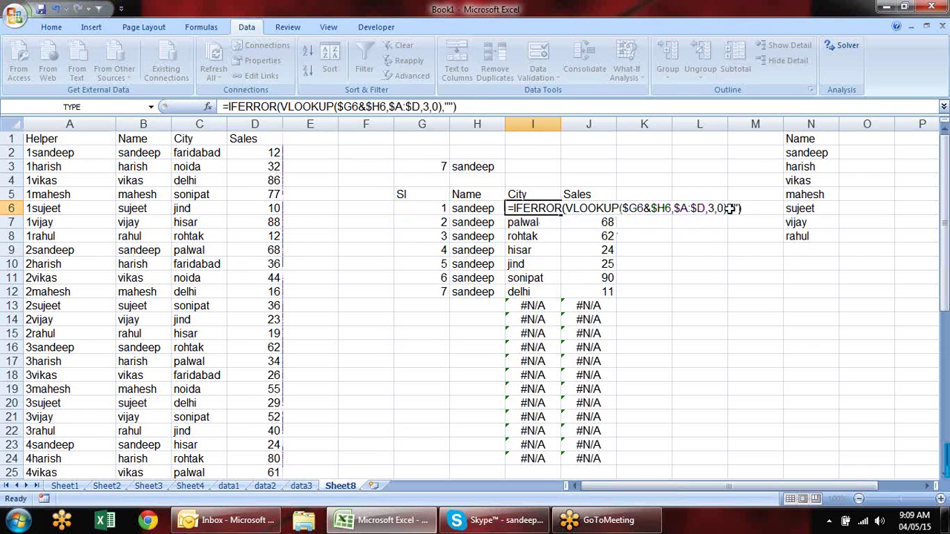
{"action": "key", "text": "Return"}
Wrap the Sales lookup in J6 with IFERROR, making it =IFERROR(VLOOKUP($G6&$H6,$A:$D,4,0),"")
{"action": "left_click", "coordinate": [607, 208]}
{"action": "double_click", "coordinate": [605, 208]}
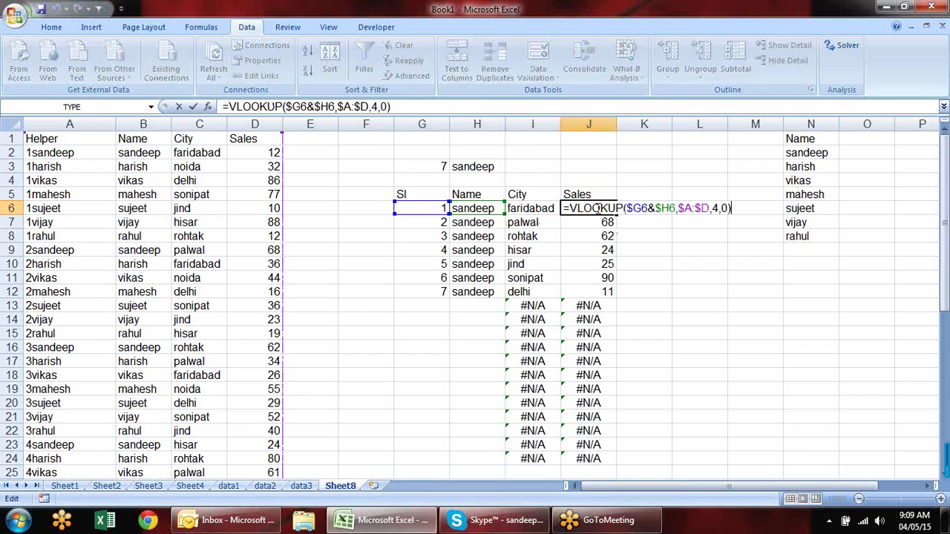
{"action": "left_click", "coordinate": [570, 209]}
{"action": "type", "text": "i"}
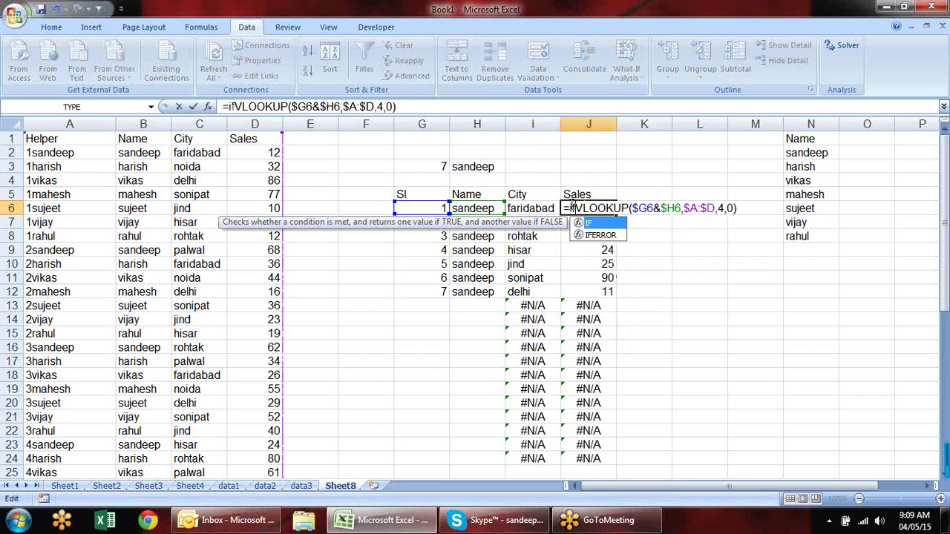
{"action": "type", "text": "fe"}
{"action": "key", "text": "Tab"}
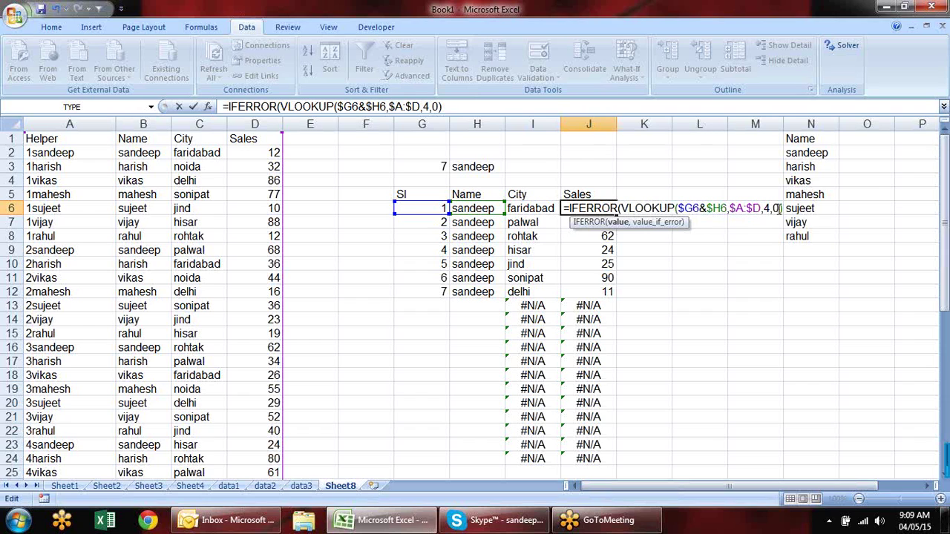
{"action": "type", "text": ",\"\")"}
{"action": "key", "text": "Return"}
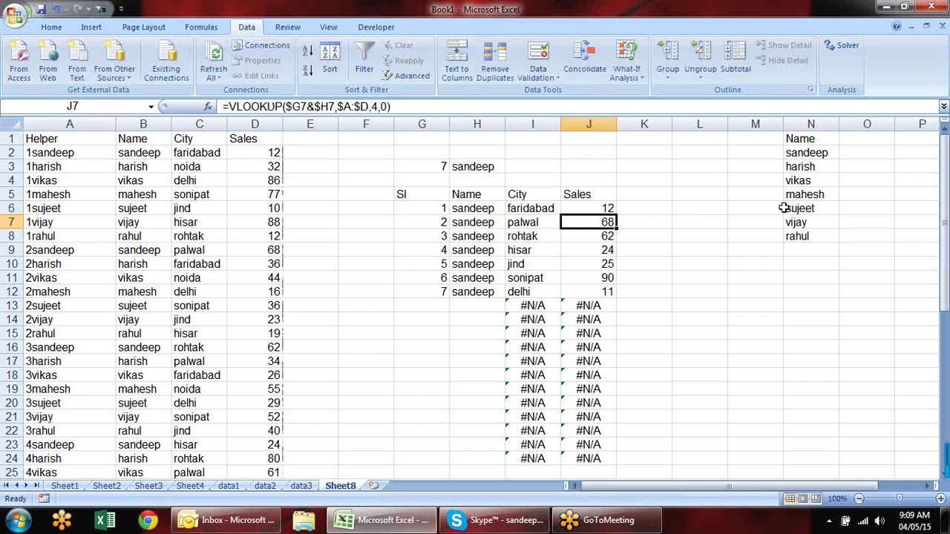
Fill the IFERROR formulas from I6:J6 down the City and Sales columns
{"action": "left_click_drag", "start_coordinate": [549, 208], "coordinate": [618, 213]}
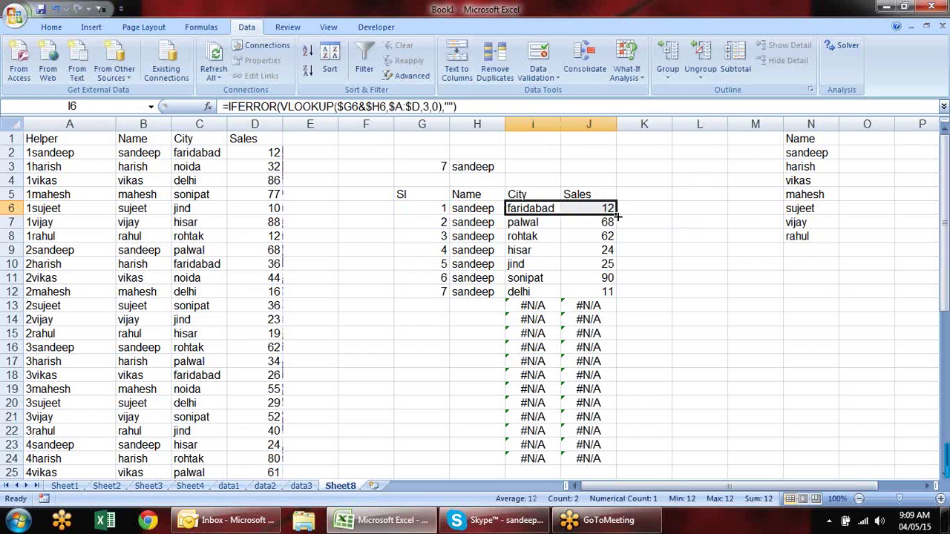
{"action": "double_click", "coordinate": [617, 215]}
{"action": "left_click", "coordinate": [723, 239]}
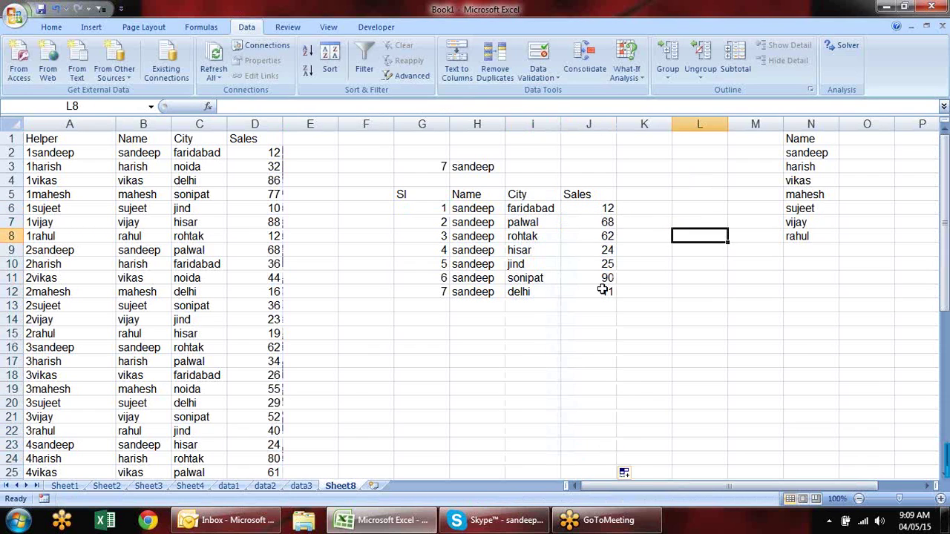
Test the lookup table by choosing the fifth, third, first and sixth names in turn from the H3 dropdown
{"action": "left_click", "coordinate": [465, 169]}
{"action": "left_click", "coordinate": [511, 166]}
{"action": "left_click", "coordinate": [493, 214]}
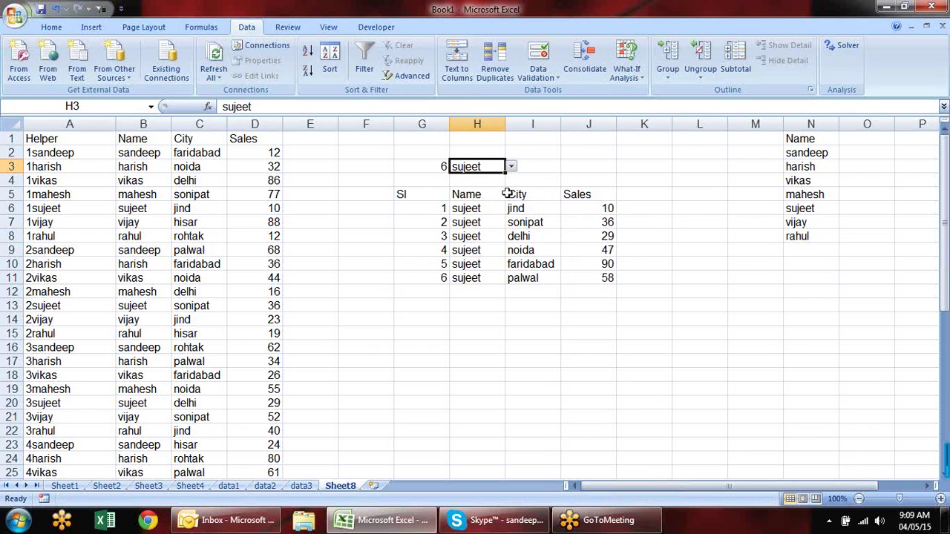
{"action": "left_click", "coordinate": [511, 166]}
{"action": "left_click", "coordinate": [504, 196]}
{"action": "left_click", "coordinate": [511, 166]}
{"action": "left_click", "coordinate": [505, 180]}
{"action": "left_click", "coordinate": [512, 167]}
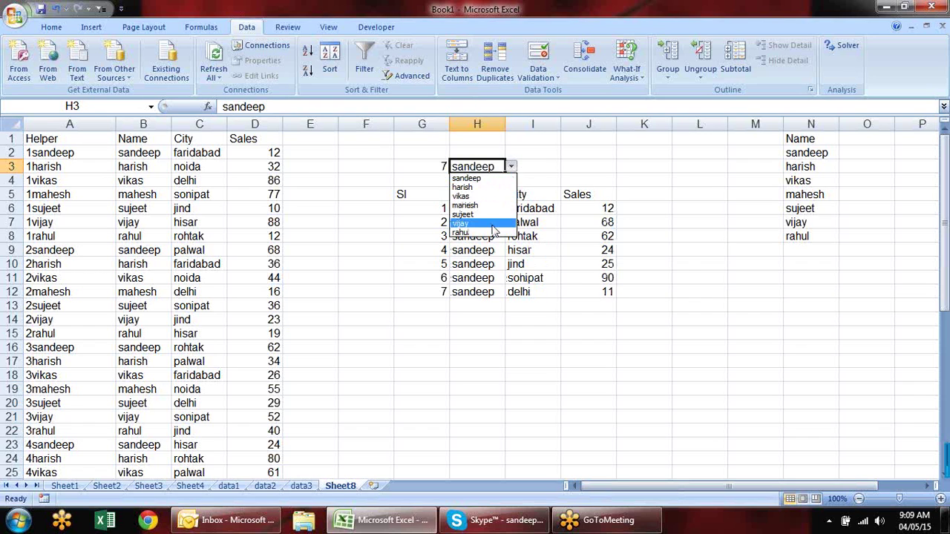
{"action": "left_click", "coordinate": [498, 223]}
Shrink the Helper column A until it is practically hidden
{"action": "left_click_drag", "start_coordinate": [116, 123], "coordinate": [24, 123]}
{"action": "left_click", "coordinate": [494, 179]}
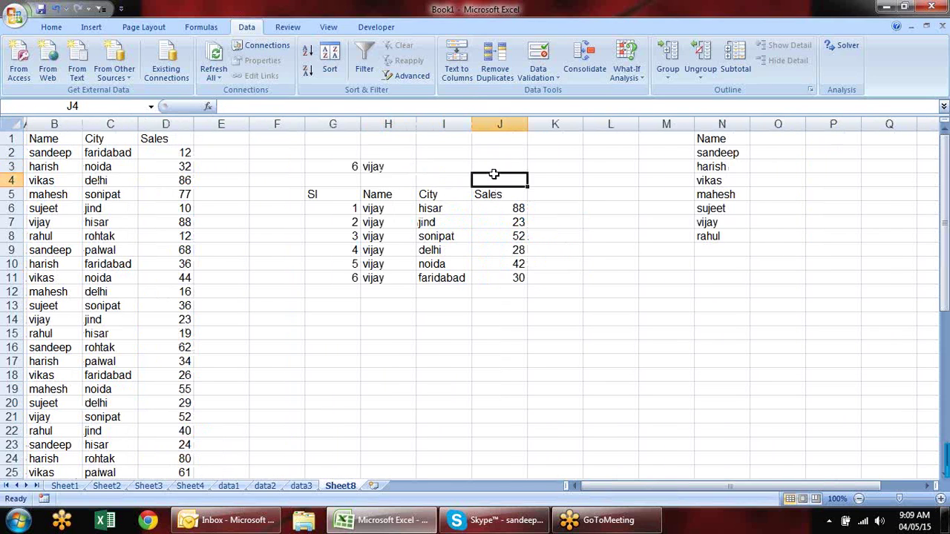
Test the lookup table by choosing the fourth, second, fifth and sixth names in turn from the H3 dropdown
{"action": "left_click", "coordinate": [394, 165]}
{"action": "left_click", "coordinate": [421, 167]}
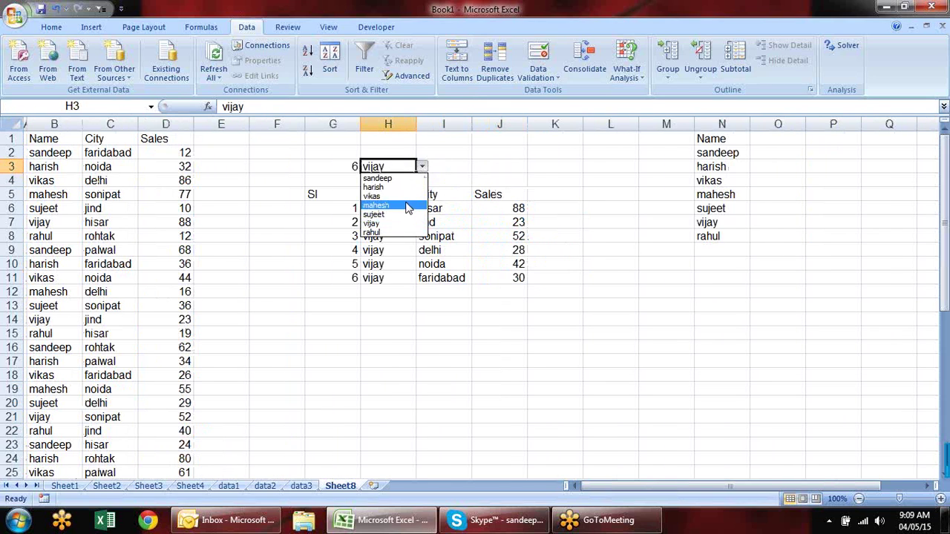
{"action": "left_click", "coordinate": [409, 205]}
{"action": "left_click", "coordinate": [422, 166]}
{"action": "left_click", "coordinate": [414, 185]}
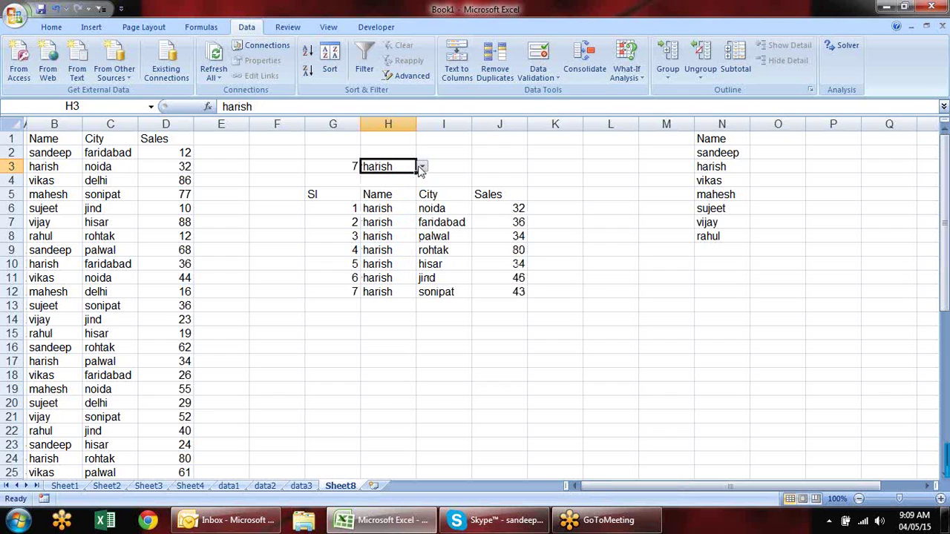
{"action": "left_click", "coordinate": [421, 167]}
{"action": "left_click", "coordinate": [401, 217]}
{"action": "left_click", "coordinate": [422, 168]}
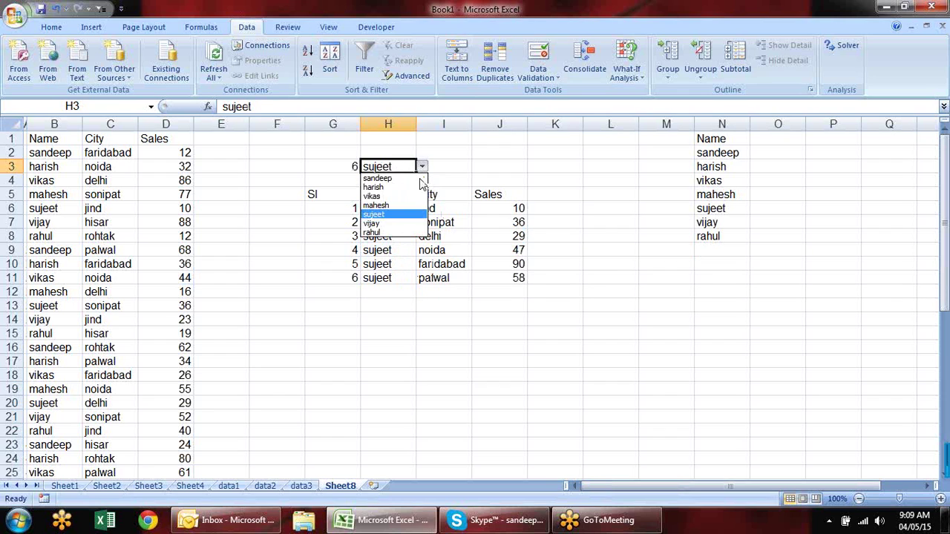
{"action": "left_click", "coordinate": [404, 224]}
Continue testing the H3 dropdown with the third, fourth, fifth and second names in turn
{"action": "left_click", "coordinate": [421, 167]}
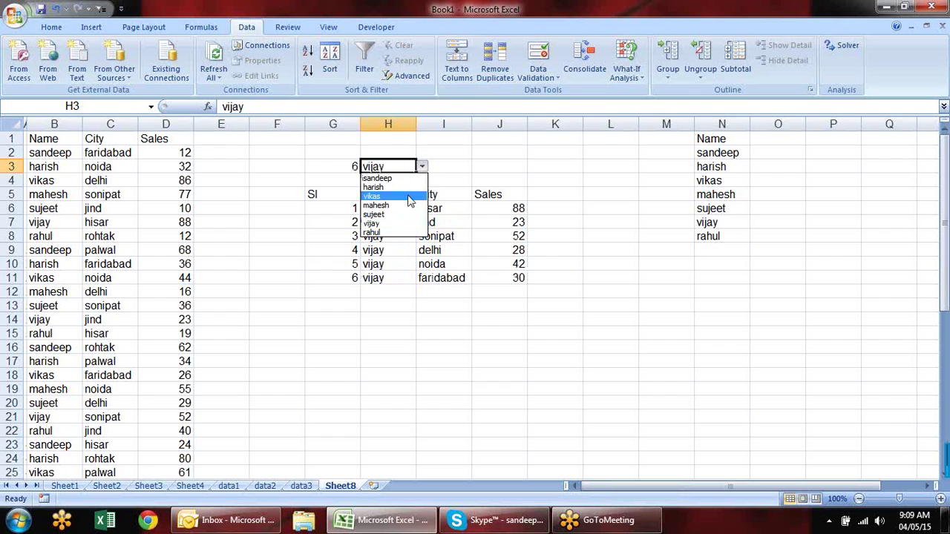
{"action": "left_click", "coordinate": [401, 196]}
{"action": "left_click", "coordinate": [421, 167]}
{"action": "left_click", "coordinate": [405, 206]}
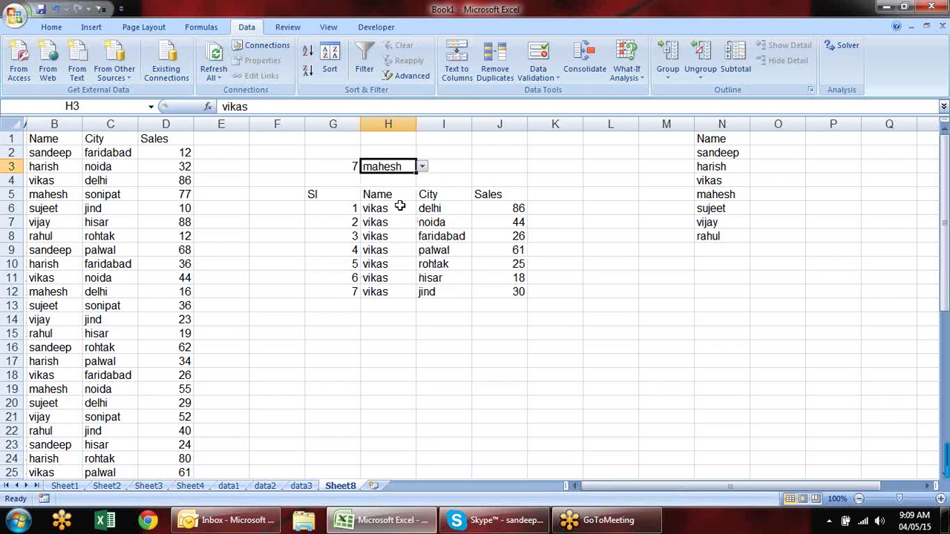
{"action": "left_click", "coordinate": [421, 167]}
{"action": "left_click", "coordinate": [403, 215]}
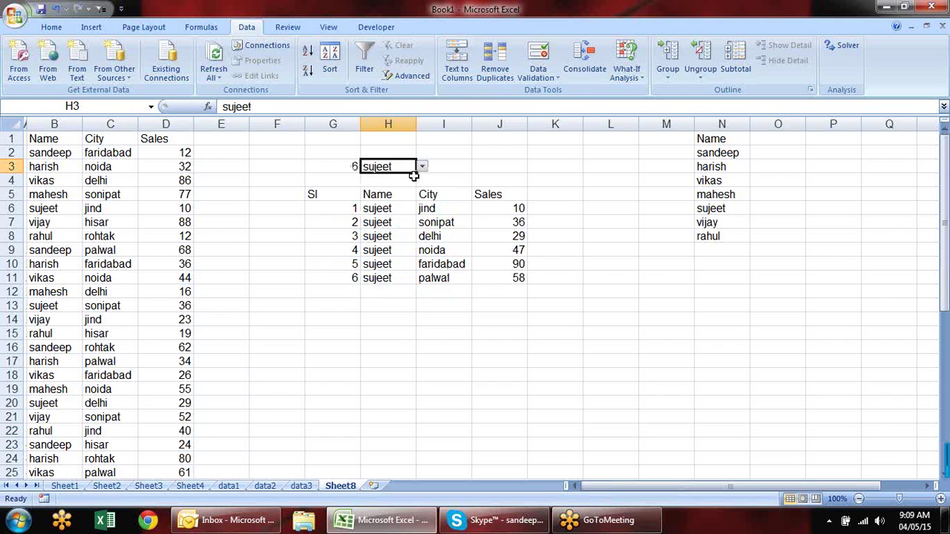
{"action": "left_click", "coordinate": [422, 167]}
{"action": "left_click", "coordinate": [421, 168]}
{"action": "left_click", "coordinate": [421, 167]}
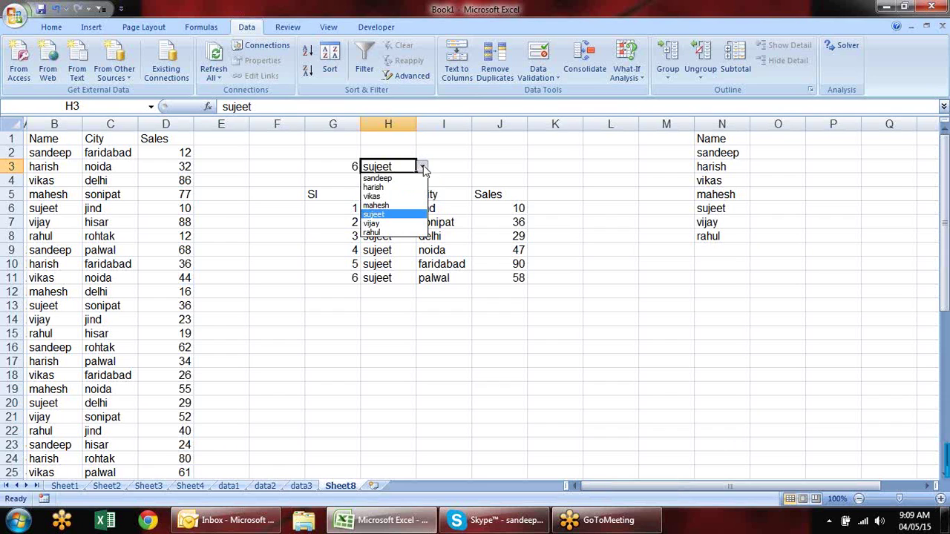
{"action": "left_click", "coordinate": [407, 186]}
{"action": "left_click", "coordinate": [510, 167]}
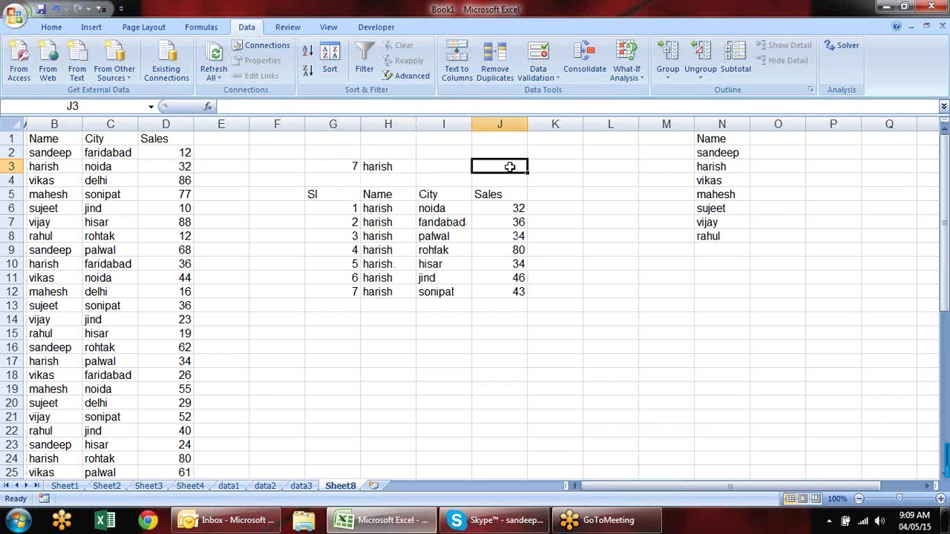
Widen the Helper column A to make it readable again and check the formulas in I7 and H6
{"action": "left_click_drag", "start_coordinate": [24, 124], "coordinate": [100, 124]}
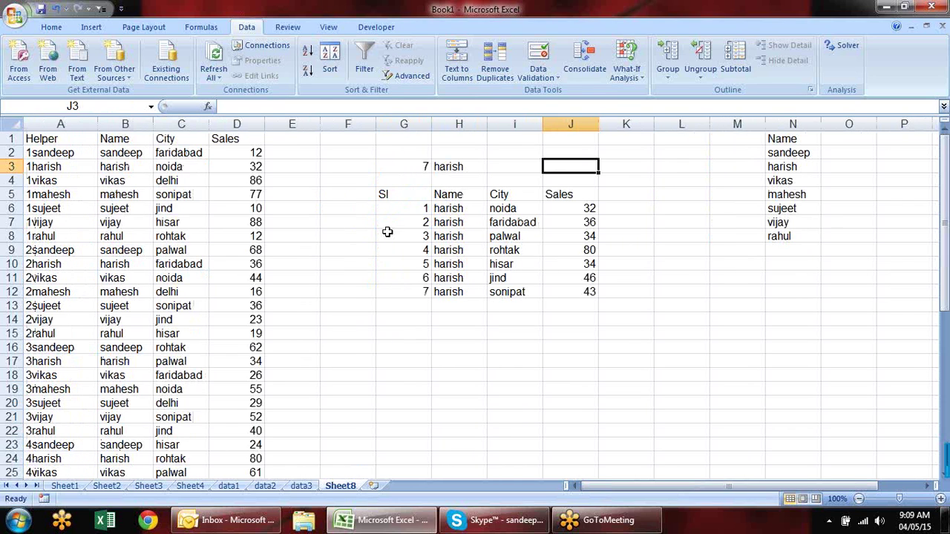
{"action": "left_click", "coordinate": [505, 221]}
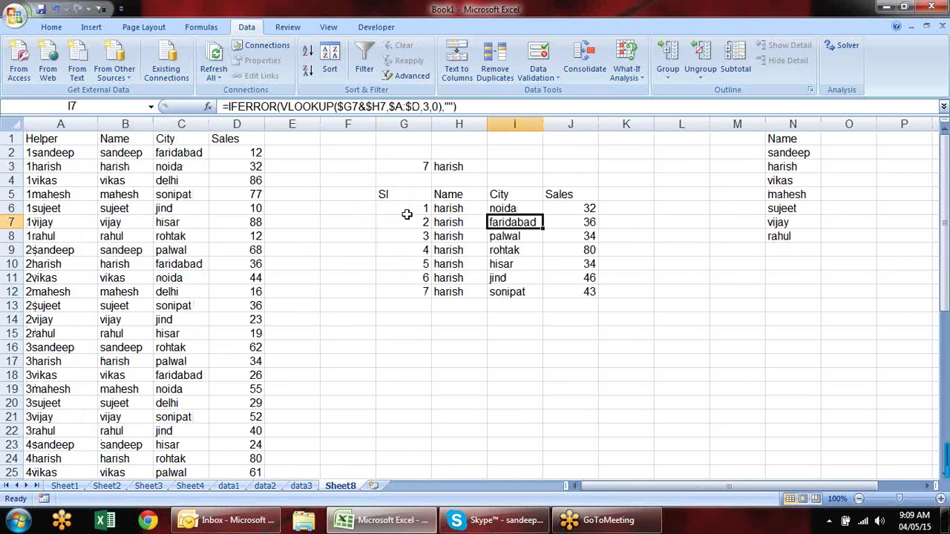
{"action": "left_click", "coordinate": [469, 209]}
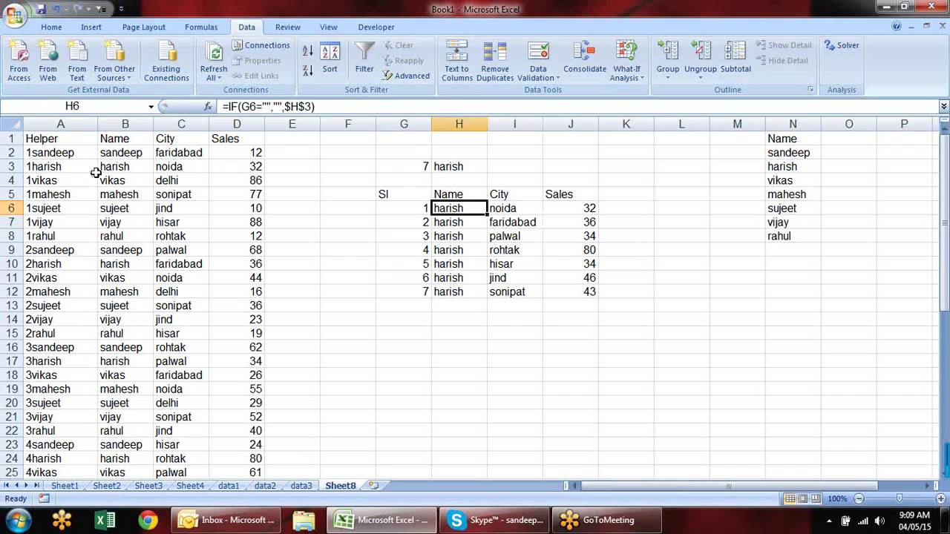
{"action": "left_click", "coordinate": [115, 153]}
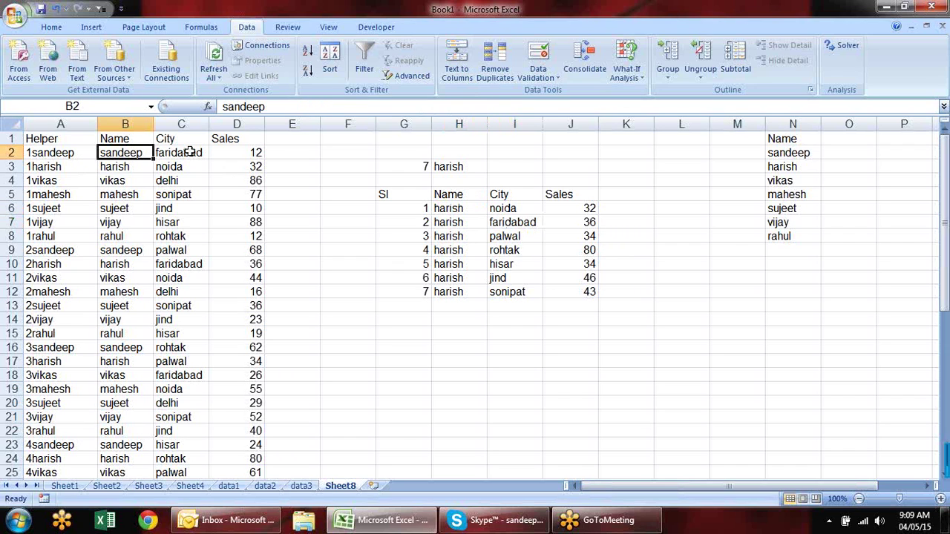
Choose the first name in the H3 dropdown and compare the I6 lookup with the Helper formulas in A6 and A2
{"action": "left_click", "coordinate": [478, 166]}
{"action": "left_click", "coordinate": [493, 166]}
{"action": "left_click", "coordinate": [476, 178]}
{"action": "left_click", "coordinate": [522, 211]}
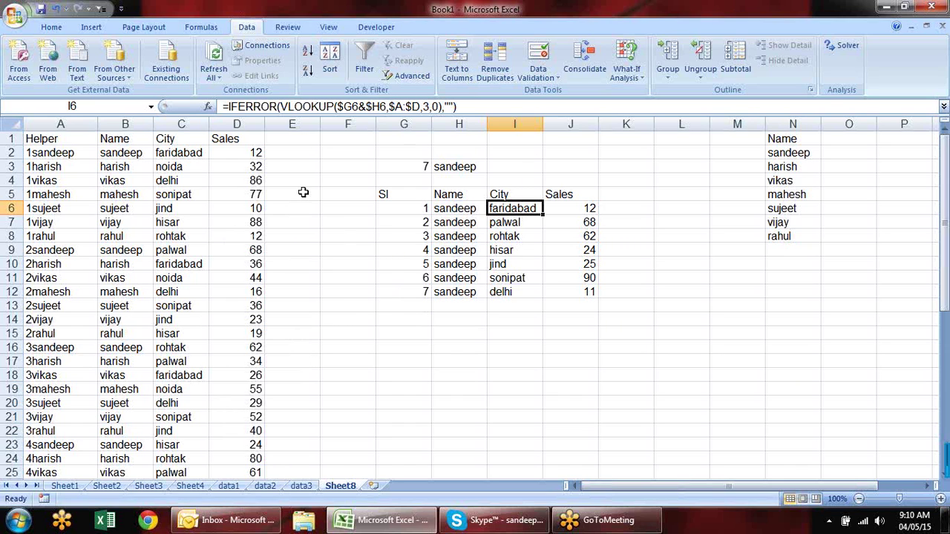
{"action": "left_click", "coordinate": [58, 210]}
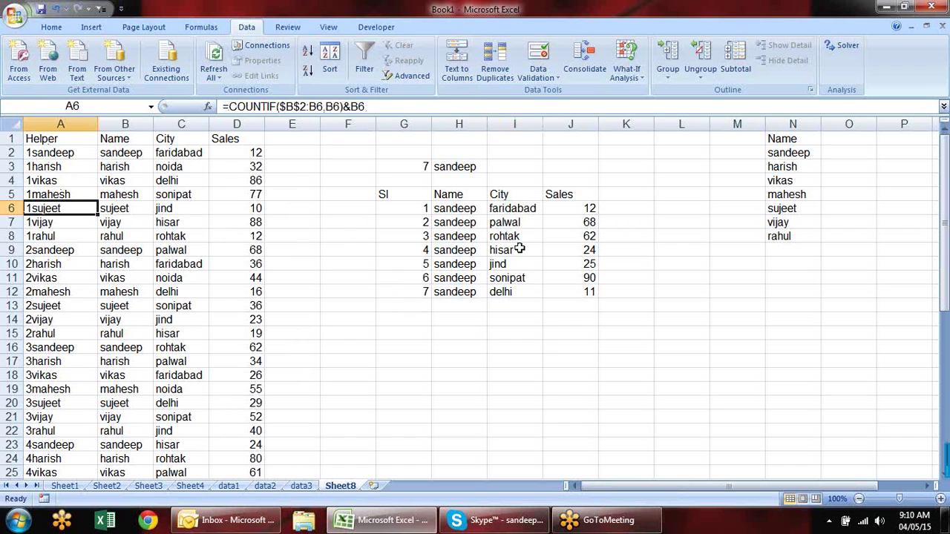
{"action": "left_click", "coordinate": [417, 208]}
{"action": "left_click", "coordinate": [64, 149]}
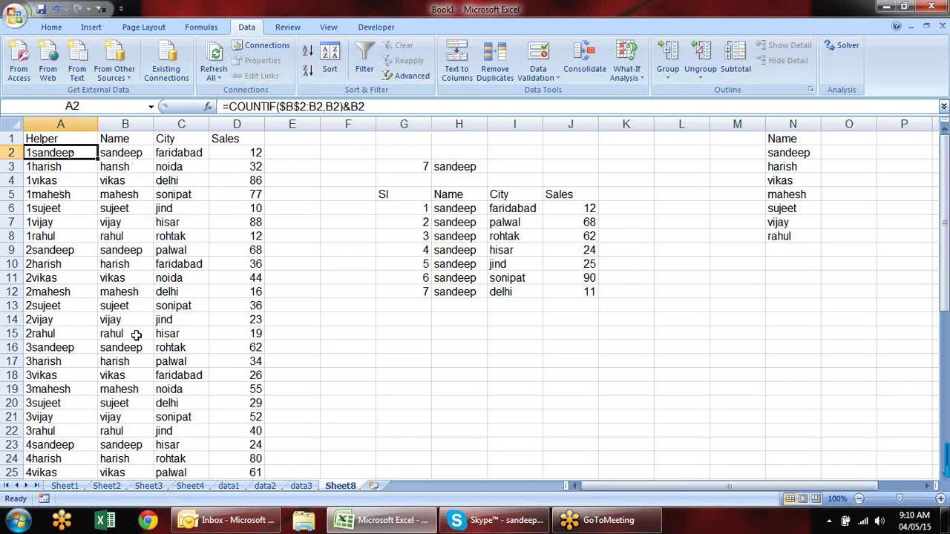
Reverse the expanding range in the last Helper cell, making A46 =COUNTIF(B46:$B$46,B46)&B46
{"action": "left_click_drag", "start_coordinate": [947, 211], "coordinate": [946, 369]}
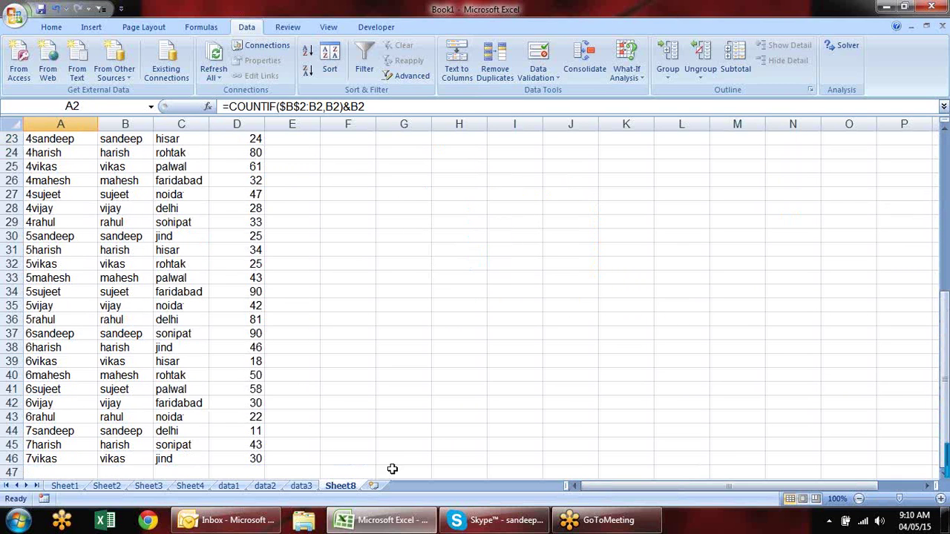
{"action": "left_click", "coordinate": [42, 459]}
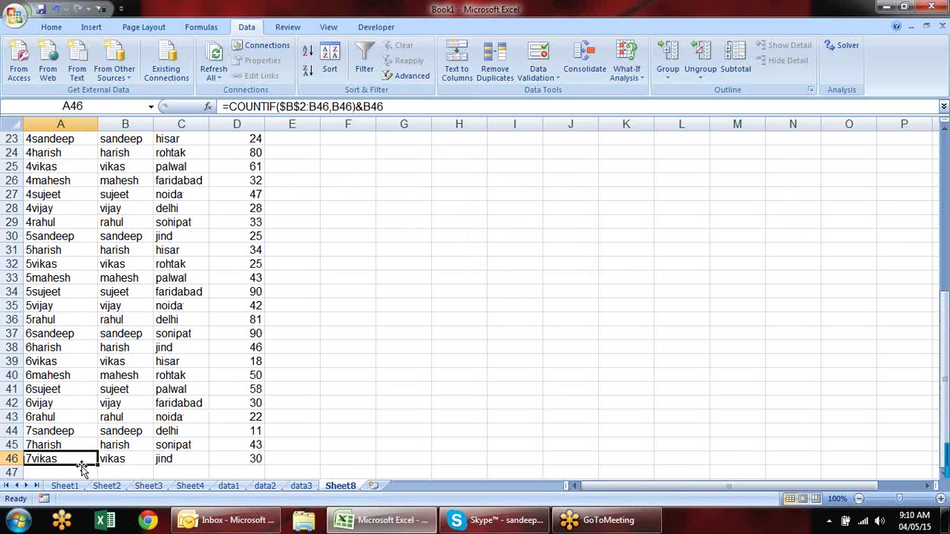
{"action": "key", "text": "F2"}
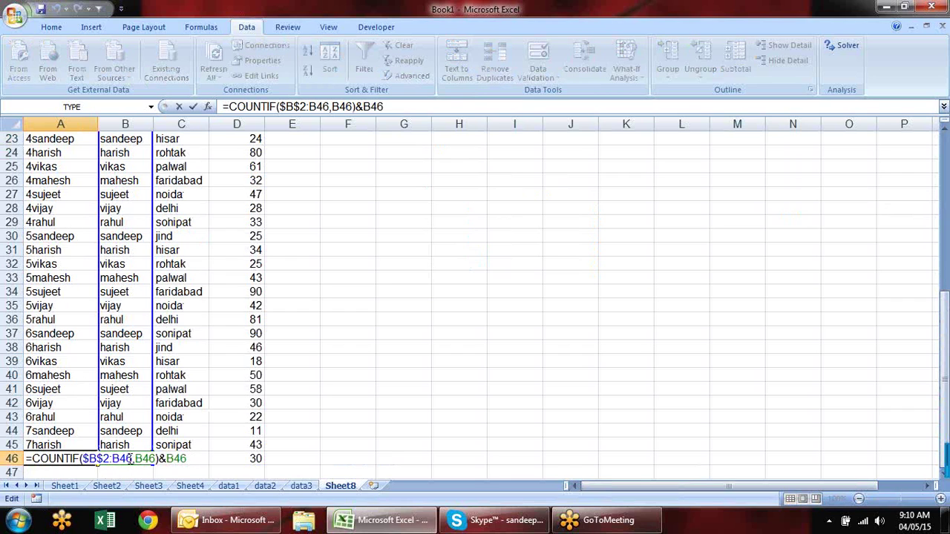
{"action": "left_click_drag", "start_coordinate": [109, 458], "coordinate": [83, 460]}
{"action": "type", "text": "b"}
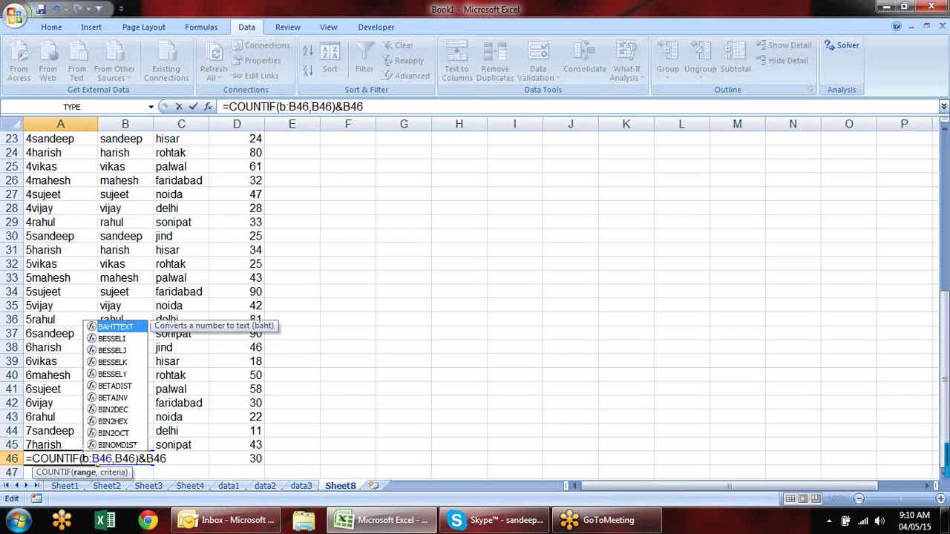
{"action": "type", "text": "46"}
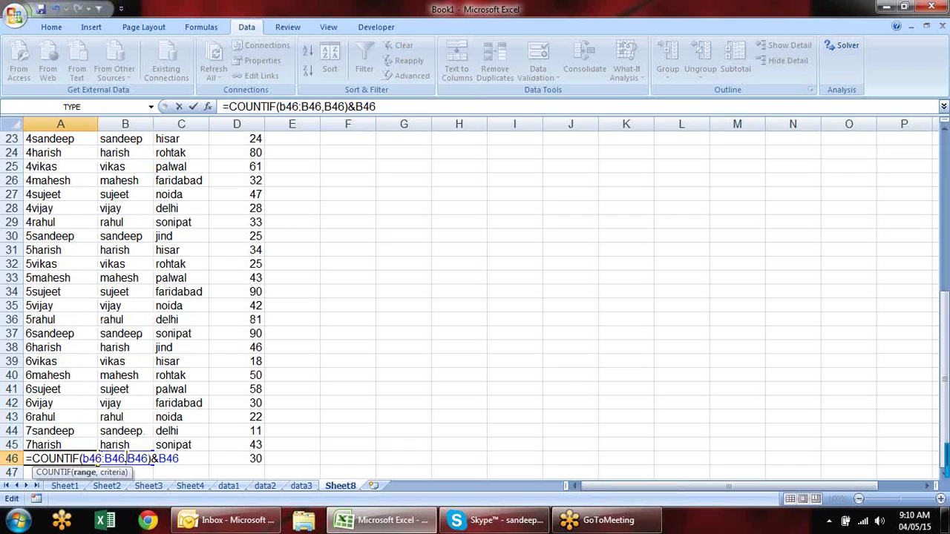
{"action": "key", "text": "F4"}
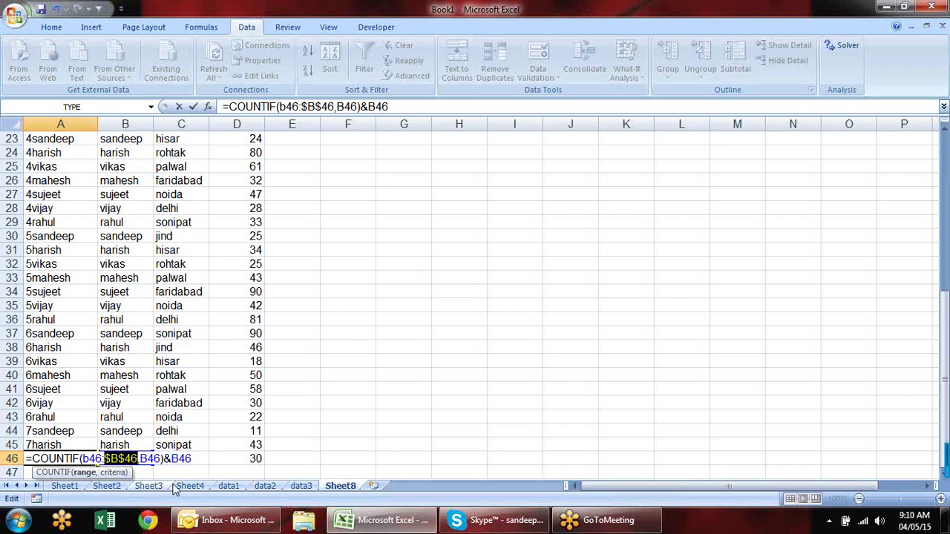
{"action": "key", "text": "Return"}
Fill the reversed COUNTIF formula from A46 up the Helper column to A2
{"action": "left_click", "coordinate": [90, 460]}
{"action": "left_click_drag", "start_coordinate": [100, 467], "coordinate": [143, 27]}
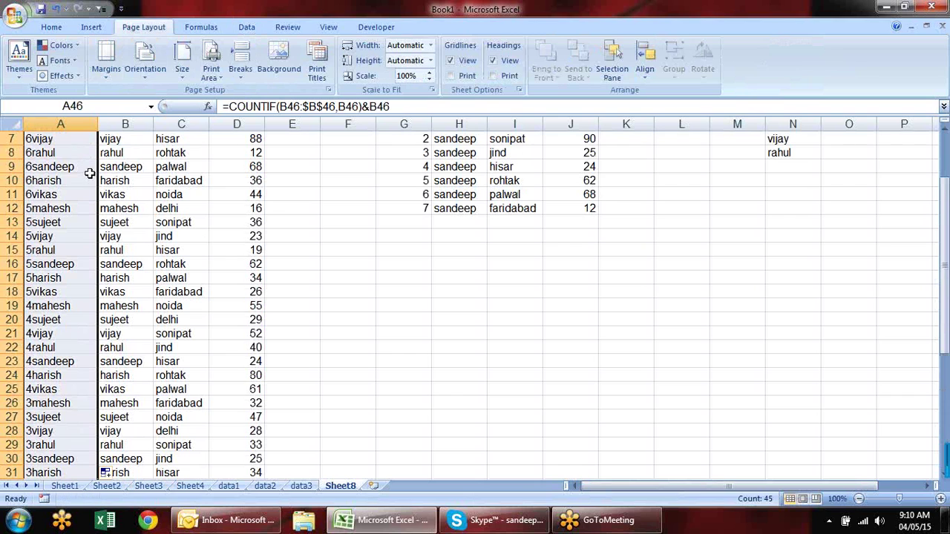
{"action": "scroll", "coordinate": [151, 161], "scroll_direction": "up", "scroll_amount": 2}
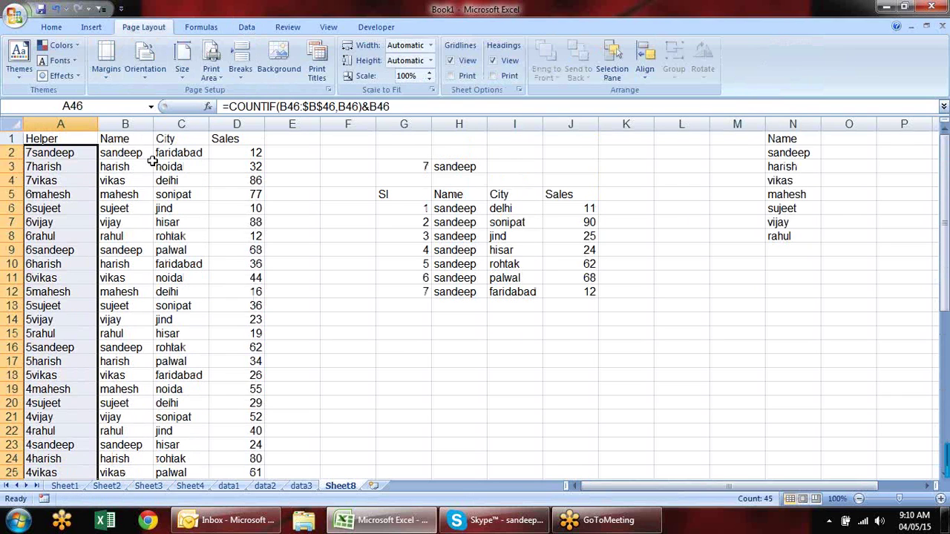
{"action": "left_click", "coordinate": [363, 191]}
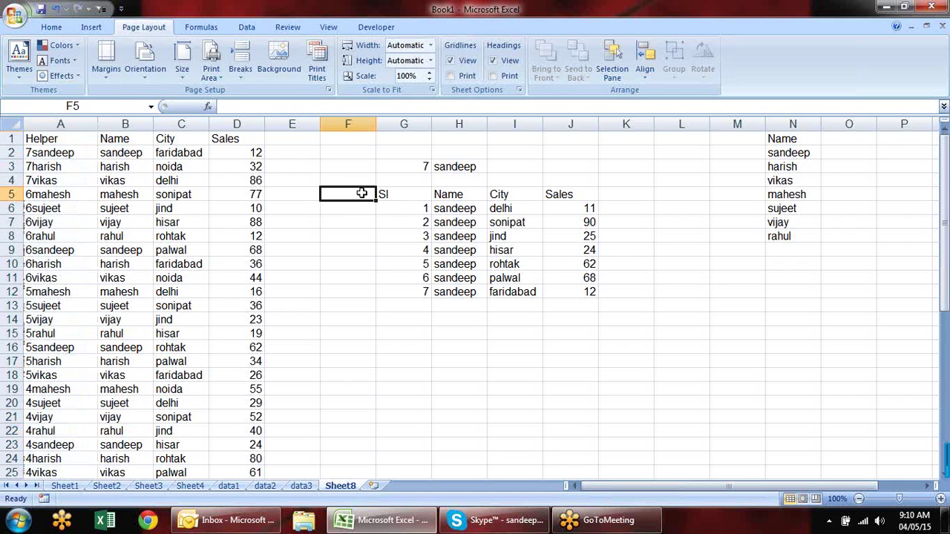
Compare the first result row H6:J6 with that person's last source record in B44:D44
{"action": "left_click_drag", "start_coordinate": [471, 209], "coordinate": [595, 209]}
{"action": "scroll", "coordinate": [159, 318], "scroll_direction": "down", "scroll_amount": 13}
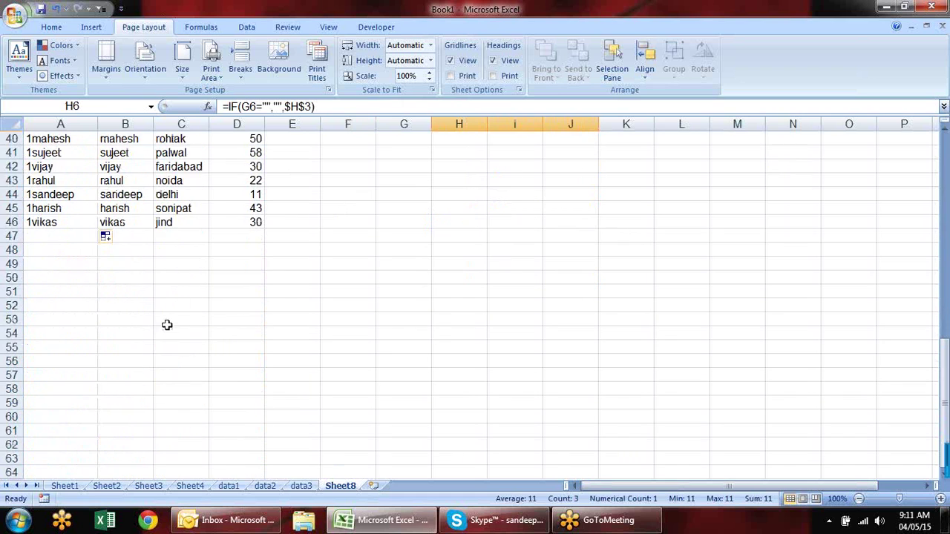
{"action": "scroll", "coordinate": [158, 309], "scroll_direction": "up", "scroll_amount": 2}
{"action": "left_click_drag", "start_coordinate": [138, 278], "coordinate": [254, 278]}
{"action": "scroll", "coordinate": [395, 341], "scroll_direction": "up", "scroll_amount": 11}
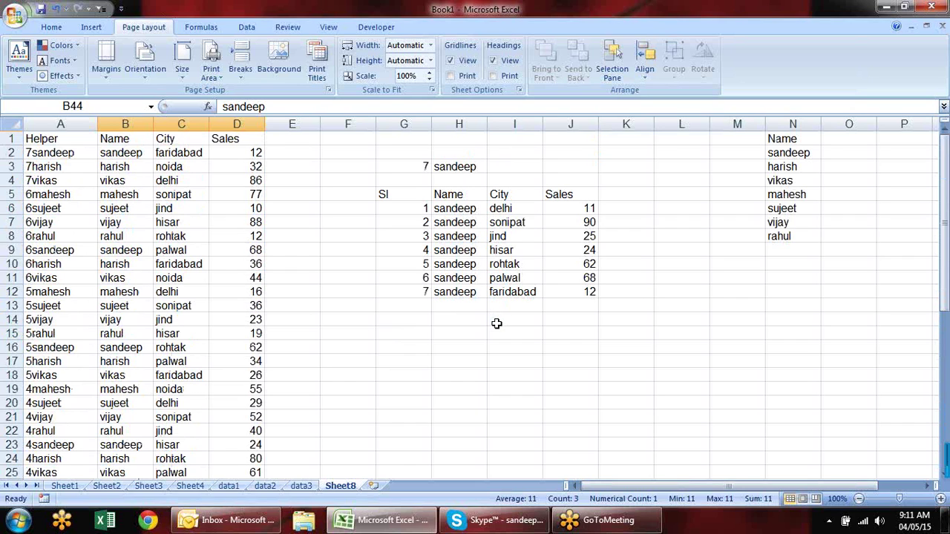
Test the reversed lookup by choosing the fifth, sixth, fifth, third and sixth names in turn from the H3 dropdown
{"action": "left_click", "coordinate": [477, 168]}
{"action": "left_click", "coordinate": [492, 168]}
{"action": "left_click", "coordinate": [475, 214]}
{"action": "left_click", "coordinate": [492, 168]}
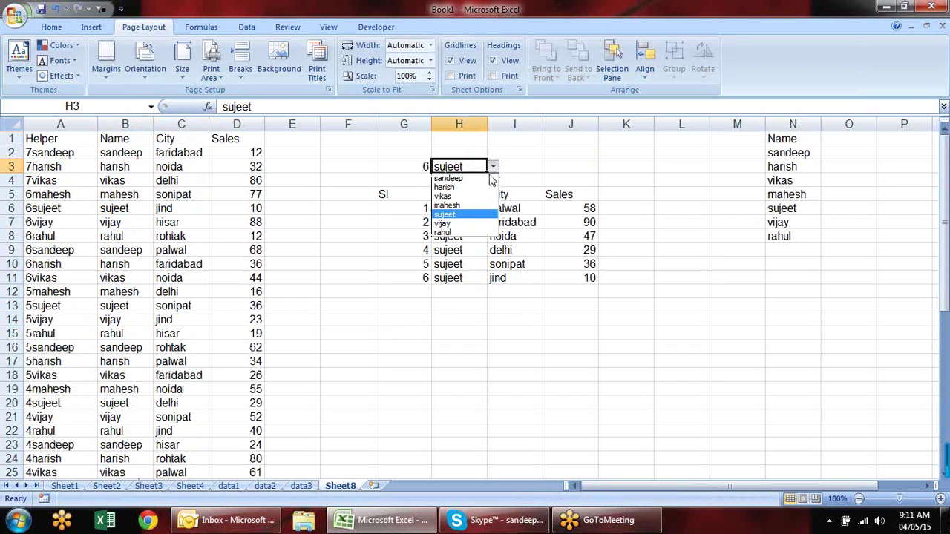
{"action": "left_click", "coordinate": [460, 222]}
{"action": "left_click", "coordinate": [494, 168]}
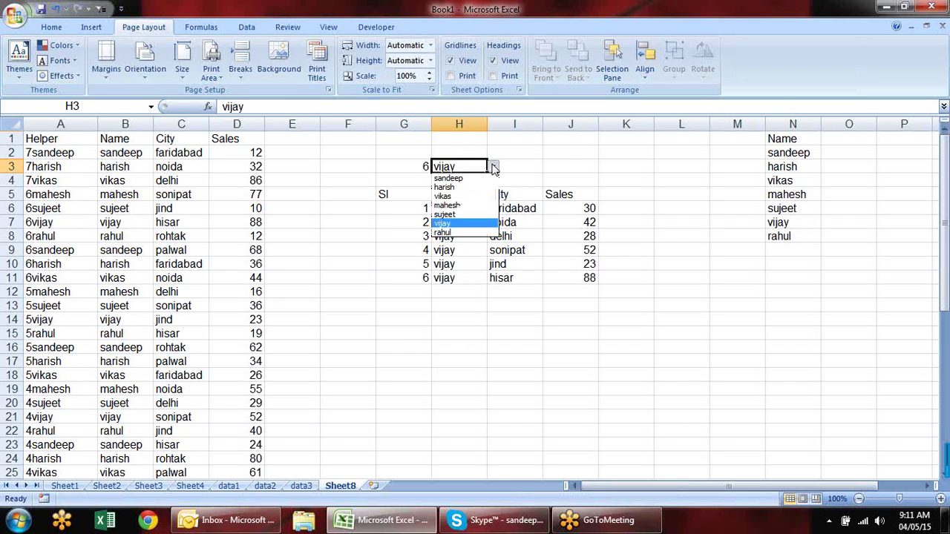
{"action": "left_click", "coordinate": [473, 214]}
{"action": "left_click", "coordinate": [493, 168]}
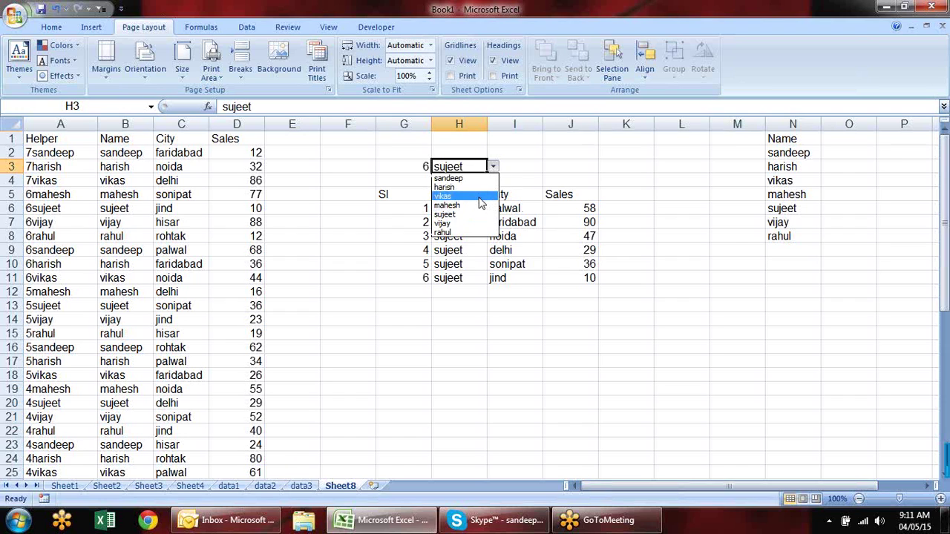
{"action": "left_click", "coordinate": [479, 198]}
{"action": "left_click", "coordinate": [493, 168]}
{"action": "left_click", "coordinate": [464, 223]}
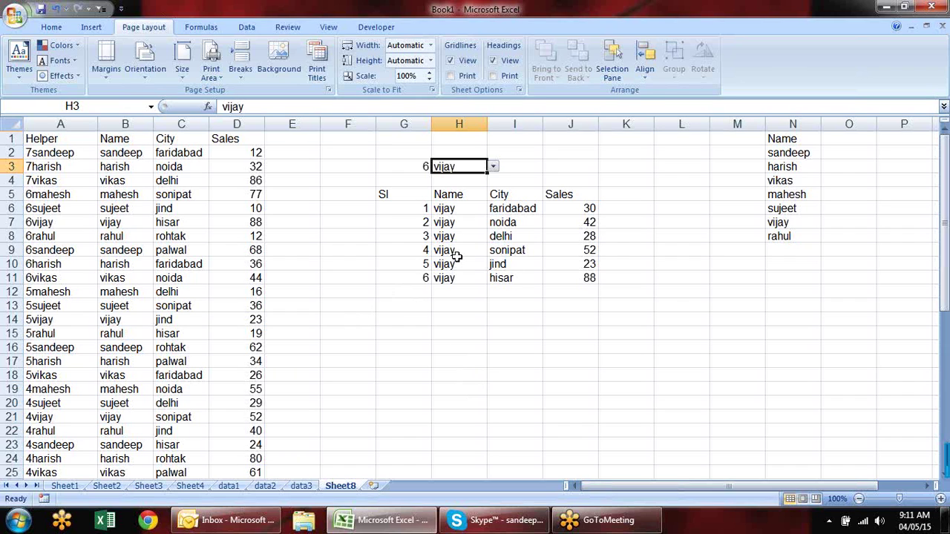
Examine the Name, City and Sales formulas across rows 6 to 11 of the results table
{"action": "left_click", "coordinate": [582, 329]}
{"action": "left_click", "coordinate": [473, 245]}
{"action": "left_click", "coordinate": [475, 208]}
{"action": "left_click", "coordinate": [469, 249]}
{"action": "left_click", "coordinate": [517, 275]}
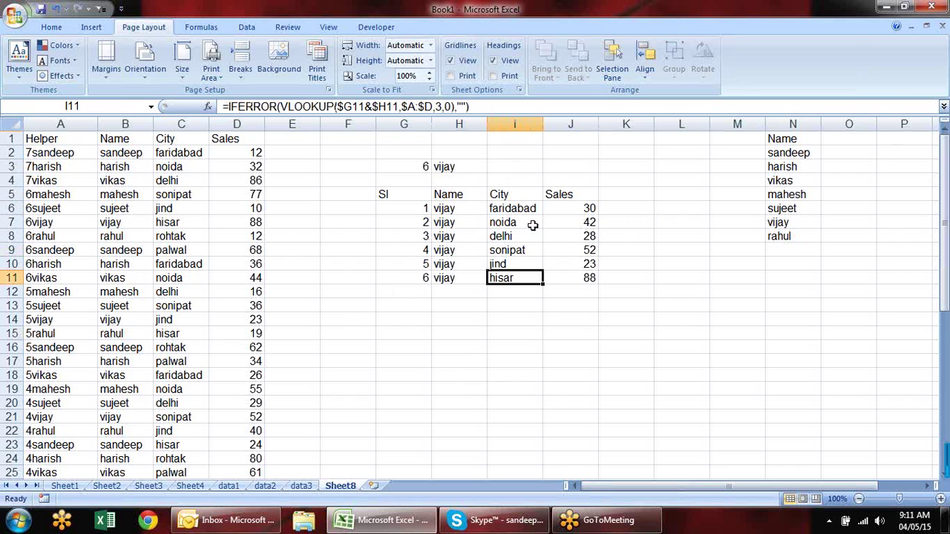
{"action": "left_click", "coordinate": [533, 223]}
{"action": "left_click", "coordinate": [570, 213]}
{"action": "left_click", "coordinate": [585, 268]}
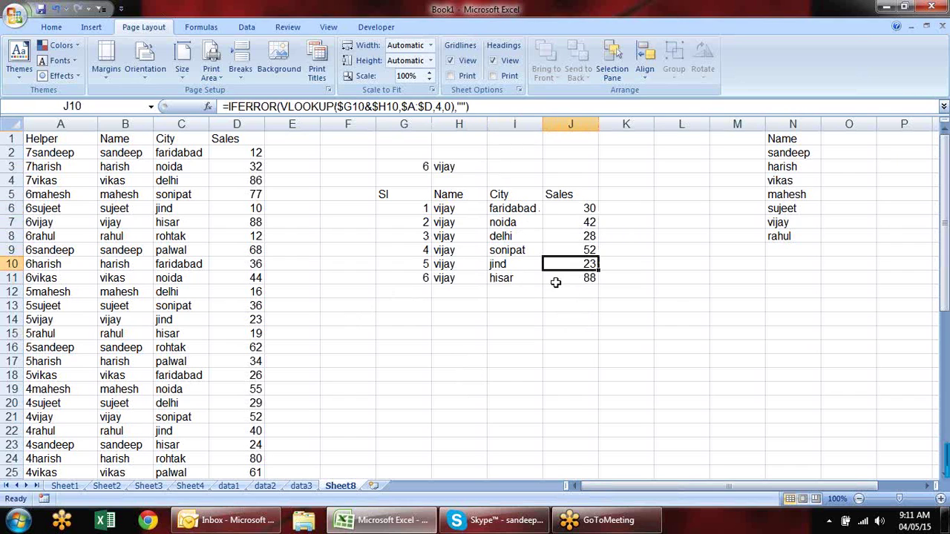
{"action": "left_click", "coordinate": [523, 280]}
{"action": "left_click", "coordinate": [456, 265]}
{"action": "left_click", "coordinate": [470, 221]}
{"action": "left_click", "coordinate": [508, 209]}
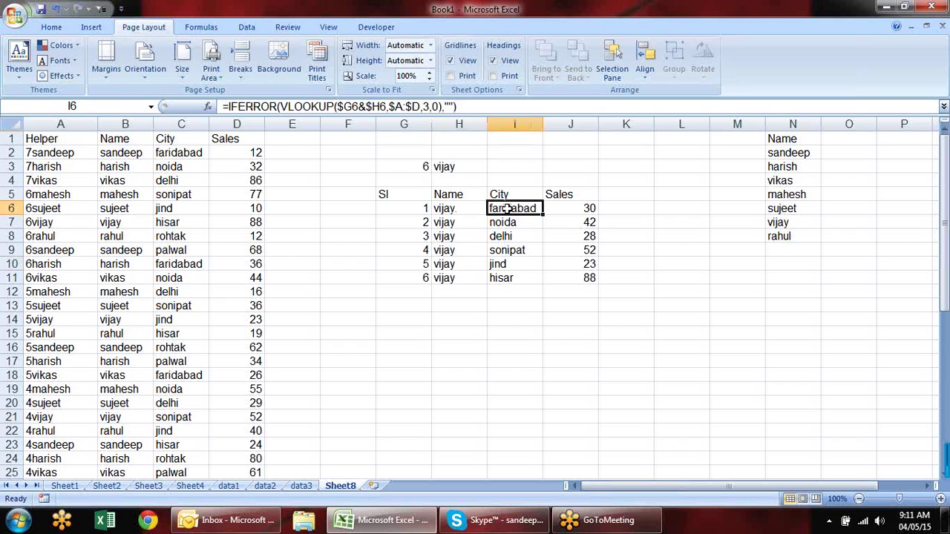
{"action": "left_click", "coordinate": [580, 219]}
{"action": "left_click", "coordinate": [576, 277]}
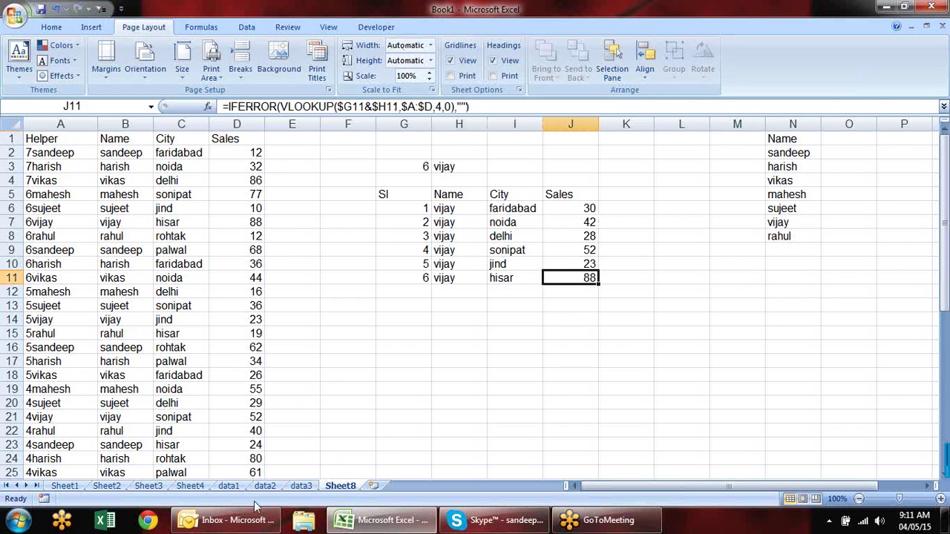
Review the workbook's earlier lookup examples on each sheet from data3 back to Sheet1 and return to Sheet8
{"action": "left_click", "coordinate": [301, 486]}
{"action": "left_click", "coordinate": [265, 486]}
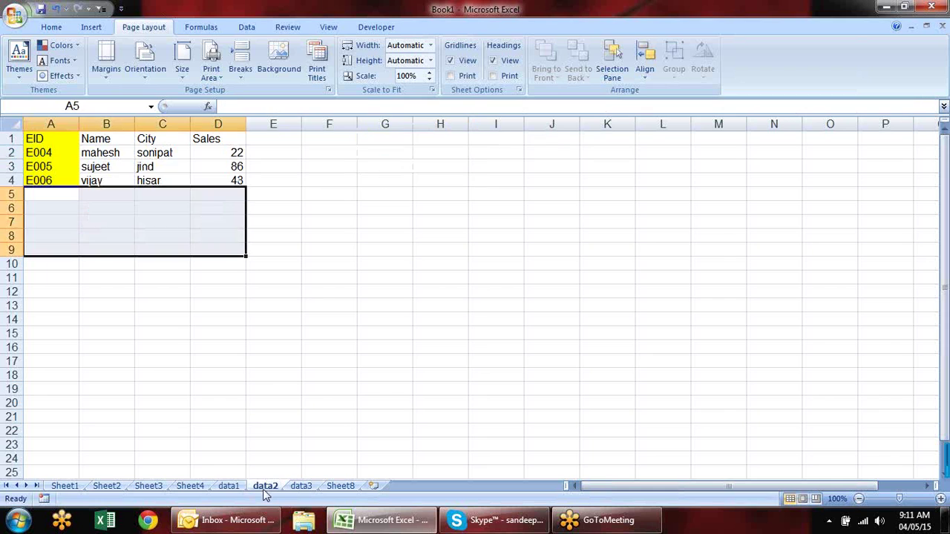
{"action": "left_click", "coordinate": [229, 486]}
{"action": "left_click", "coordinate": [190, 486]}
{"action": "left_click", "coordinate": [149, 486]}
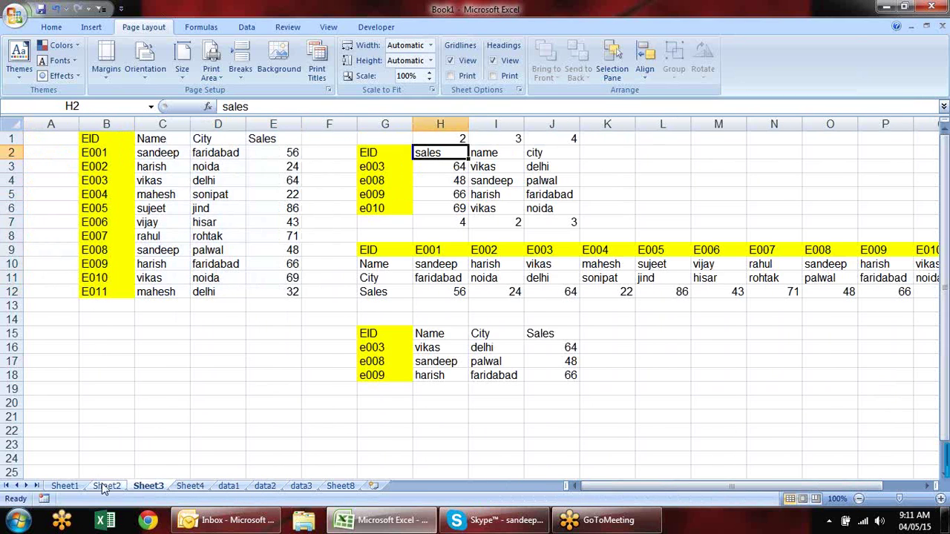
{"action": "left_click", "coordinate": [106, 486]}
{"action": "left_click", "coordinate": [64, 486]}
{"action": "left_click", "coordinate": [340, 486]}
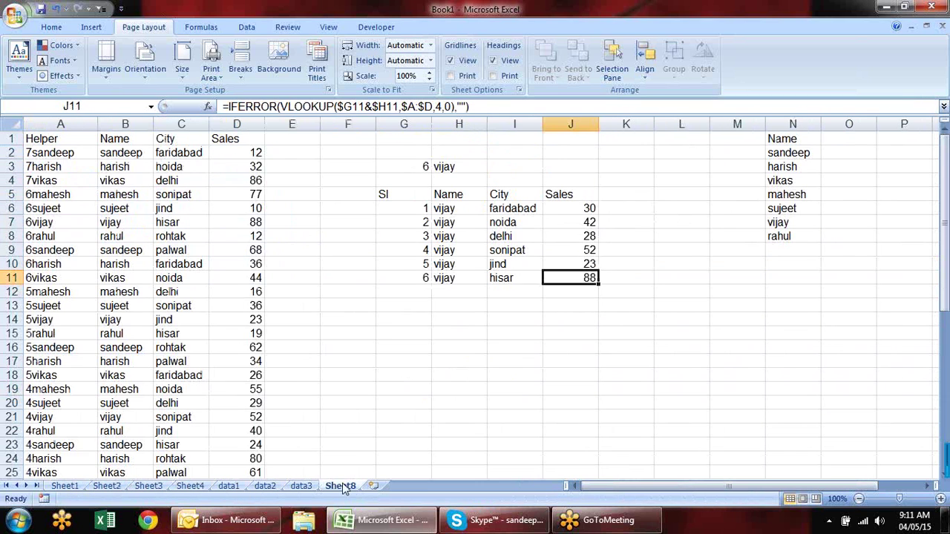
Examine the available Lookup & Reference functions with G11 selected, and close the list without inserting any
{"action": "left_click", "coordinate": [383, 282]}
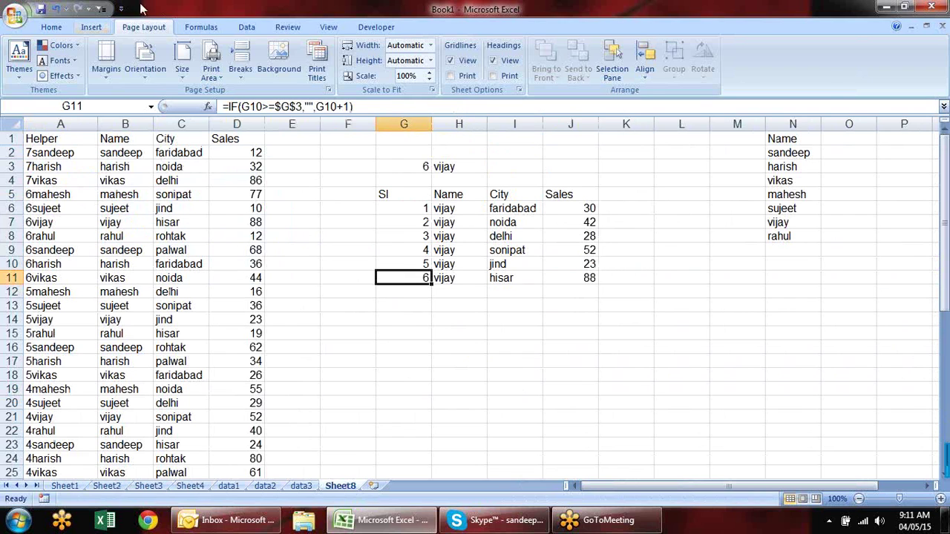
{"action": "left_click", "coordinate": [201, 27]}
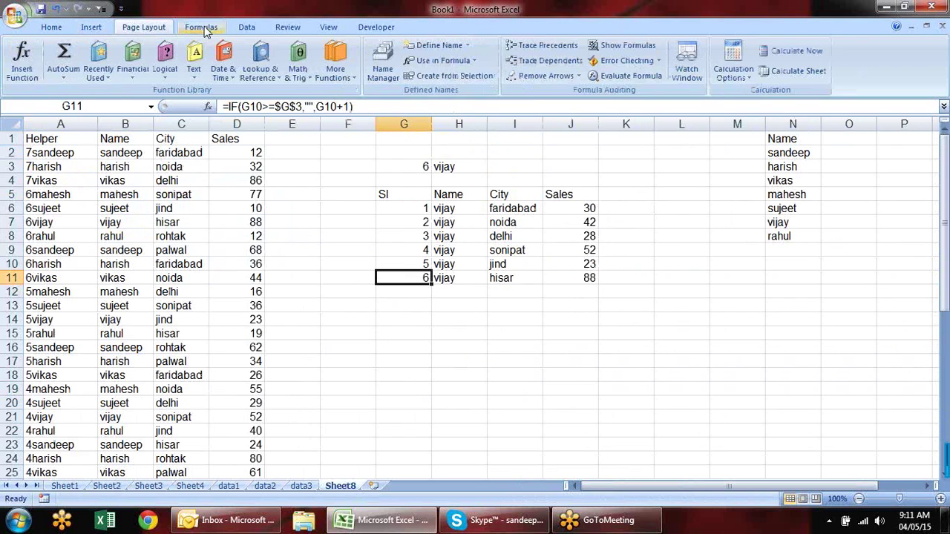
{"action": "left_click", "coordinate": [275, 82]}
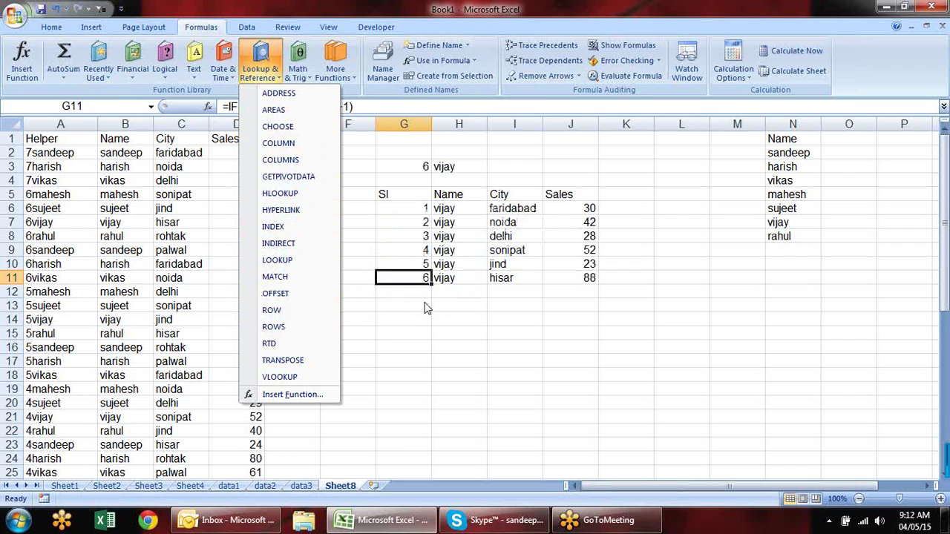
{"action": "left_click", "coordinate": [519, 324]}
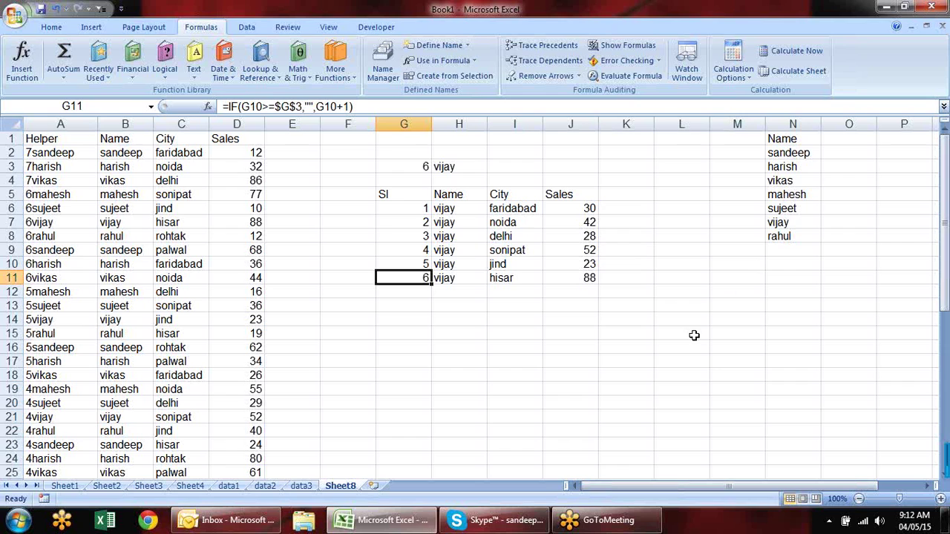